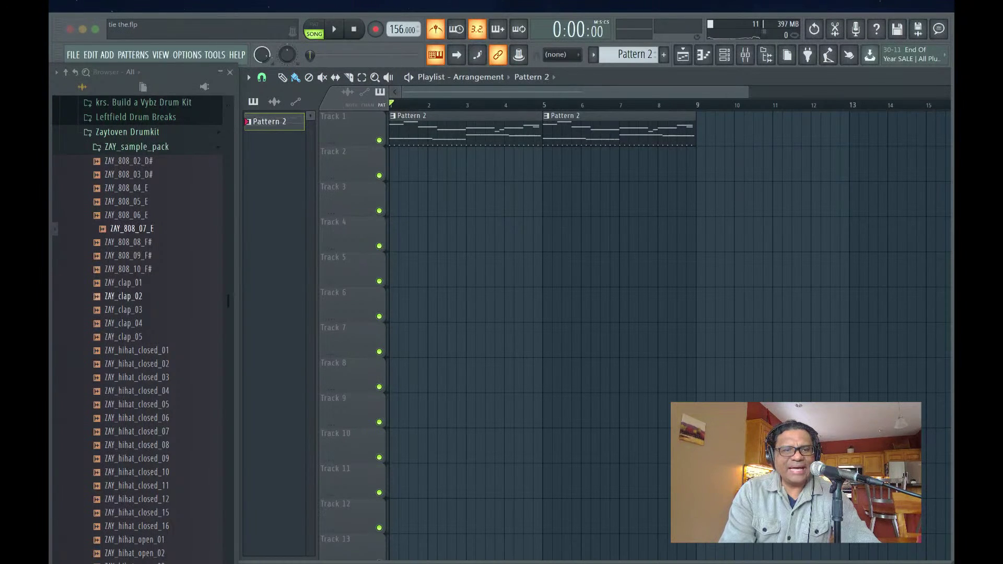
- Preview the 808 samples ZAY_808_09_F#, ZAY_808_03_D# and ZAY_808_02_D# in the Zaytoven Drumkit folder
{"action": "left_click", "coordinate": [123, 282]}
{"action": "left_click", "coordinate": [128, 255]}
{"action": "scroll", "coordinate": [126, 210], "scroll_direction": "up", "scroll_amount": 1}
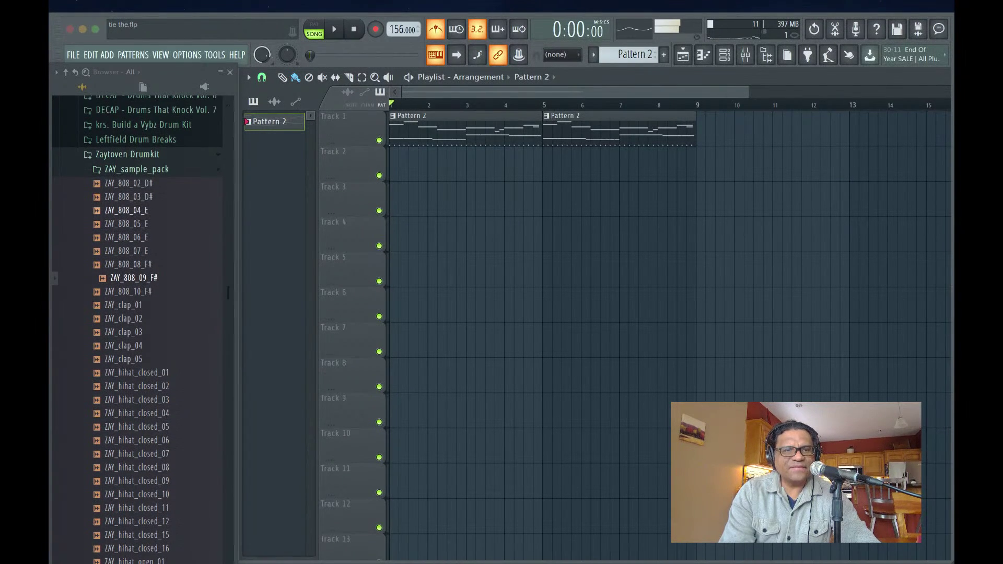
{"action": "left_click", "coordinate": [128, 197]}
{"action": "left_click", "coordinate": [129, 184]}
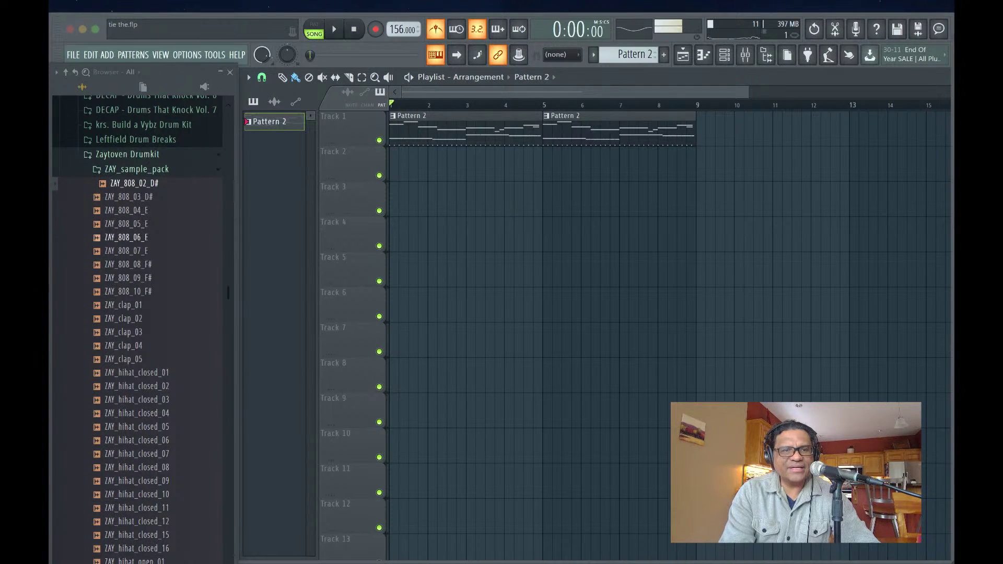
- Audition the ZAY_sample_pack sounds in order, from the 808s through the claps, hi-hats, kicks, loops, percussion, snares and toms to ZAY_vocal_03
{"action": "key", "text": "Down"}
{"action": "key", "text": "Down"}
{"action": "key", "text": "Down"}
{"action": "key", "text": "Down"}
{"action": "key", "text": "Down"}
{"action": "key", "text": "Down"}
{"action": "key", "text": "Down"}
{"action": "key", "text": "Down"}
{"action": "key", "text": "Down"}
{"action": "key", "text": "Down"}
{"action": "key", "text": "Down"}
{"action": "key", "text": "Down"}
{"action": "key", "text": "Down"}
{"action": "key", "text": "Down"}
{"action": "key", "text": "Down"}
{"action": "key", "text": "Down"}
{"action": "key", "text": "Down"}
{"action": "key", "text": "Down"}
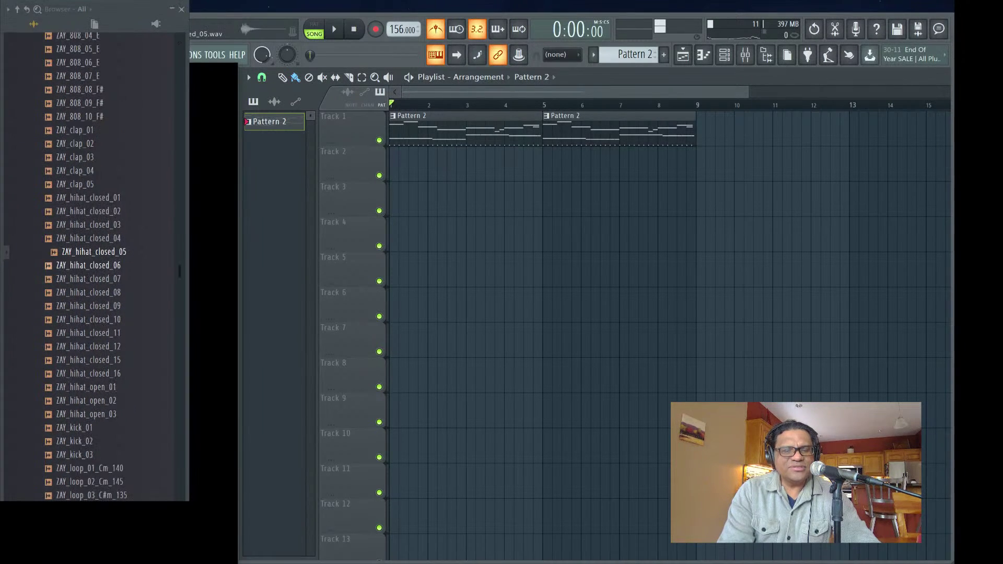
{"action": "key", "text": "Down"}
{"action": "key", "text": "Down"}
{"action": "key", "text": "Down"}
{"action": "key", "text": "Down"}
{"action": "key", "text": "Down"}
{"action": "key", "text": "Down"}
{"action": "key", "text": "Down"}
{"action": "key", "text": "Down"}
{"action": "key", "text": "Down"}
{"action": "key", "text": "Down"}
{"action": "key", "text": "Down"}
{"action": "key", "text": "Down"}
{"action": "key", "text": "Down"}
{"action": "key", "text": "Down"}
{"action": "key", "text": "Down"}
{"action": "key", "text": "Down"}
{"action": "key", "text": "Down"}
{"action": "key", "text": "Down"}
{"action": "key", "text": "Down"}
{"action": "key", "text": "Down"}
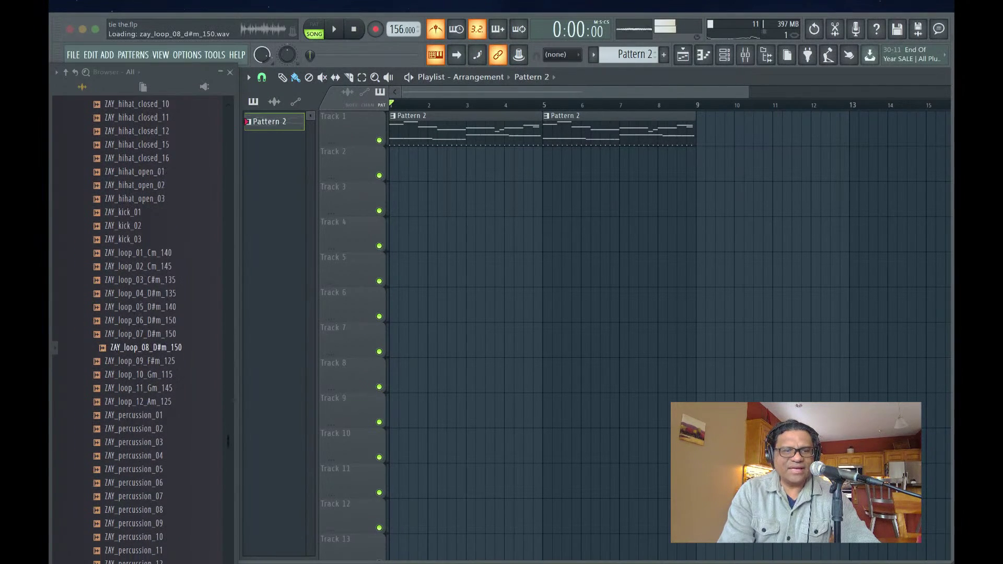
{"action": "key", "text": "Down"}
{"action": "key", "text": "Down"}
{"action": "key", "text": "Down"}
{"action": "key", "text": "Down"}
{"action": "key", "text": "Down"}
{"action": "key", "text": "Down"}
{"action": "key", "text": "Down"}
{"action": "key", "text": "Down"}
{"action": "key", "text": "Down"}
{"action": "key", "text": "Down"}
{"action": "key", "text": "Down"}
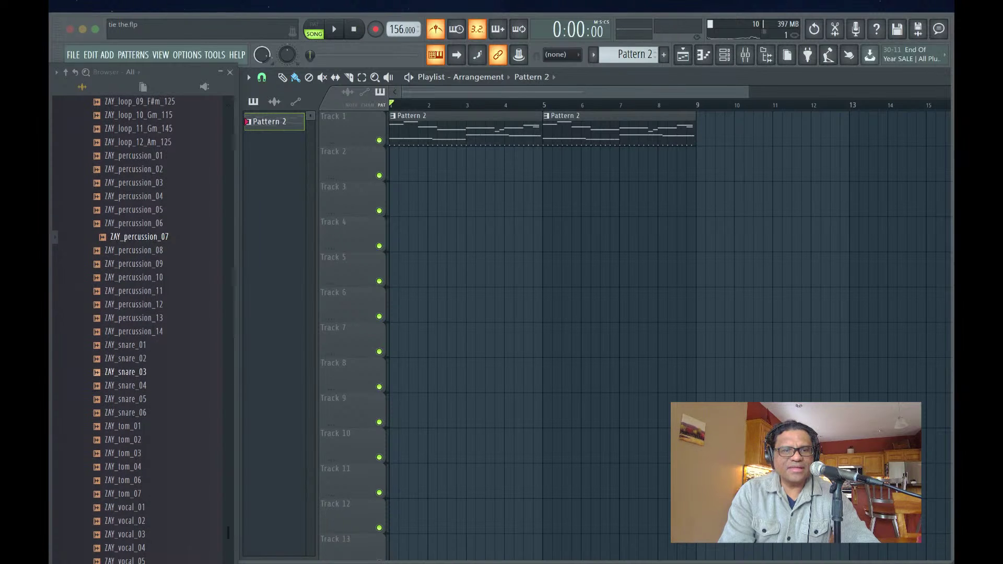
{"action": "key", "text": "Down"}
{"action": "key", "text": "Down"}
{"action": "key", "text": "Down"}
{"action": "key", "text": "Down"}
{"action": "key", "text": "Down"}
{"action": "key", "text": "Down"}
{"action": "key", "text": "Down"}
{"action": "key", "text": "Down"}
{"action": "key", "text": "Down"}
{"action": "key", "text": "Down"}
{"action": "key", "text": "Down"}
{"action": "key", "text": "Down"}
{"action": "key", "text": "Down"}
{"action": "key", "text": "Down"}
{"action": "key", "text": "Down"}
{"action": "key", "text": "Down"}
{"action": "key", "text": "Down"}
{"action": "key", "text": "Down"}
{"action": "key", "text": "Down"}
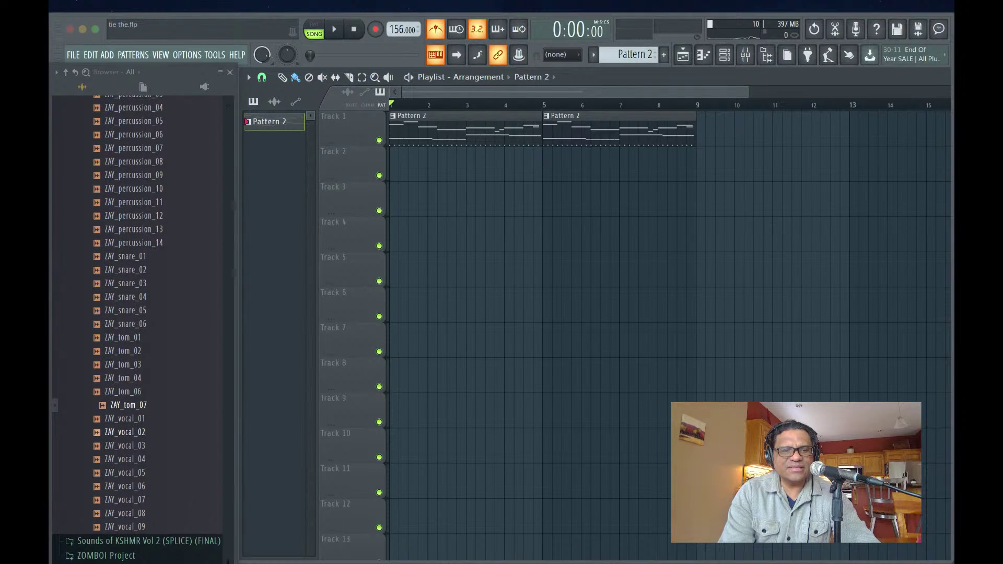
{"action": "key", "text": "Down"}
{"action": "key", "text": "Down"}
{"action": "key", "text": "Down"}
- Preview the kick samples ZAY_kick_01, ZAY_kick_02 and ZAY_kick_03 in the sample pack
{"action": "scroll", "coordinate": [133, 233], "scroll_direction": "up", "scroll_amount": 3}
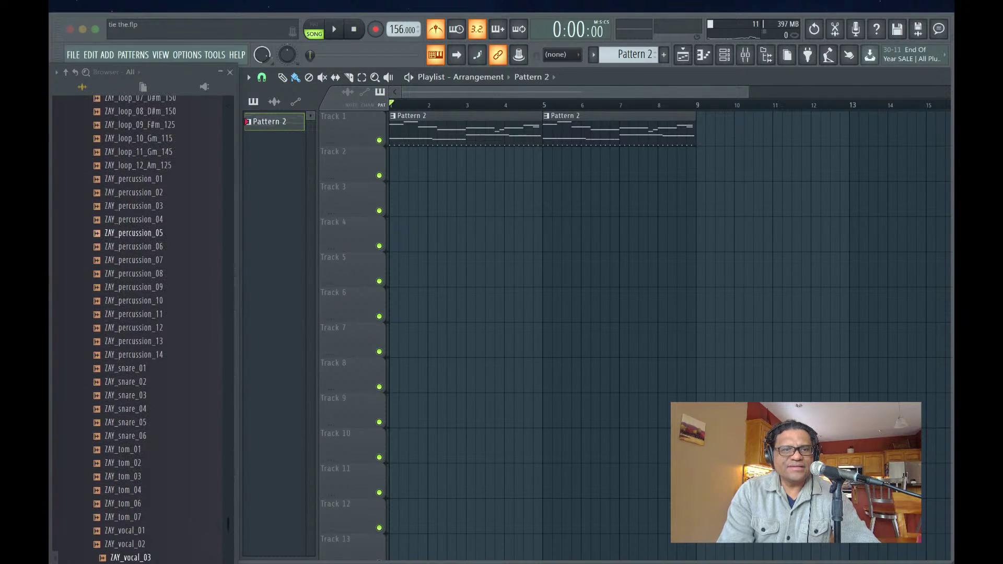
{"action": "scroll", "coordinate": [134, 232], "scroll_direction": "up", "scroll_amount": 6}
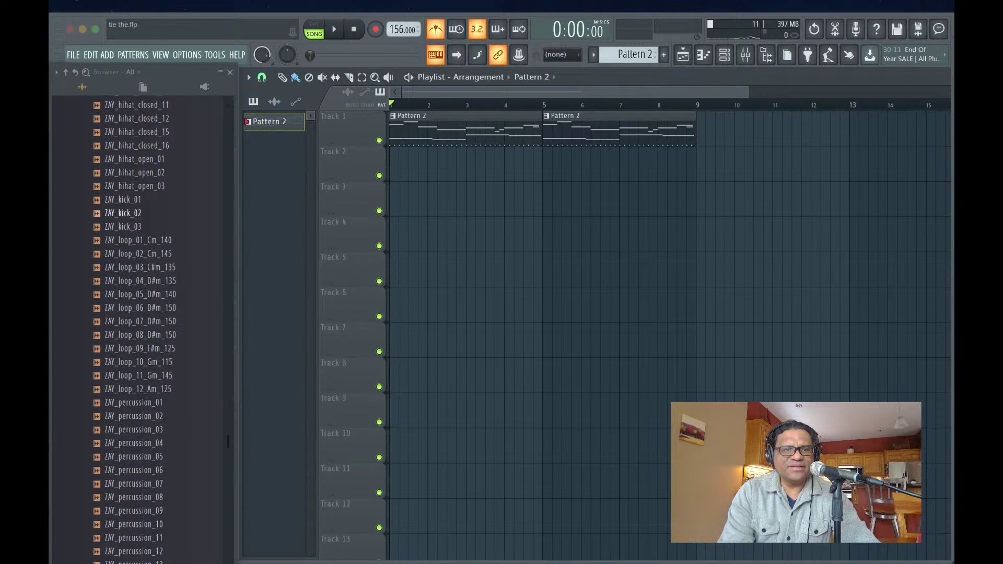
{"action": "left_click", "coordinate": [122, 226]}
{"action": "scroll", "coordinate": [123, 213], "scroll_direction": "up", "scroll_amount": 1}
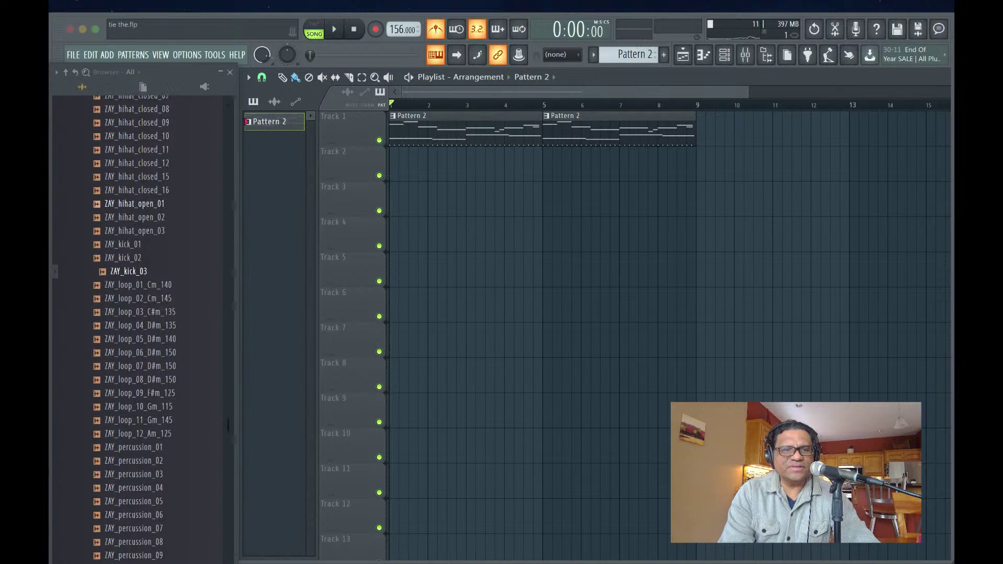
{"action": "left_click", "coordinate": [122, 244]}
{"action": "left_click", "coordinate": [123, 258]}
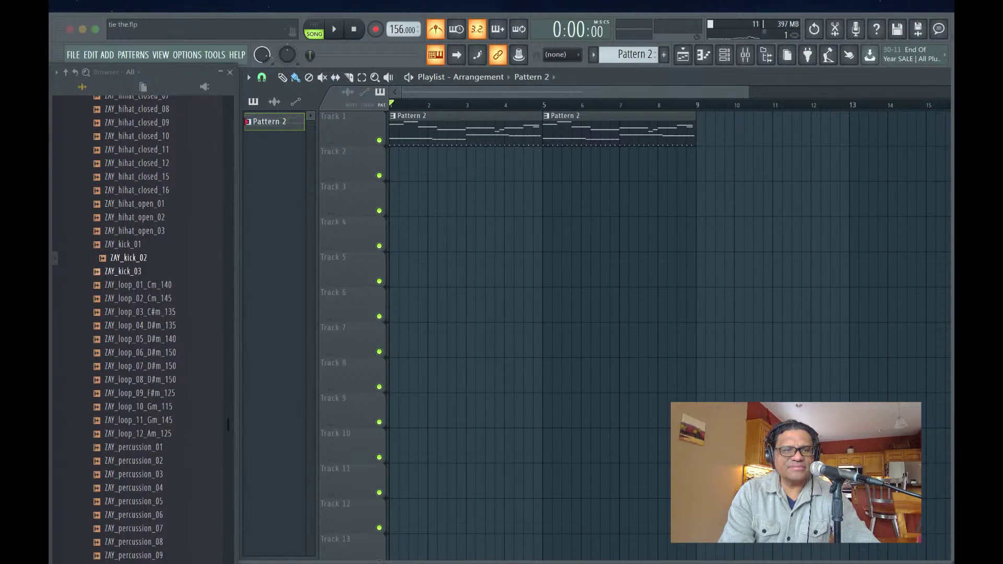
{"action": "left_click", "coordinate": [128, 271]}
- Audition the closed hi-hat samples, including ZAY_hihat_closed_08, 09, 10 and 11, and preview ZAY_hihat_open_01
{"action": "scroll", "coordinate": [134, 313], "scroll_direction": "up", "scroll_amount": 5}
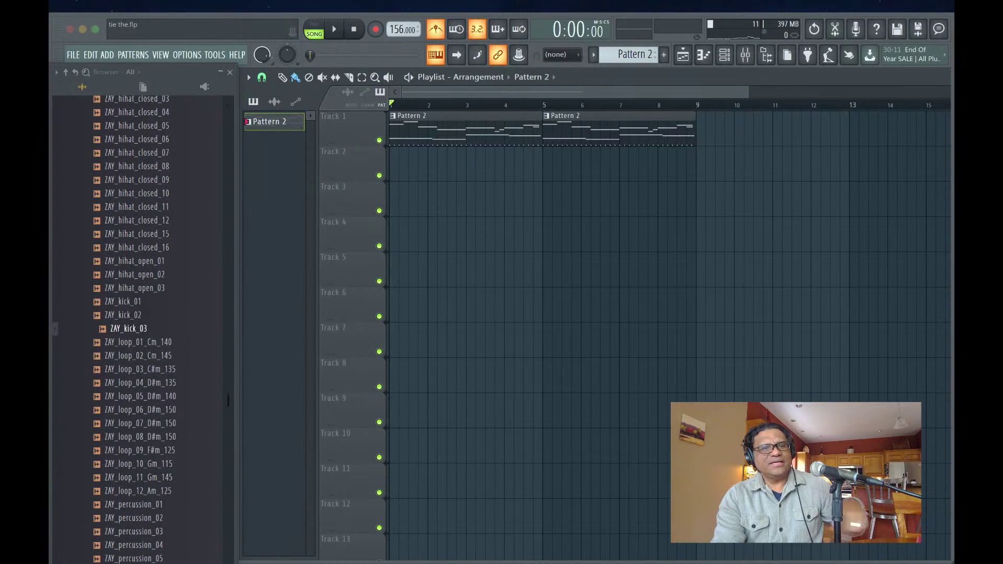
{"action": "right_click", "coordinate": [146, 227]}
{"action": "left_click", "coordinate": [143, 217]}
{"action": "left_click", "coordinate": [143, 216]}
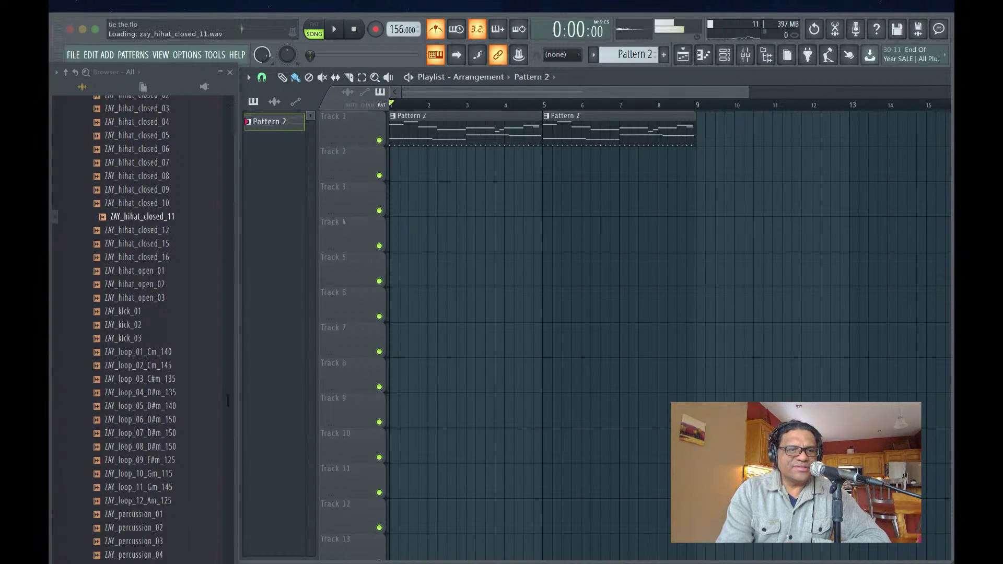
{"action": "right_click", "coordinate": [139, 196]}
{"action": "left_click", "coordinate": [140, 189]}
{"action": "left_click", "coordinate": [140, 190]}
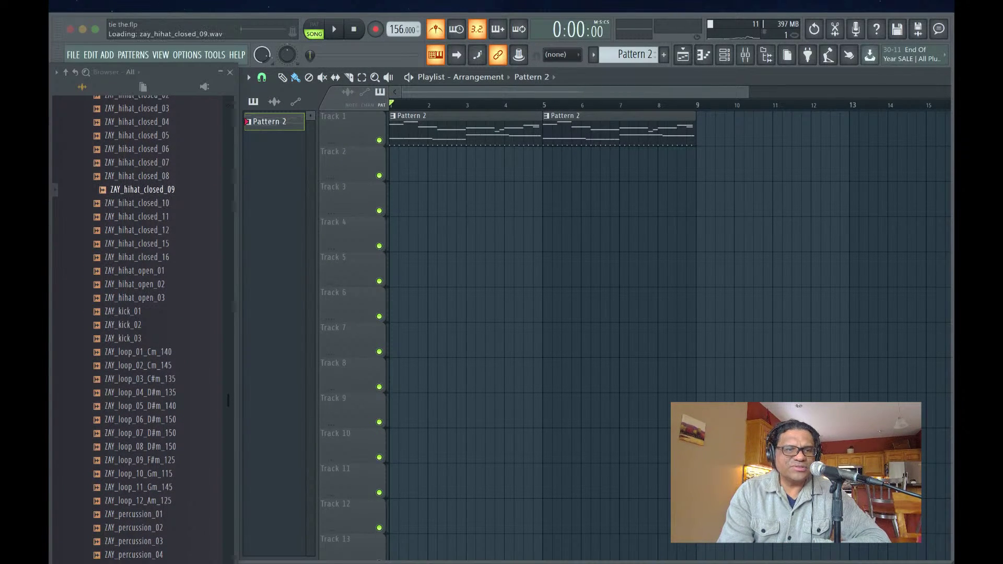
{"action": "right_click", "coordinate": [137, 170]}
{"action": "left_click", "coordinate": [137, 163]}
{"action": "left_click", "coordinate": [146, 203]}
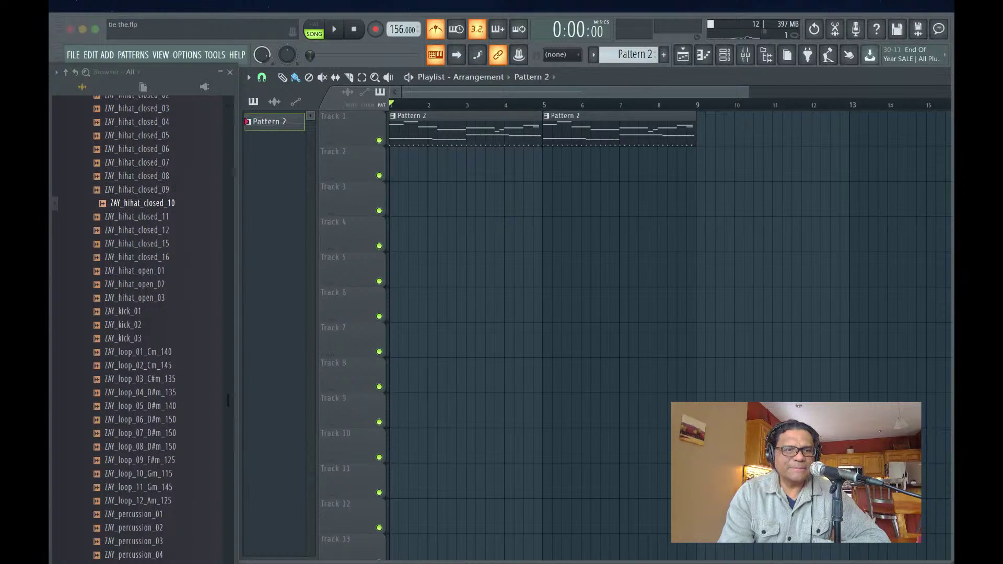
{"action": "left_click", "coordinate": [142, 217]}
{"action": "left_click", "coordinate": [142, 229]}
{"action": "left_click", "coordinate": [142, 257]}
{"action": "left_click", "coordinate": [140, 271]}
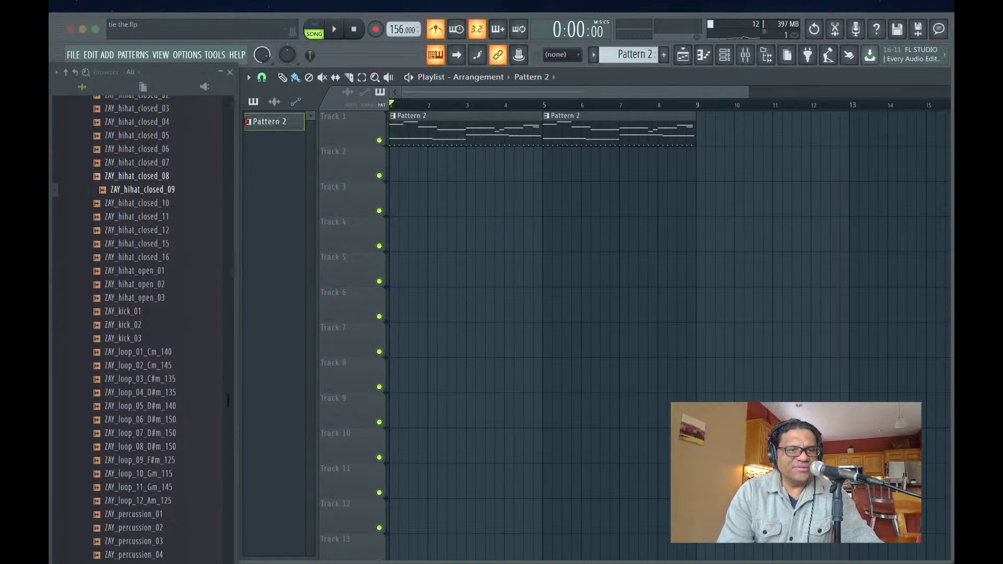
{"action": "left_click", "coordinate": [137, 176]}
- Preview the five clap samples from ZAY_clap_01 to ZAY_clap_05
{"action": "scroll", "coordinate": [136, 176], "scroll_direction": "up", "scroll_amount": 4}
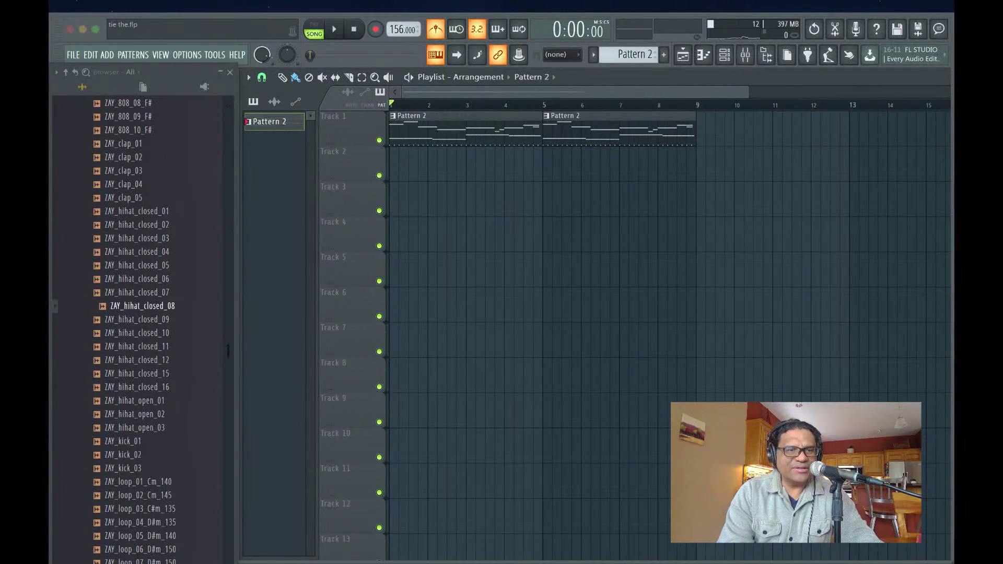
{"action": "left_click", "coordinate": [123, 148]}
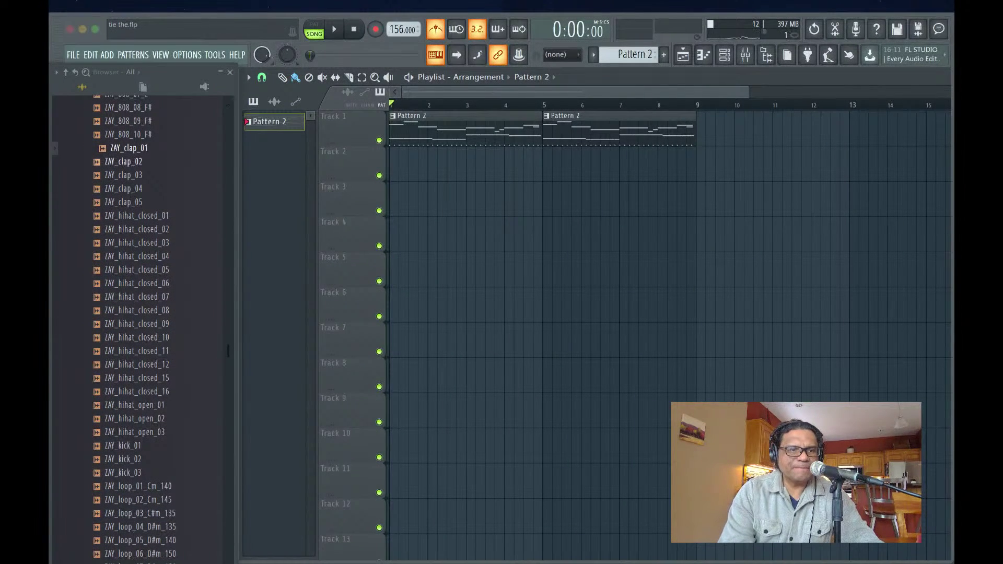
{"action": "left_click", "coordinate": [123, 162]}
{"action": "left_click", "coordinate": [123, 175]}
{"action": "left_click", "coordinate": [124, 189]}
{"action": "left_click", "coordinate": [124, 203]}
- Audition the 808 samples in the pack again, ending on ZAY_808_02_D#
{"action": "scroll", "coordinate": [123, 202], "scroll_direction": "up", "scroll_amount": 3}
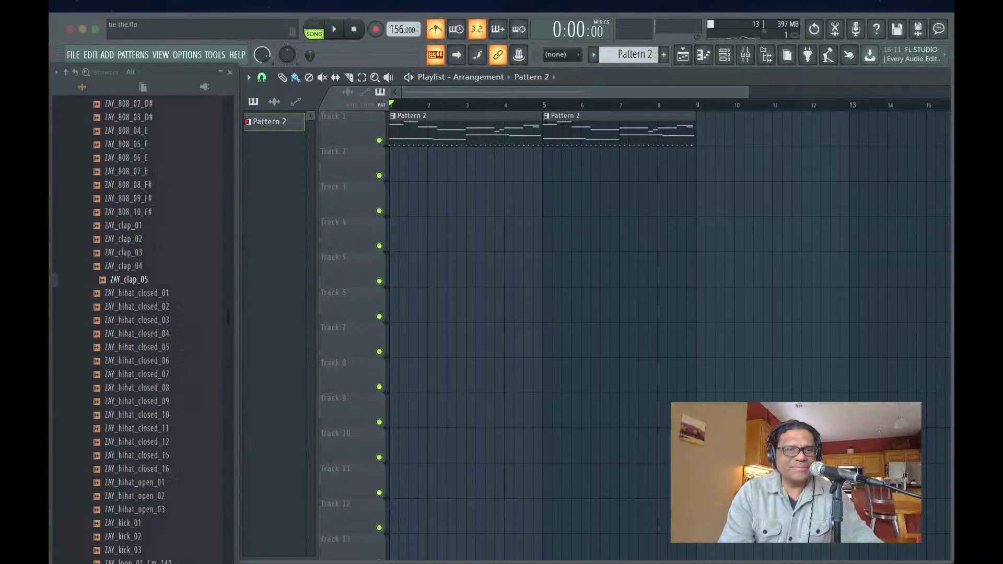
{"action": "left_click", "coordinate": [131, 157]}
{"action": "key", "text": "Up"}
{"action": "key", "text": "Up"}
{"action": "key", "text": "Up"}
{"action": "key", "text": "Down"}
{"action": "key", "text": "Down"}
{"action": "key", "text": "Down"}
{"action": "key", "text": "Down"}
{"action": "key", "text": "Down"}
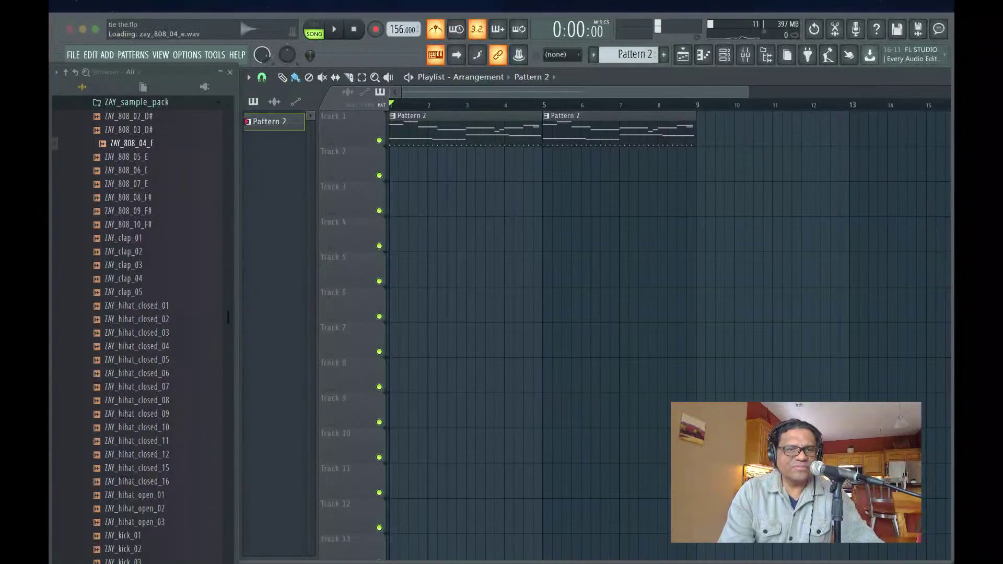
{"action": "key", "text": "Up"}
{"action": "key", "text": "Up"}
{"action": "key", "text": "Up"}
{"action": "key", "text": "Up"}
{"action": "key", "text": "Up"}
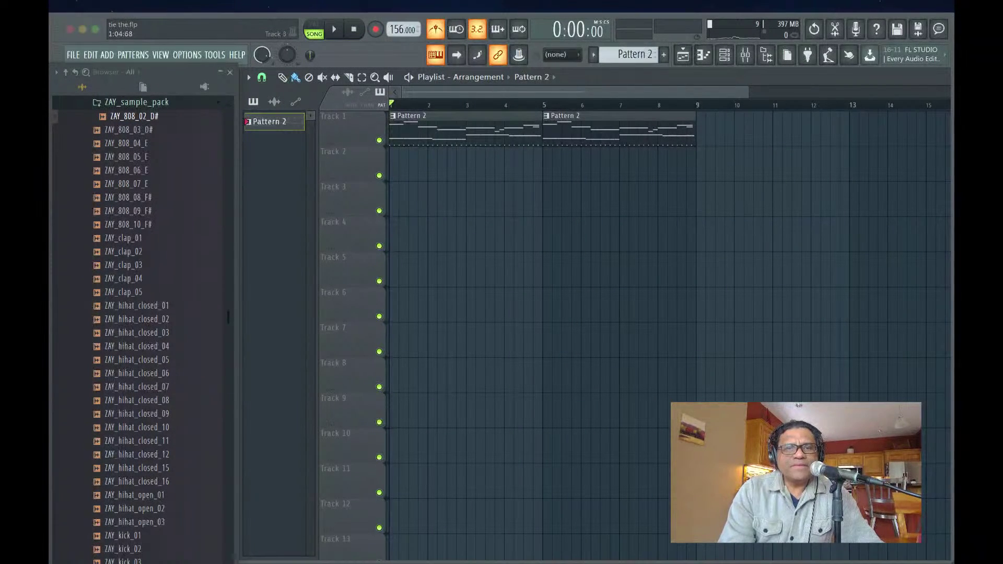
- Open the first Pattern 2 clip in the OGEV1 HiHat 1 piano roll and play the song from the start
{"action": "double_click", "coordinate": [427, 131]}
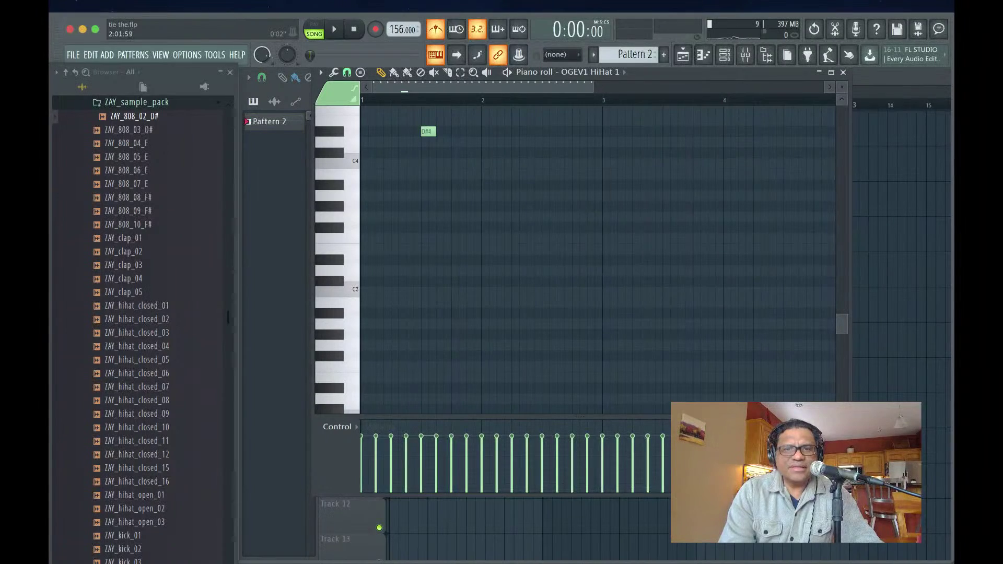
{"action": "scroll", "coordinate": [601, 251], "scroll_direction": "up", "scroll_amount": 6}
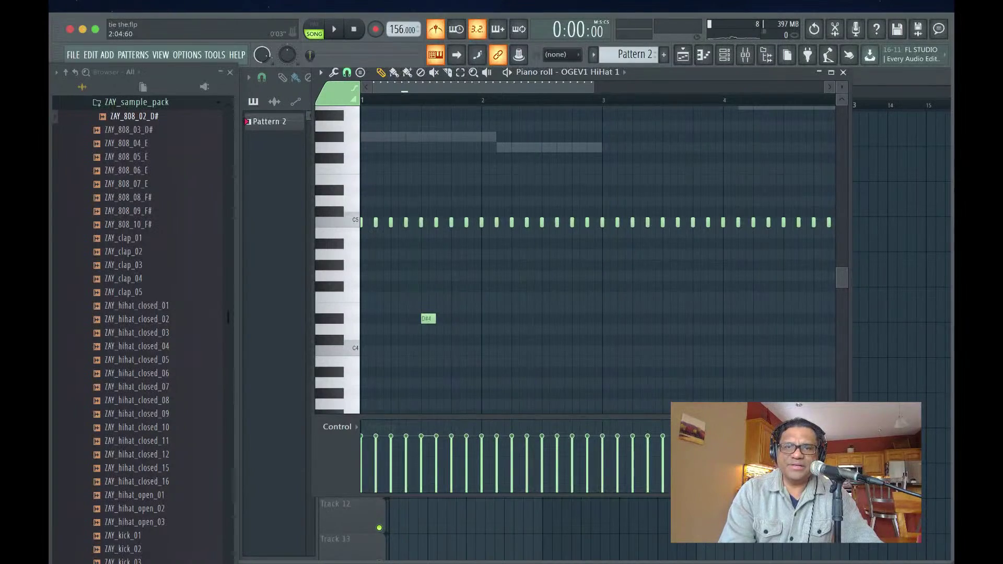
{"action": "left_click_drag", "start_coordinate": [590, 72], "coordinate": [590, 89]}
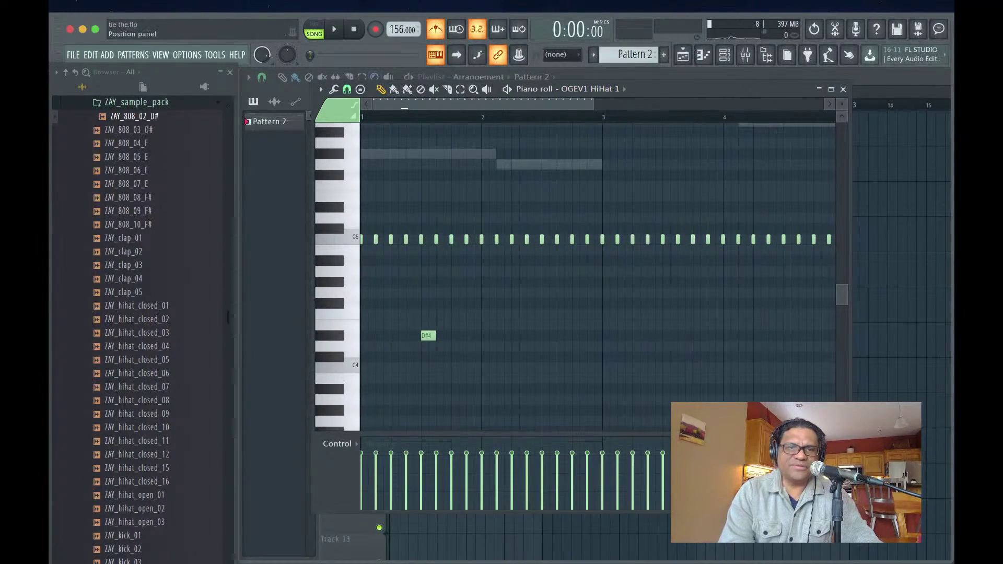
{"action": "key", "text": "space"}
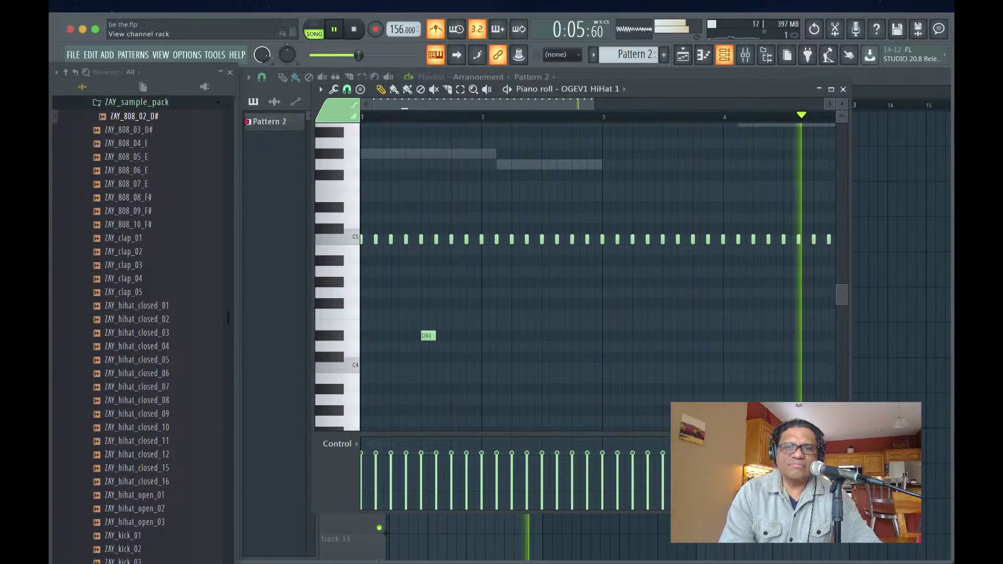
{"action": "key", "text": "space"}
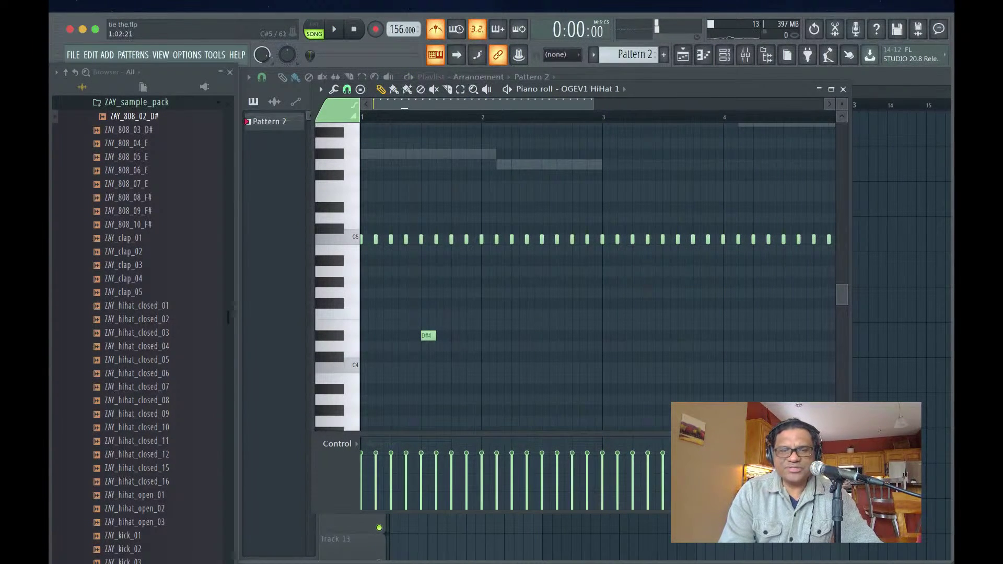
- Add three D#5 notes in bar 1 of the hi-hat piano roll, shift the third slightly later, and play the result
{"action": "scroll", "coordinate": [598, 277], "scroll_direction": "up", "scroll_amount": 2}
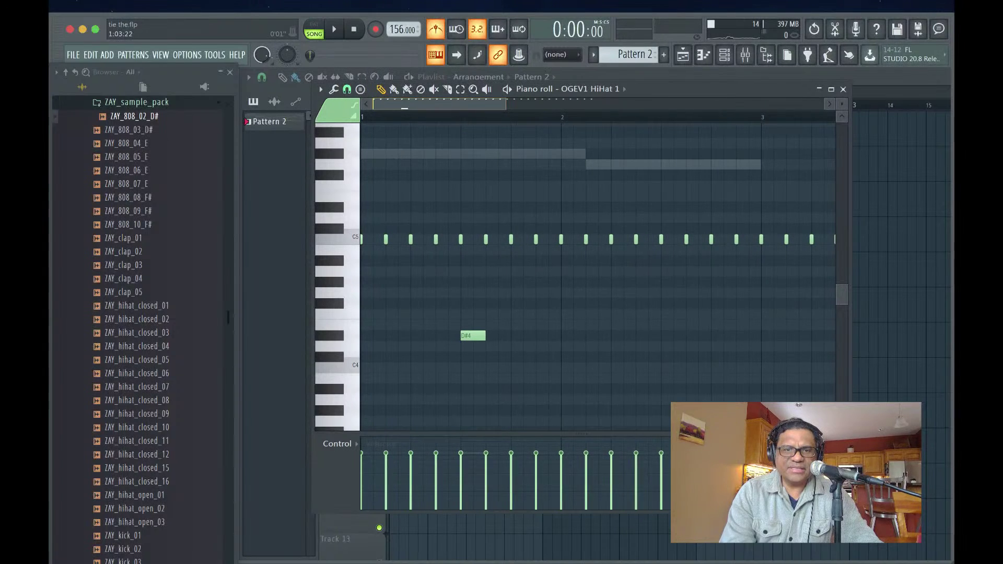
{"action": "left_click", "coordinate": [421, 207]}
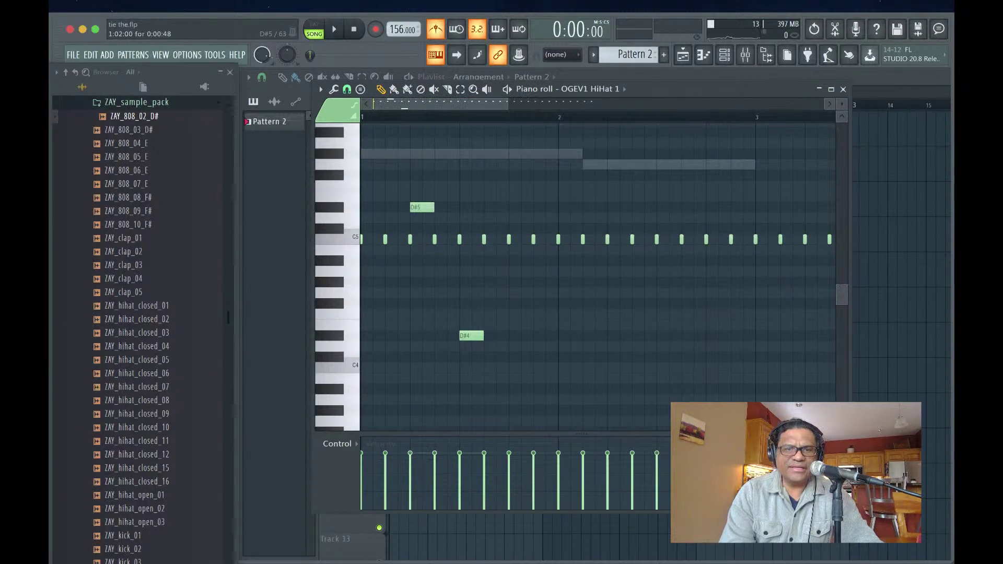
{"action": "left_click", "coordinate": [470, 207]}
{"action": "left_click", "coordinate": [525, 207]}
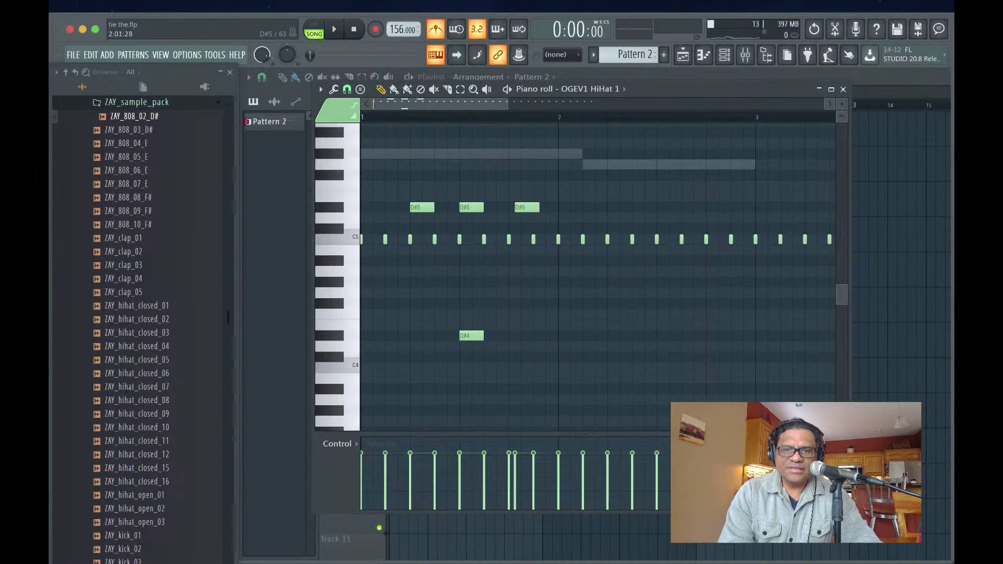
{"action": "left_click_drag", "start_coordinate": [525, 208], "coordinate": [532, 207]}
{"action": "key", "text": "space"}
{"action": "key", "text": "space"}
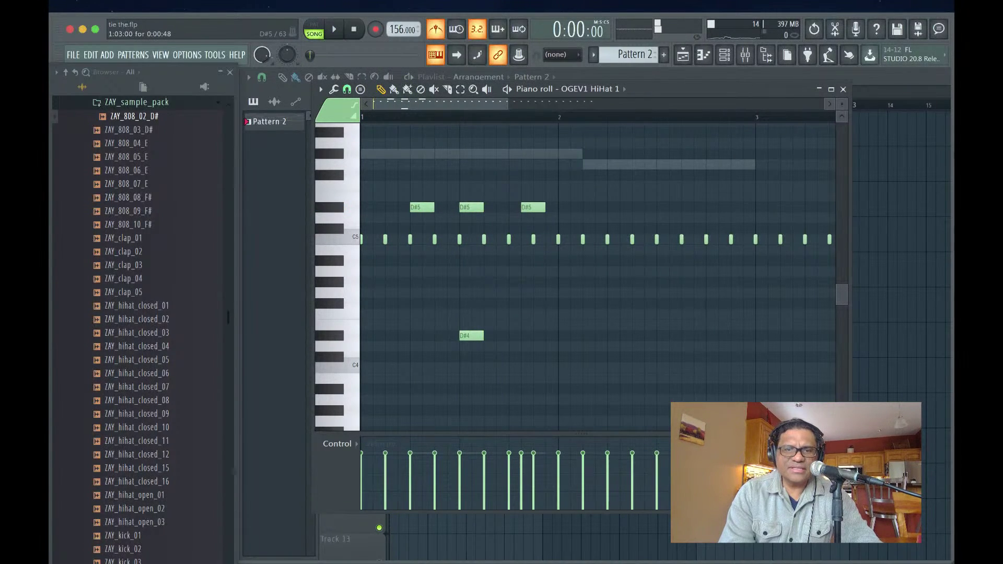
- Move the first two D#5 notes a quarter beat later, the first one to 1:02:24, and play the result
{"action": "left_click", "coordinate": [533, 207]}
{"action": "left_click_drag", "start_coordinate": [471, 207], "coordinate": [483, 207]}
{"action": "left_click_drag", "start_coordinate": [422, 207], "coordinate": [434, 207]}
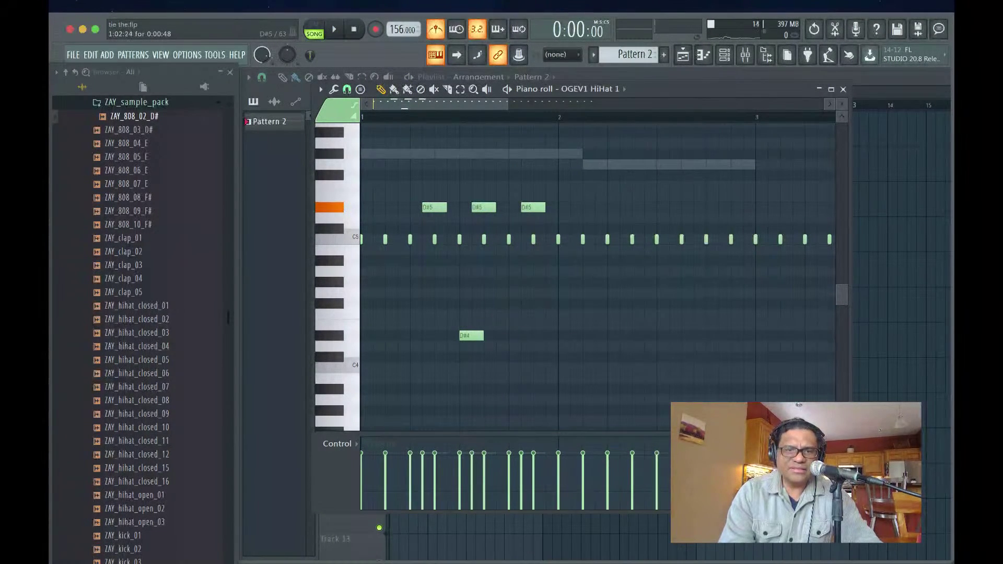
{"action": "key", "text": "space"}
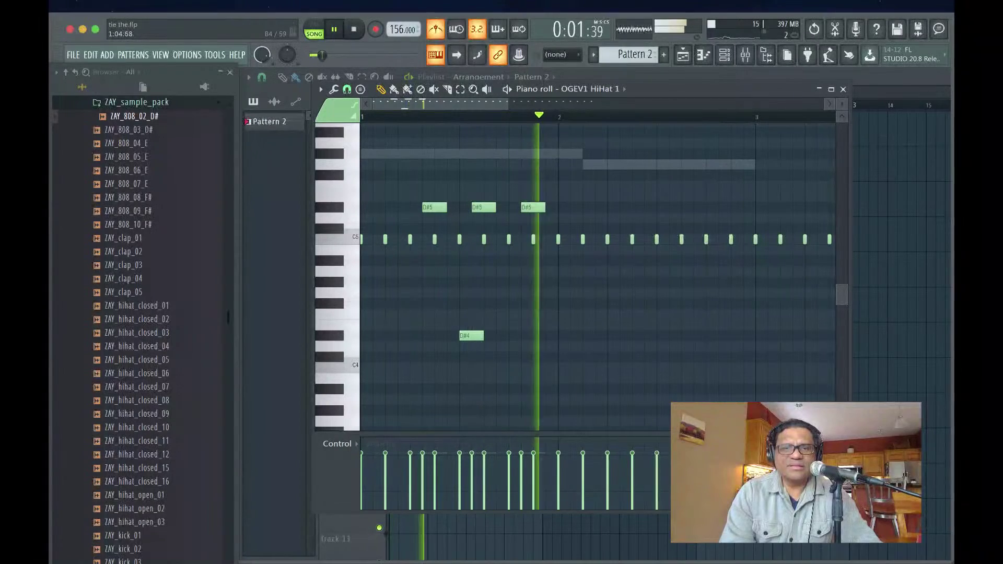
{"action": "key", "text": "space"}
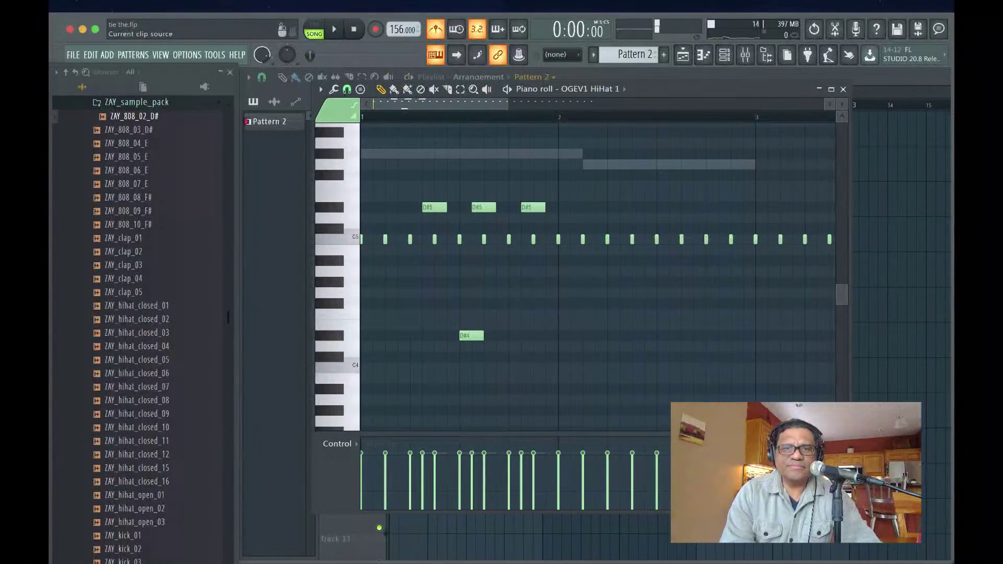
- Target the OGEV1 HiHat 1 channel in the piano roll and play Pattern 2 in pattern mode
{"action": "left_click", "coordinate": [624, 88]}
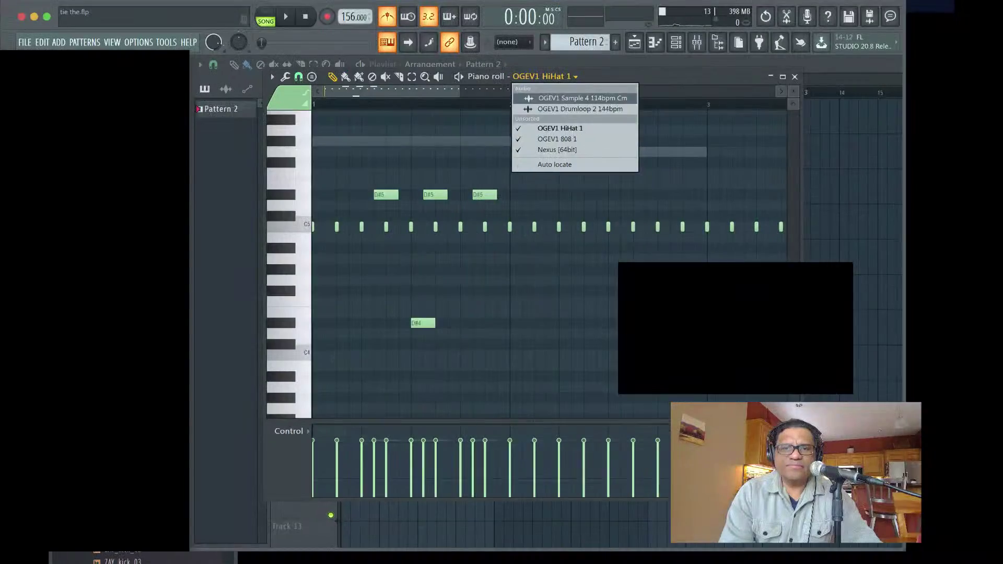
{"action": "left_click", "coordinate": [607, 141]}
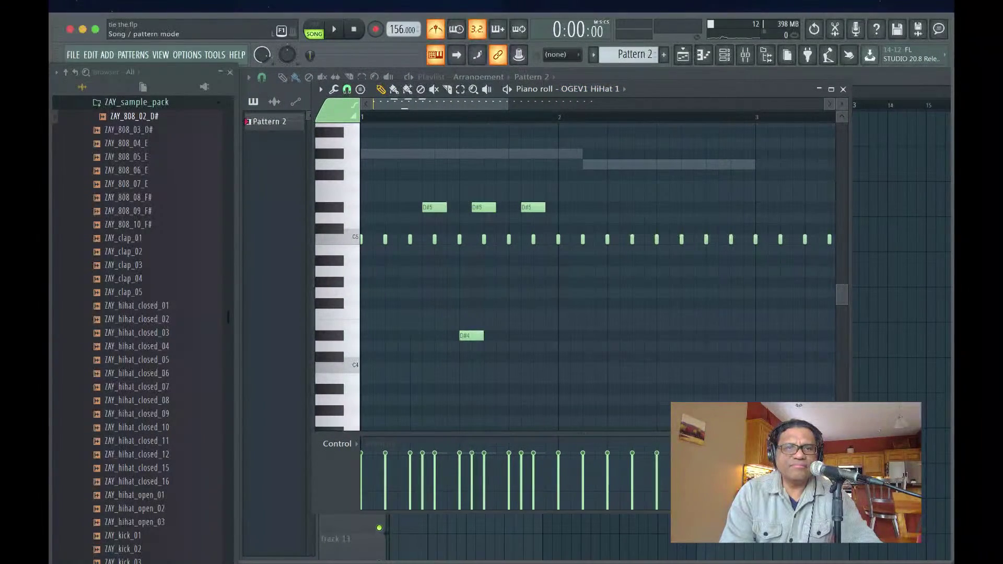
{"action": "key", "text": "space"}
{"action": "key", "text": "space"}
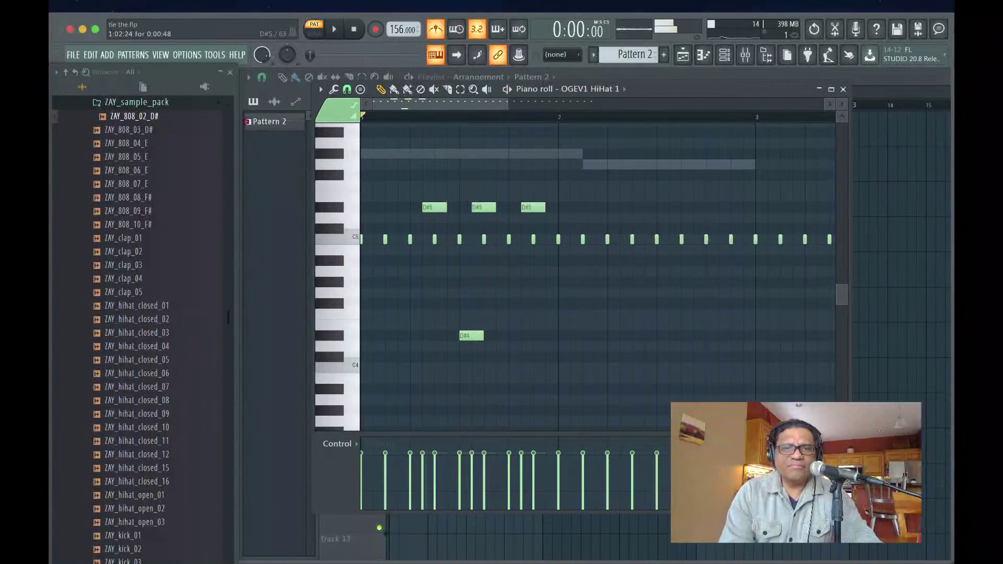
- Delete the three D#5 notes in bar 1 of the hi-hat piano roll and switch playback to song mode
{"action": "right_click", "coordinate": [434, 207]}
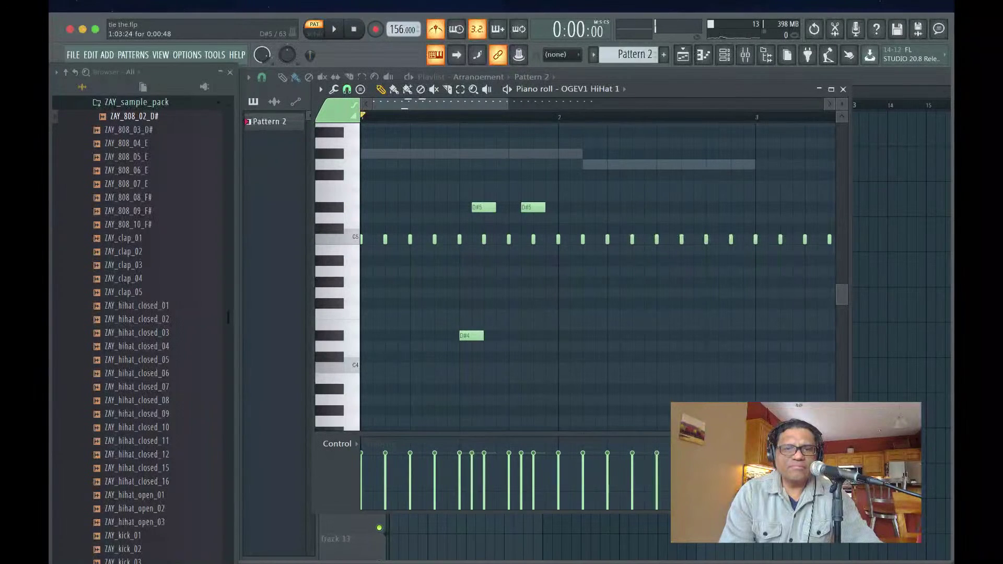
{"action": "right_click", "coordinate": [532, 207]}
{"action": "right_click", "coordinate": [484, 208]}
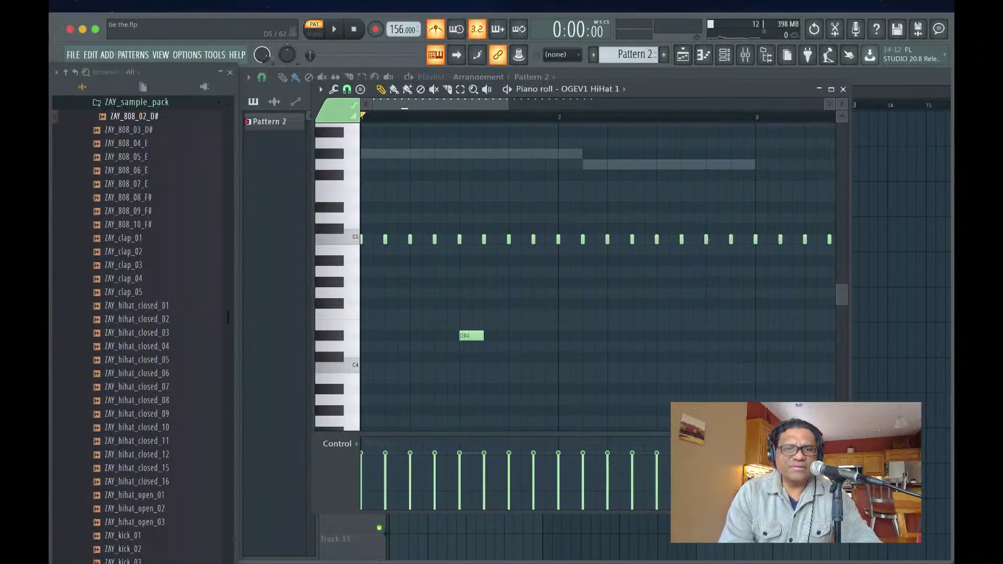
{"action": "key", "text": "l"}
{"action": "key", "text": "space"}
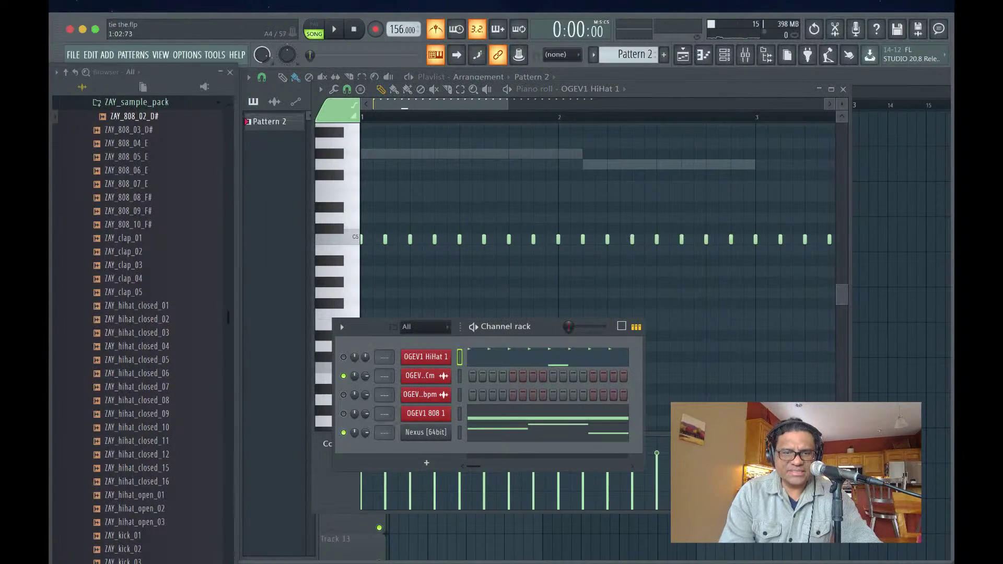
- Unmute the muted channels in the channel rack and replace the OGEV1 HiHat 1 sample with ZAY_hihat_closed_02
{"action": "left_click_drag", "start_coordinate": [522, 327], "coordinate": [522, 195]}
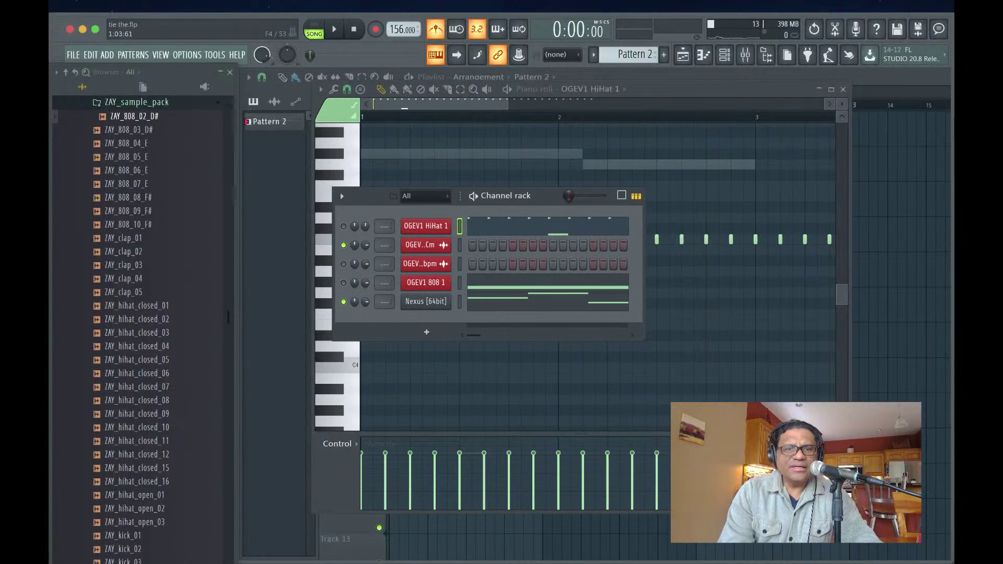
{"action": "left_click", "coordinate": [343, 263]}
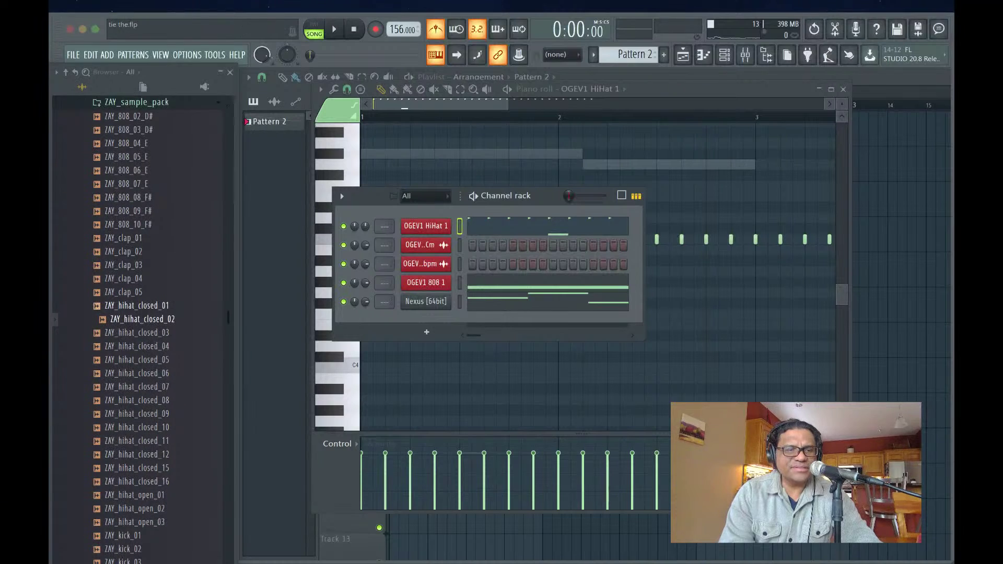
{"action": "left_click_drag", "start_coordinate": [138, 318], "coordinate": [426, 226]}
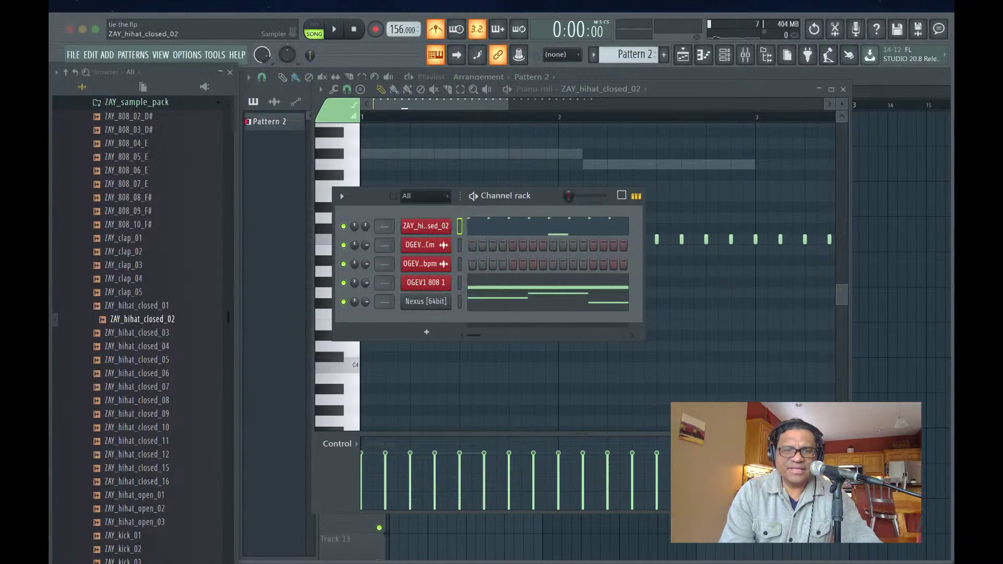
{"action": "right_click", "coordinate": [425, 226]}
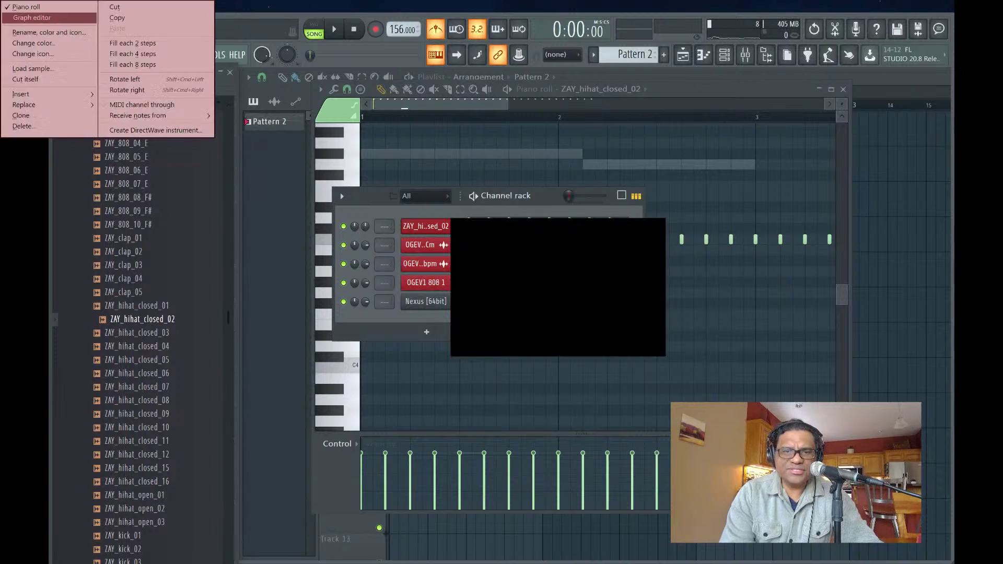
{"action": "left_click", "coordinate": [493, 251]}
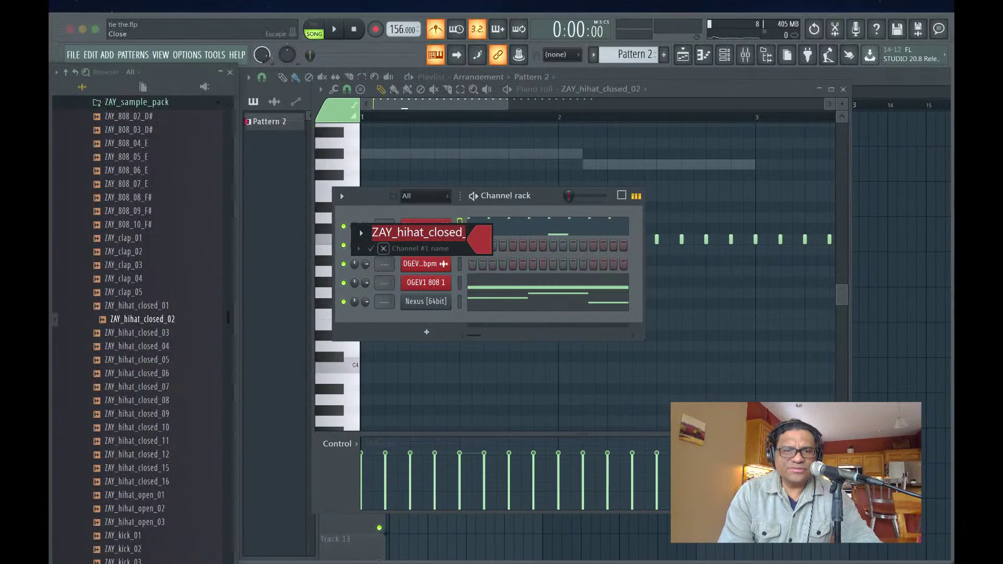
{"action": "left_click", "coordinate": [383, 248]}
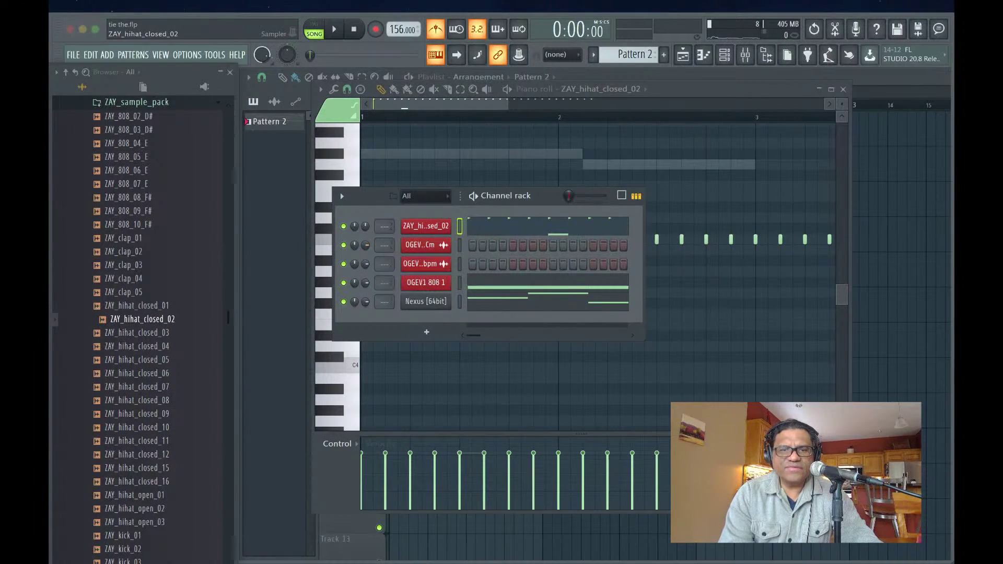
- Reset the icon of the ZAY_hihat_closed_02 channel and change its color to tan
{"action": "right_click", "coordinate": [444, 226]}
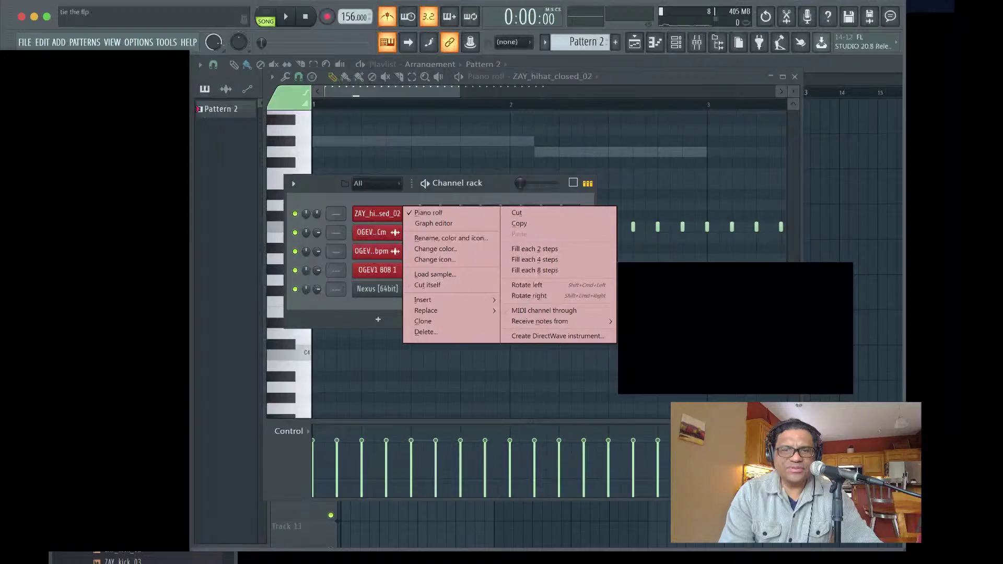
{"action": "left_click", "coordinate": [499, 251]}
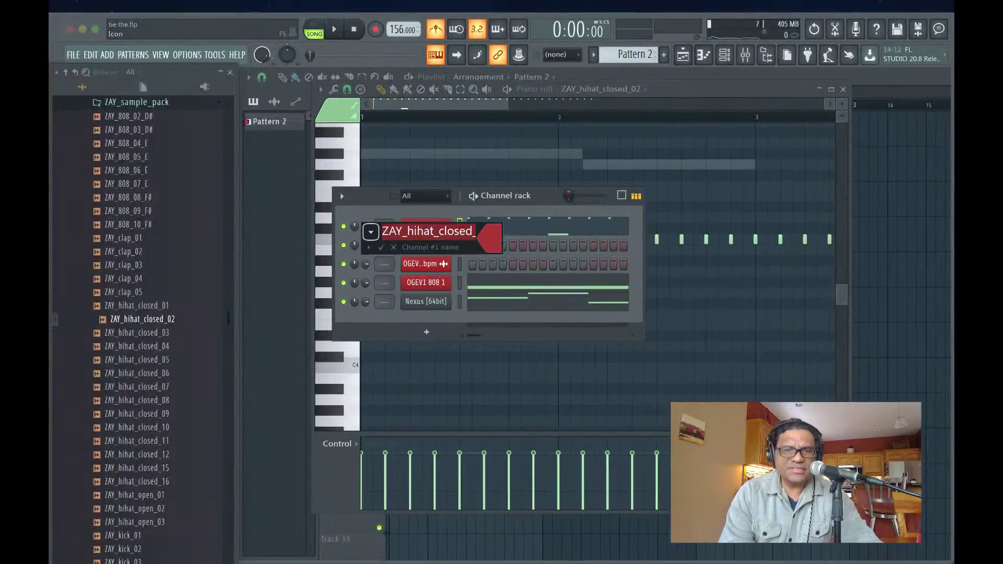
{"action": "left_click", "coordinate": [371, 232]}
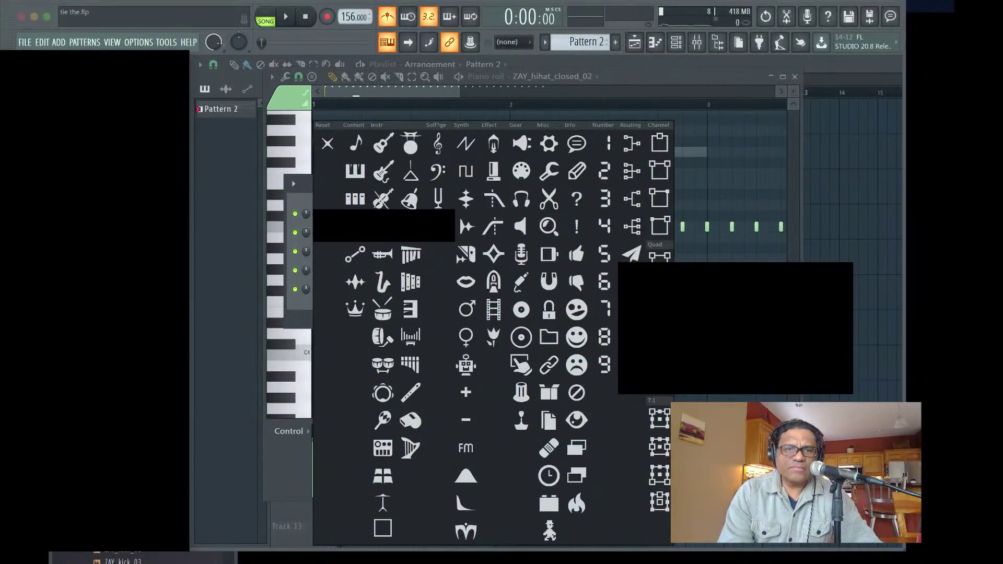
{"action": "left_click", "coordinate": [326, 143]}
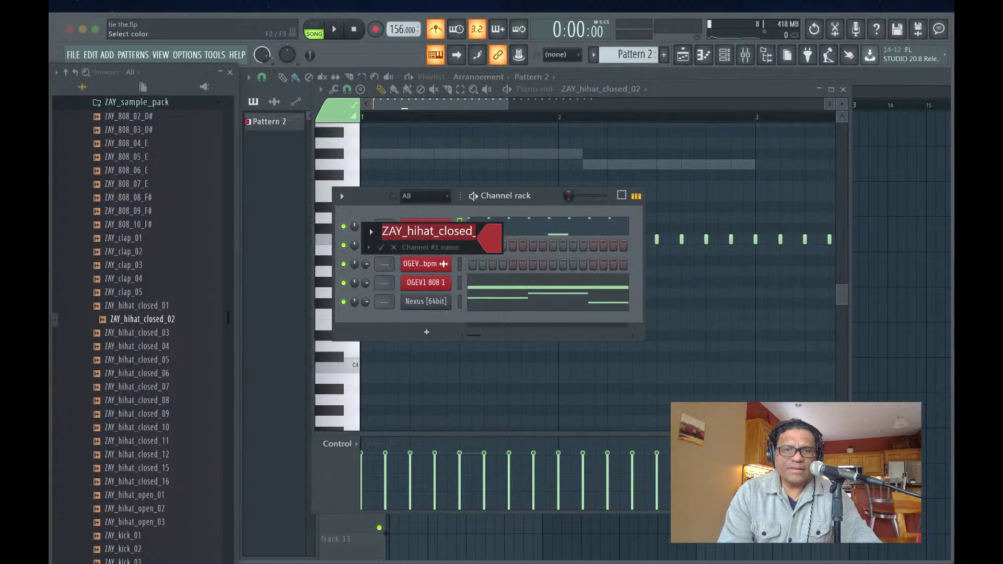
{"action": "left_click", "coordinate": [488, 238]}
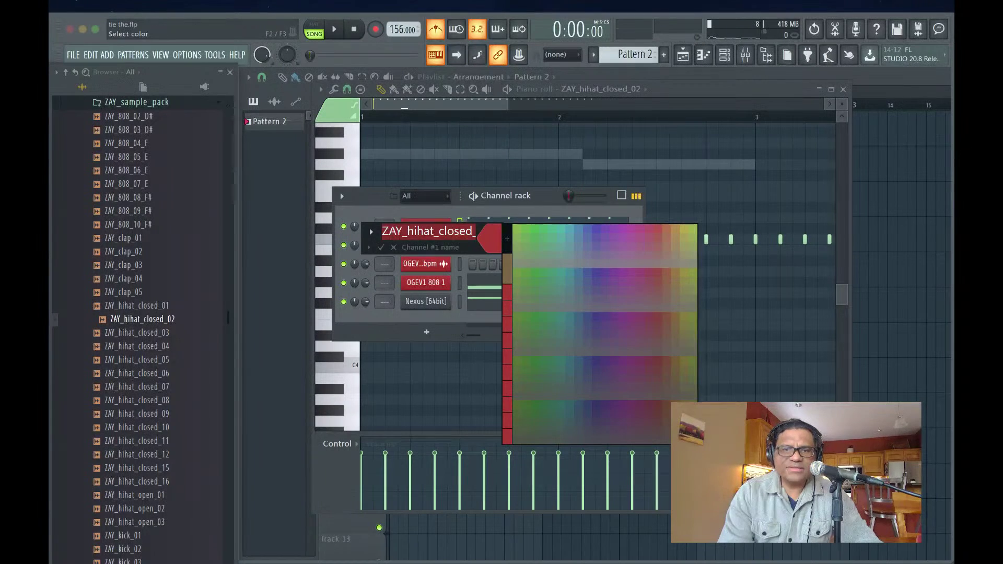
{"action": "left_click", "coordinate": [516, 272]}
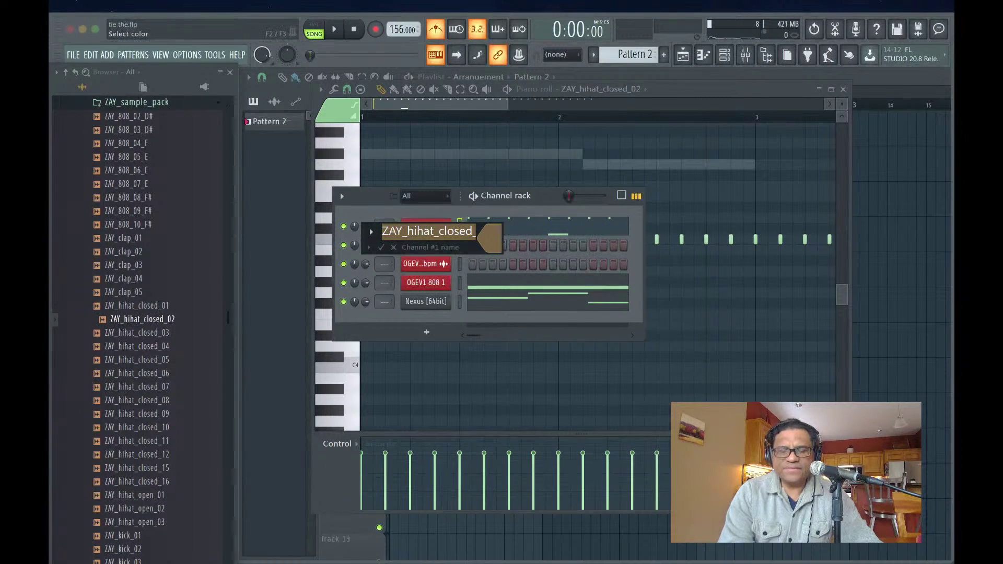
{"action": "key", "text": "Return"}
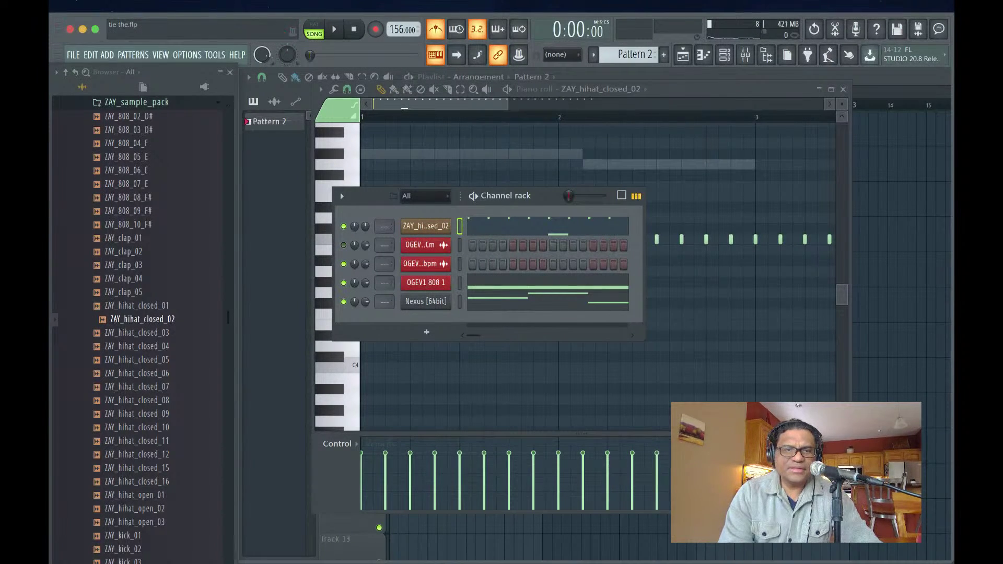
- Solo the ZAY_hihat_closed_02 channel and play the song while viewing its piano roll
{"action": "right_click", "coordinate": [343, 226]}
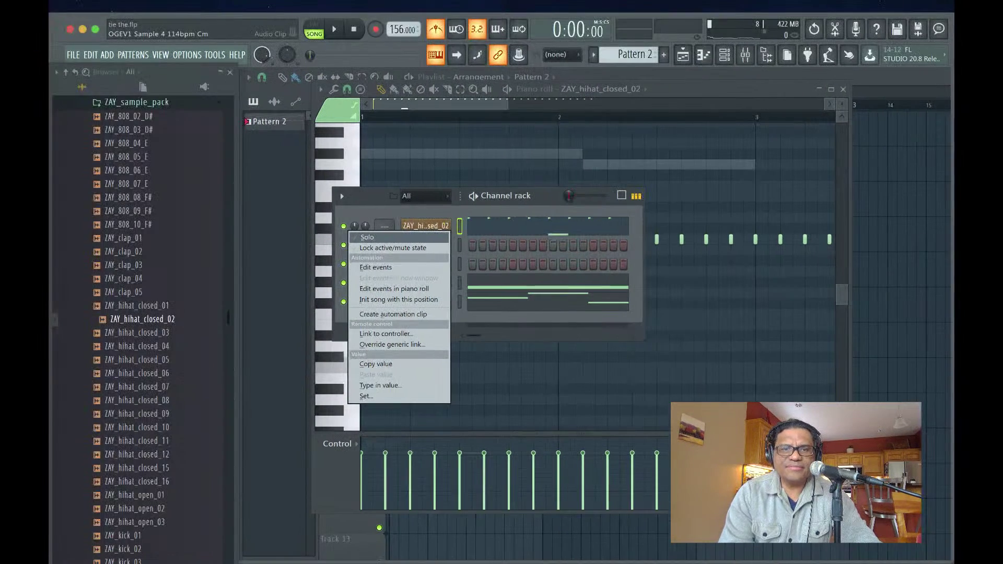
{"action": "left_click", "coordinate": [366, 237]}
{"action": "key", "text": "space"}
{"action": "key", "text": "F7"}
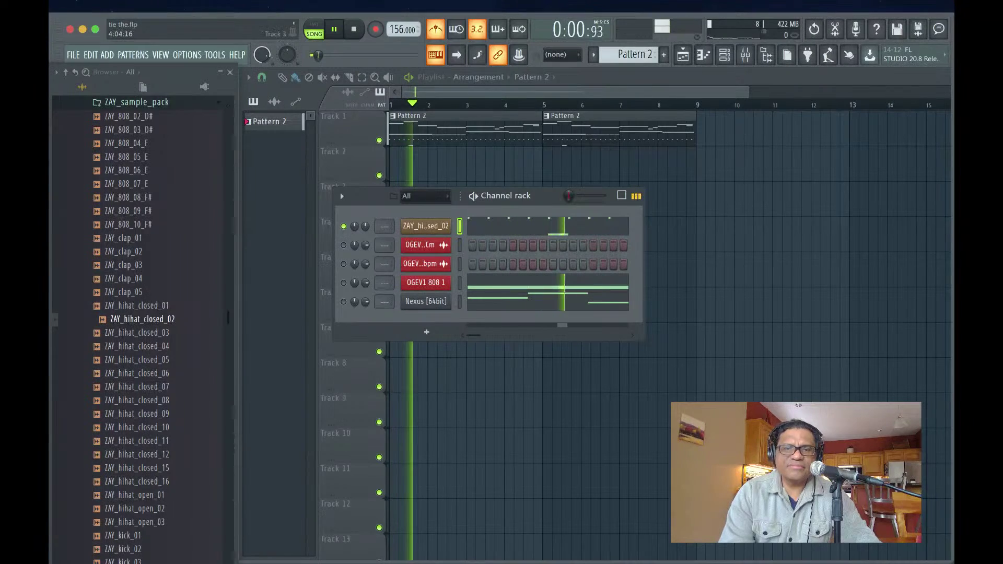
{"action": "key", "text": "F7"}
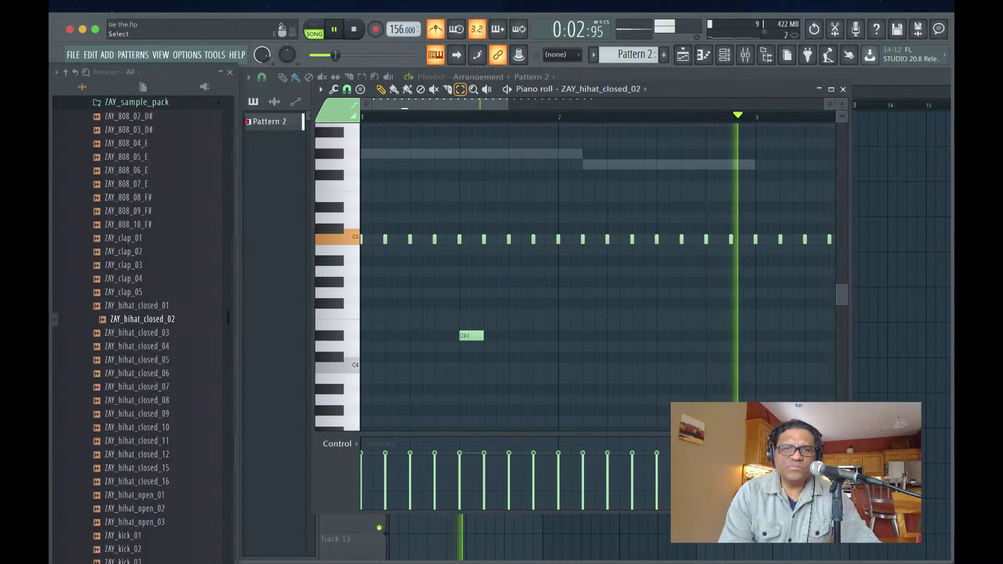
{"action": "key", "text": "space"}
- Turn off the metronome and briefly replay the soloed hi-hat
{"action": "left_click", "coordinate": [435, 29]}
{"action": "key", "text": "space"}
{"action": "key", "text": "space"}
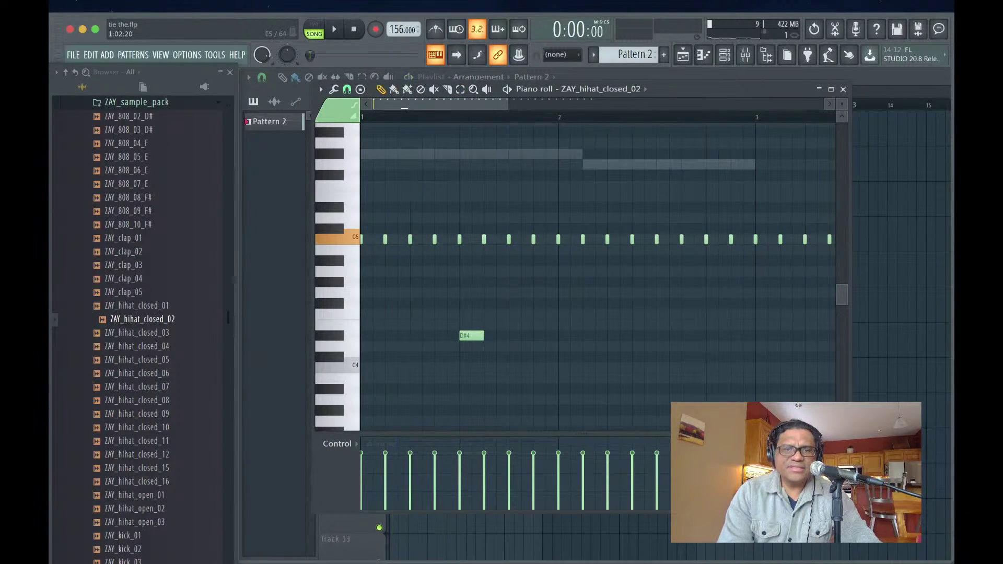
- Add three E5 hi-hat notes in bar 1 at 1:02:24, 1:03:24 and 1:04:24, playing the pattern to check them
{"action": "left_click", "coordinate": [425, 196]}
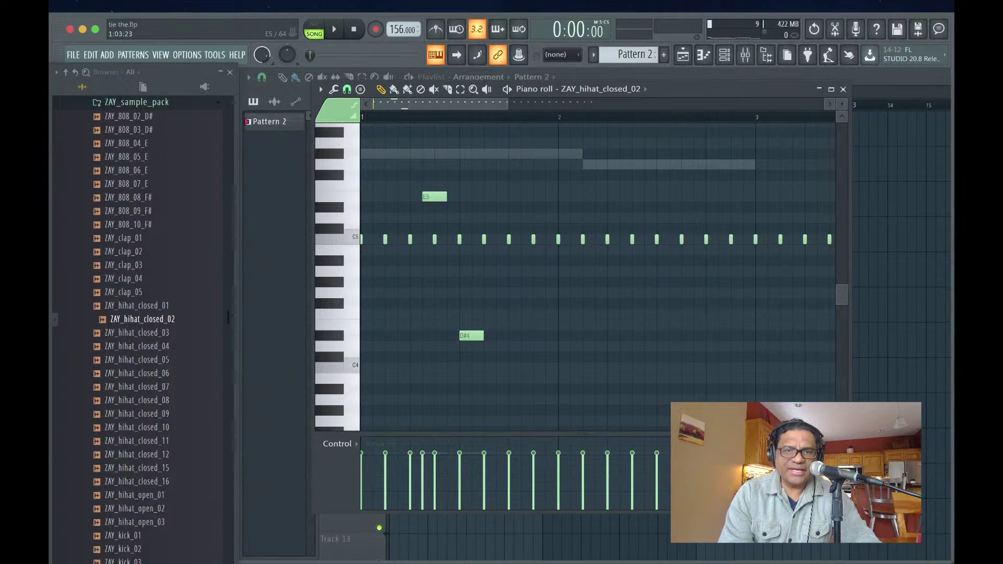
{"action": "left_click", "coordinate": [475, 196]}
{"action": "key", "text": "space"}
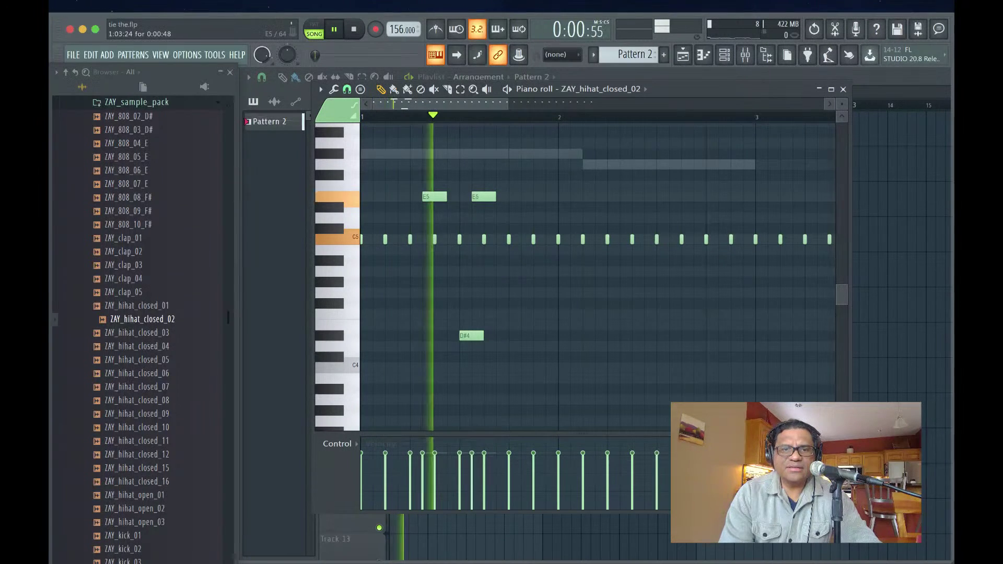
{"action": "key", "text": "space"}
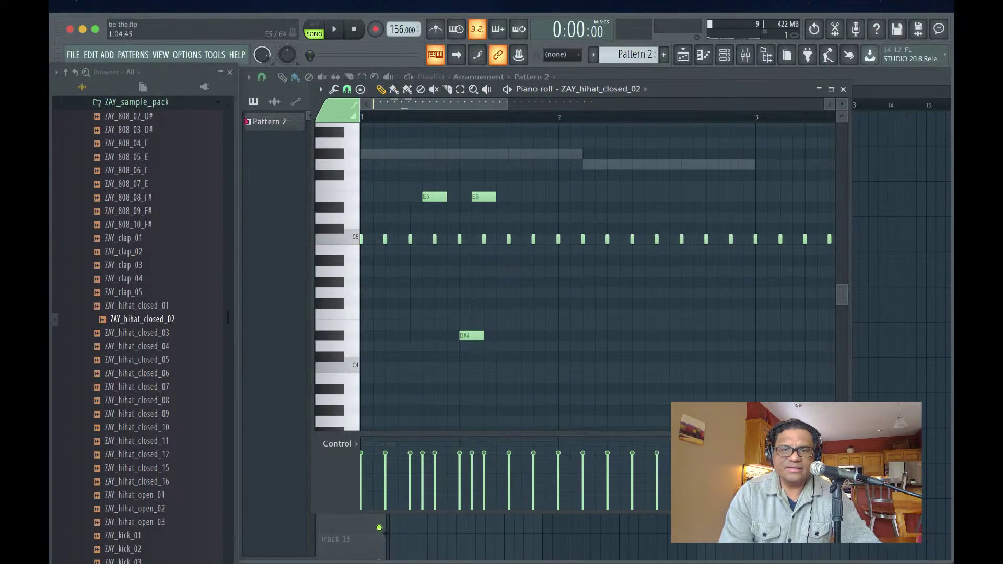
{"action": "left_click", "coordinate": [524, 197]}
{"action": "key", "text": "space"}
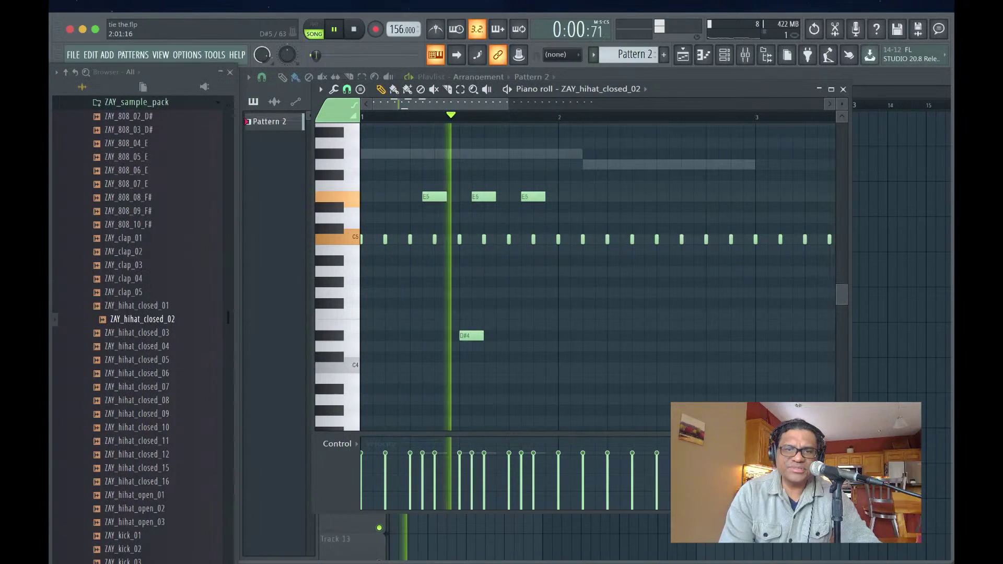
{"action": "key", "text": "space"}
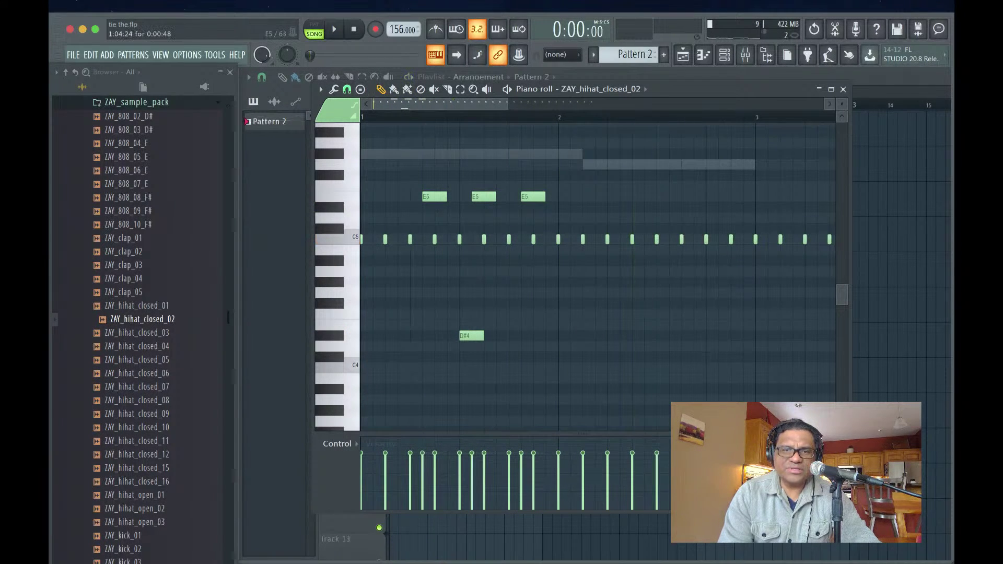
- Replace the third E5 note with a short C5 note at the same position and play the result
{"action": "left_click_drag", "start_coordinate": [524, 197], "coordinate": [523, 239]}
{"action": "key", "text": "space"}
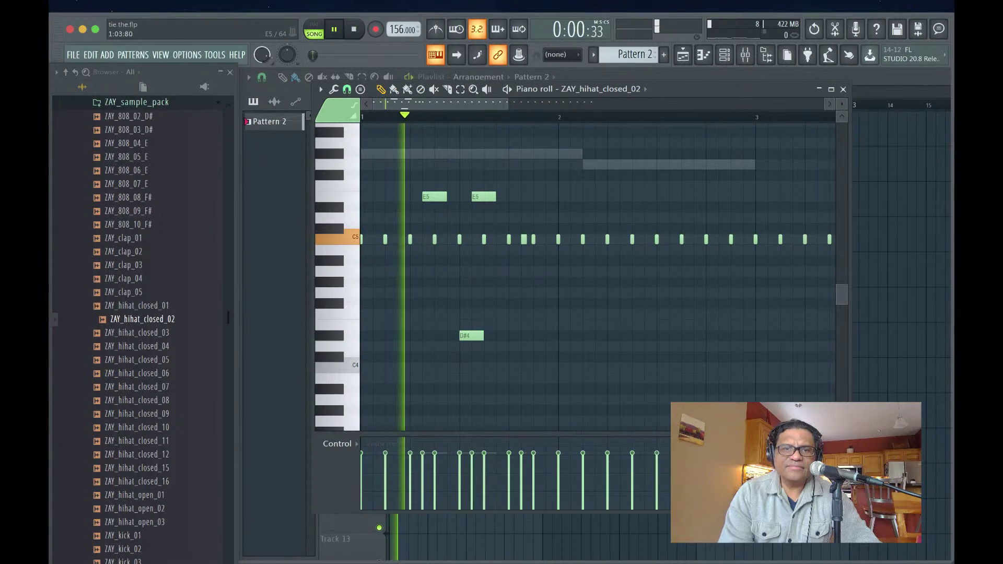
{"action": "key", "text": "space"}
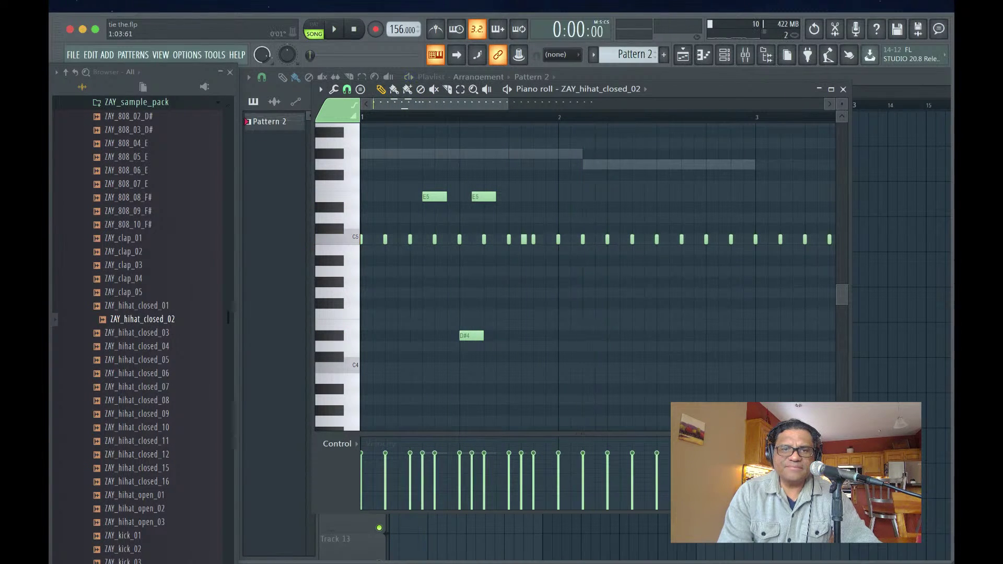
- Add four short C5 notes around the existing one to build a hi-hat roll at the end of bar 1, and play it
{"action": "scroll", "coordinate": [464, 239], "scroll_direction": "up", "scroll_amount": 4}
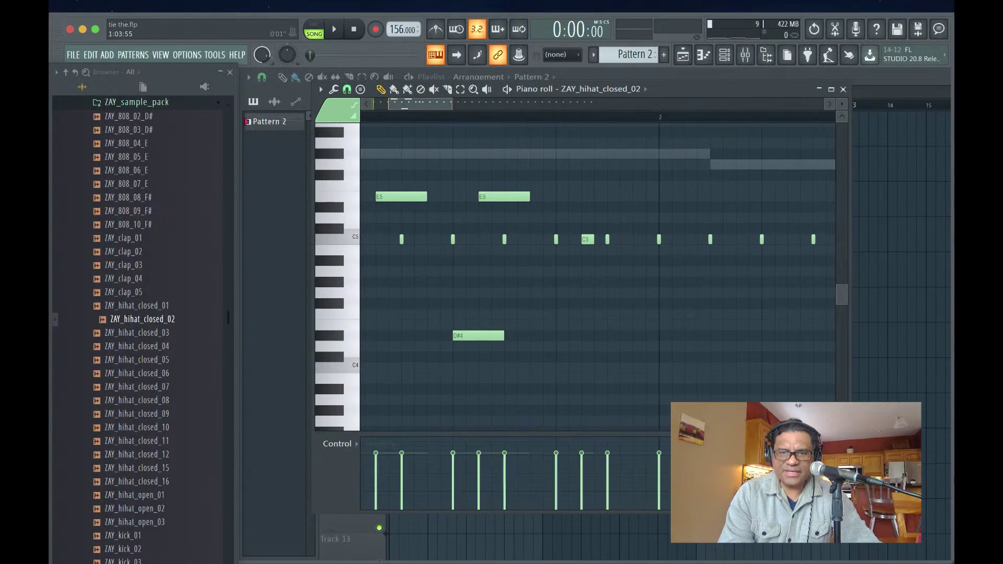
{"action": "left_click", "coordinate": [576, 240]}
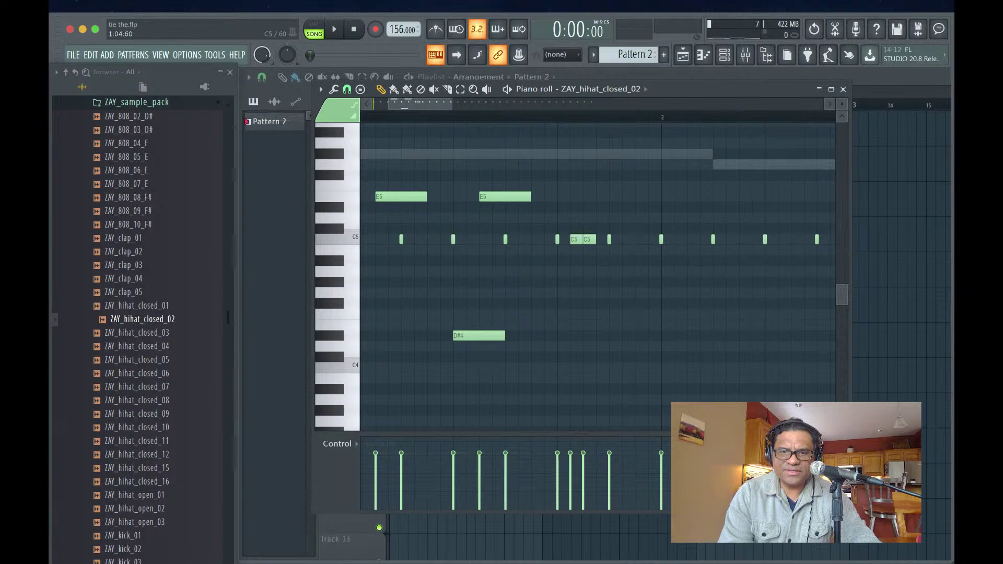
{"action": "left_click", "coordinate": [627, 239]}
{"action": "left_click", "coordinate": [641, 239]}
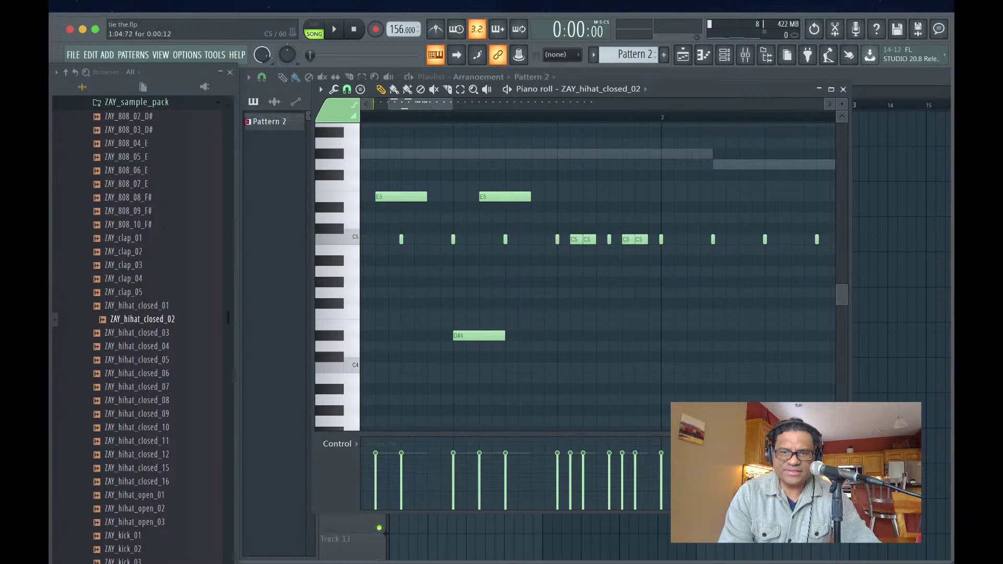
{"action": "left_click", "coordinate": [601, 240]}
{"action": "key", "text": "space"}
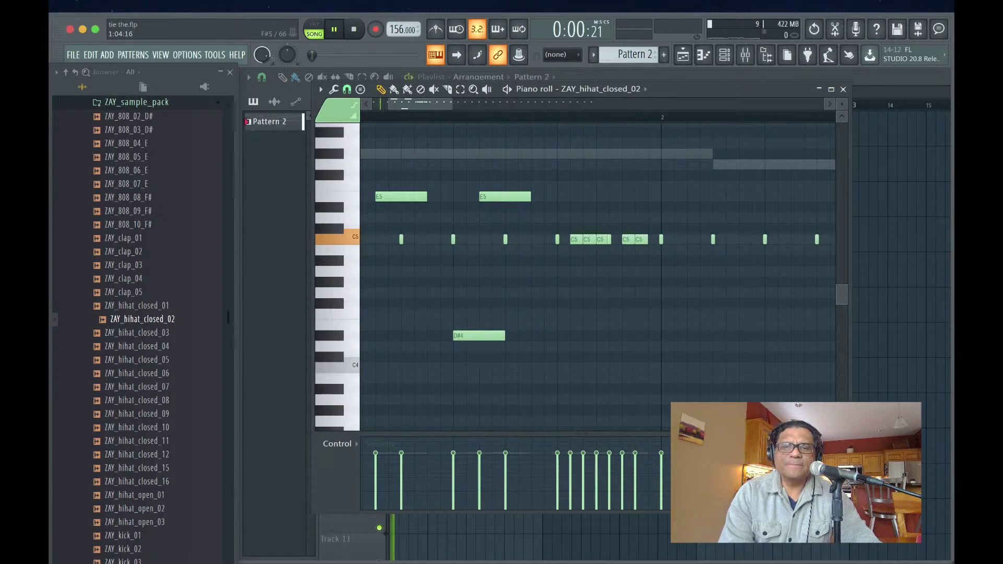
{"action": "key", "text": "space"}
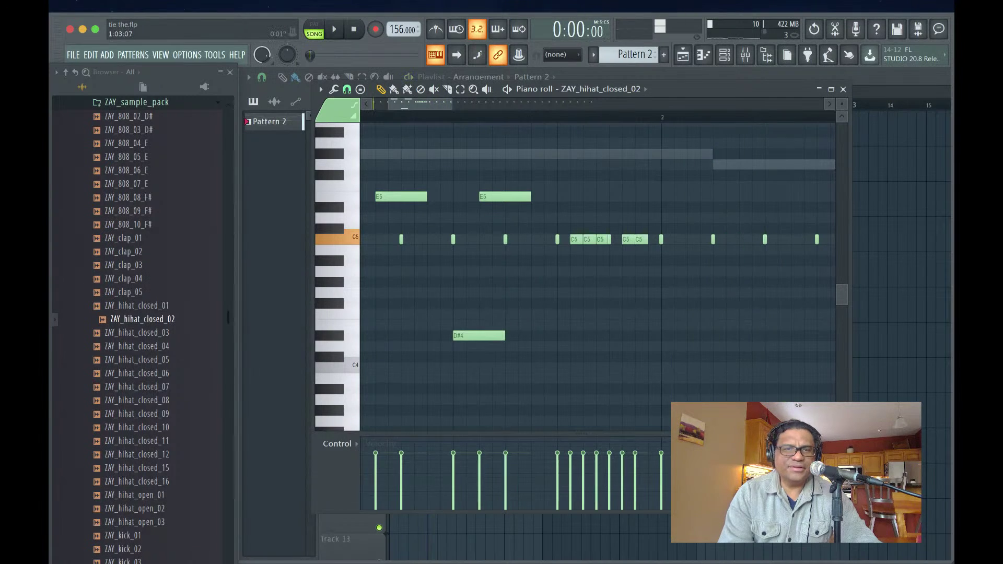
- Close the hi-hat channel's piano roll and return to the channel rack
{"action": "scroll", "coordinate": [418, 104], "scroll_direction": "down", "scroll_amount": 3}
{"action": "scroll", "coordinate": [597, 261], "scroll_direction": "down", "scroll_amount": 1}
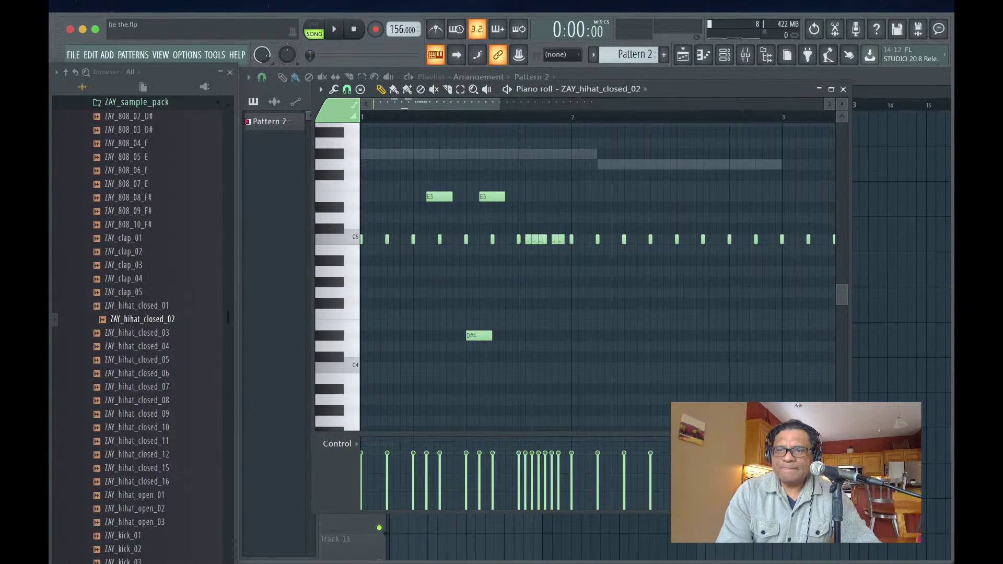
{"action": "key", "text": "Escape"}
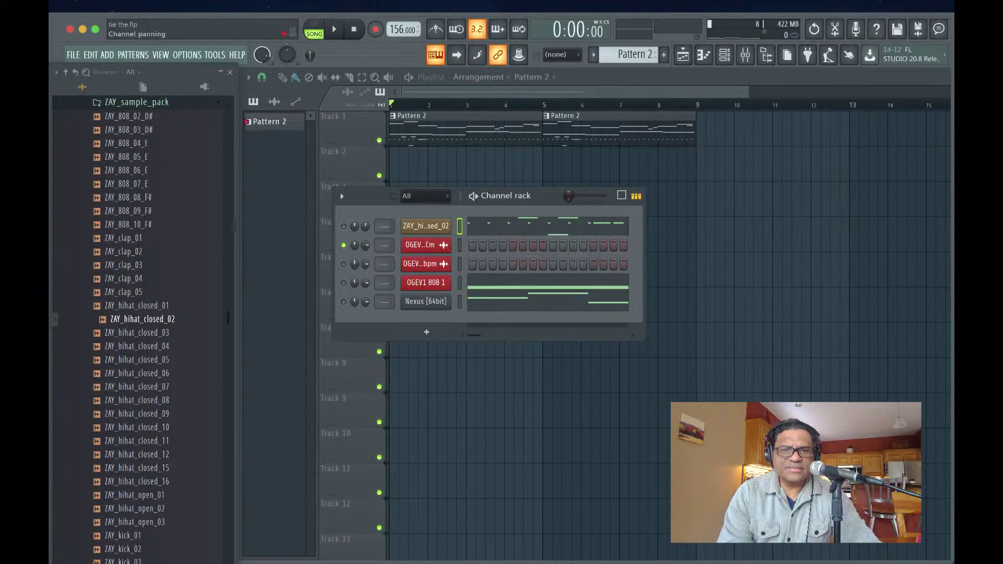
{"action": "right_click", "coordinate": [426, 244]}
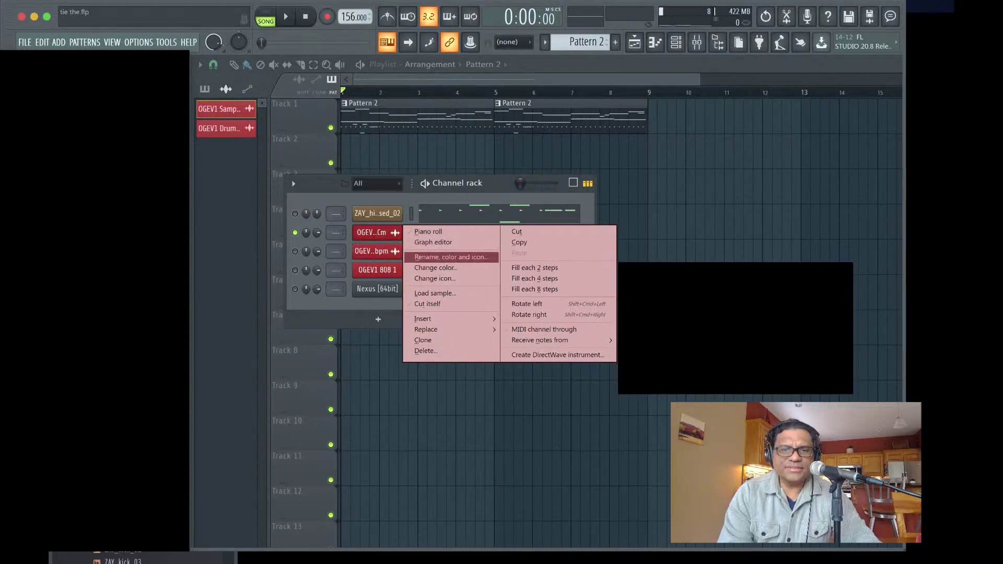
{"action": "left_click", "coordinate": [470, 257]}
{"action": "key", "text": "End"}
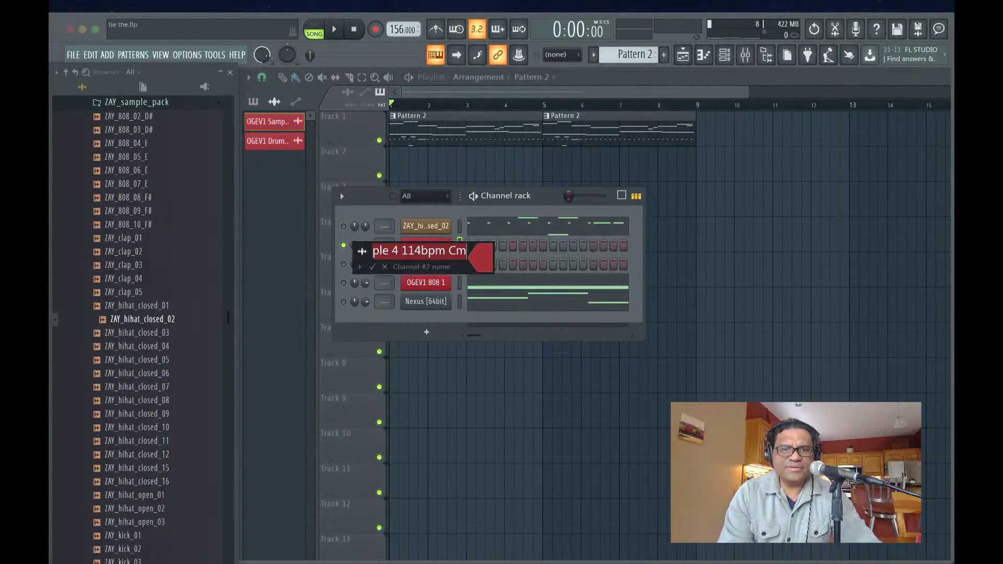
{"action": "left_click", "coordinate": [384, 266]}
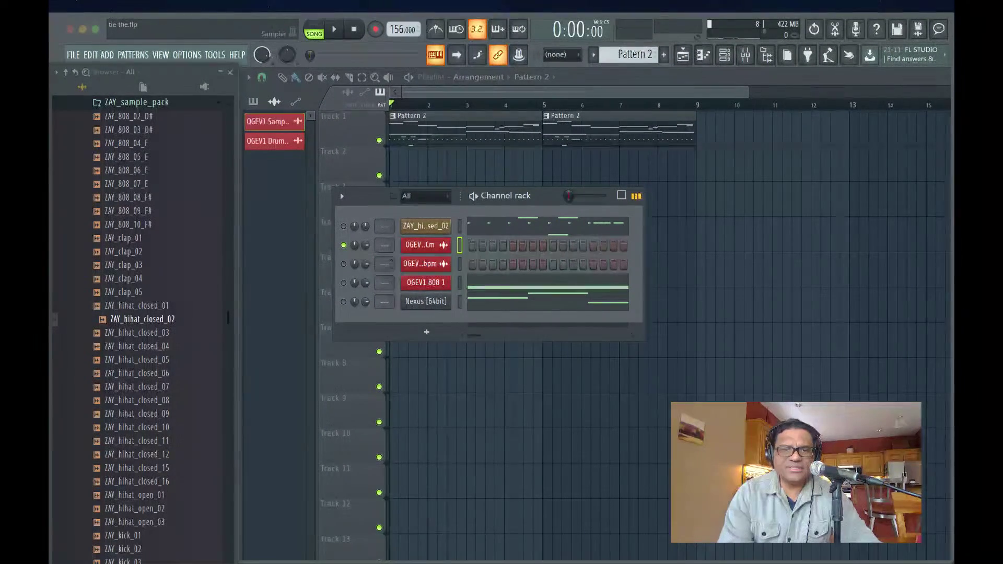
- Re-enable all muted channels in the channel rack and play the arrangement with every channel sounding
{"action": "key", "text": "F6"}
{"action": "key", "text": "space"}
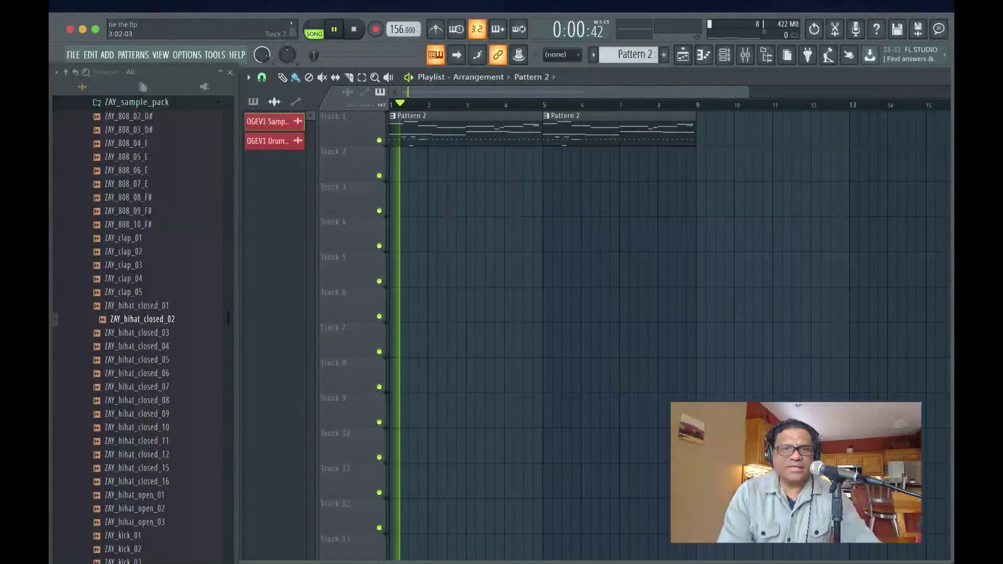
{"action": "key", "text": "space"}
{"action": "key", "text": "F6"}
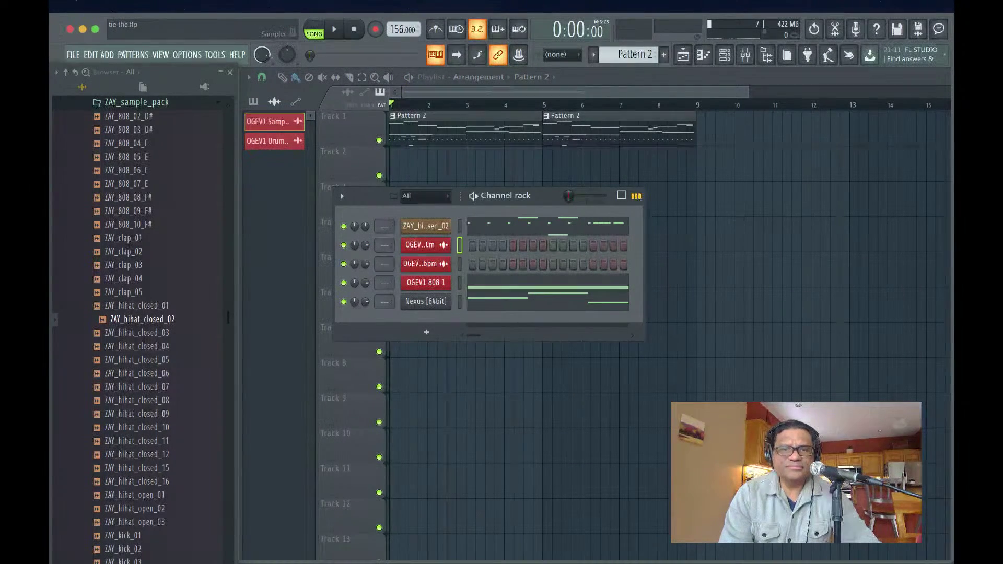
{"action": "key", "text": "space"}
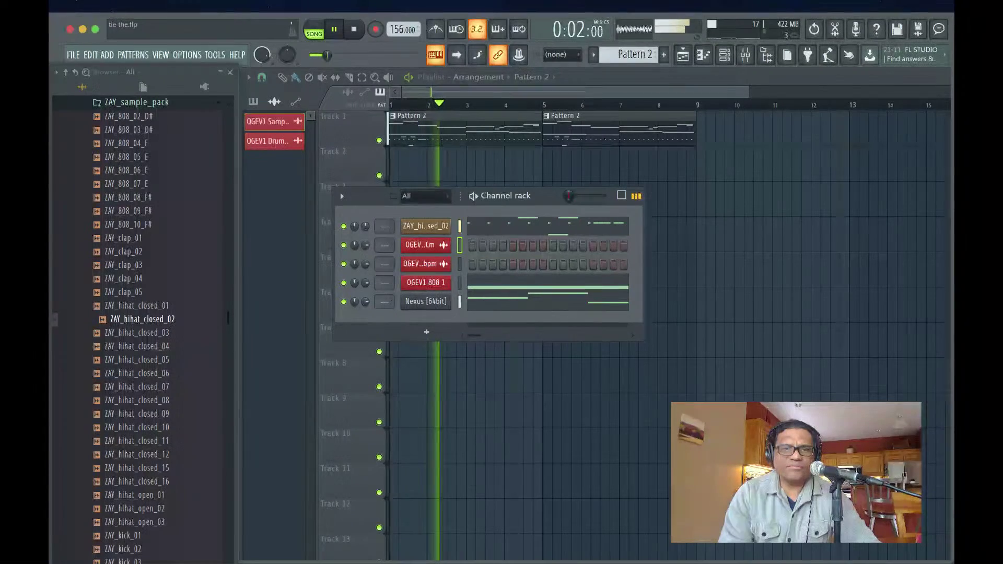
{"action": "key", "text": "space"}
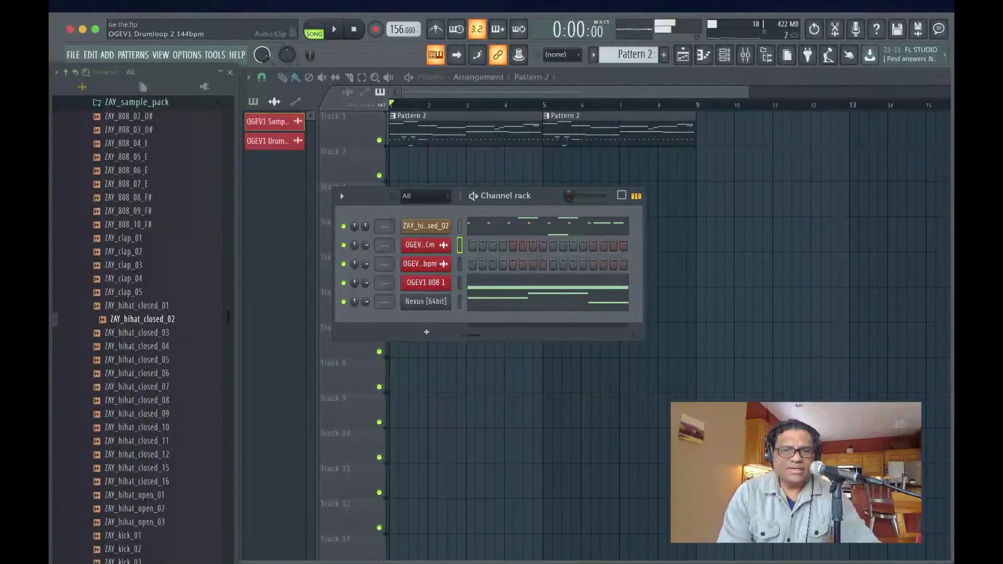
{"action": "left_click", "coordinate": [425, 245]}
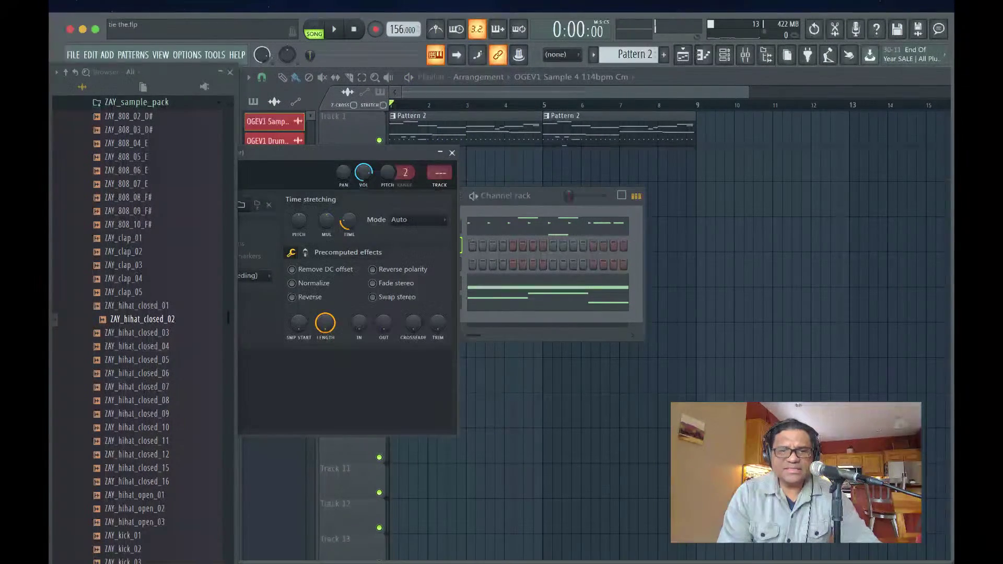
{"action": "left_click_drag", "start_coordinate": [387, 152], "coordinate": [665, 141]}
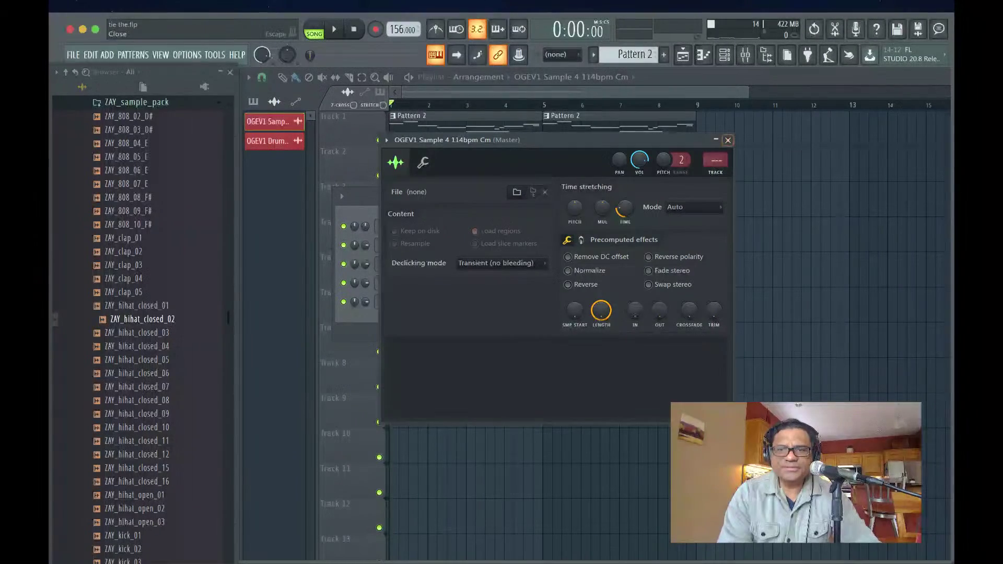
{"action": "left_click", "coordinate": [728, 140]}
- Audition the Zaytoven clap samples and load ZAY_clap_04 onto the OGEV1 Sample 4 channel in its place
{"action": "left_click", "coordinate": [123, 251]}
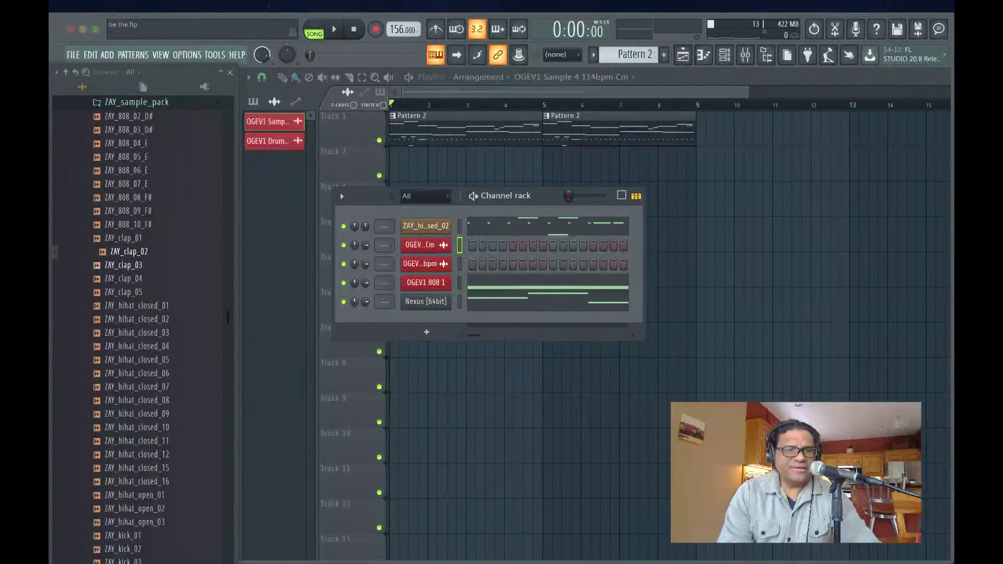
{"action": "left_click", "coordinate": [123, 278]}
{"action": "left_click", "coordinate": [123, 292]}
{"action": "left_click", "coordinate": [123, 278]}
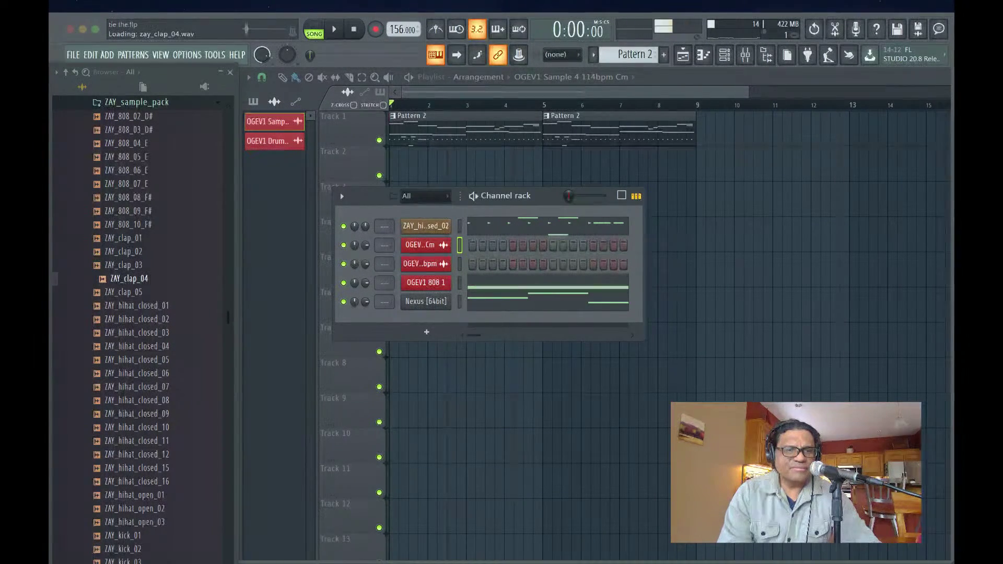
{"action": "left_click", "coordinate": [123, 292]}
{"action": "left_click", "coordinate": [129, 278]}
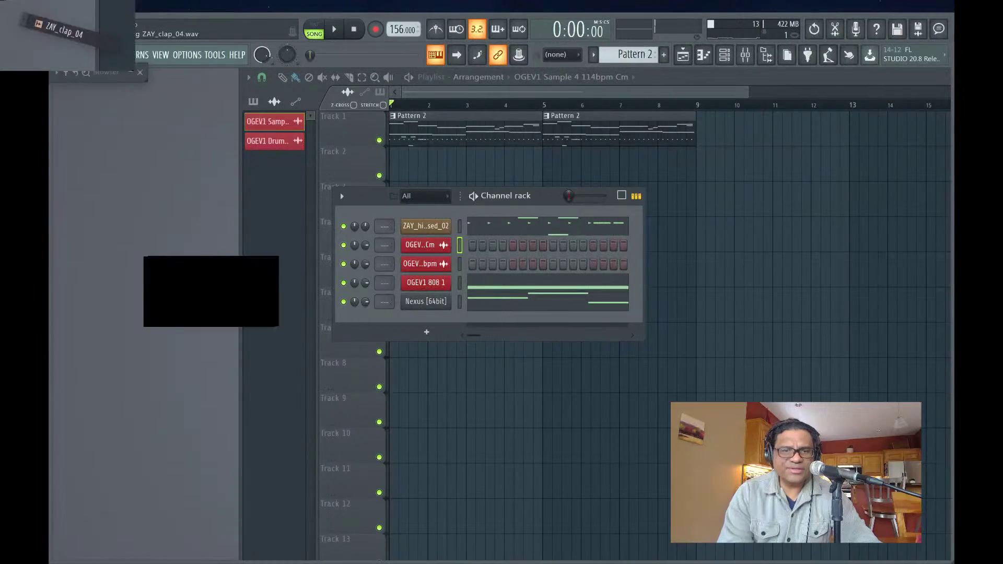
{"action": "left_click_drag", "start_coordinate": [327, 261], "coordinate": [426, 246]}
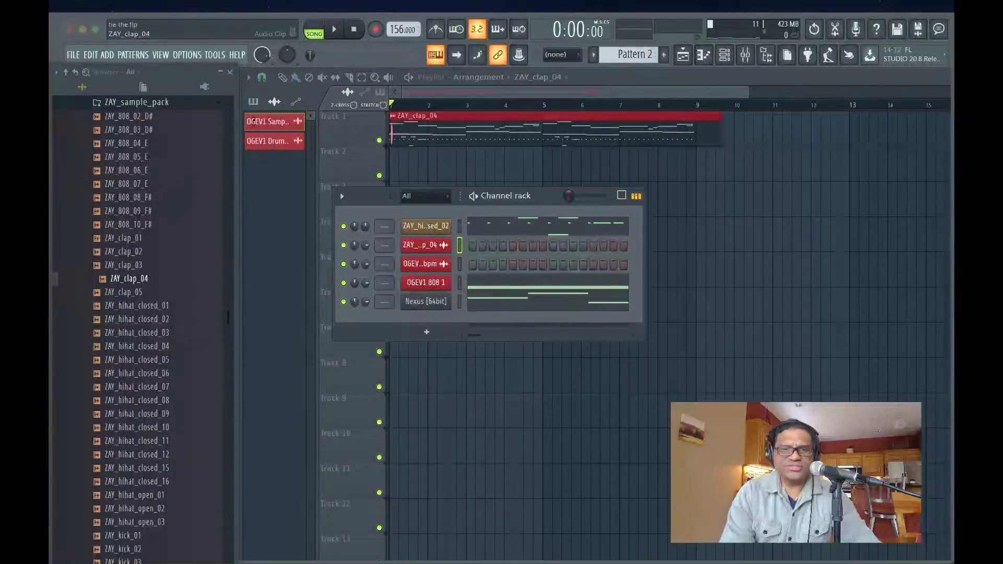
- Raise the sample start of ZAY_clap_04 to cut the silence before the clap, and recheck its waveform
{"action": "left_click", "coordinate": [425, 244]}
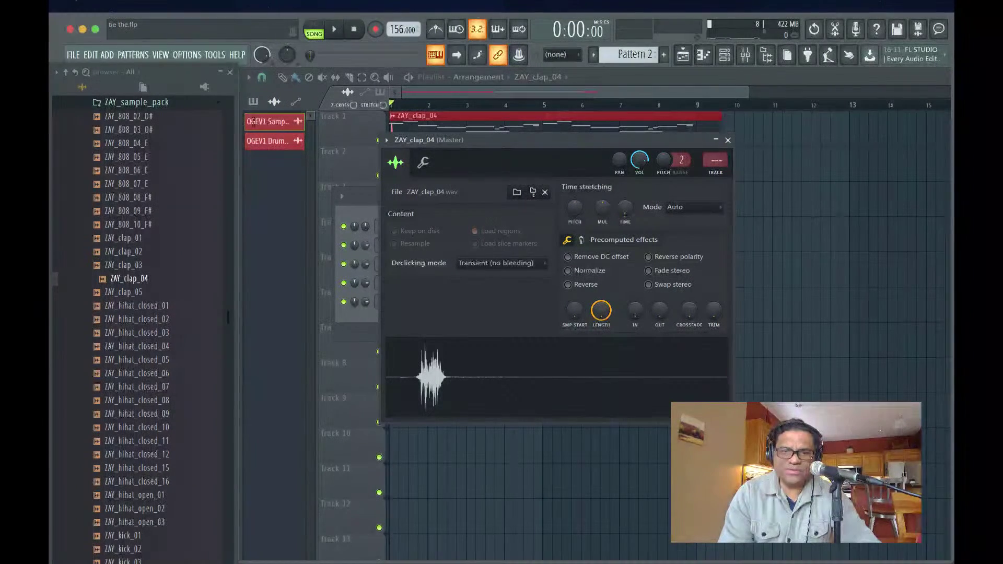
{"action": "left_click_drag", "start_coordinate": [574, 310], "coordinate": [574, 299]}
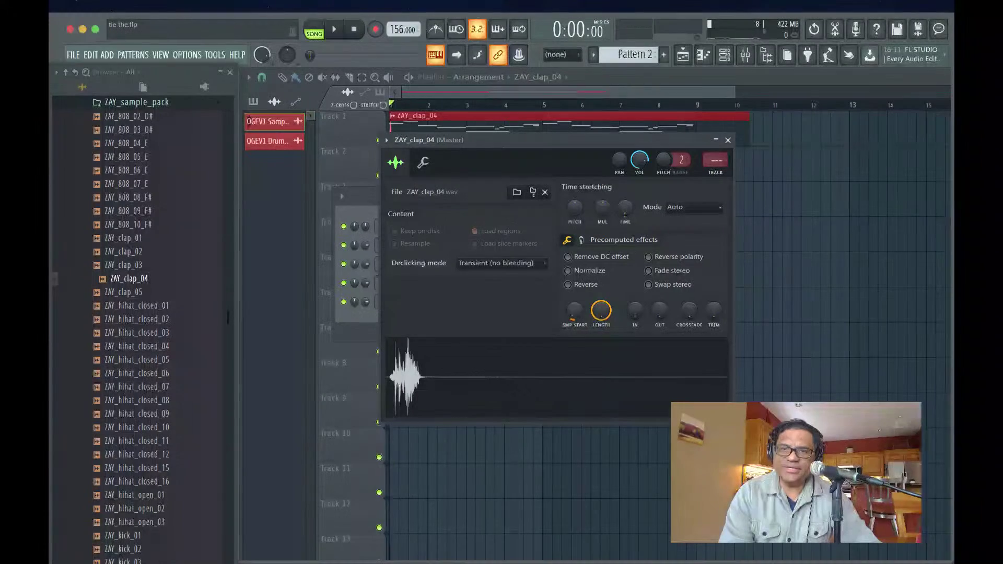
{"action": "left_click", "coordinate": [727, 140]}
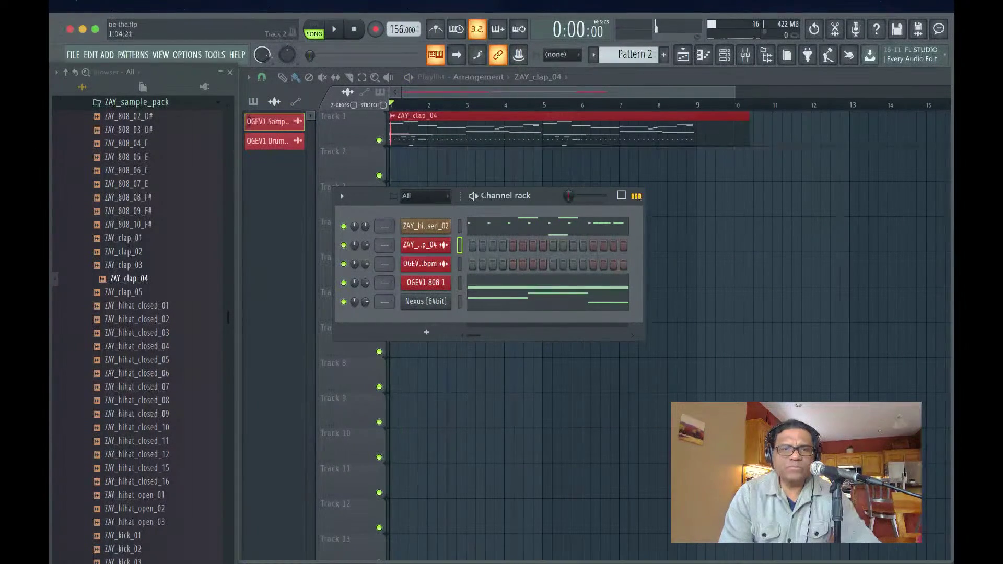
{"action": "left_click", "coordinate": [422, 244]}
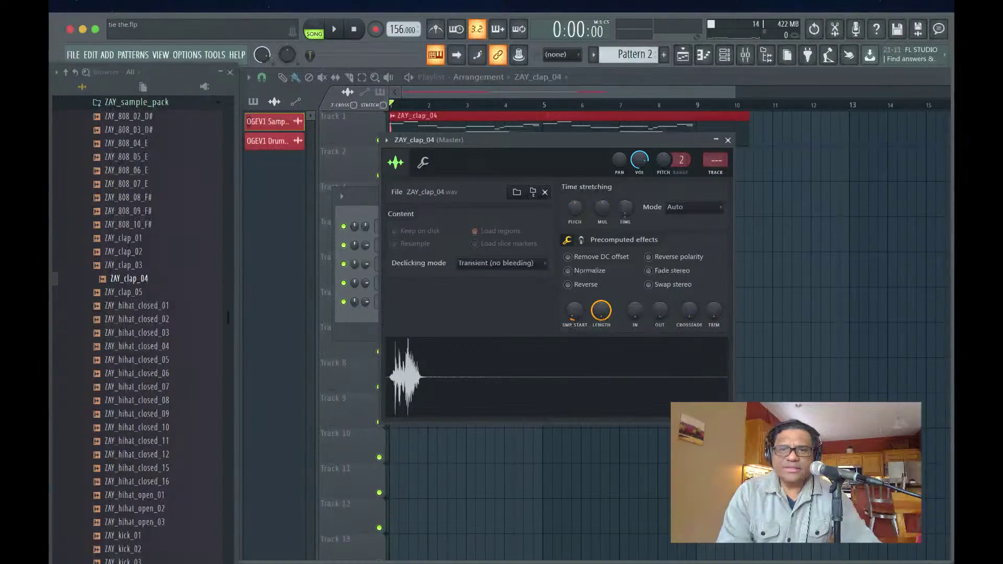
{"action": "left_click", "coordinate": [727, 140]}
- View the empty piano roll of the ZAY_clap_04 channel while briefly playing the song, and close it
{"action": "right_click", "coordinate": [426, 245]}
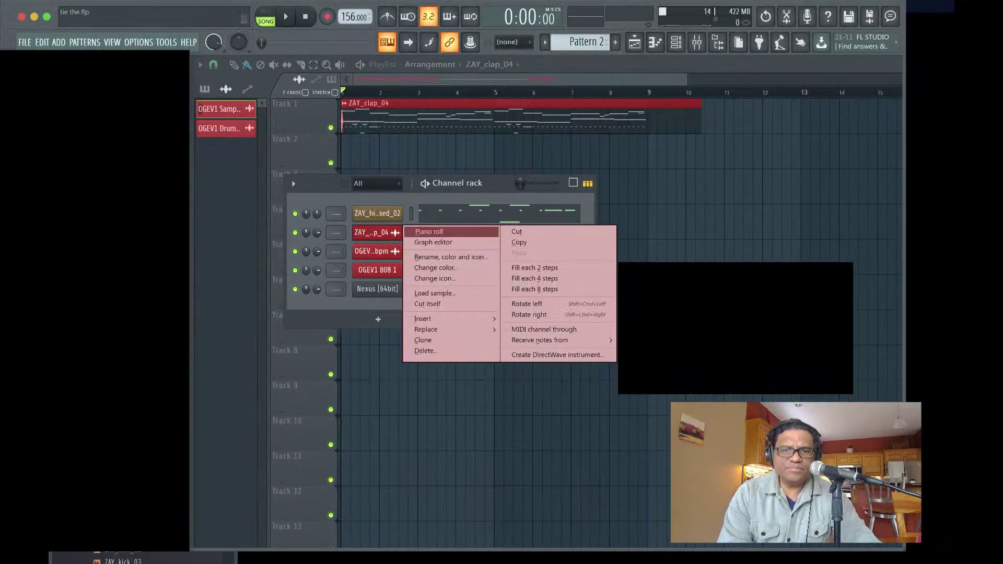
{"action": "left_click", "coordinate": [473, 243]}
{"action": "scroll", "coordinate": [580, 280], "scroll_direction": "down", "scroll_amount": 5}
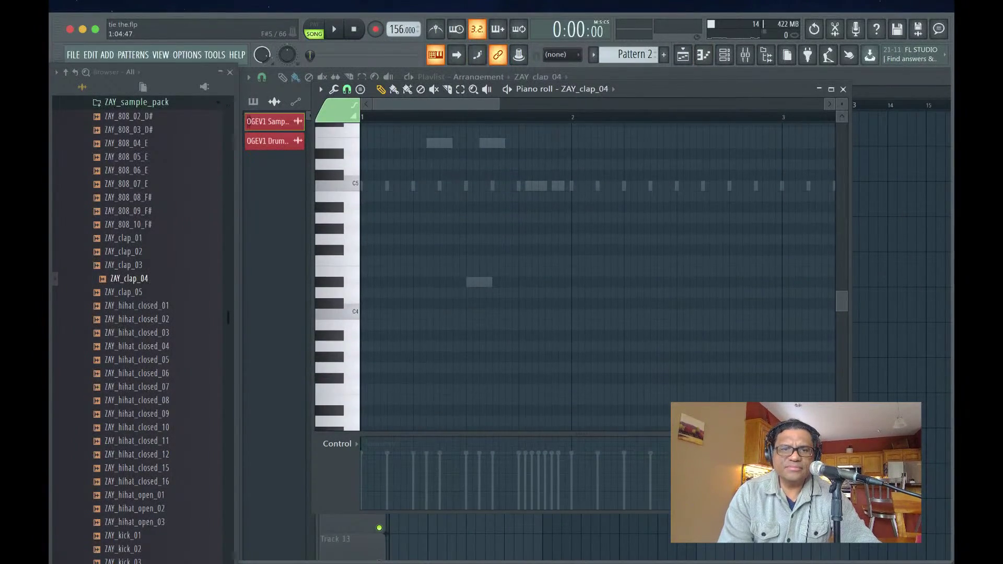
{"action": "key", "text": "space"}
{"action": "key", "text": "space"}
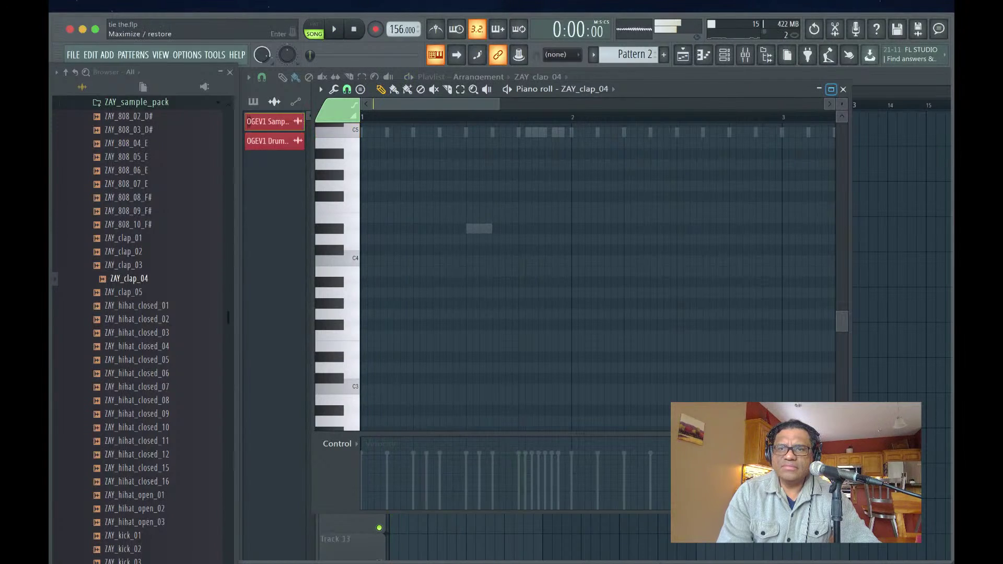
{"action": "left_click", "coordinate": [841, 89]}
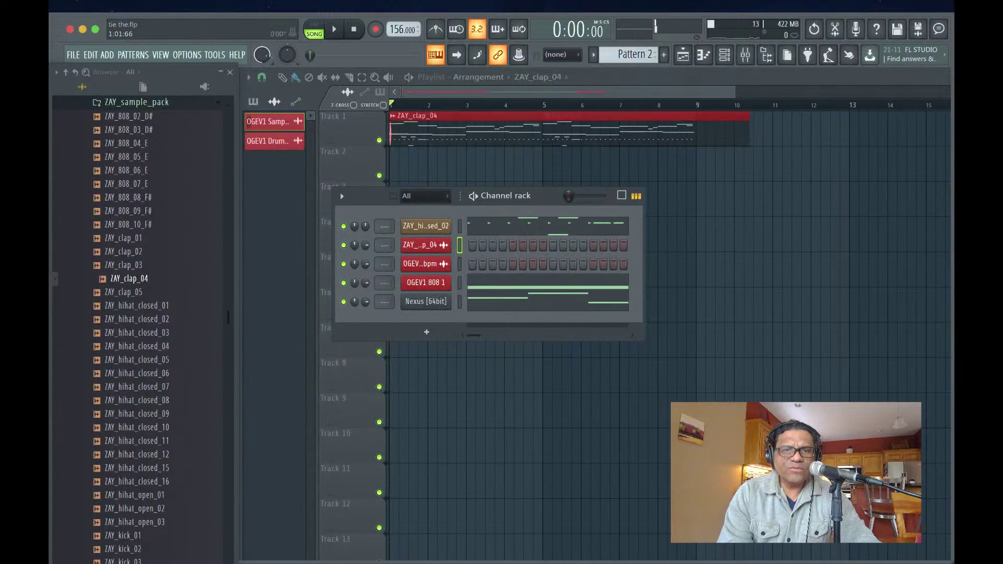
- Clear the ZAY_clap_04 clip from playlist Track 1, undo the clip move and briefly play the arrangement
{"action": "key", "text": "F6"}
{"action": "scroll", "coordinate": [670, 334], "scroll_direction": "up", "scroll_amount": 6}
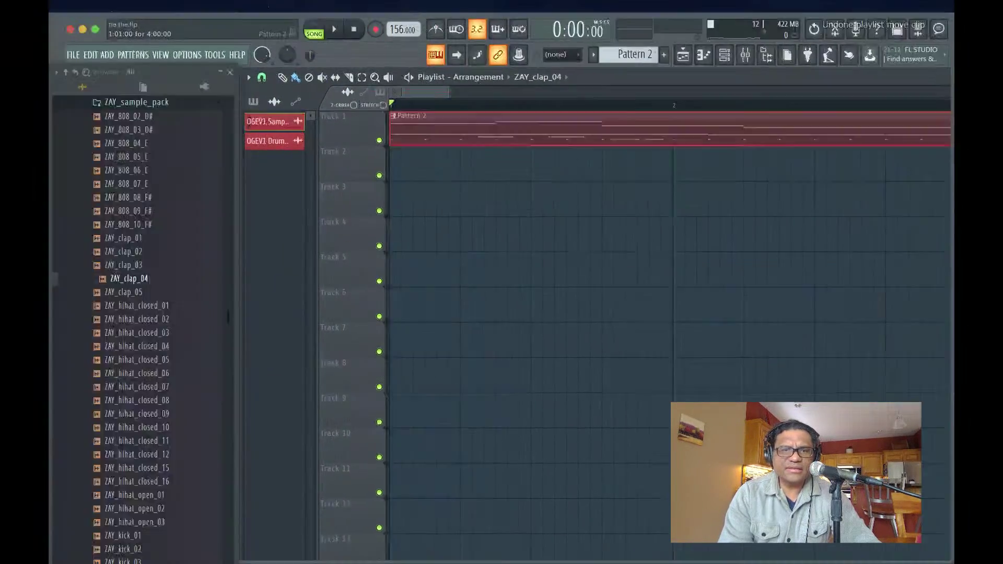
{"action": "key", "text": "ctrl+z"}
{"action": "key", "text": "space"}
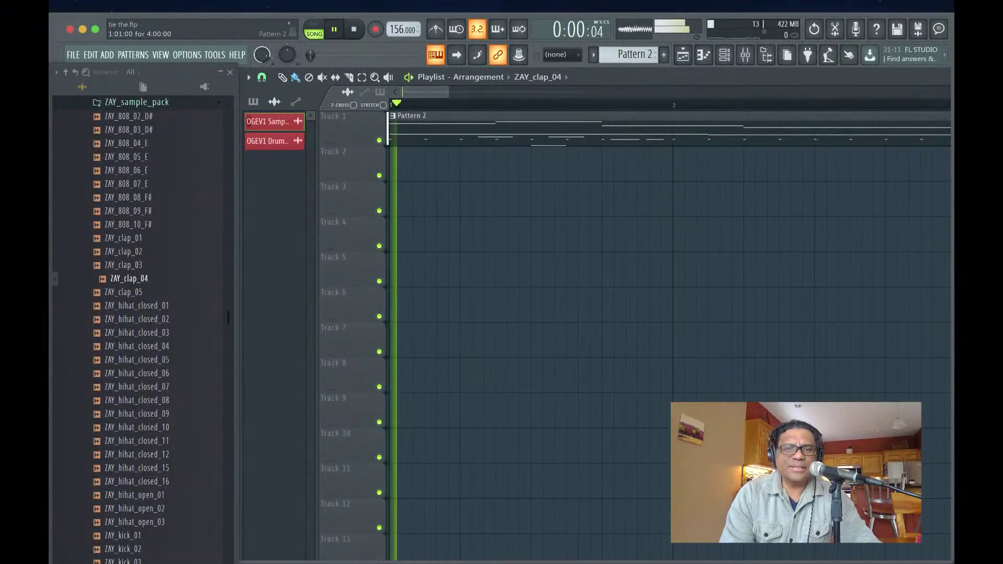
{"action": "key", "text": "space"}
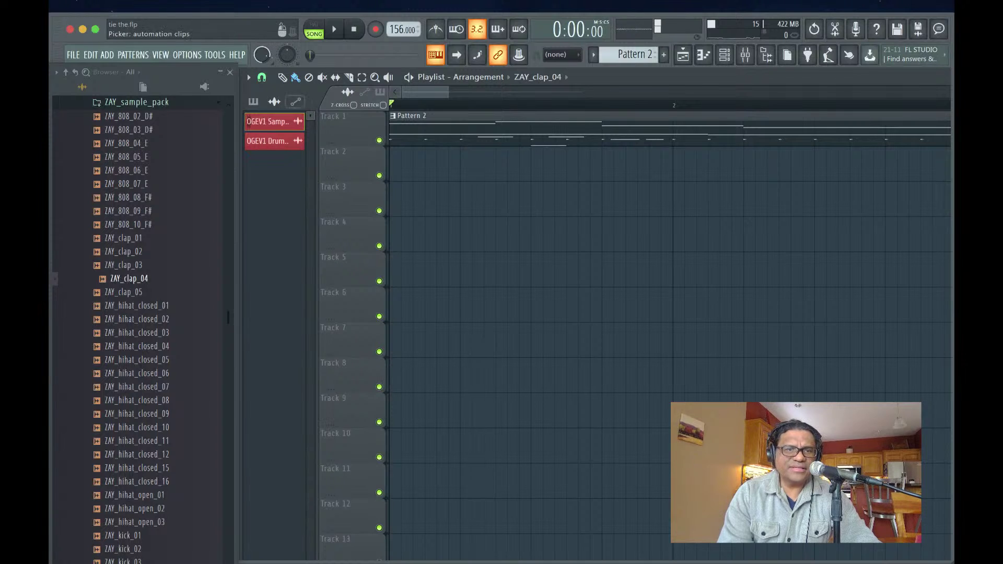
- Add ZAY_clap_04 as a new channel at the end of the channel rack and mute the red ZAY_clap_04 audio clip channel
{"action": "left_click", "coordinate": [253, 101]}
{"action": "key", "text": "F6"}
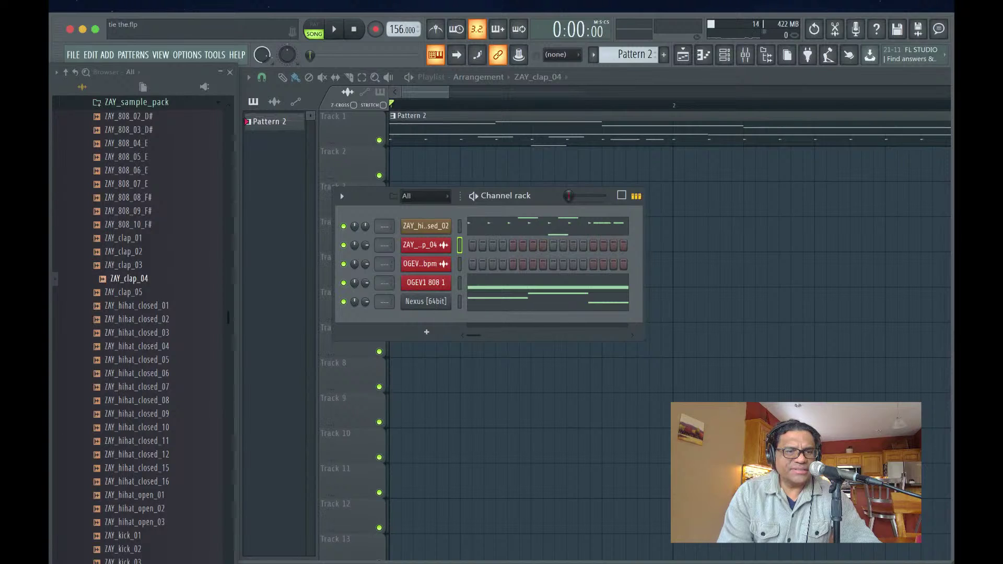
{"action": "left_click_drag", "start_coordinate": [127, 278], "coordinate": [421, 335]}
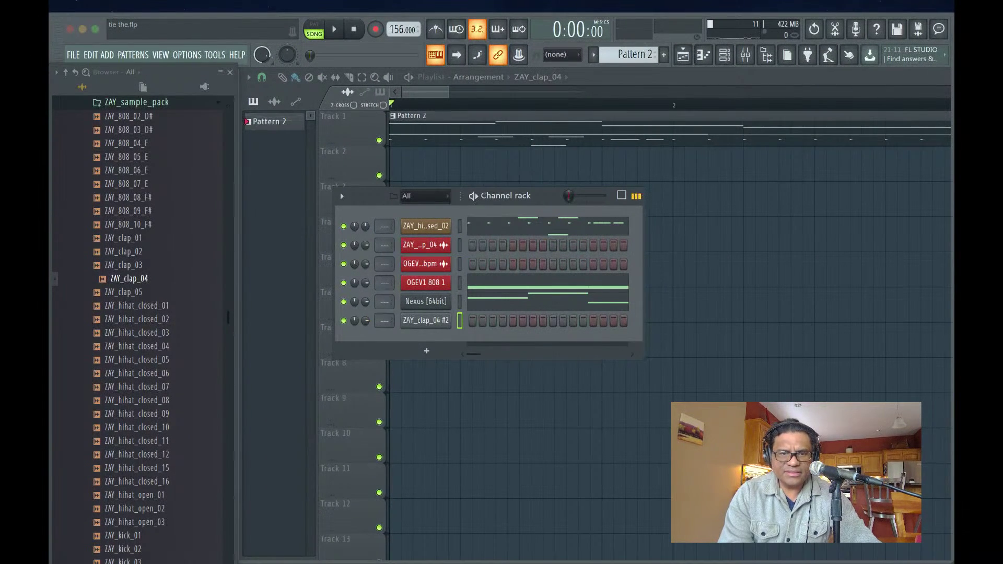
{"action": "left_click", "coordinate": [343, 245]}
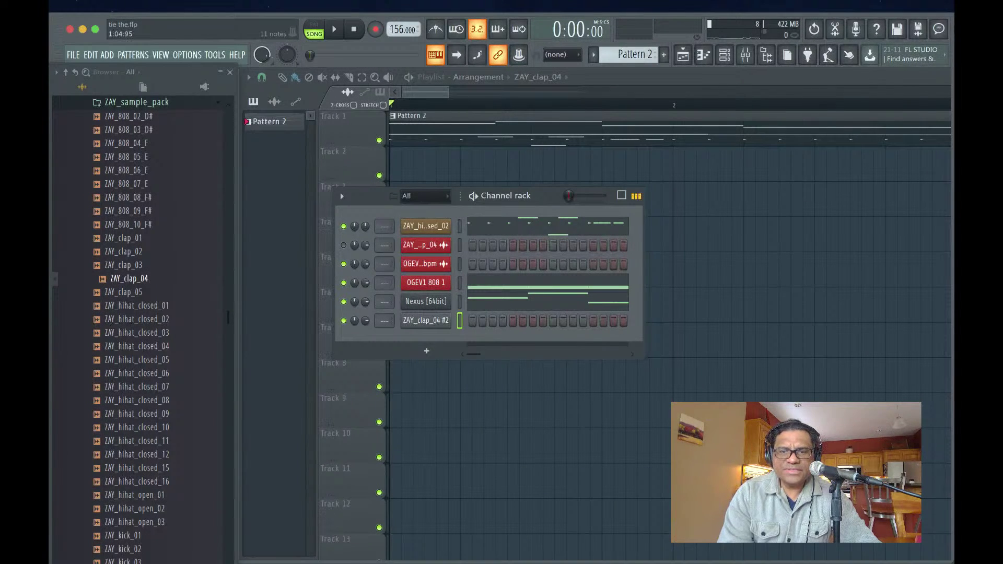
- Draw a D#4 note about three and a half steps long on beat 3 of bar 1 for the new clap channel, and play it
{"action": "left_click_drag", "start_coordinate": [644, 272], "coordinate": [926, 271]}
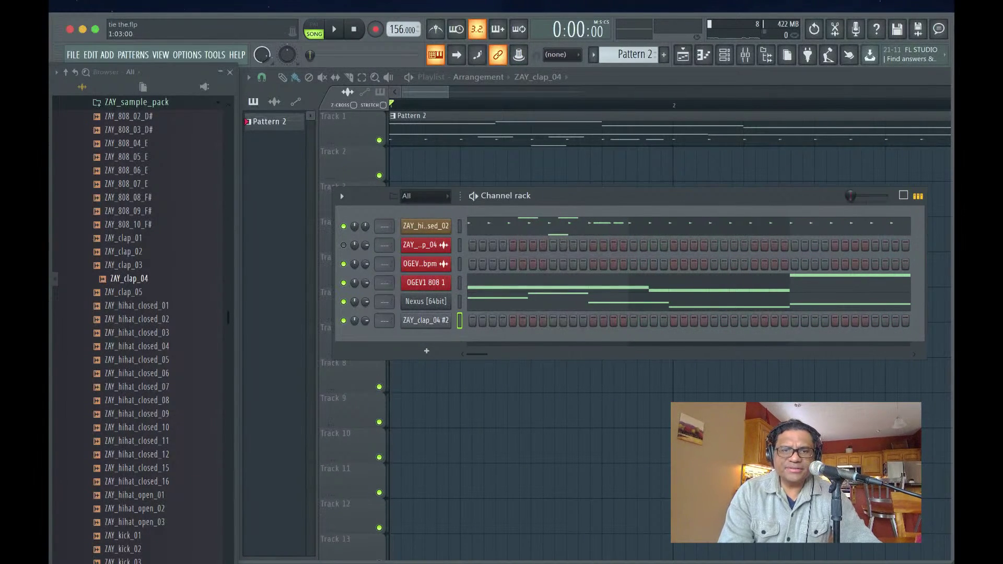
{"action": "right_click", "coordinate": [437, 320]}
{"action": "left_click", "coordinate": [459, 325]}
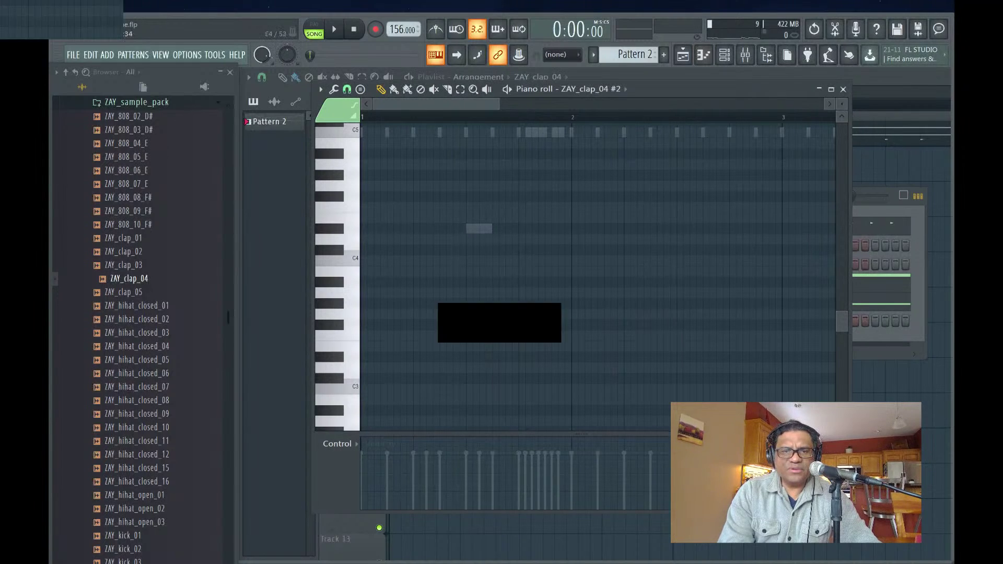
{"action": "key", "text": "space"}
{"action": "key", "text": "space"}
{"action": "left_click", "coordinate": [468, 228]}
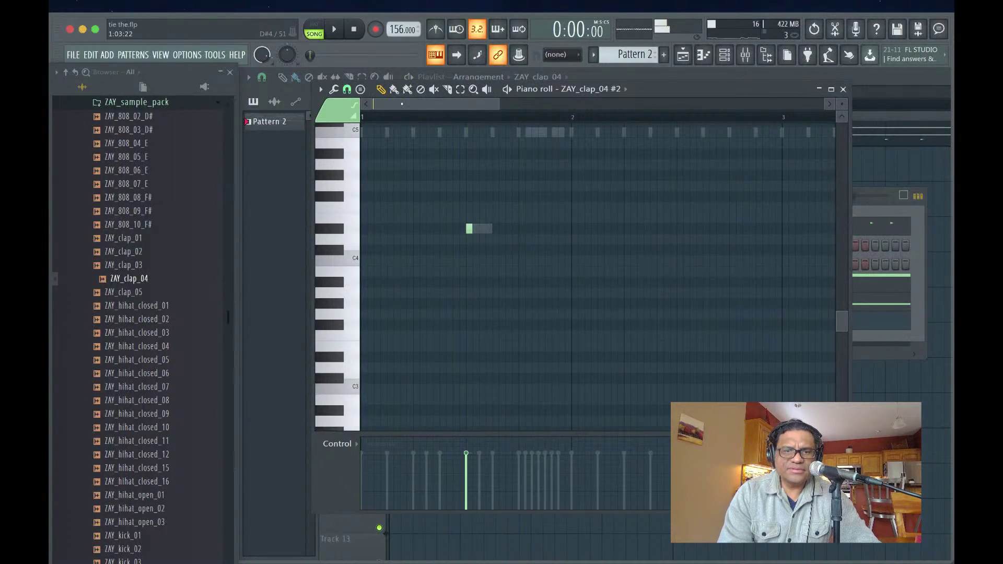
{"action": "left_click_drag", "start_coordinate": [472, 228], "coordinate": [499, 228]}
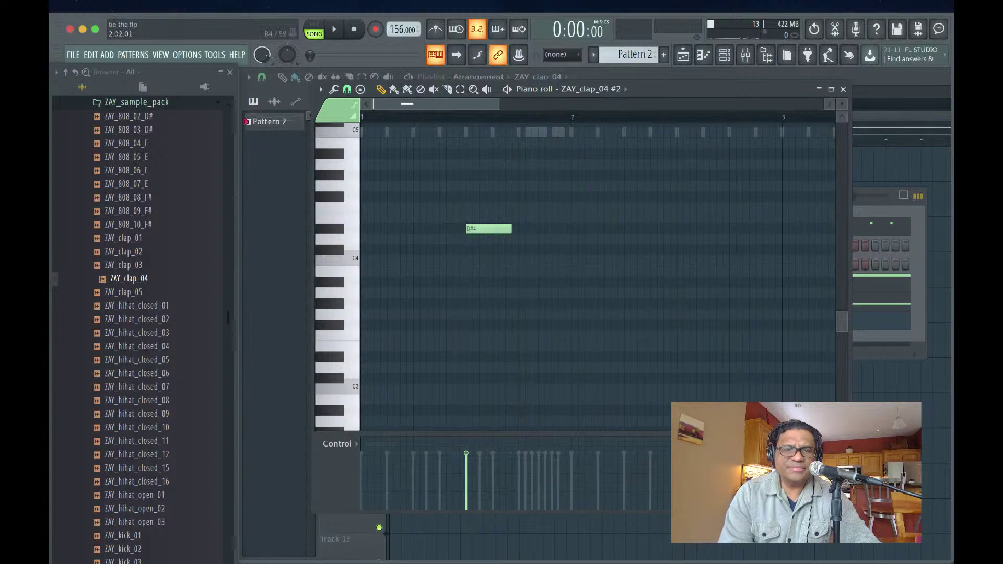
{"action": "key", "text": "F6"}
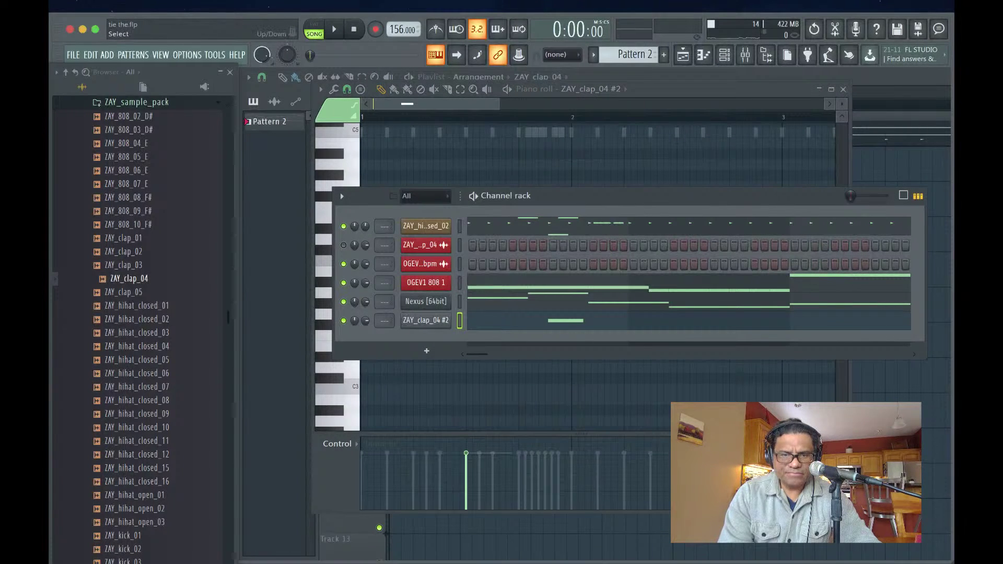
{"action": "key", "text": "space"}
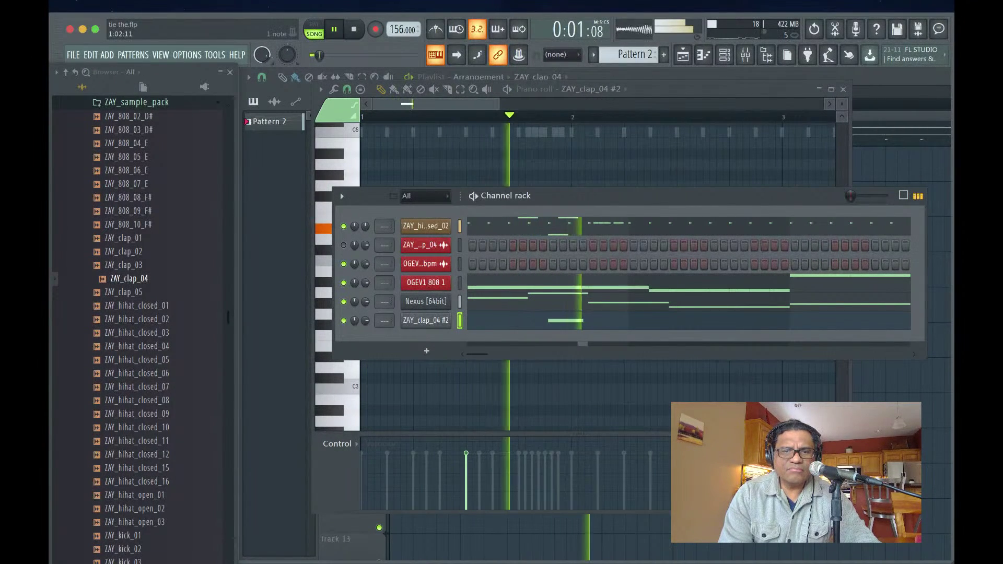
- Reopen the piano roll of the ZAY_clap_04 #2 channel and play the song with its D#4 clap note
{"action": "key", "text": "space"}
{"action": "key", "text": "F7"}
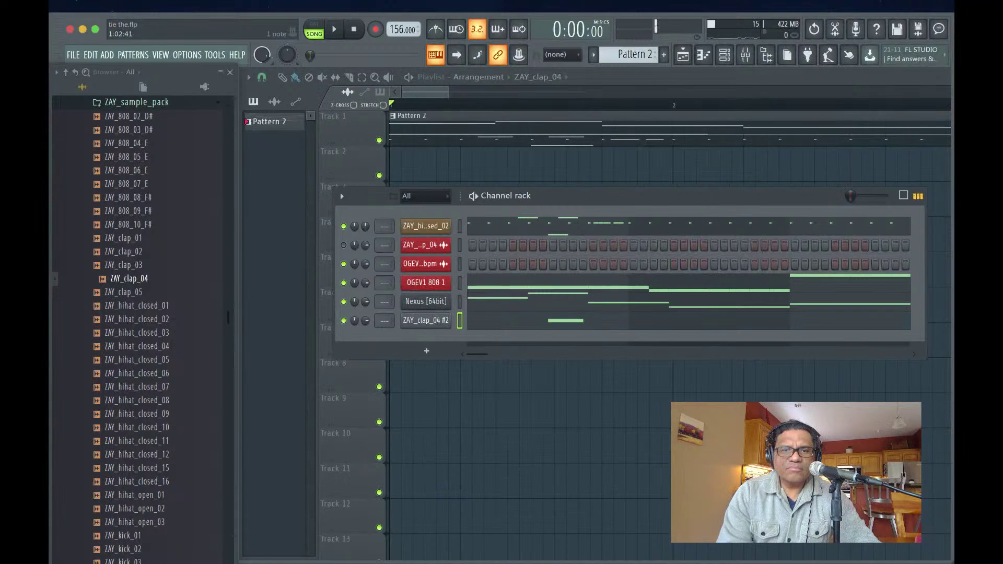
{"action": "key", "text": "F6"}
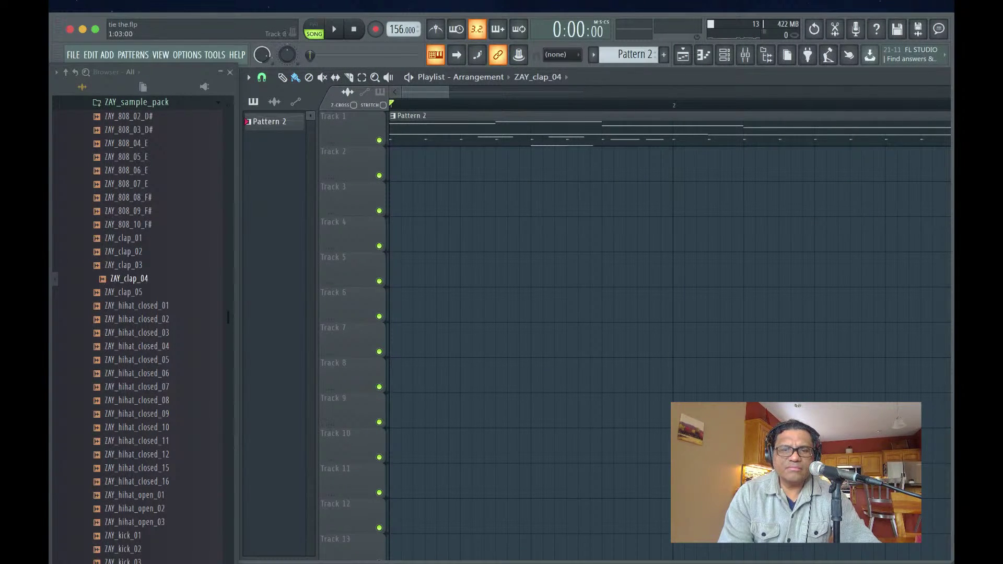
{"action": "key", "text": "F6"}
{"action": "key", "text": "F7"}
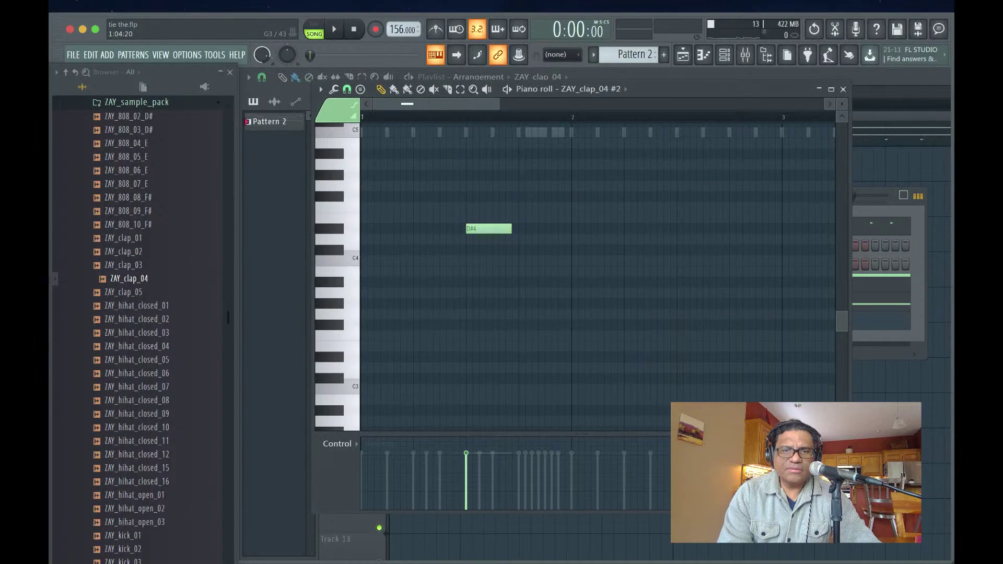
{"action": "key", "text": "space"}
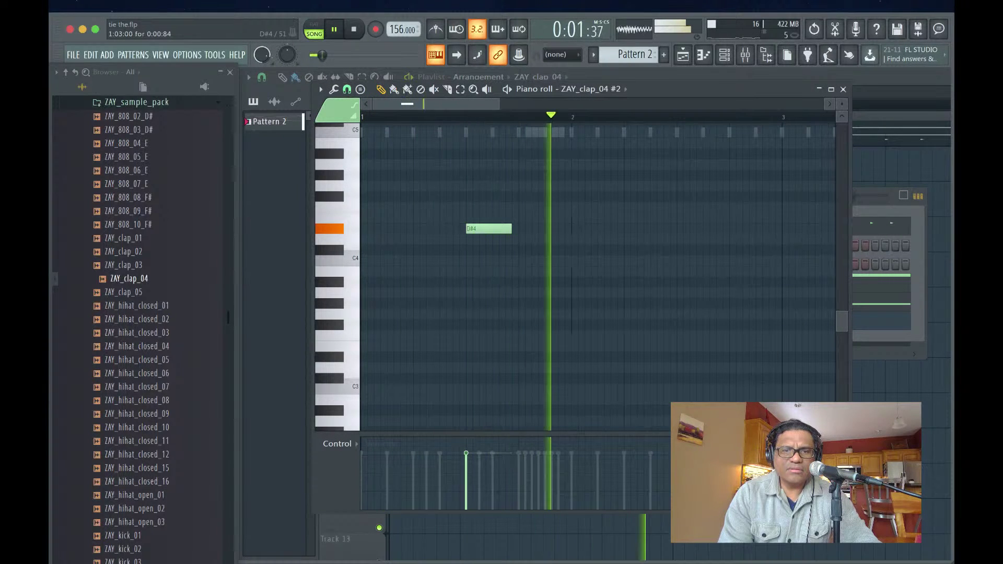
{"action": "key", "text": "space"}
- Try the D#4 clap note on beat 2 of bar 1 and briefly play the song
{"action": "left_click_drag", "start_coordinate": [489, 228], "coordinate": [436, 228]}
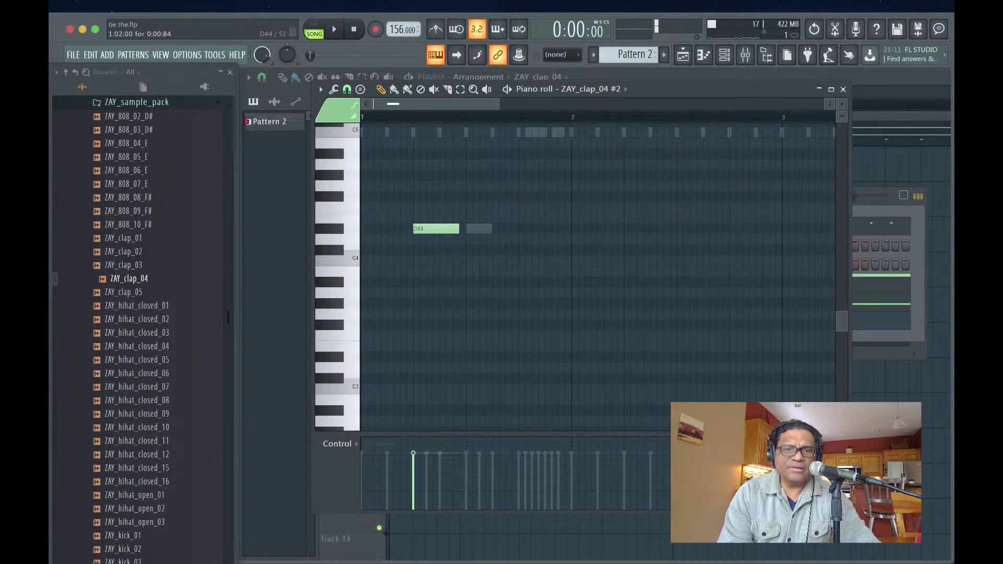
{"action": "key", "text": "space"}
{"action": "key", "text": "space"}
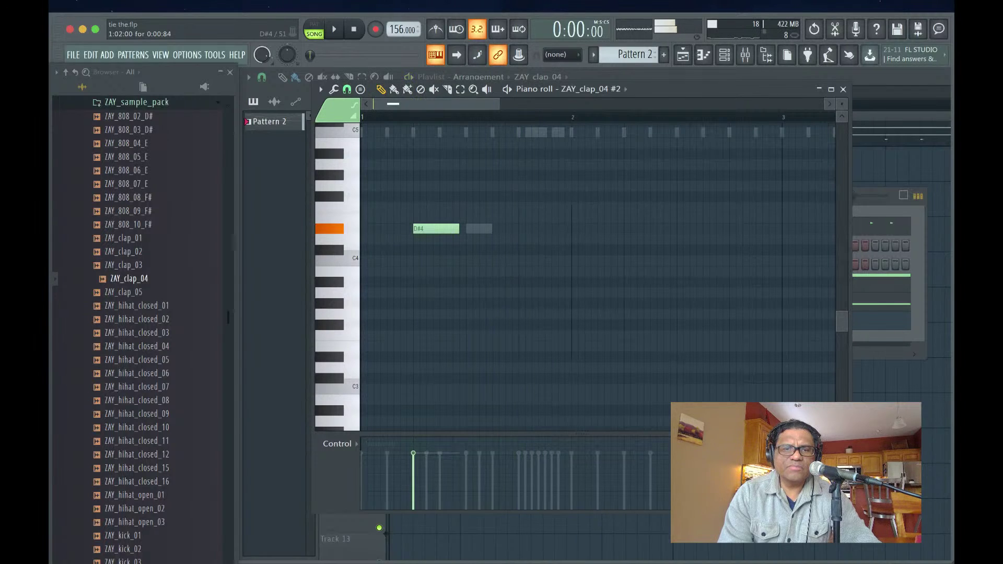
- Delete the D#4 clap note, close the piano roll and stop playback
{"action": "scroll", "coordinate": [598, 276], "scroll_direction": "up", "scroll_amount": 3}
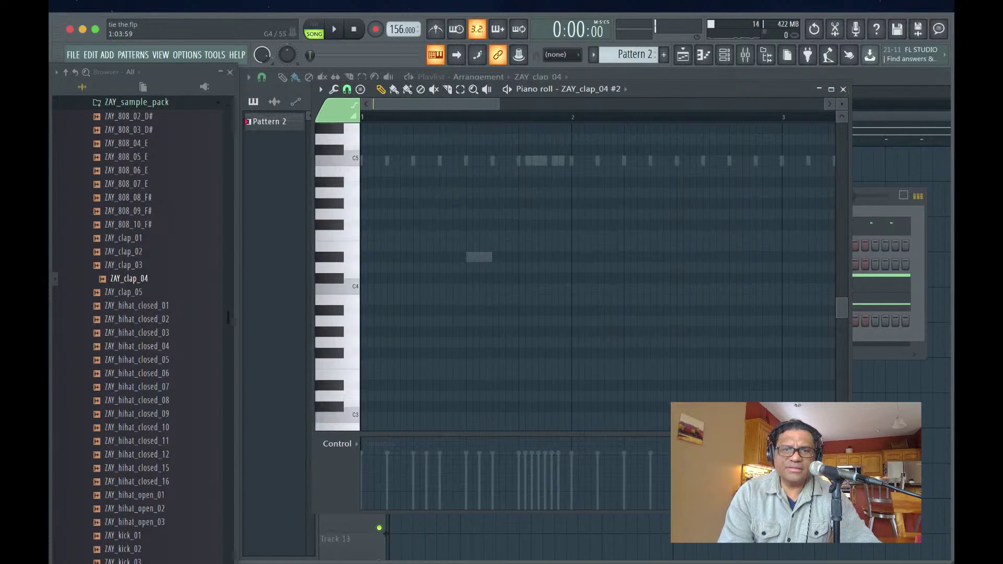
{"action": "left_click", "coordinate": [842, 90]}
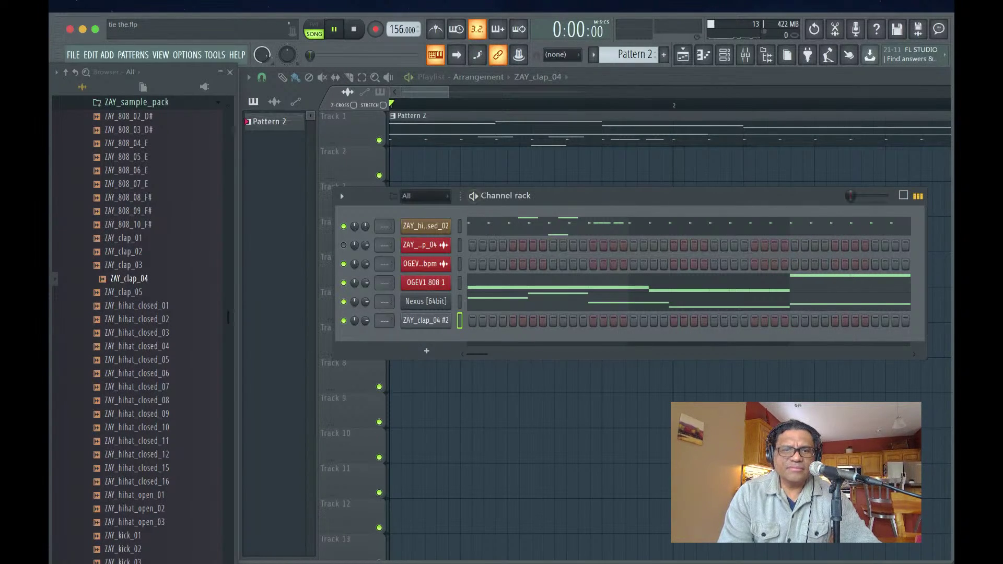
{"action": "key", "text": "space"}
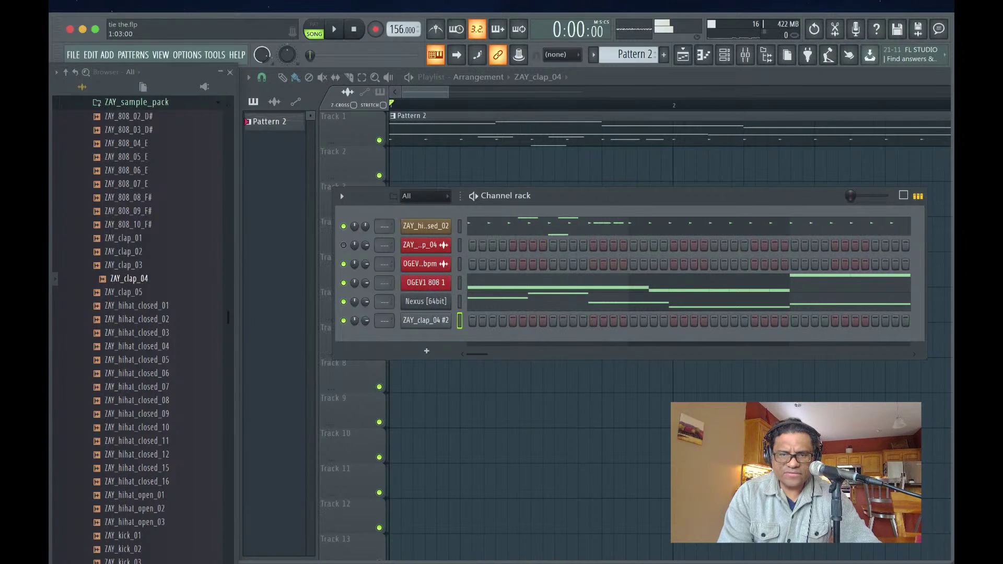
- Move the channel rack clear, enable step 9 for ZAY_clap_04 #2 and play the song
{"action": "left_click_drag", "start_coordinate": [575, 195], "coordinate": [498, 147]}
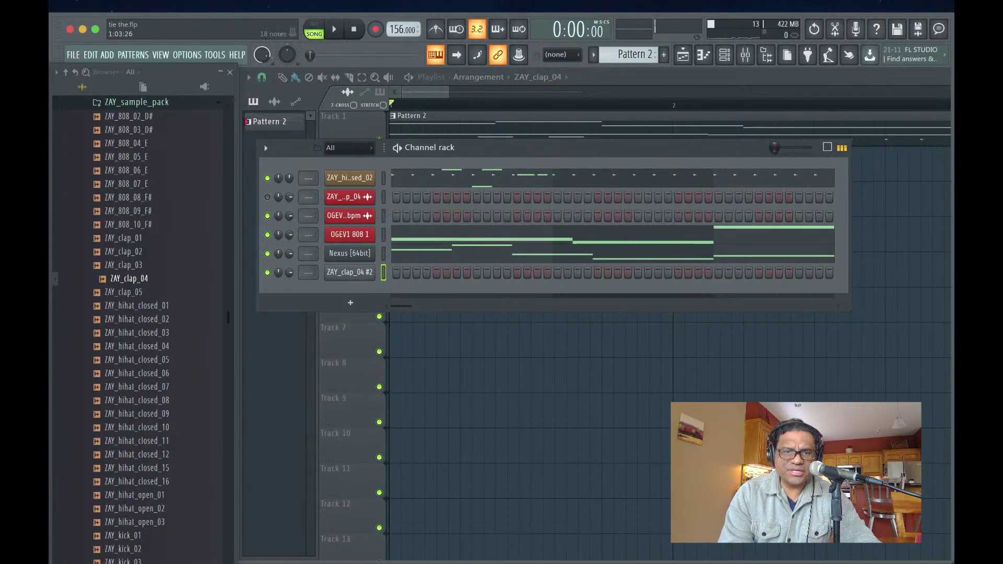
{"action": "key", "text": "space"}
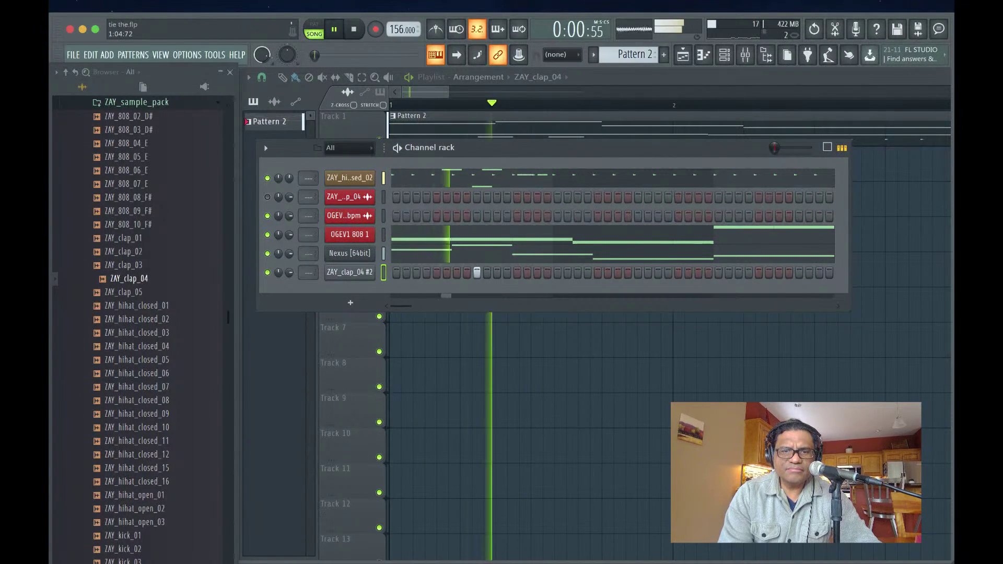
{"action": "key", "text": "space"}
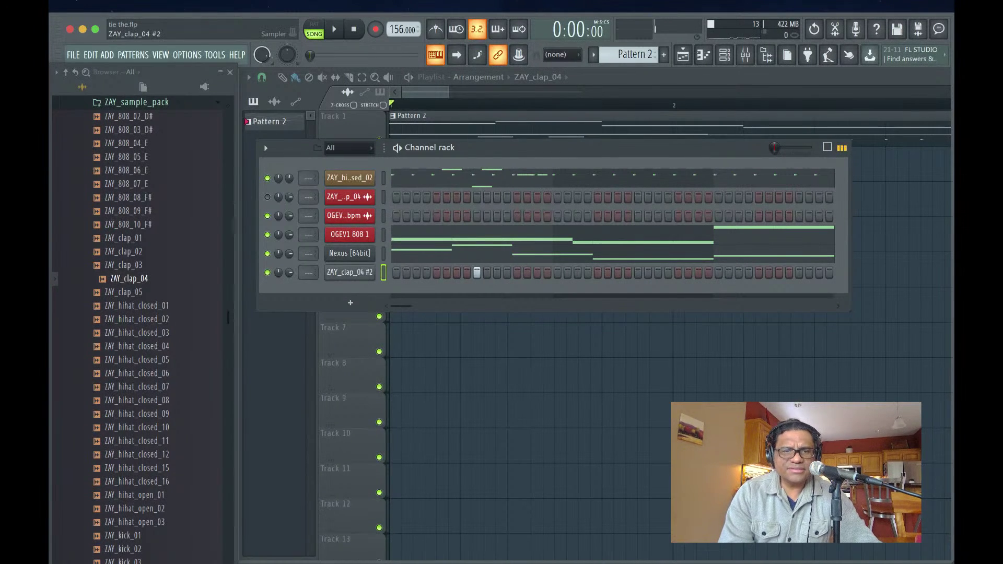
- Raise the sample start of ZAY_clap_04 #2 to trim the silence before the clap, and close its settings
{"action": "left_click", "coordinate": [349, 272]}
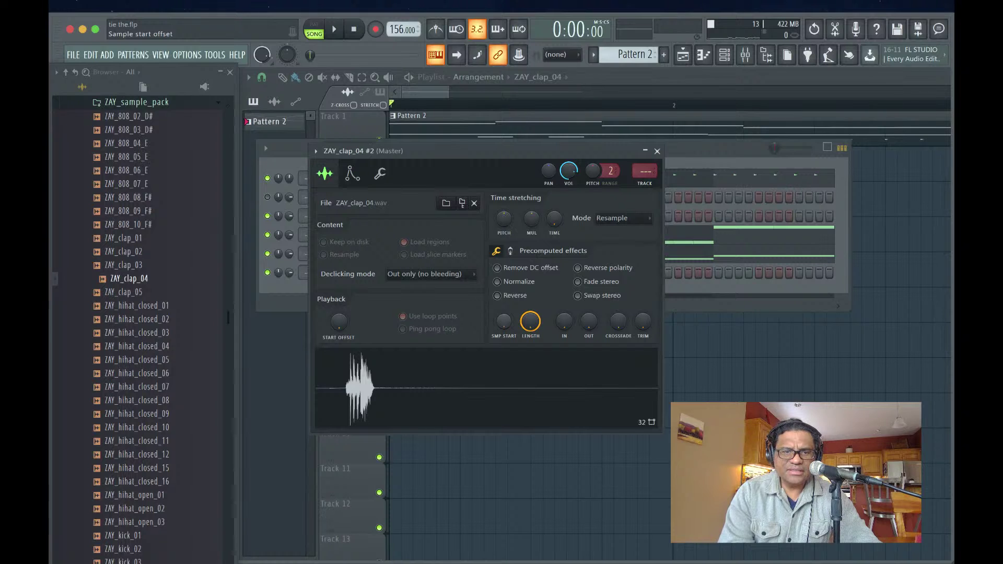
{"action": "left_click_drag", "start_coordinate": [504, 322], "coordinate": [503, 307]}
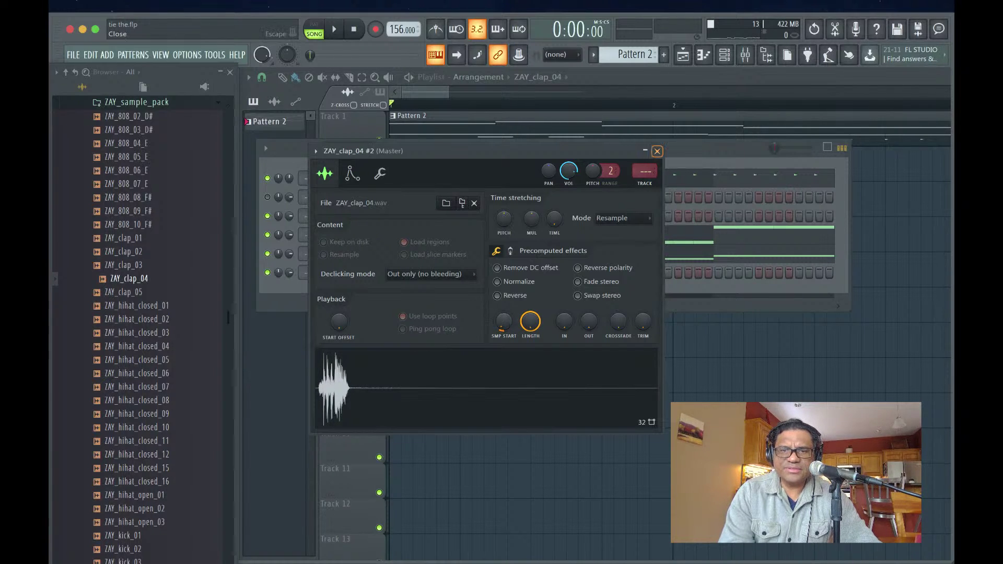
{"action": "left_click", "coordinate": [657, 151]}
- Play the song with the trimmed clap and enable step 25 as a second hit for ZAY_clap_04 #2
{"action": "key", "text": "space"}
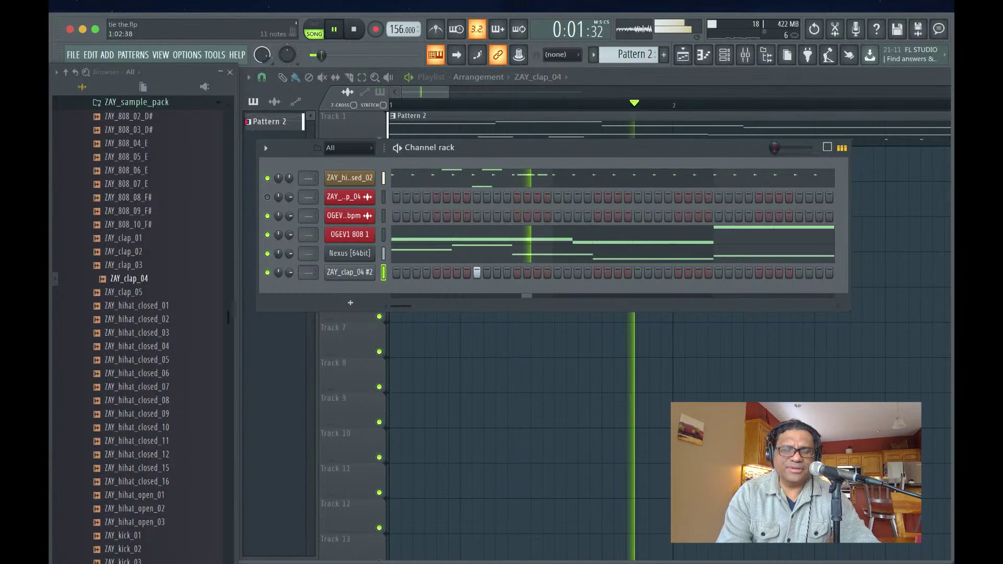
{"action": "key", "text": "space"}
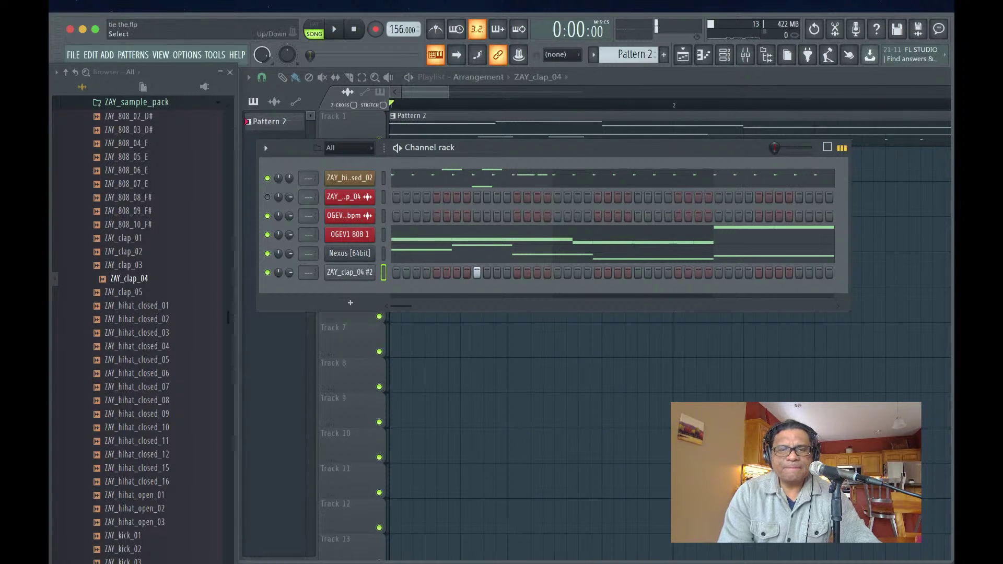
{"action": "key", "text": "space"}
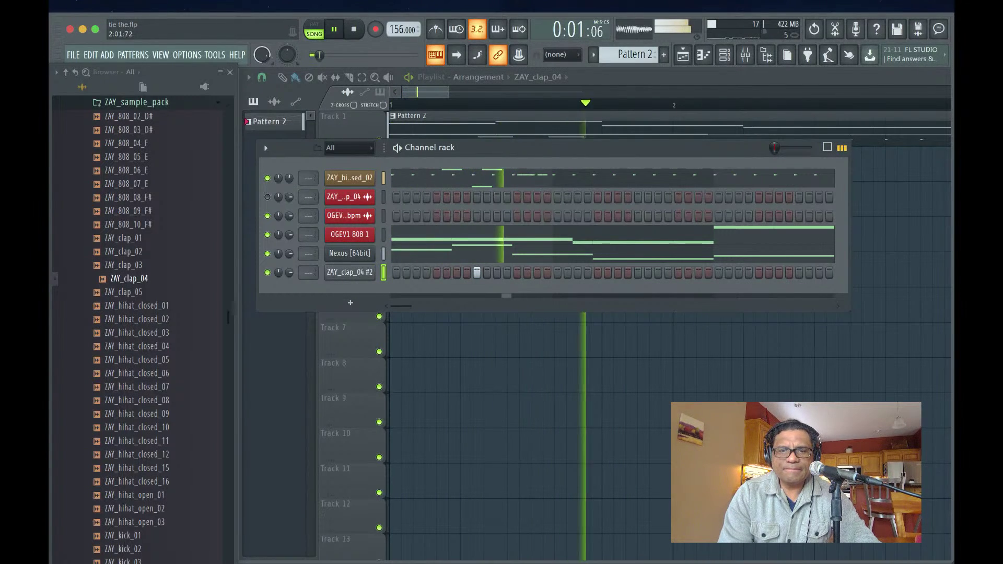
{"action": "key", "text": "space"}
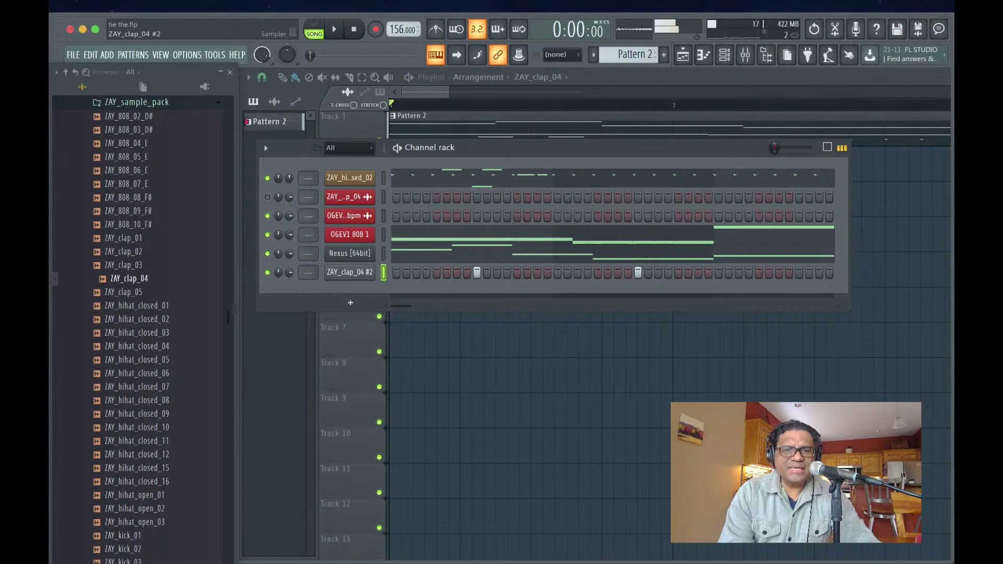
- Raise the C5 clap notes' velocity to maximum in the piano roll, compare by playing the song, and close the piano roll
{"action": "right_click", "coordinate": [368, 271]}
{"action": "left_click", "coordinate": [400, 271]}
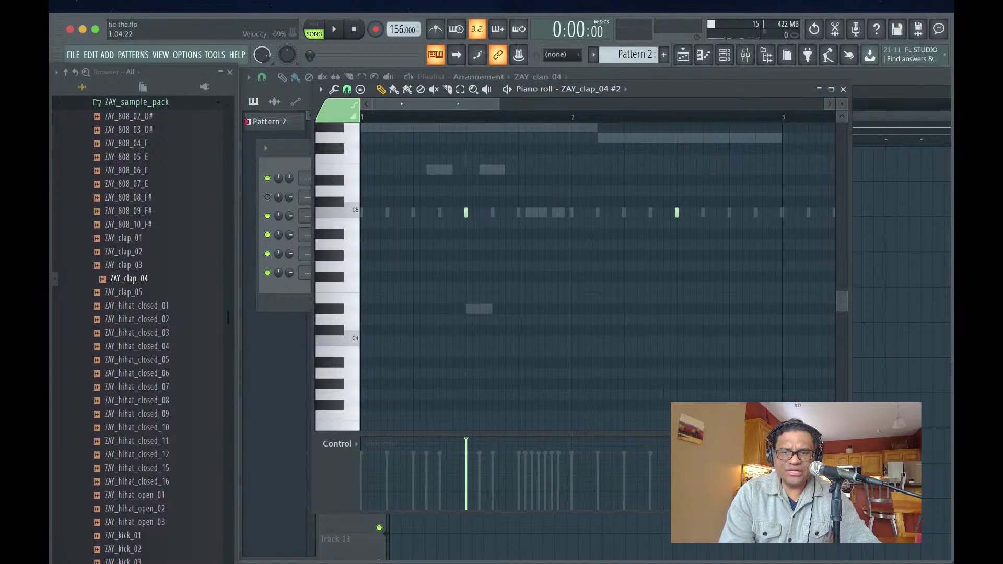
{"action": "key", "text": "space"}
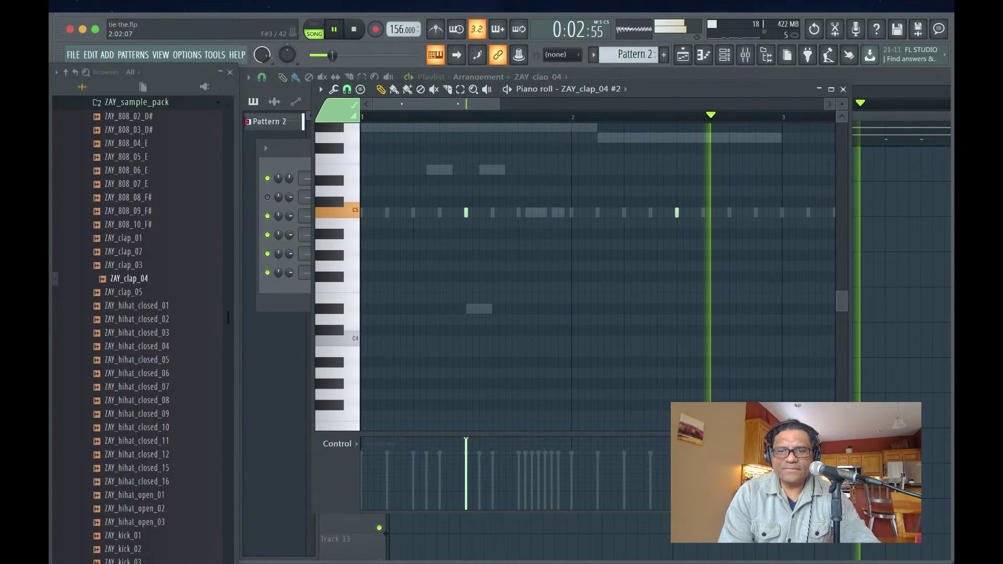
{"action": "key", "text": "space"}
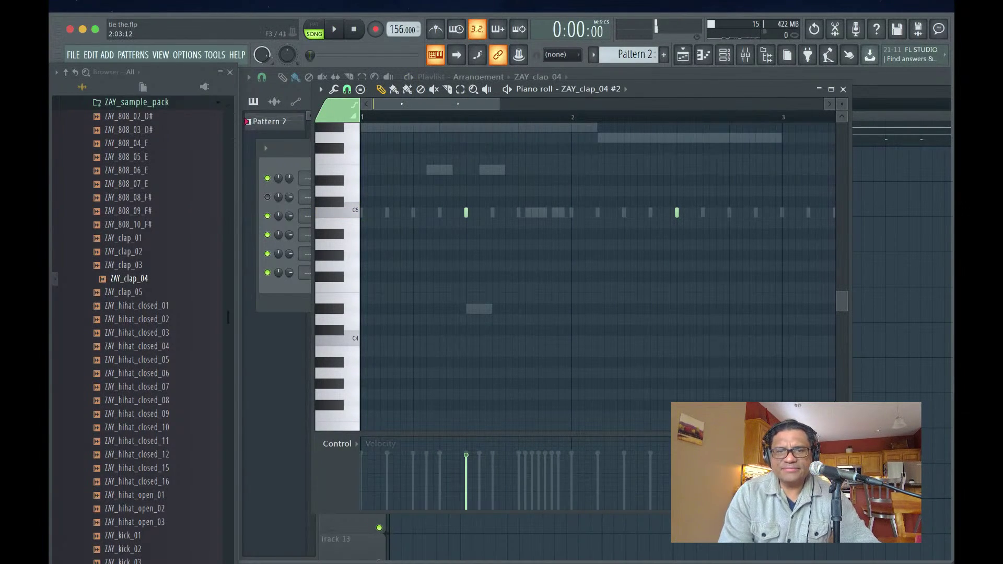
{"action": "key", "text": "space"}
{"action": "key", "text": "space"}
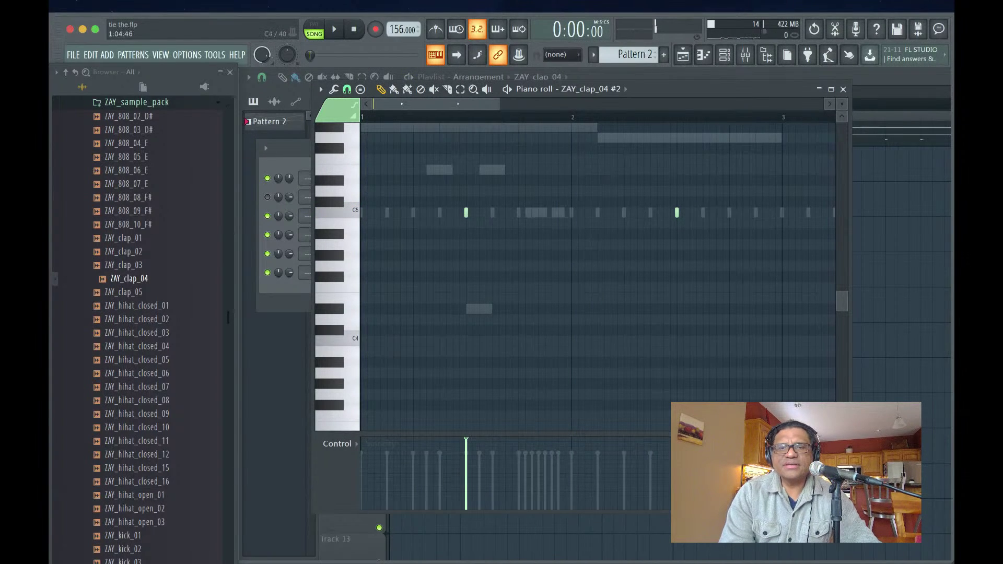
{"action": "key", "text": "space"}
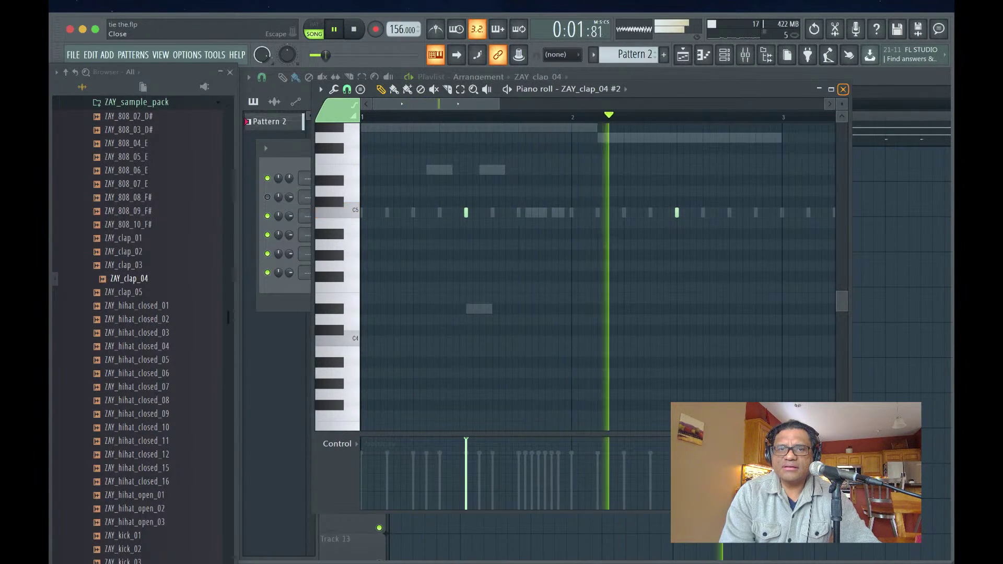
{"action": "left_click", "coordinate": [843, 89]}
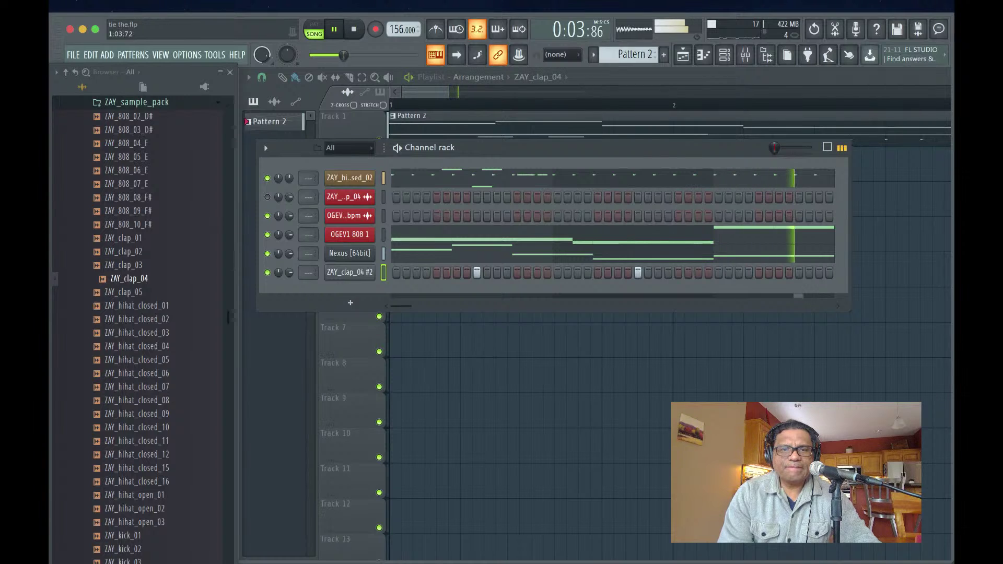
{"action": "key", "text": "space"}
- Duplicate the C5 clap notes of bars 1 and 2 into bars 3 and 4 in the piano roll, and play the song
{"action": "right_click", "coordinate": [350, 272]}
{"action": "left_click", "coordinate": [397, 272]}
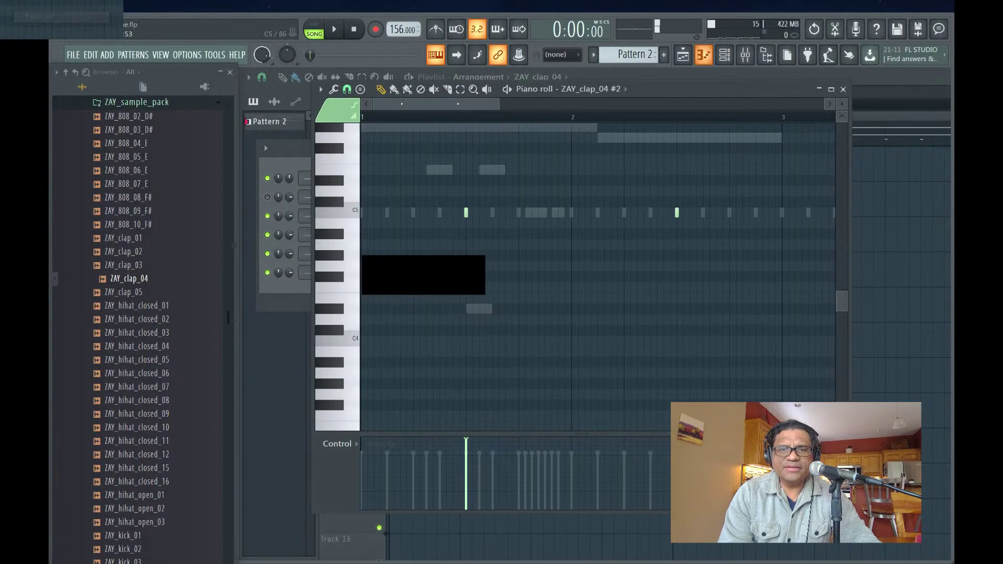
{"action": "scroll", "coordinate": [598, 261], "scroll_direction": "down", "scroll_amount": 3}
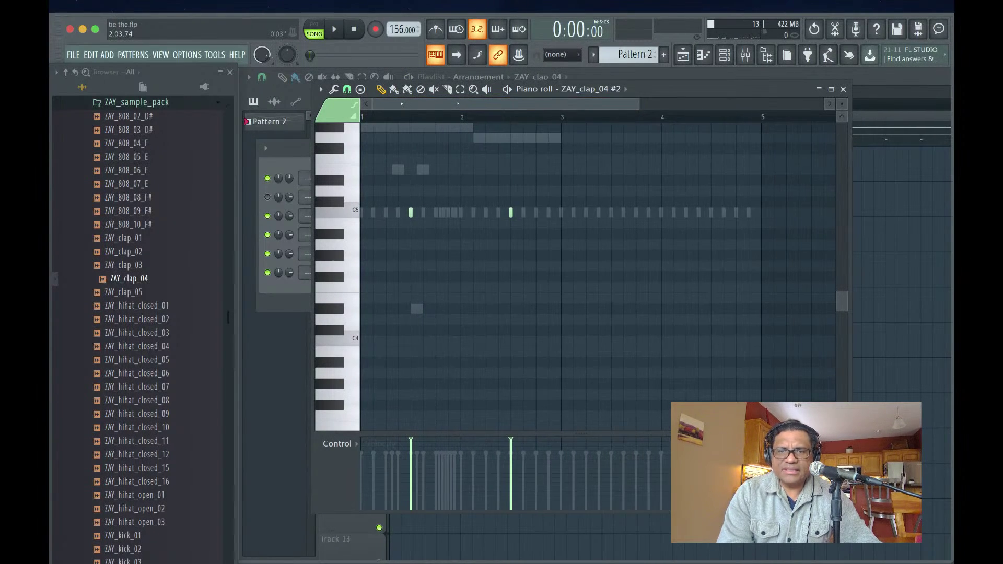
{"action": "left_click_drag", "start_coordinate": [561, 116], "coordinate": [361, 117]}
{"action": "key", "text": "ctrl+b"}
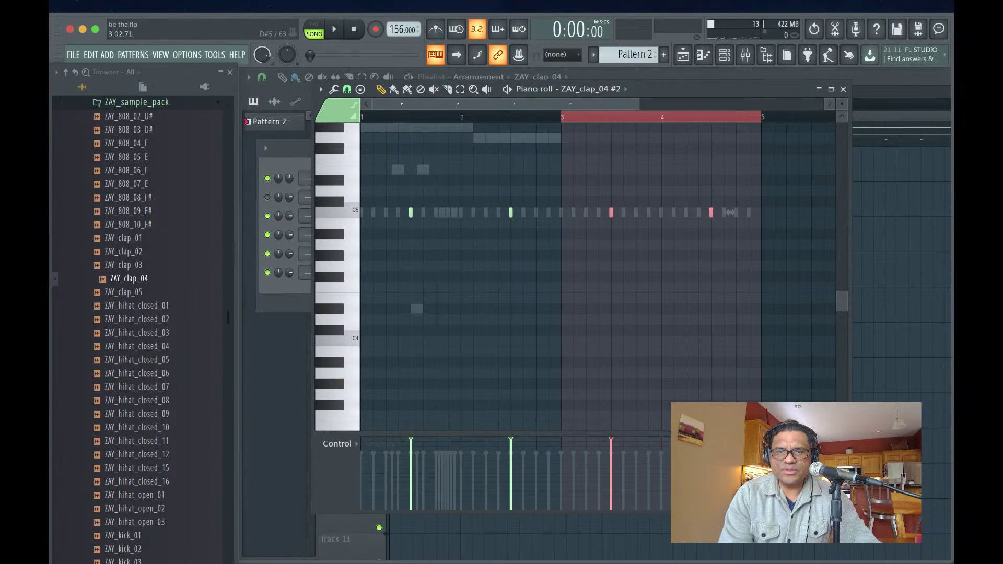
{"action": "key", "text": "space"}
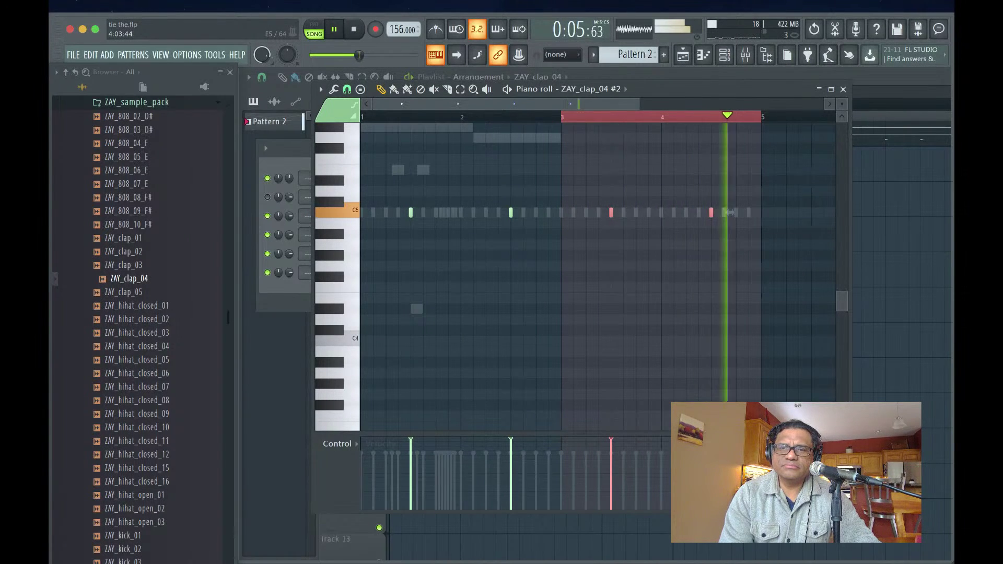
{"action": "key", "text": "space"}
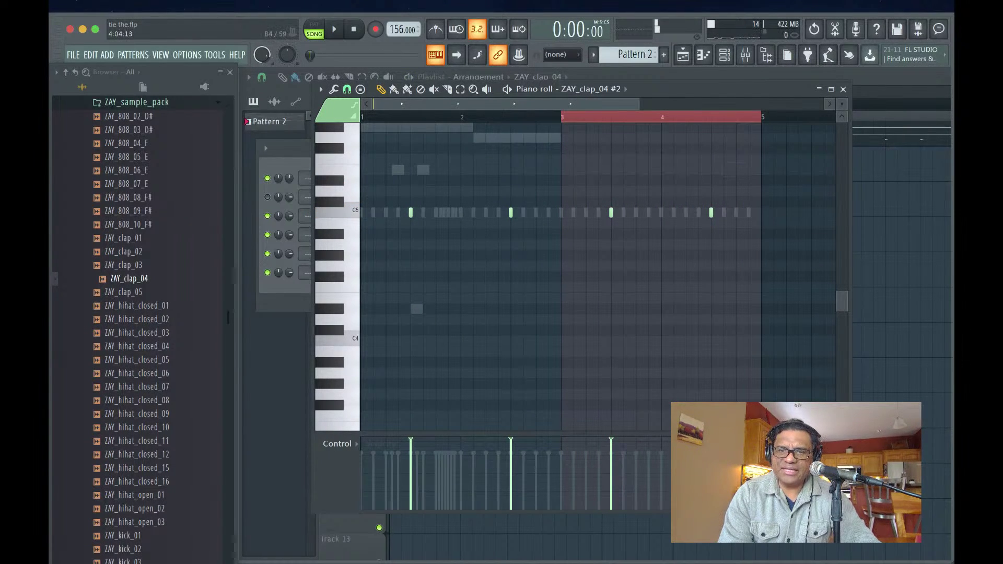
- Add a short extra C5 clap note halfway through beat 4 of bar 4, play the song and close the piano roll
{"action": "key", "text": "space"}
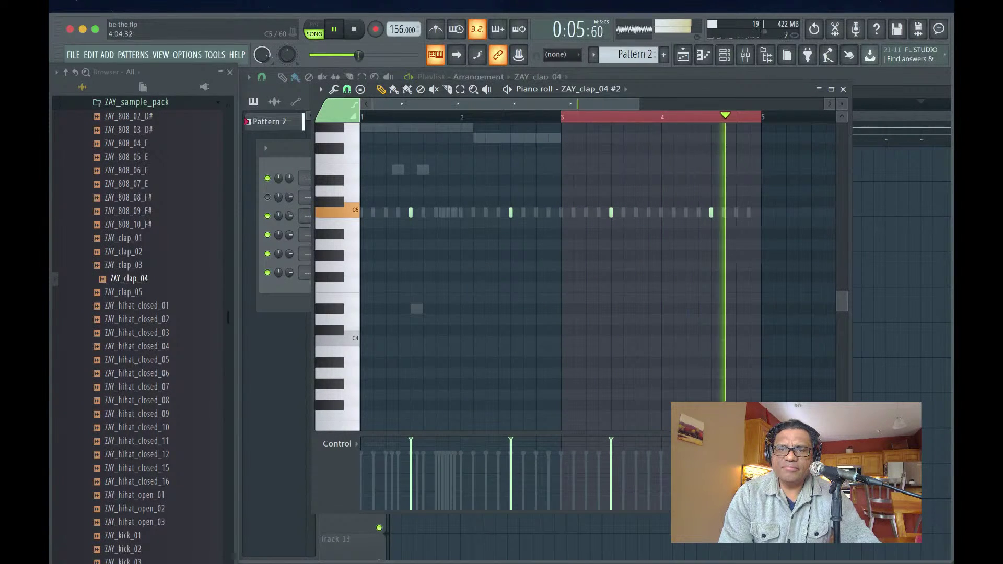
{"action": "key", "text": "space"}
{"action": "left_click", "coordinate": [750, 212]}
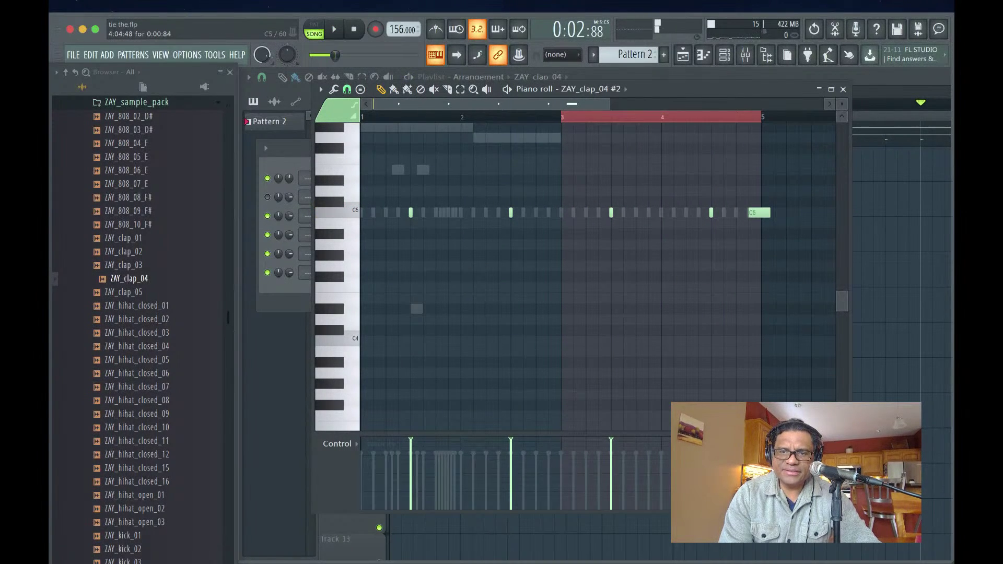
{"action": "key", "text": "space"}
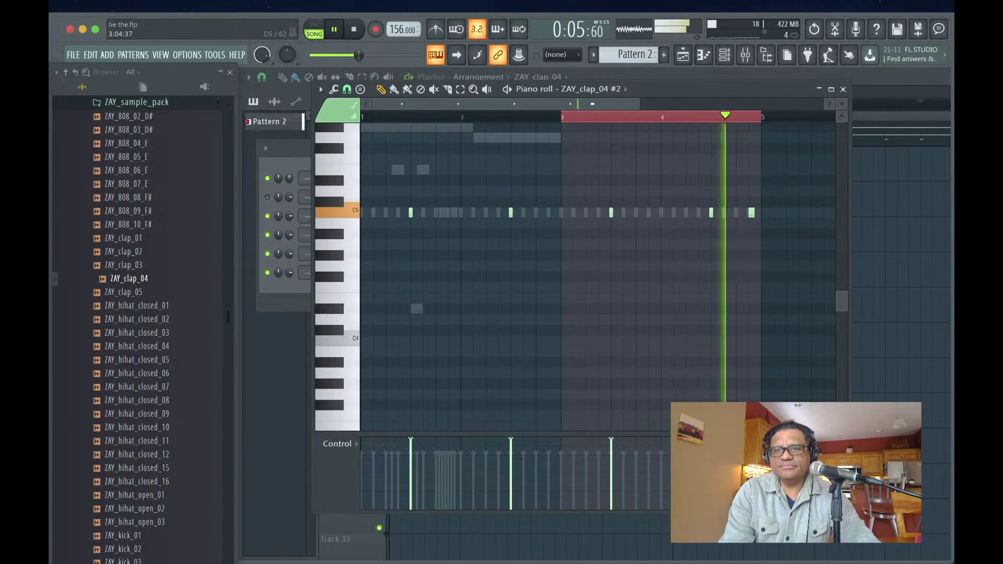
{"action": "key", "text": "space"}
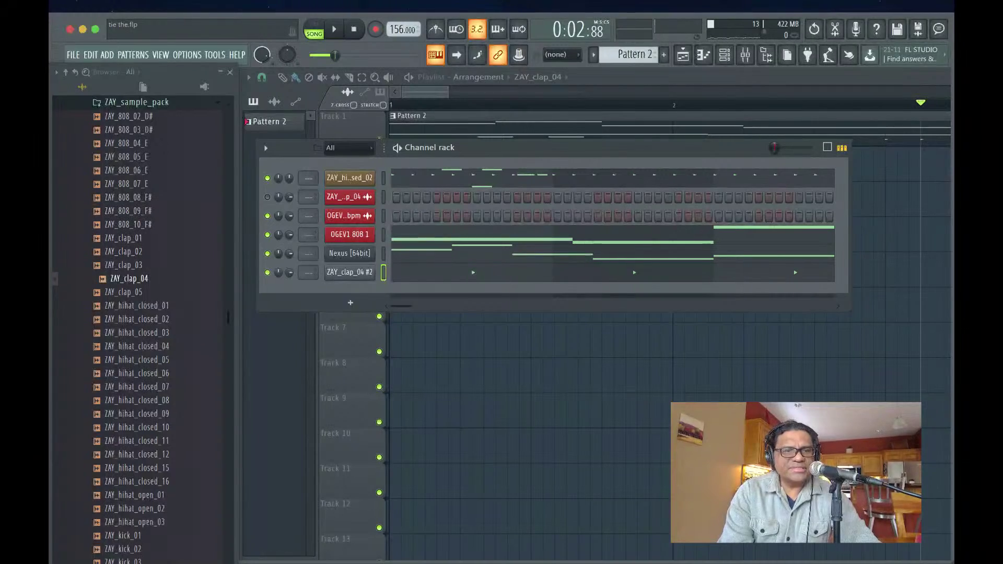
- Audition the Zaytoven samples in reverse order from the claps through the 808s to ZAY_808_02_D#
{"action": "scroll", "coordinate": [137, 328], "scroll_direction": "down", "scroll_amount": 3}
{"action": "key", "text": "Up"}
{"action": "key", "text": "Up"}
{"action": "key", "text": "Up"}
{"action": "key", "text": "Up"}
{"action": "key", "text": "Up"}
{"action": "key", "text": "Up"}
{"action": "key", "text": "Up"}
{"action": "key", "text": "Up"}
{"action": "key", "text": "Up"}
{"action": "key", "text": "Up"}
{"action": "key", "text": "Up"}
{"action": "key", "text": "Up"}
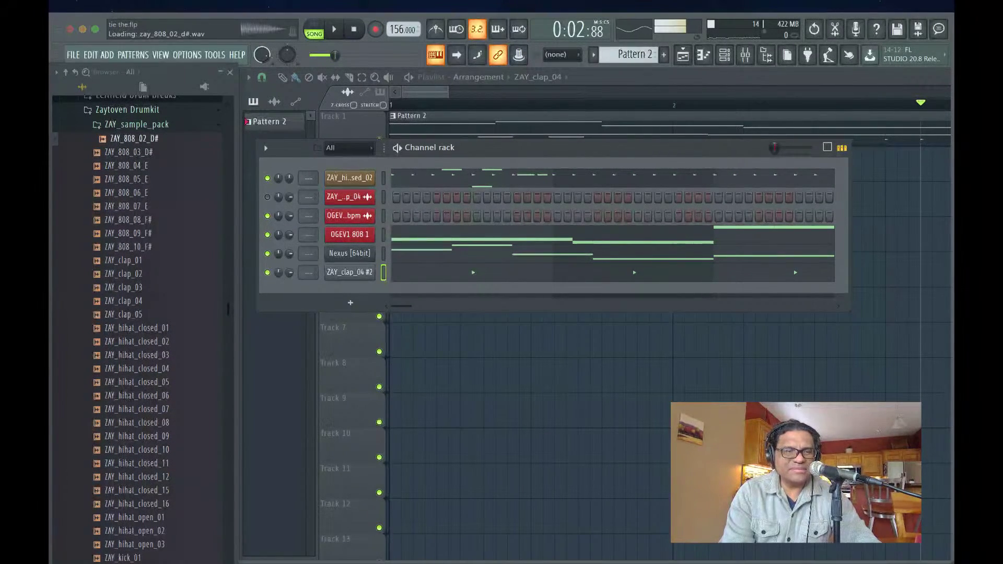
- Compare the 808 samples up to ZAY_808_08_F# and add ZAY_808_07_E to the channel rack as a new channel
{"action": "key", "text": "Down"}
{"action": "key", "text": "Down"}
{"action": "key", "text": "Down"}
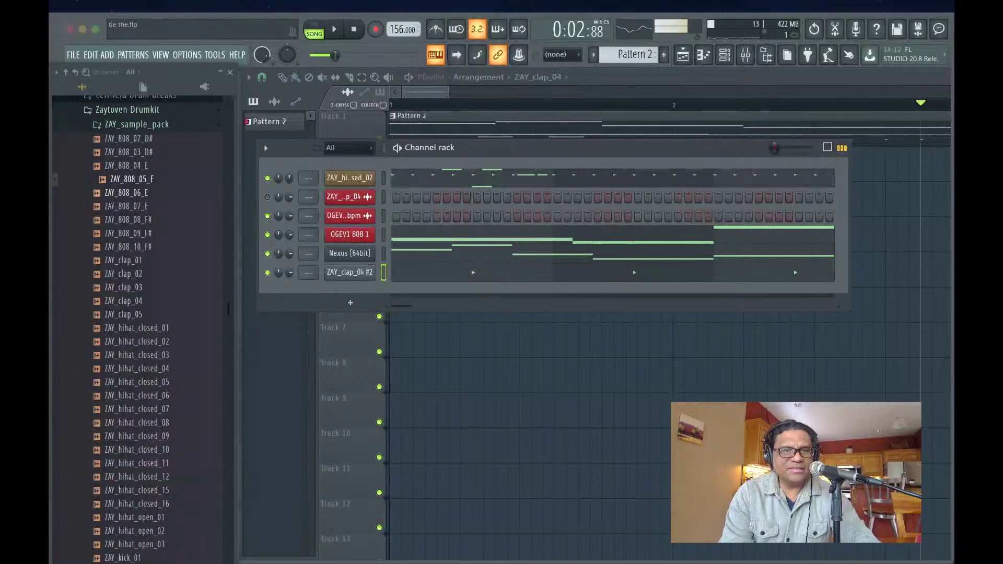
{"action": "key", "text": "Down"}
{"action": "key", "text": "Down"}
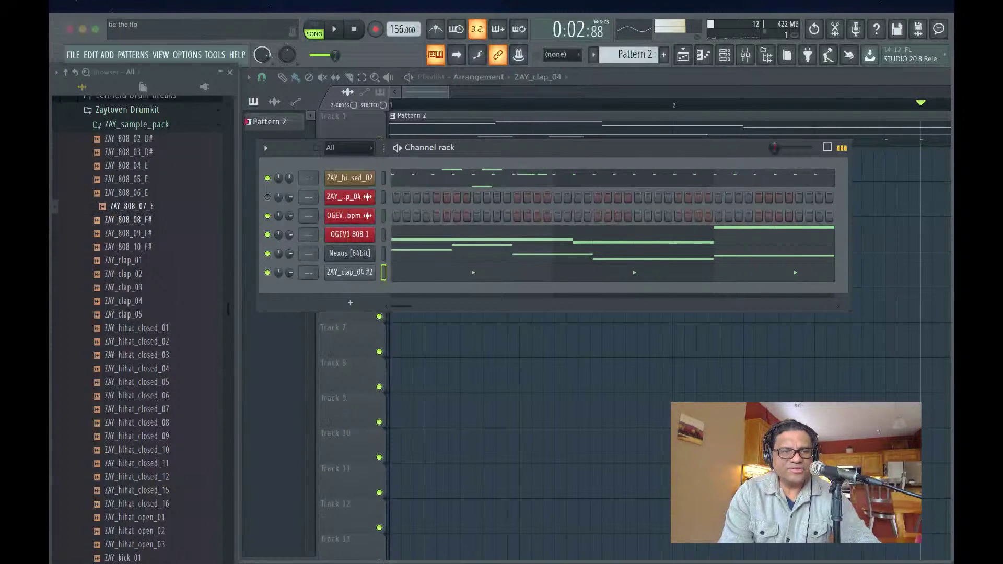
{"action": "key", "text": "Down"}
{"action": "key", "text": "Up"}
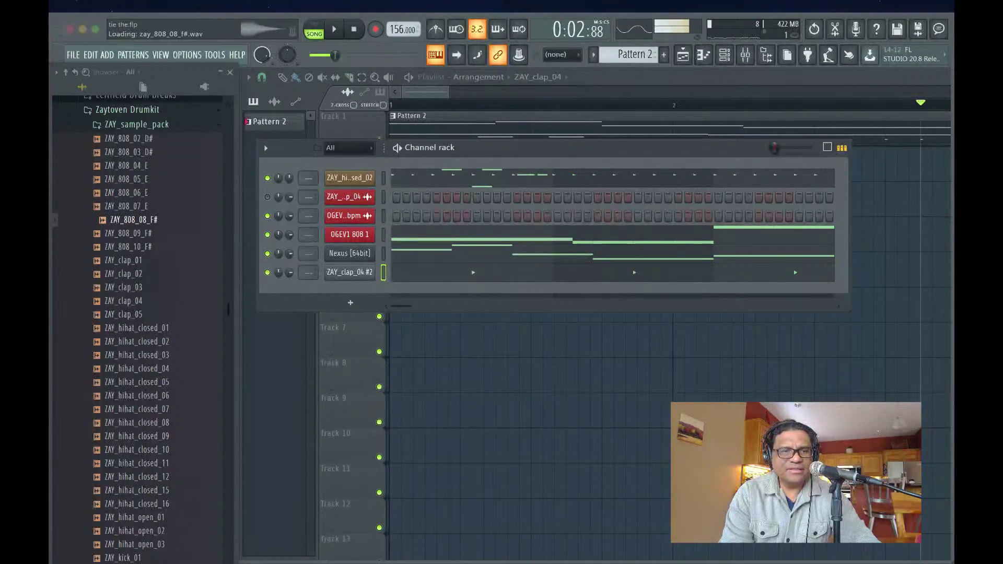
{"action": "left_click_drag", "start_coordinate": [132, 206], "coordinate": [348, 300]}
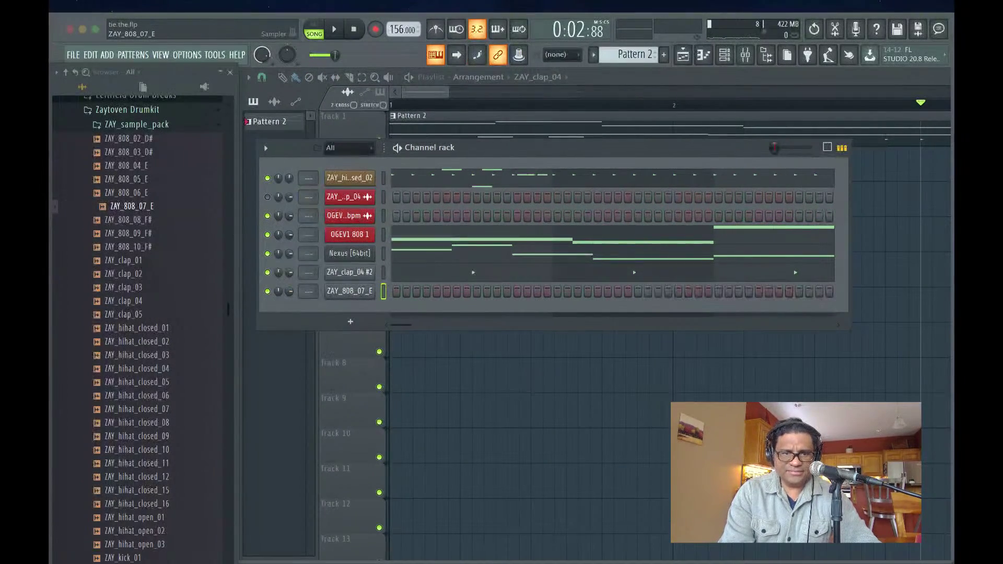
- Enable the volume envelope of the ZAY_808_07_E channel and set its decay, sustain and release to minimum
{"action": "left_click", "coordinate": [348, 291]}
{"action": "left_click_drag", "start_coordinate": [443, 186], "coordinate": [646, 138]}
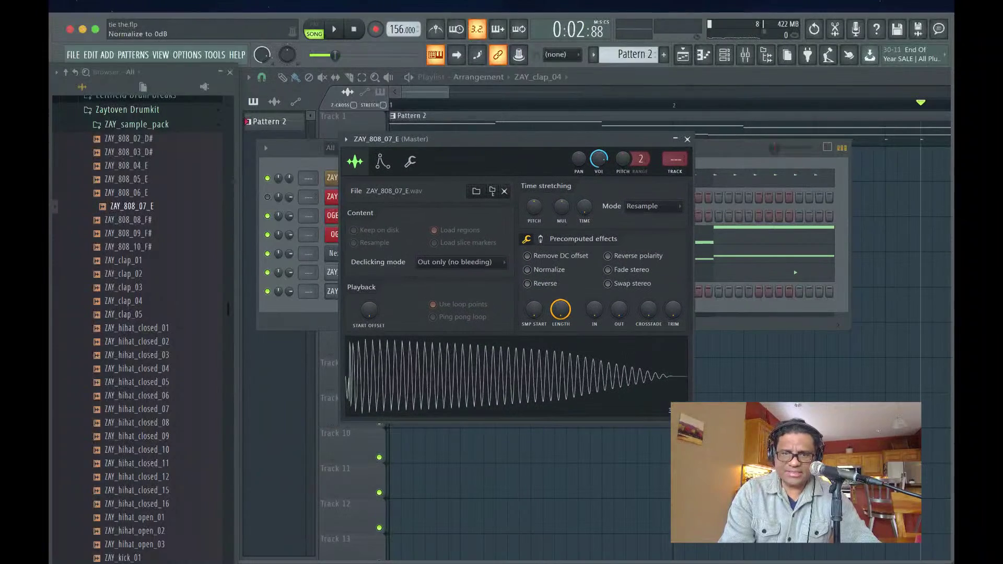
{"action": "left_click", "coordinate": [382, 161]}
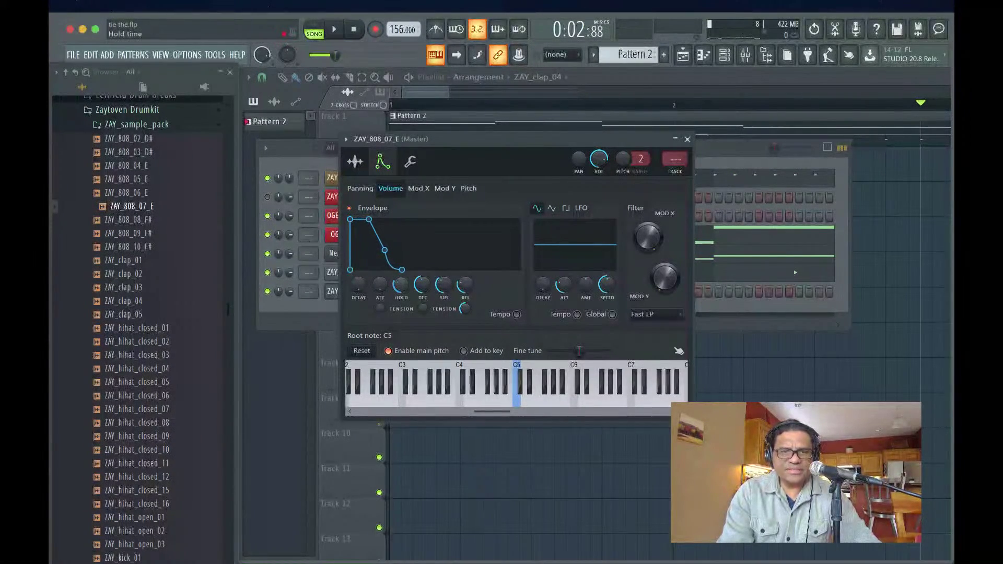
{"action": "left_click_drag", "start_coordinate": [422, 285], "coordinate": [421, 314]}
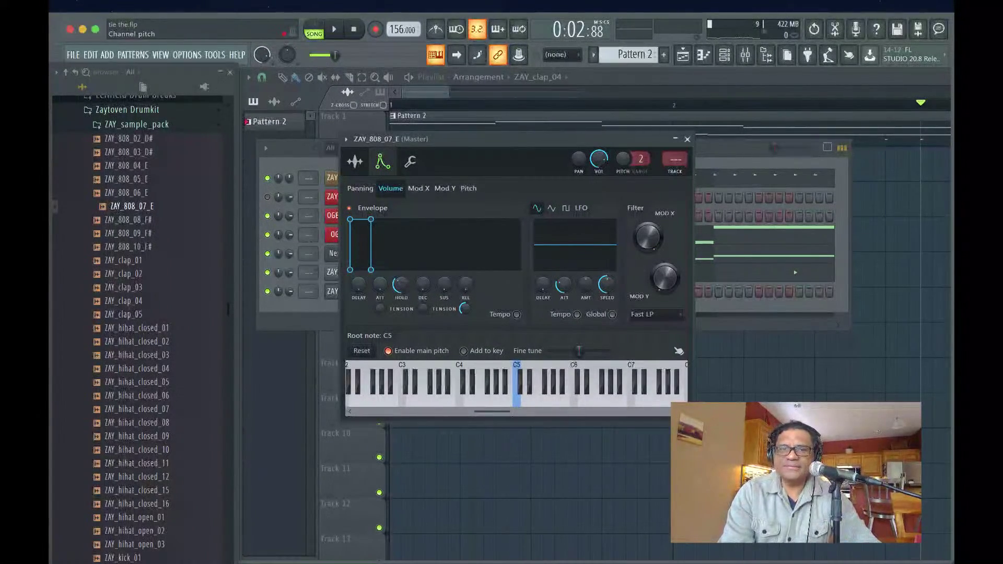
- Make ZAY_808_07_E cut itself, with both group values at 3, and close its channel settings
{"action": "left_click", "coordinate": [410, 161]}
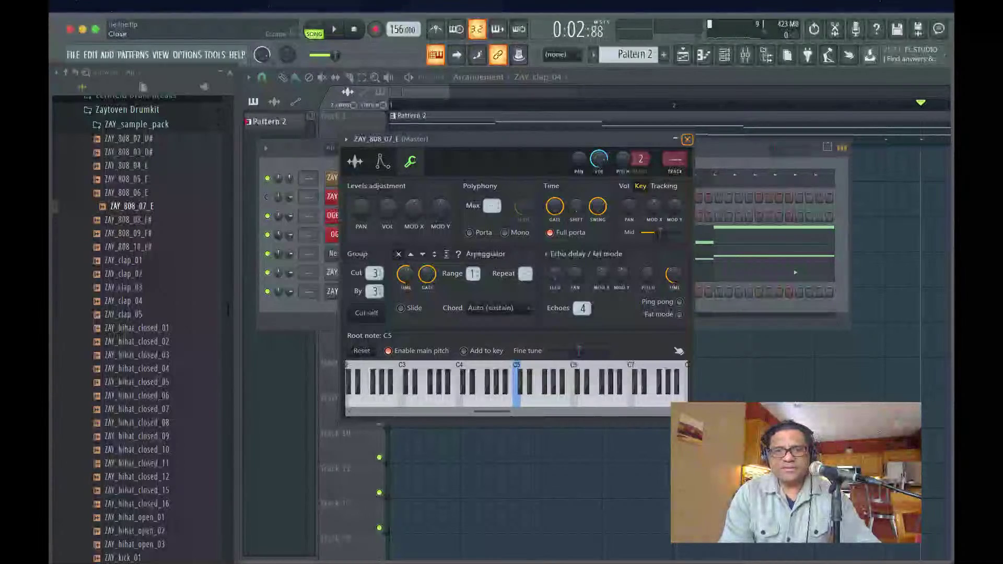
{"action": "left_click", "coordinate": [686, 139]}
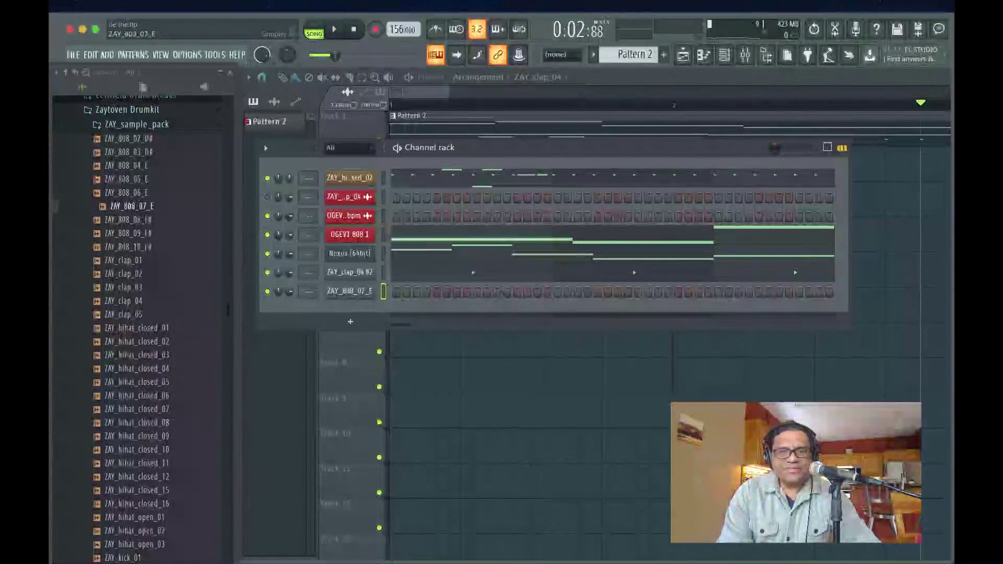
{"action": "left_click", "coordinate": [349, 290]}
{"action": "left_click", "coordinate": [687, 139]}
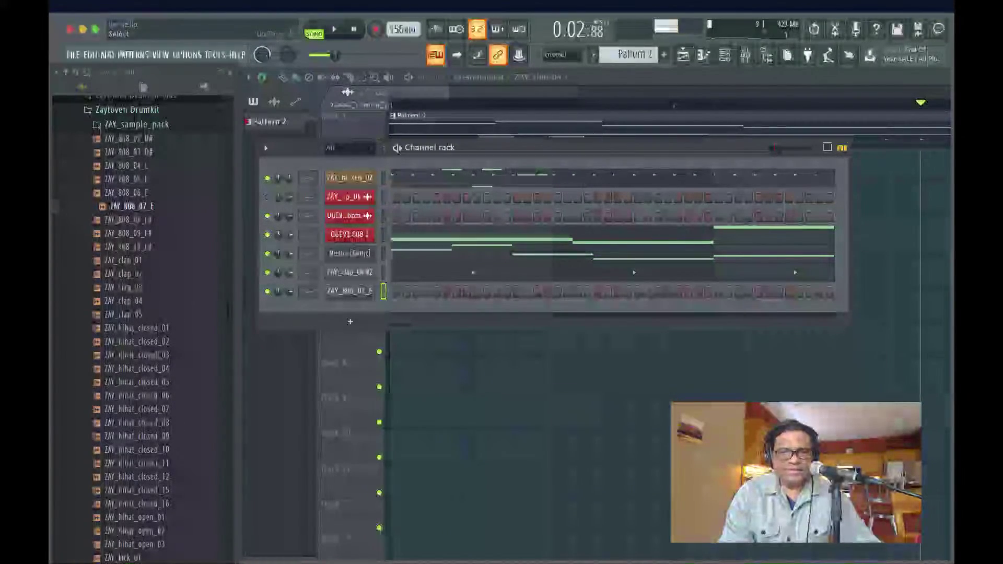
- Open the piano roll of ZAY_808_07_E and place a G#5 note at the start of bar 1
{"action": "right_click", "coordinate": [370, 291]}
{"action": "left_click", "coordinate": [403, 291]}
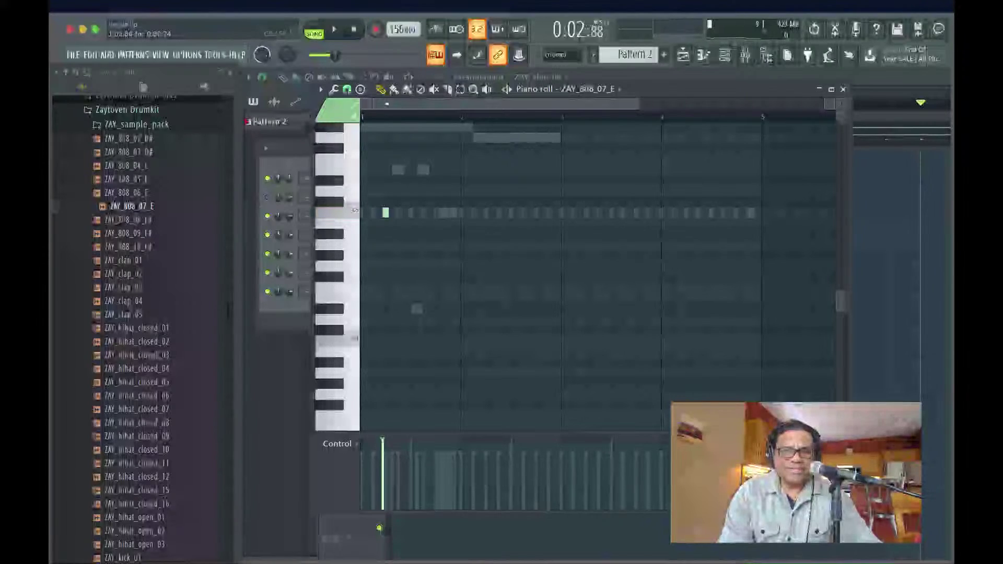
{"action": "left_click_drag", "start_coordinate": [387, 212], "coordinate": [365, 213]}
{"action": "scroll", "coordinate": [600, 261], "scroll_direction": "up", "scroll_amount": 3}
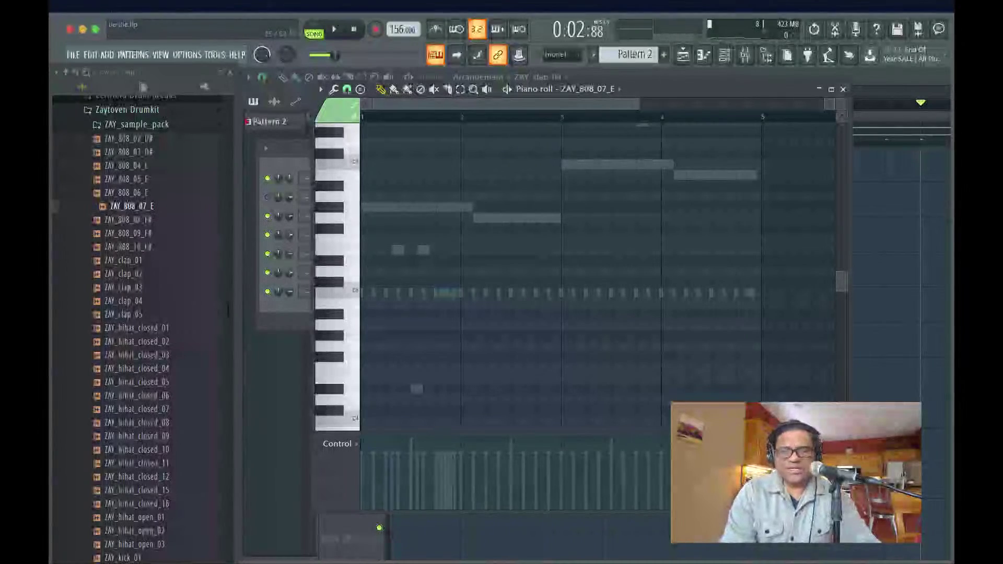
{"action": "key", "text": "space"}
{"action": "key", "text": "space"}
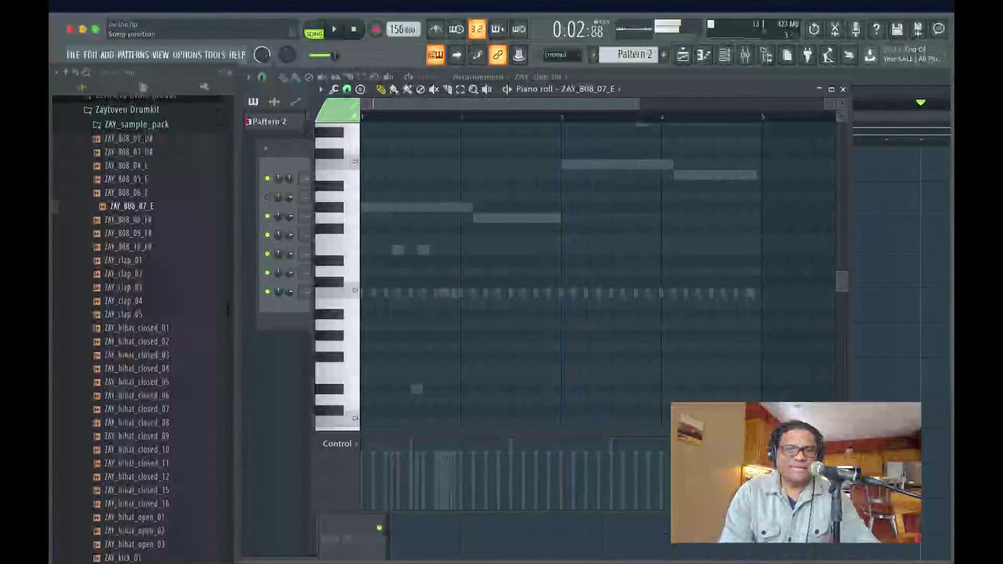
{"action": "key", "text": "space"}
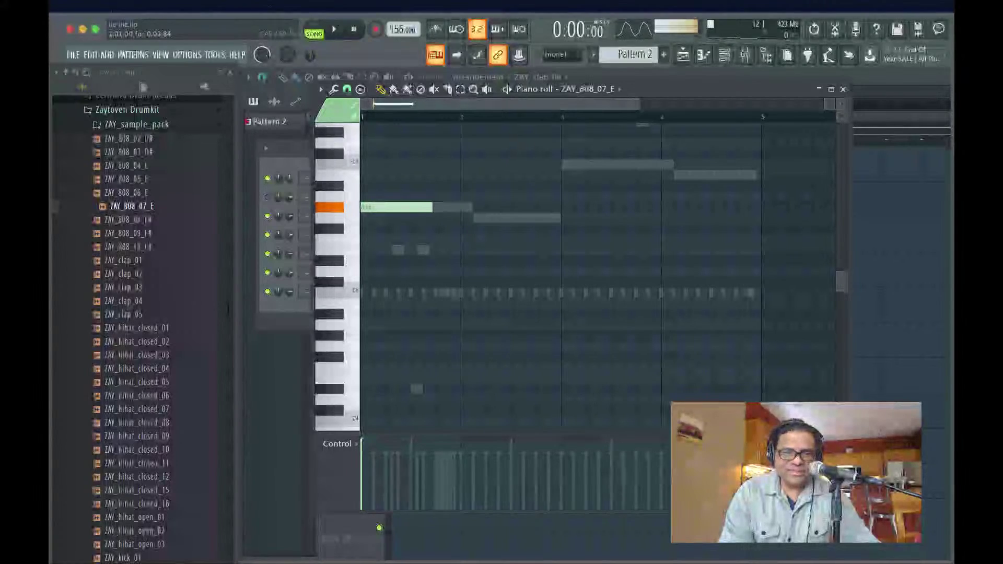
{"action": "key", "text": "space"}
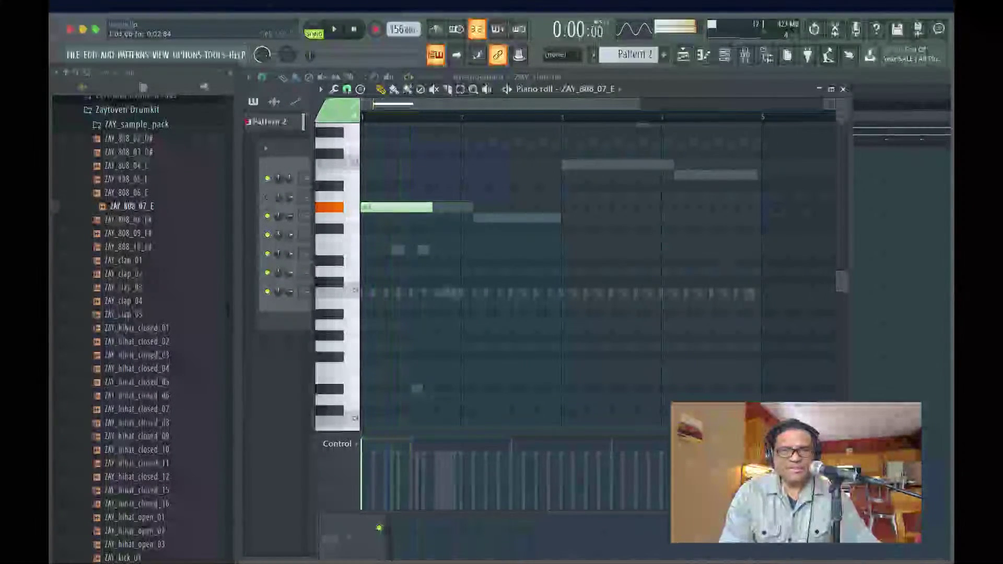
- Shorten the G#5 note in bar 1 to 1.25 beats and play the song to check it
{"action": "key", "text": "space"}
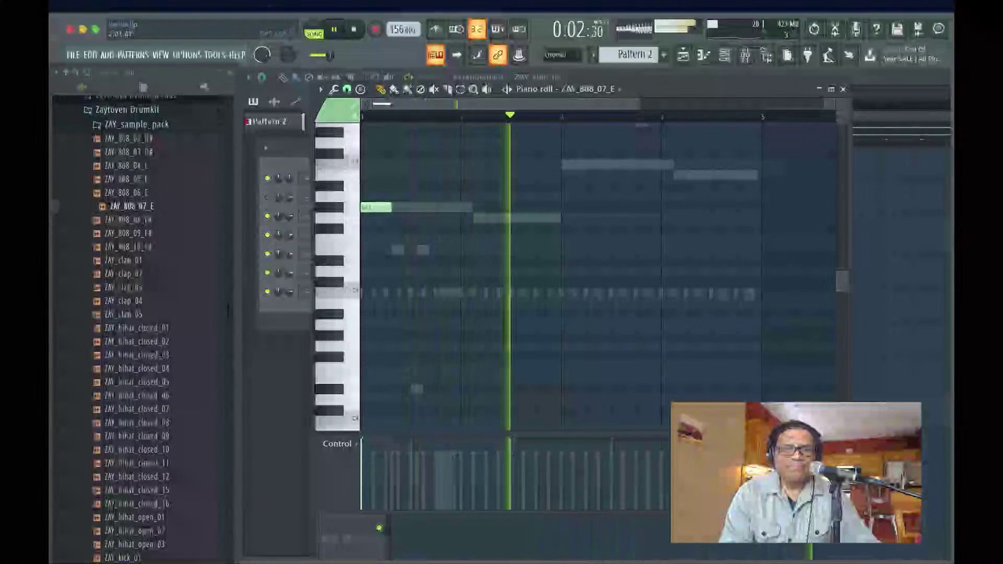
{"action": "key", "text": "space"}
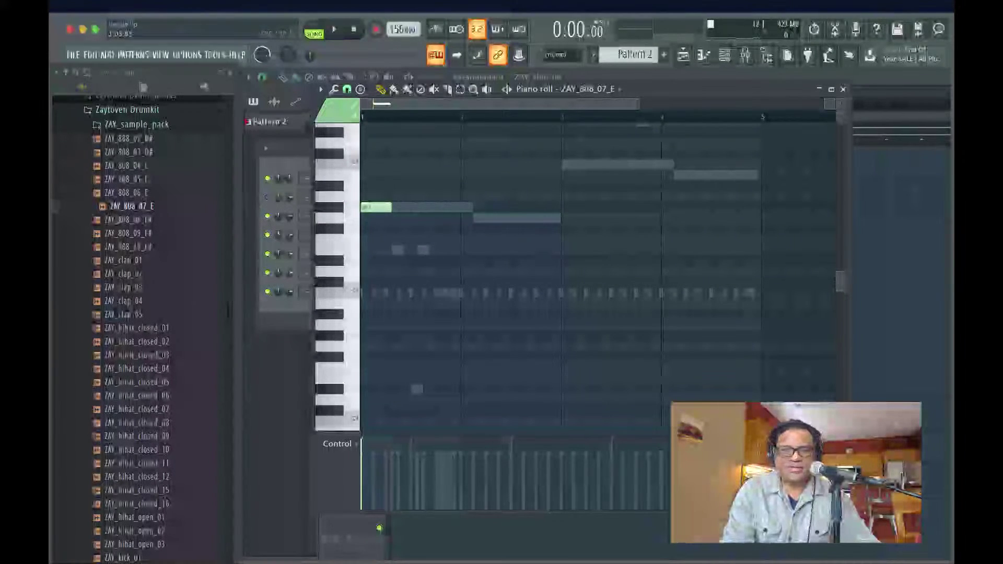
{"action": "key", "text": "space"}
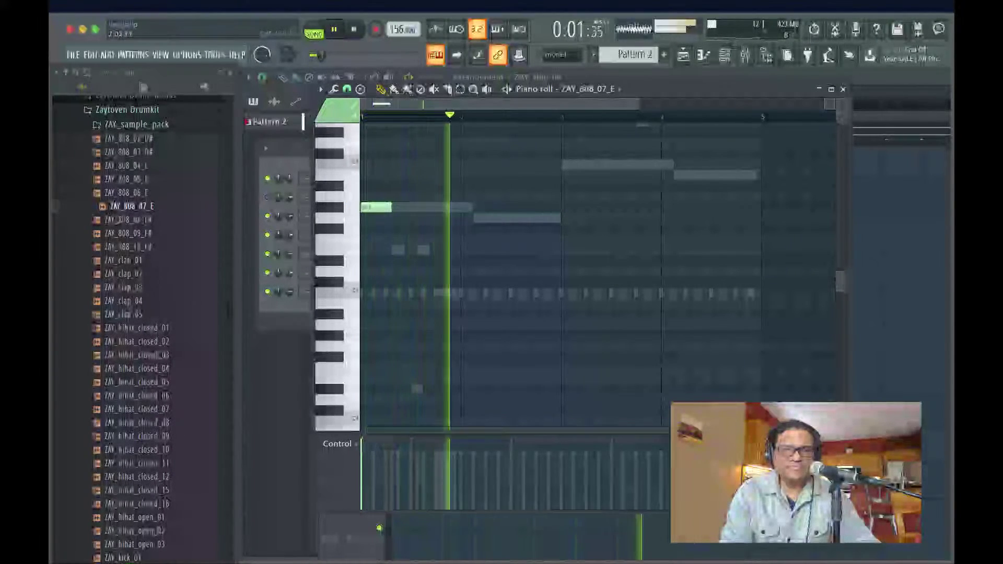
{"action": "key", "text": "space"}
- Add two G#5 notes of the same length in bar 2, half a beat in and on beat 3, and play the song
{"action": "key", "text": "space"}
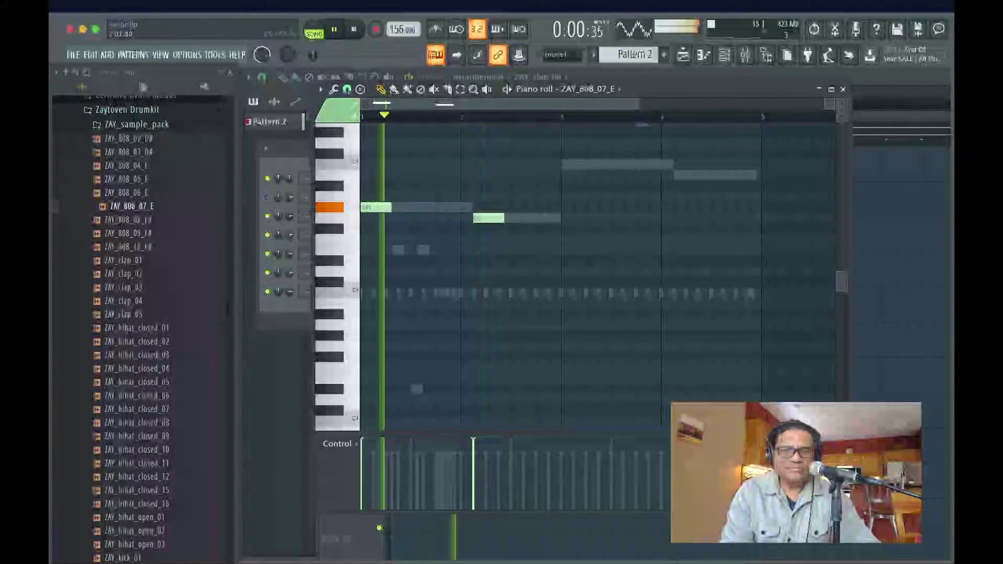
{"action": "key", "text": "space"}
{"action": "left_click_drag", "start_coordinate": [488, 218], "coordinate": [488, 208]}
{"action": "key", "text": "space"}
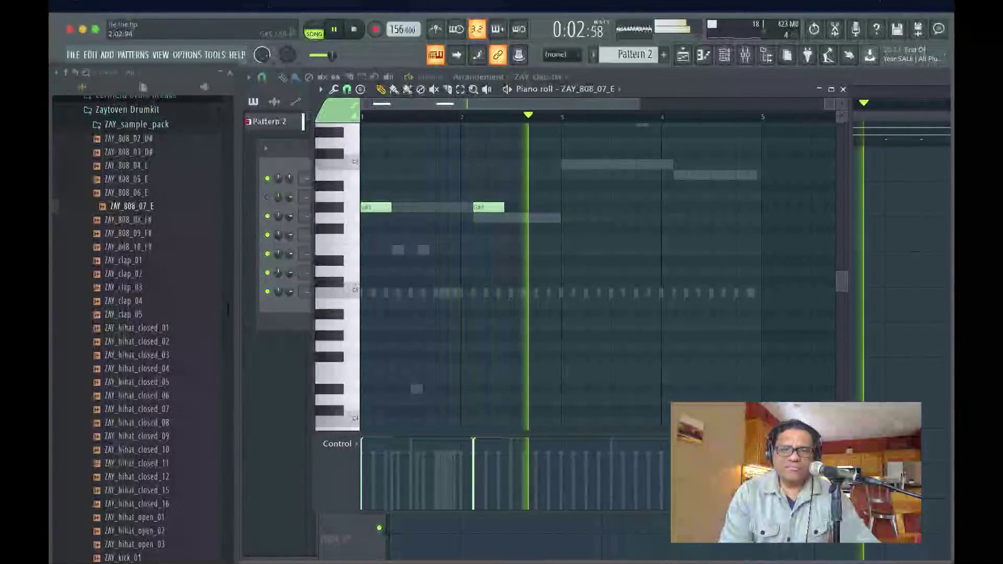
{"action": "key", "text": "space"}
{"action": "left_click", "coordinate": [518, 208]}
{"action": "key", "text": "space"}
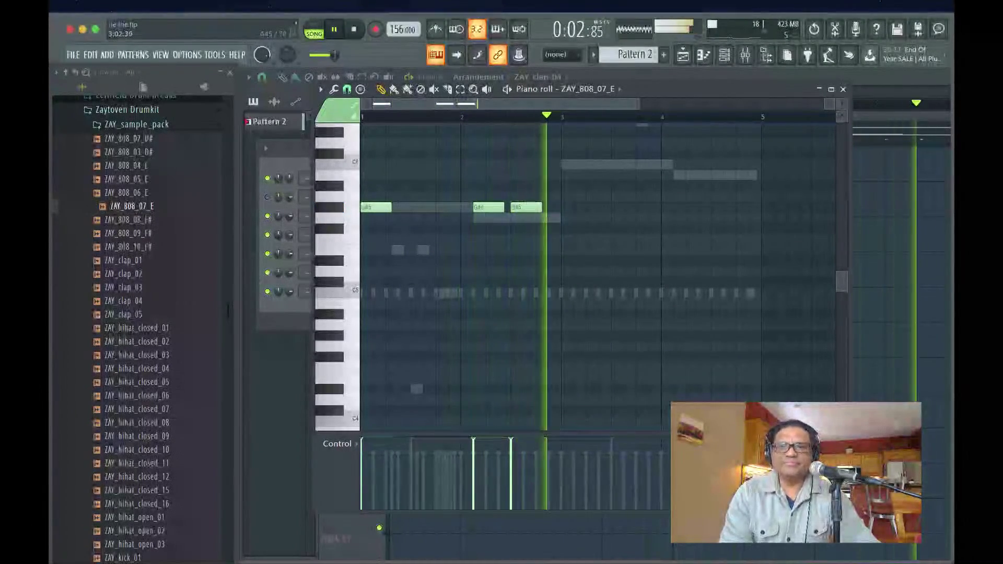
- Add a 1.25-beat note at the start of bar 3, lower it from C6 to A5 and play the song
{"action": "key", "text": "space"}
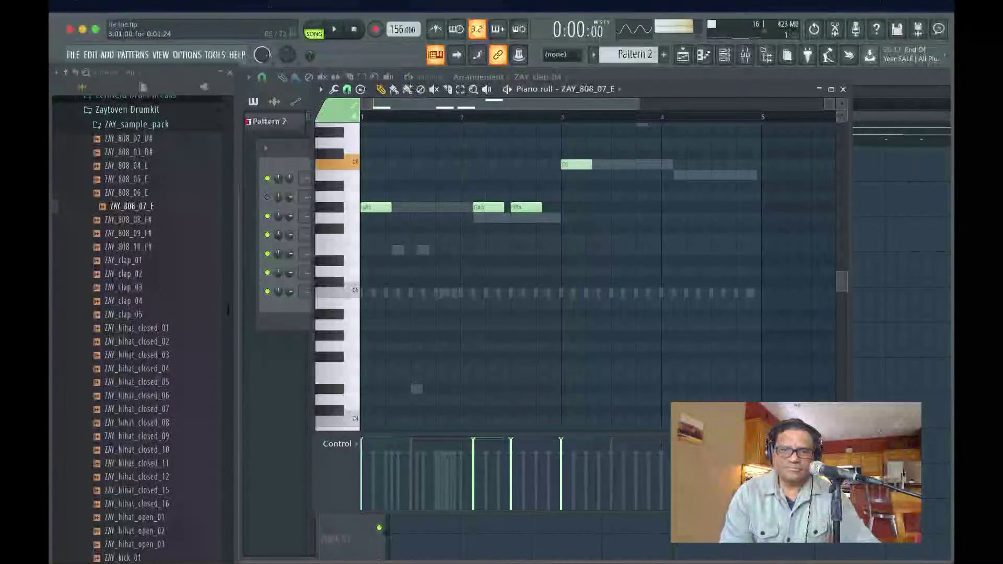
{"action": "left_click_drag", "start_coordinate": [576, 164], "coordinate": [576, 196]}
{"action": "key", "text": "space"}
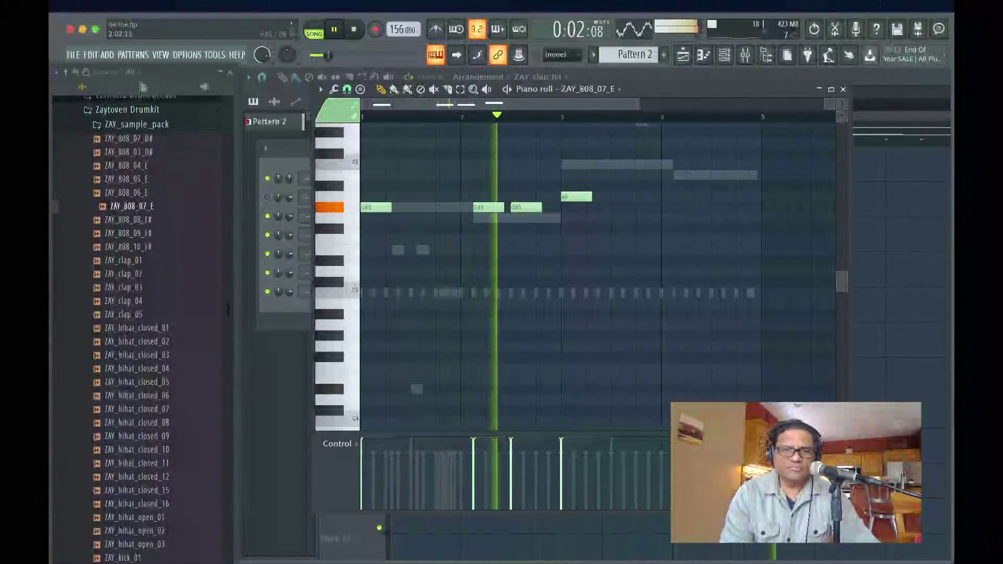
- Add a half-beat G#5 note at the very end of bar 1 and play the song
{"action": "key", "text": "space"}
{"action": "left_click", "coordinate": [464, 164]}
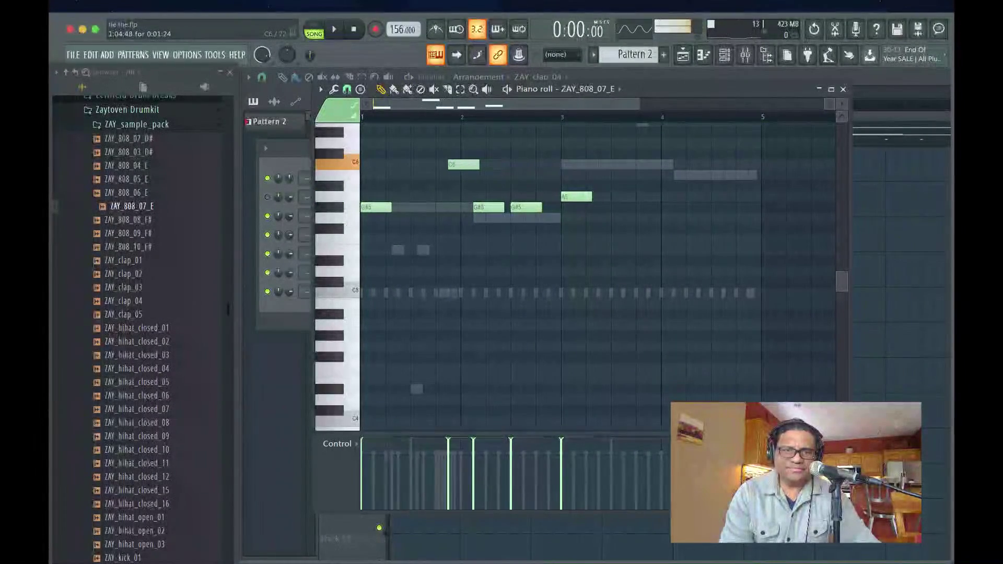
{"action": "left_click_drag", "start_coordinate": [478, 164], "coordinate": [466, 207]}
{"action": "key", "text": "space"}
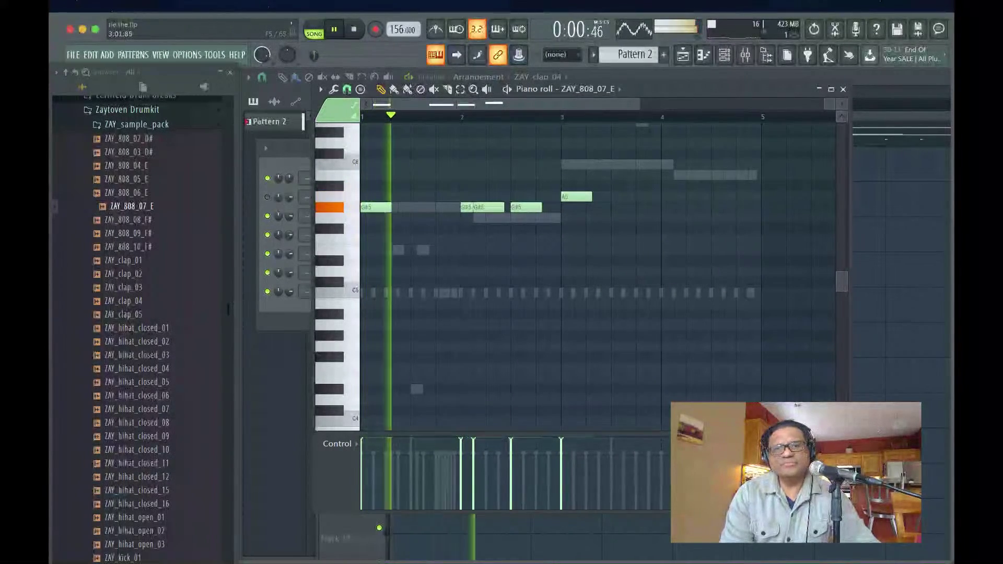
{"action": "key", "text": "space"}
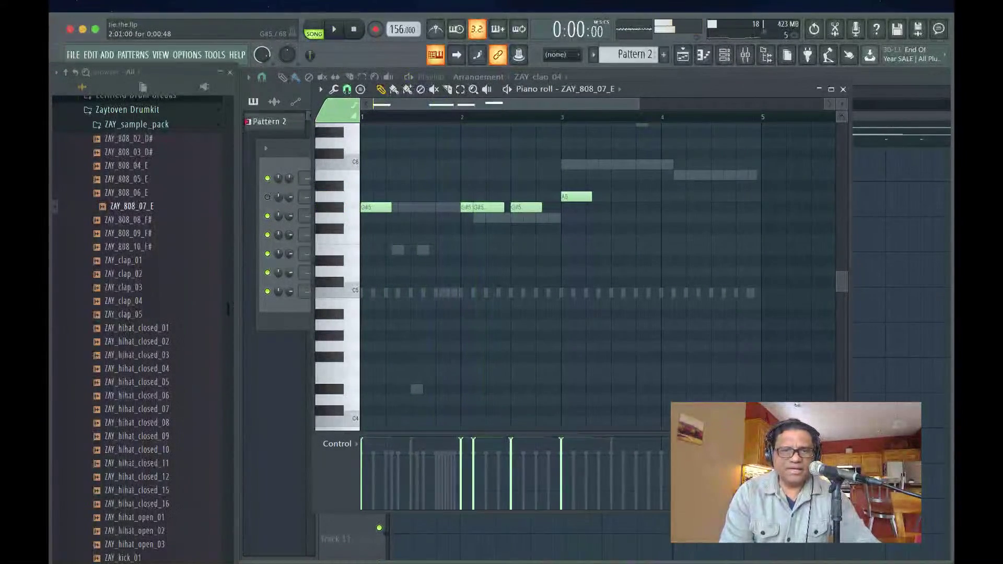
{"action": "key", "text": "space"}
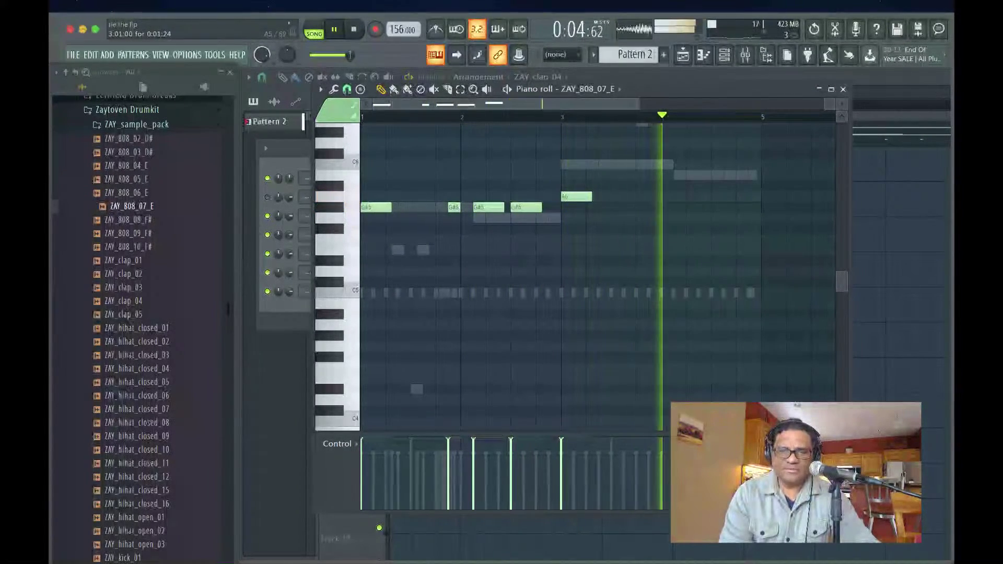
- Try the 808 note at the start of bar 3 on C6 and play the song to compare
{"action": "key", "text": "space"}
{"action": "left_click_drag", "start_coordinate": [576, 196], "coordinate": [576, 164]}
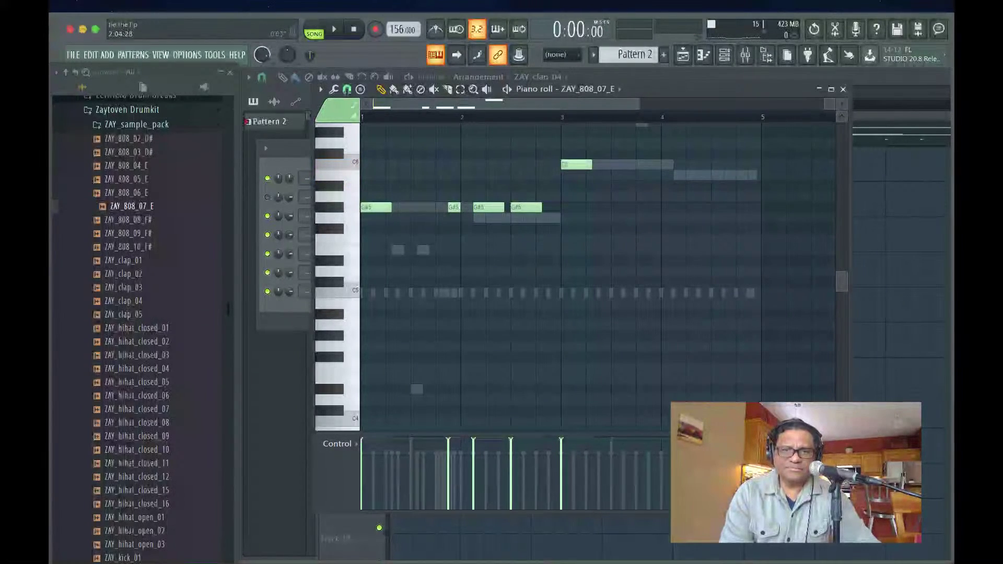
{"action": "key", "text": "space"}
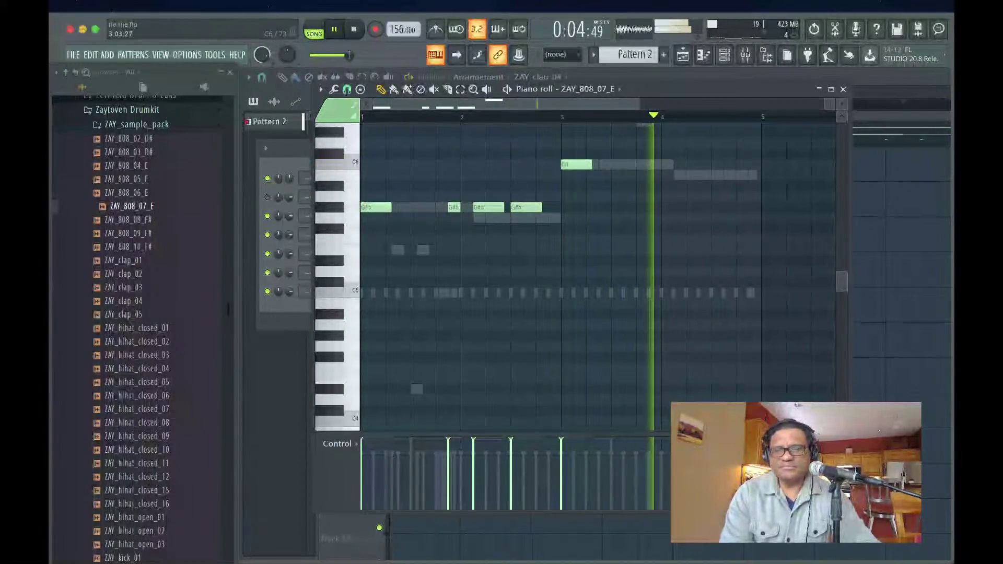
{"action": "key", "text": "space"}
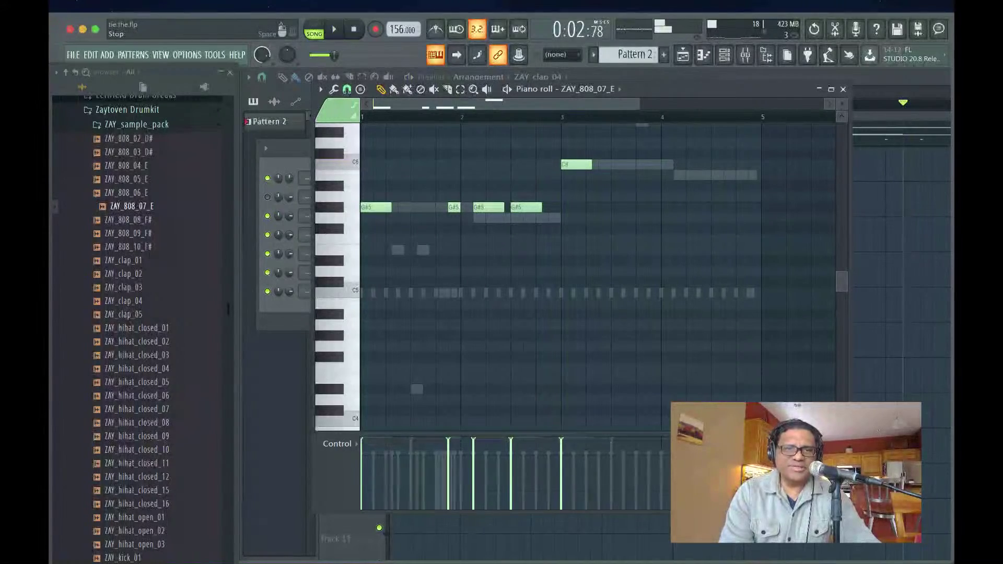
{"action": "key", "text": "space"}
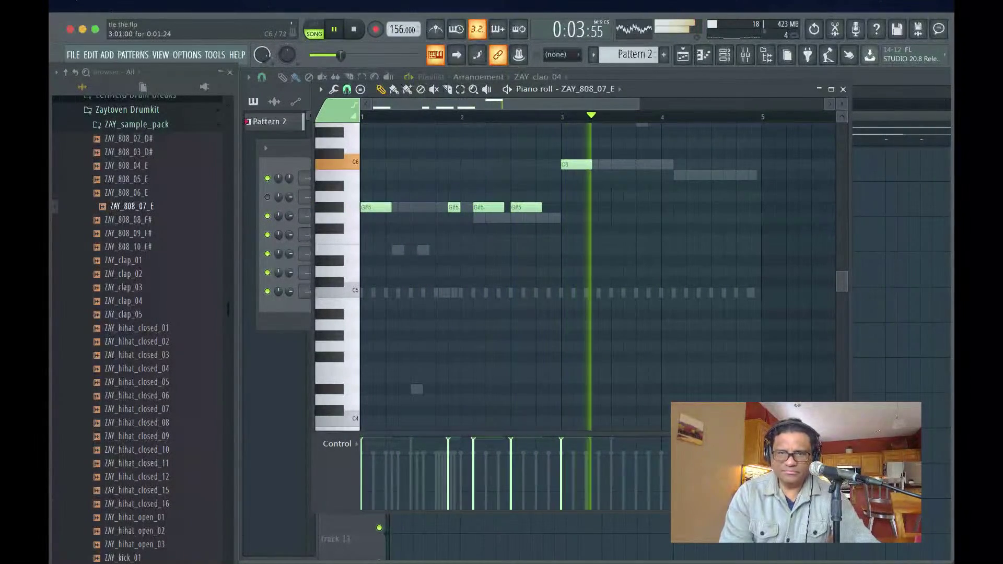
- Move the bar 3 note to A5, play the song, and add a second A5 note on beat 4 of bar 3
{"action": "key", "text": "space"}
{"action": "left_click_drag", "start_coordinate": [576, 164], "coordinate": [576, 208]}
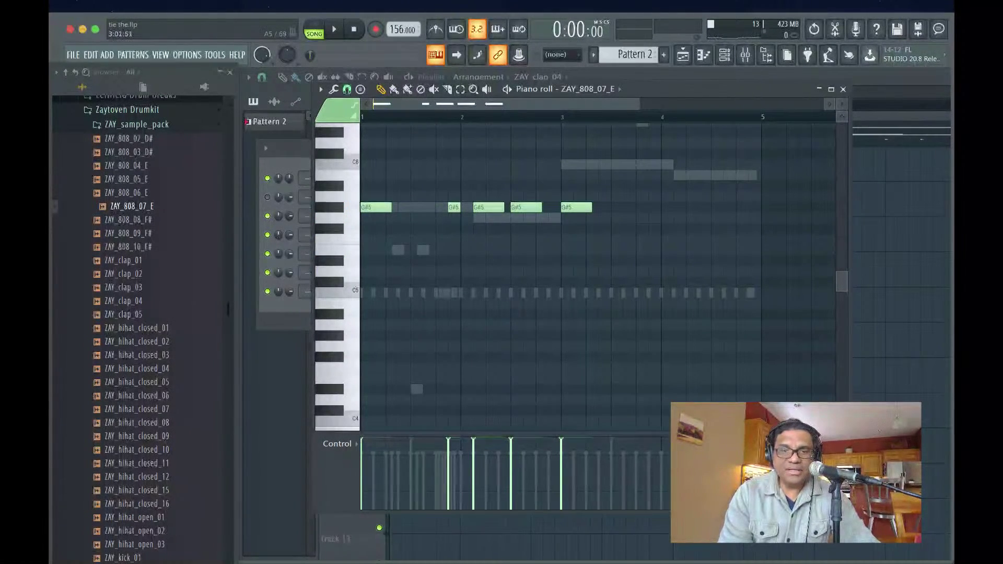
{"action": "left_click_drag", "start_coordinate": [576, 207], "coordinate": [576, 196]}
{"action": "key", "text": "space"}
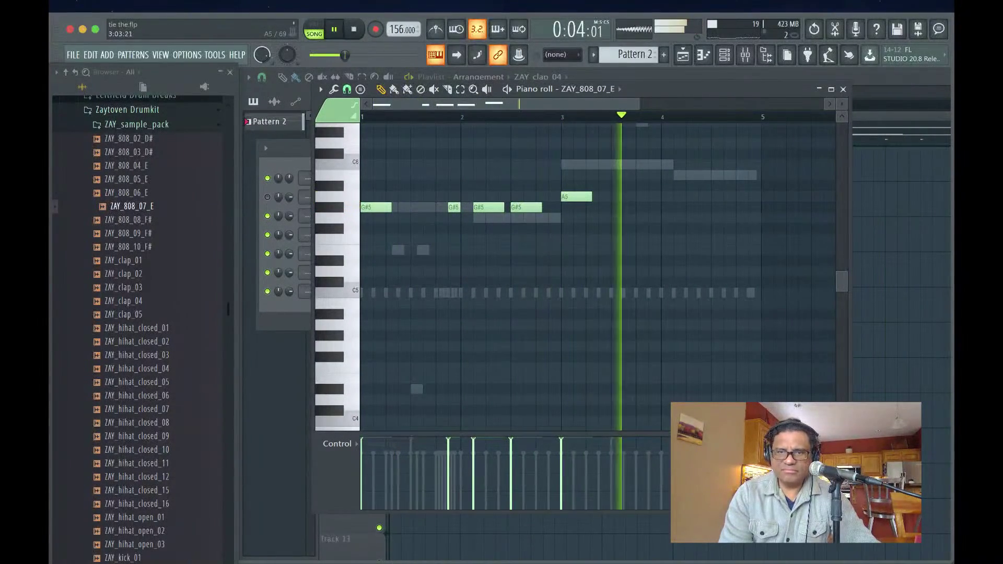
{"action": "key", "text": "space"}
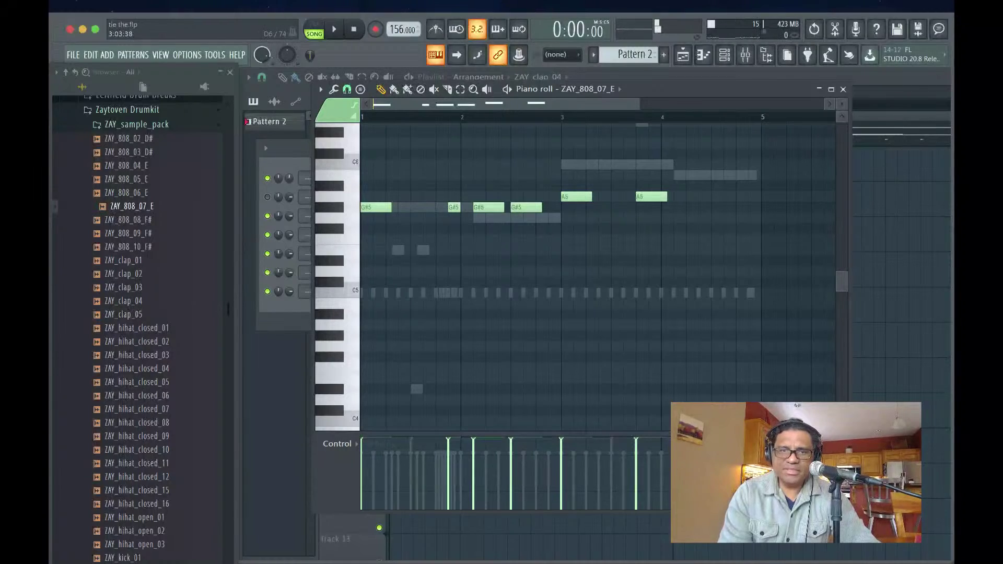
- Play the song and add two A5 notes to bar 4, one on beat 2 and one halfway through beat 3
{"action": "key", "text": "space"}
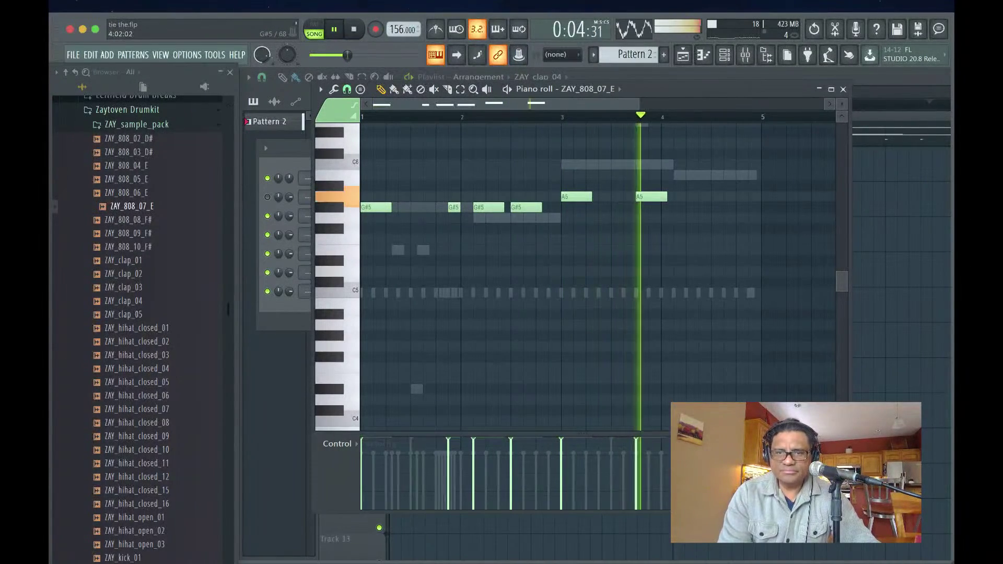
{"action": "left_click", "coordinate": [689, 196]}
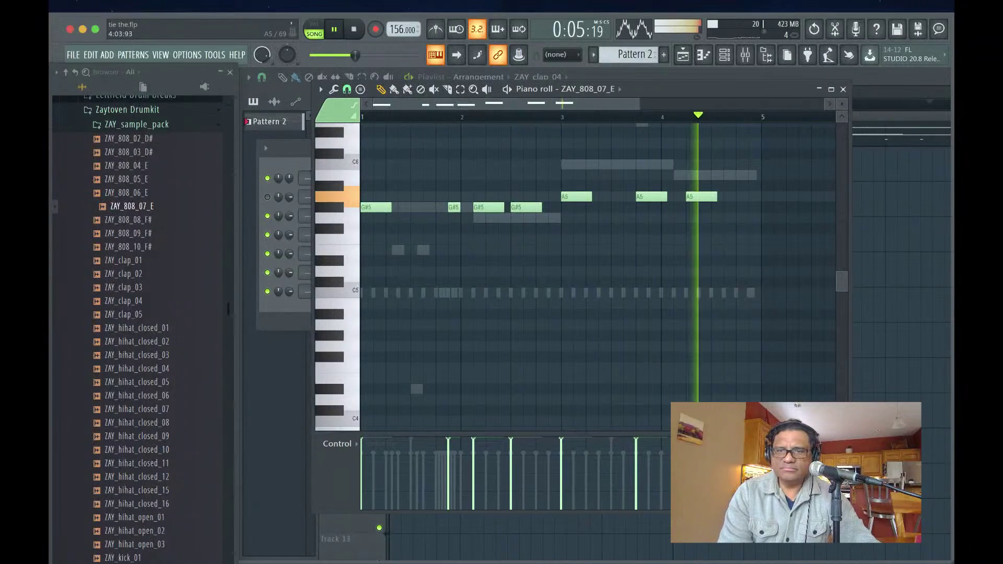
{"action": "key", "text": "space"}
{"action": "key", "text": "space"}
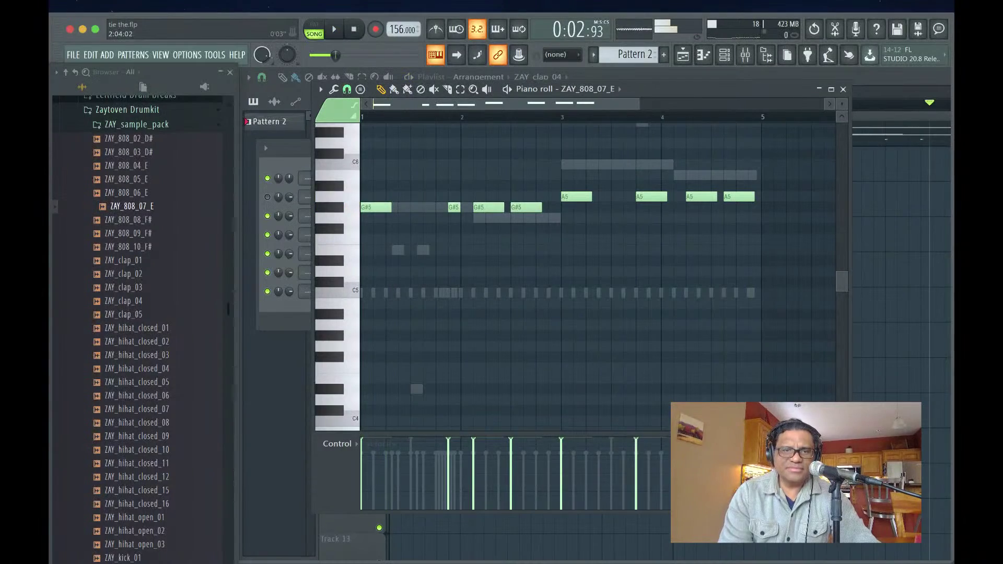
- Shorten the first G#5 note of bar 2 to 0:00:60, move it half a beat later to beat 2, and play the song
{"action": "key", "text": "space"}
{"action": "key", "text": "space"}
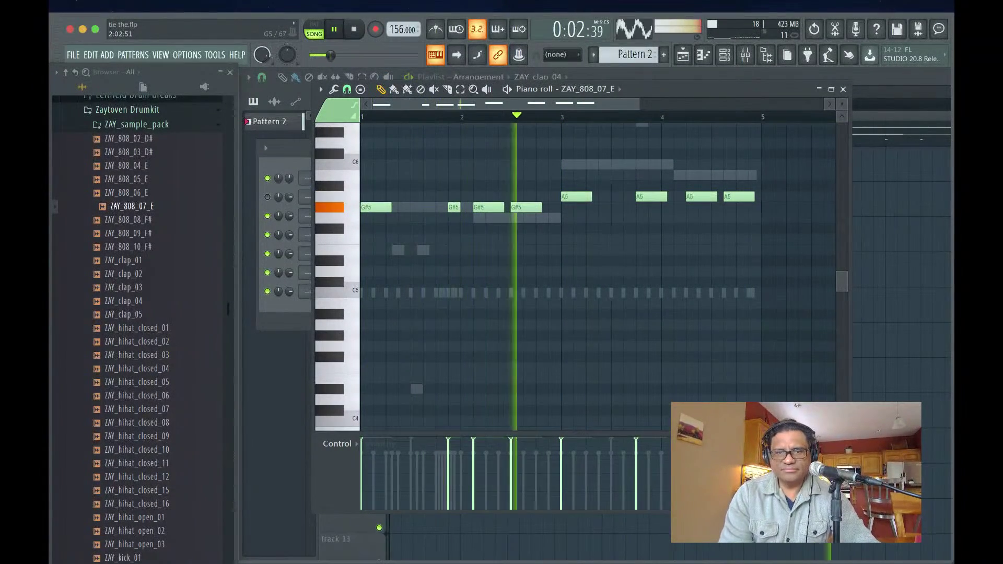
{"action": "key", "text": "space"}
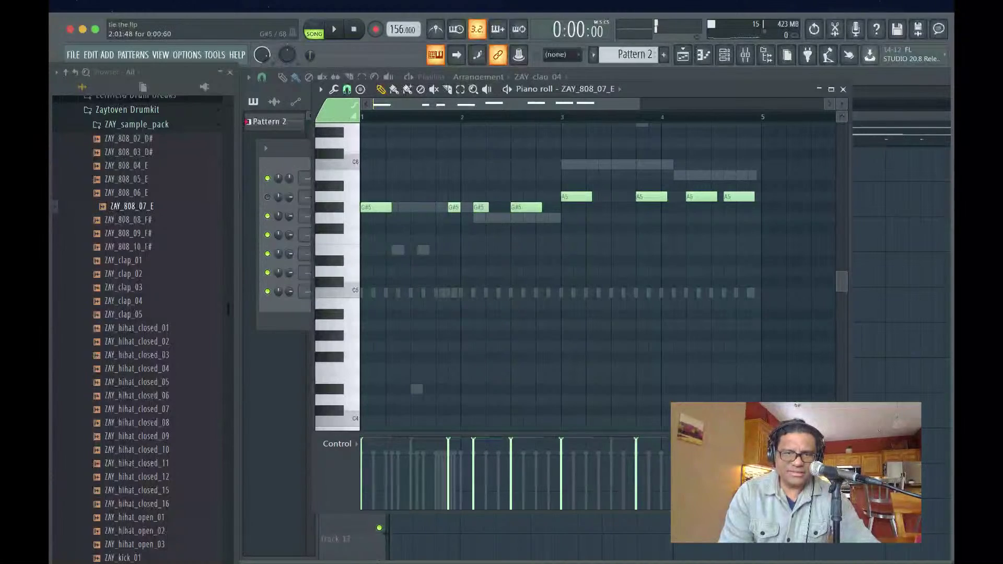
{"action": "left_click_drag", "start_coordinate": [480, 207], "coordinate": [493, 207]}
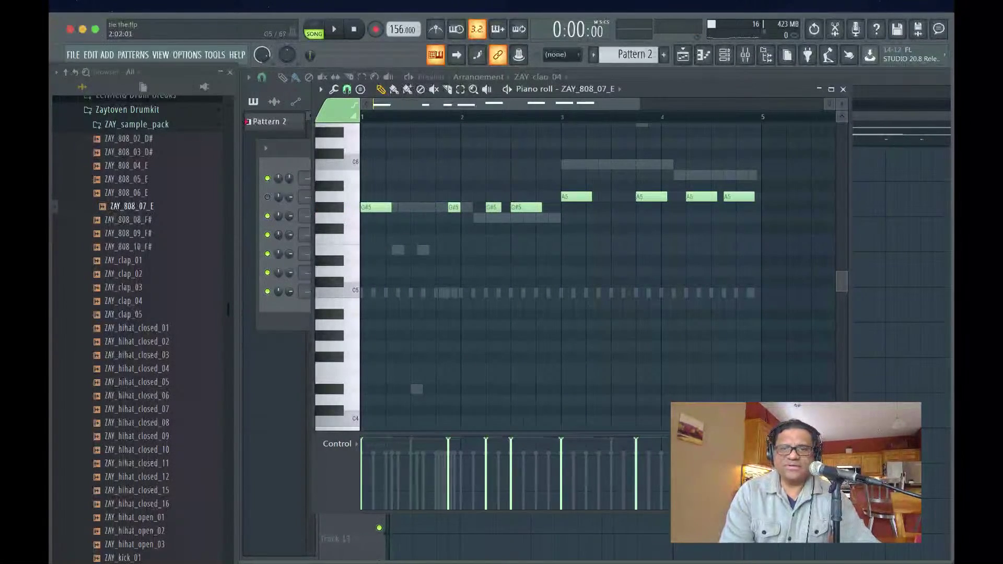
{"action": "key", "text": "space"}
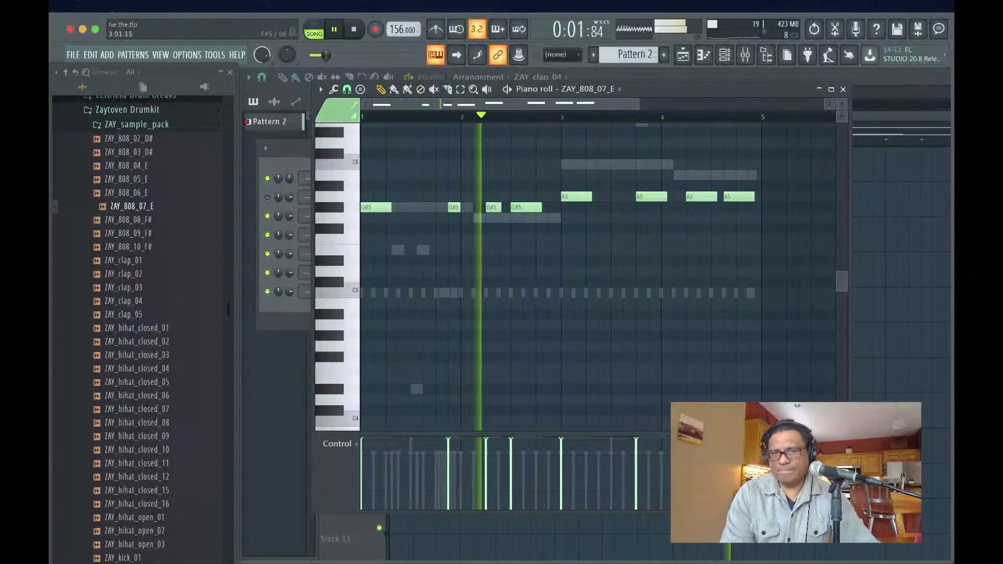
- Move the last note of bar 2 and the last note of bar 3 each half a beat later, playing the song after each change
{"action": "key", "text": "space"}
{"action": "left_click_drag", "start_coordinate": [525, 207], "coordinate": [537, 208]}
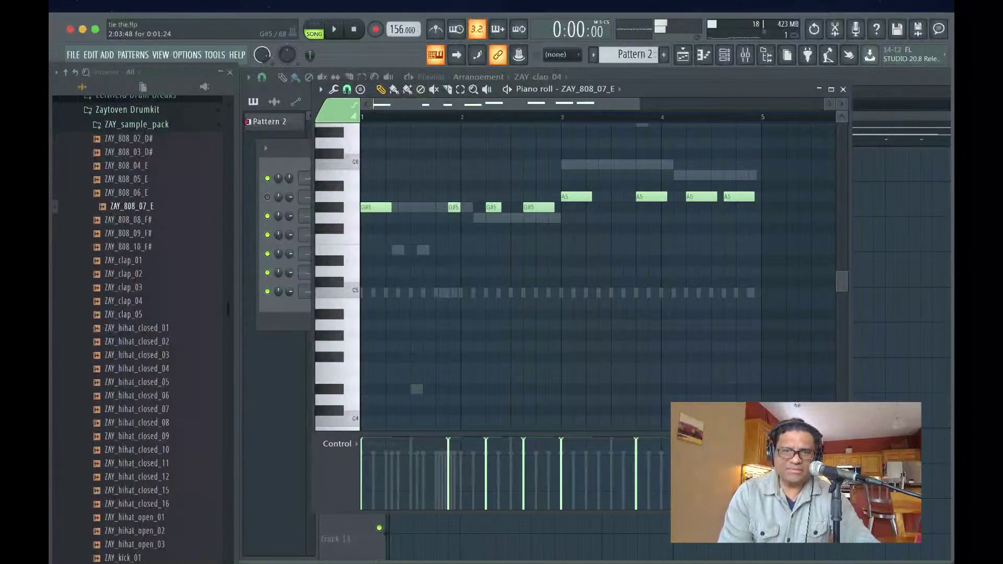
{"action": "key", "text": "space"}
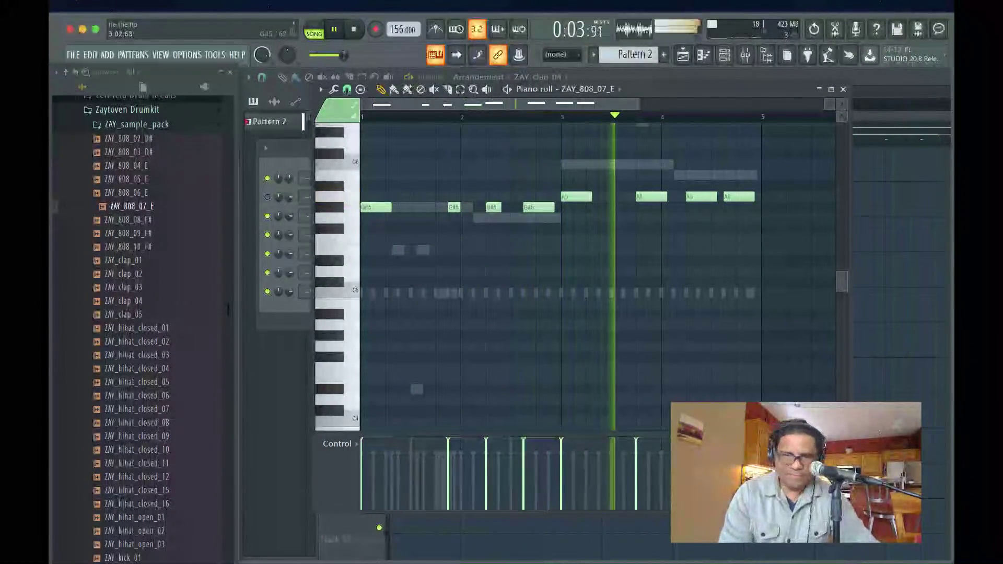
{"action": "key", "text": "space"}
{"action": "left_click_drag", "start_coordinate": [651, 197], "coordinate": [664, 196]}
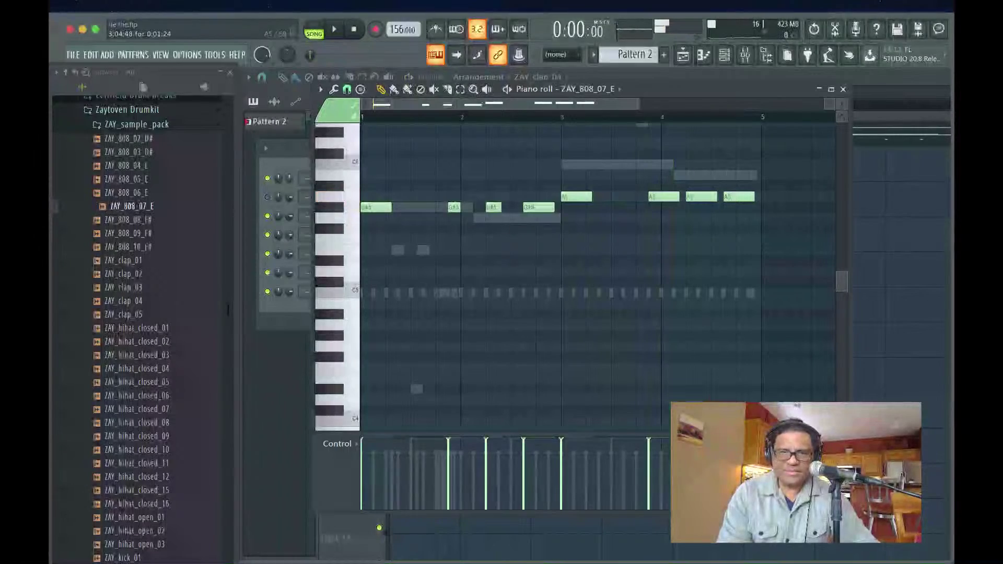
{"action": "key", "text": "space"}
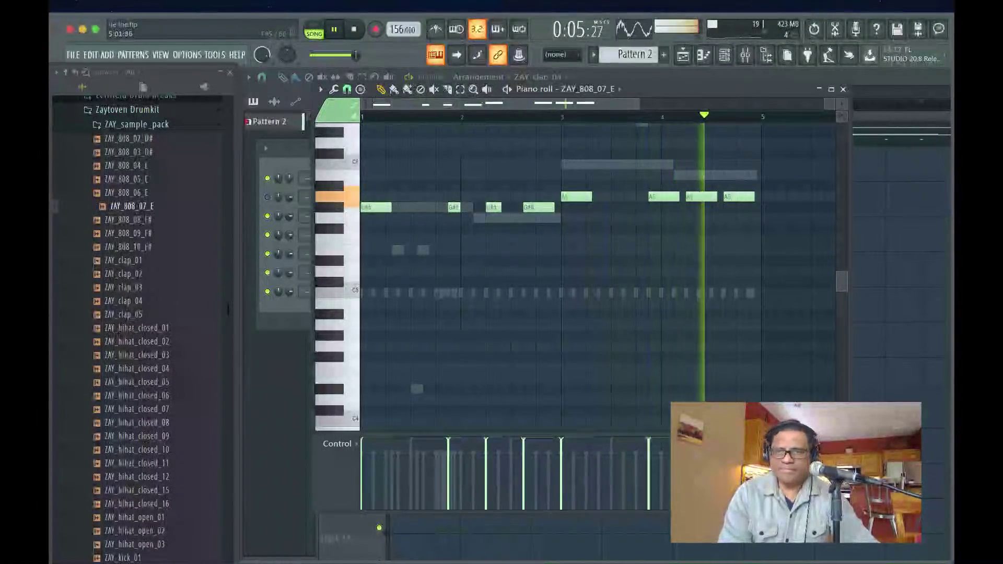
- Select all the 808 notes, extend each to reach the next one with legato, and play the song
{"action": "key", "text": "space"}
{"action": "key", "text": "ctrl+a"}
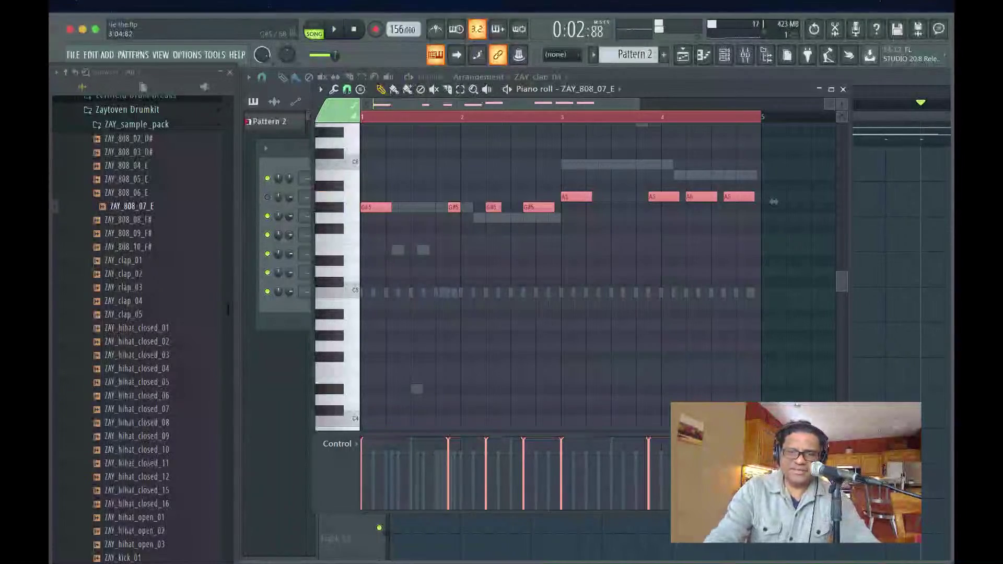
{"action": "key", "text": "ctrl+l"}
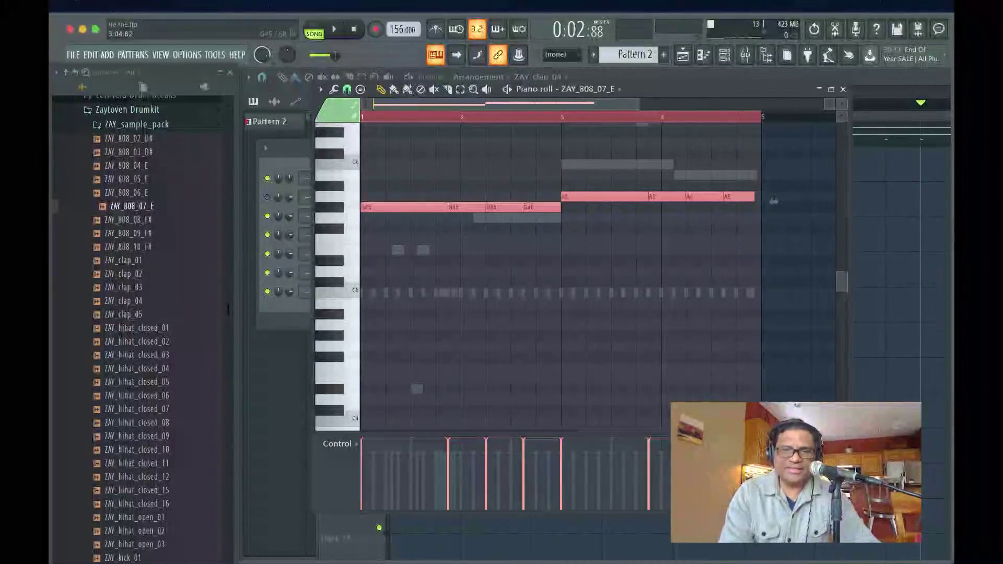
{"action": "key", "text": "space"}
{"action": "key", "text": "space"}
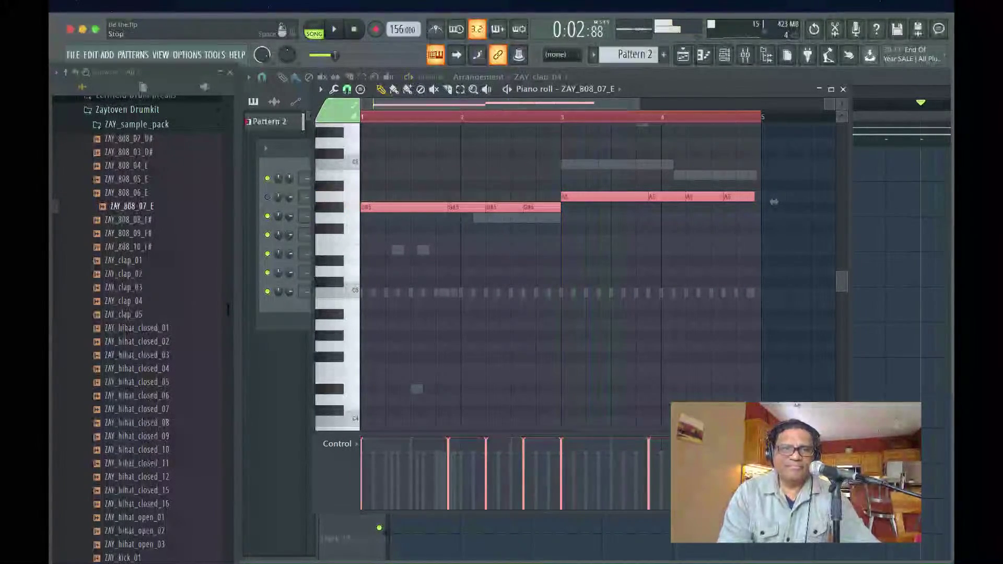
{"action": "key", "text": "space"}
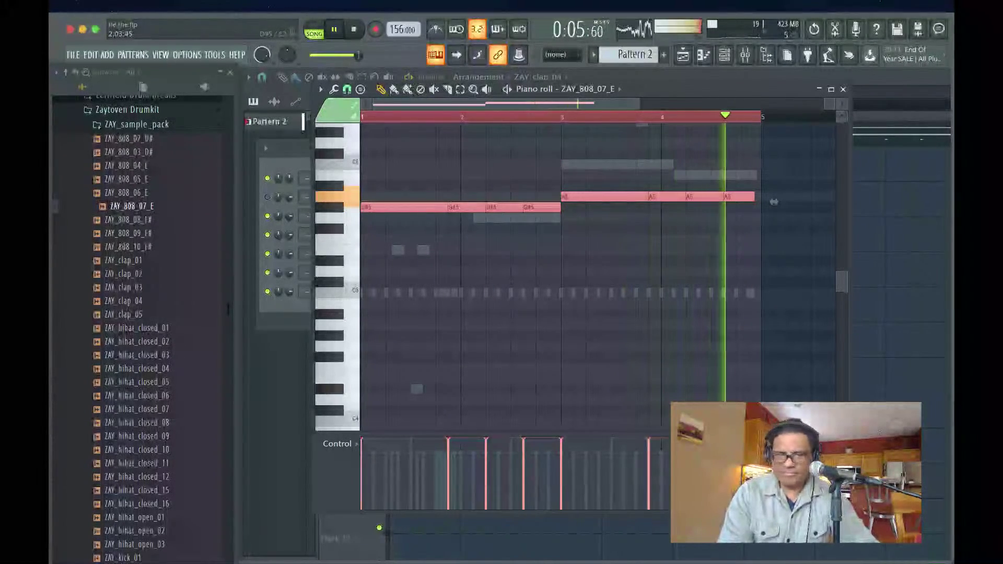
- Lower all the selected 808 notes one octave to G#4 and A4 and play the song
{"action": "key", "text": "space"}
{"action": "left_click_drag", "start_coordinate": [774, 202], "coordinate": [773, 330]}
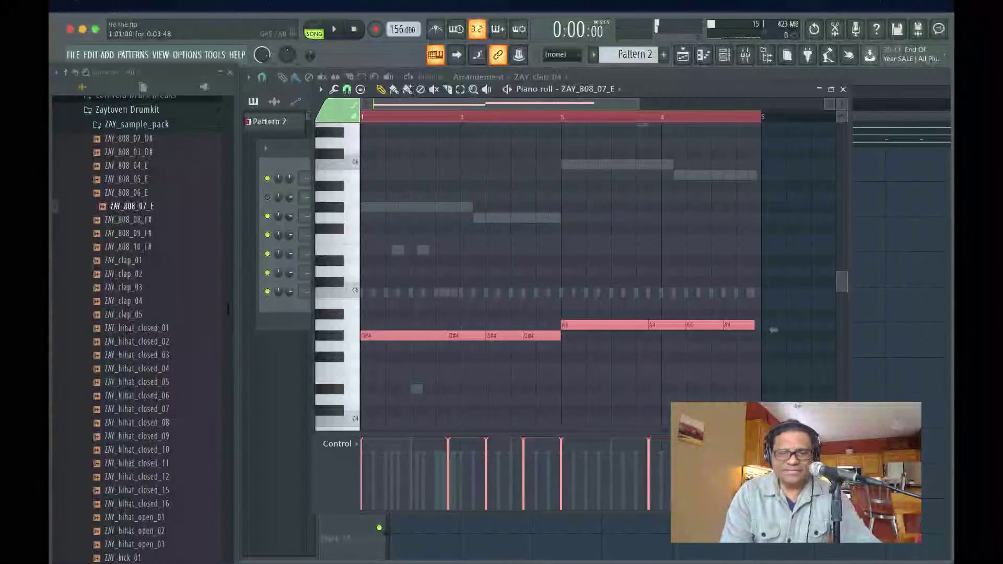
{"action": "key", "text": "space"}
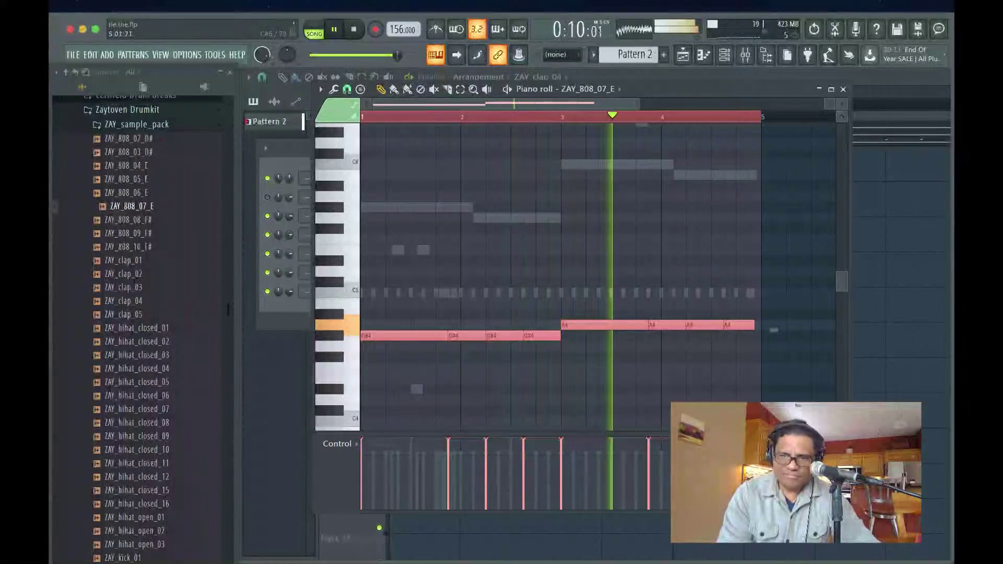
- Close the piano roll and the channel rack and stop playback
{"action": "left_click", "coordinate": [843, 89]}
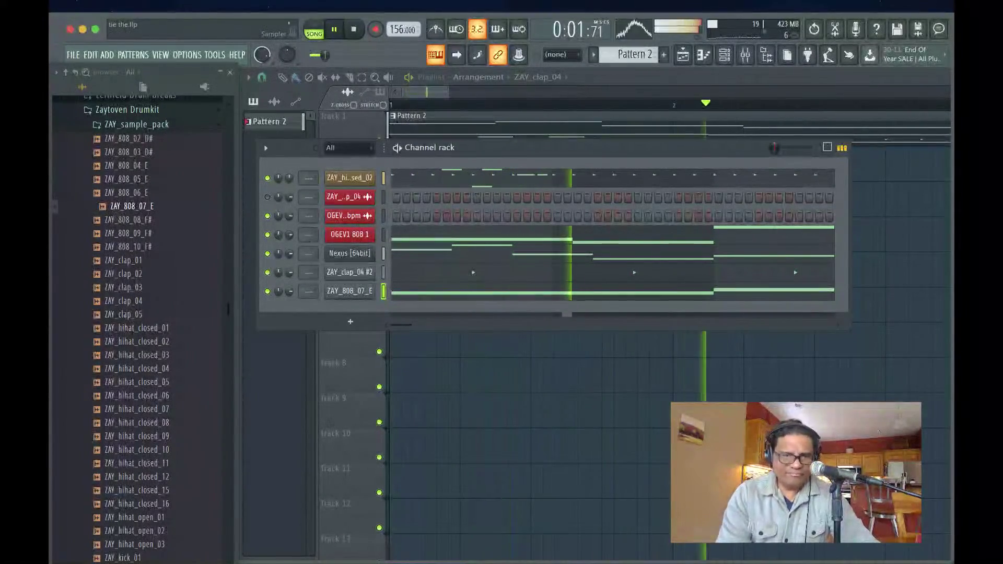
{"action": "key", "text": "F6"}
{"action": "key", "text": "F6"}
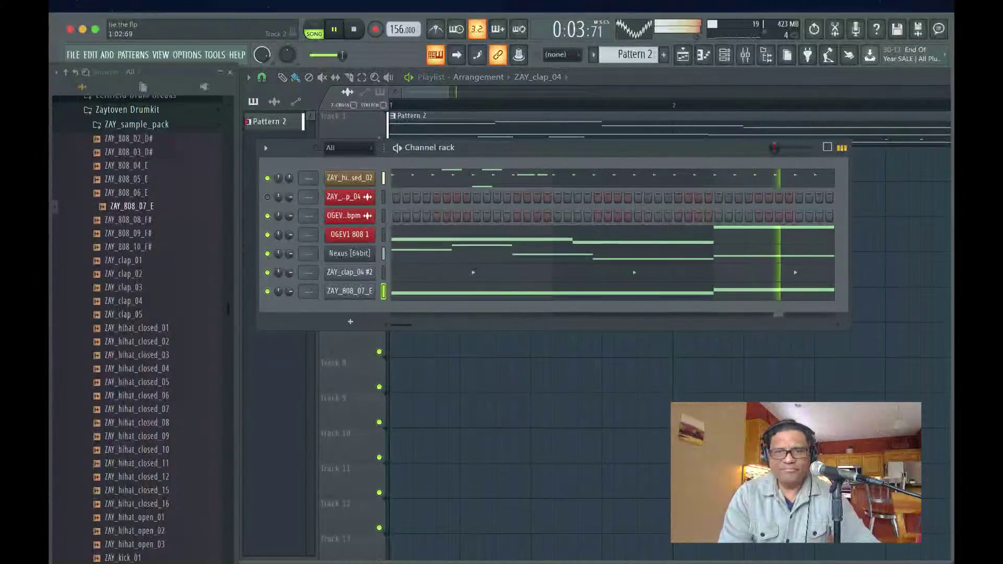
{"action": "key", "text": "F6"}
{"action": "key", "text": "space"}
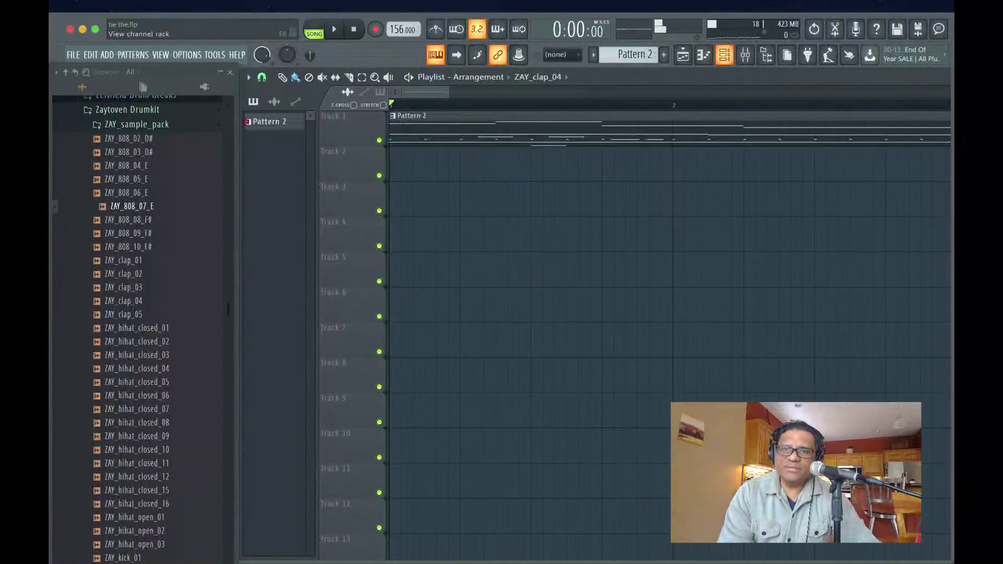
{"action": "key", "text": "F9"}
{"action": "key", "text": "F9"}
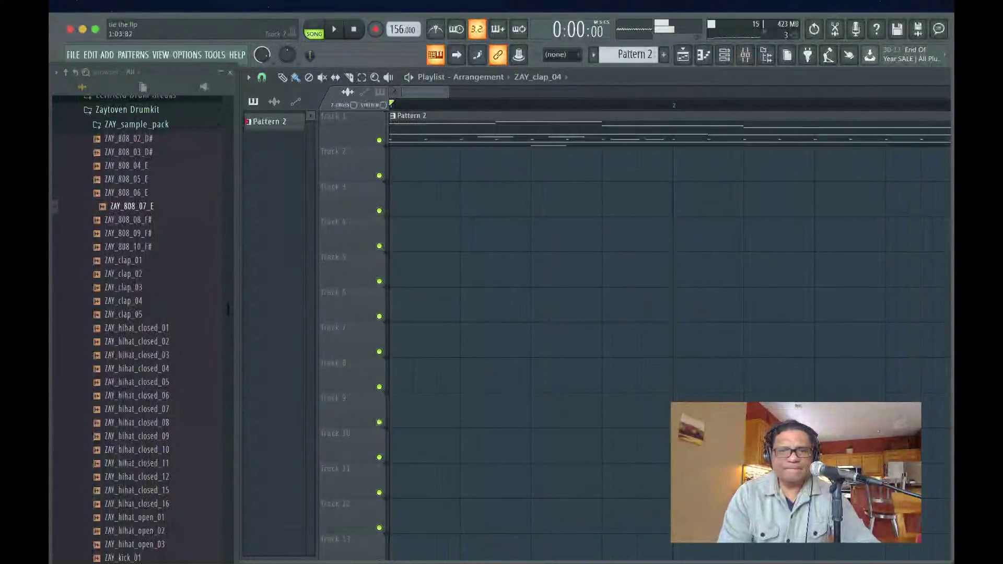
{"action": "key", "text": "F9"}
{"action": "key", "text": "F9"}
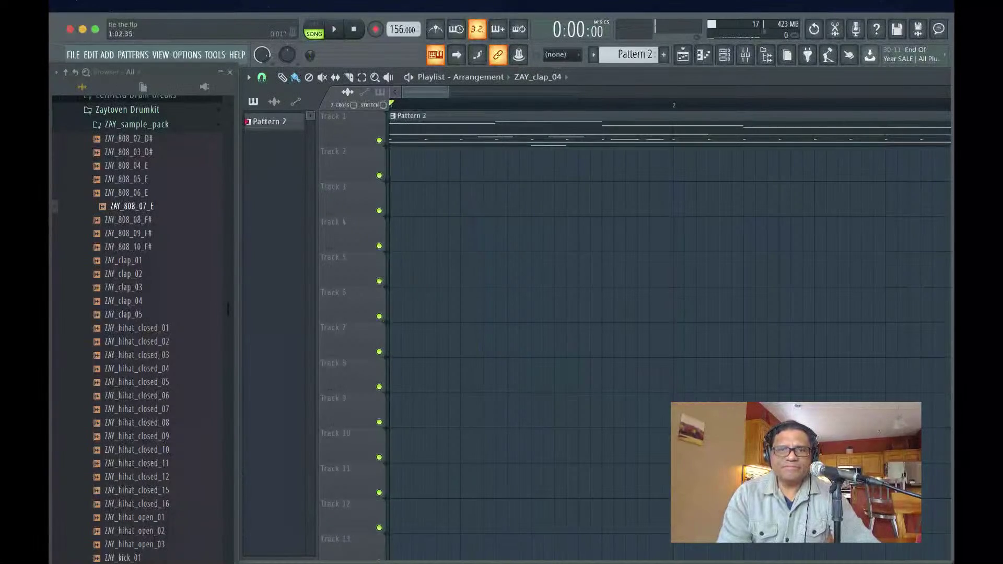
{"action": "scroll", "coordinate": [670, 261], "scroll_direction": "down", "scroll_amount": 6}
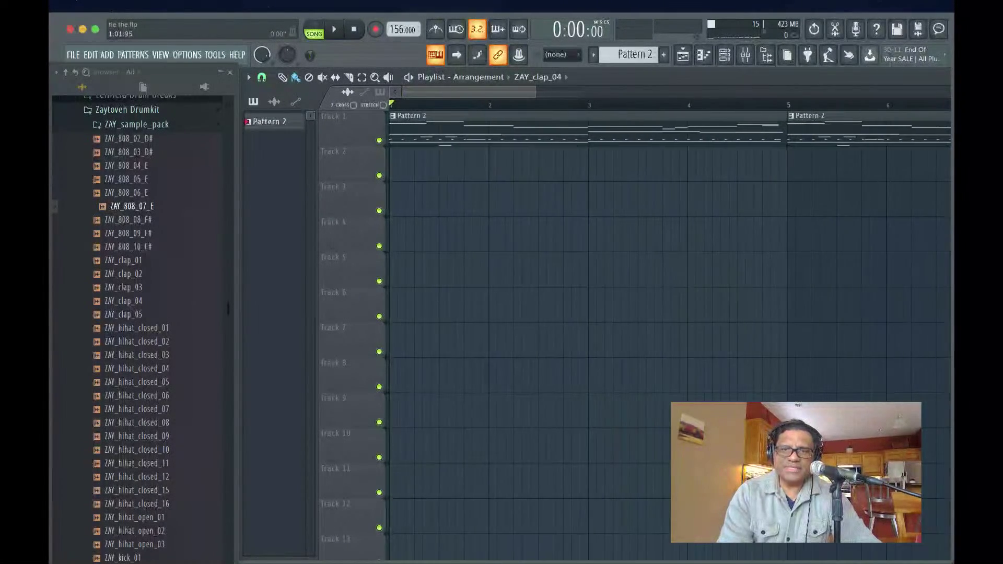
{"action": "scroll", "coordinate": [669, 334], "scroll_direction": "down", "scroll_amount": 1}
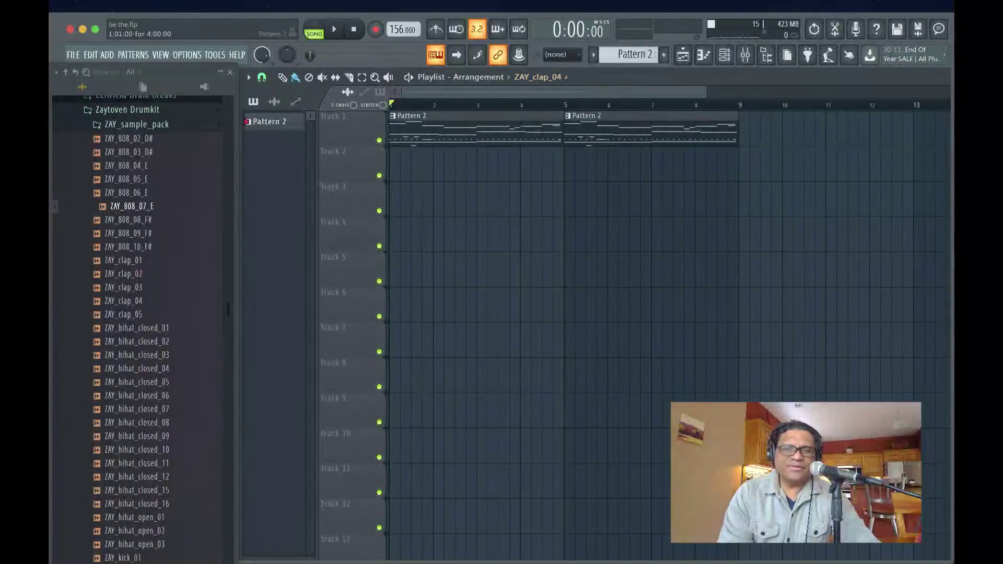
- Bring up the channel rack and delete the unused ZAY_clap_04 audio clip channel
{"action": "key", "text": "F6"}
{"action": "left_click_drag", "start_coordinate": [696, 144], "coordinate": [777, 142]}
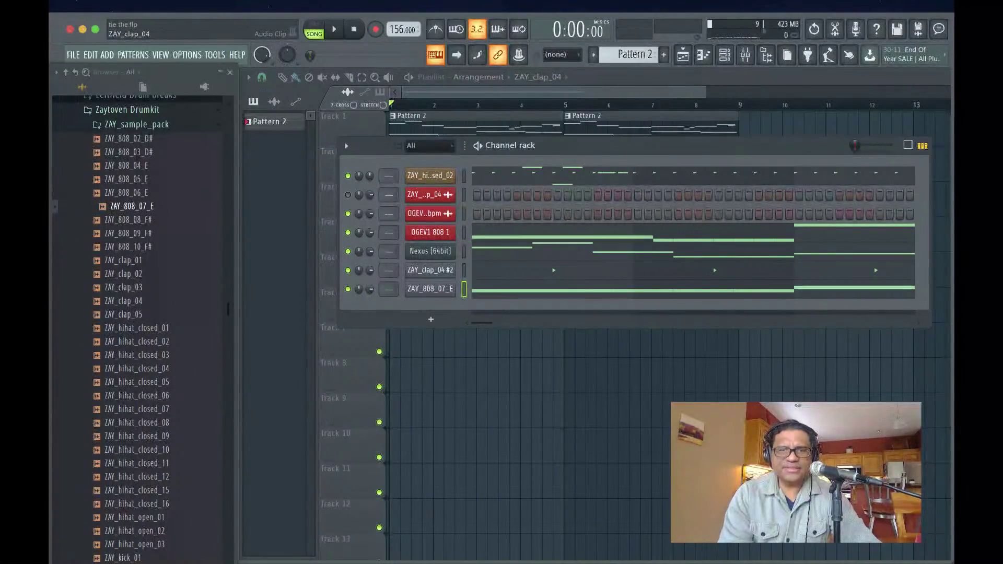
{"action": "right_click", "coordinate": [429, 194]}
{"action": "left_click", "coordinate": [475, 312]}
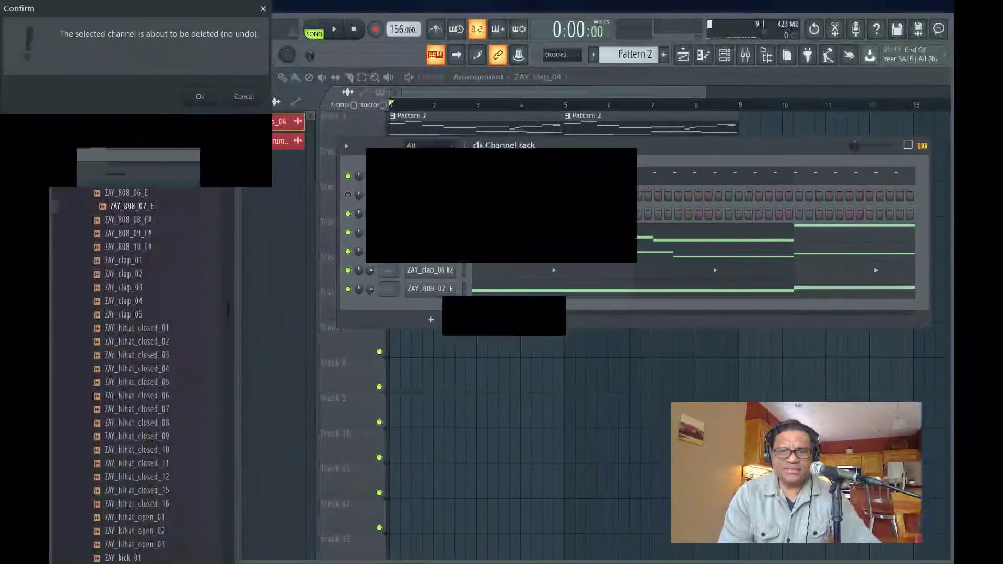
{"action": "key", "text": "Return"}
- Delete the OGEV1 Drumloop 2 144bpm and OGEV1 808 1 channels and play the song
{"action": "right_click", "coordinate": [450, 194]}
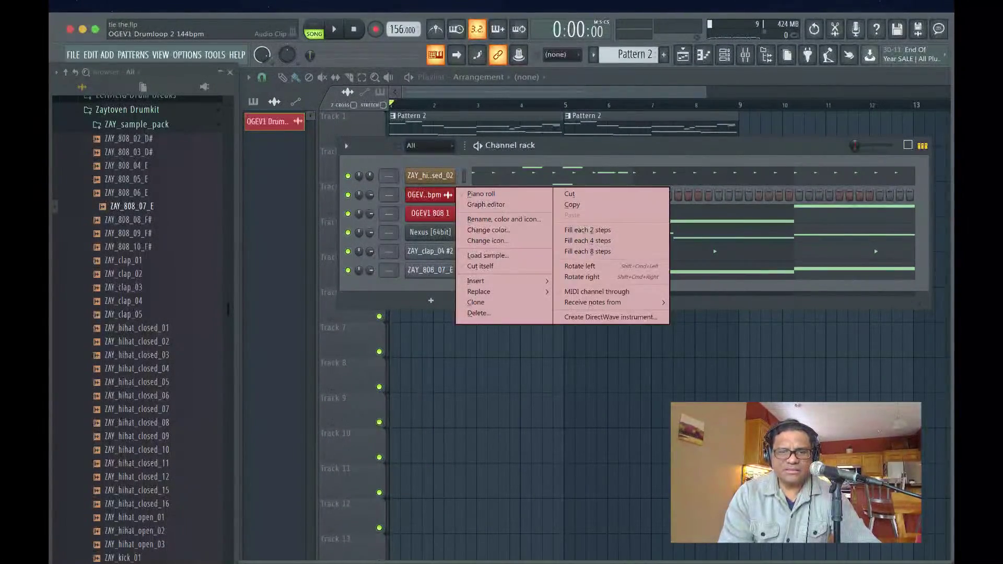
{"action": "left_click", "coordinate": [477, 312]}
{"action": "key", "text": "Return"}
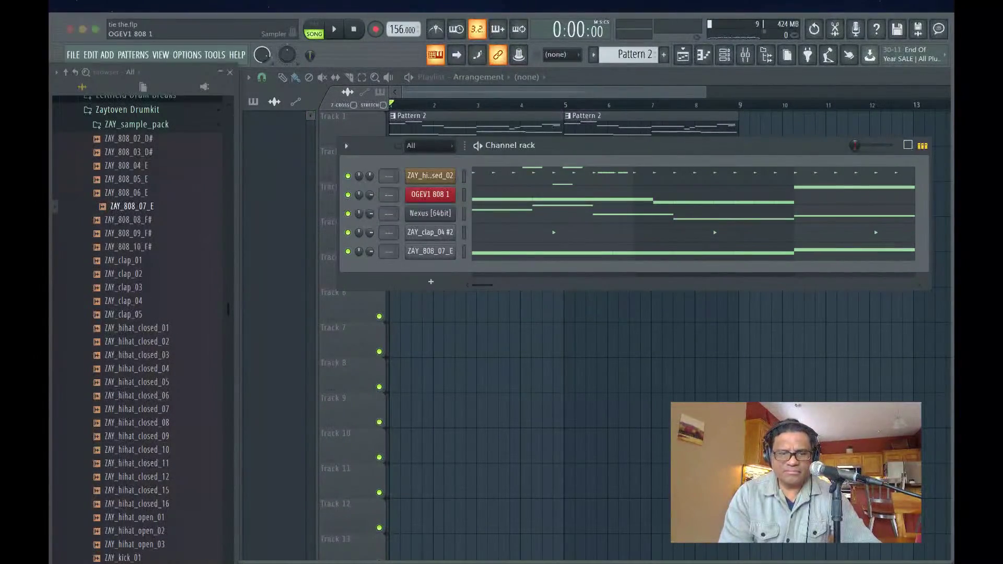
{"action": "right_click", "coordinate": [450, 192]}
{"action": "left_click", "coordinate": [475, 312]}
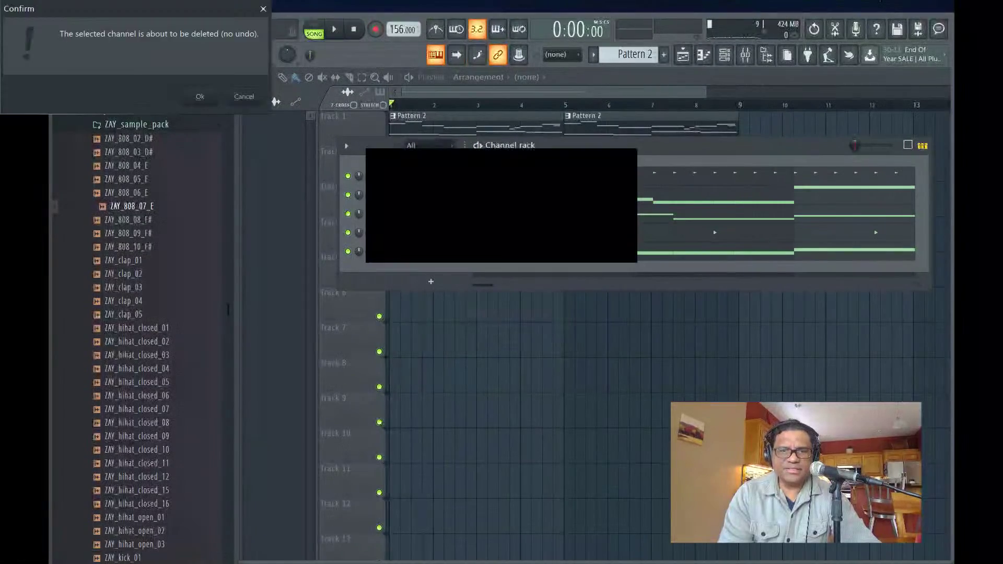
{"action": "key", "text": "Return"}
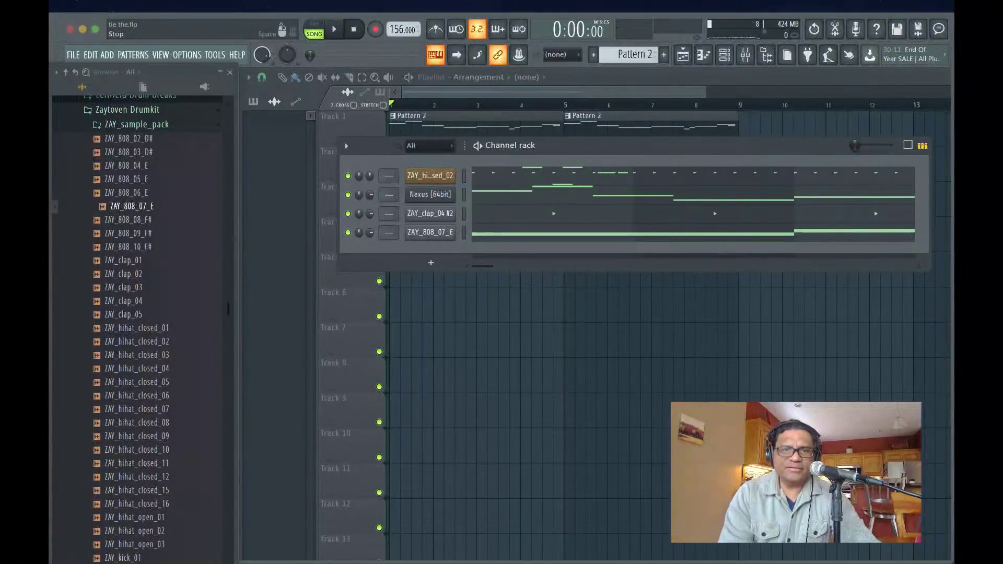
{"action": "key", "text": "space"}
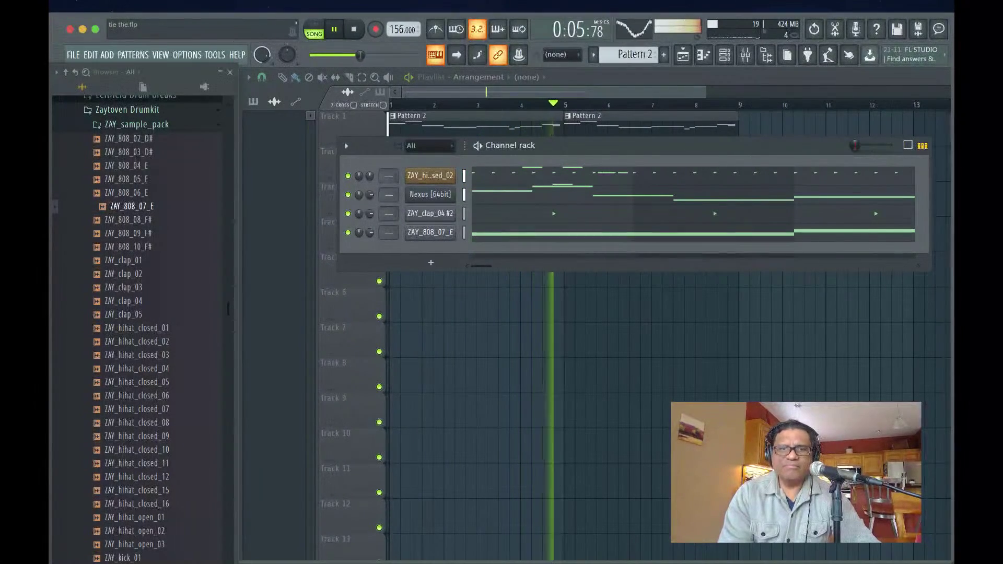
{"action": "key", "text": "space"}
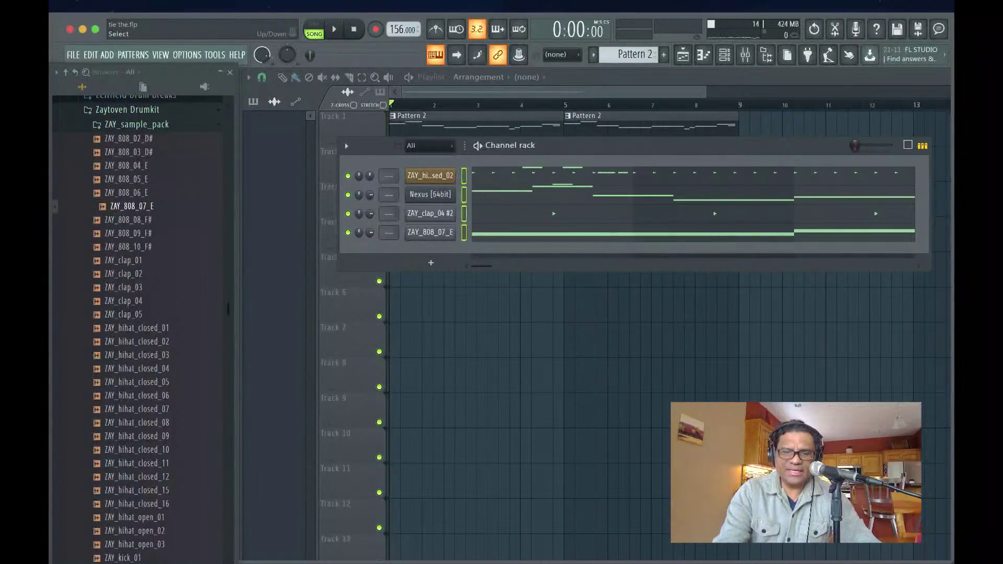
- Route the four selected channels to mixer tracks 1 to 4, hide the channel rack, and play the song with the mixer open
{"action": "key", "text": "F9"}
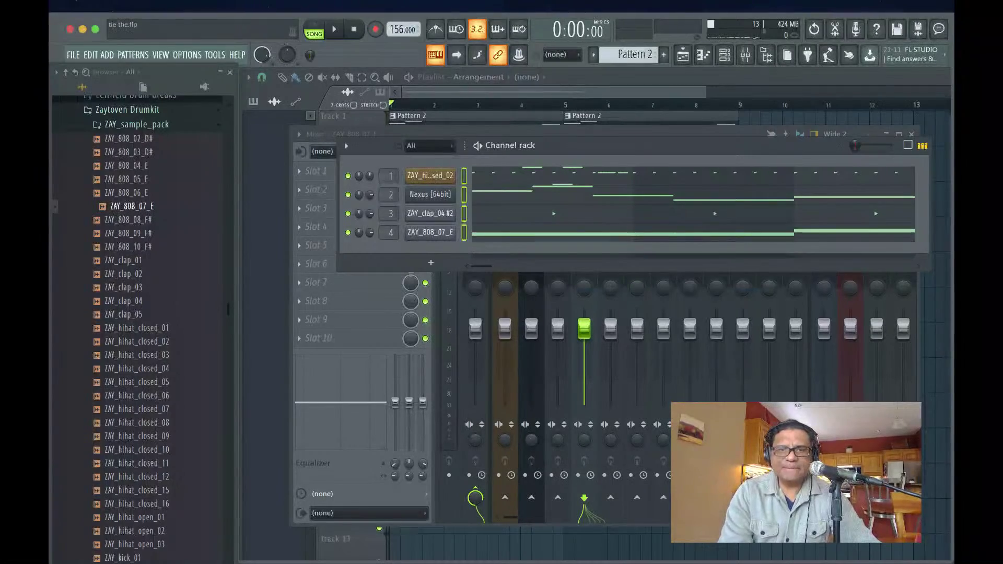
{"action": "key", "text": "F6"}
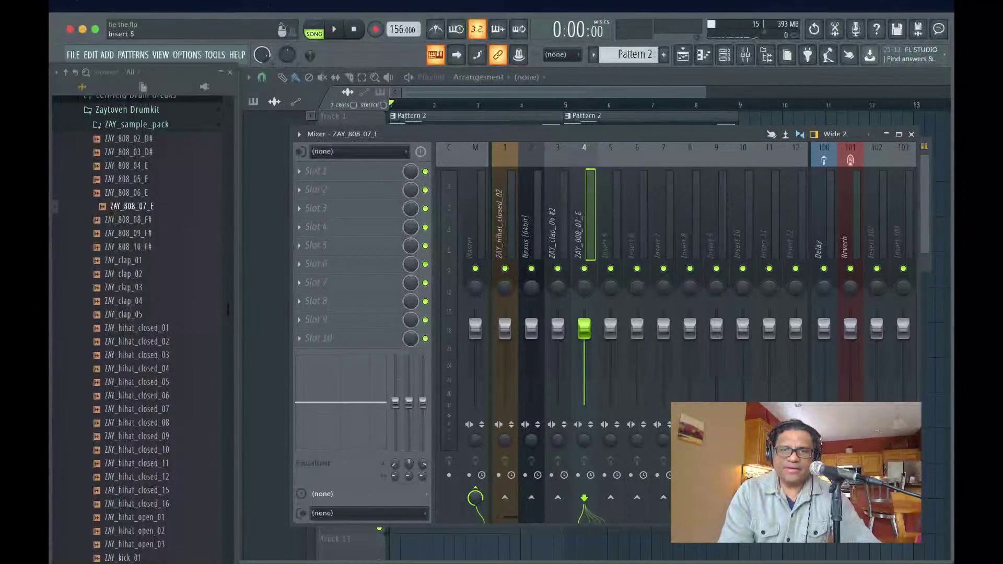
{"action": "key", "text": "space"}
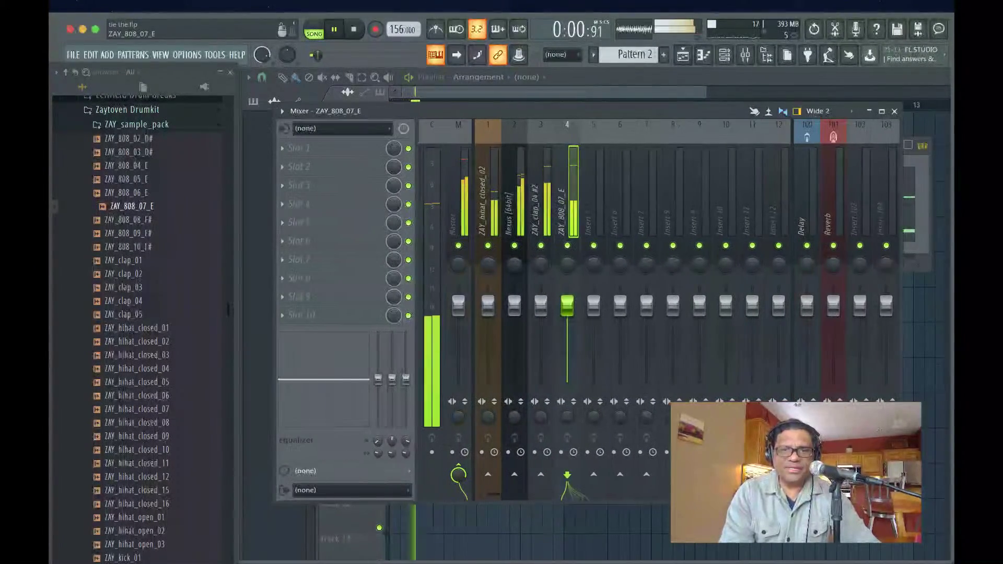
- Solo the ZAY_hihat_closed_02 mixer track, lower its volume slightly during playback, and stop the song
{"action": "key", "text": "space"}
{"action": "left_click", "coordinate": [488, 209]}
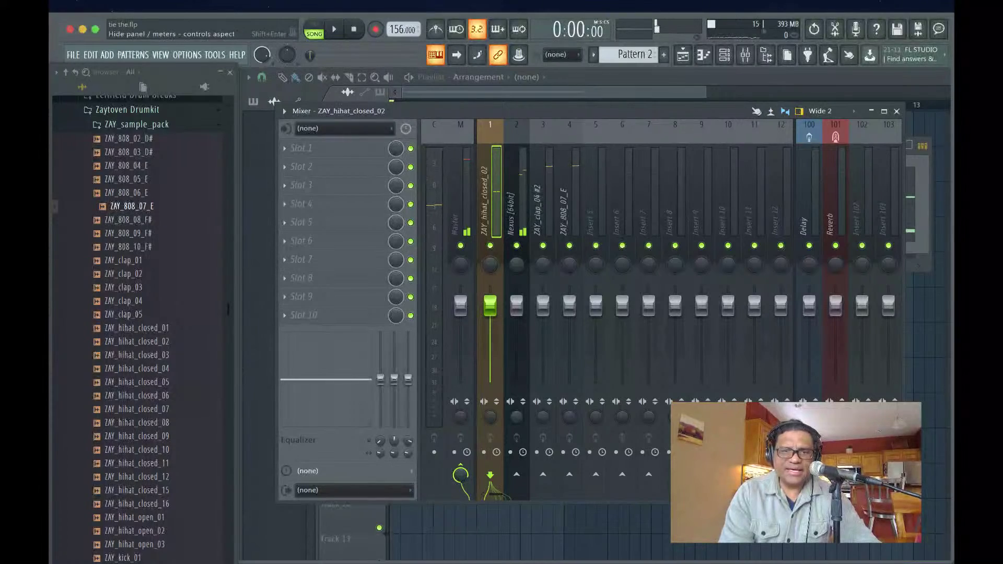
{"action": "key", "text": "space"}
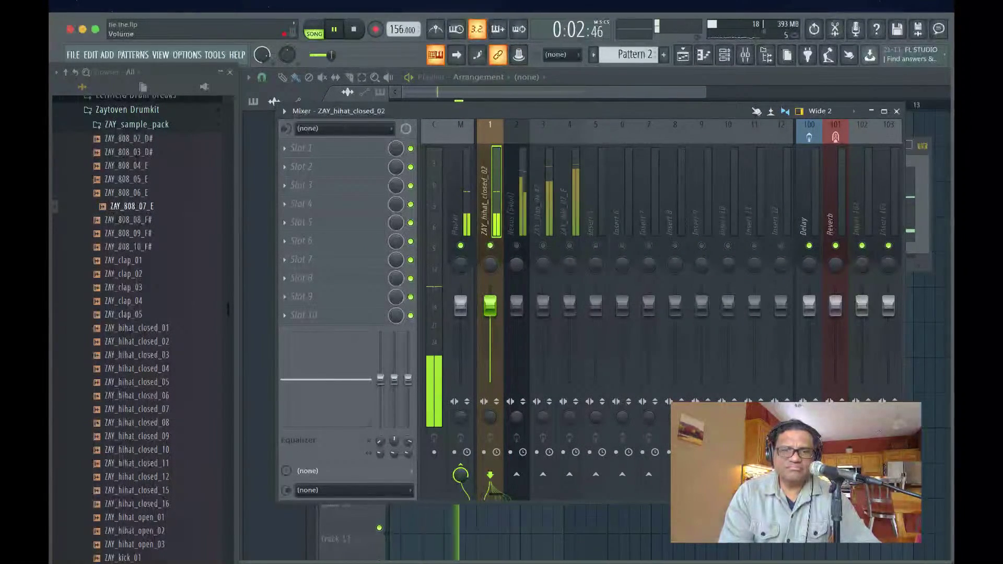
{"action": "left_click_drag", "start_coordinate": [490, 304], "coordinate": [490, 309]}
{"action": "key", "text": "space"}
- Solo the Nexus mixer track, lower its volume to about -3.2 dB during playback, and stop the song
{"action": "left_click", "coordinate": [516, 209]}
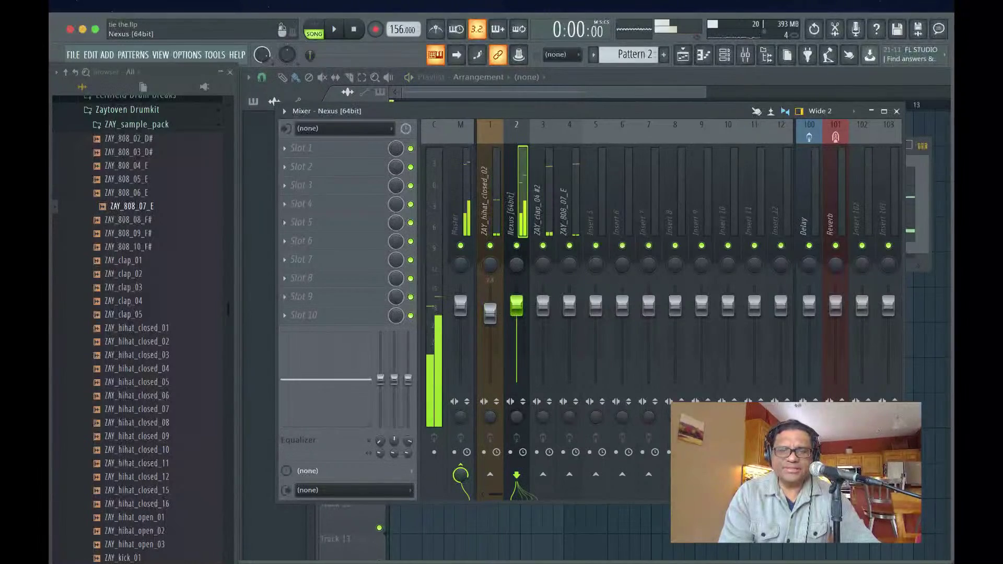
{"action": "key", "text": "space"}
{"action": "left_click_drag", "start_coordinate": [515, 305], "coordinate": [516, 315]}
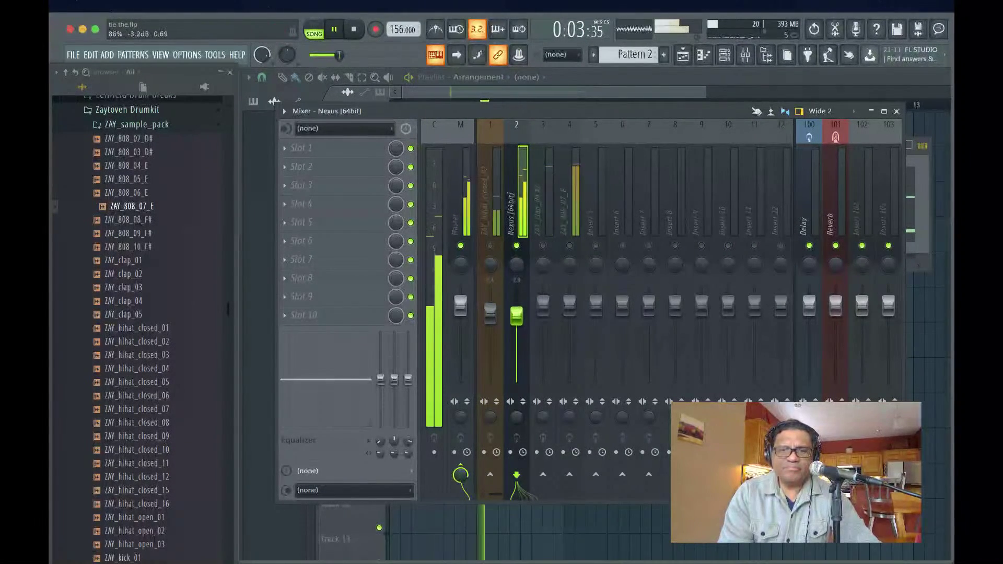
{"action": "key", "text": "space"}
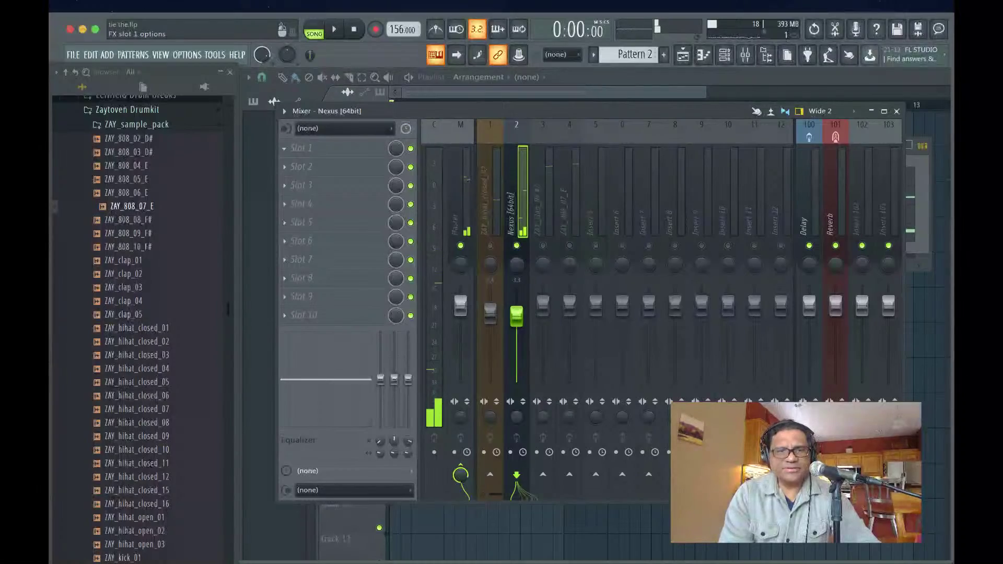
- Load Fruity Parametric EQ 2 in the Nexus track's first slot and cut the lows with a steep band 1 at about 441 Hz
{"action": "left_click", "coordinate": [285, 148]}
{"action": "left_click", "coordinate": [455, 373]}
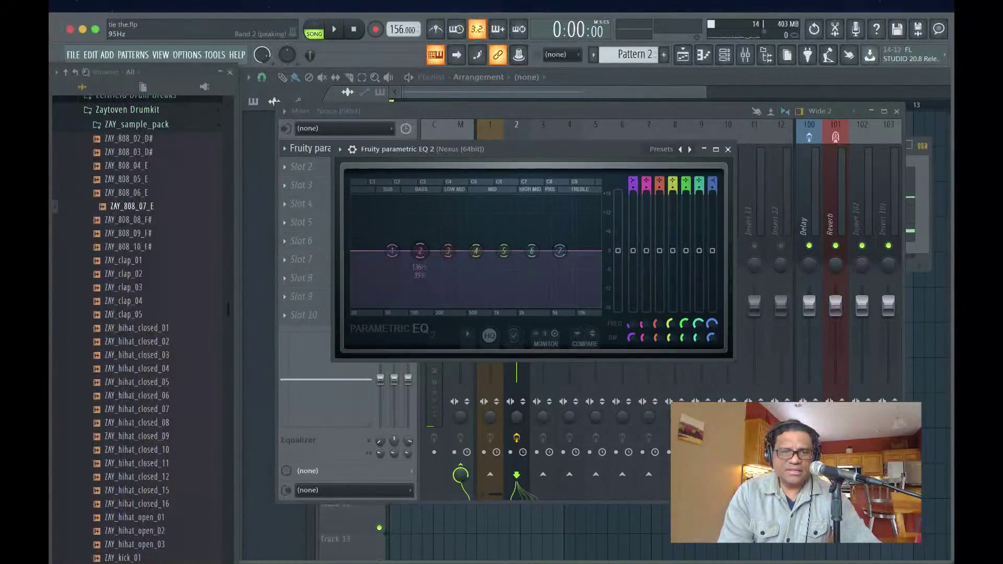
{"action": "left_click_drag", "start_coordinate": [392, 251], "coordinate": [431, 303]}
{"action": "key", "text": "space"}
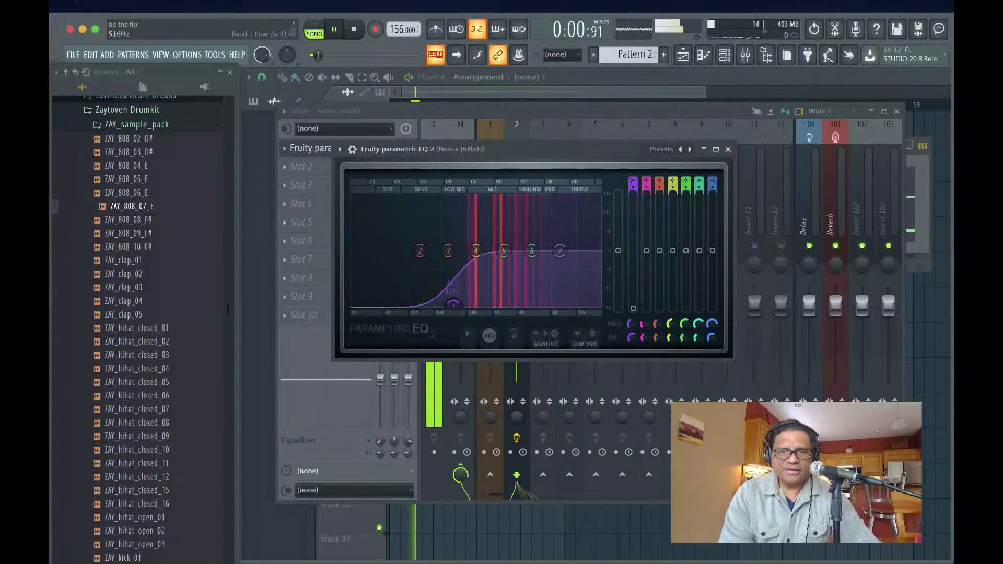
{"action": "left_click_drag", "start_coordinate": [471, 304], "coordinate": [469, 304]}
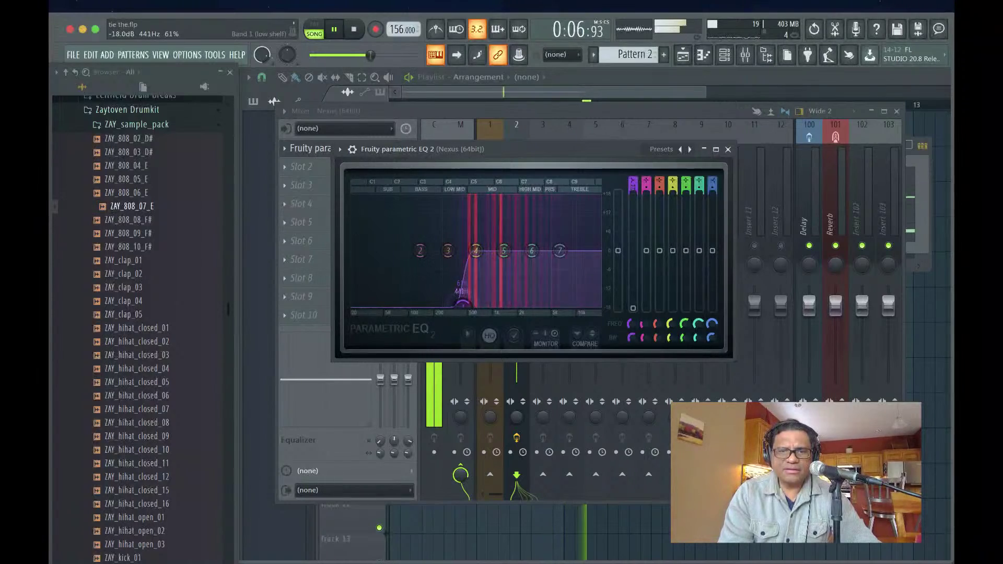
- Lower band 5 of the Nexus EQ to dip the mids and close the EQ window
{"action": "left_click_drag", "start_coordinate": [503, 251], "coordinate": [504, 259]}
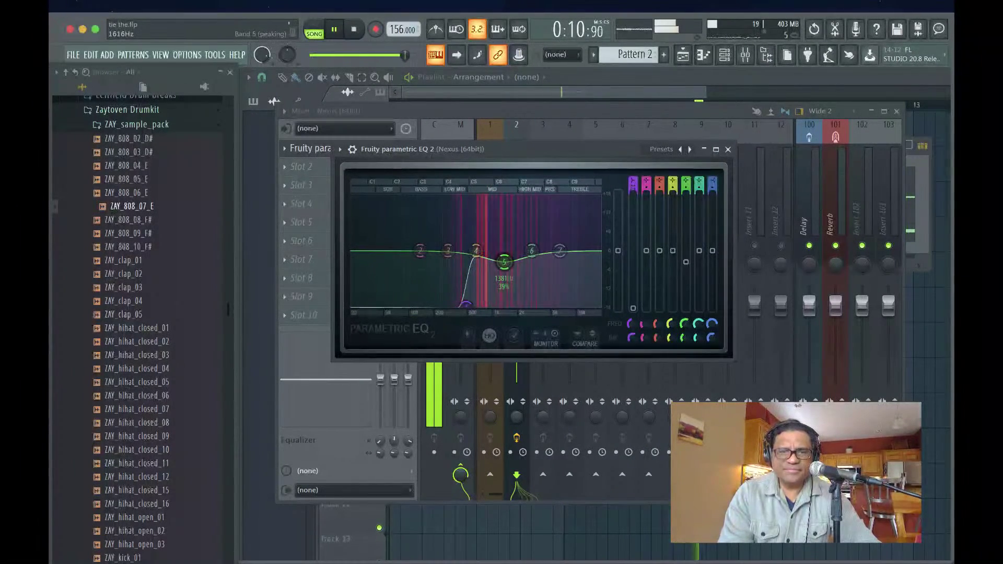
{"action": "left_click_drag", "start_coordinate": [492, 270], "coordinate": [495, 270]}
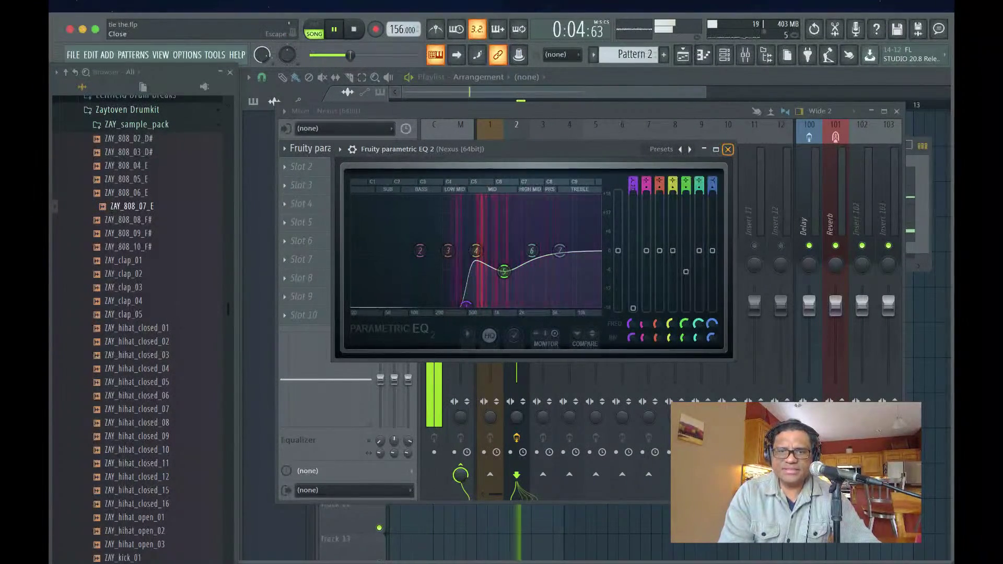
{"action": "left_click", "coordinate": [727, 150]}
- Send the Nexus track to the Delay and Reverb tracks and unsolo it with its volume at about -4.8 dB
{"action": "left_click_drag", "start_coordinate": [835, 474], "coordinate": [835, 446]}
{"action": "left_click_drag", "start_coordinate": [380, 55], "coordinate": [389, 55]}
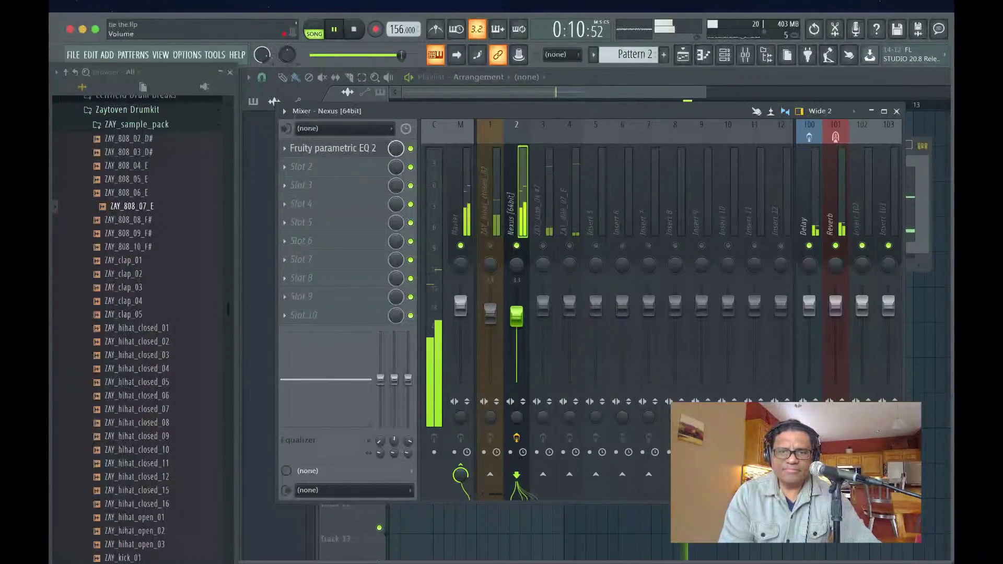
{"action": "key", "text": "s"}
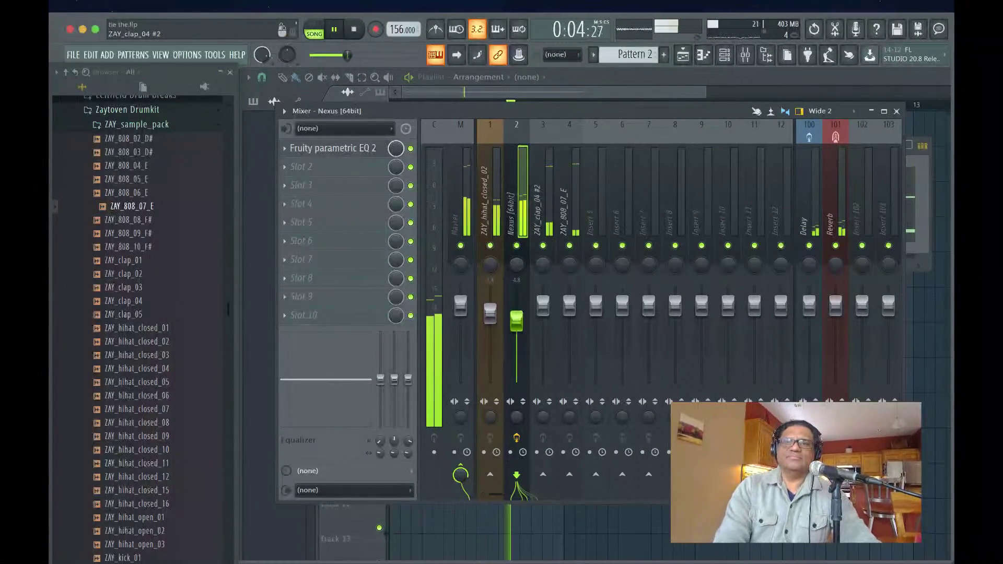
{"action": "left_click_drag", "start_coordinate": [346, 54], "coordinate": [364, 55]}
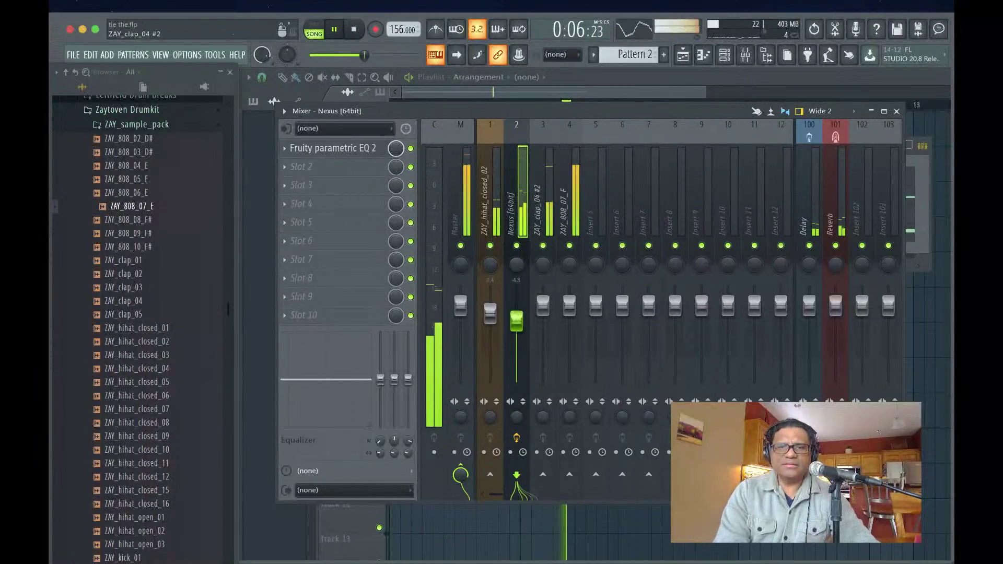
- Lower the ZAY_hihat_closed_02 track's volume to about -5.8 dB against the full mix and stop playback
{"action": "left_click", "coordinate": [489, 209]}
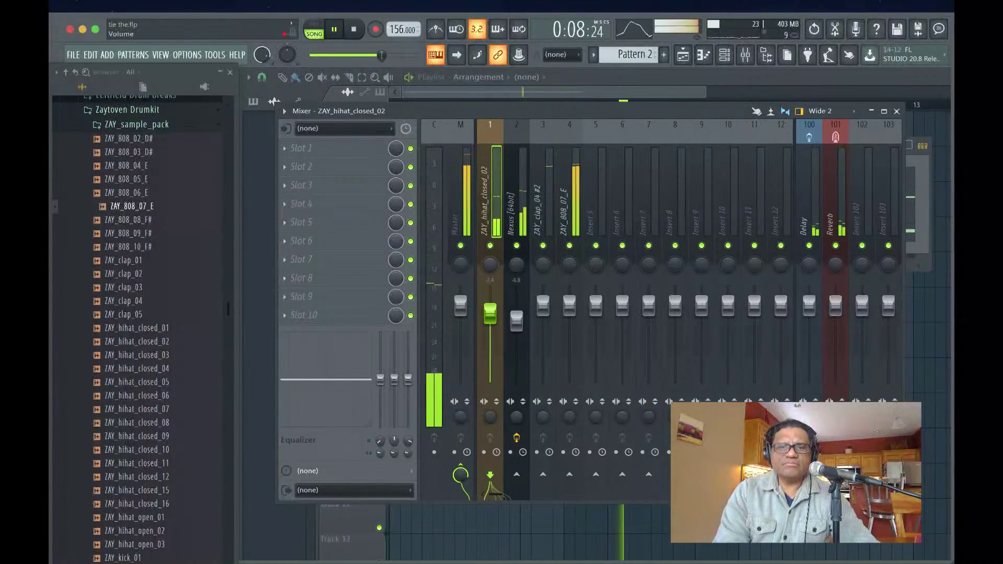
{"action": "left_click_drag", "start_coordinate": [490, 314], "coordinate": [490, 324]}
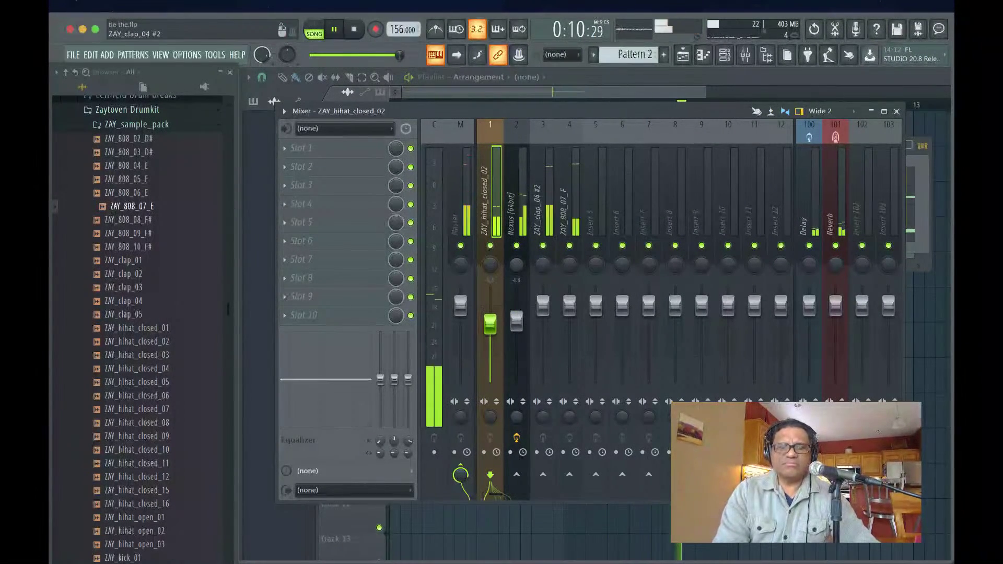
{"action": "left_click_drag", "start_coordinate": [399, 55], "coordinate": [403, 54]}
{"action": "key", "text": "space"}
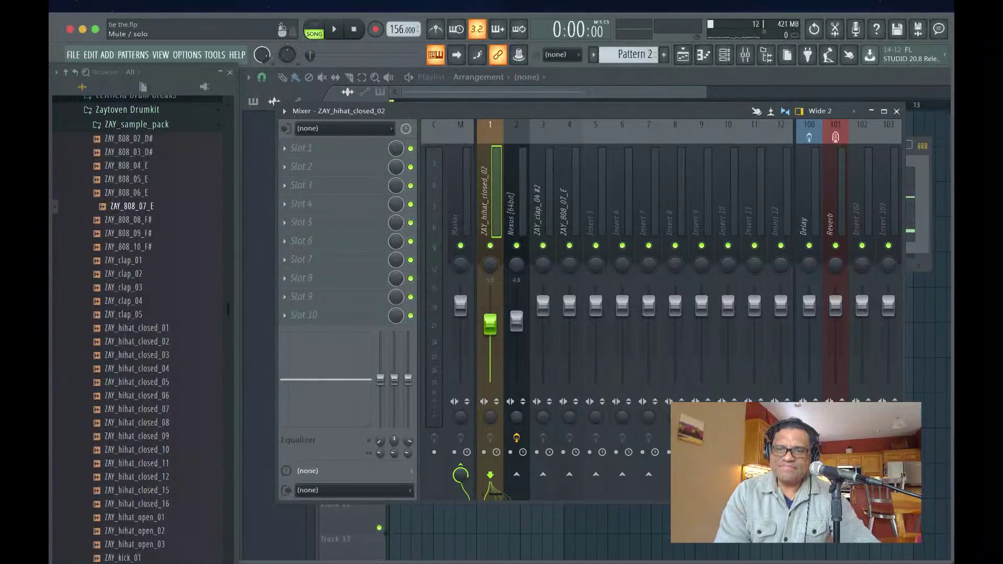
- Play the song, audition the ZAY_clap_04 #2 mixer track in solo, and unsolo it
{"action": "left_click_drag", "start_coordinate": [622, 110], "coordinate": [558, 88]}
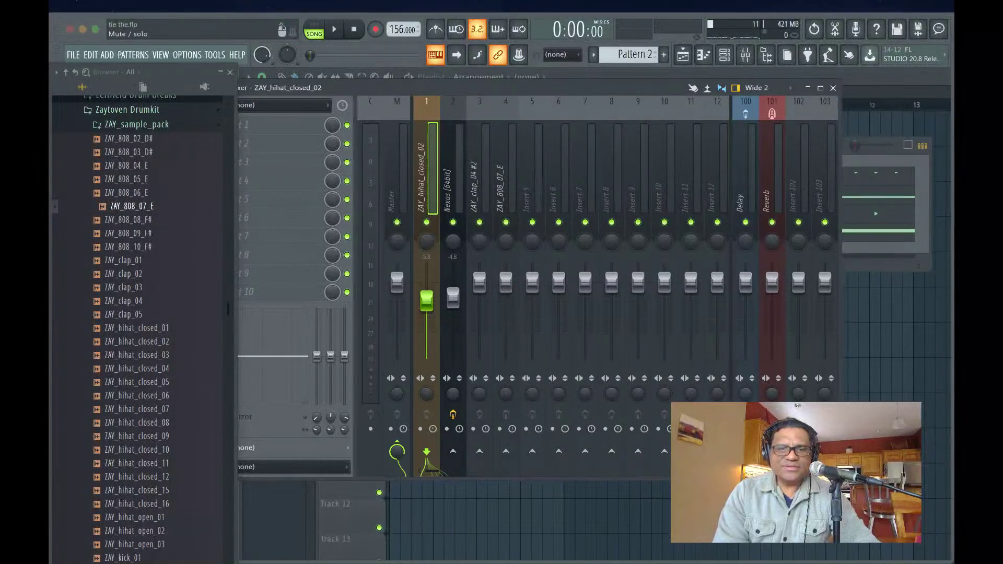
{"action": "key", "text": "space"}
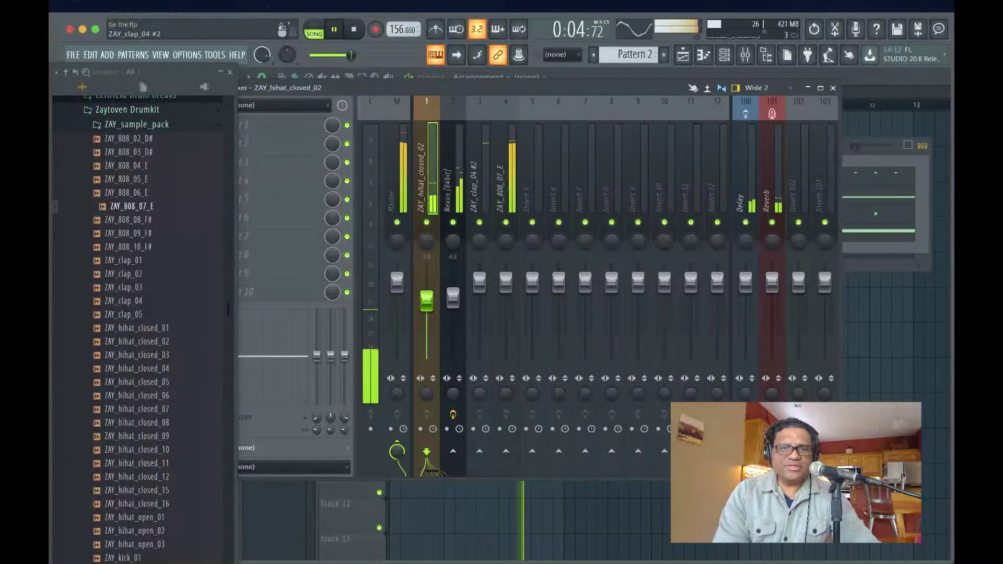
{"action": "left_click", "coordinate": [479, 172]}
{"action": "key", "text": "s"}
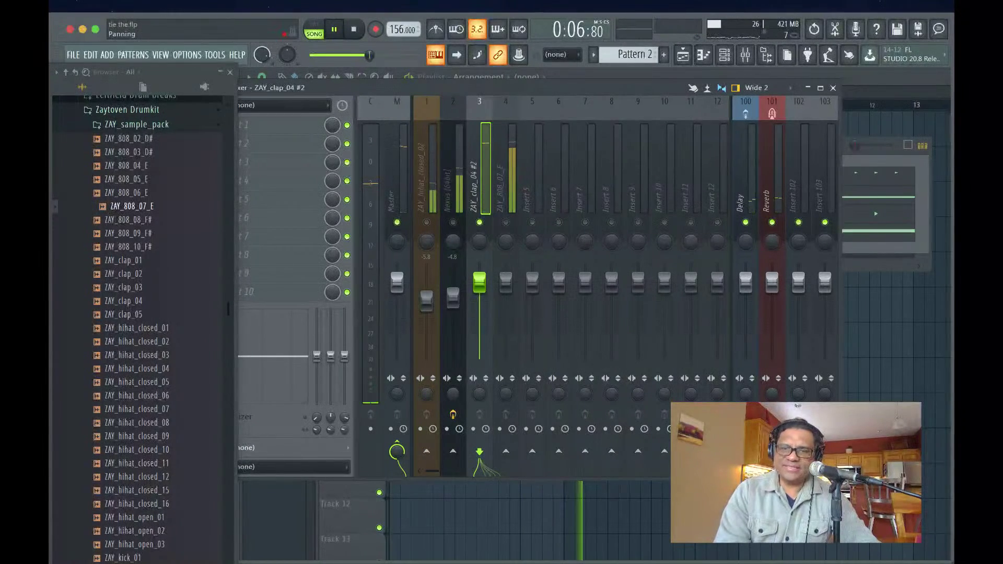
{"action": "left_click_drag", "start_coordinate": [377, 55], "coordinate": [403, 55]}
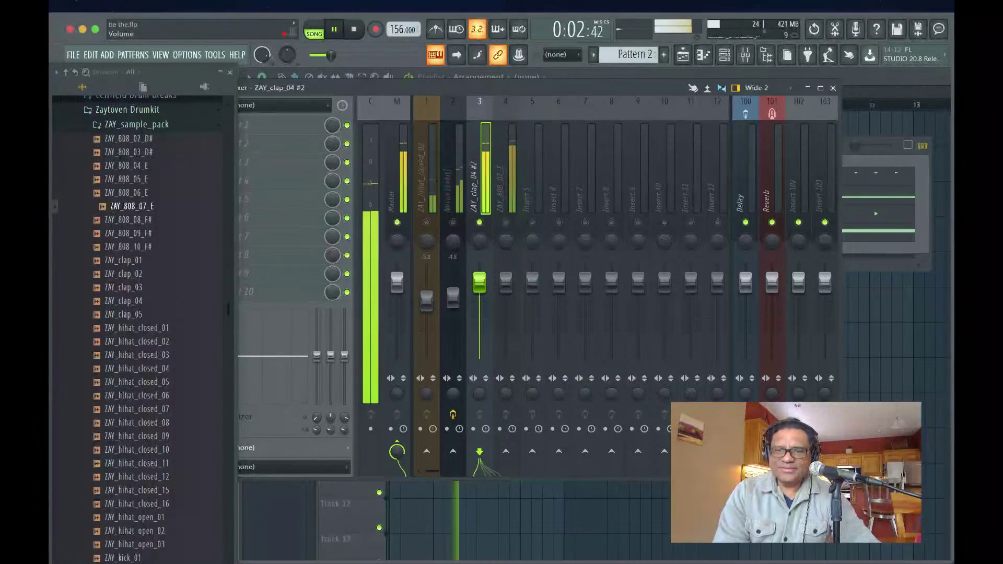
{"action": "left_click_drag", "start_coordinate": [335, 55], "coordinate": [401, 55]}
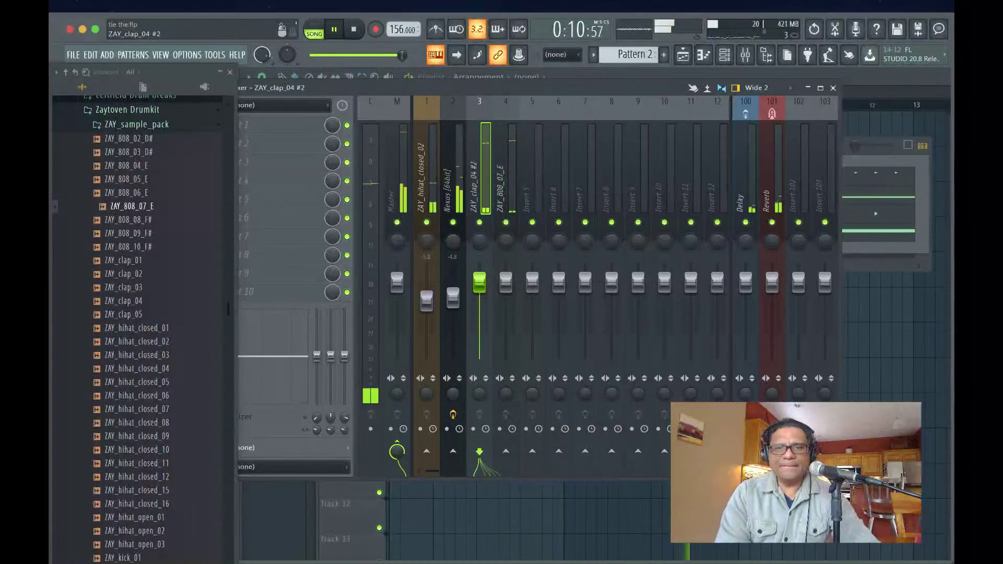
{"action": "key", "text": "s"}
- Solo the ZAY_808_07_E mixer track and load Fruity Parametric EQ 2 in its first slot
{"action": "key", "text": "Right"}
{"action": "key", "text": "s"}
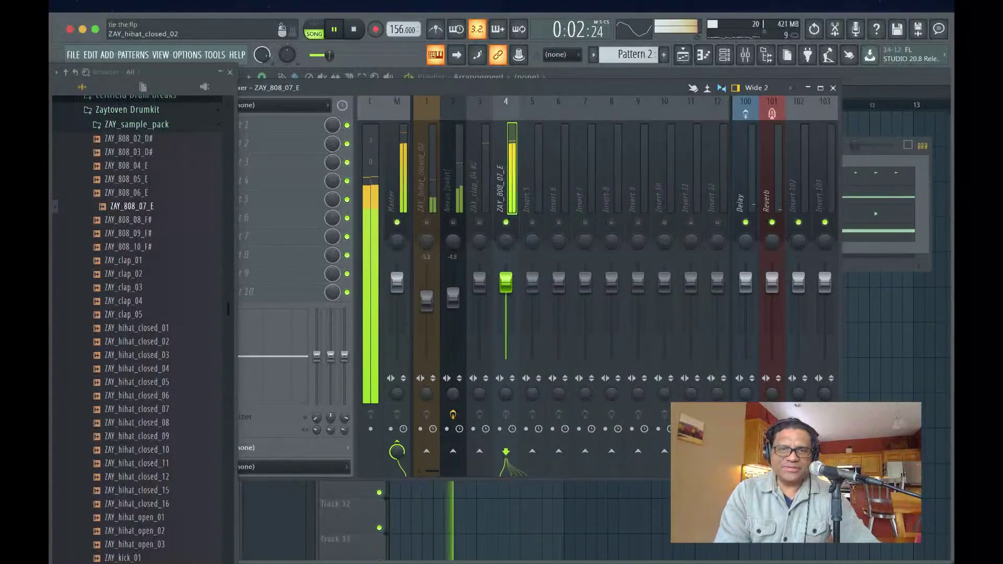
{"action": "left_click_drag", "start_coordinate": [426, 87], "coordinate": [521, 87]}
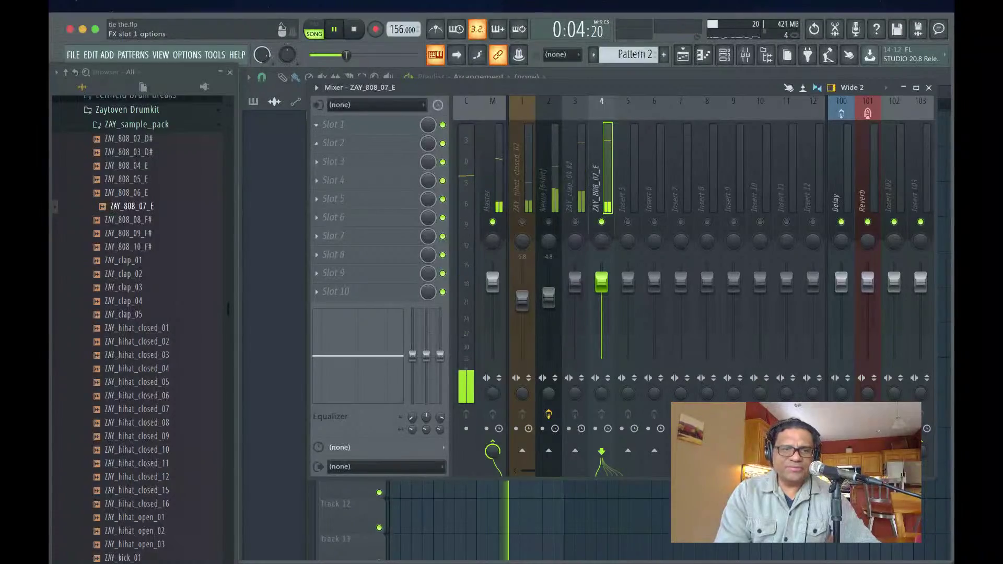
{"action": "left_click", "coordinate": [316, 124]}
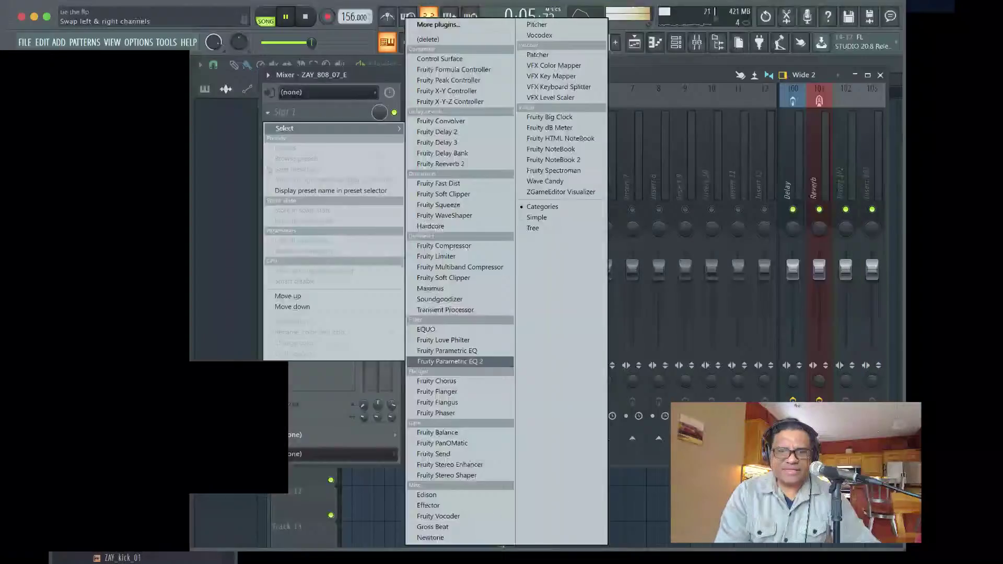
{"action": "left_click", "coordinate": [499, 374]}
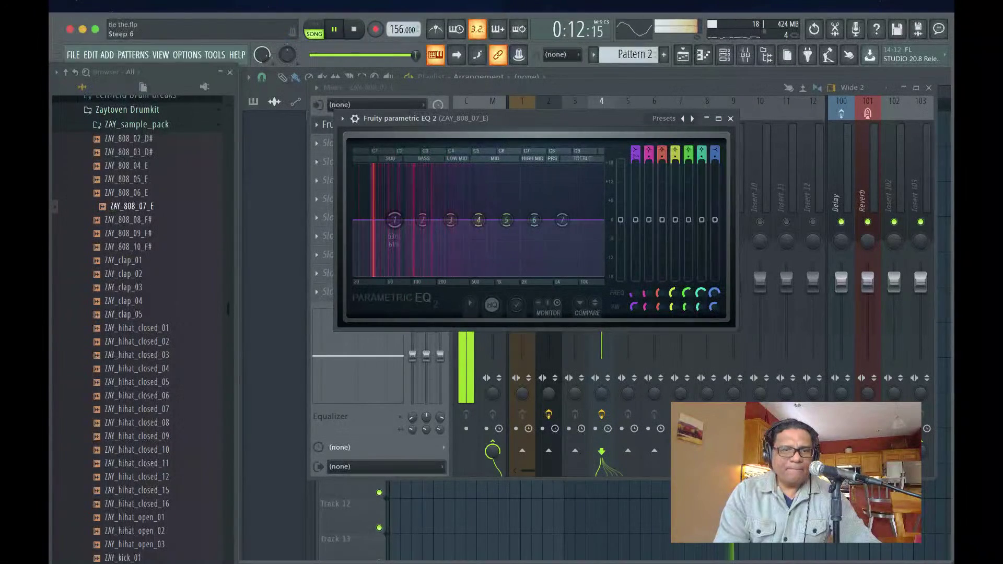
- Boost the 808's EQ band 2 by about 7.4 dB near 105 Hz, slightly cut band 1 below it, and lower the track's volume slightly
{"action": "left_click_drag", "start_coordinate": [394, 220], "coordinate": [410, 237]}
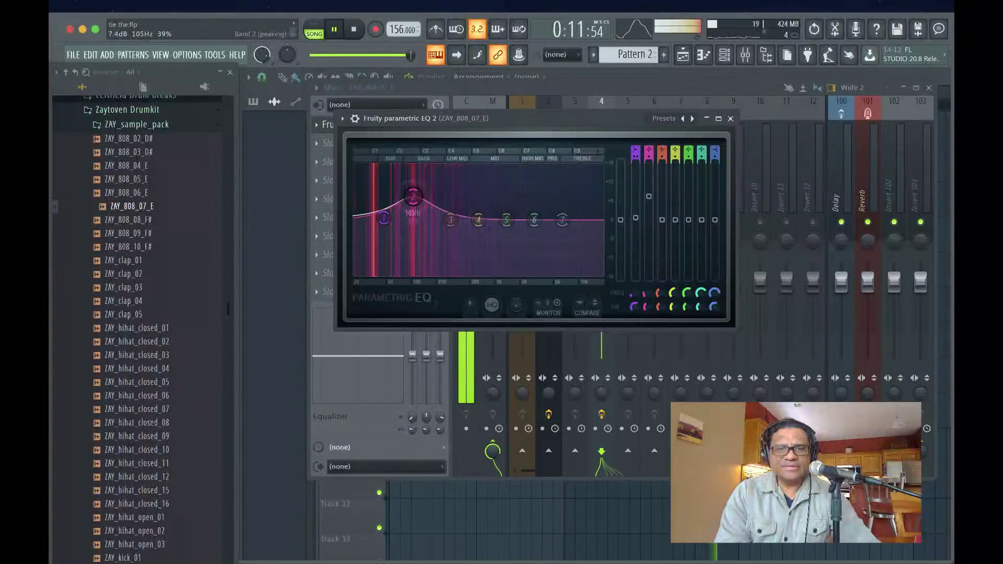
{"action": "mouse_move", "coordinate": [384, 217]}
{"action": "left_mouse_down"}
{"action": "mouse_move", "coordinate": [368, 235]}
{"action": "mouse_move", "coordinate": [373, 223]}
{"action": "left_mouse_up"}
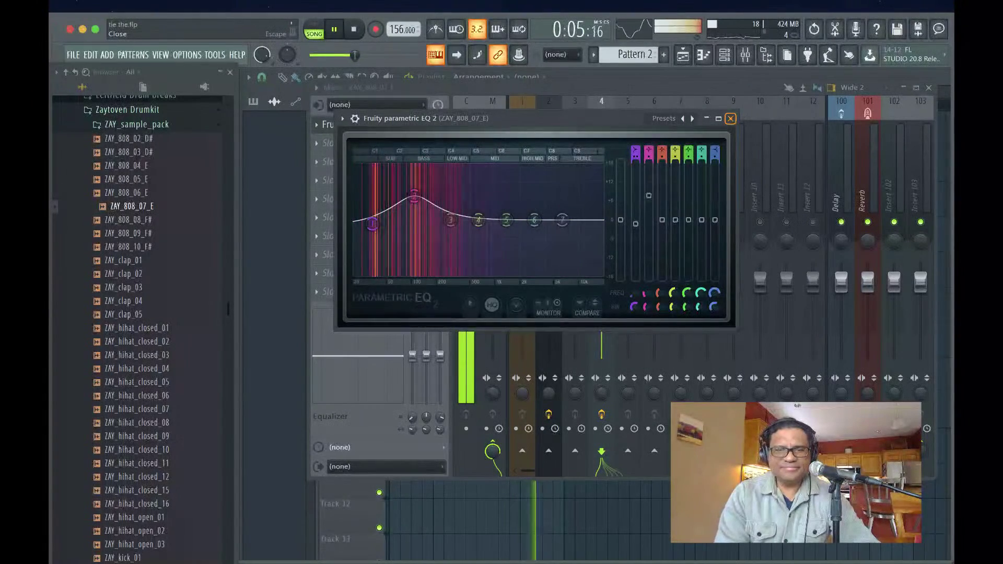
{"action": "left_click", "coordinate": [729, 118]}
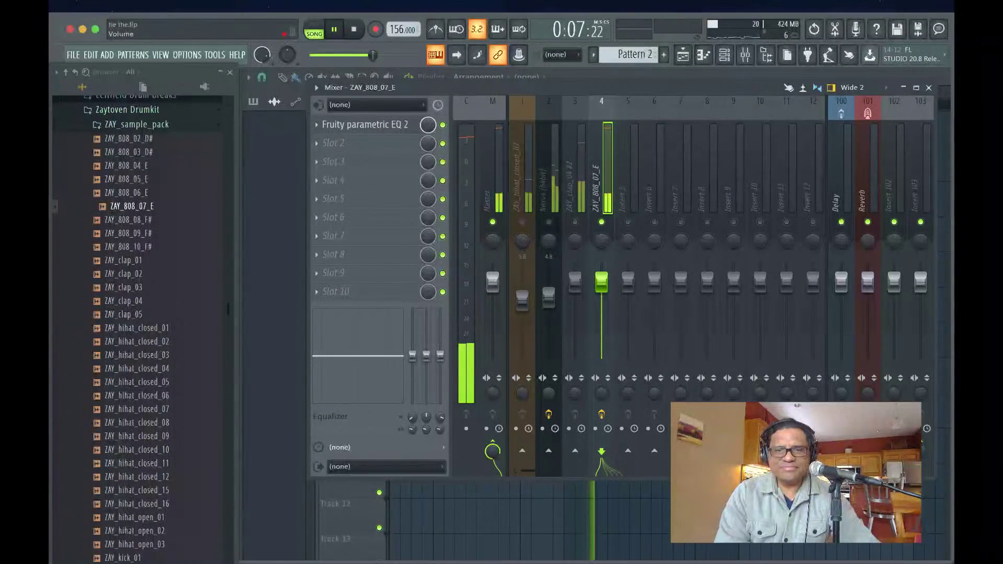
{"action": "left_click_drag", "start_coordinate": [601, 282], "coordinate": [601, 285]}
- Add Fruity Fast Dist to the 808 track's second slot, reduce its mix level, and set the slot's effect level to about 62%
{"action": "left_click", "coordinate": [317, 143]}
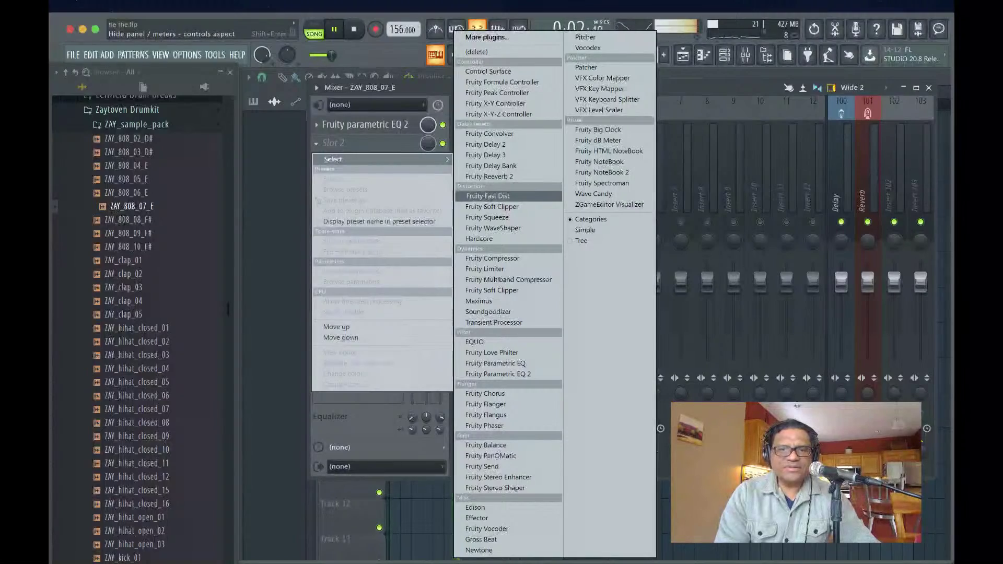
{"action": "left_click", "coordinate": [487, 196]}
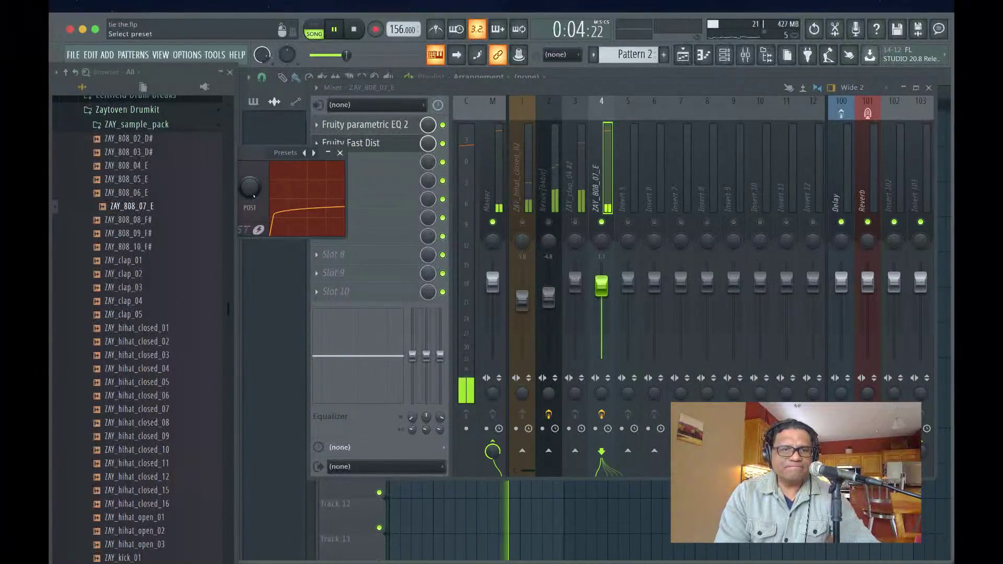
{"action": "left_click_drag", "start_coordinate": [335, 138], "coordinate": [376, 136]}
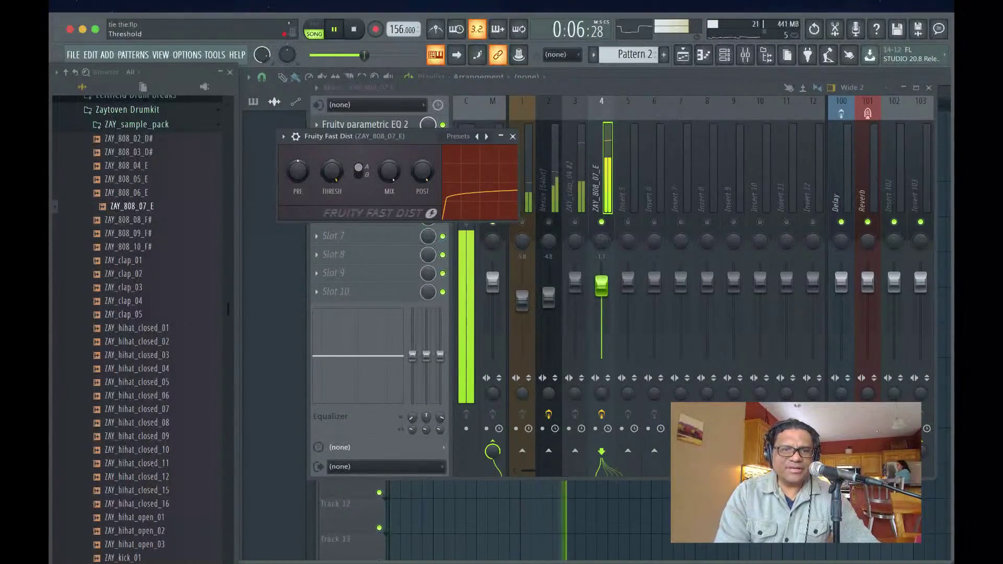
{"action": "left_click_drag", "start_coordinate": [388, 170], "coordinate": [389, 201]}
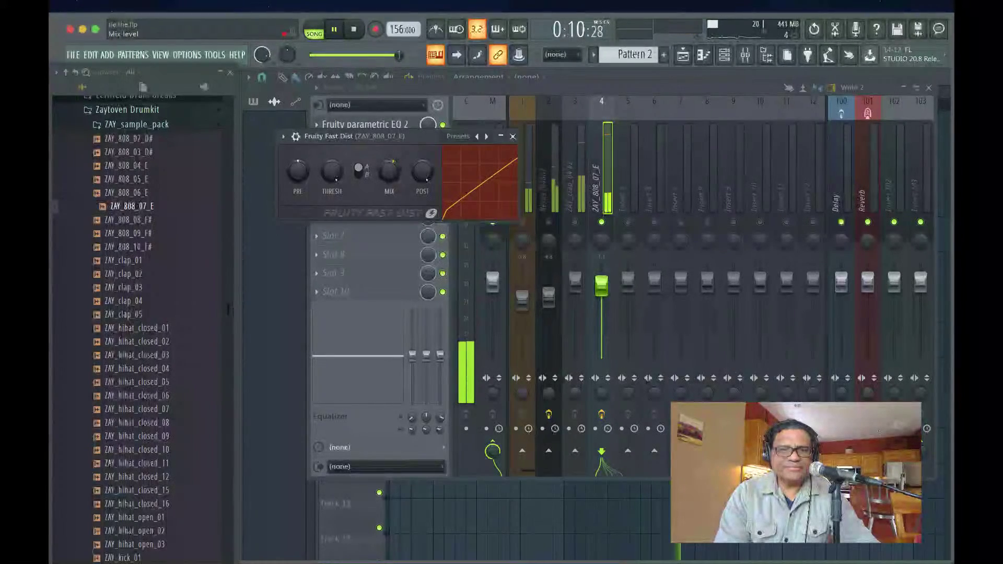
{"action": "left_click", "coordinate": [512, 136]}
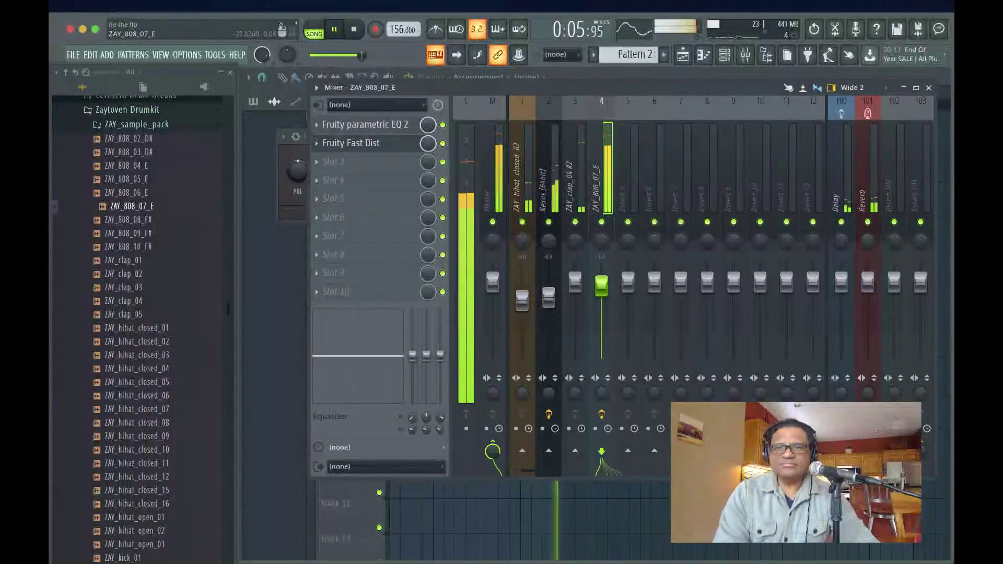
{"action": "left_click_drag", "start_coordinate": [428, 143], "coordinate": [428, 177]}
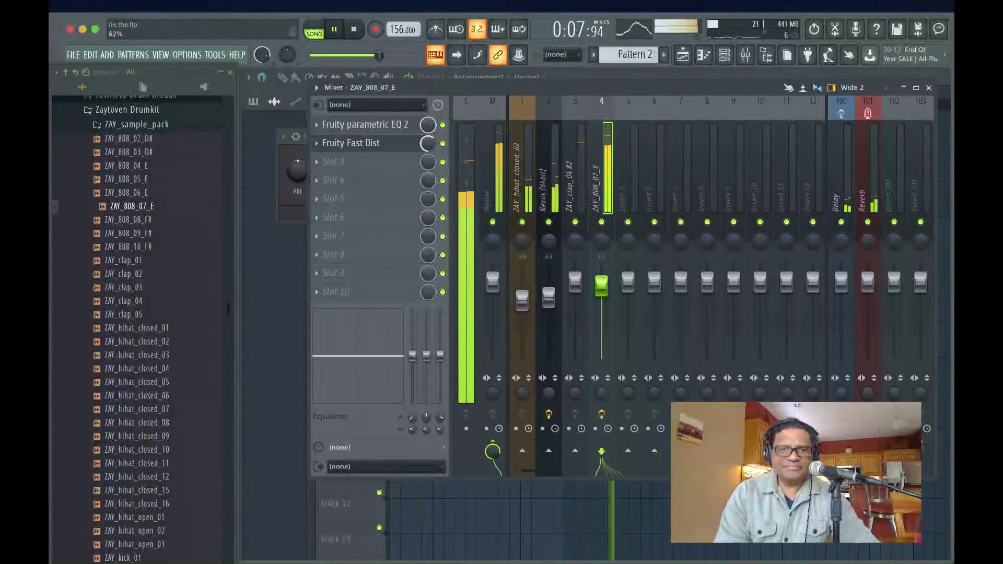
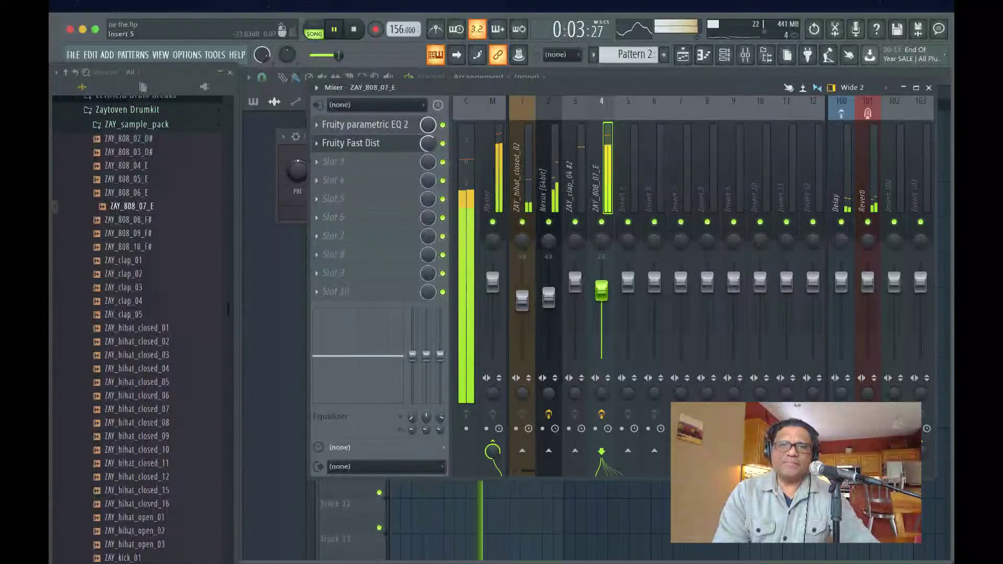
- Play the song from the start several times to check the mix with the distorted 808
{"action": "key", "text": "space"}
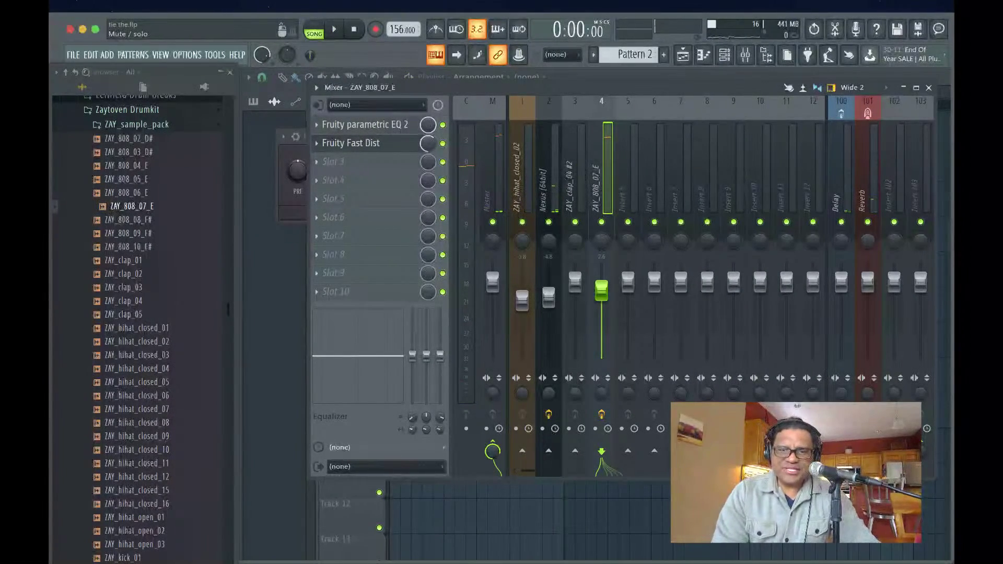
{"action": "key", "text": "space"}
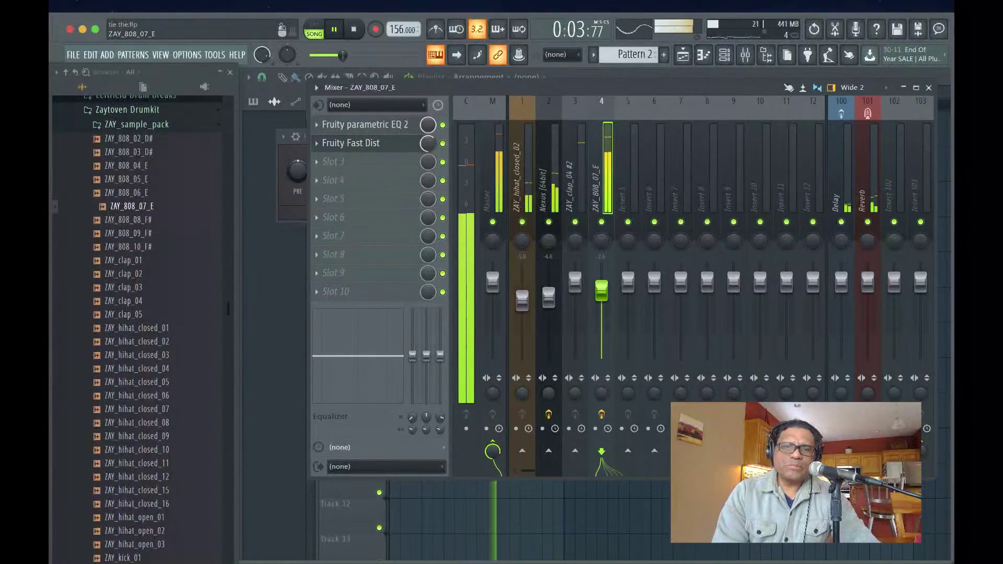
{"action": "key", "text": "space"}
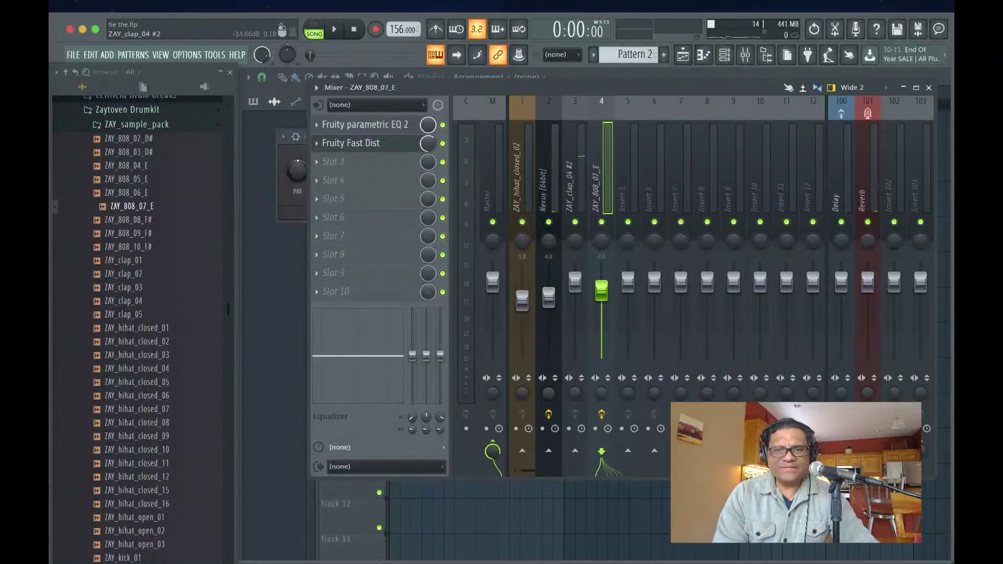
{"action": "key", "text": "space"}
{"action": "key", "text": "space"}
- Close the mixer and the Fruity Fast Dist window, bring up the channel rack, and stop playback
{"action": "key", "text": "F5"}
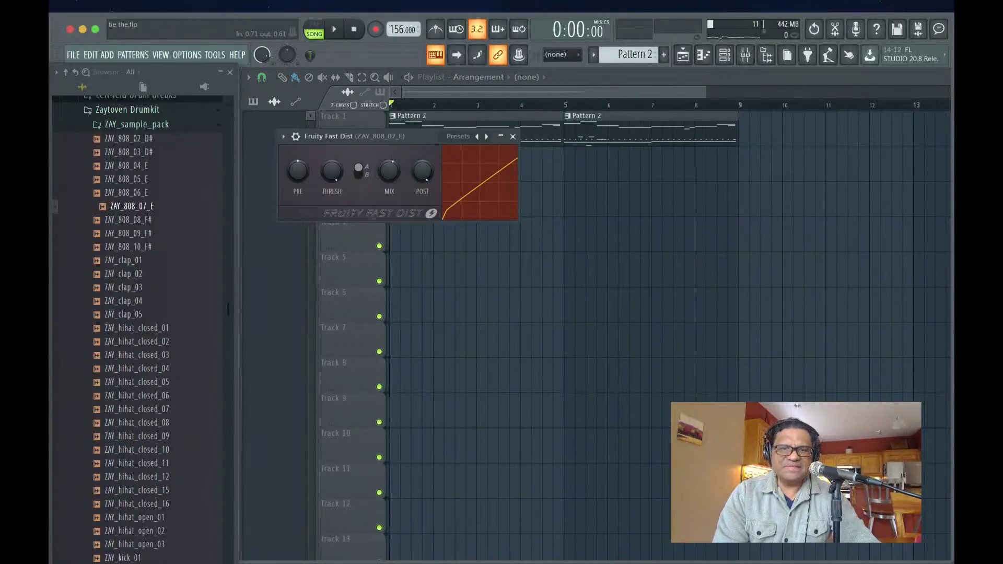
{"action": "left_click", "coordinate": [512, 136]}
{"action": "key", "text": "F6"}
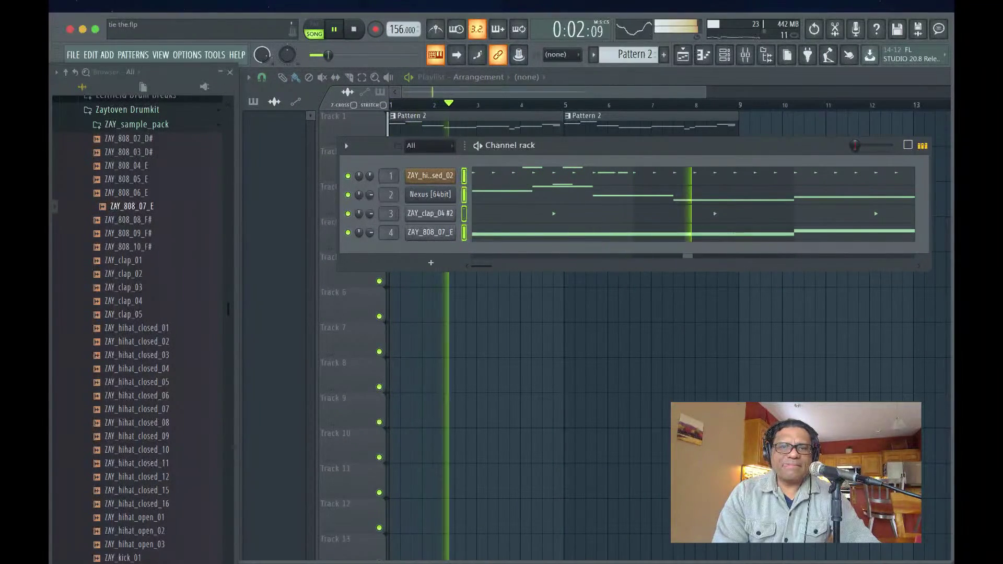
{"action": "key", "text": "space"}
- Audition and compare the ZAY_kick_01, ZAY_kick_02 and ZAY_kick_03 samples in the ZAY_sample_pack folder
{"action": "scroll", "coordinate": [131, 192], "scroll_direction": "up", "scroll_amount": 2}
{"action": "scroll", "coordinate": [132, 192], "scroll_direction": "down", "scroll_amount": 1}
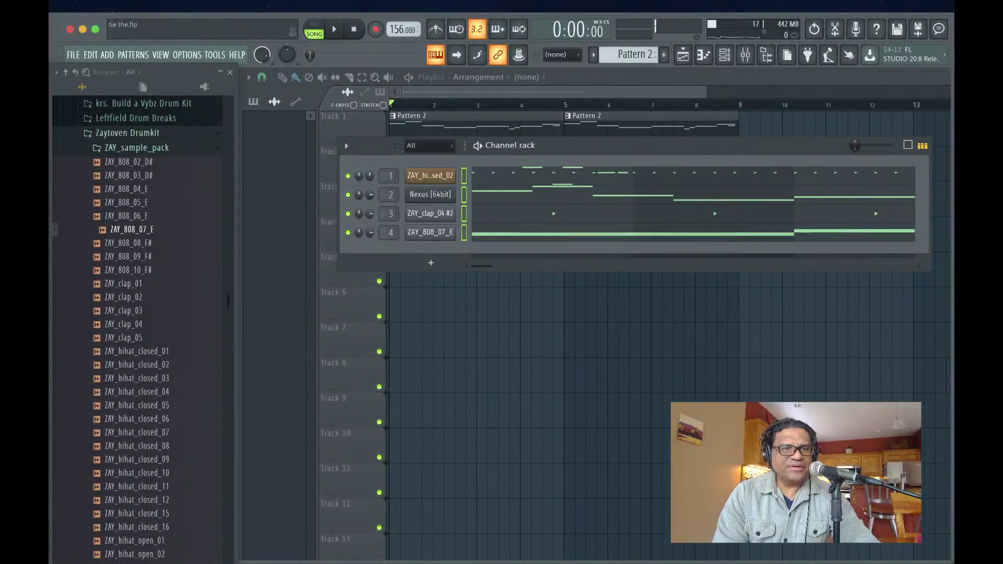
{"action": "scroll", "coordinate": [131, 261], "scroll_direction": "down", "scroll_amount": 5}
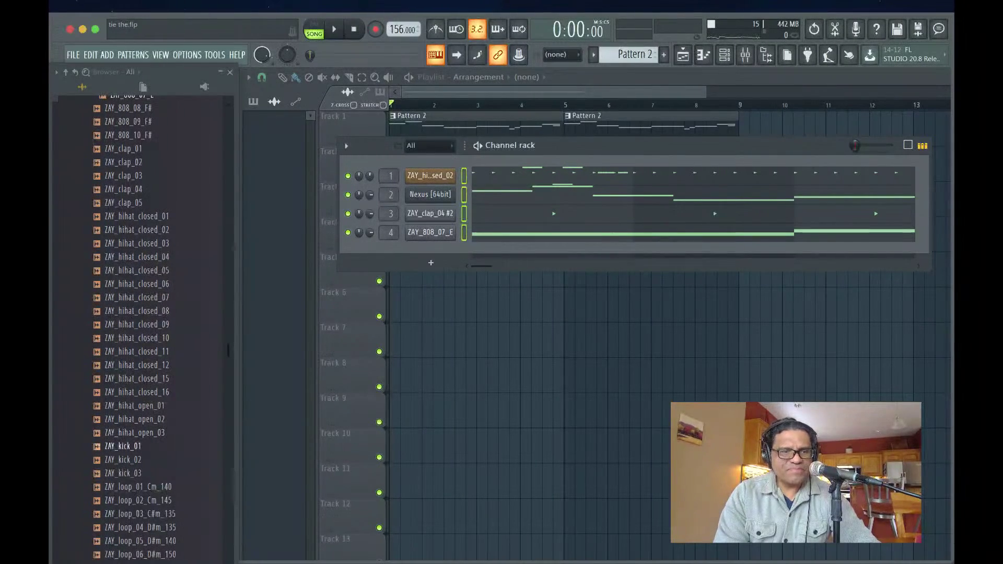
{"action": "scroll", "coordinate": [136, 418], "scroll_direction": "down", "scroll_amount": 3}
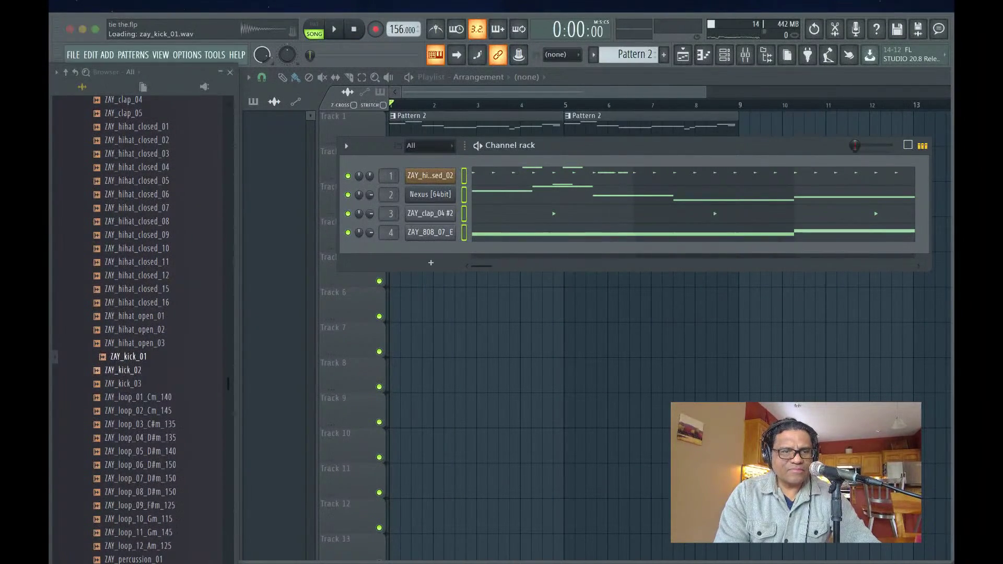
{"action": "left_click", "coordinate": [128, 370]}
{"action": "left_click", "coordinate": [128, 383]}
{"action": "left_click", "coordinate": [127, 369]}
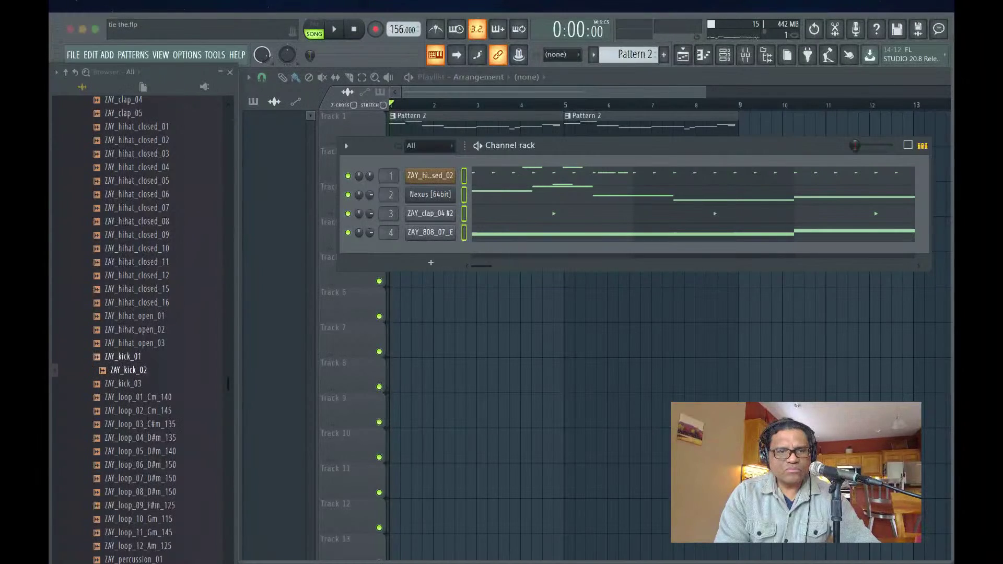
{"action": "left_click", "coordinate": [123, 356]}
{"action": "key", "text": "space"}
{"action": "key", "text": "space"}
{"action": "left_click", "coordinate": [122, 370]}
{"action": "left_click", "coordinate": [122, 384]}
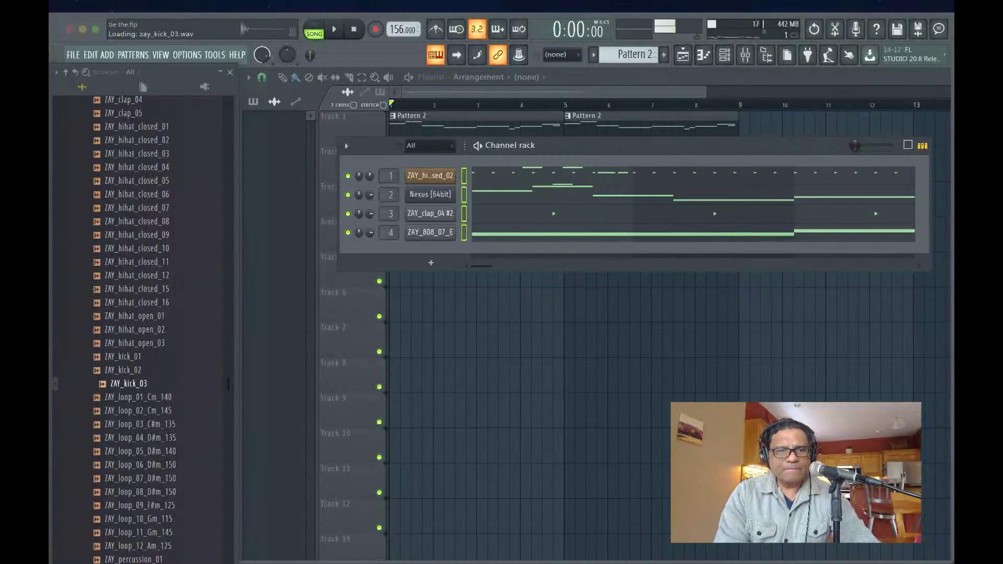
{"action": "left_click", "coordinate": [128, 369]}
{"action": "left_click", "coordinate": [123, 383]}
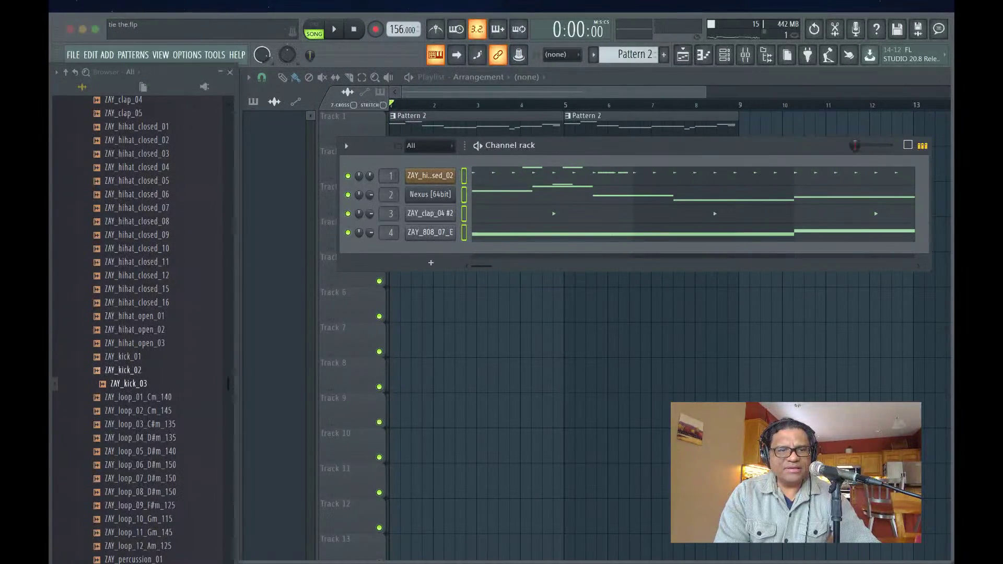
{"action": "left_click", "coordinate": [122, 356]}
{"action": "left_click", "coordinate": [122, 369]}
{"action": "left_click", "coordinate": [123, 356]}
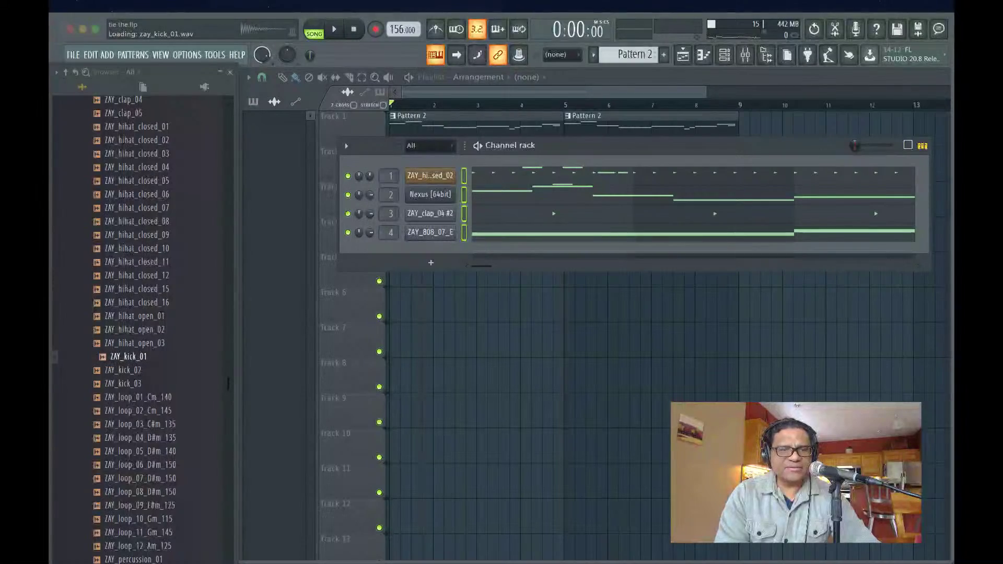
- Add the ZAY_kick_01 sample to the channel rack as a new channel and play the song to judge its placement
{"action": "left_click_drag", "start_coordinate": [128, 356], "coordinate": [420, 262]}
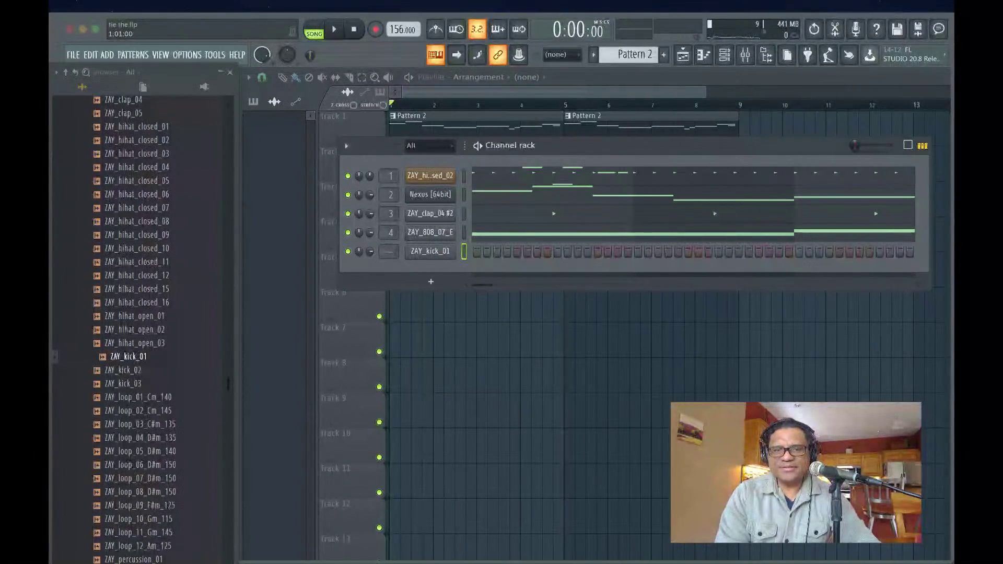
{"action": "key", "text": "space"}
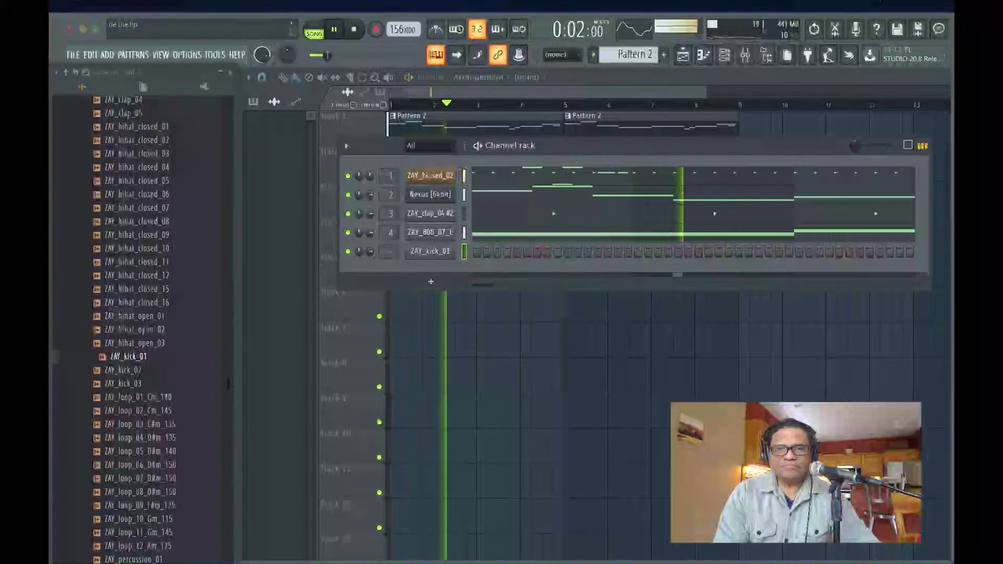
{"action": "key", "text": "space"}
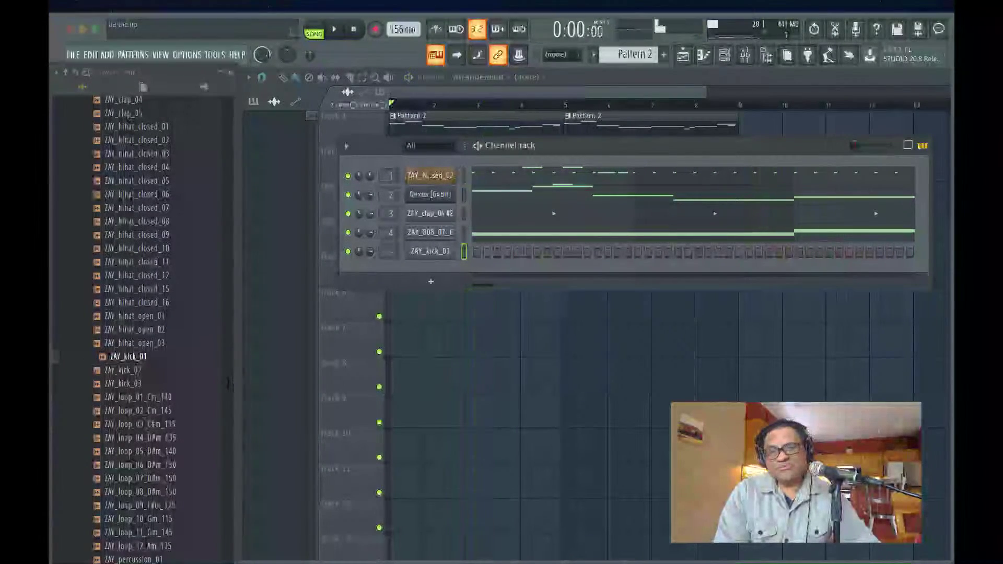
{"action": "key", "text": "space"}
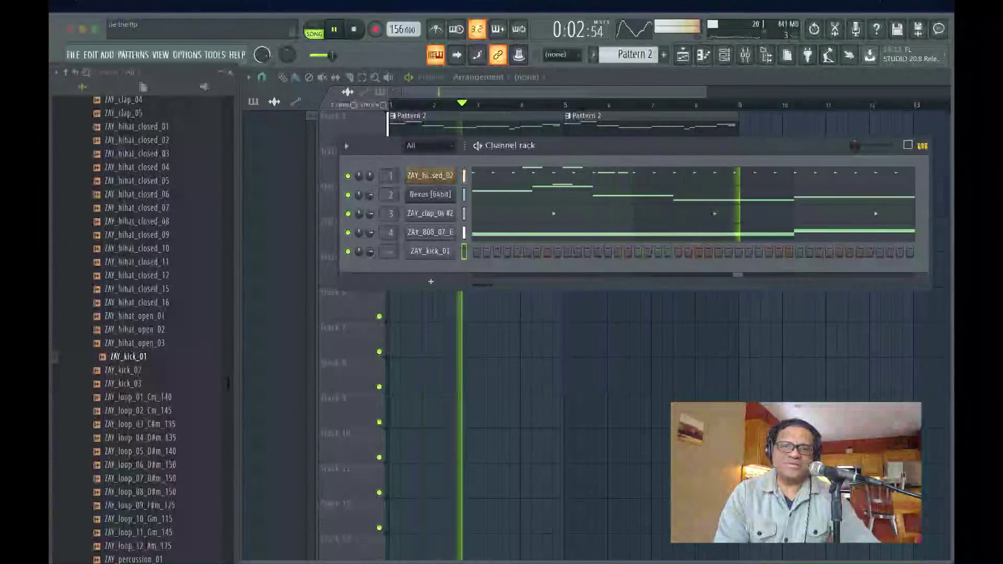
{"action": "key", "text": "space"}
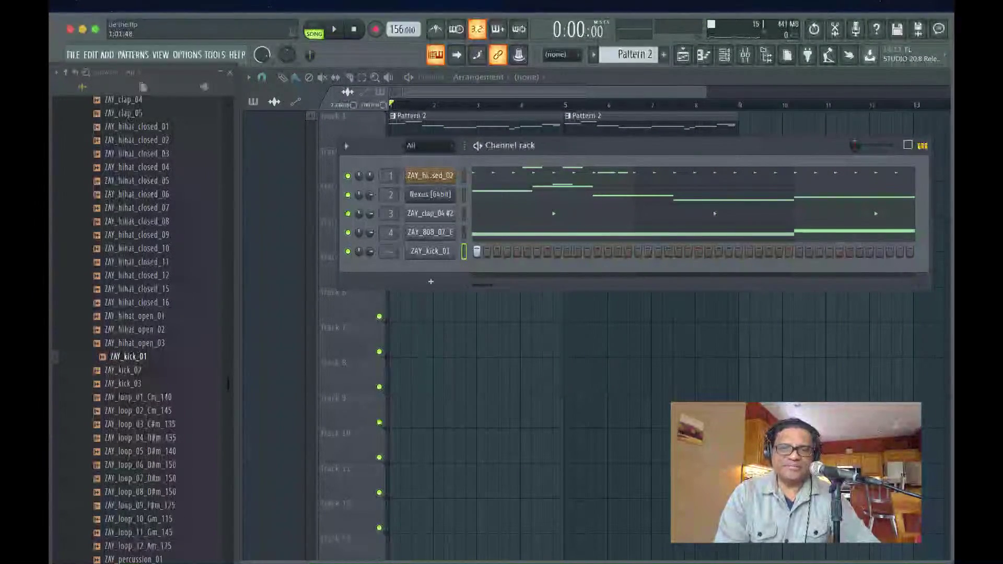
- Place ZAY_kick_01 hits on steps 1 and 3, check them in playback, and route the channel to mixer track 5
{"action": "key", "text": "space"}
{"action": "left_click", "coordinate": [497, 251]}
{"action": "key", "text": "space"}
{"action": "left_click_drag", "start_coordinate": [388, 251], "coordinate": [389, 230]}
{"action": "right_click", "coordinate": [430, 251]}
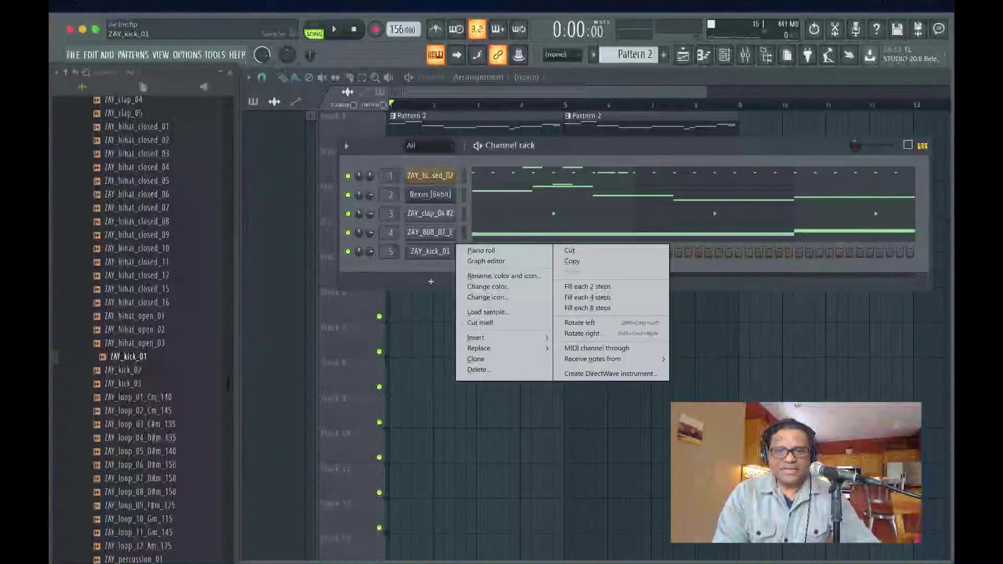
{"action": "left_click", "coordinate": [481, 250]}
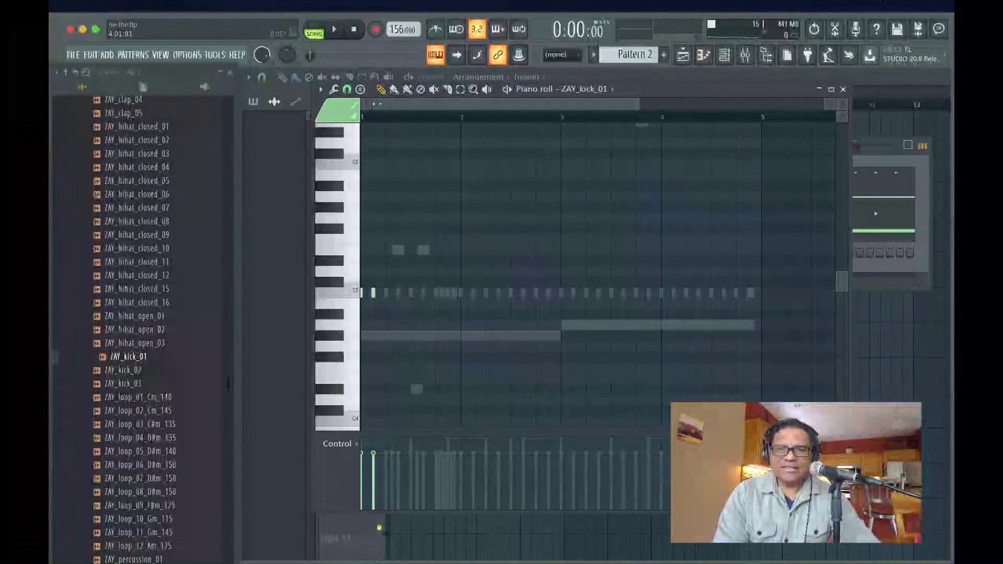
{"action": "left_click_drag", "start_coordinate": [679, 89], "coordinate": [674, 72]}
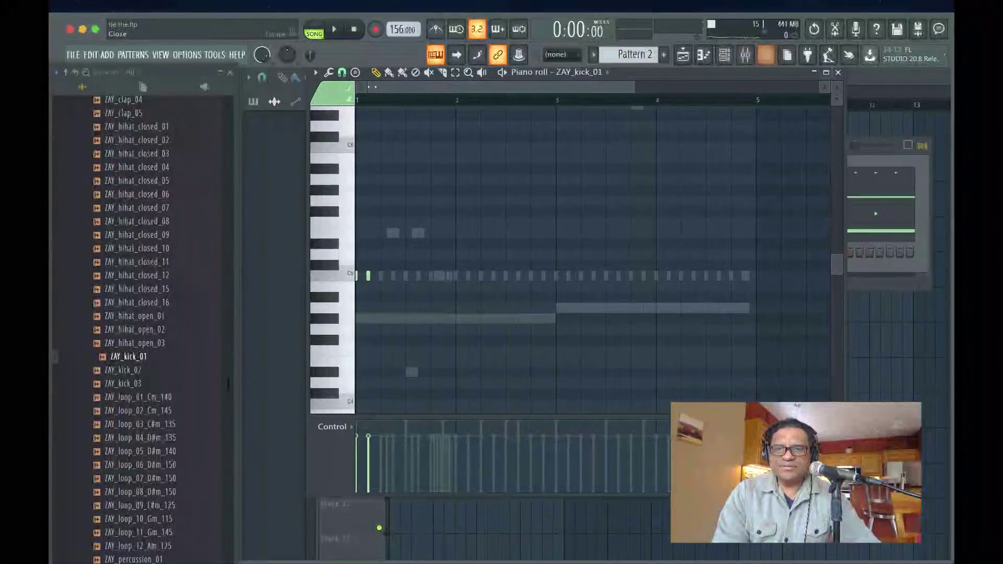
{"action": "left_click", "coordinate": [837, 72]}
{"action": "left_click", "coordinate": [453, 251]}
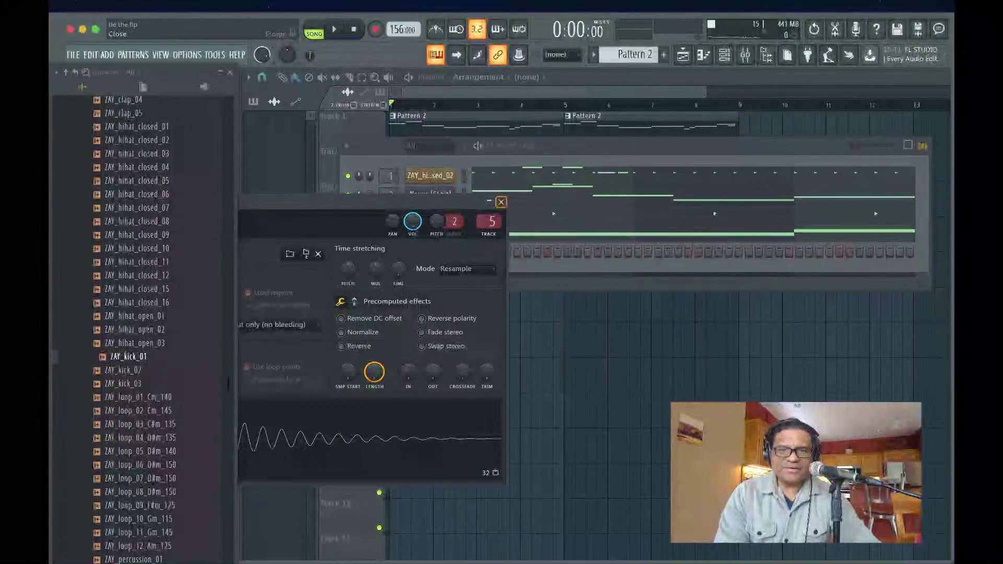
{"action": "left_click", "coordinate": [500, 201]}
- Raise the velocity of both ZAY_kick_01 notes to the maximum in the piano roll, play the song, and close the piano roll
{"action": "right_click", "coordinate": [452, 251]}
{"action": "left_click", "coordinate": [472, 252]}
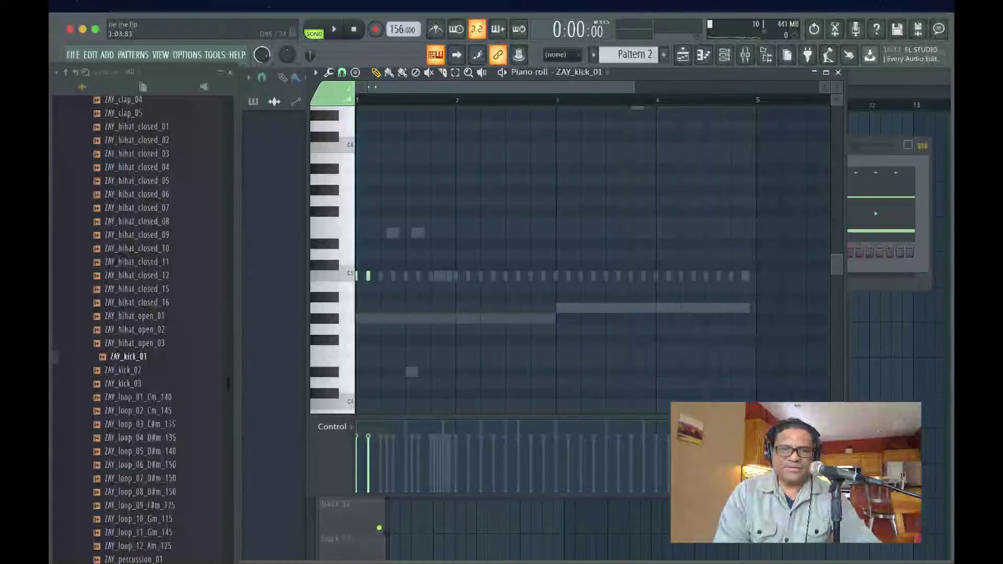
{"action": "scroll", "coordinate": [417, 87], "scroll_direction": "up", "scroll_amount": 3}
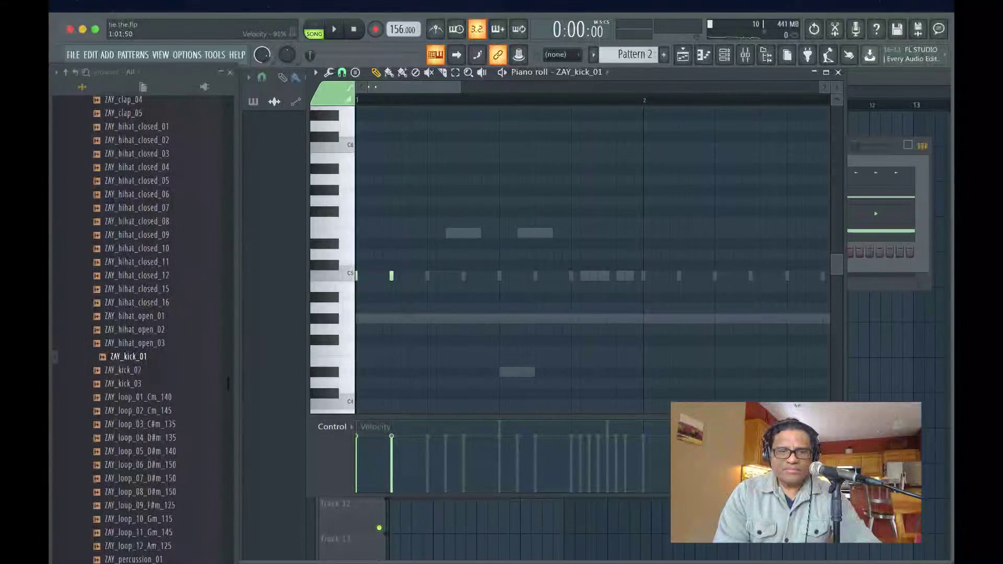
{"action": "key", "text": "space"}
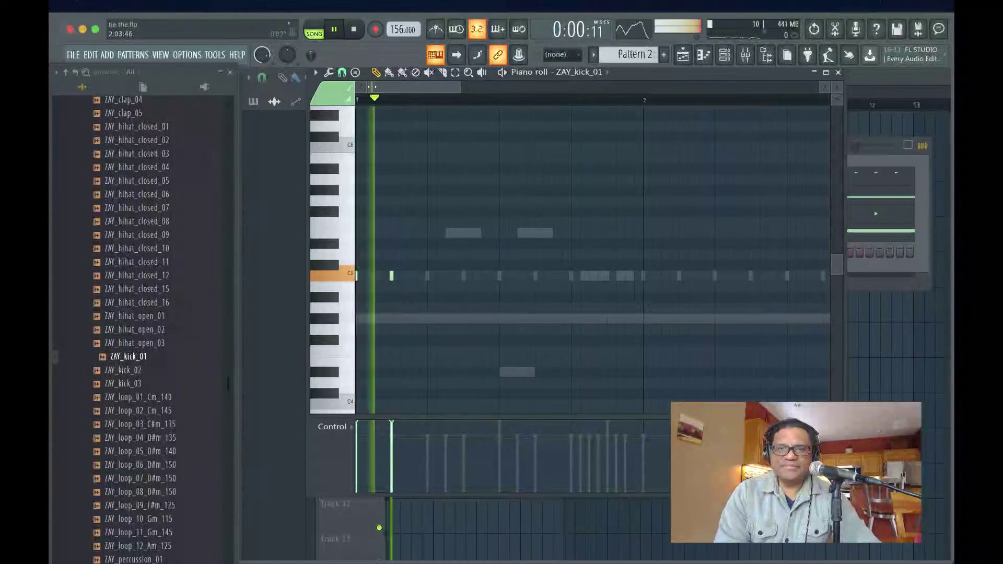
{"action": "key", "text": "F7"}
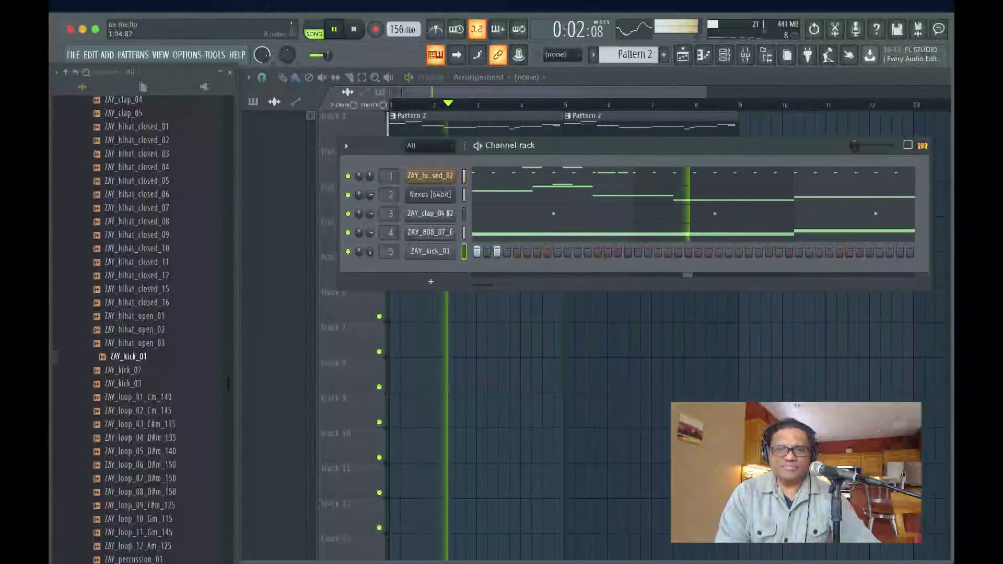
- Reposition the channel rack window over the playlist and stop the song
{"action": "left_click_drag", "start_coordinate": [522, 145], "coordinate": [454, 132]}
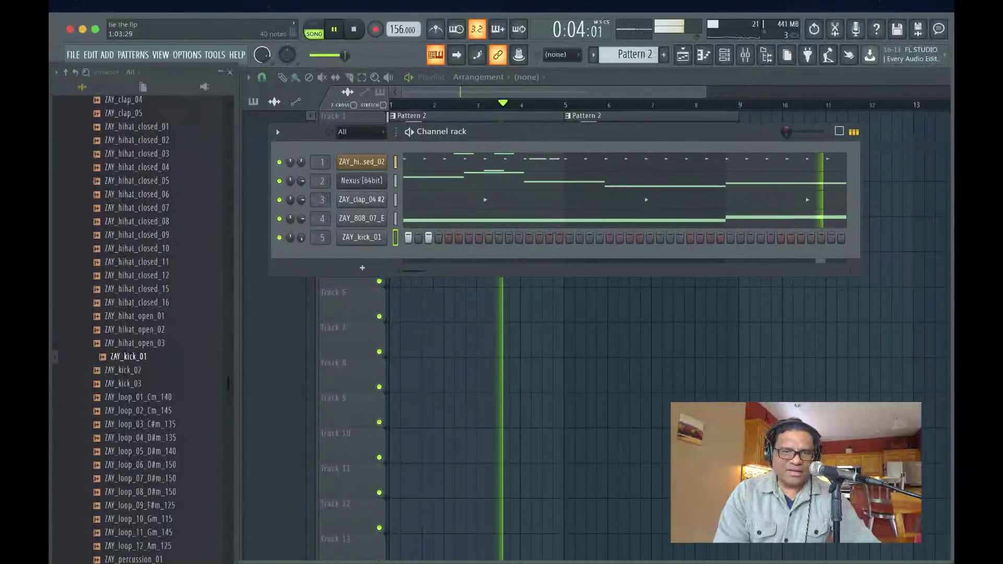
{"action": "left_click", "coordinate": [396, 104]}
{"action": "key", "text": "space"}
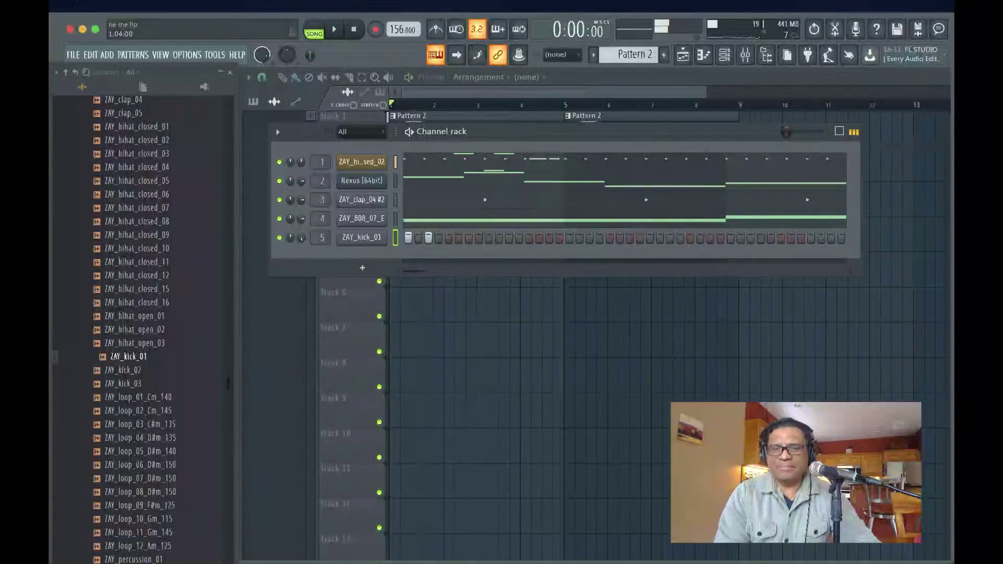
- Open the ZAY_kick_01 channel settings, move the window fully into view, and raise the time-stretching pitch slightly
{"action": "left_click", "coordinate": [361, 237]}
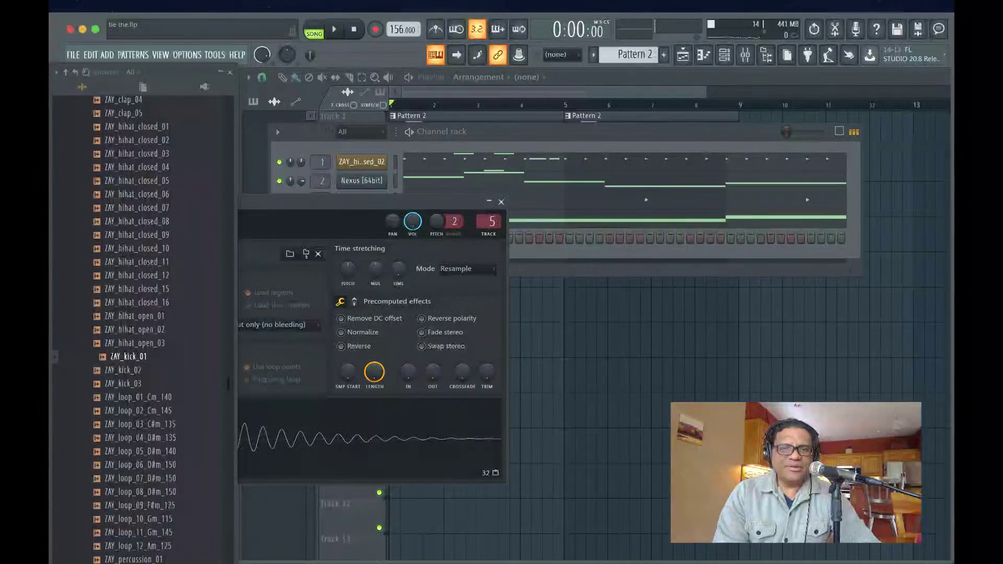
{"action": "left_click_drag", "start_coordinate": [366, 201], "coordinate": [494, 170]}
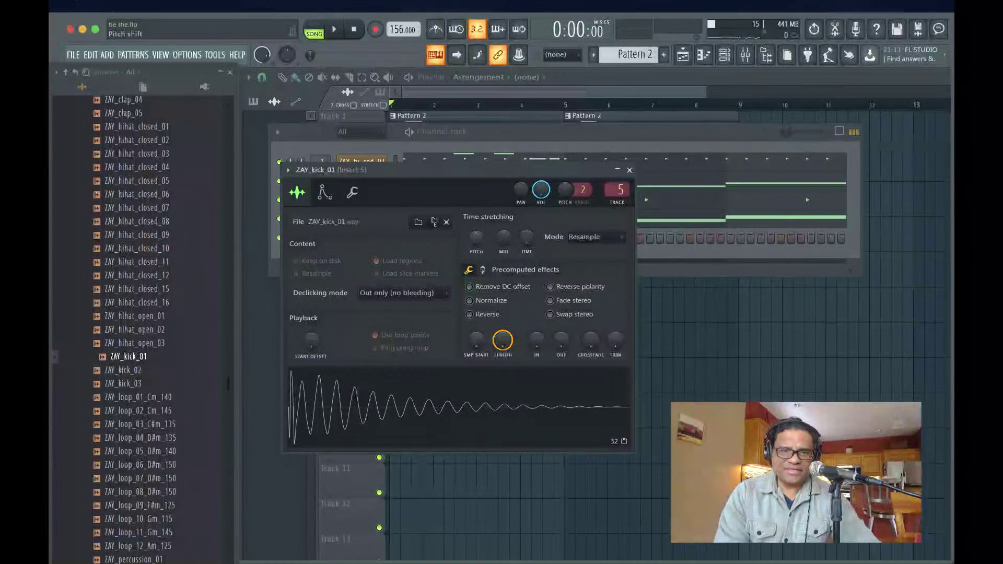
{"action": "left_click_drag", "start_coordinate": [476, 237], "coordinate": [475, 225]}
- Fine-tune the ZAY_kick_01 time-stretching pitch upward while repeatedly playing the start of the song, and close the channel settings
{"action": "key", "text": "space"}
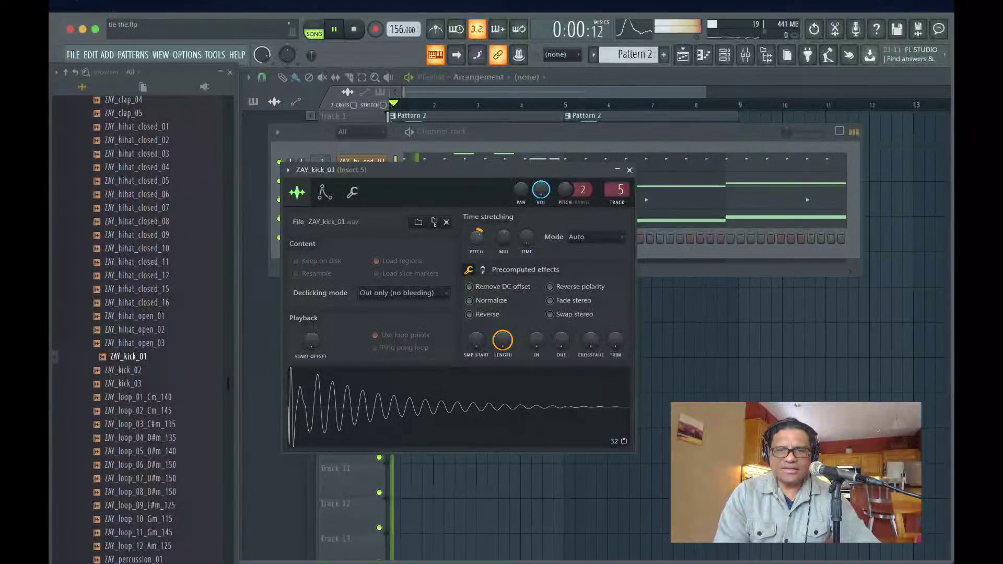
{"action": "key", "text": "space"}
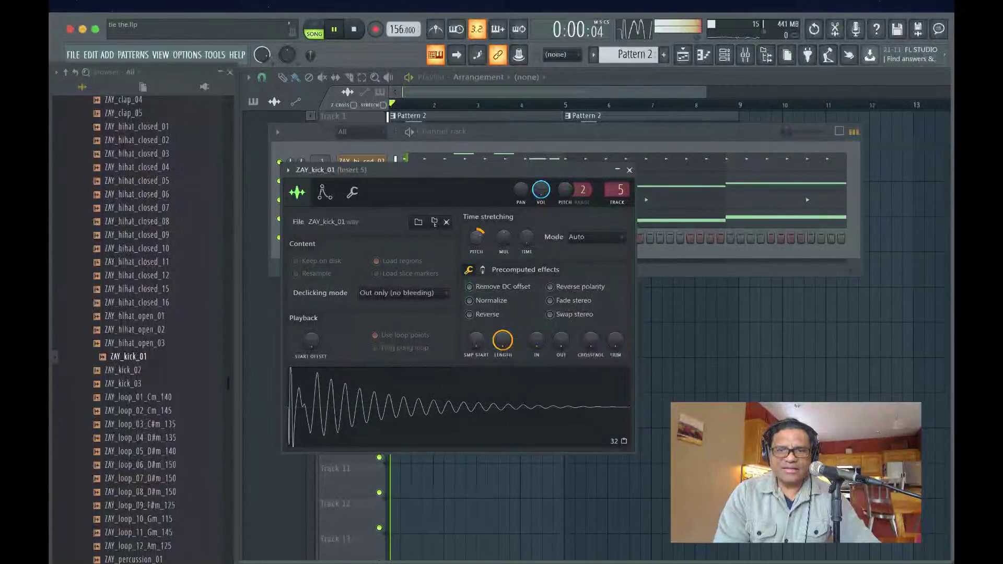
{"action": "key", "text": "space"}
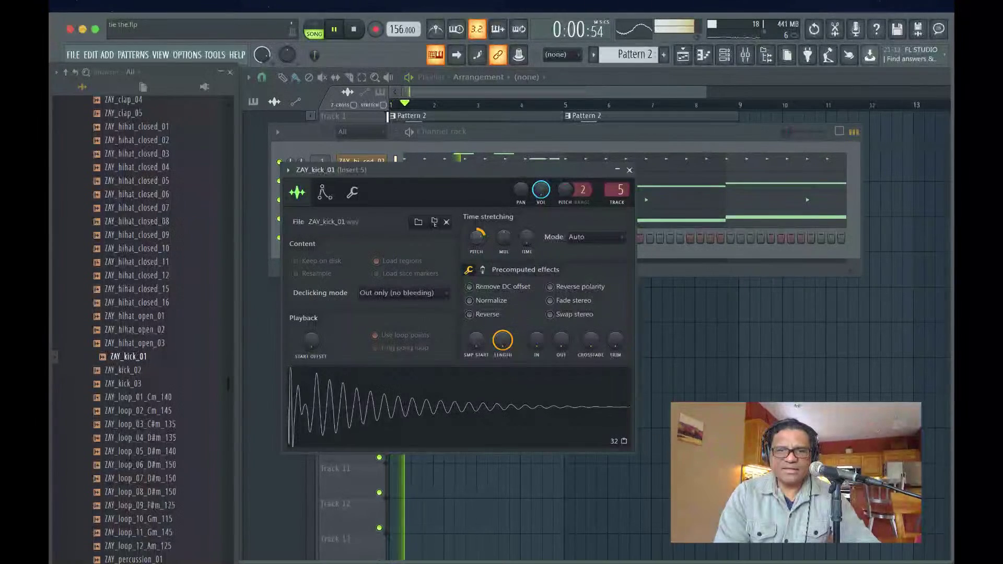
{"action": "key", "text": "space"}
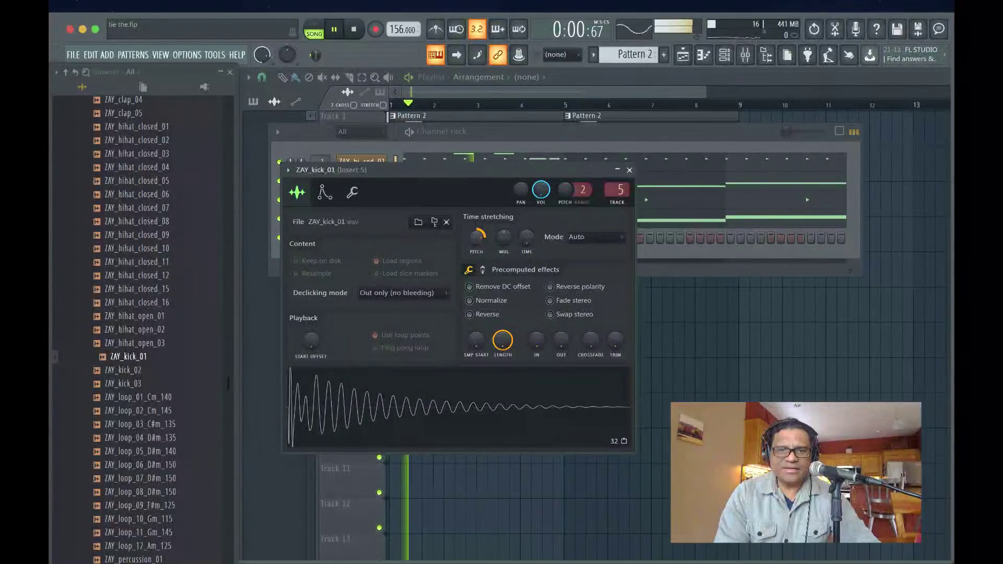
{"action": "key", "text": "space"}
{"action": "key", "text": "space"}
{"action": "key", "text": "space"}
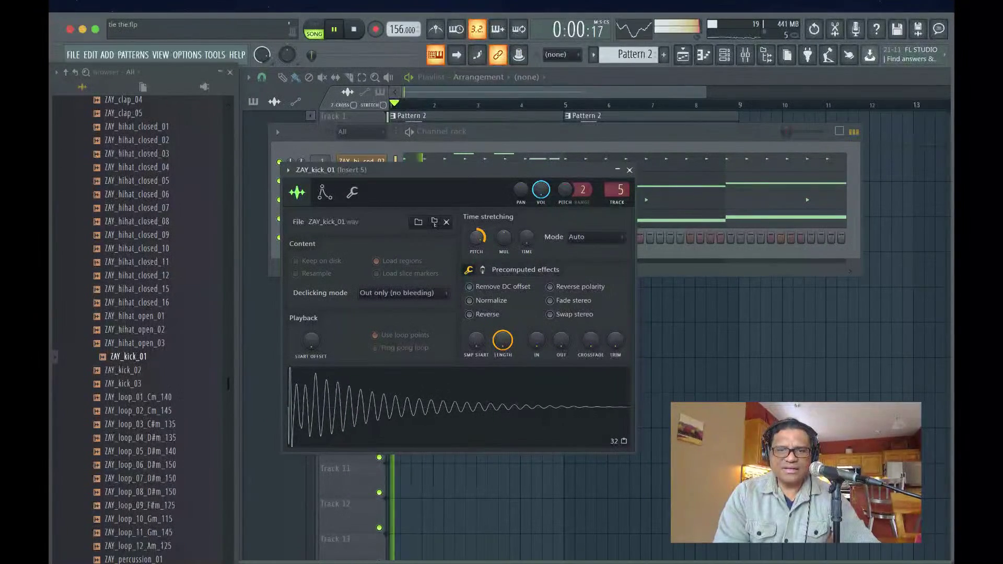
{"action": "key", "text": "space"}
{"action": "key", "text": "space"}
{"action": "key", "text": "space"}
{"action": "key", "text": "space"}
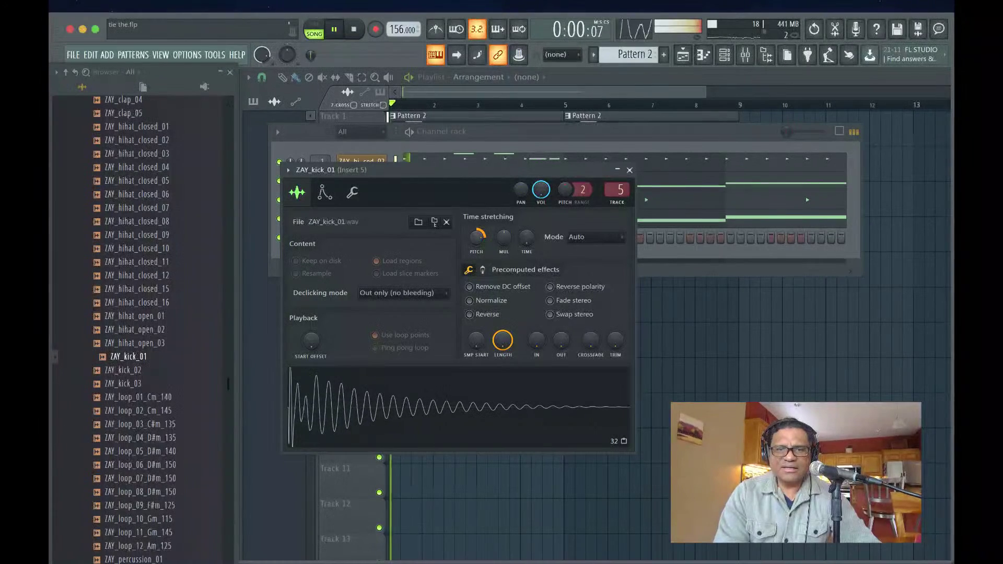
{"action": "key", "text": "space"}
{"action": "left_click", "coordinate": [628, 169]}
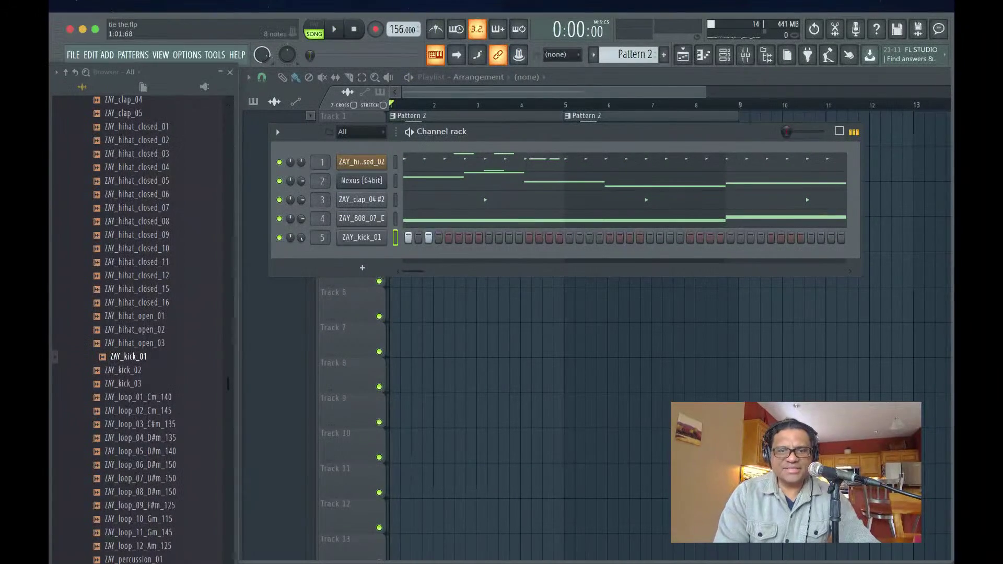
- Add ZAY_kick_01 hits on steps 13, 15, 19 and 21 in the channel rack, checking their placement in playback
{"action": "key", "text": "space"}
{"action": "key", "text": "space"}
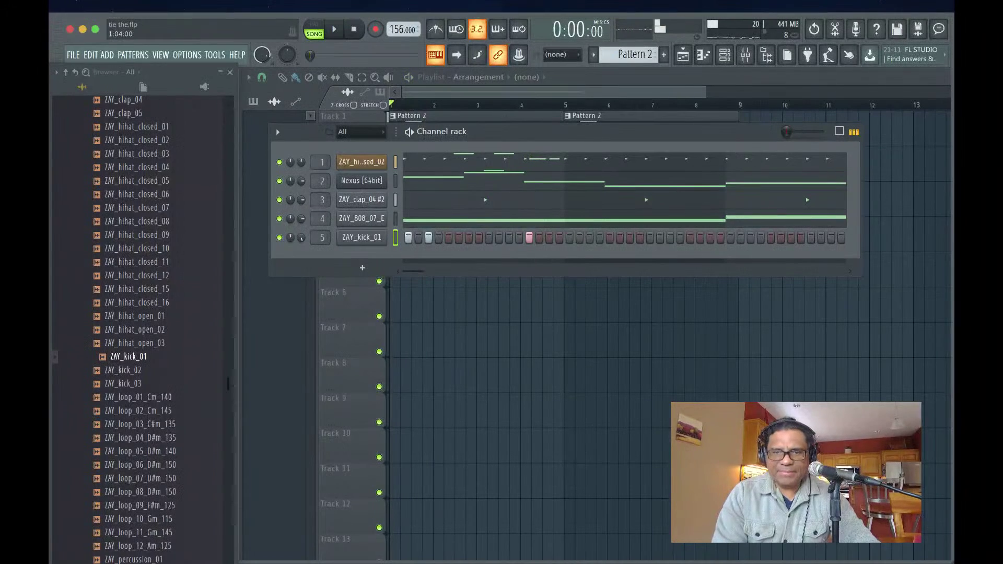
{"action": "key", "text": "space"}
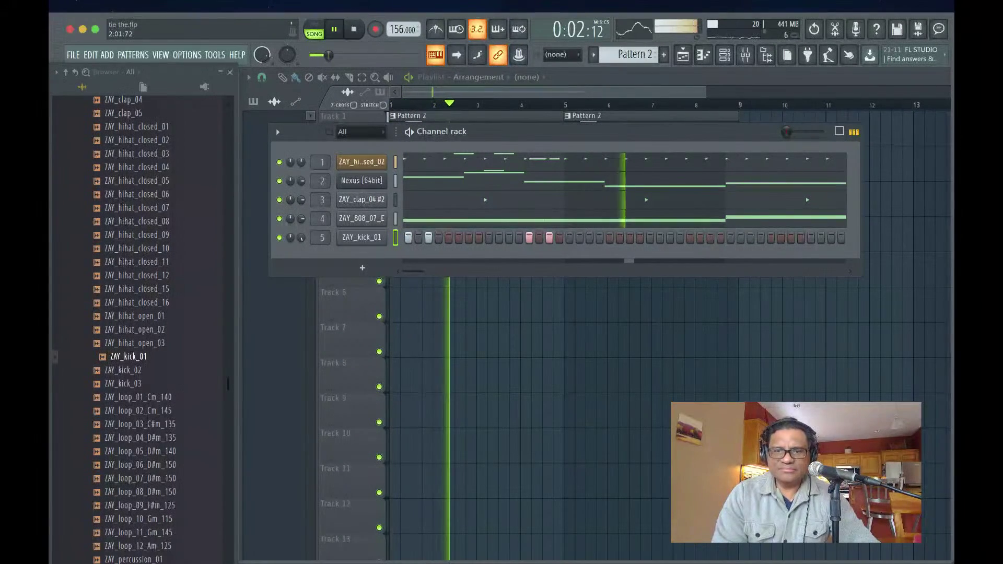
{"action": "key", "text": "space"}
{"action": "key", "text": "space"}
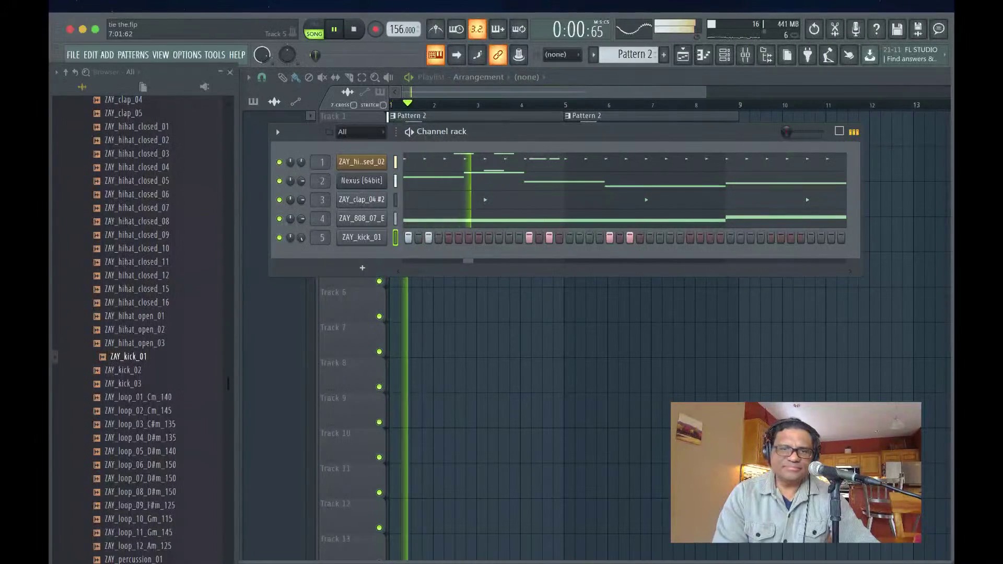
{"action": "key", "text": "space"}
{"action": "left_click", "coordinate": [589, 238]}
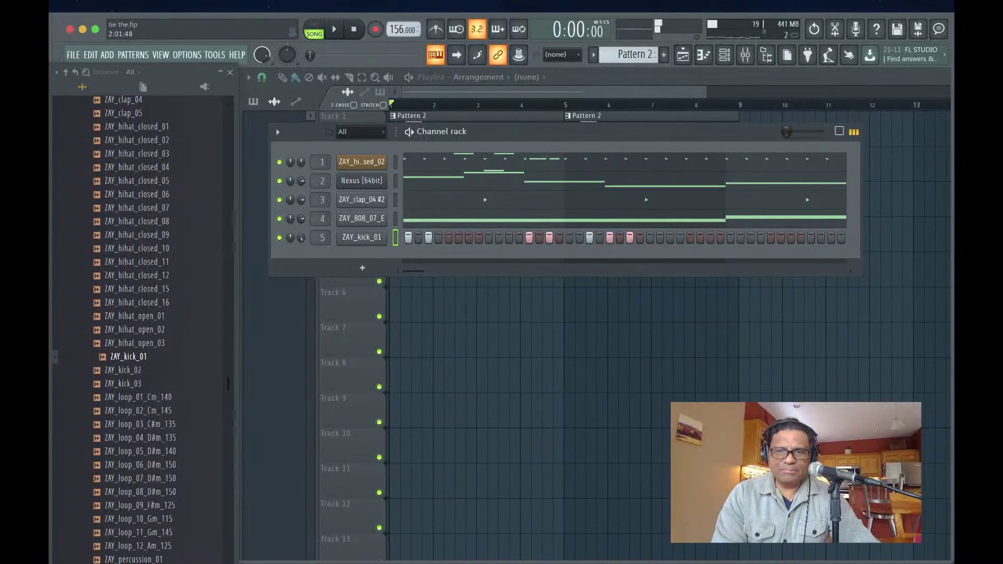
- Raise the velocity of the newly added ZAY_kick_01 notes to the maximum in the piano roll, and close the piano roll
{"action": "right_click", "coordinate": [361, 237]}
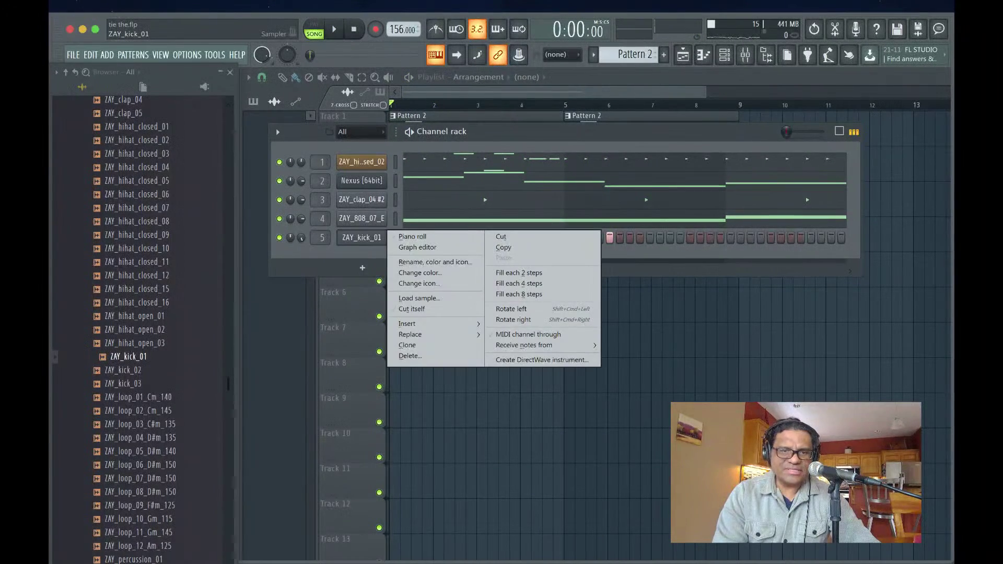
{"action": "left_click", "coordinate": [410, 235]}
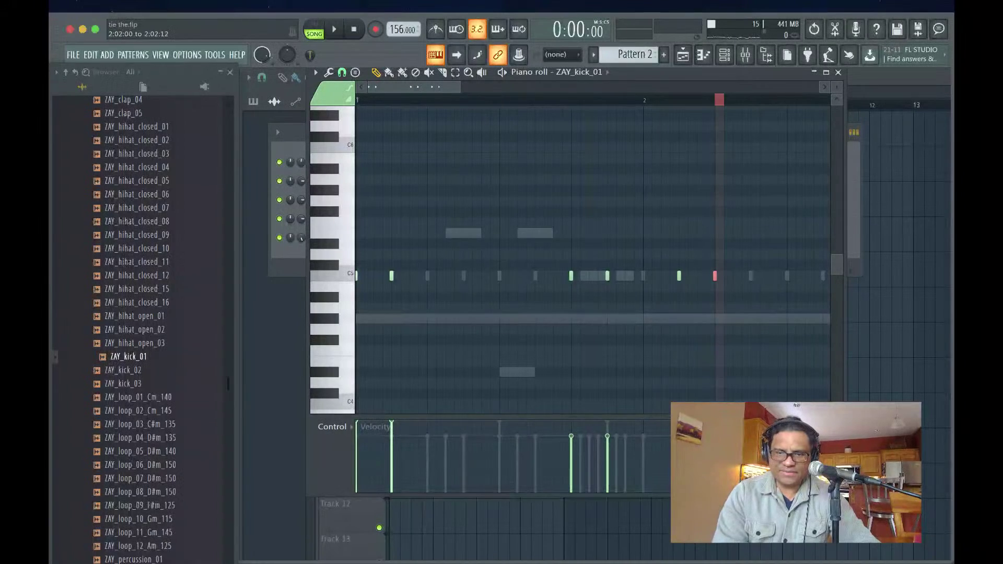
{"action": "left_click_drag", "start_coordinate": [719, 99], "coordinate": [554, 99]}
{"action": "key", "text": "space"}
{"action": "key", "text": "space"}
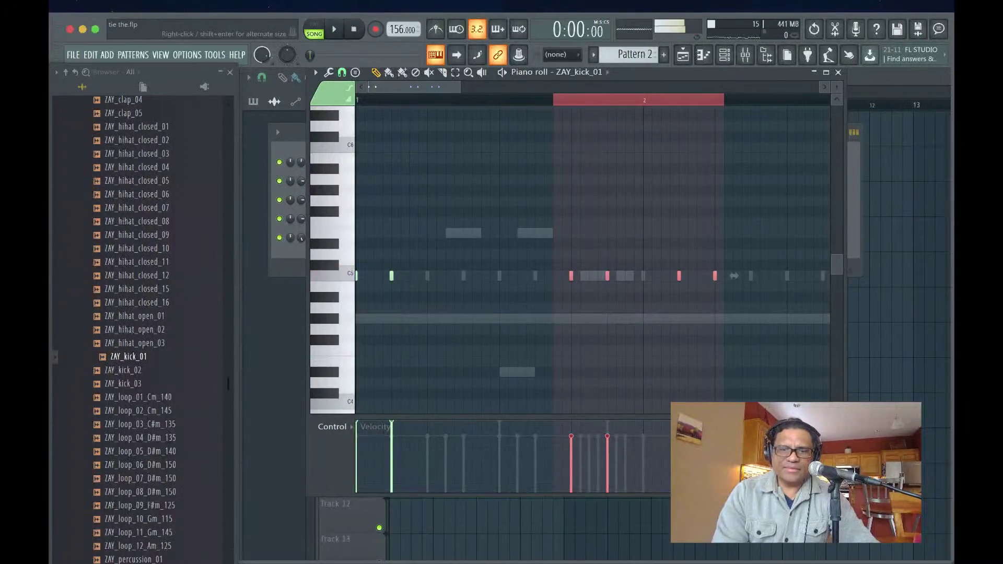
{"action": "key", "text": "space"}
{"action": "key", "text": "space"}
{"action": "left_click_drag", "start_coordinate": [715, 100], "coordinate": [660, 100]}
{"action": "key", "text": "ctrl+d"}
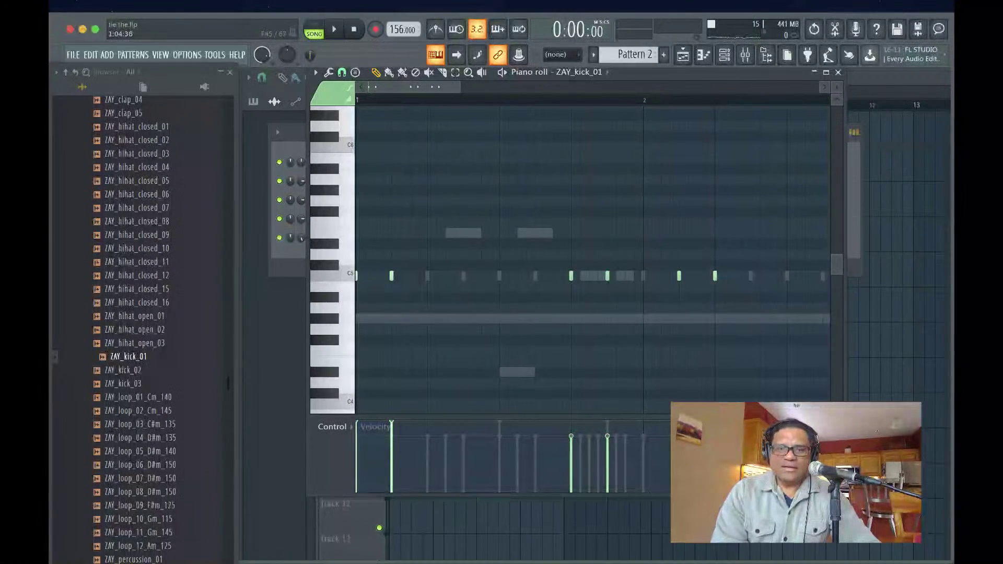
{"action": "left_click_drag", "start_coordinate": [571, 423], "coordinate": [606, 422]}
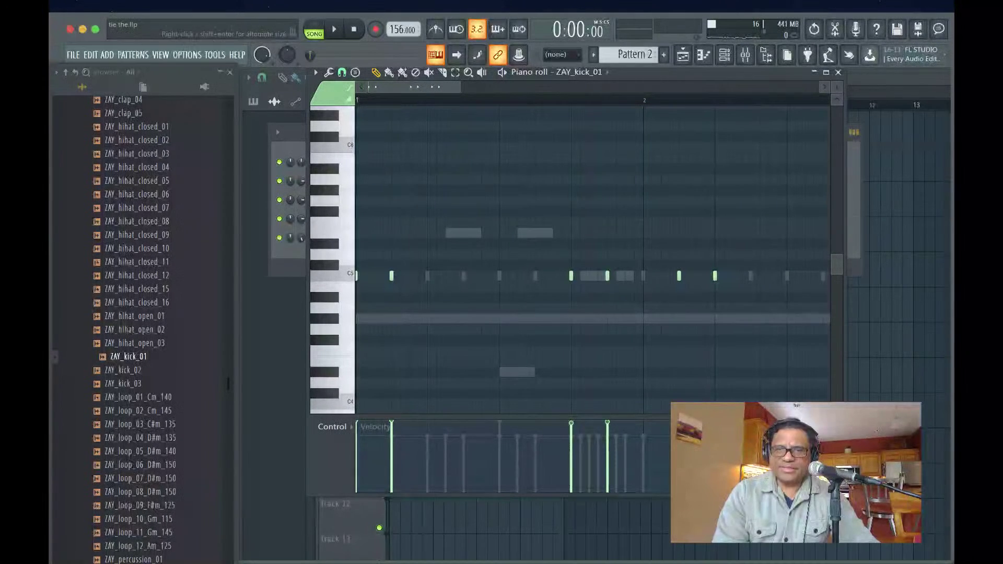
{"action": "left_click", "coordinate": [838, 72]}
- Reposition the channel rack and add ZAY_kick_01 hits on steps 33 and 35, checking them in song playback
{"action": "key", "text": "space"}
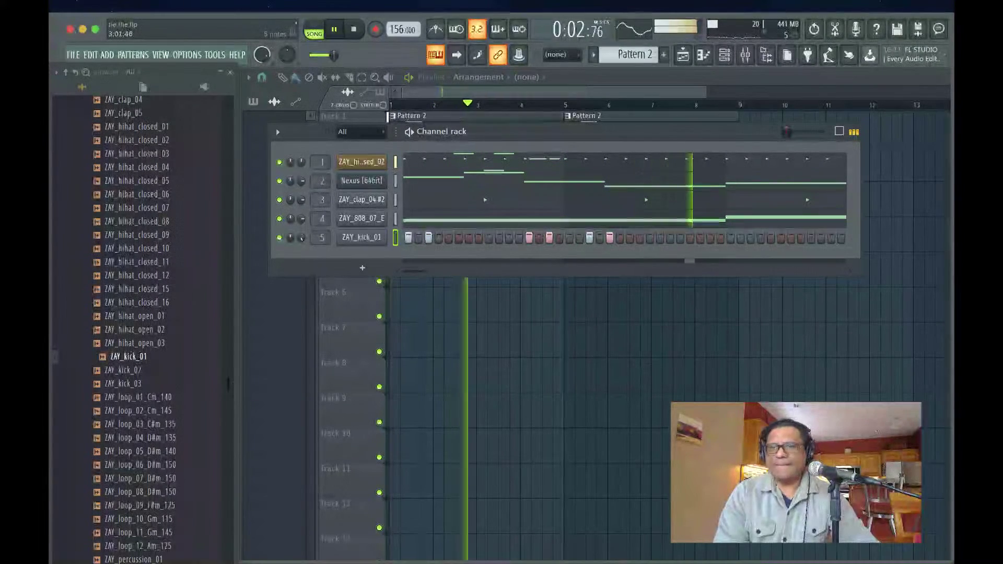
{"action": "key", "text": "space"}
{"action": "left_click_drag", "start_coordinate": [590, 131], "coordinate": [481, 129]}
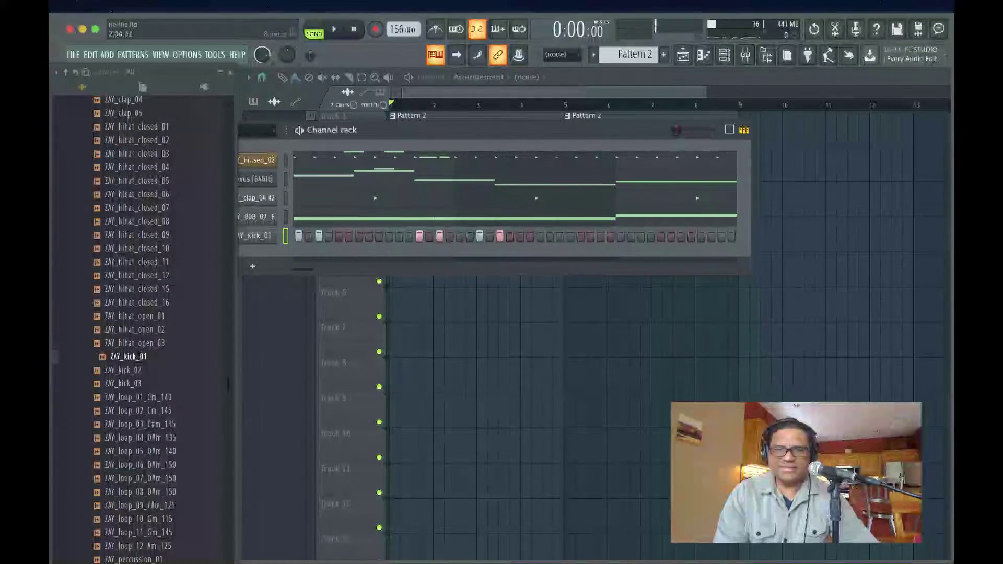
{"action": "key", "text": "space"}
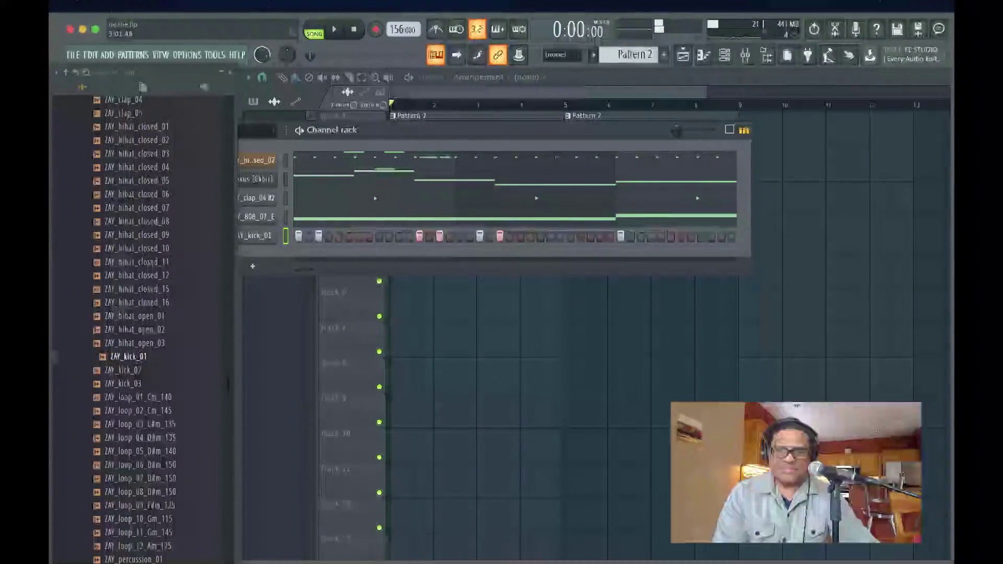
{"action": "key", "text": "space"}
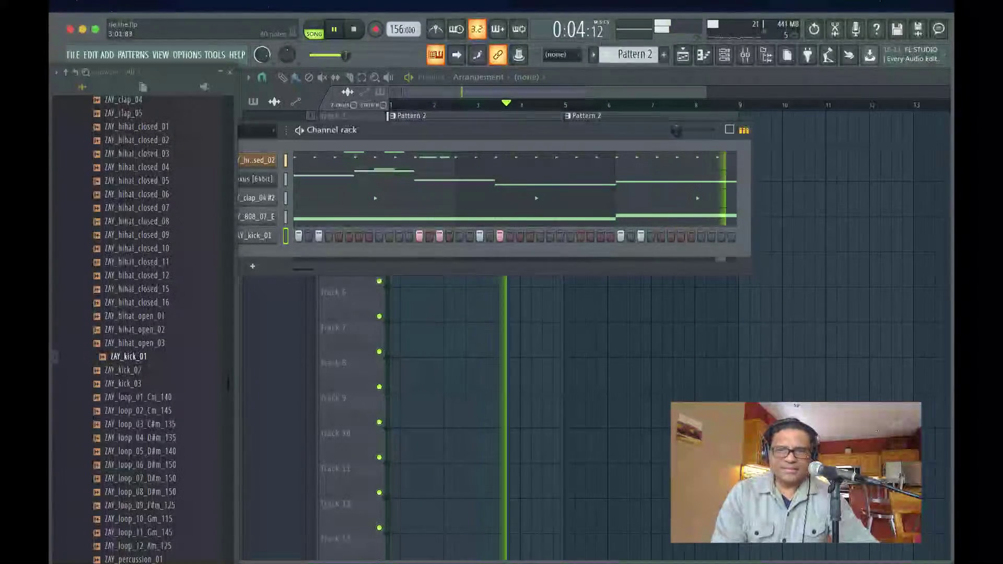
{"action": "key", "text": "space"}
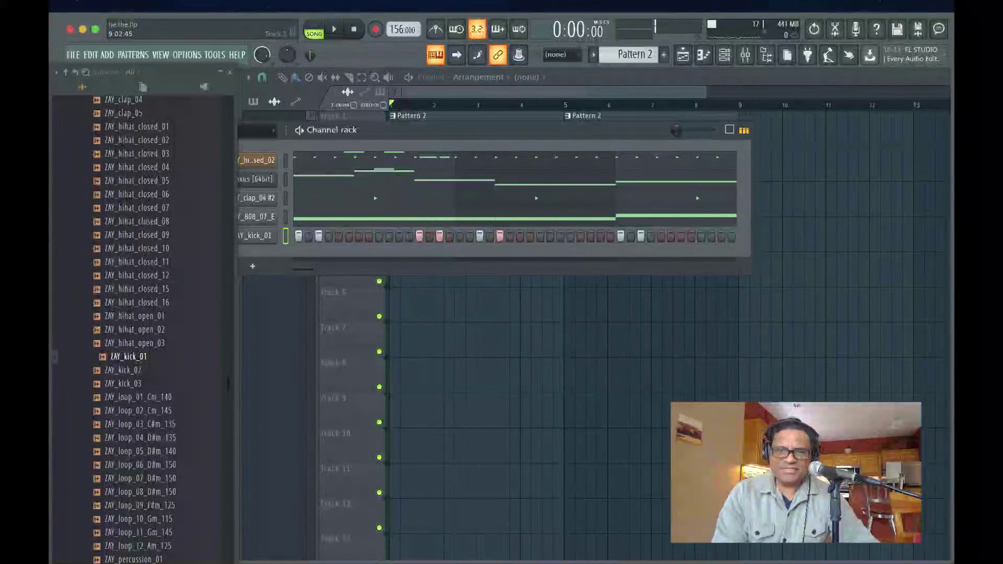
- Widen and reposition the channel rack, and place ZAY_kick_01 hits on steps 47, 49 and 51 while auditioning the song
{"action": "left_click_drag", "start_coordinate": [750, 204], "coordinate": [913, 204]}
{"action": "left_click_drag", "start_coordinate": [574, 129], "coordinate": [501, 125]}
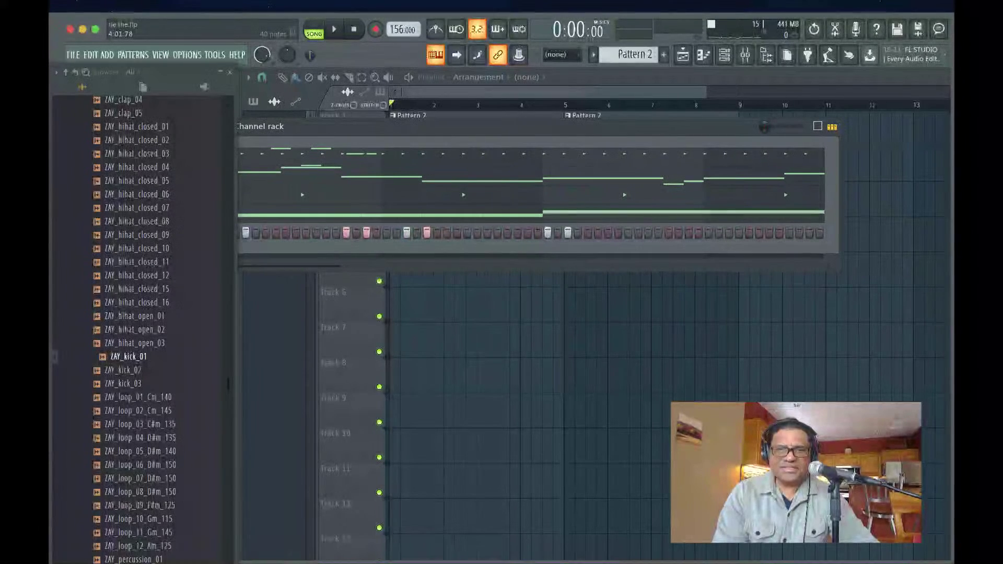
{"action": "key", "text": "space"}
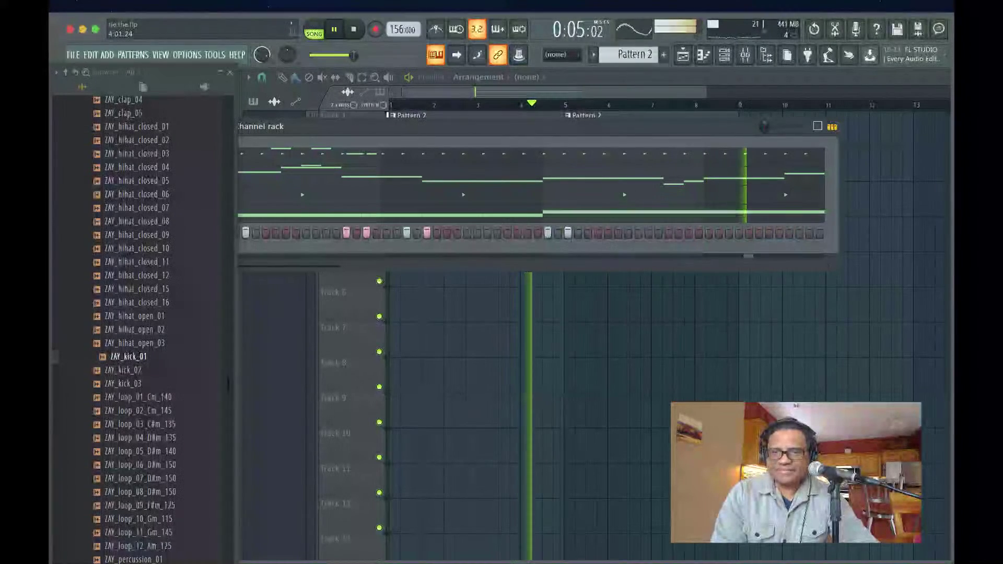
{"action": "key", "text": "space"}
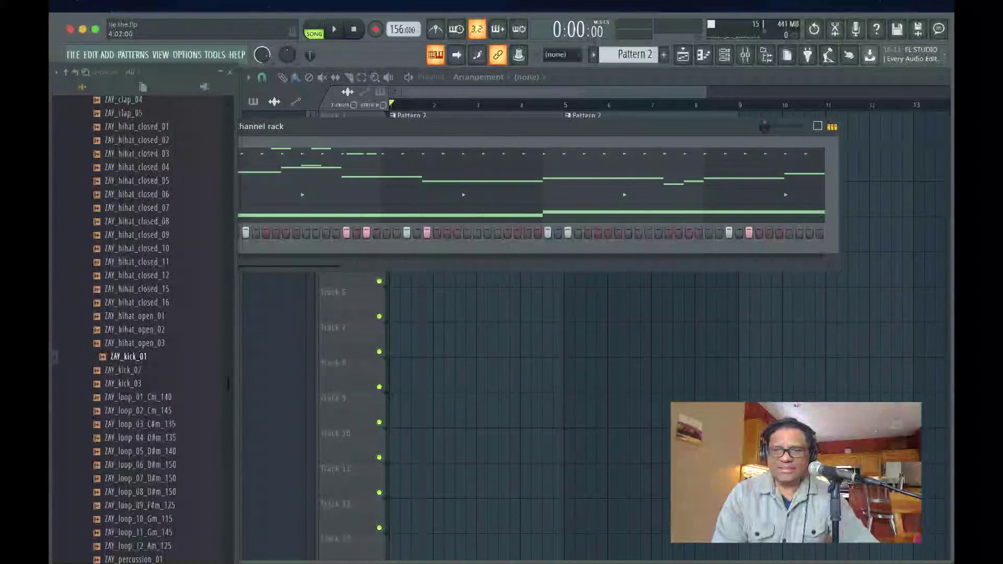
{"action": "key", "text": "space"}
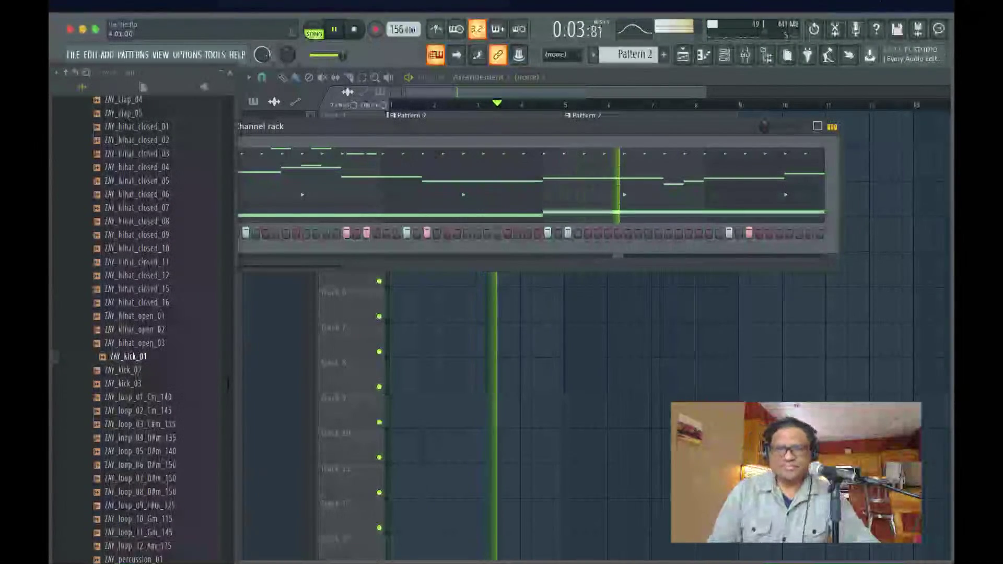
{"action": "key", "text": "space"}
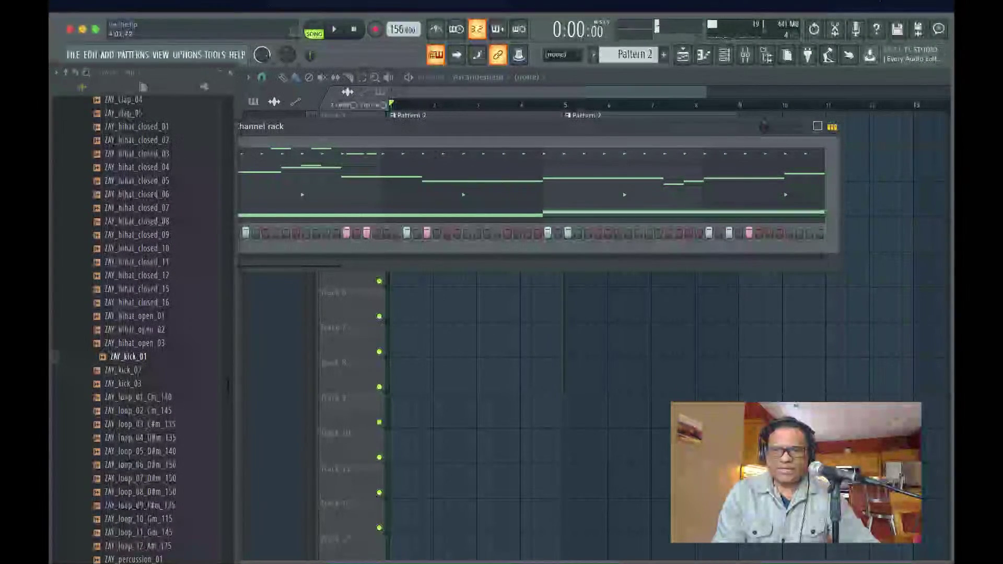
{"action": "key", "text": "space"}
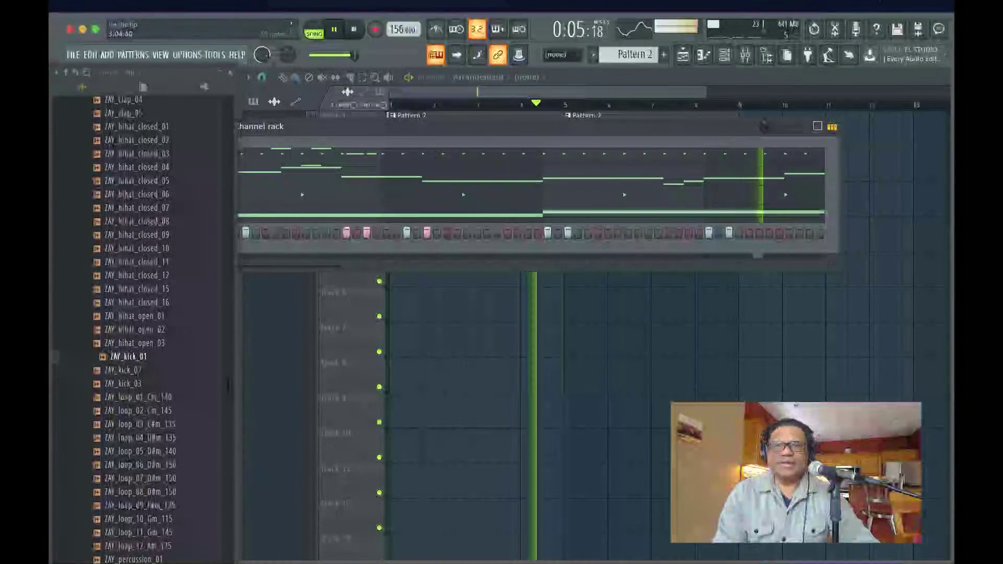
{"action": "key", "text": "space"}
{"action": "key", "text": "space"}
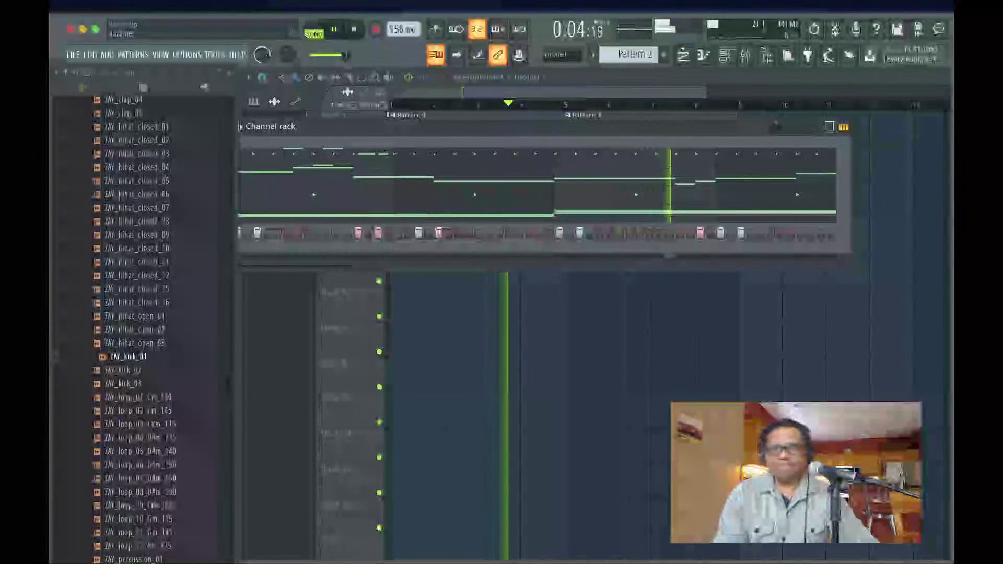
{"action": "key", "text": "space"}
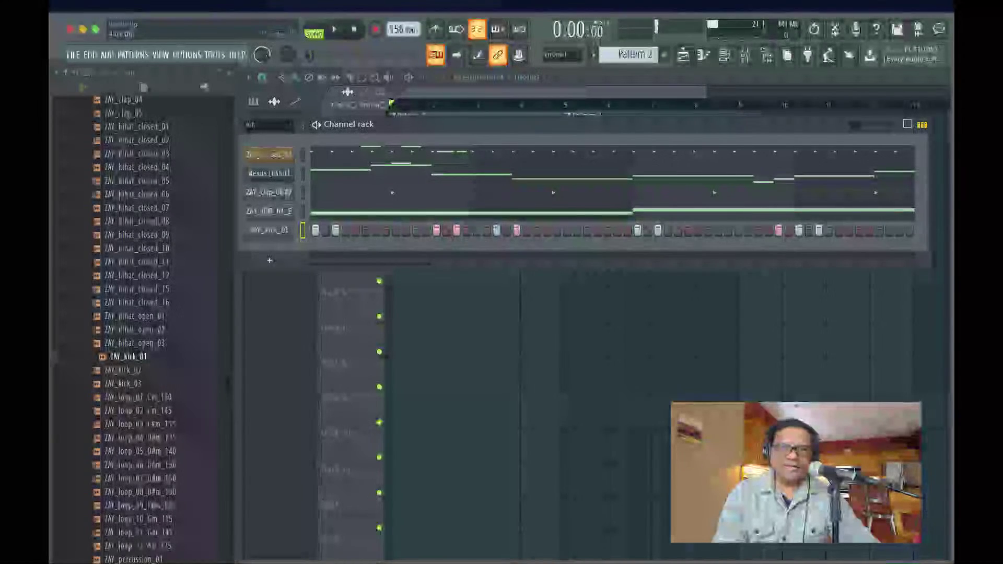
- Open the ZAY_kick_01 piano roll, raise the velocity of the kick notes in bars 3 and 4 to the maximum, and play the song
{"action": "right_click", "coordinate": [342, 218]}
{"action": "left_click", "coordinate": [364, 223]}
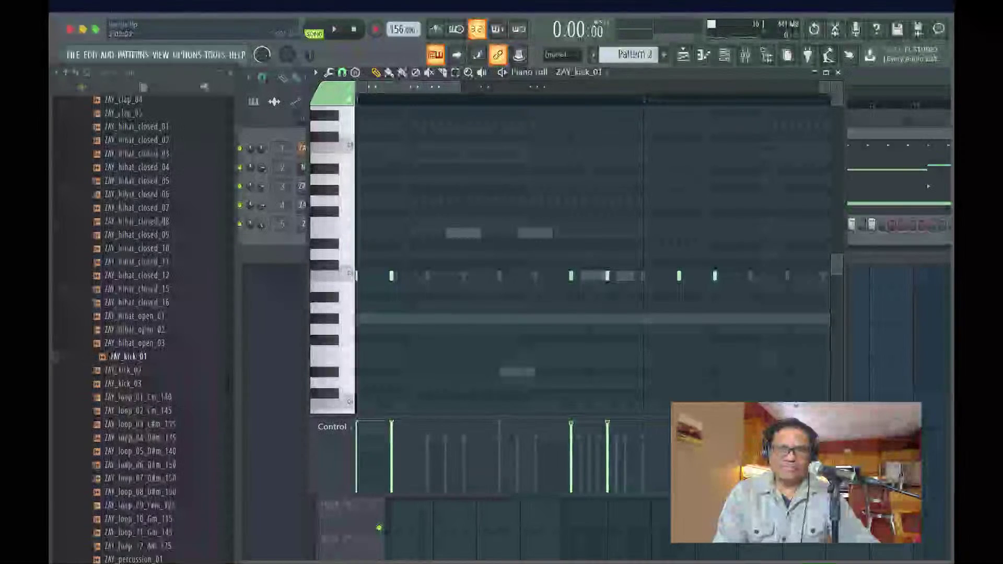
{"action": "scroll", "coordinate": [593, 259], "scroll_direction": "down", "scroll_amount": 3}
{"action": "scroll", "coordinate": [593, 251], "scroll_direction": "down", "scroll_amount": 2}
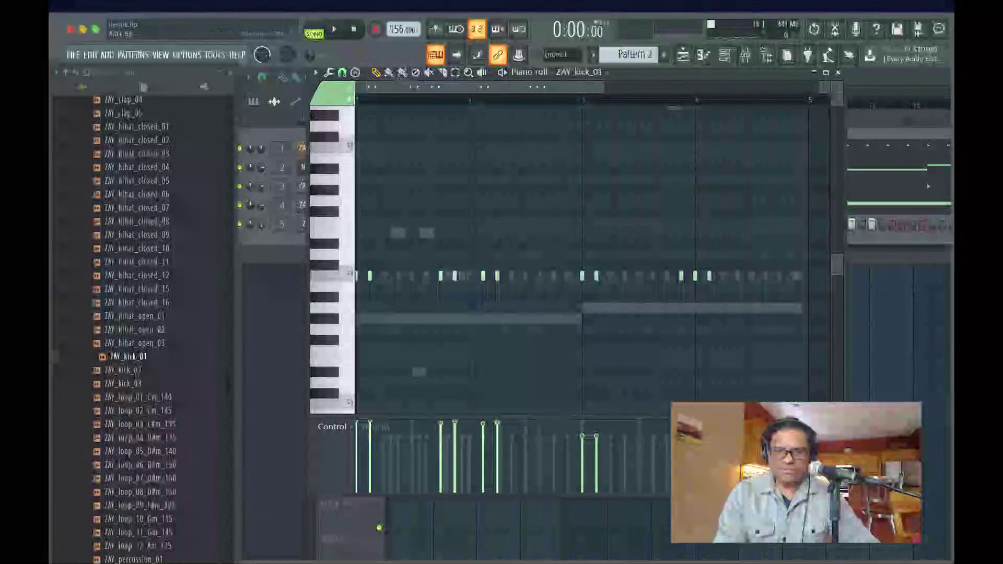
{"action": "key", "text": "space"}
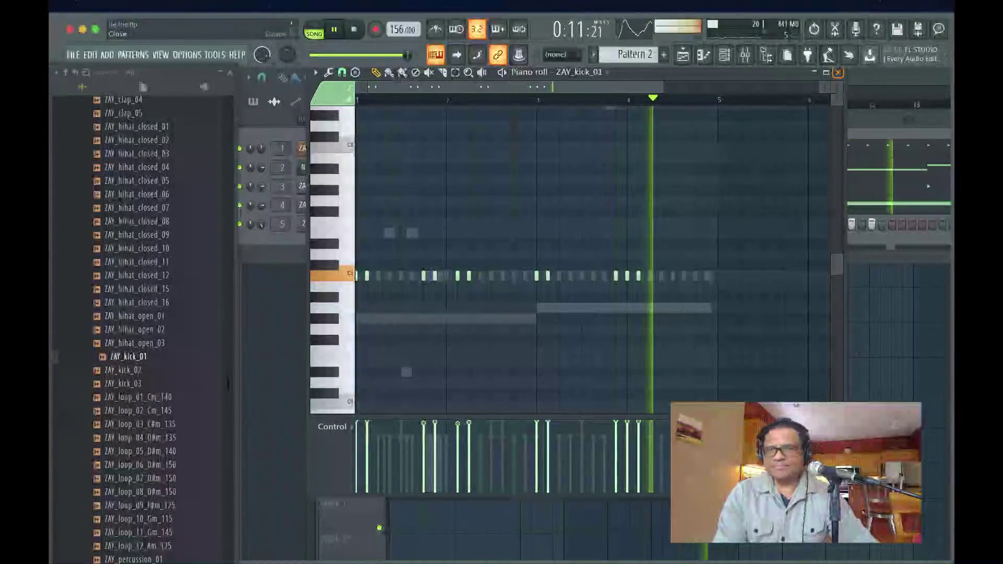
- Stop the song, add two short C5 kick notes at 4:03:48 and 4:04:00, and play the song to check them
{"action": "key", "text": "space"}
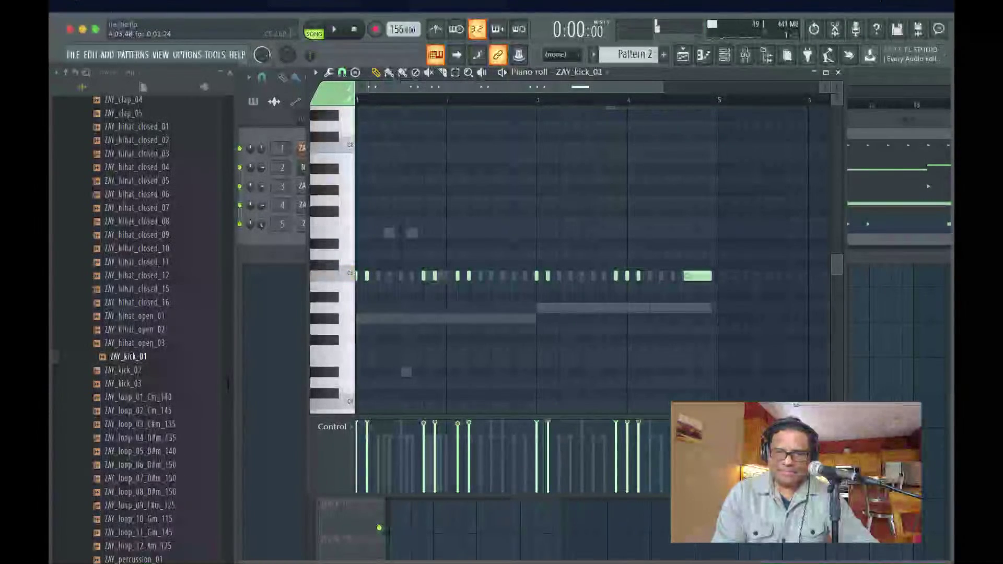
{"action": "left_click", "coordinate": [696, 275]}
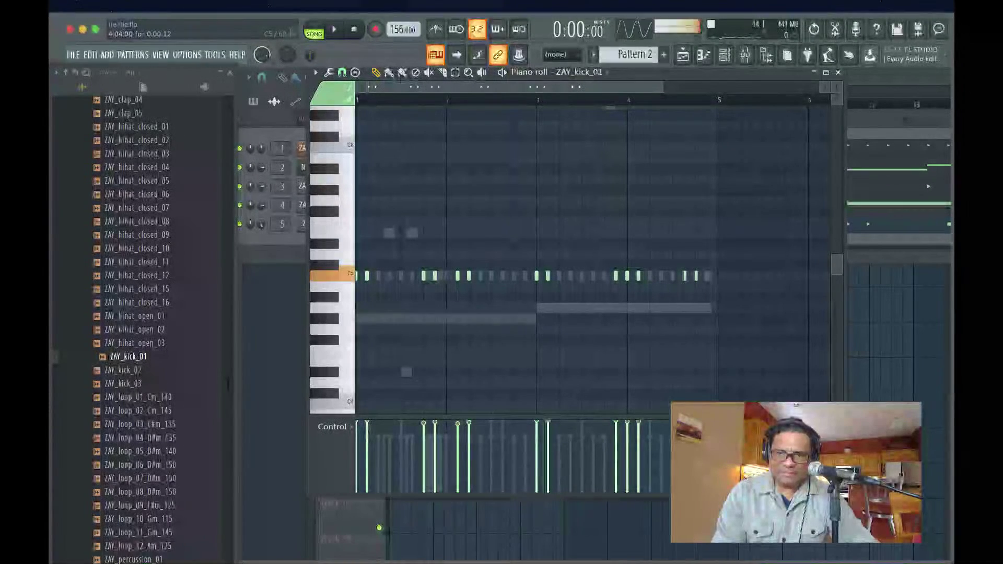
{"action": "key", "text": "space"}
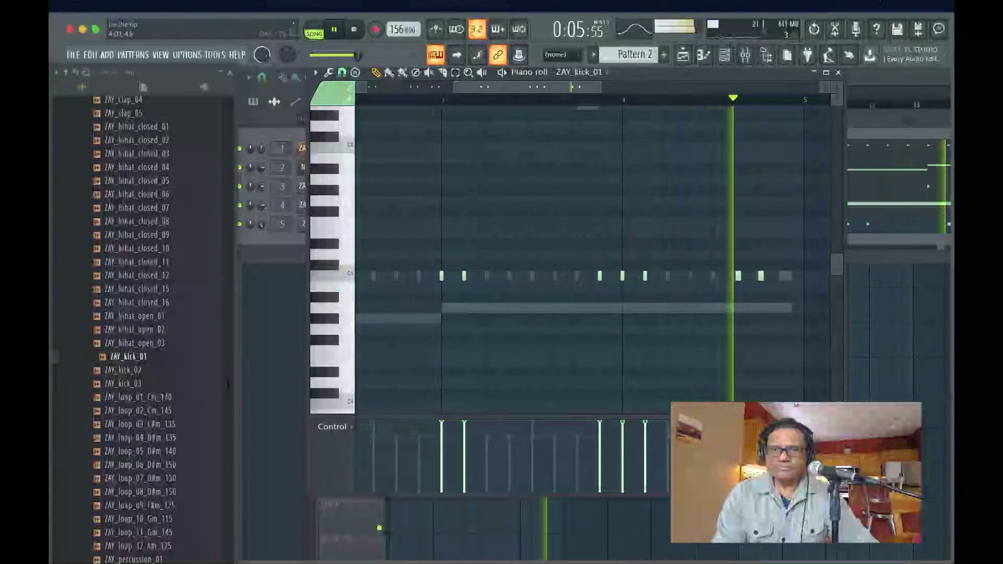
- Add a short C5 kick note at 4:04:48 in the ZAY_kick_01 piano roll and audition the song
{"action": "key", "text": "space"}
{"action": "left_click", "coordinate": [783, 276]}
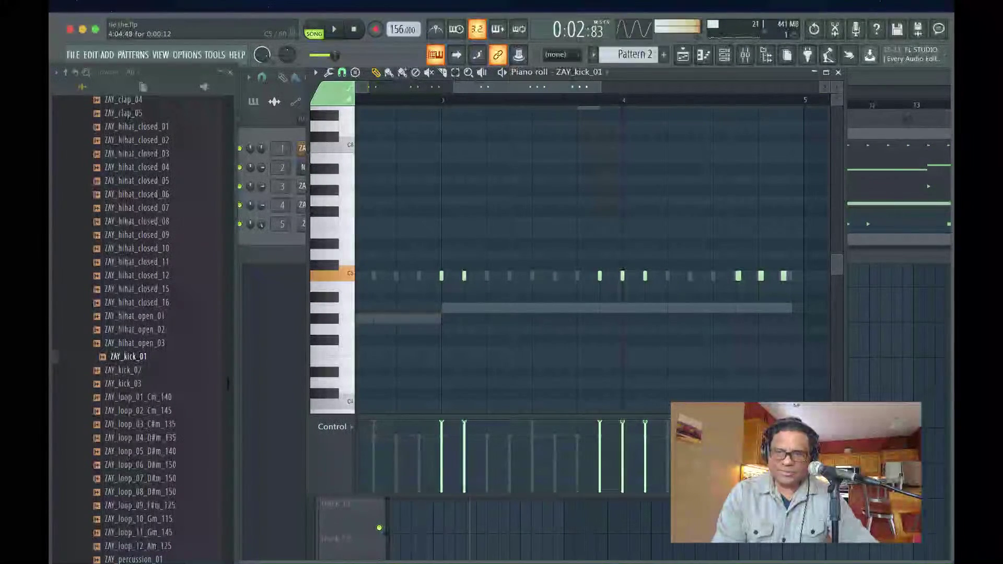
{"action": "key", "text": "space"}
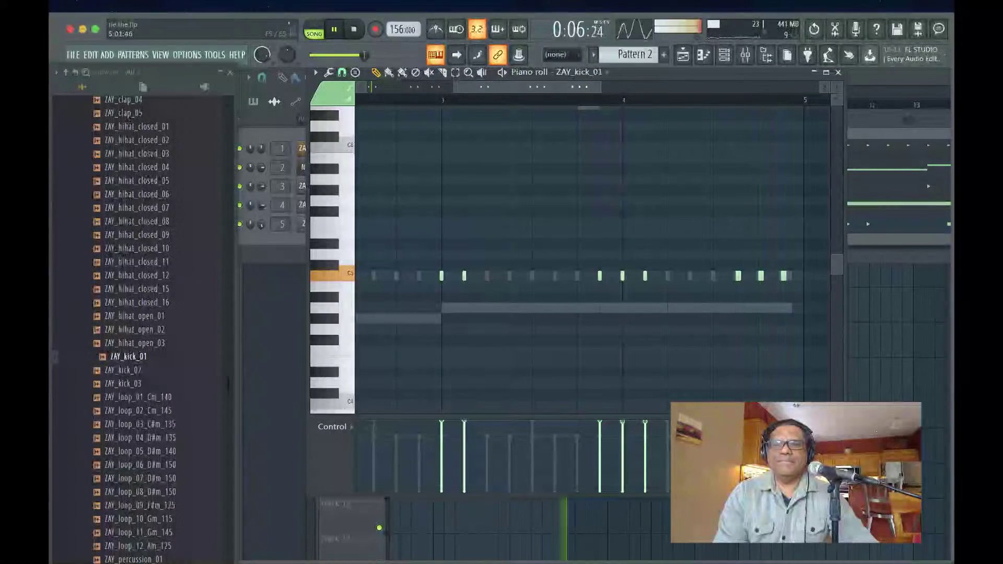
{"action": "key", "text": "space"}
- Close the ZAY_kick_01 piano roll, move the channel rack clear of the playlist clips, and play the song through
{"action": "left_click", "coordinate": [838, 72]}
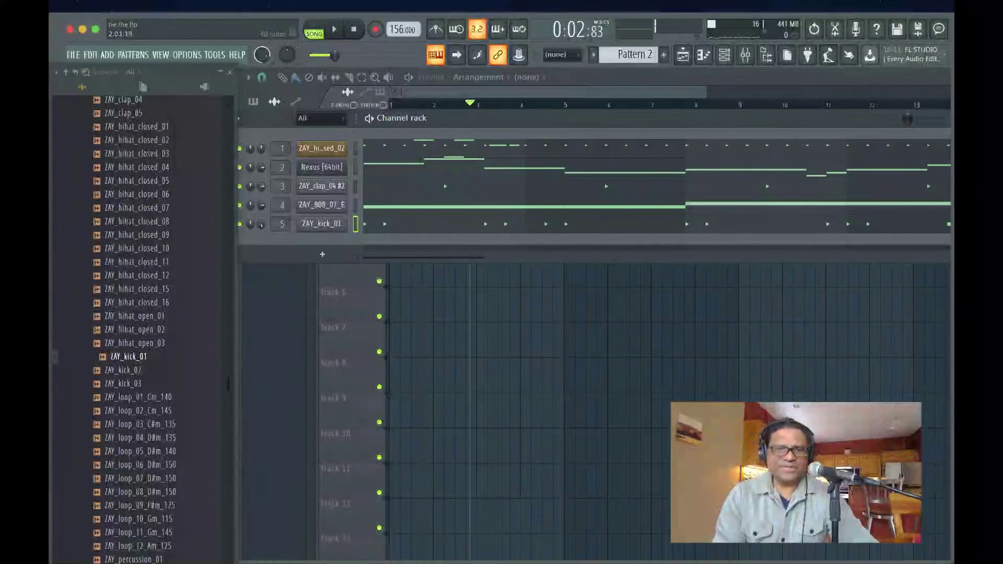
{"action": "left_click_drag", "start_coordinate": [522, 118], "coordinate": [489, 184]}
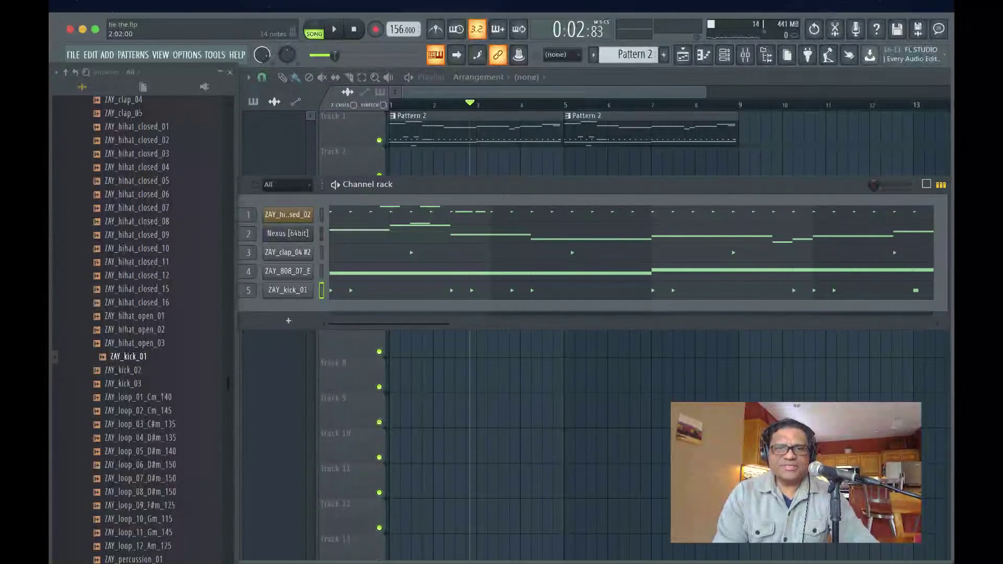
{"action": "key", "text": "space"}
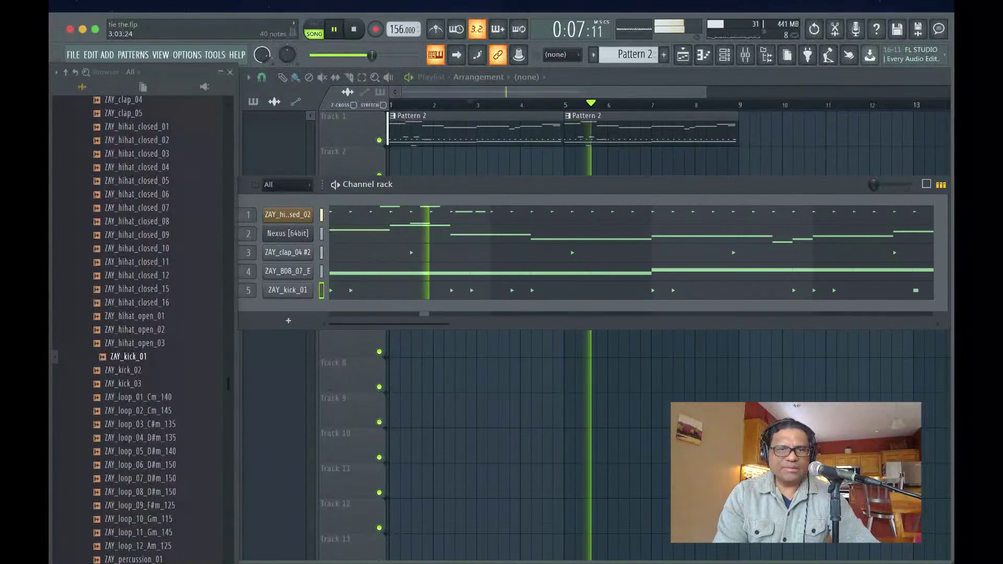
{"action": "key", "text": "space"}
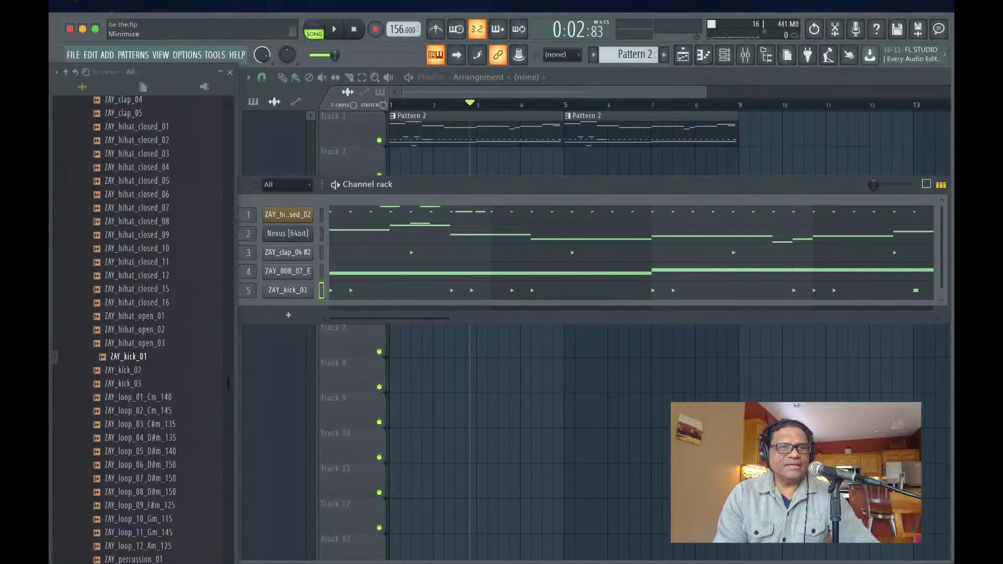
- Minimize the beat project, switch to the off the rocker project in REAPER, and play its opening from the start
{"action": "left_click", "coordinate": [82, 29]}
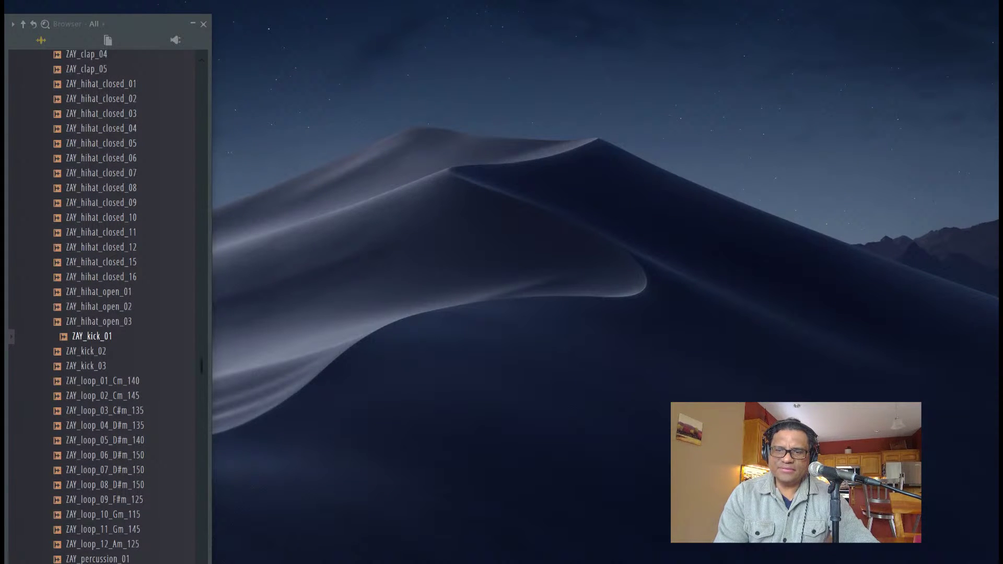
{"action": "key", "text": "super+Tab"}
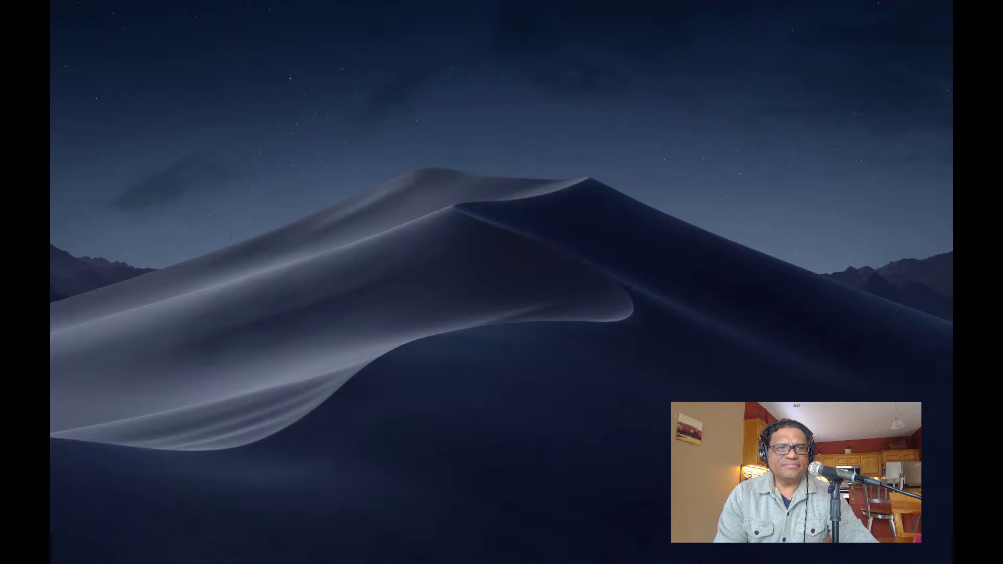
{"action": "key", "text": "super+Tab"}
{"action": "key", "text": "super+h"}
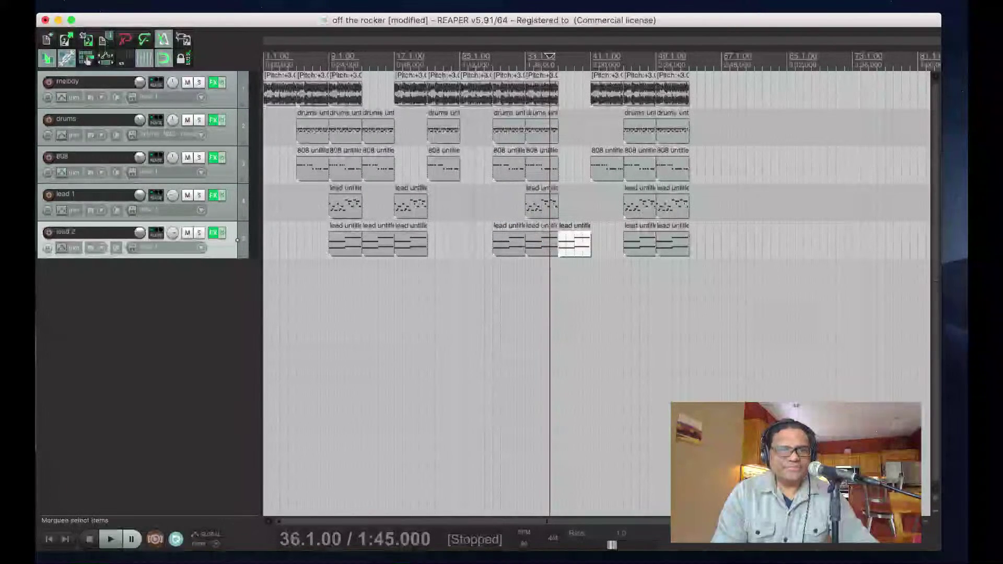
{"action": "key", "text": "Home"}
{"action": "key", "text": "space"}
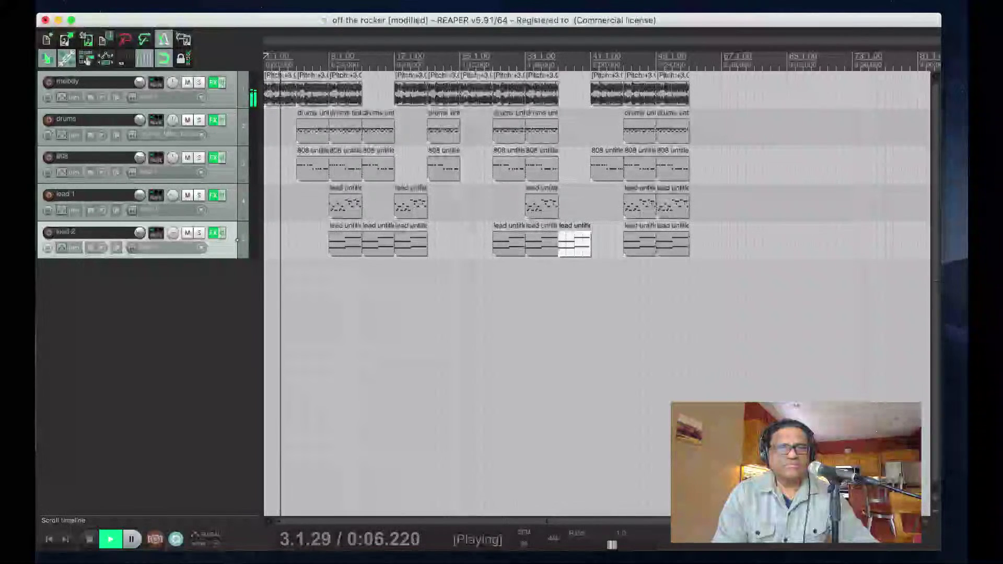
{"action": "key", "text": "space"}
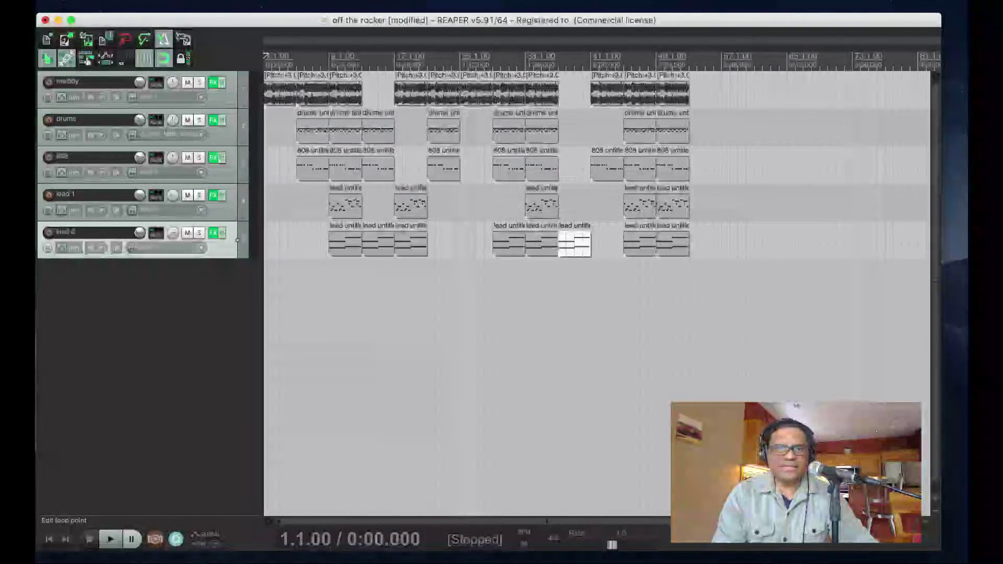
{"action": "scroll", "coordinate": [596, 163], "scroll_direction": "down", "scroll_amount": 2}
{"action": "scroll", "coordinate": [596, 163], "scroll_direction": "up", "scroll_amount": 5}
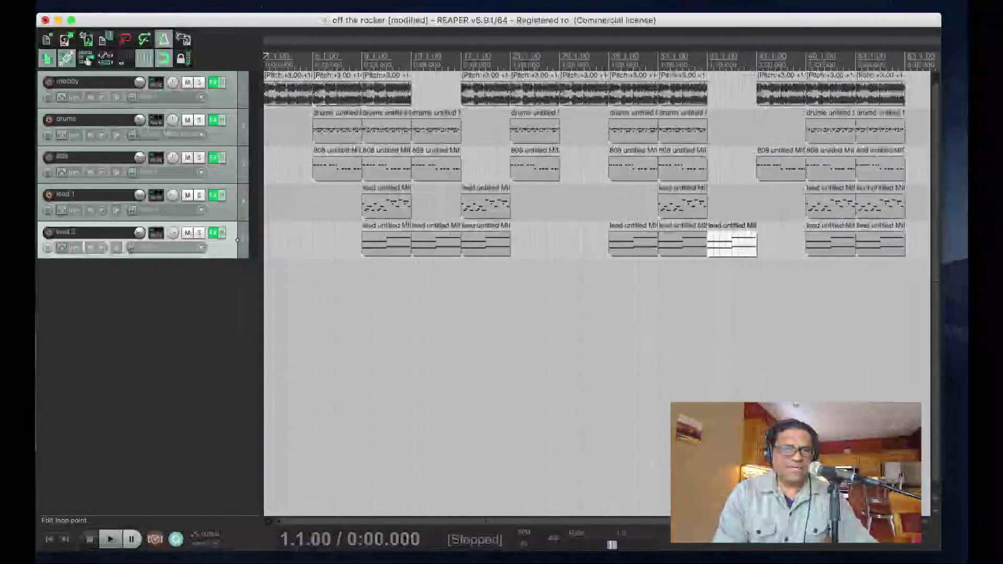
{"action": "scroll", "coordinate": [596, 167], "scroll_direction": "up", "scroll_amount": 2}
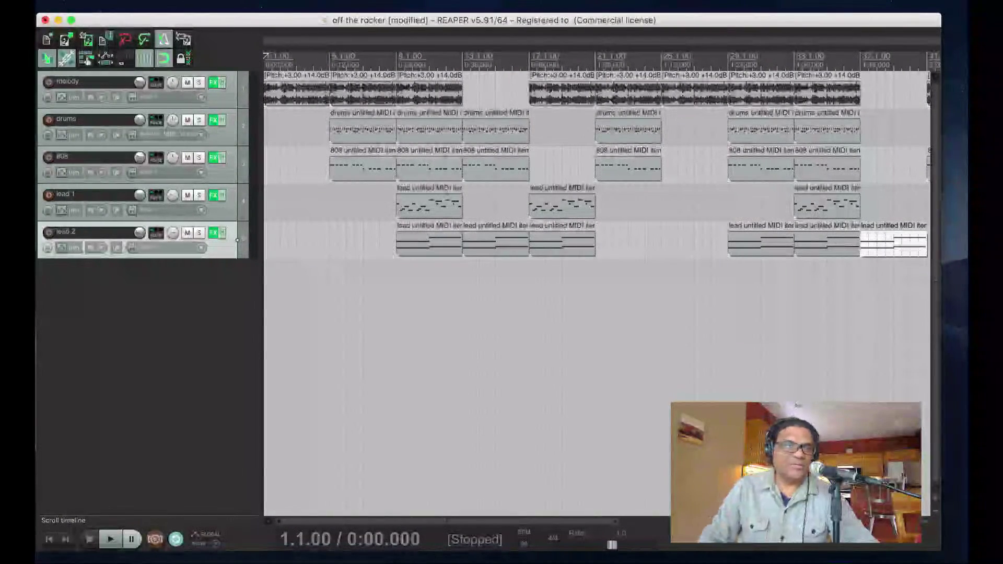
{"action": "scroll", "coordinate": [265, 54], "scroll_direction": "up", "scroll_amount": 1}
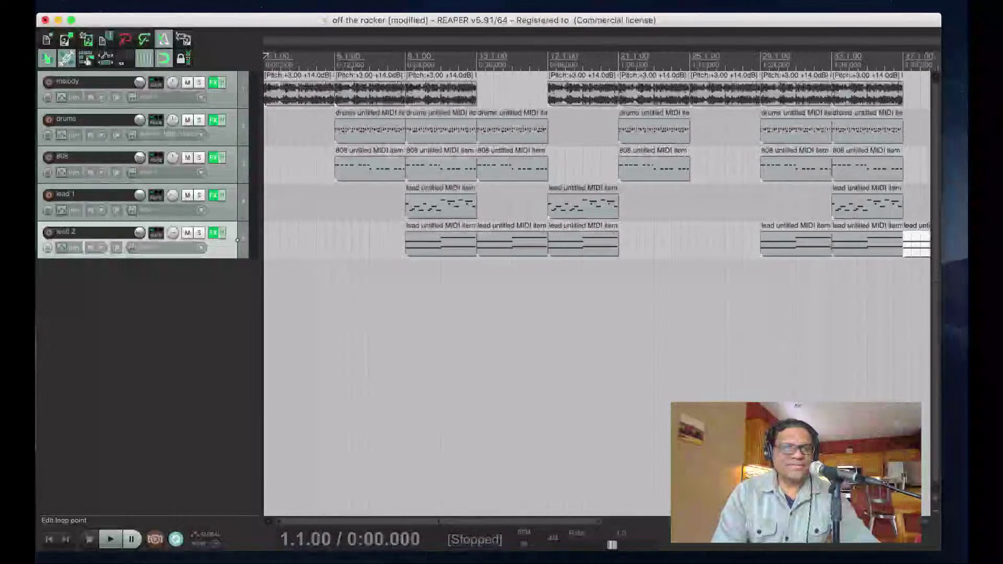
{"action": "scroll", "coordinate": [265, 55], "scroll_direction": "up", "scroll_amount": 3}
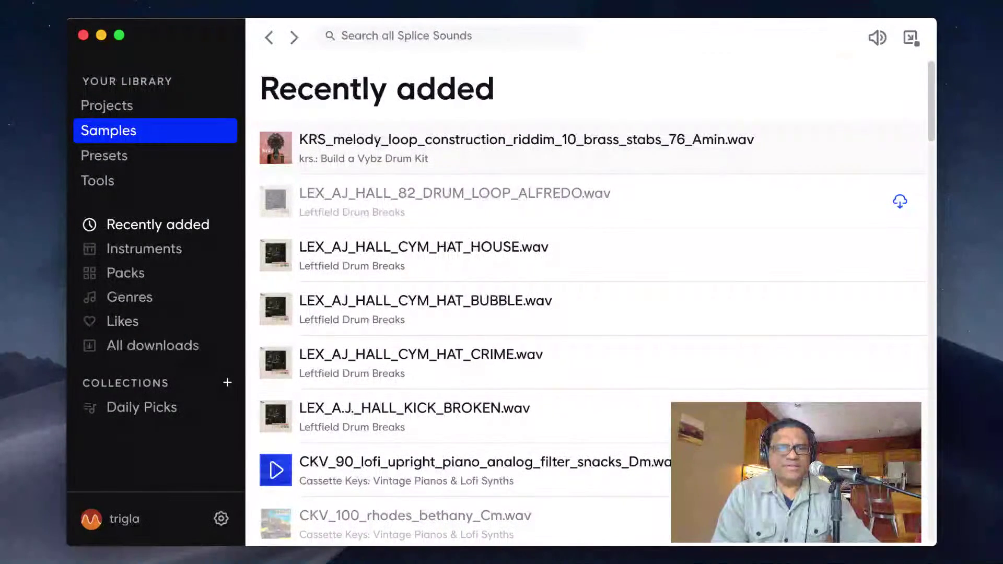
- Audition CKV_90_lofi_upright_piano_analog_filter_snacks_Dm.wav among the recently added Splice samples and look through the list
{"action": "left_click", "coordinate": [276, 469]}
{"action": "scroll", "coordinate": [585, 360], "scroll_direction": "down", "scroll_amount": 2}
{"action": "scroll", "coordinate": [585, 303], "scroll_direction": "down", "scroll_amount": 2}
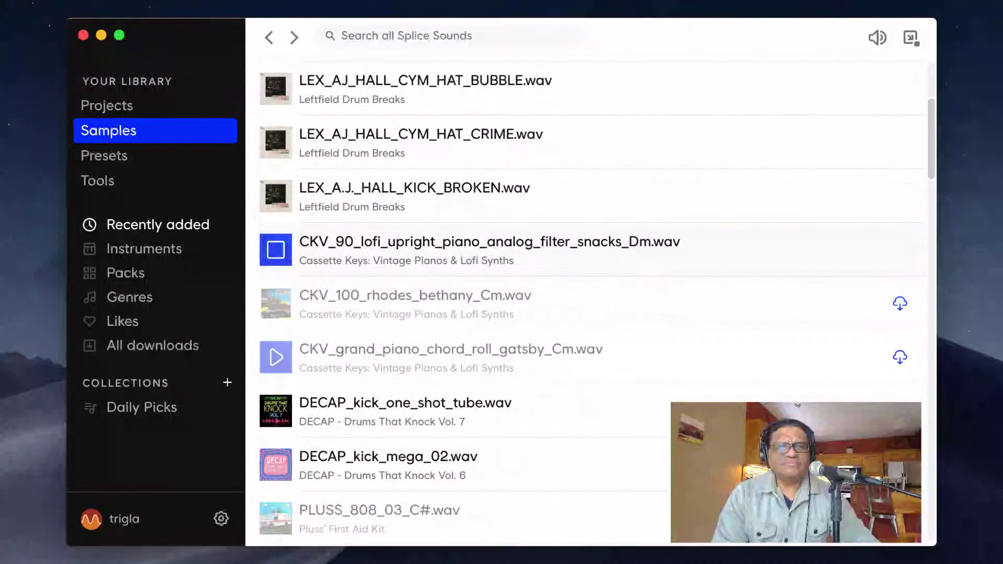
{"action": "scroll", "coordinate": [584, 303], "scroll_direction": "down", "scroll_amount": 1}
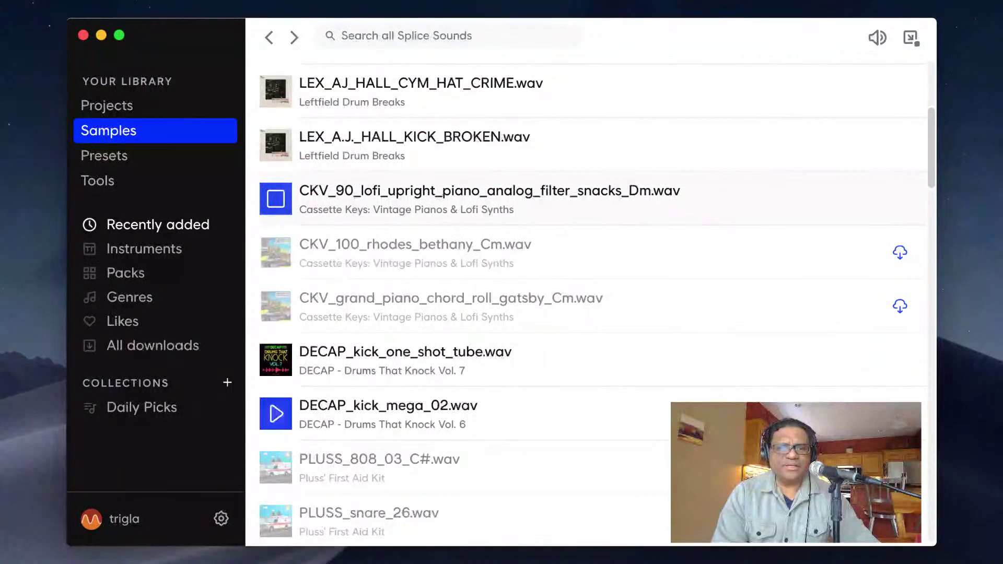
{"action": "scroll", "coordinate": [407, 230], "scroll_direction": "down", "scroll_amount": 1}
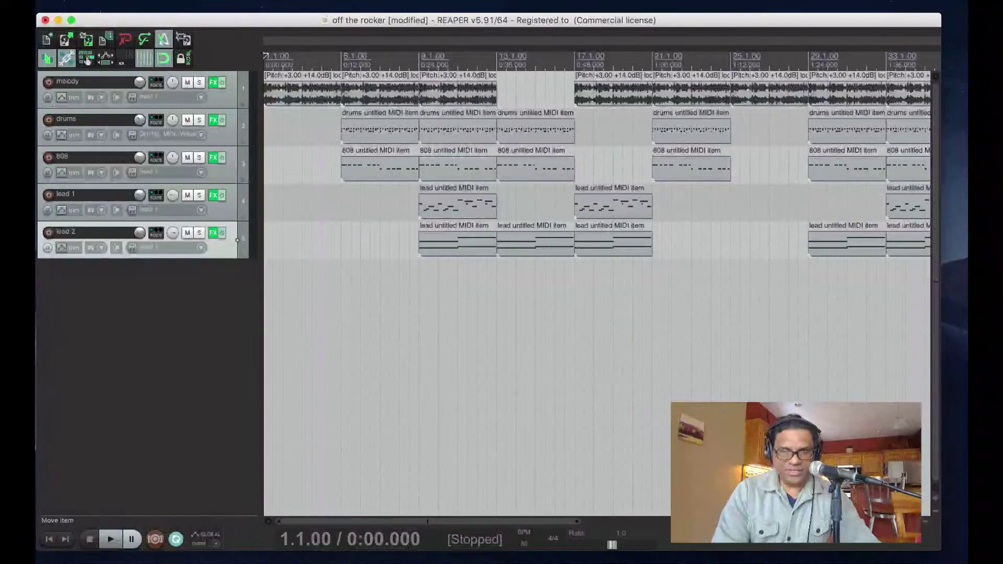
- Play the off the rocker project in REAPER, and open the 808 item at bar 5 to examine its notes
{"action": "key", "text": "space"}
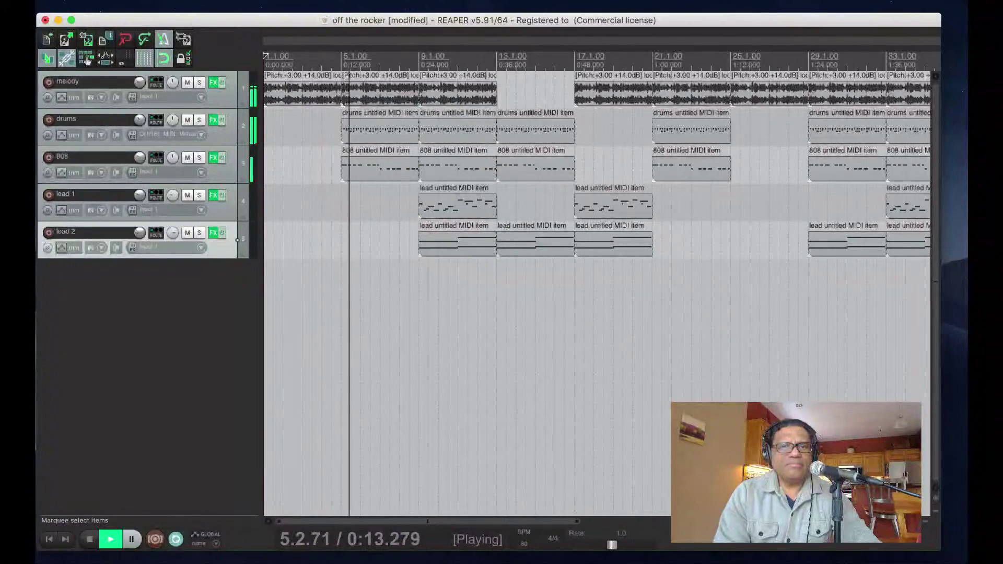
{"action": "key", "text": "space"}
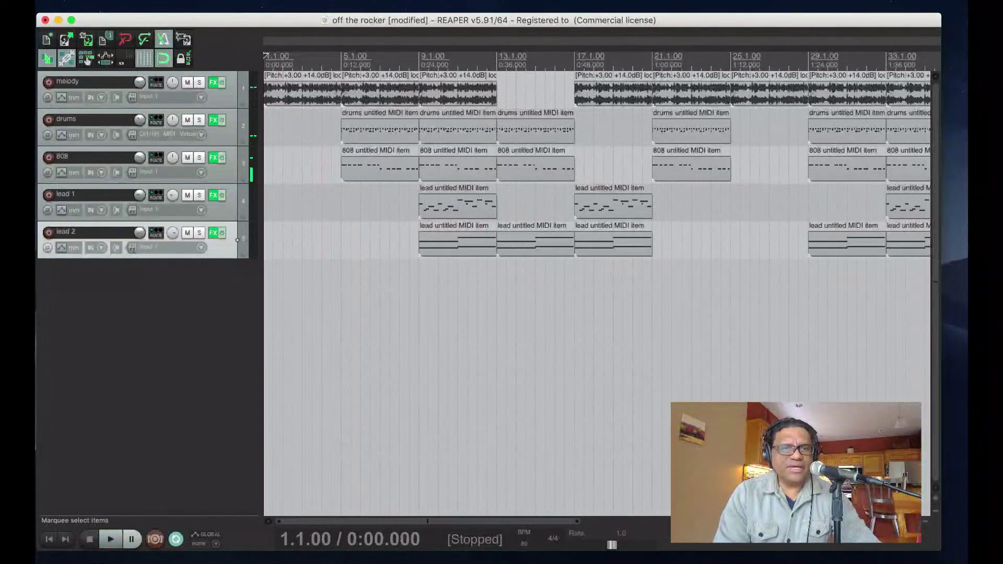
{"action": "double_click", "coordinate": [379, 166]}
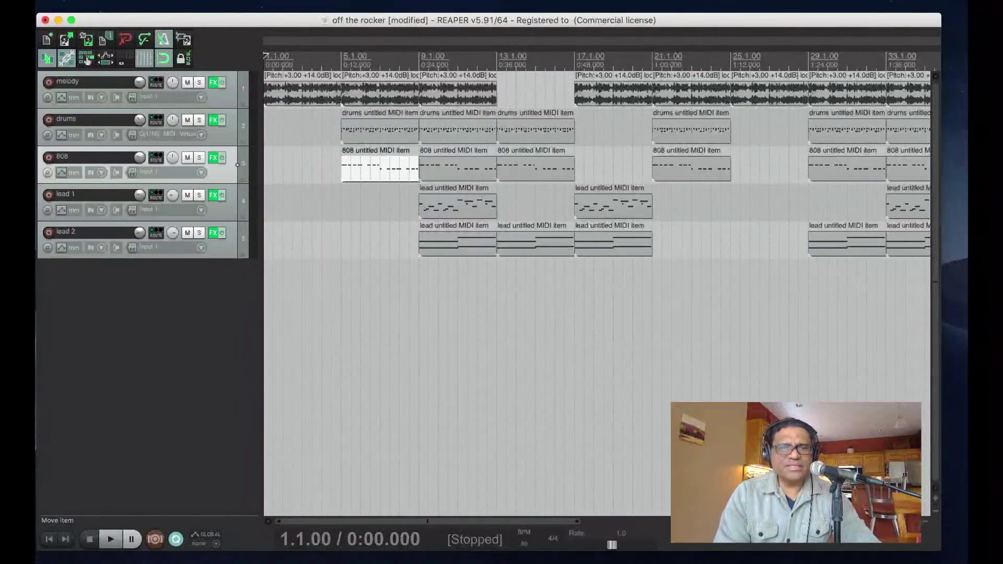
{"action": "left_click_drag", "start_coordinate": [465, 32], "coordinate": [392, 30]}
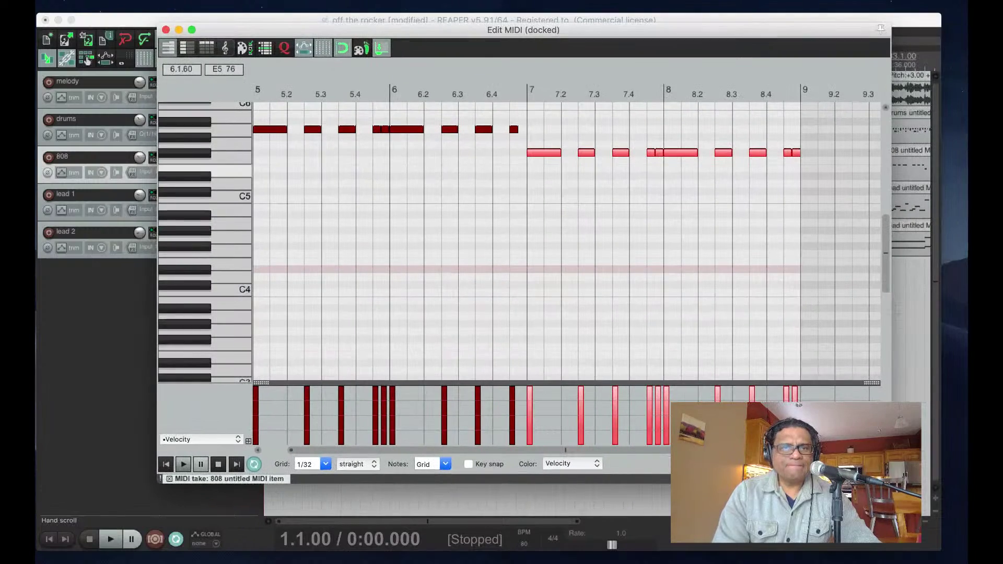
{"action": "scroll", "coordinate": [402, 208], "scroll_direction": "up", "scroll_amount": 1}
{"action": "scroll", "coordinate": [403, 208], "scroll_direction": "down", "scroll_amount": 1}
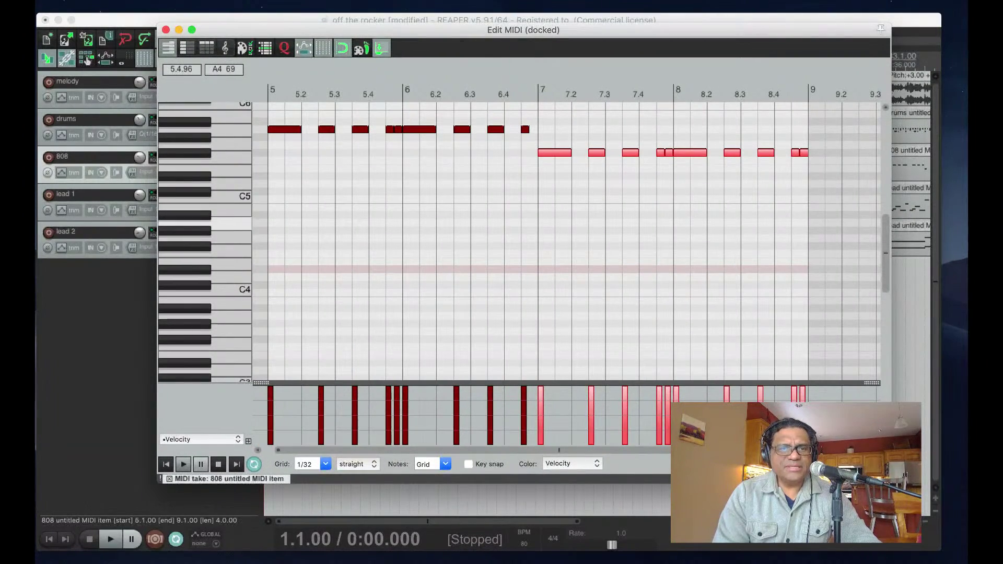
{"action": "scroll", "coordinate": [370, 223], "scroll_direction": "right", "scroll_amount": 1}
{"action": "scroll", "coordinate": [566, 241], "scroll_direction": "down", "scroll_amount": 2}
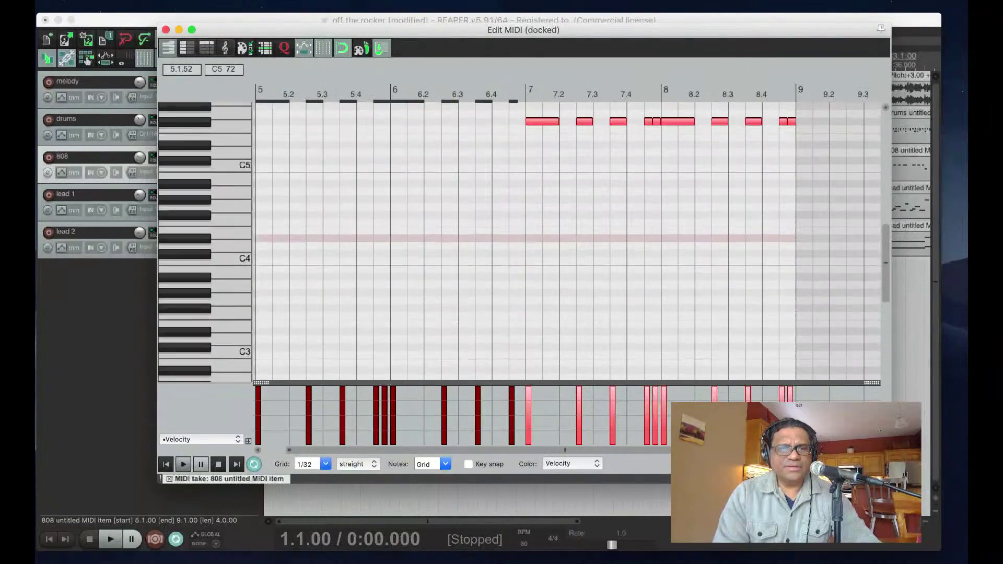
{"action": "scroll", "coordinate": [567, 241], "scroll_direction": "up", "scroll_amount": 1}
{"action": "scroll", "coordinate": [566, 241], "scroll_direction": "down", "scroll_amount": 1}
{"action": "scroll", "coordinate": [519, 240], "scroll_direction": "up", "scroll_amount": 3}
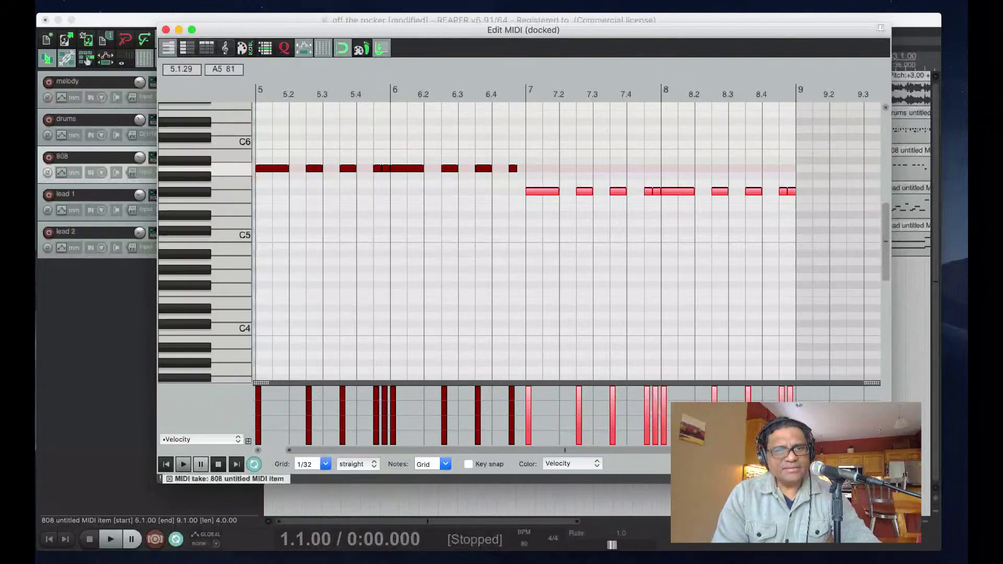
- Audition the first 808 note, place the playback cursor at bar 5, and play the 808 part from there
{"action": "left_click", "coordinate": [266, 169]}
{"action": "key", "text": "space"}
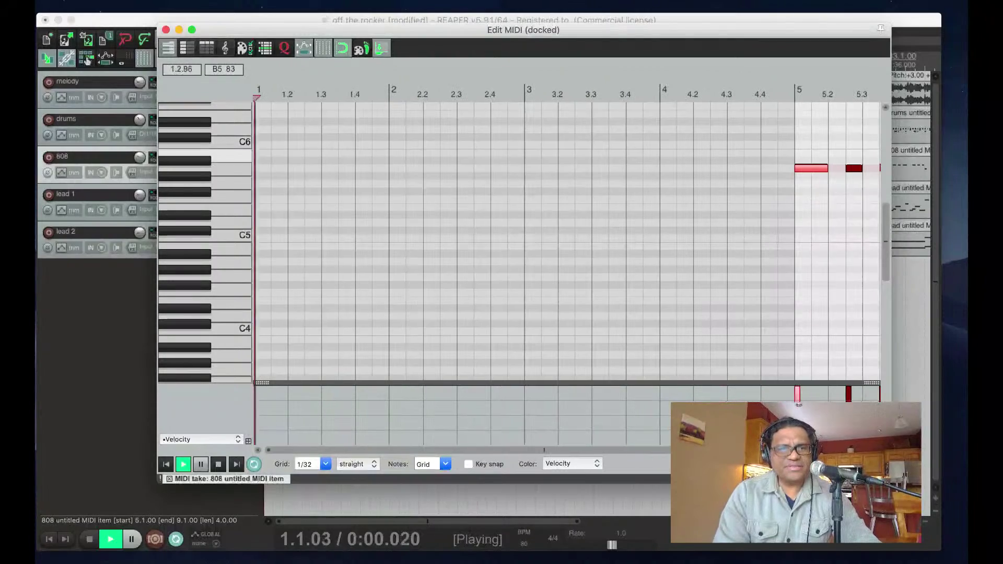
{"action": "key", "text": "space"}
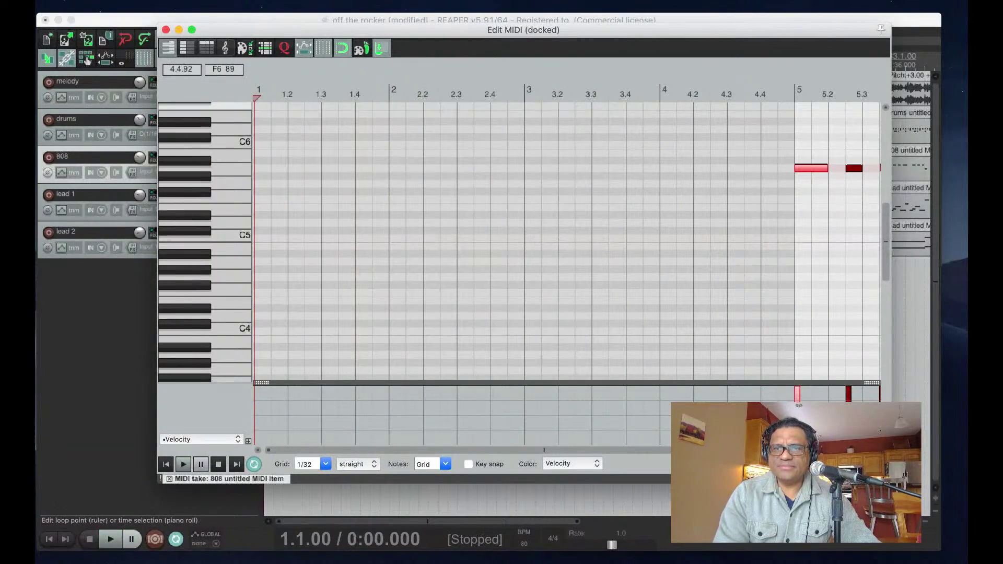
{"action": "left_click", "coordinate": [795, 94]}
{"action": "key", "text": "space"}
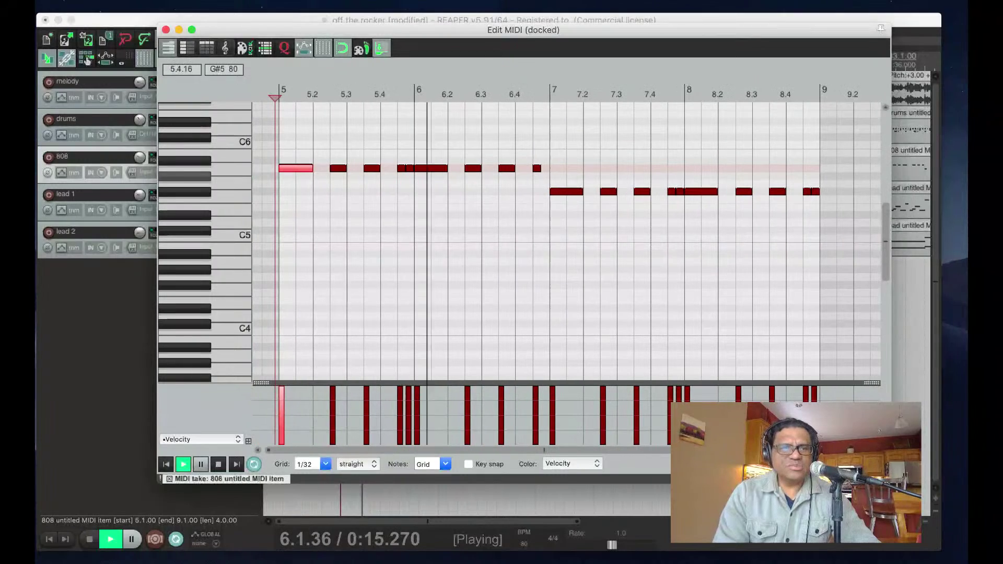
{"action": "key", "text": "space"}
- Move all notes of the 808 item down one octave, from A5 to A4 for the first note, and check them in playback
{"action": "key", "text": "super+a"}
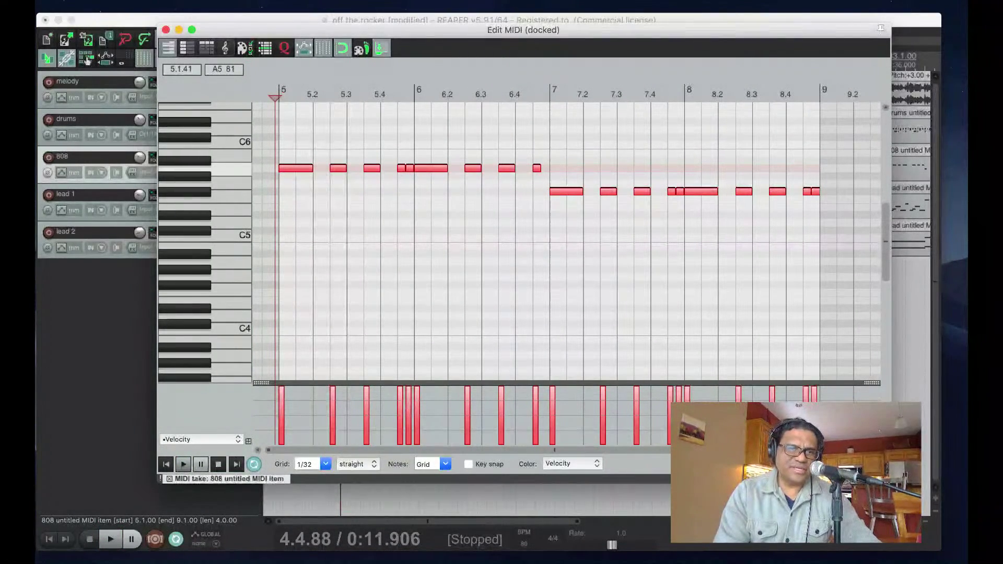
{"action": "left_click_drag", "start_coordinate": [292, 167], "coordinate": [293, 261]}
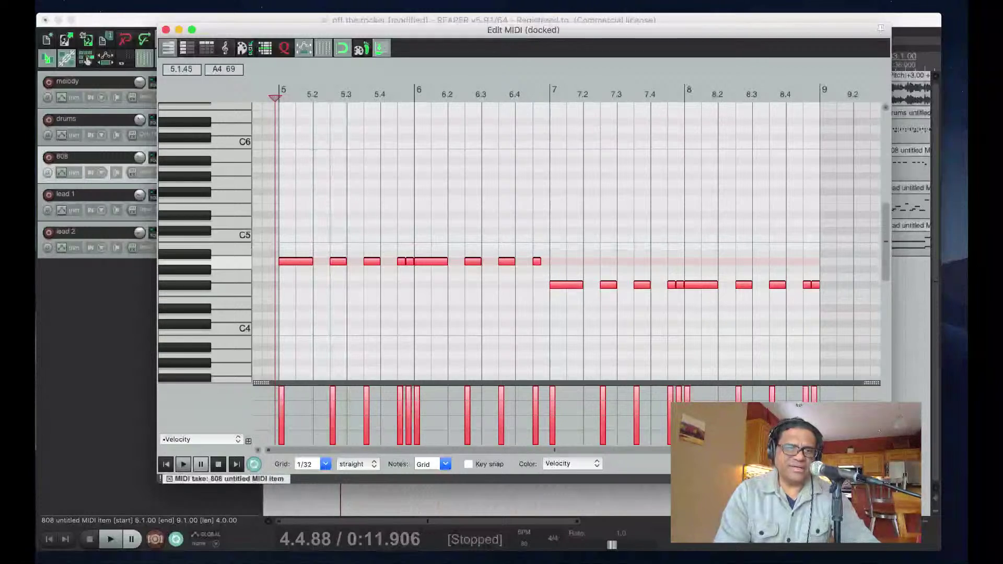
{"action": "key", "text": "space"}
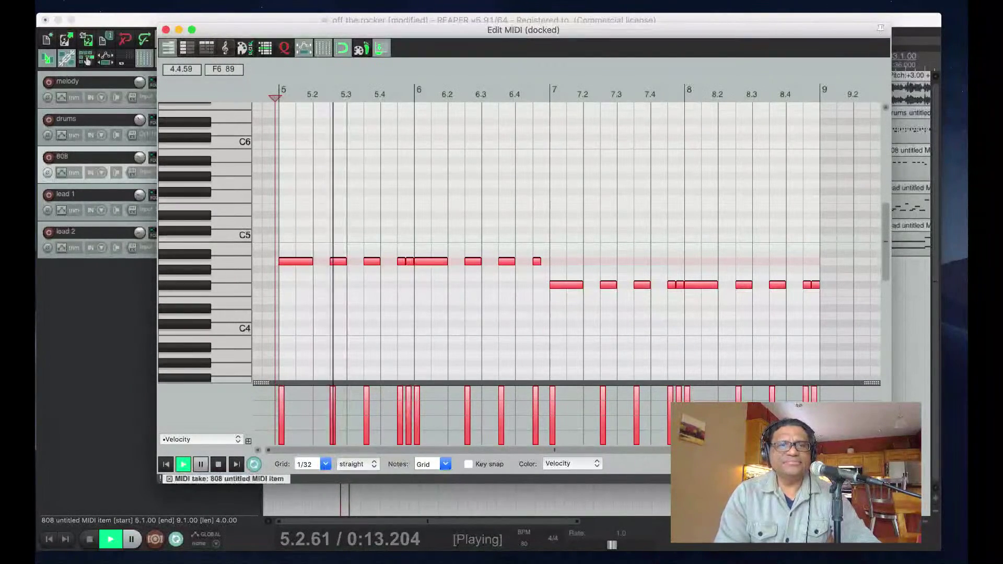
{"action": "key", "text": "Escape"}
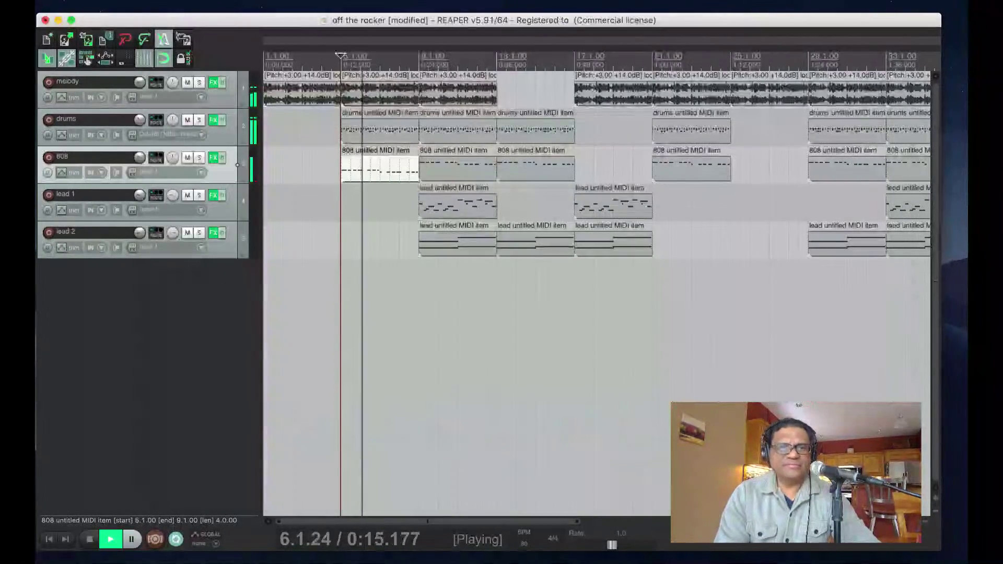
{"action": "key", "text": "space"}
{"action": "key", "text": "super+Tab"}
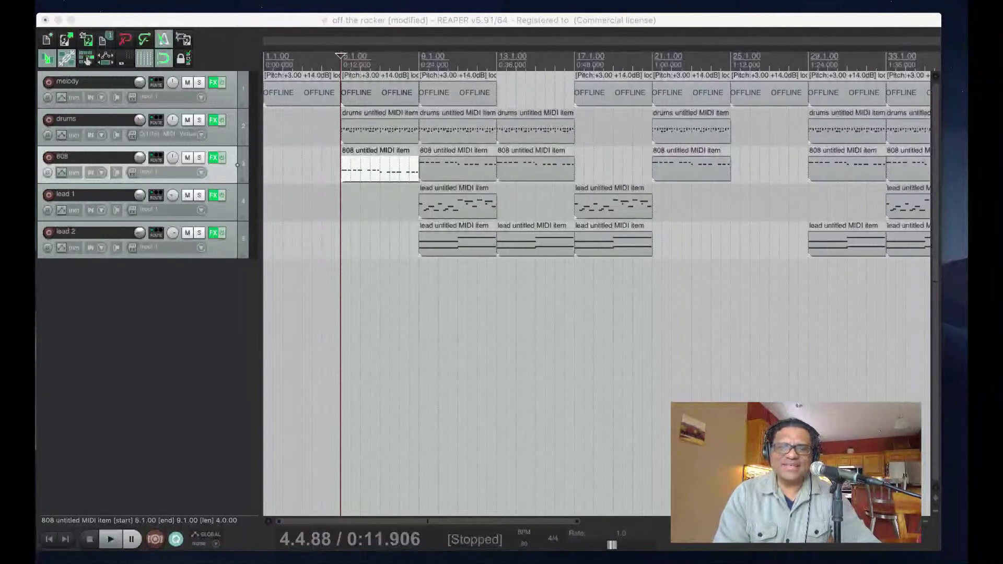
{"action": "key", "text": "super+Tab"}
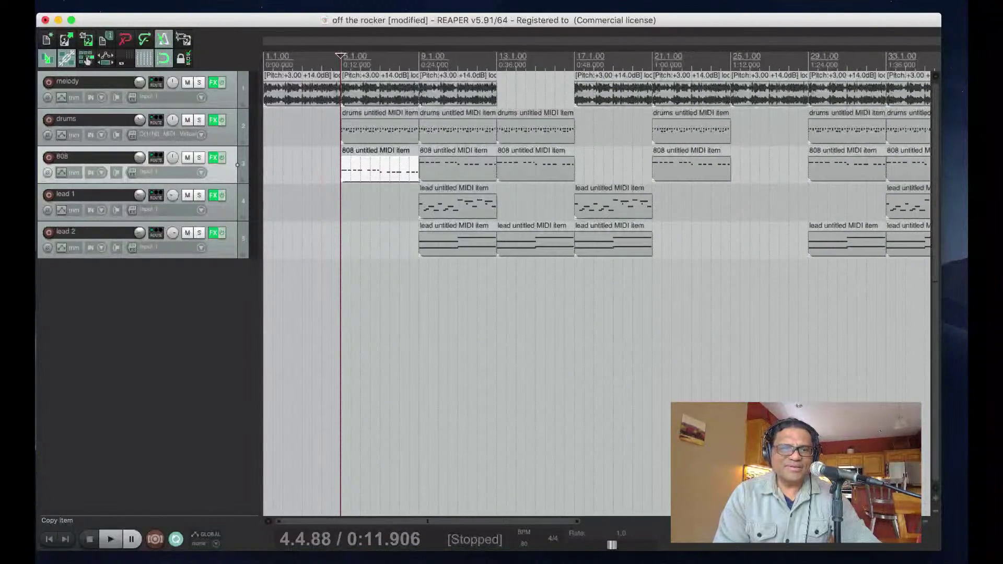
{"action": "key", "text": "super+Tab"}
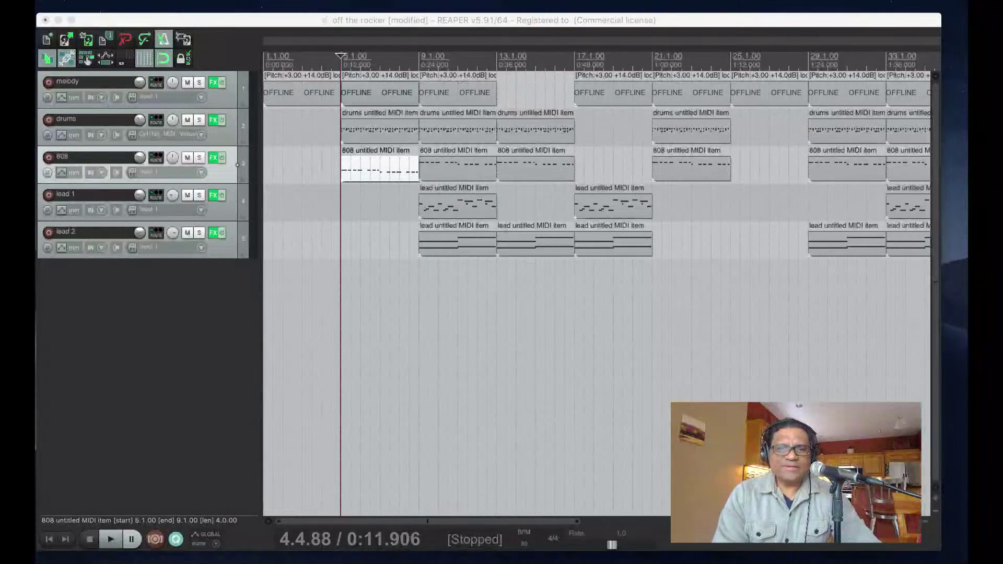
- Return to REAPER and play the off the rocker arrangement from bar 5 to hear the lowered 808 with the melody and drums
{"action": "key", "text": "super+Tab"}
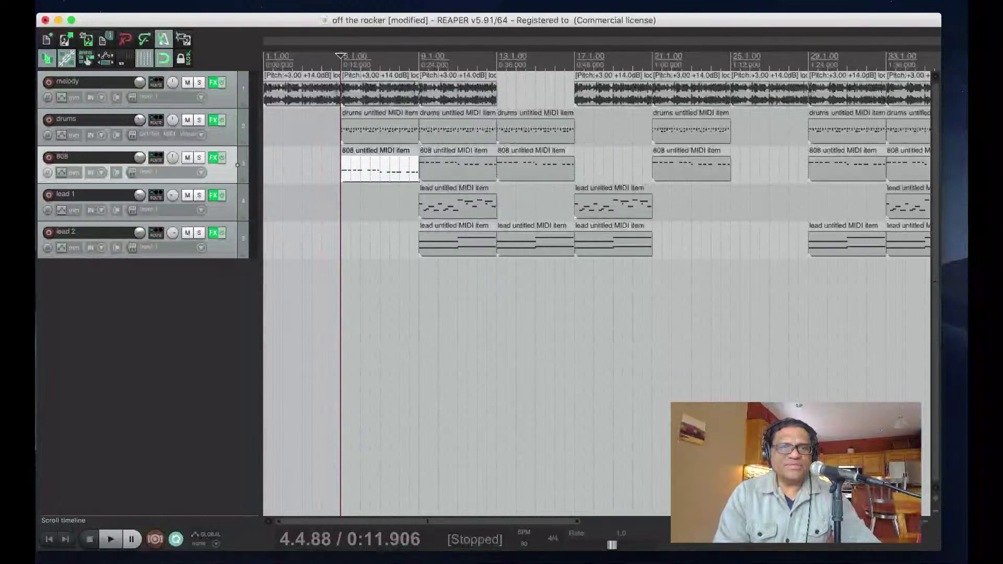
{"action": "key", "text": "space"}
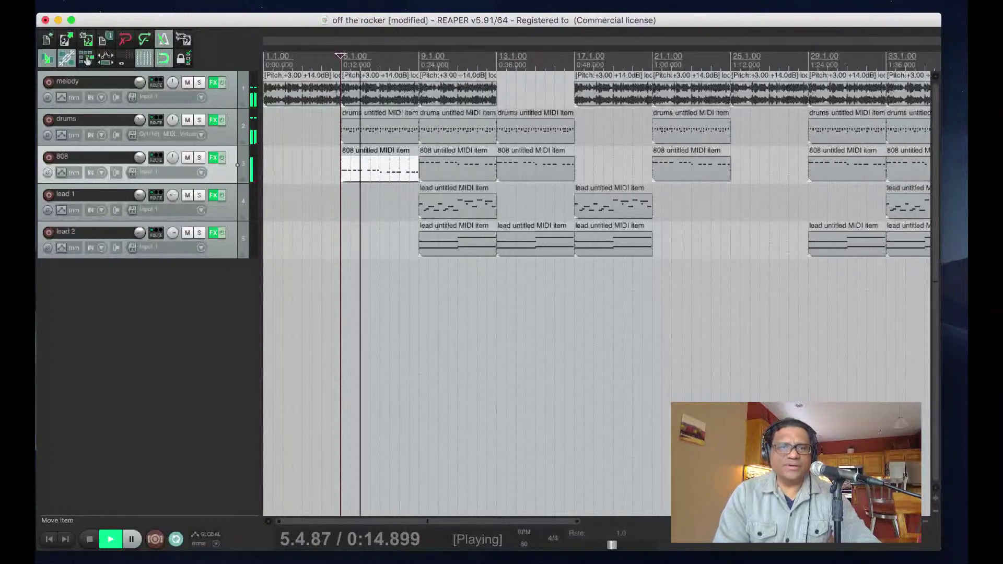
{"action": "key", "text": "space"}
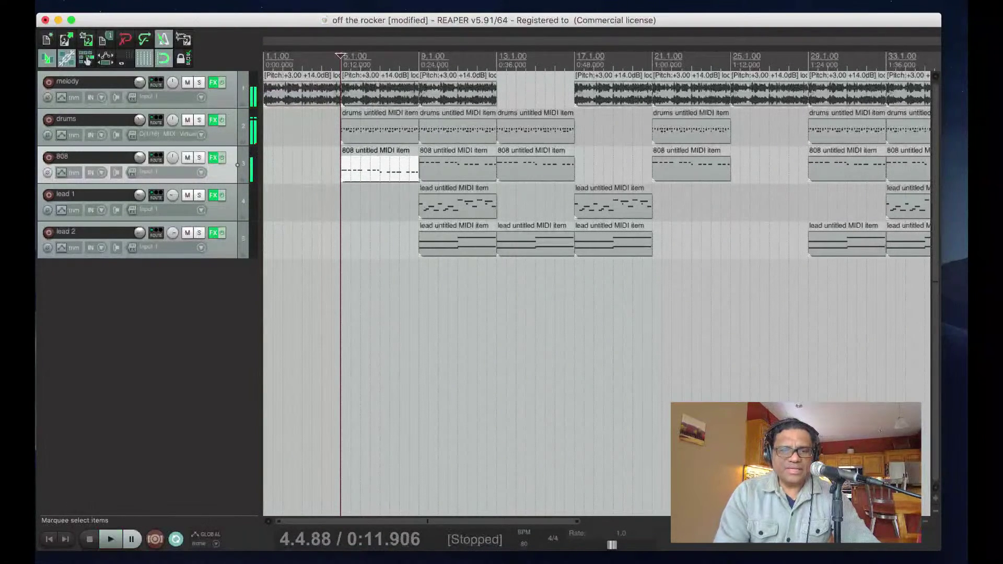
- Raise the 808 track's volume to about -5.3 dB in the mixer during playback from bar 5
{"action": "key", "text": "super+m"}
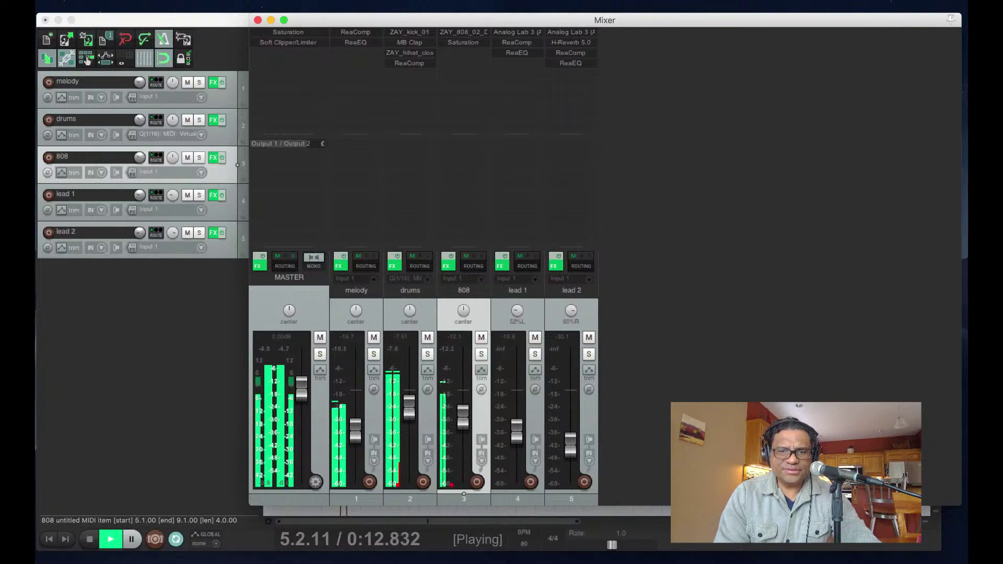
{"action": "key", "text": "space"}
{"action": "mouse_move", "coordinate": [463, 421]}
{"action": "left_mouse_down"}
{"action": "mouse_move", "coordinate": [463, 371]}
{"action": "mouse_move", "coordinate": [463, 404]}
{"action": "left_mouse_up"}
{"action": "key", "text": "space"}
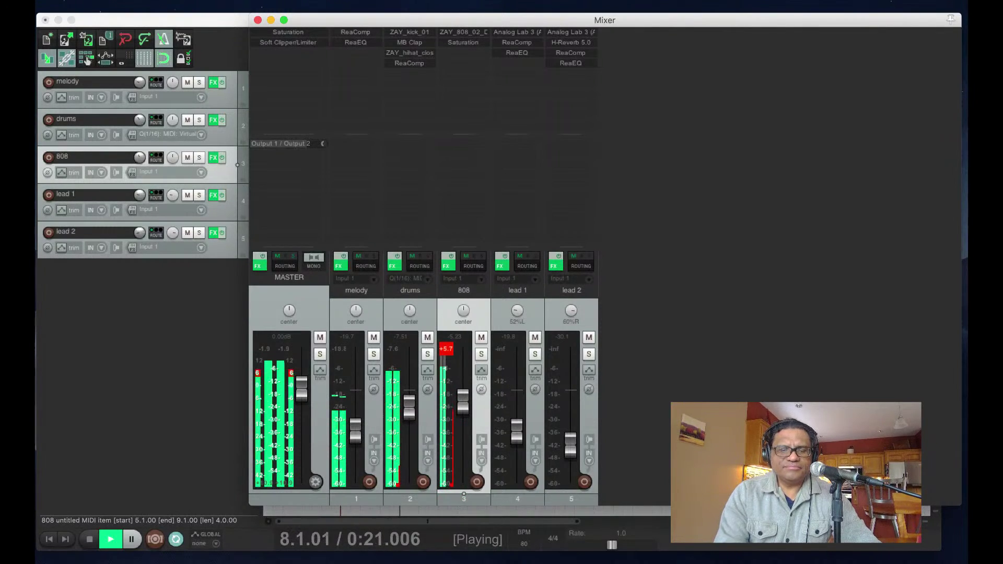
{"action": "key", "text": "super+m"}
{"action": "key", "text": "space"}
- Open the 808 item at bar 5 and move all its notes in bars 7 and 8 up to G5
{"action": "double_click", "coordinate": [380, 168]}
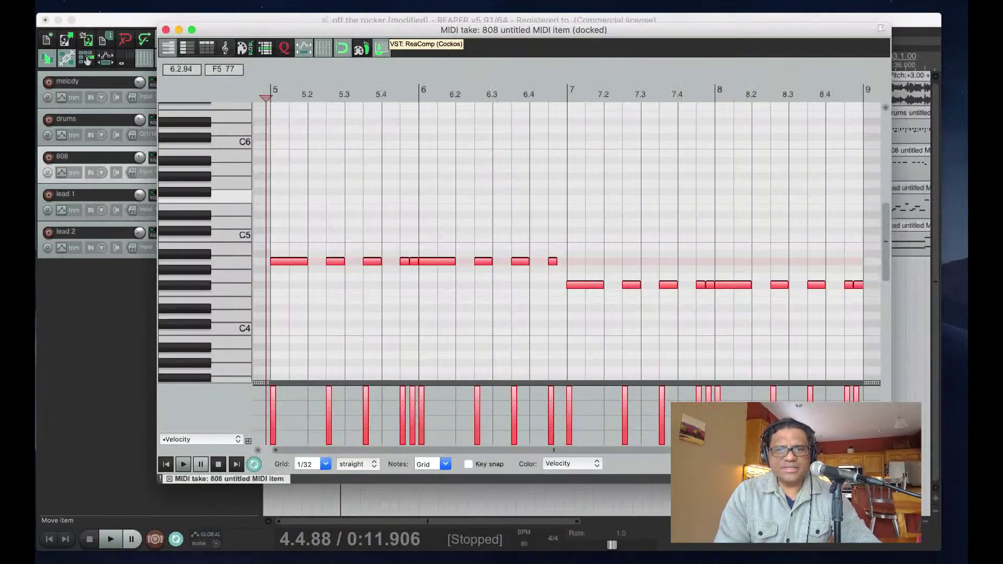
{"action": "scroll", "coordinate": [589, 269], "scroll_direction": "right", "scroll_amount": 2}
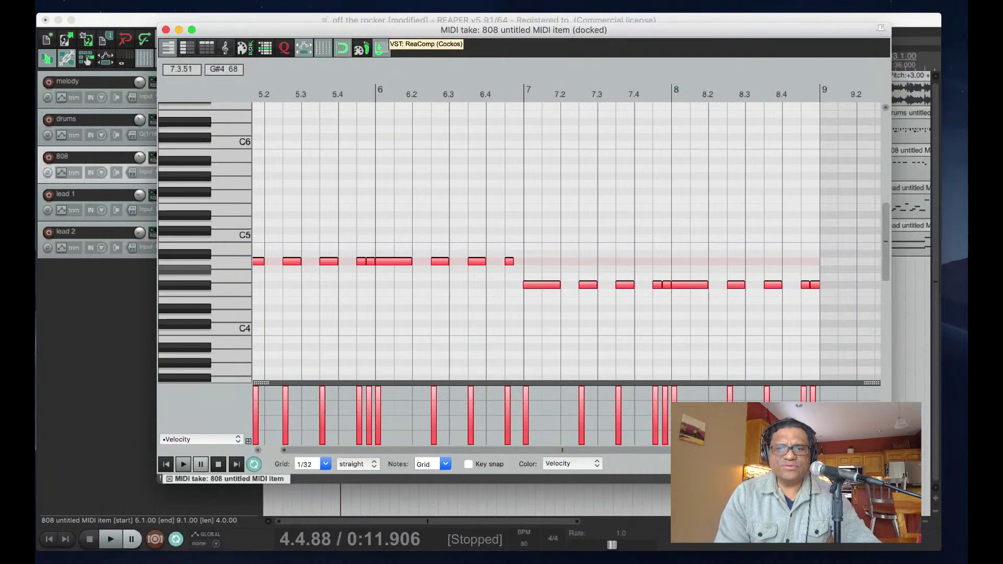
{"action": "left_click_drag", "start_coordinate": [529, 252], "coordinate": [819, 319]}
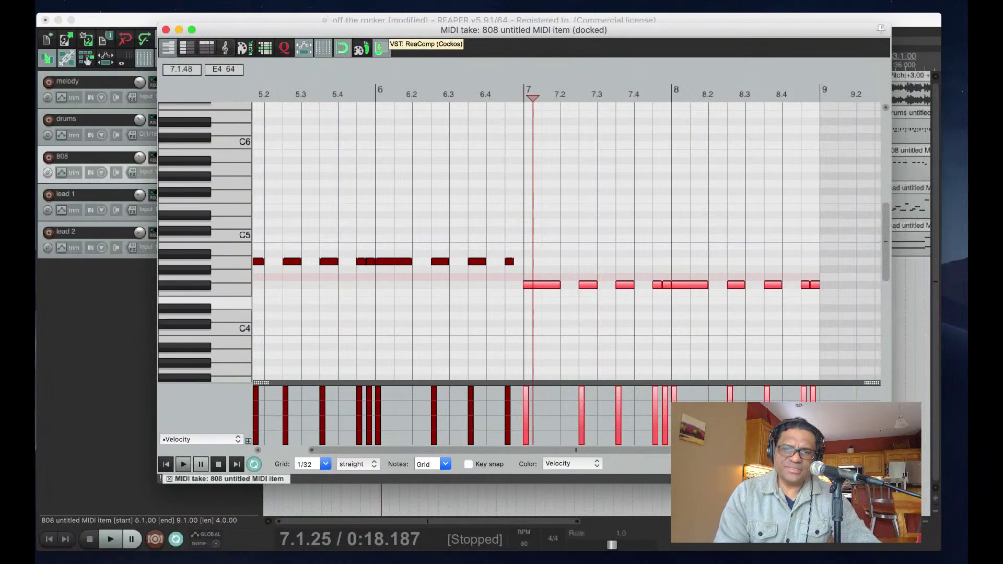
{"action": "left_click_drag", "start_coordinate": [547, 284], "coordinate": [544, 184]}
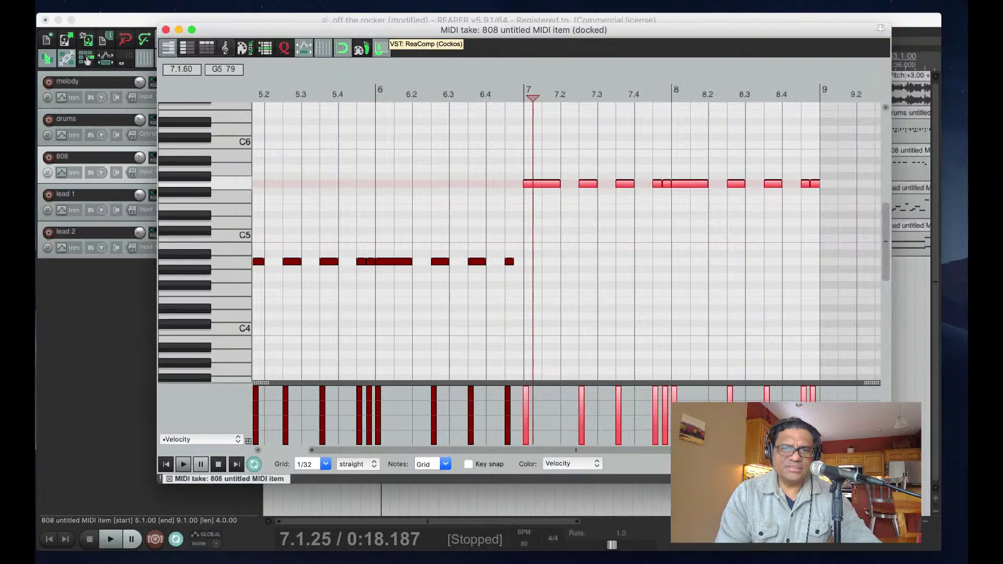
- Place the playback cursor at about 6.4 and play the 808 part through the jump to the raised notes
{"action": "key", "text": "space"}
{"action": "key", "text": "space"}
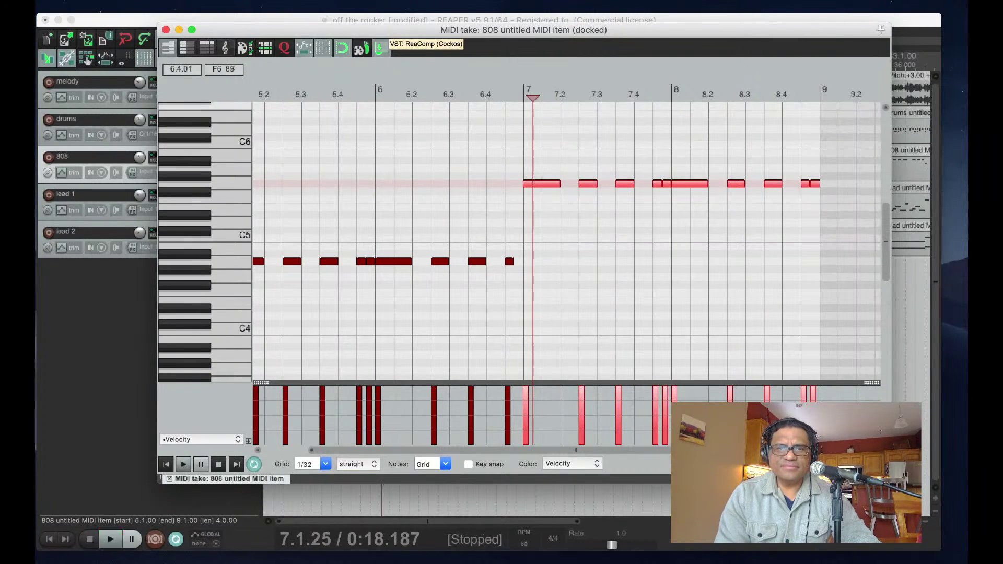
{"action": "left_click", "coordinate": [481, 95]}
{"action": "key", "text": "space"}
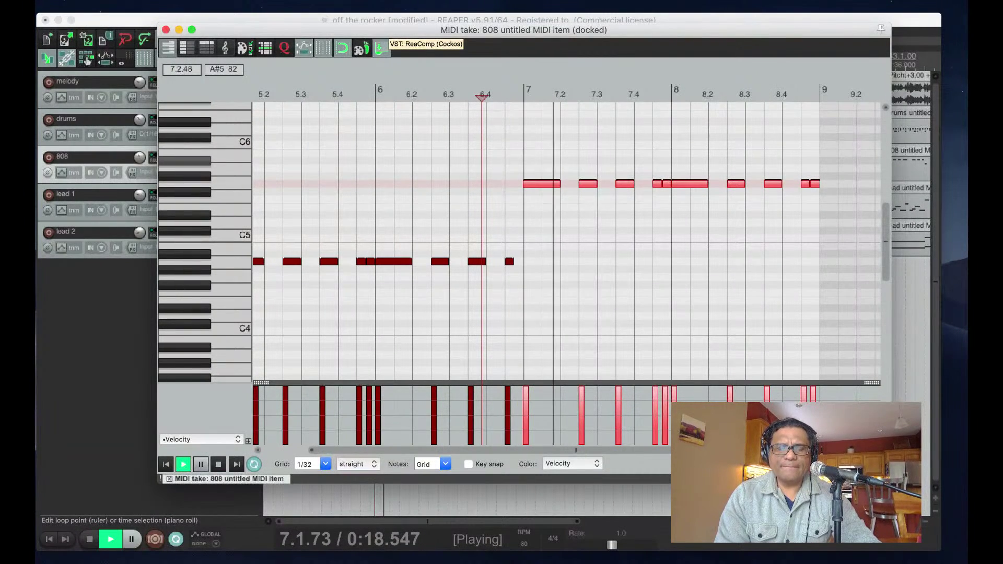
- Play the 808 MIDI item from its start, return to the arrangement and stop playback
{"action": "key", "text": "space"}
{"action": "key", "text": "w"}
{"action": "key", "text": "space"}
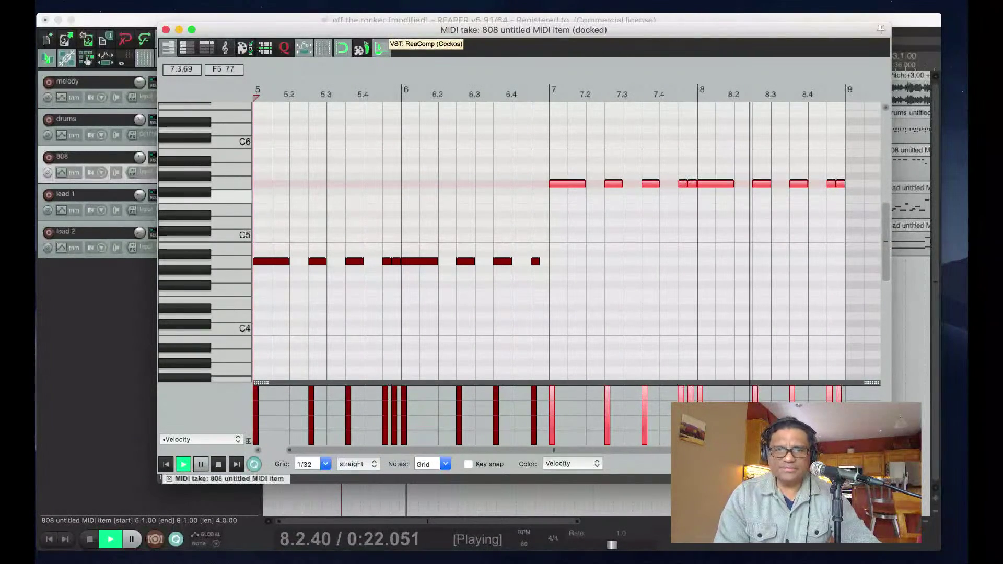
{"action": "left_click", "coordinate": [361, 499]}
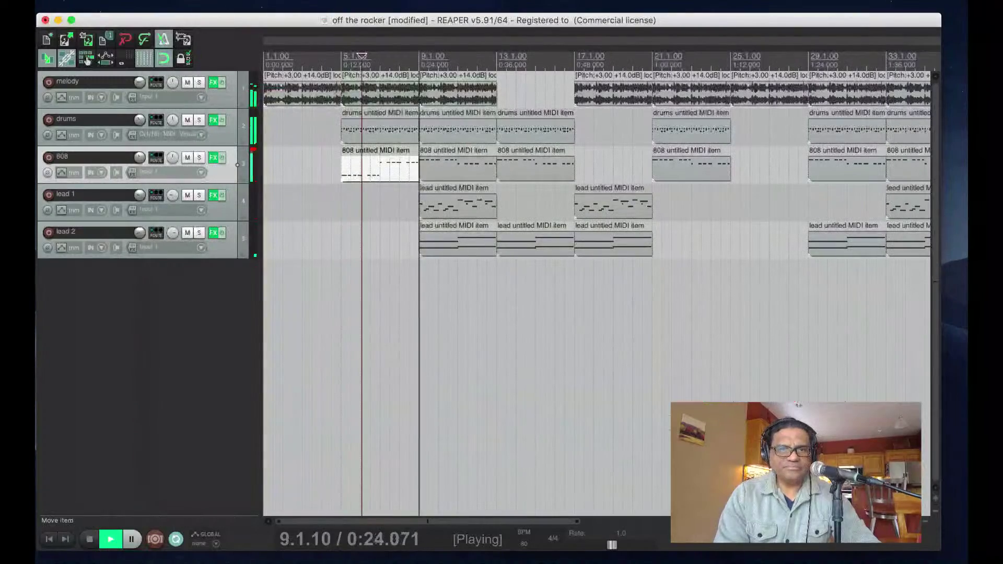
{"action": "key", "text": "space"}
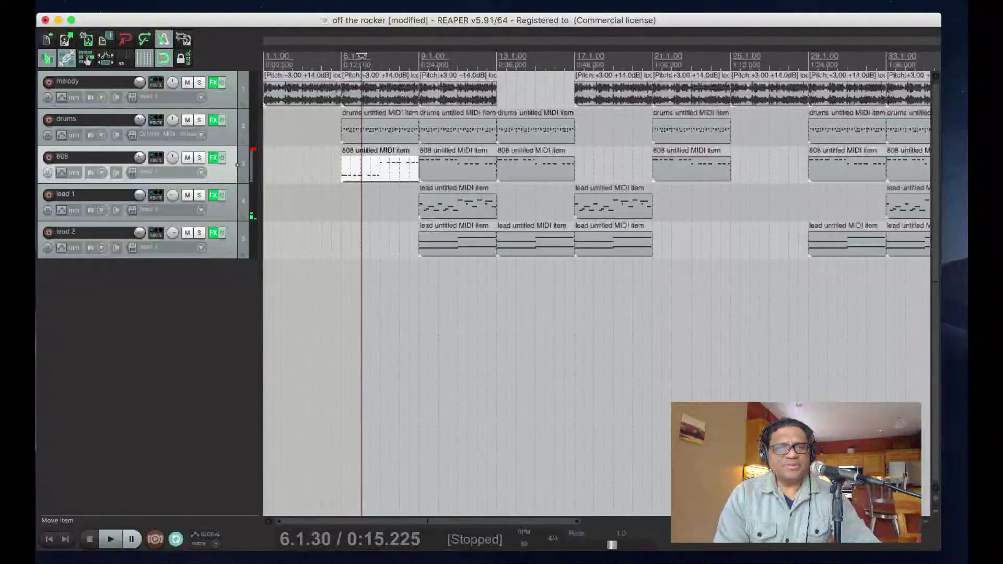
- Open the first drums MIDI item to examine its notes, and close the editor
{"action": "double_click", "coordinate": [362, 129]}
{"action": "scroll", "coordinate": [306, 156], "scroll_direction": "down", "scroll_amount": 1}
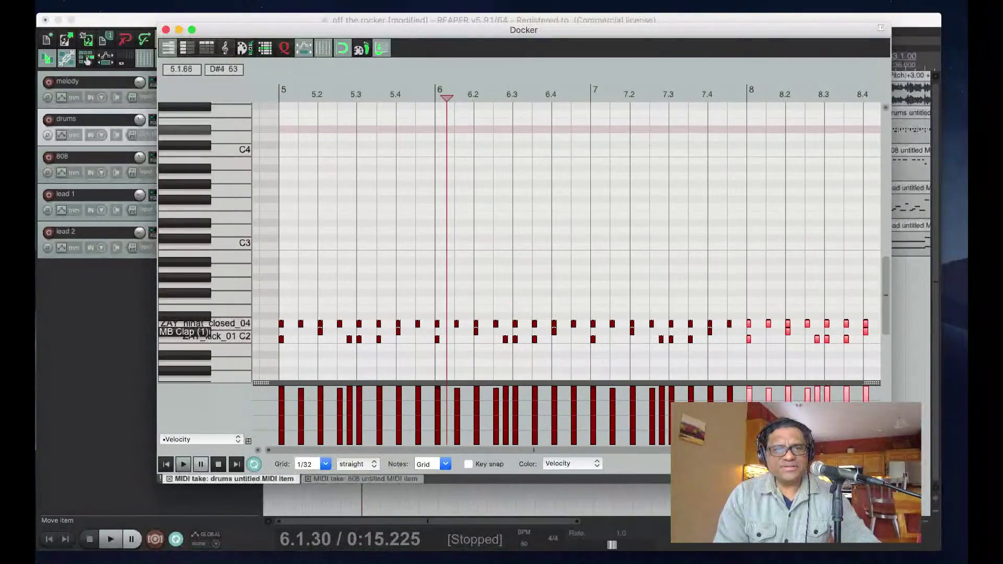
{"action": "key", "text": "Escape"}
- Open the mixer and review the settings of the drums track's ReaComp compressor and ZAY_kick_01 sampler
{"action": "key", "text": "super+m"}
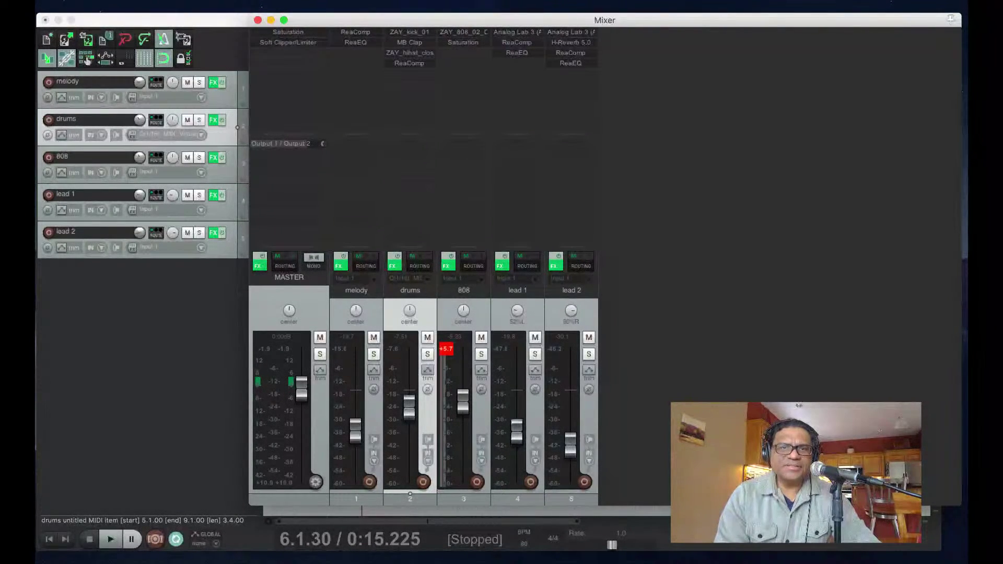
{"action": "left_click", "coordinate": [409, 63]}
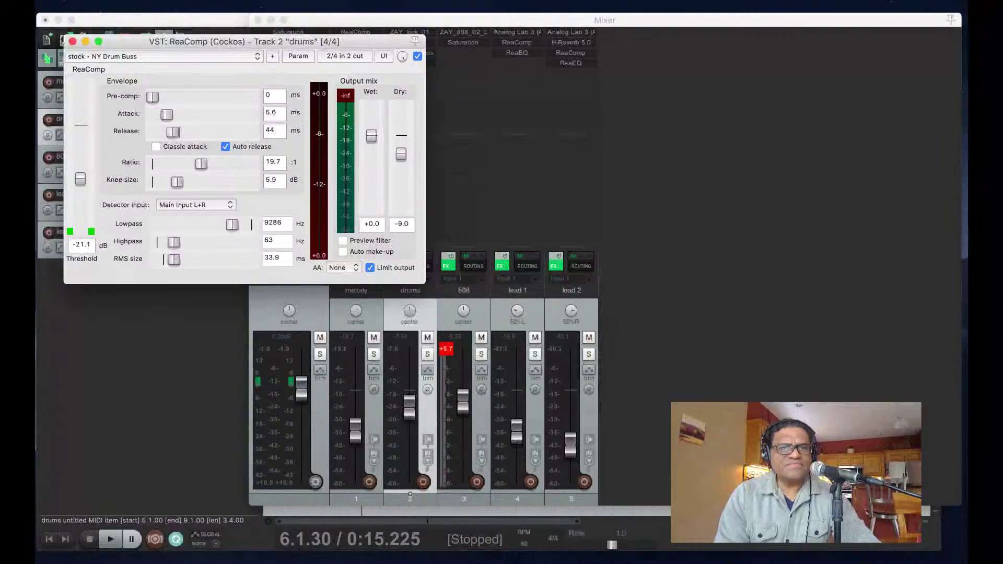
{"action": "left_click", "coordinate": [72, 42]}
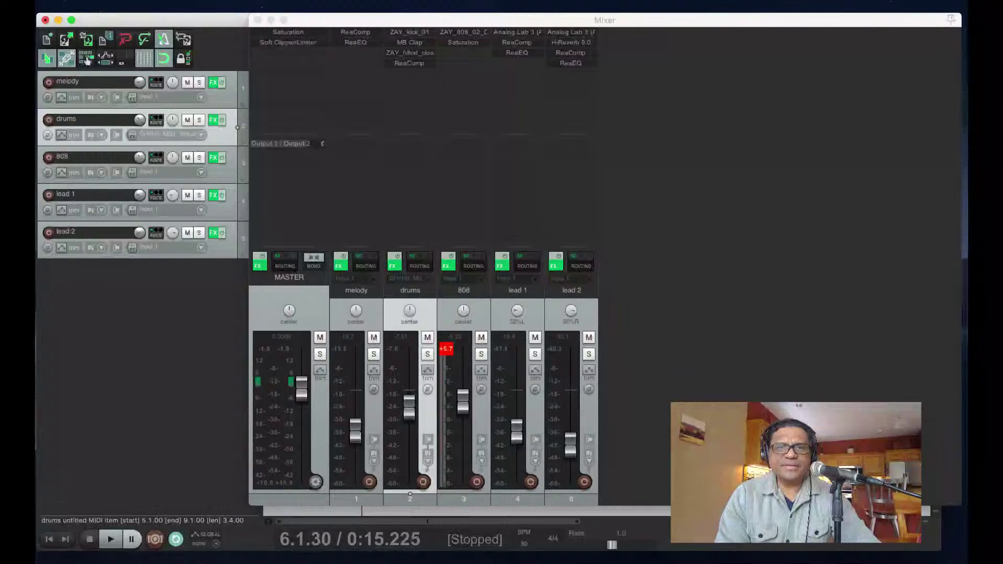
{"action": "left_click", "coordinate": [409, 31]}
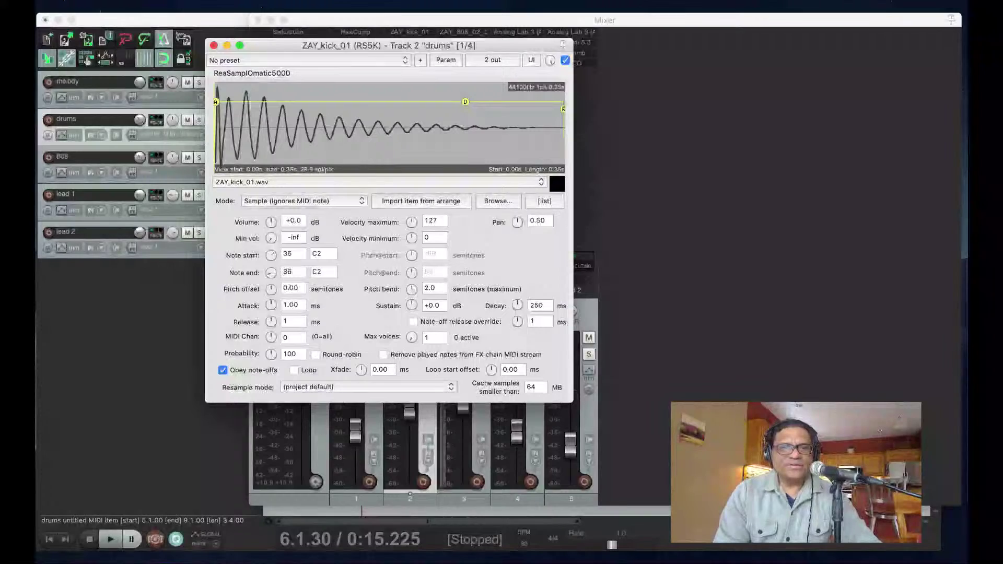
{"action": "key", "text": "Escape"}
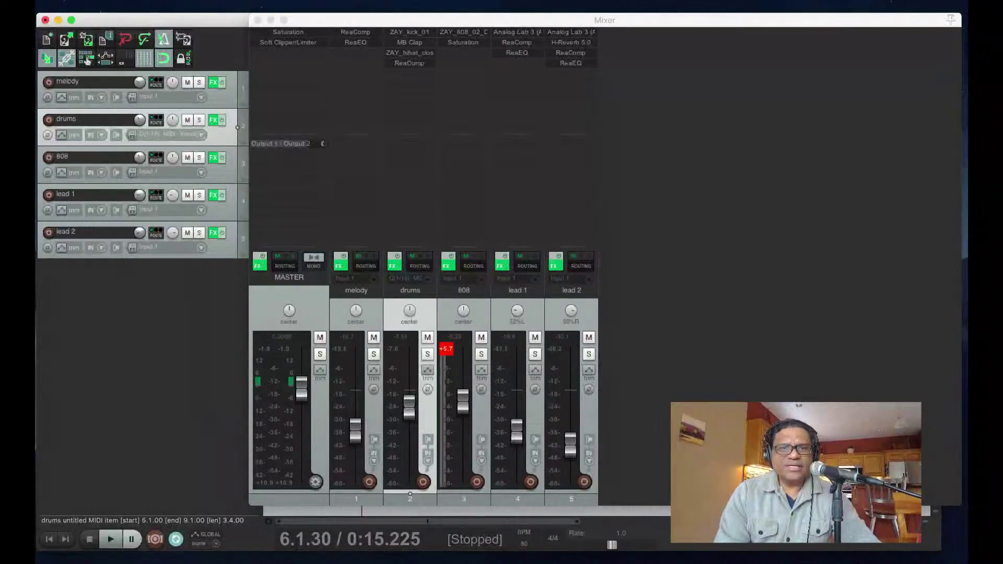
{"action": "left_click", "coordinate": [409, 52]}
{"action": "left_click", "coordinate": [73, 43]}
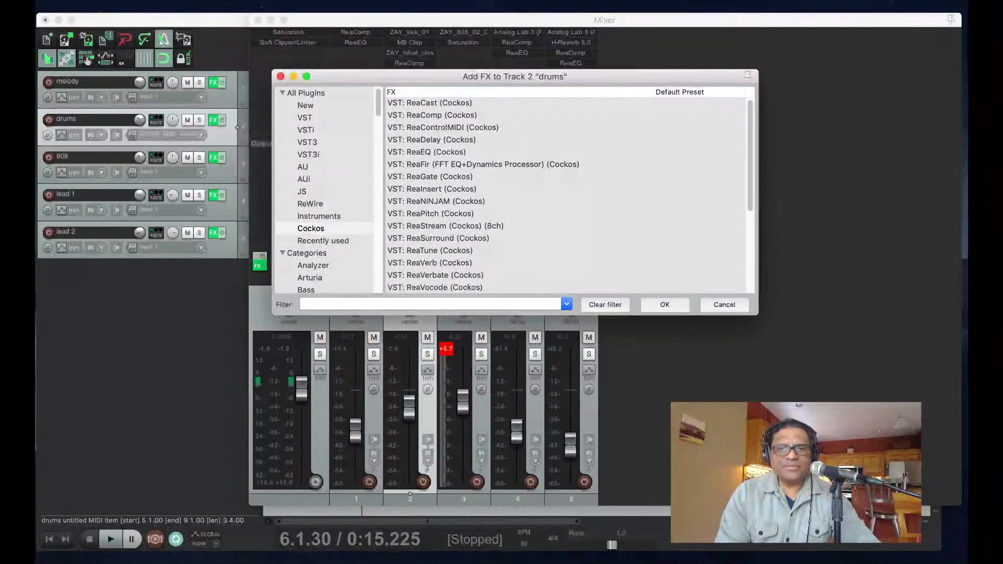
- Add a ReaSamplOmatic5000 (Cockos) instrument to the drums track, and reposition and enlarge its window
{"action": "scroll", "coordinate": [567, 193], "scroll_direction": "down", "scroll_amount": 4}
{"action": "scroll", "coordinate": [566, 193], "scroll_direction": "down", "scroll_amount": 1}
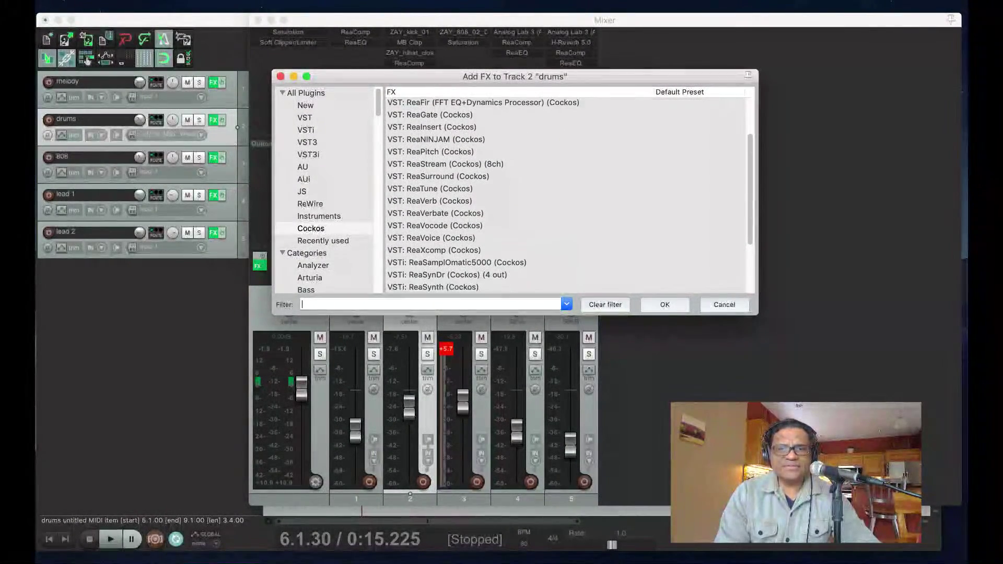
{"action": "left_click", "coordinate": [456, 262]}
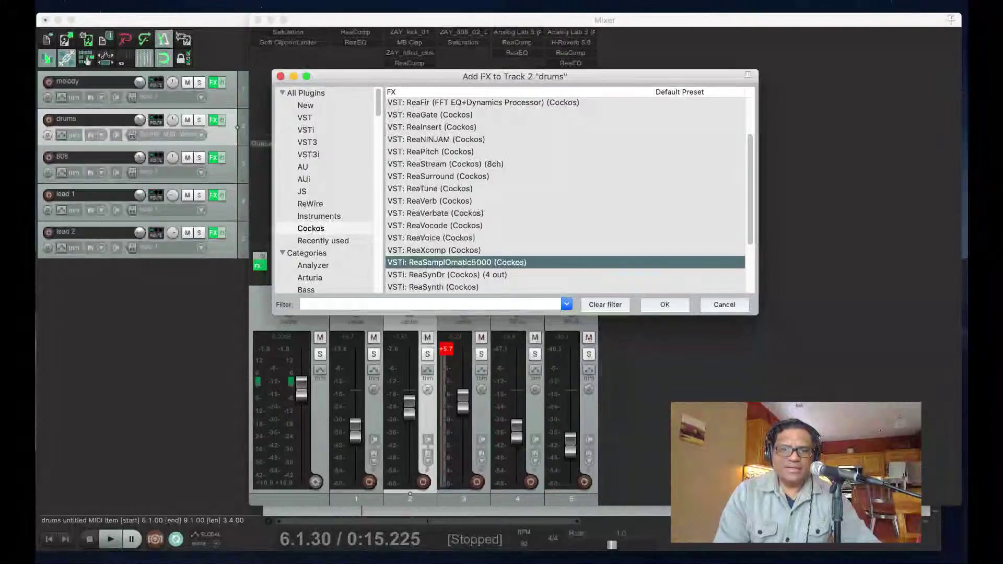
{"action": "left_click", "coordinate": [665, 304]}
{"action": "left_click_drag", "start_coordinate": [240, 41], "coordinate": [445, 42]}
{"action": "left_click_drag", "start_coordinate": [628, 399], "coordinate": [752, 474]}
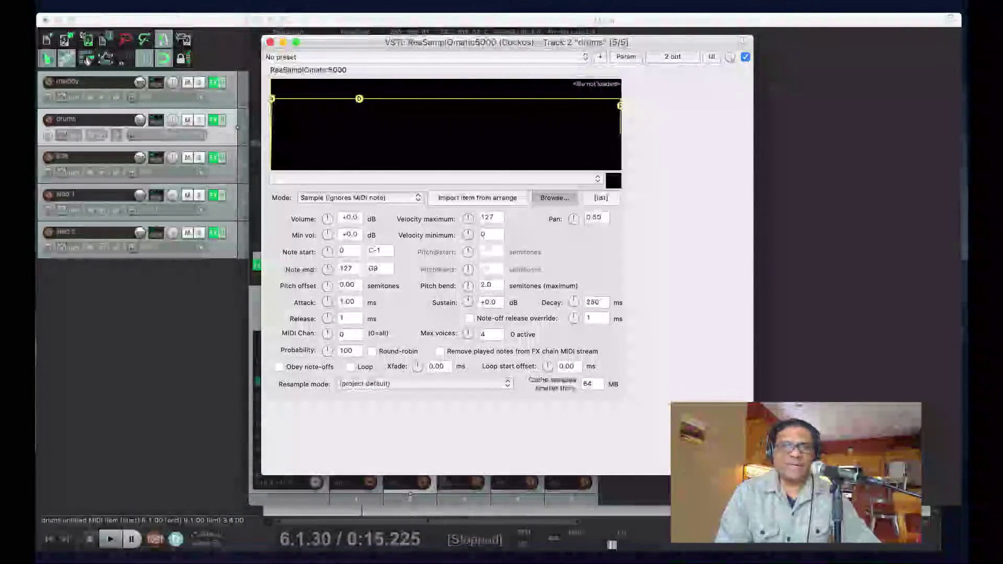
- Preview MB Kick (1)(1).wav from the Metro Boomin Drum Kit's Kicks folder and load it into the new sampler
{"action": "left_click", "coordinate": [554, 197]}
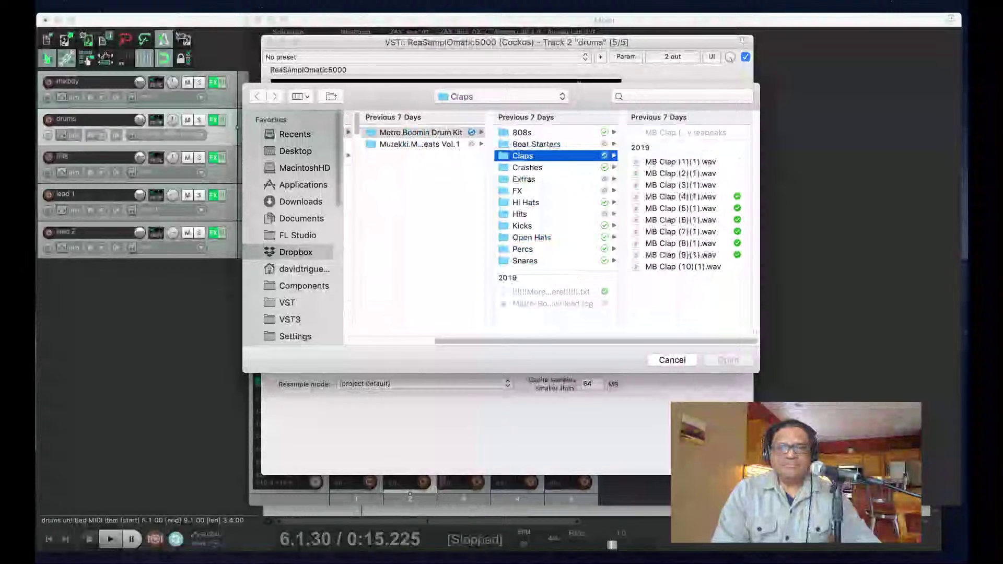
{"action": "left_click", "coordinate": [522, 226]}
{"action": "key", "text": "Right"}
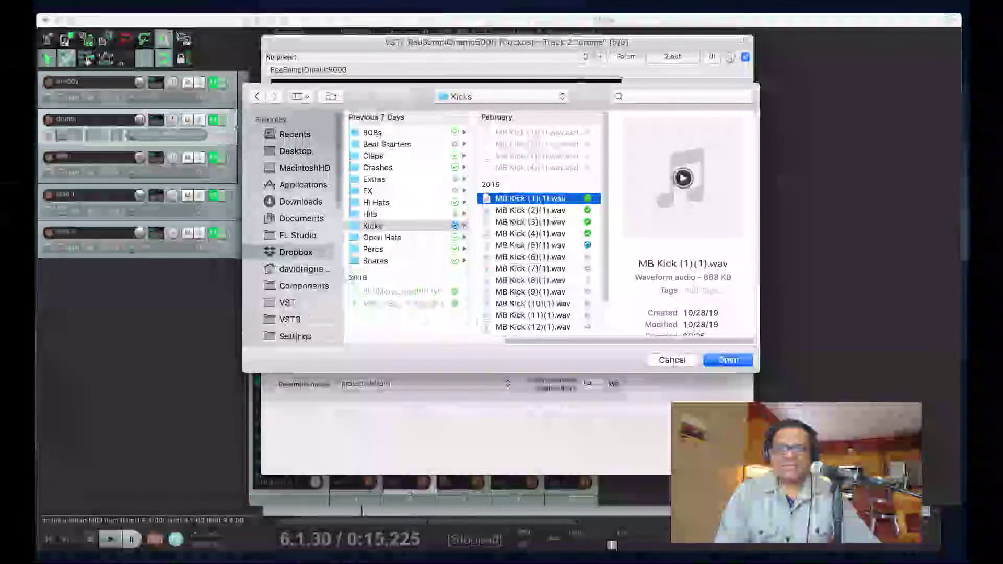
{"action": "left_click", "coordinate": [683, 178]}
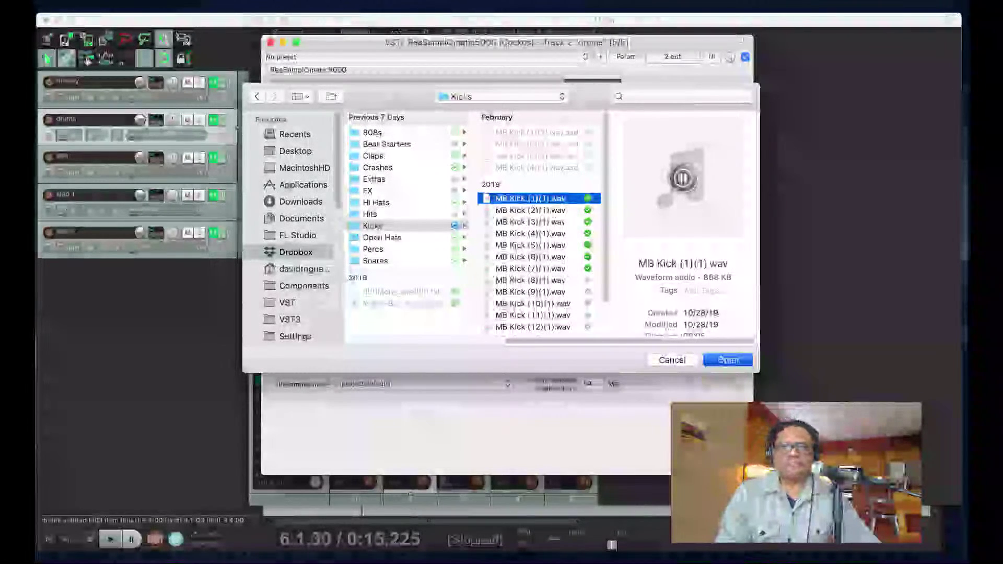
{"action": "key", "text": "Return"}
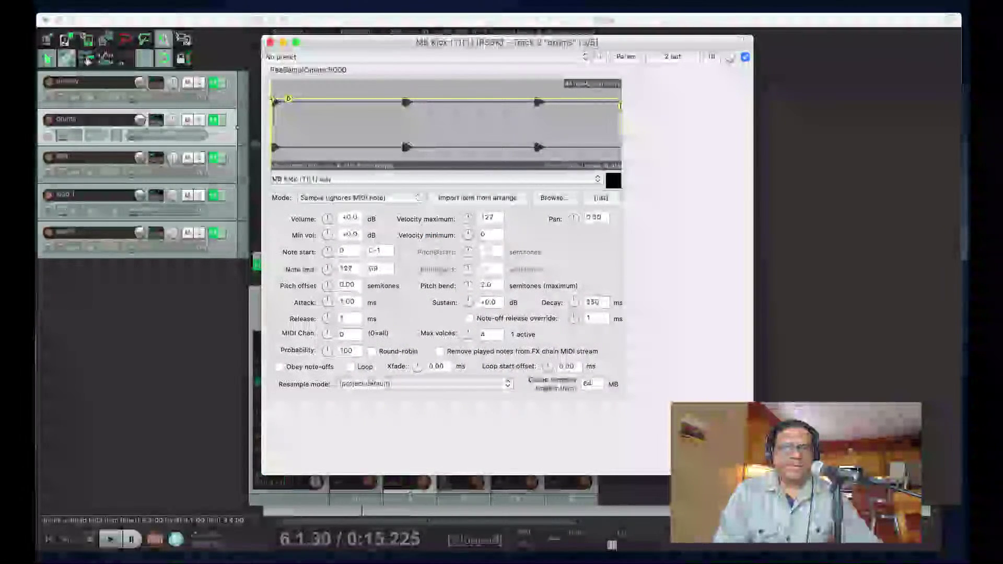
- Enable Obey note-offs in the new sampler and replace its sample with MB Kick (2)(1).wav
{"action": "left_click_drag", "start_coordinate": [507, 42], "coordinate": [596, 42]}
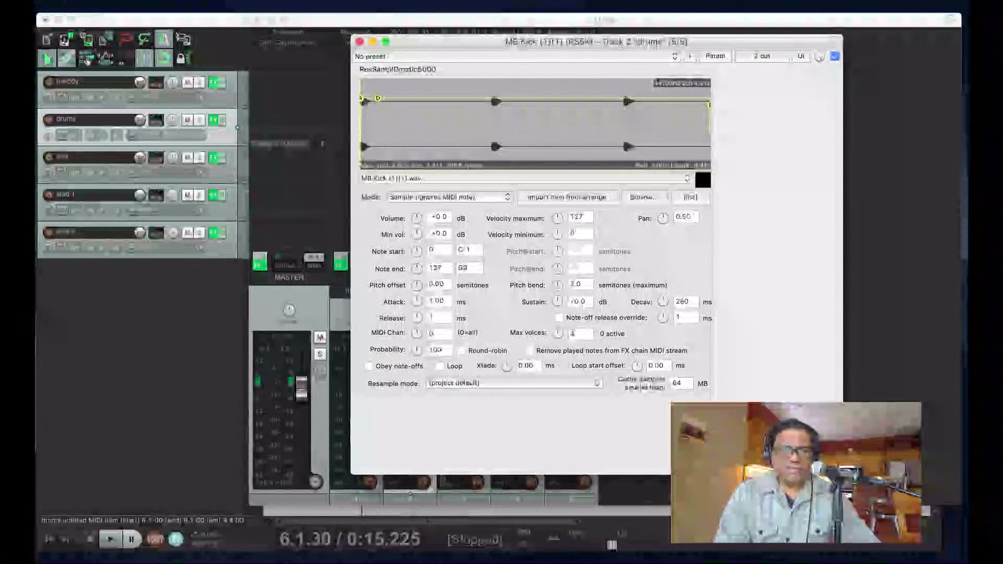
{"action": "left_click", "coordinate": [368, 365]}
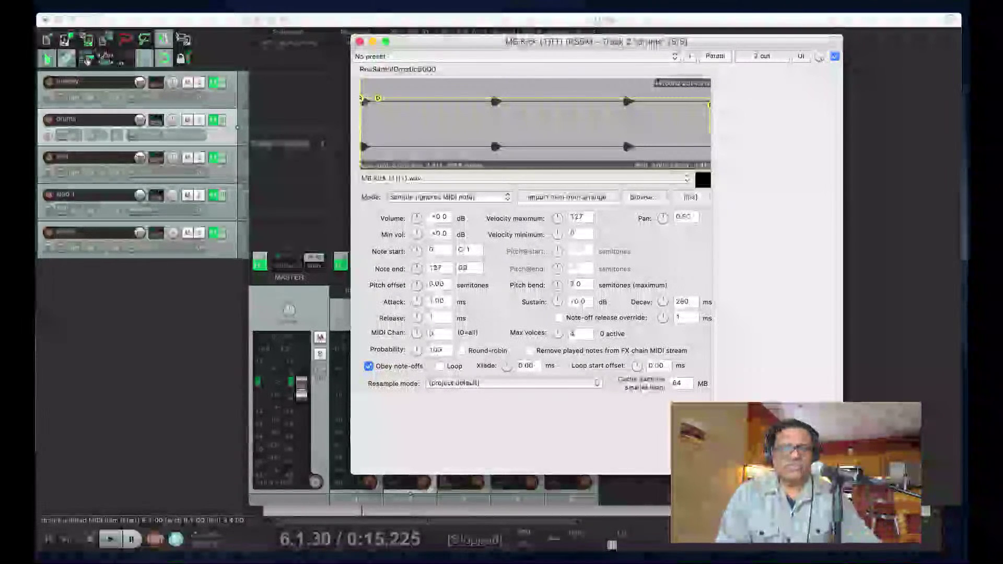
{"action": "left_click", "coordinate": [641, 197]}
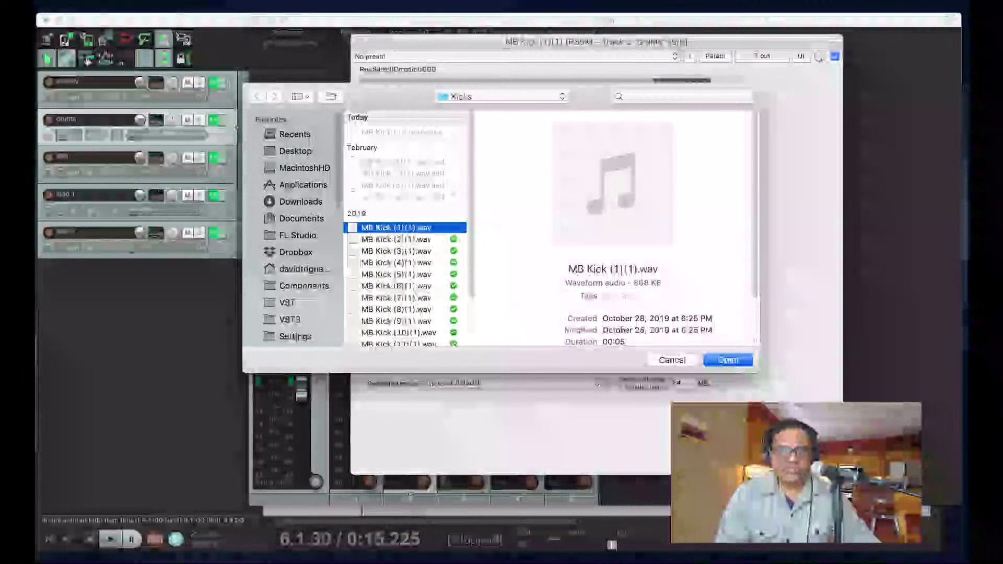
{"action": "key", "text": "Down"}
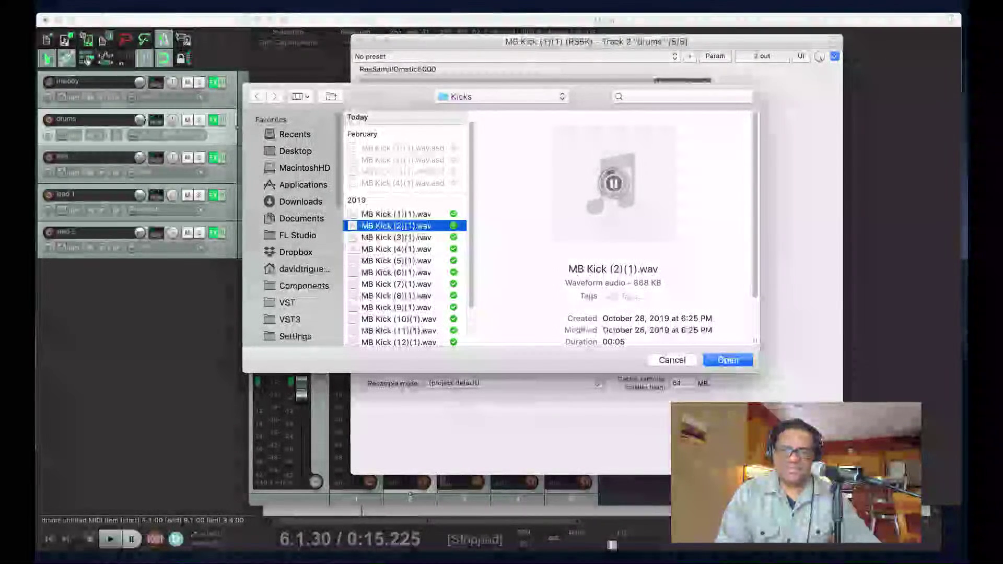
{"action": "key", "text": "Return"}
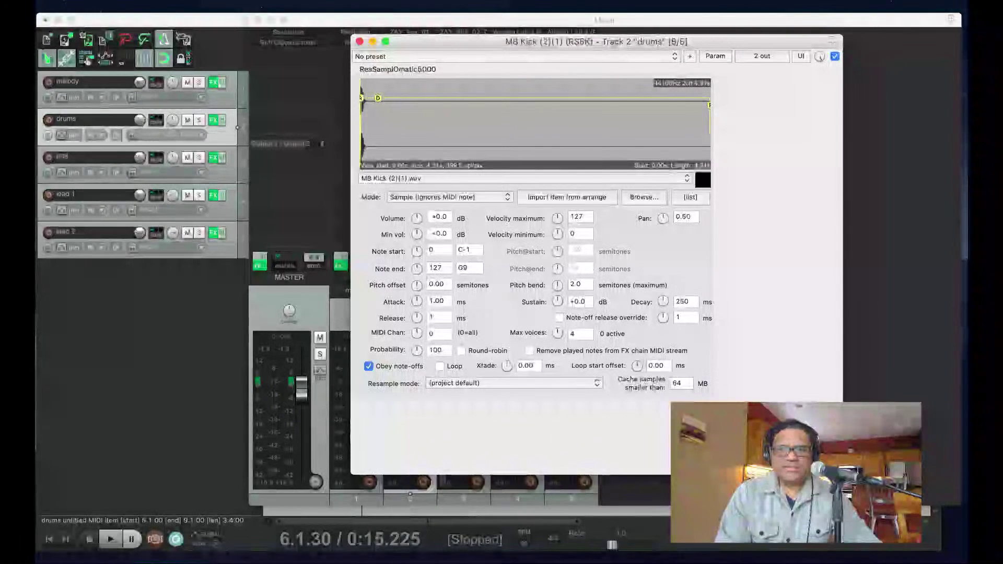
- Try the Note (Semitone shifted) mode on the MB Kick sampler and switch back to Sample (Ignores MIDI note)
{"action": "left_click", "coordinate": [449, 197]}
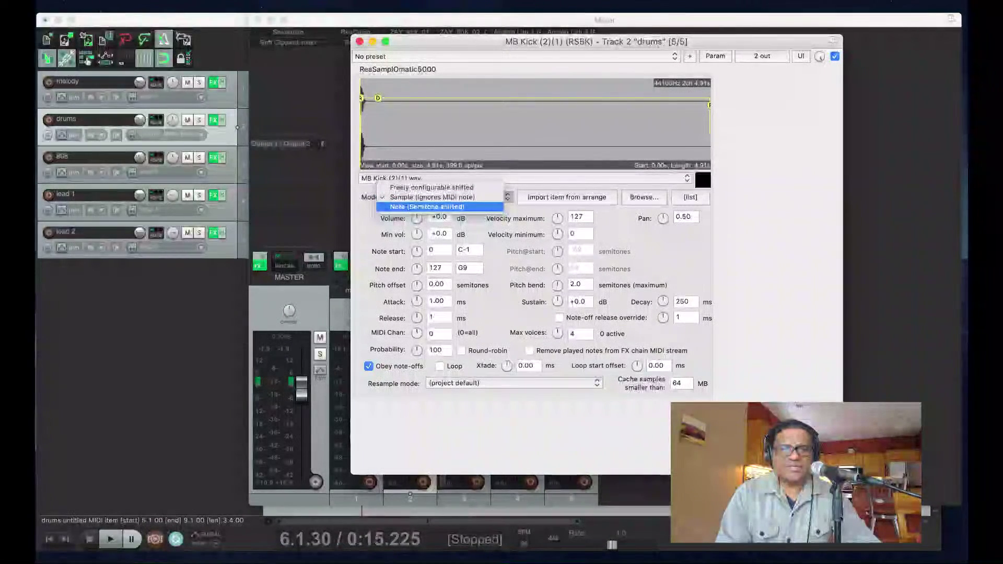
{"action": "left_click", "coordinate": [427, 207]}
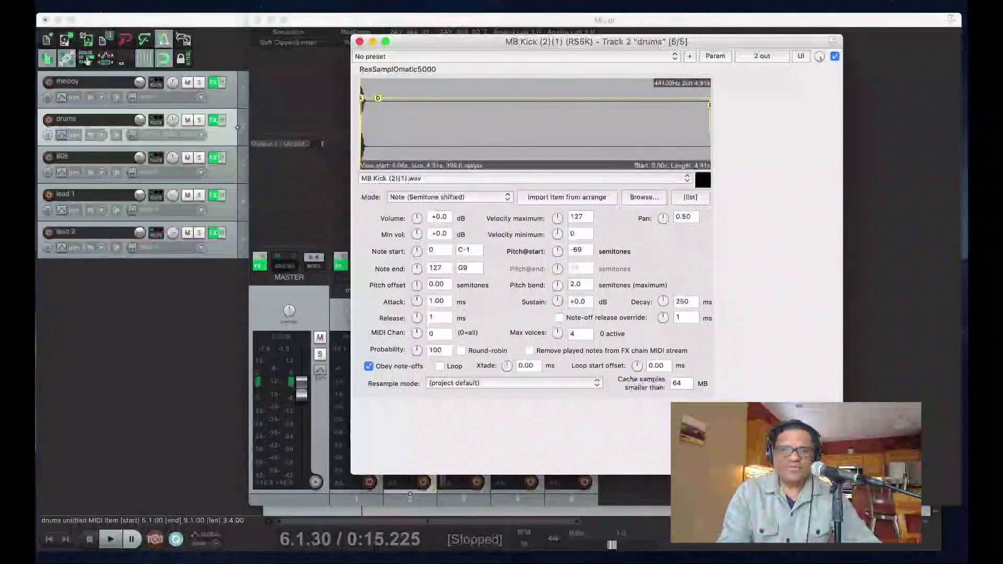
{"action": "left_click", "coordinate": [450, 197]}
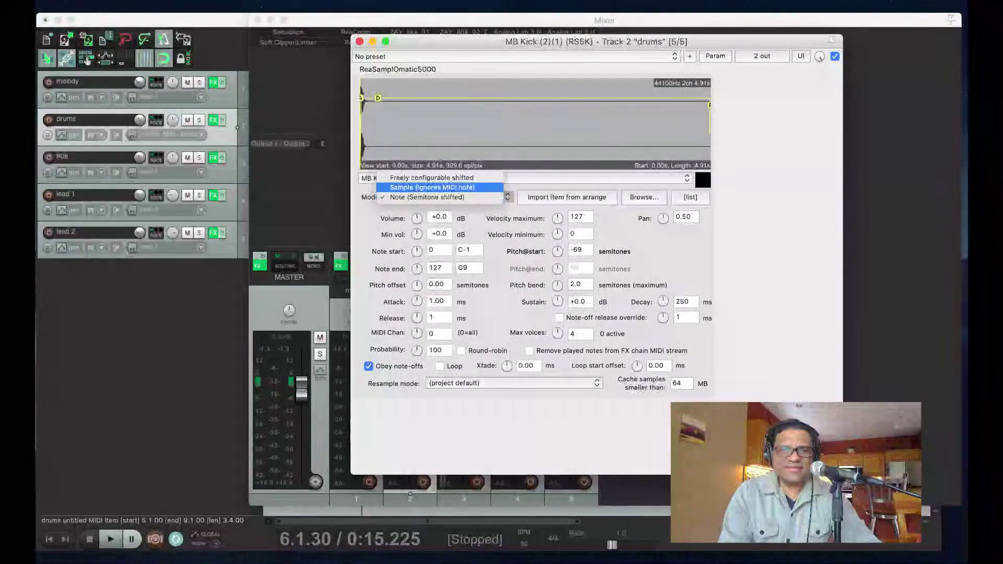
{"action": "left_click", "coordinate": [426, 187]}
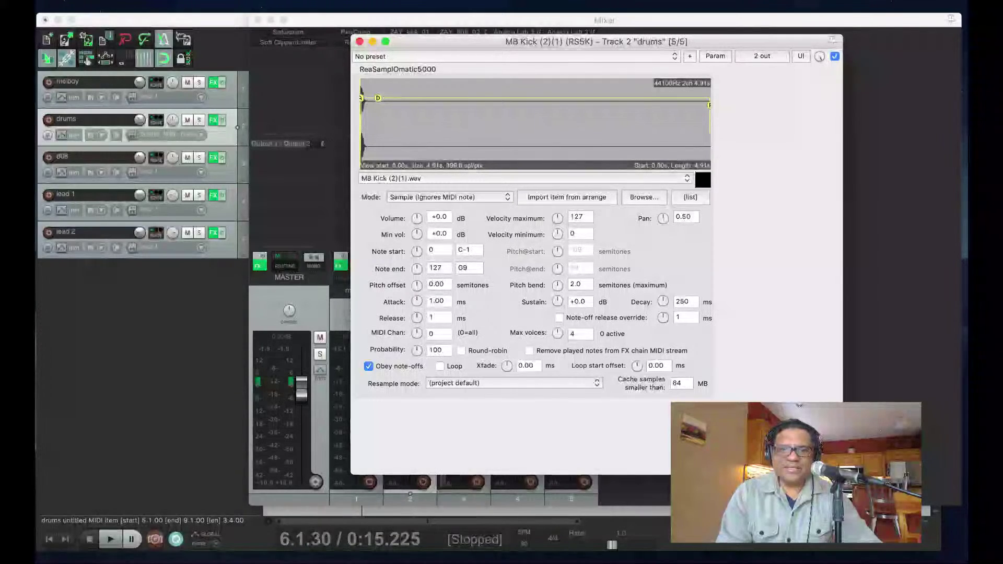
- Set the MB Kick sampler's max voices to 1, close its window and briefly reopen it to check the settings
{"action": "left_click", "coordinate": [449, 197]}
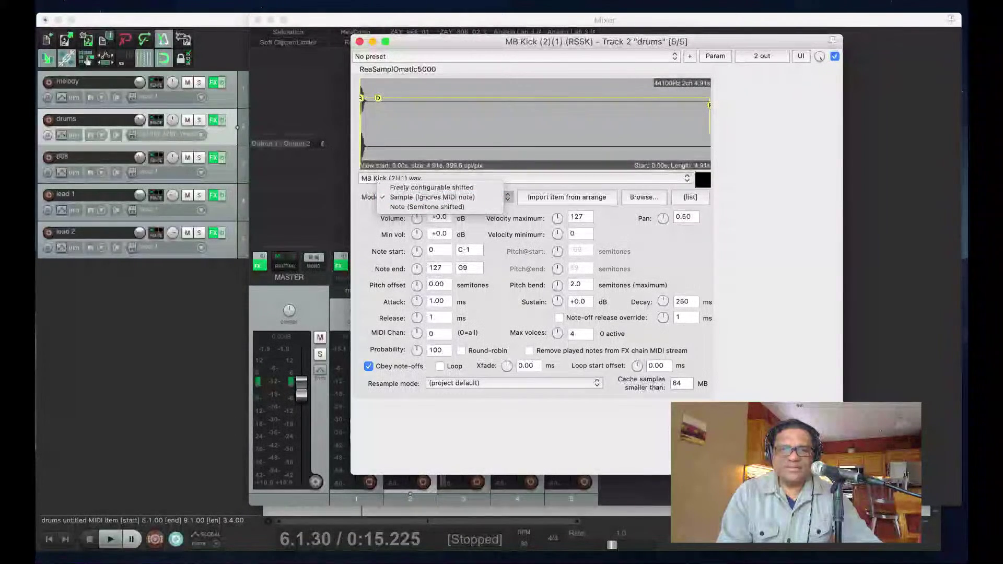
{"action": "key", "text": "Escape"}
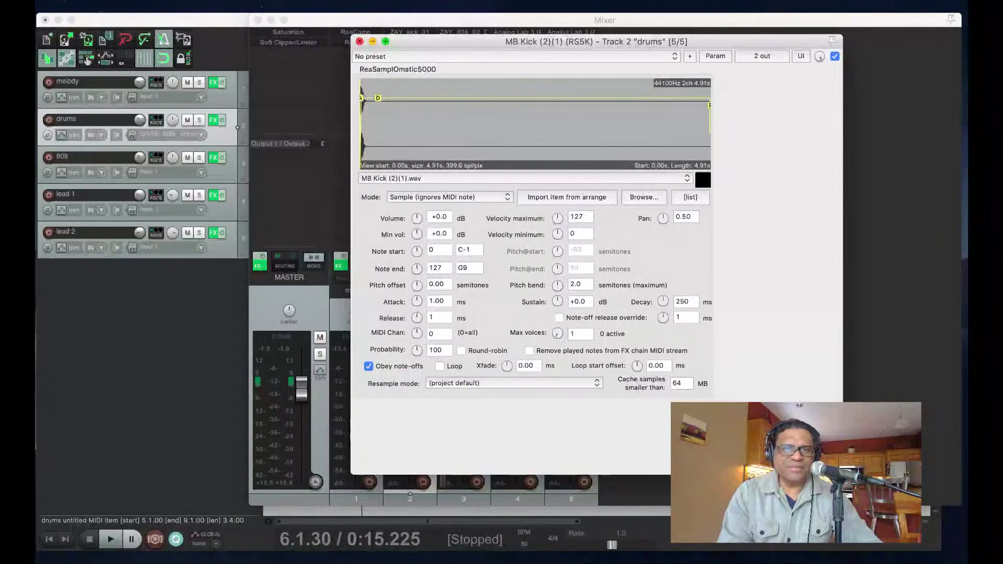
{"action": "left_click", "coordinate": [359, 41]}
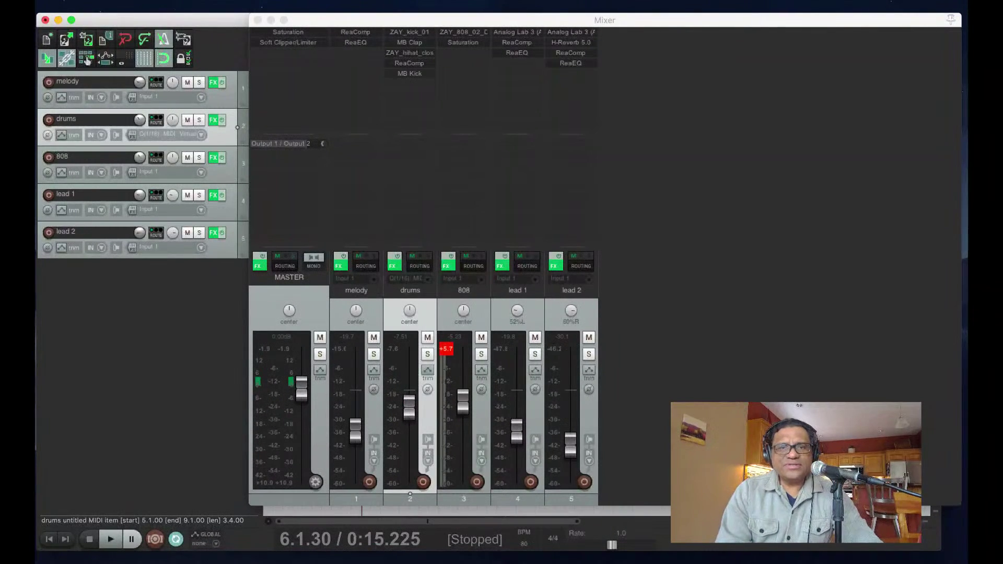
{"action": "left_click", "coordinate": [408, 73]}
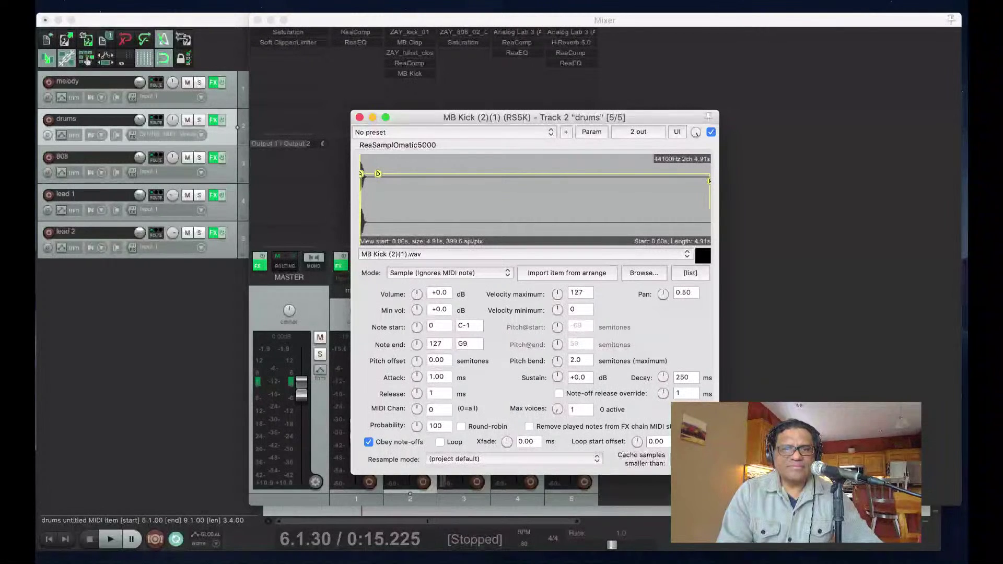
{"action": "key", "text": "Escape"}
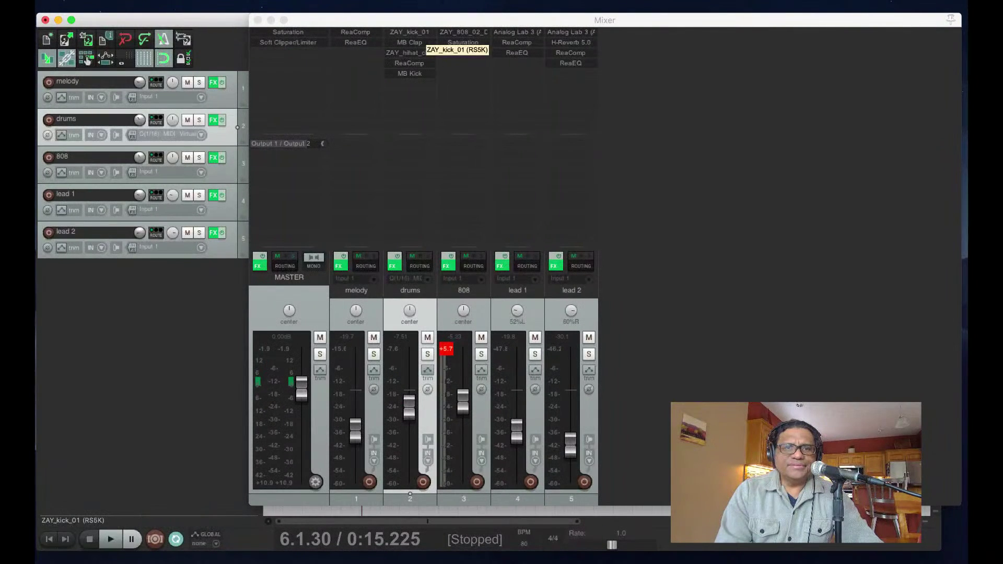
- Bypass the ZAY_kick_01 sampler on the drums track and close its window
{"action": "left_click", "coordinate": [410, 33]}
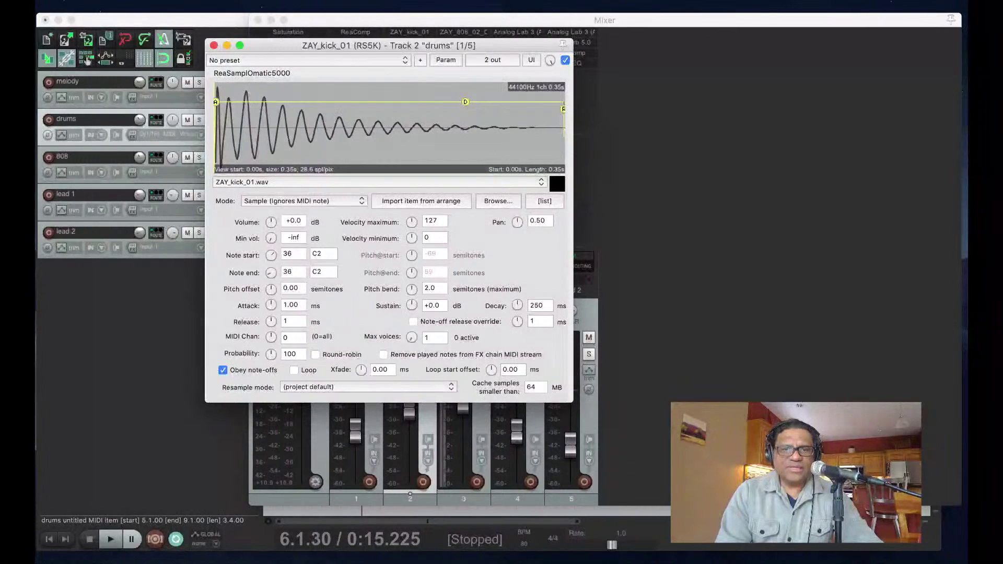
{"action": "left_click", "coordinate": [564, 60]}
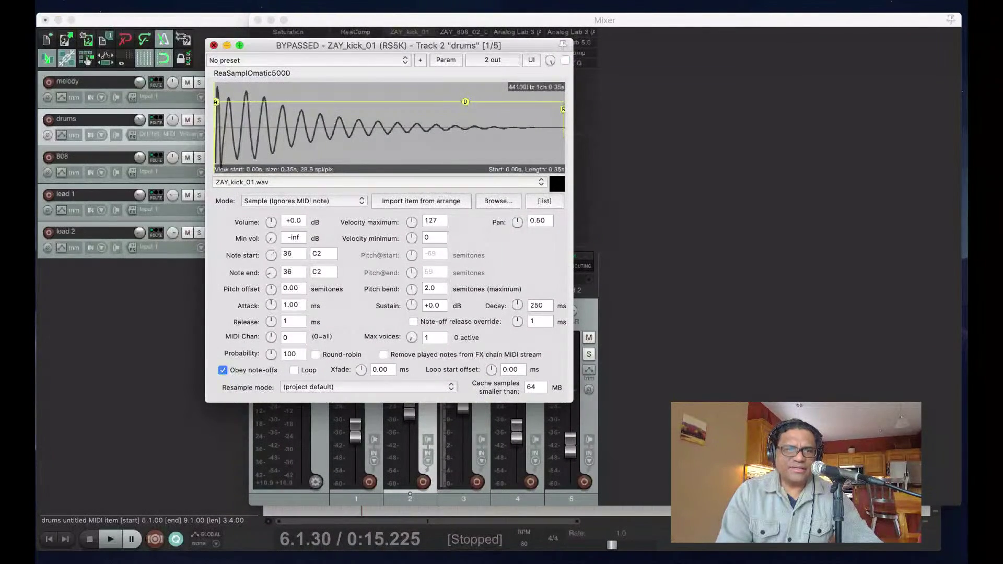
{"action": "left_click", "coordinate": [213, 44]}
- Solo the drums track, start playback and move the mixer window aside to uncover part of the arrangement
{"action": "left_click", "coordinate": [427, 354]}
{"action": "key", "text": "space"}
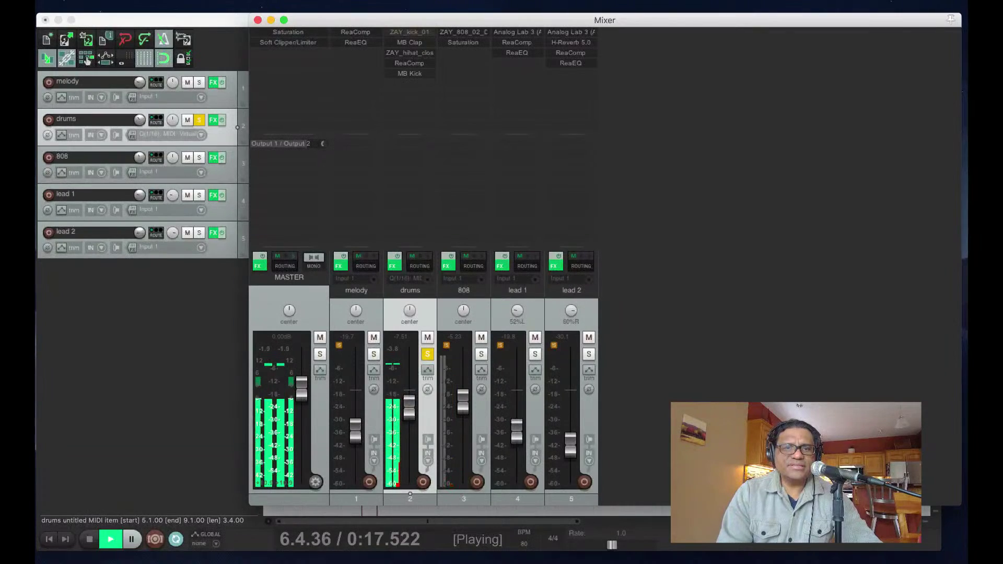
{"action": "left_click_drag", "start_coordinate": [402, 20], "coordinate": [497, 37]}
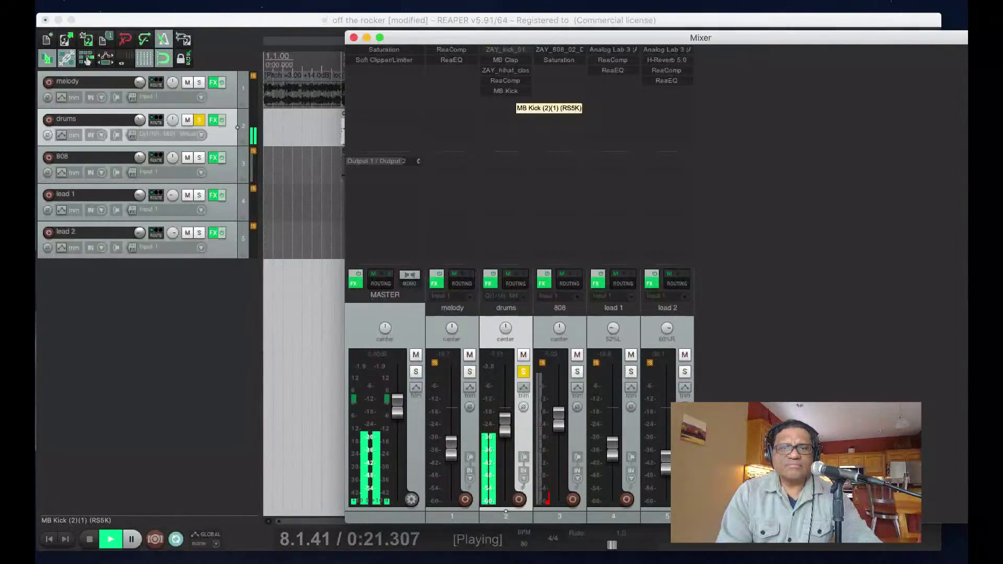
- Check the MB Kick sampler's settings on the drums track during playback and again with playback stopped, closing its window each time
{"action": "left_click", "coordinate": [505, 92]}
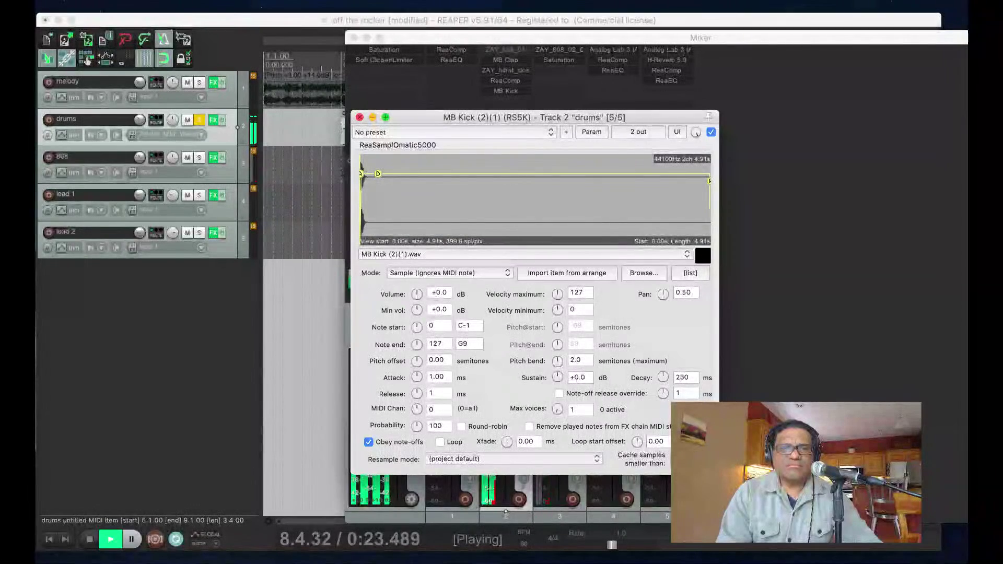
{"action": "key", "text": "Escape"}
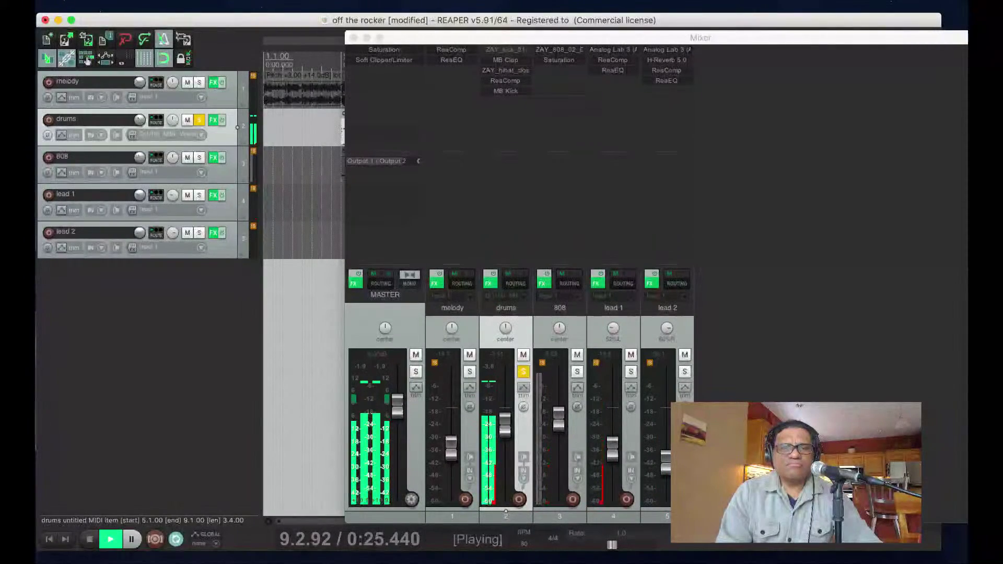
{"action": "key", "text": "space"}
{"action": "left_click", "coordinate": [506, 91]}
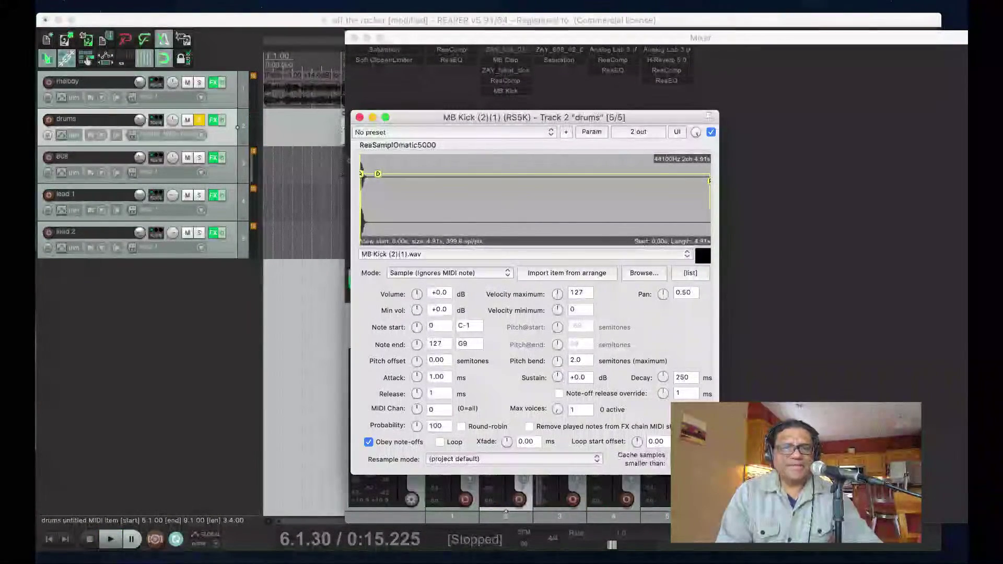
{"action": "key", "text": "Escape"}
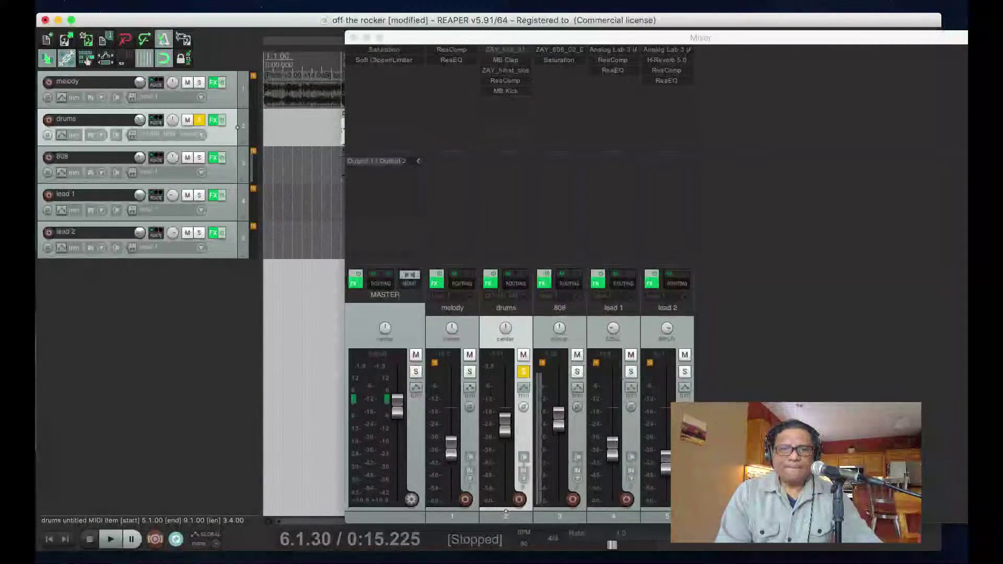
- Examine the ReaComp and MB Clap settings on the drums track and listen briefly to the drums with the compressor open
{"action": "left_click", "coordinate": [505, 81]}
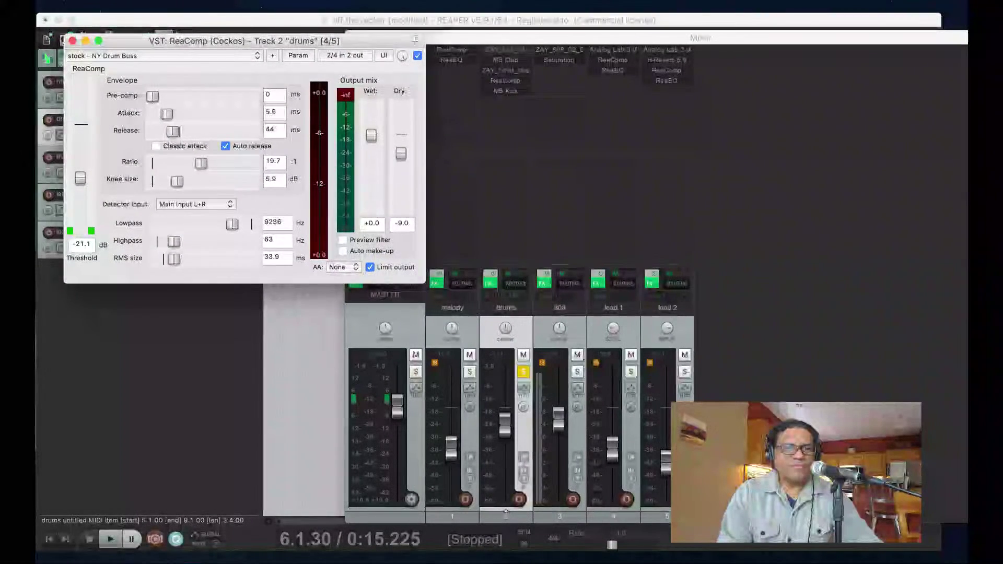
{"action": "left_click_drag", "start_coordinate": [243, 41], "coordinate": [485, 62]}
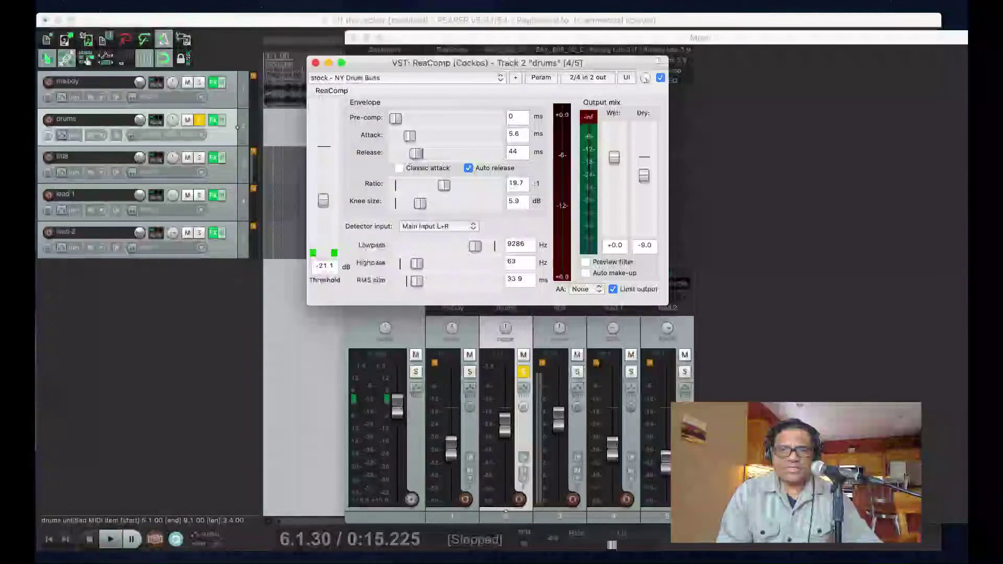
{"action": "key", "text": "Escape"}
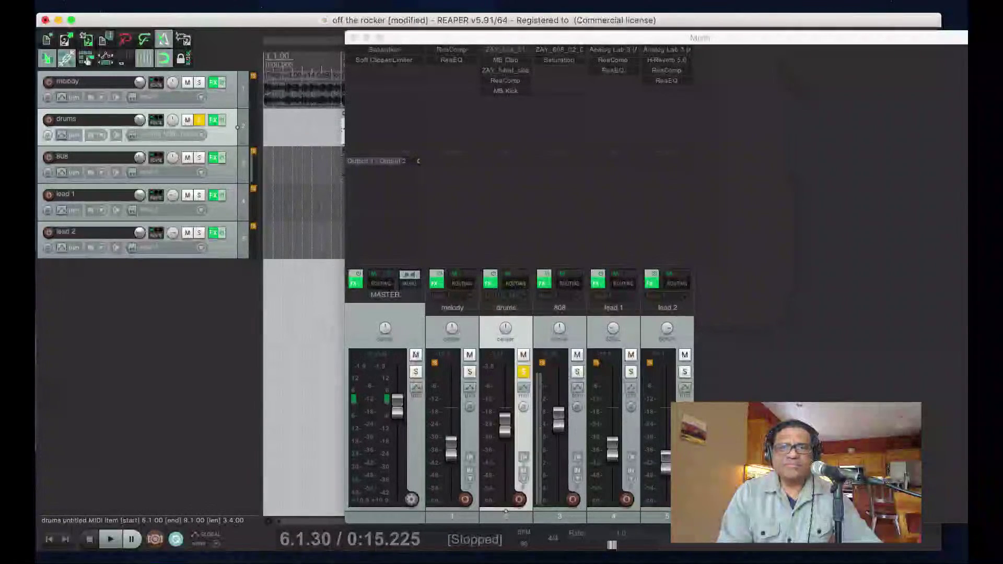
{"action": "left_click", "coordinate": [505, 60]}
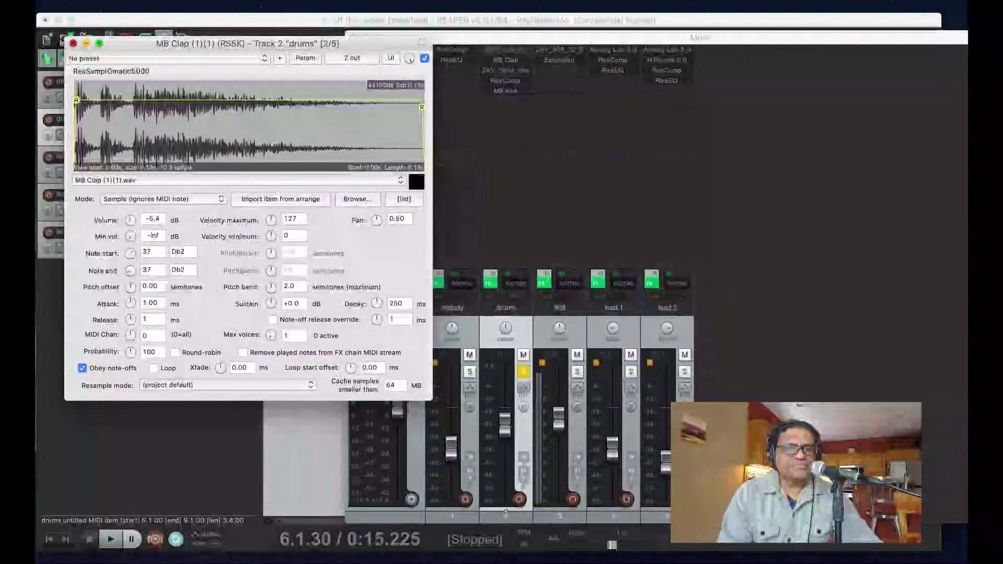
{"action": "key", "text": "Escape"}
{"action": "left_click", "coordinate": [504, 81]}
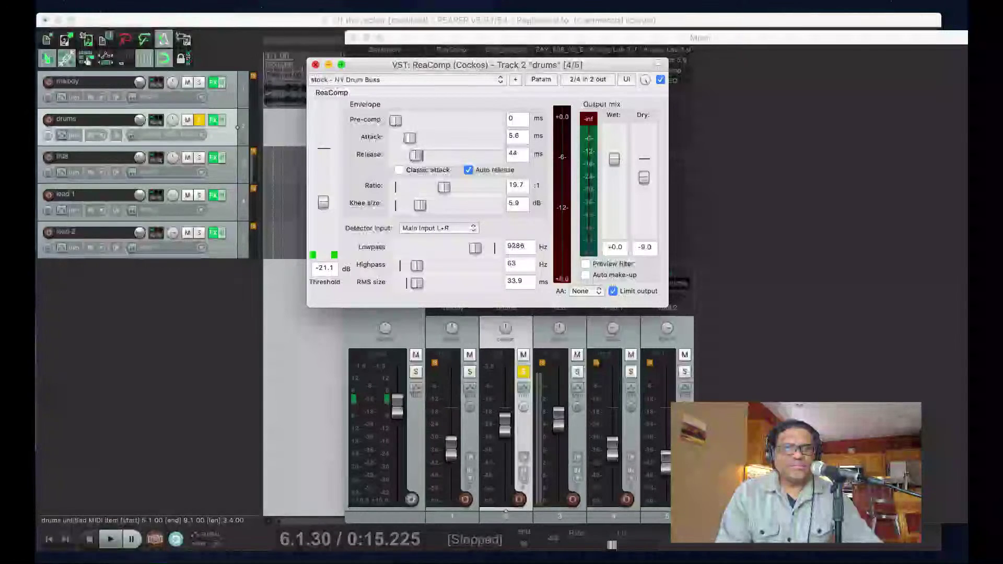
{"action": "key", "text": "space"}
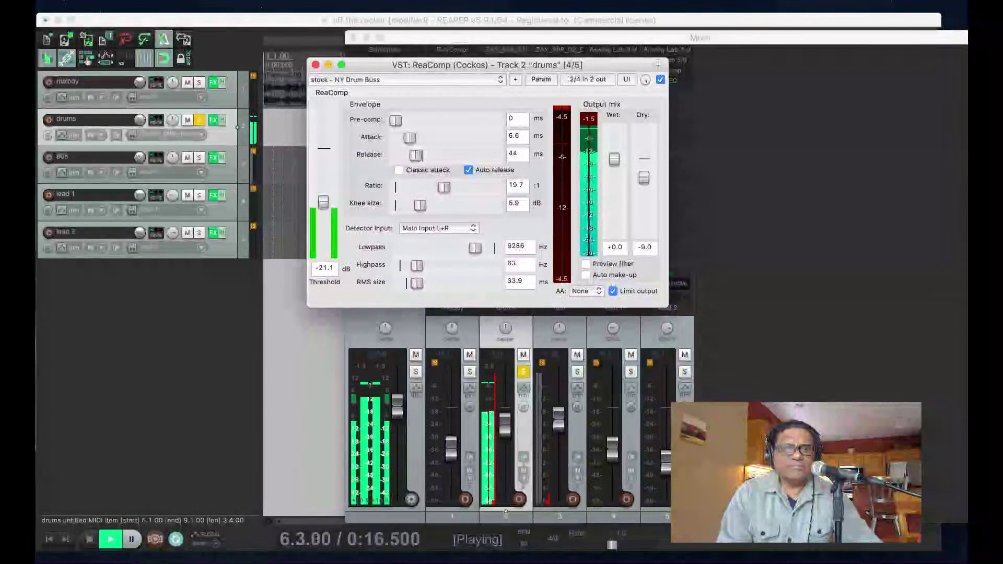
{"action": "key", "text": "Escape"}
{"action": "key", "text": "space"}
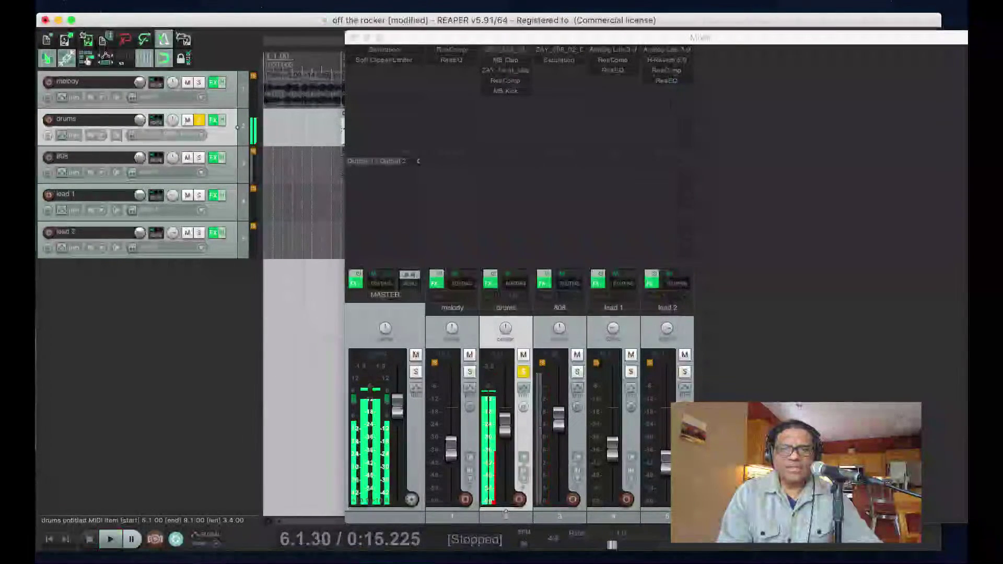
- Check the MB Kick sampler's list of kick samples and browse for a replacement file in the Metro Boomin Drum Kit folder
{"action": "left_click", "coordinate": [505, 91]}
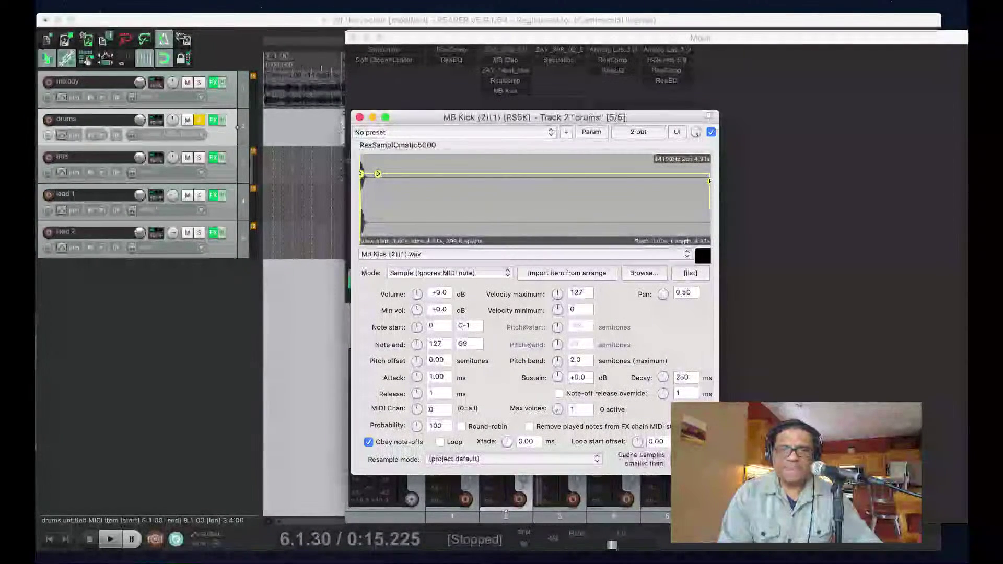
{"action": "left_click", "coordinate": [524, 254]}
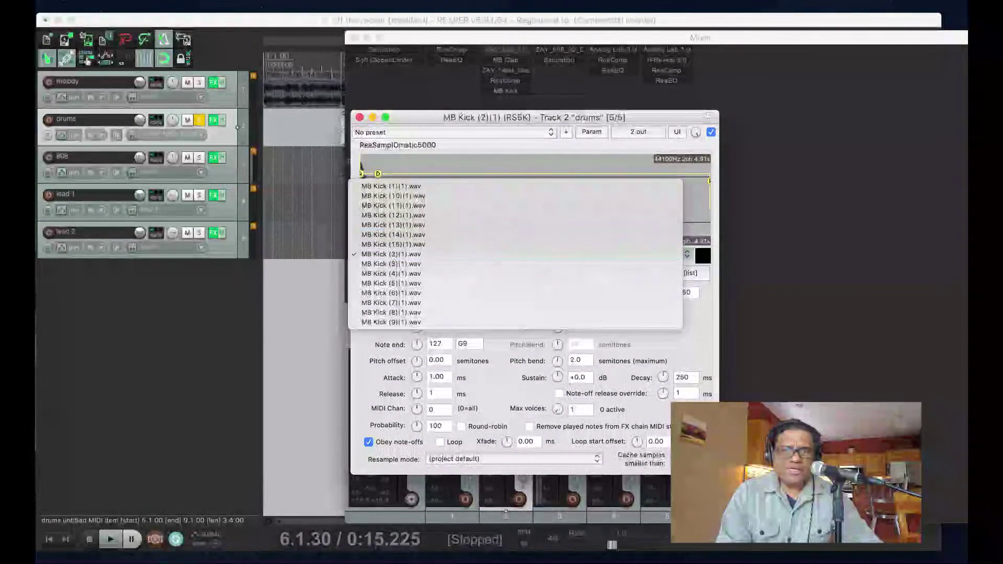
{"action": "key", "text": "Escape"}
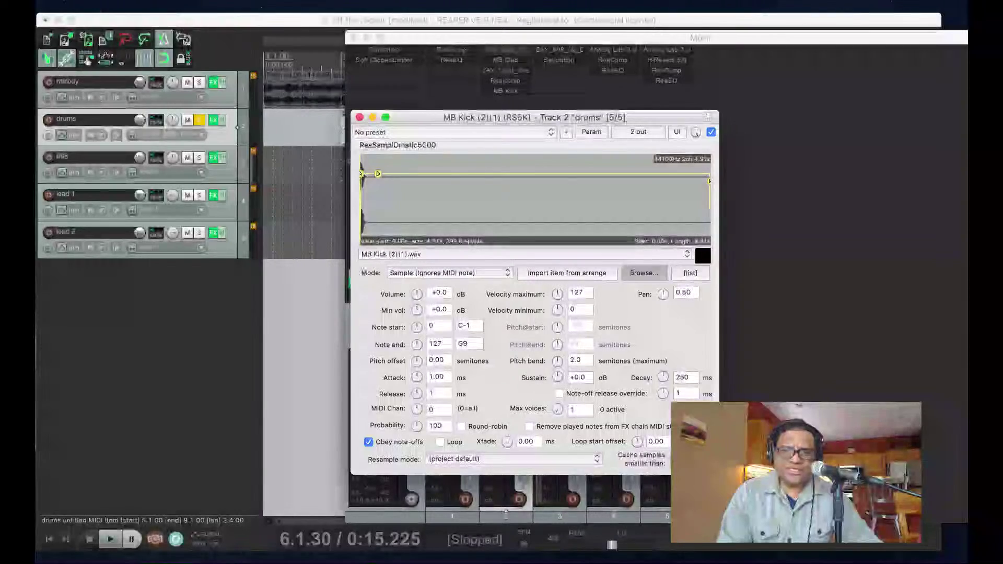
{"action": "left_click", "coordinate": [644, 273]}
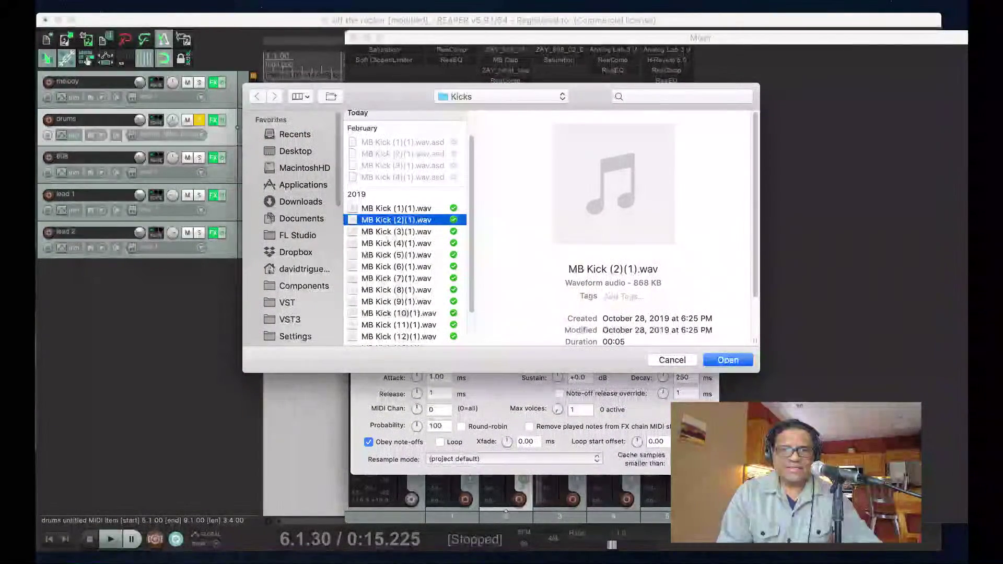
{"action": "left_click", "coordinate": [501, 97]}
{"action": "left_click", "coordinate": [496, 111]}
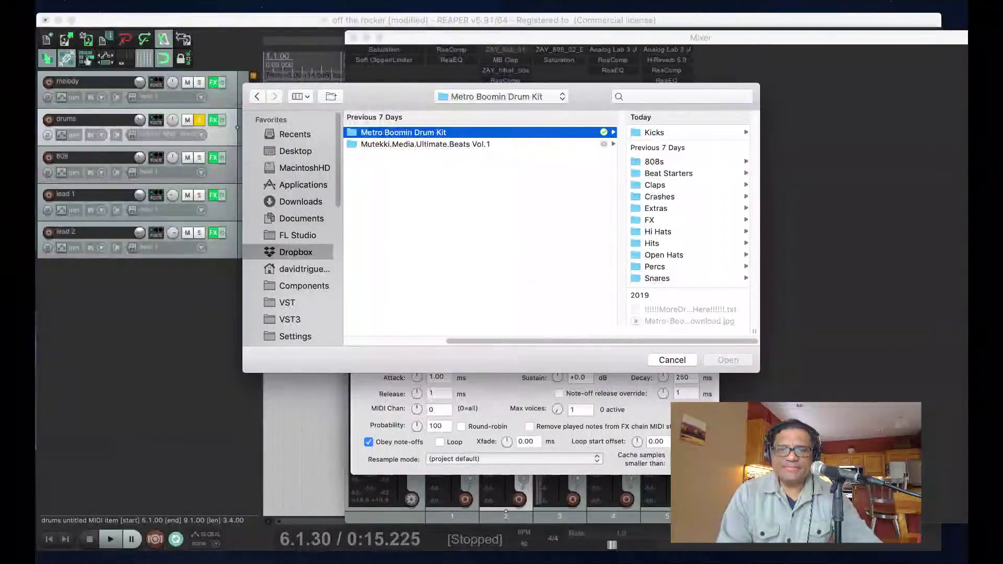
- Load MB Hi Hat (5)(1).wav from the Hi Hats folder into the sampler, close its window and audition the drums
{"action": "left_click", "coordinate": [656, 231]}
{"action": "left_click", "coordinate": [683, 199]}
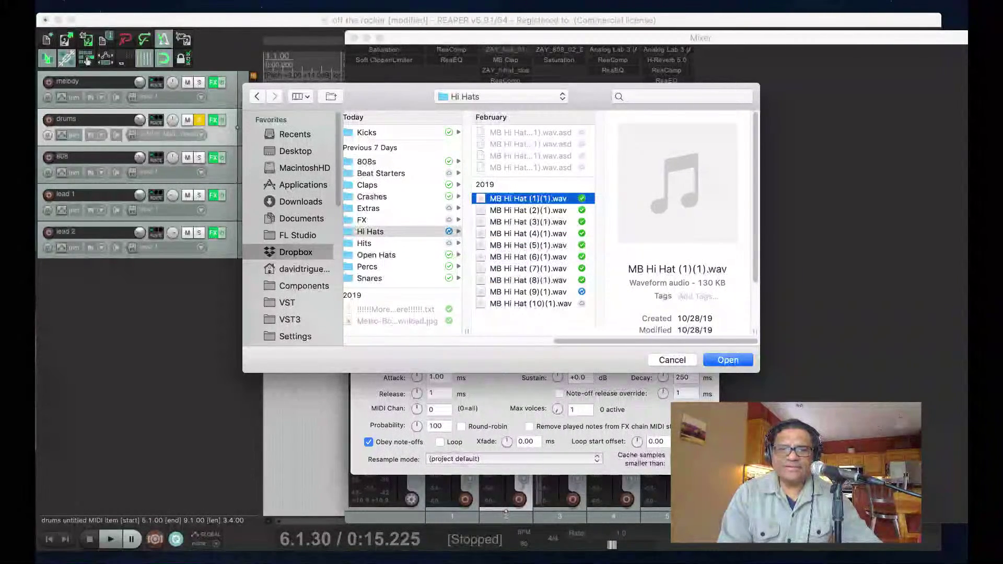
{"action": "left_click", "coordinate": [528, 245]}
{"action": "left_click", "coordinate": [676, 183]}
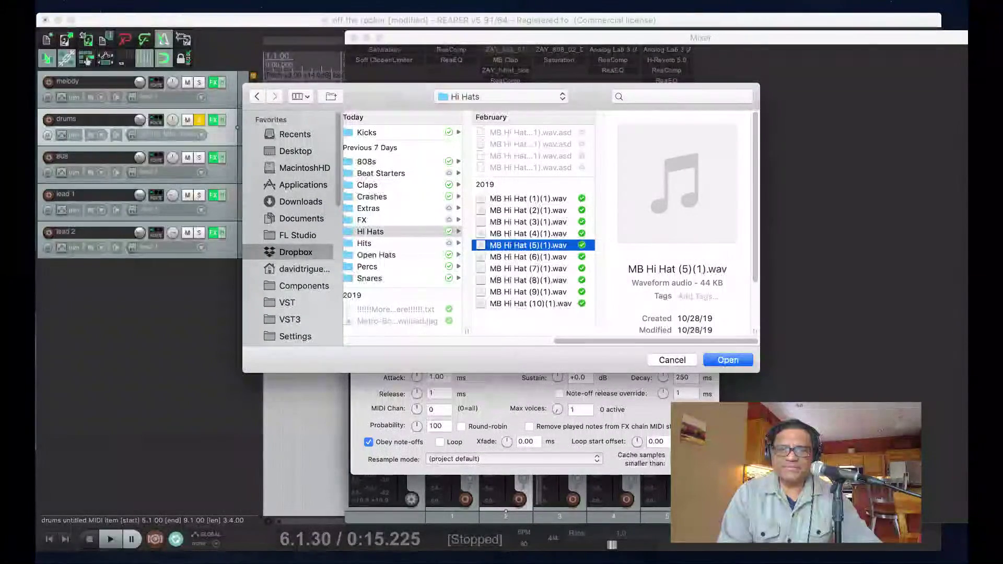
{"action": "key", "text": "Return"}
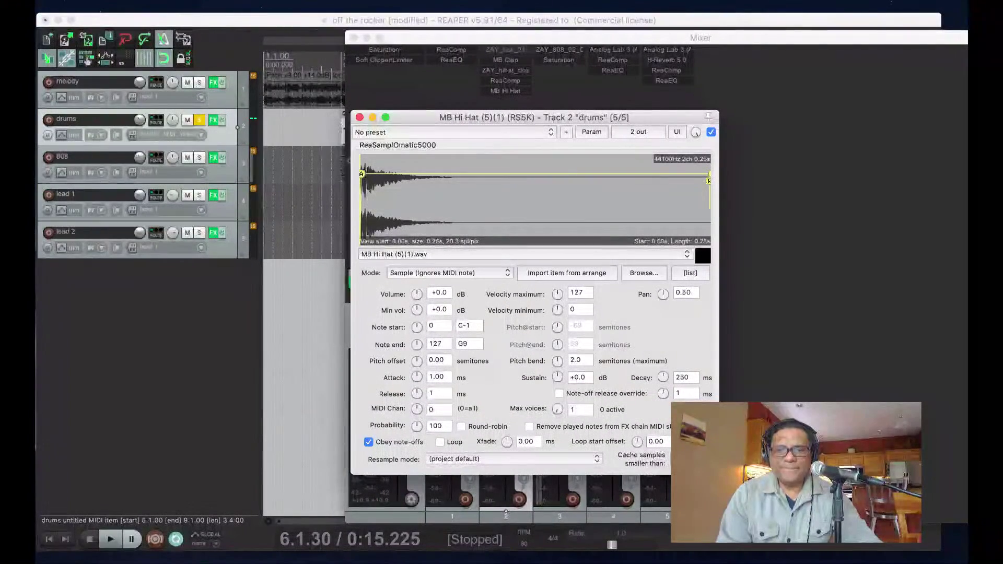
{"action": "key", "text": "Escape"}
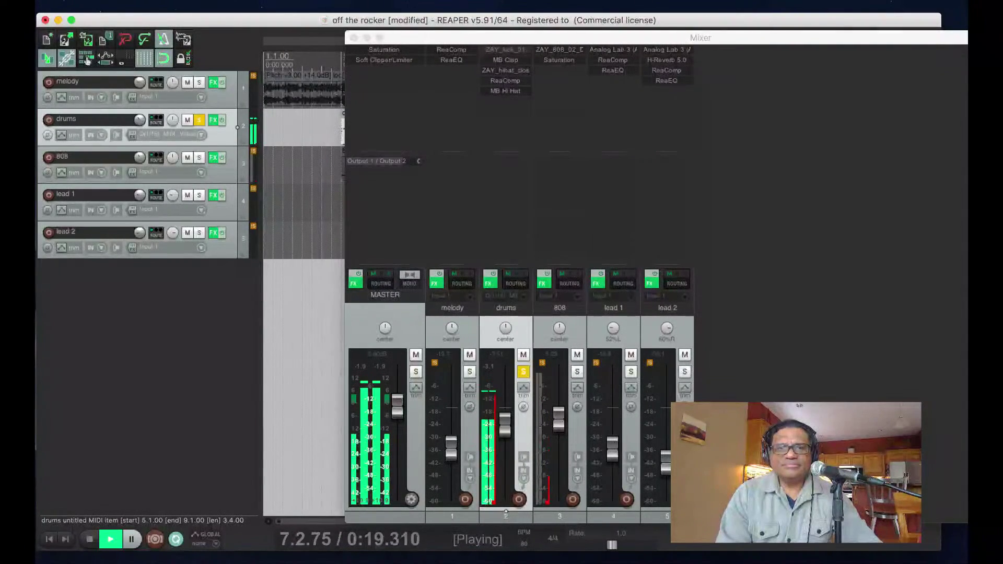
{"action": "key", "text": "space"}
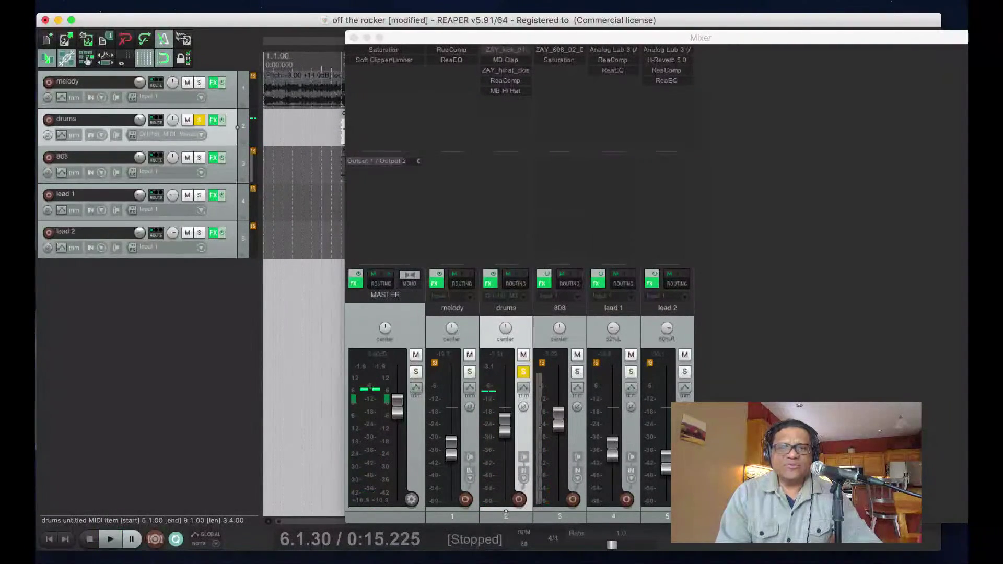
- Re-enable the bypassed ZAY_kick_01 sampler on the drums track, close its window and play back the drums briefly
{"action": "left_click", "coordinate": [505, 49]}
{"action": "left_click", "coordinate": [564, 61]}
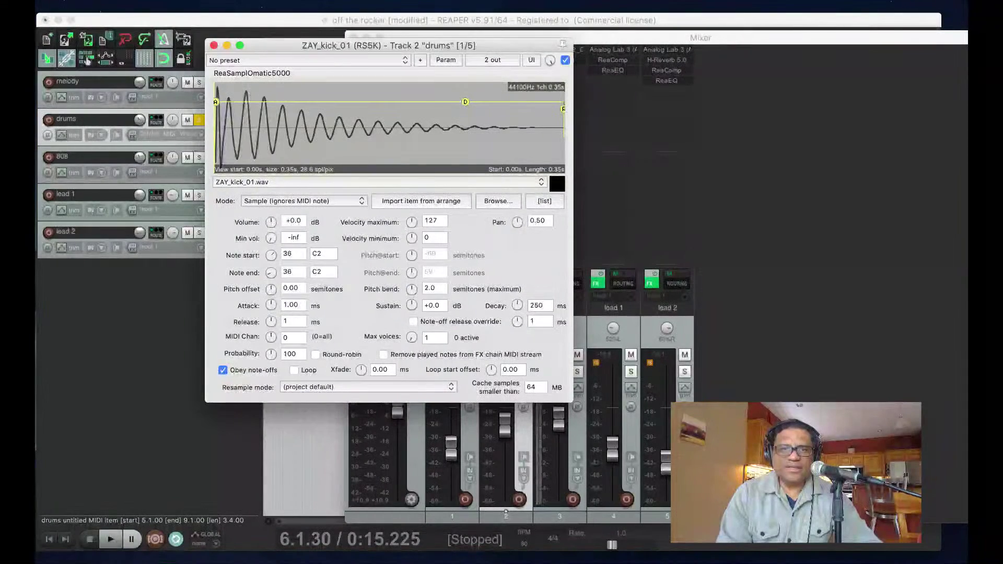
{"action": "left_click", "coordinate": [213, 45]}
{"action": "key", "text": "space"}
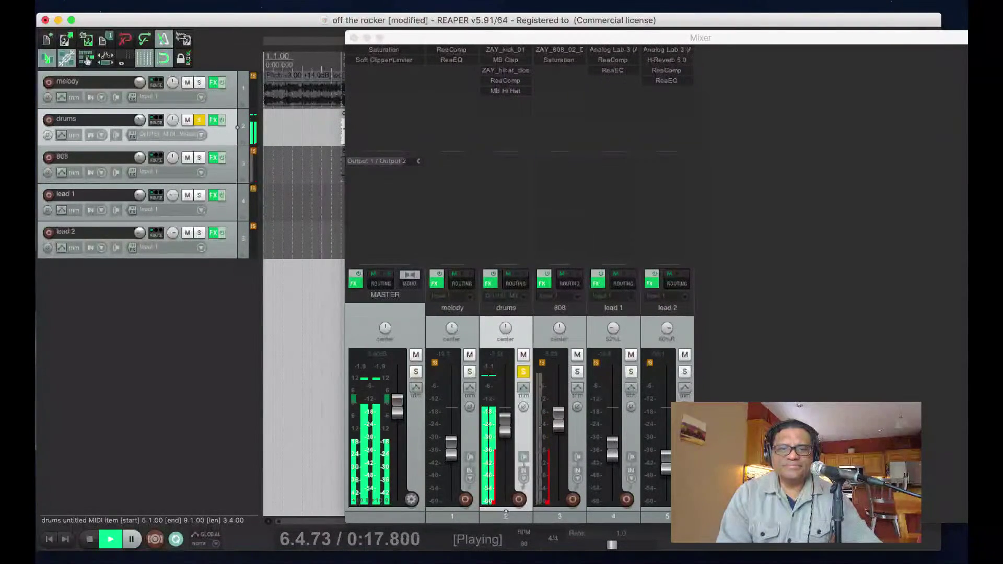
{"action": "key", "text": "space"}
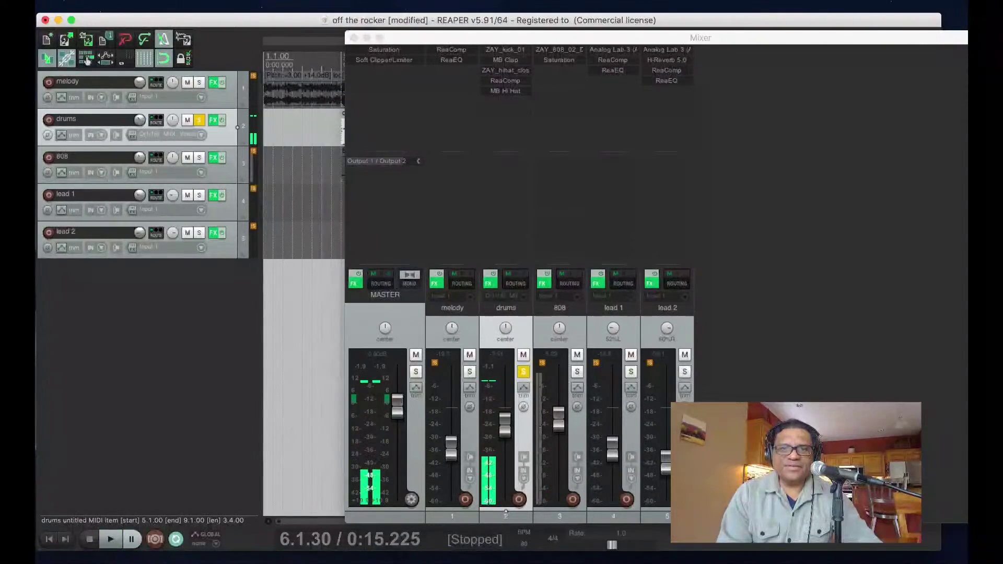
- Compare the note ranges of the drums track's kick, clap and both hi-hat samplers, and listen to the drums briefly
{"action": "left_click", "coordinate": [505, 49]}
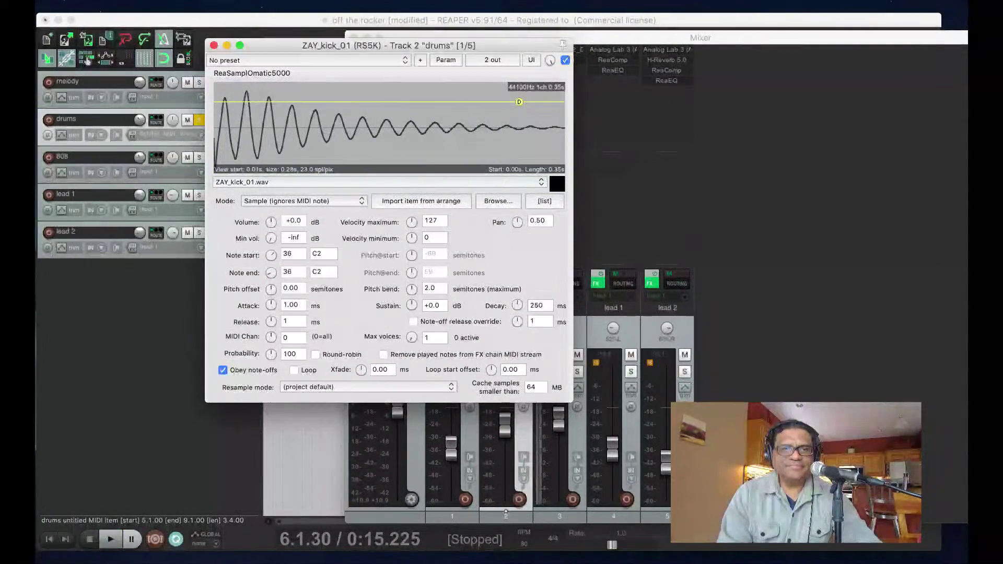
{"action": "key", "text": "Escape"}
{"action": "left_click", "coordinate": [505, 59]}
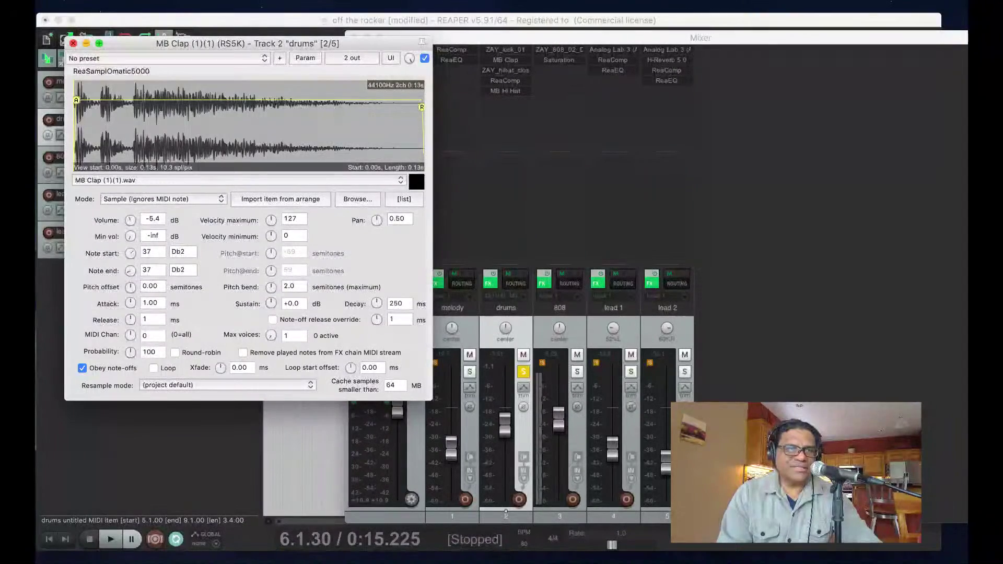
{"action": "left_click", "coordinate": [74, 43]}
{"action": "left_click", "coordinate": [505, 70]}
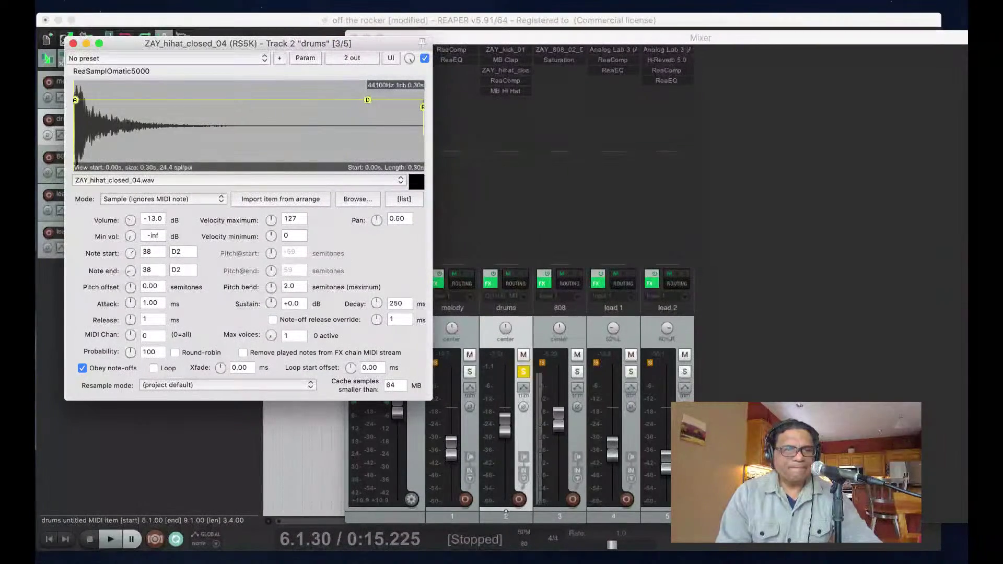
{"action": "key", "text": "Escape"}
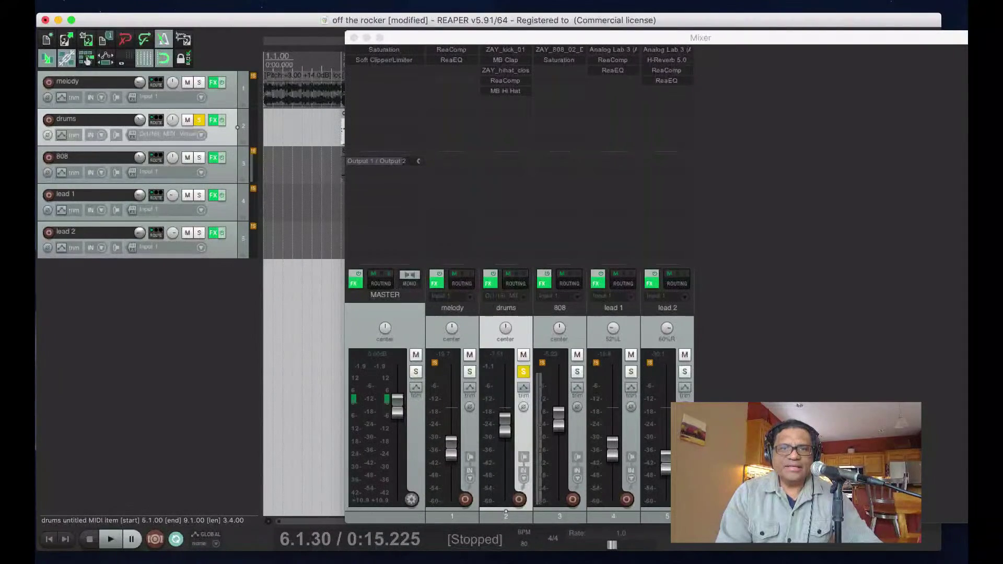
{"action": "left_click", "coordinate": [504, 91]}
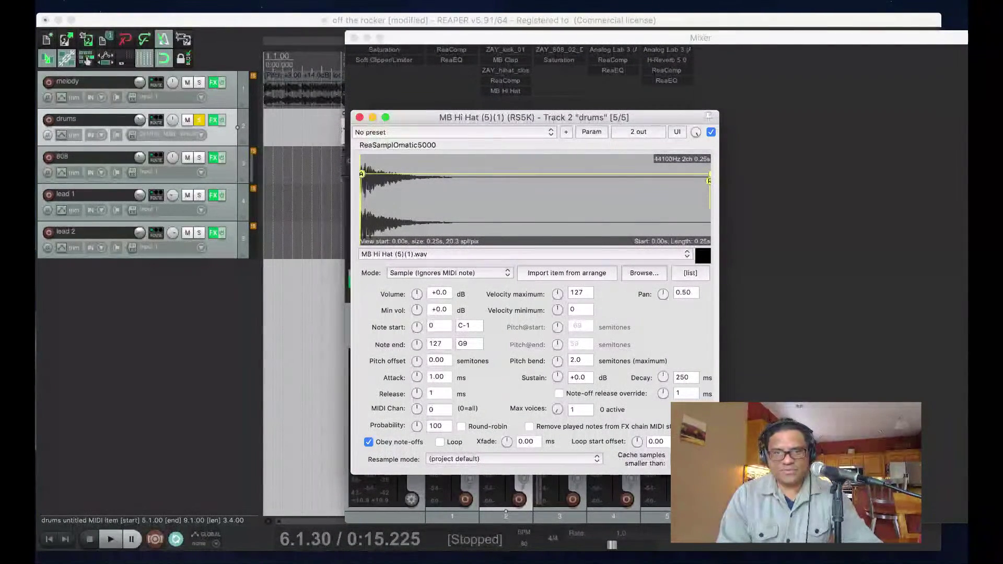
{"action": "key", "text": "Escape"}
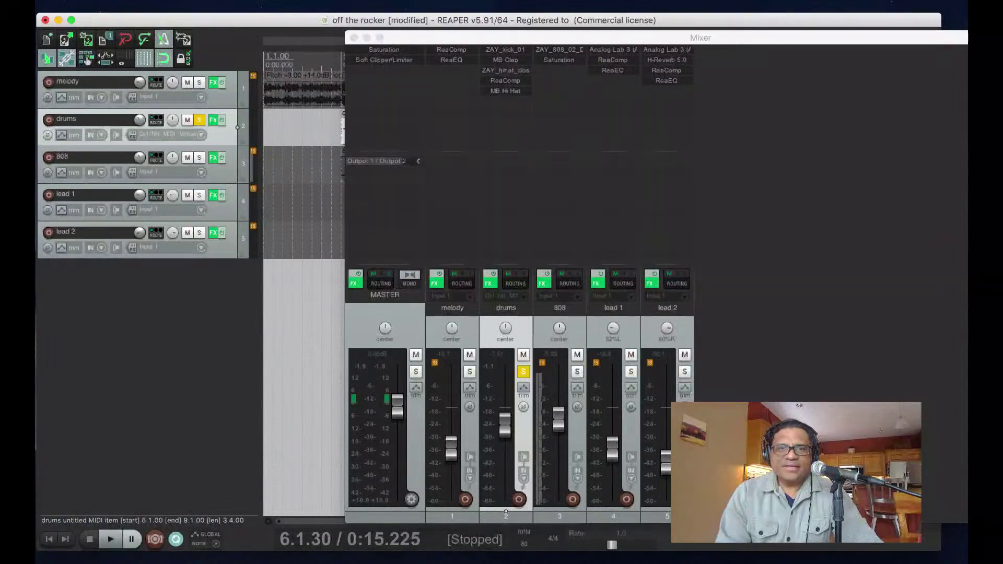
{"action": "key", "text": "space"}
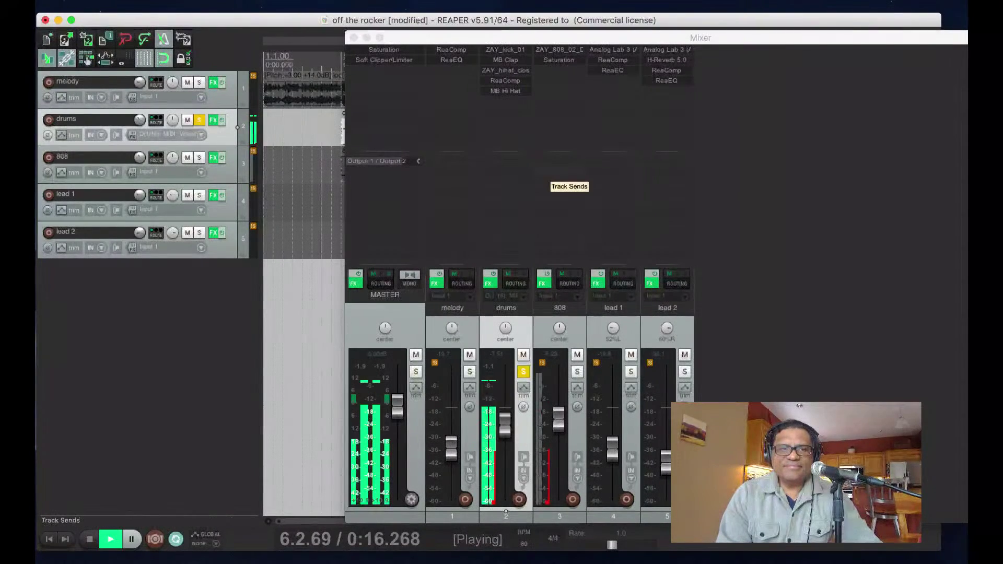
{"action": "key", "text": "space"}
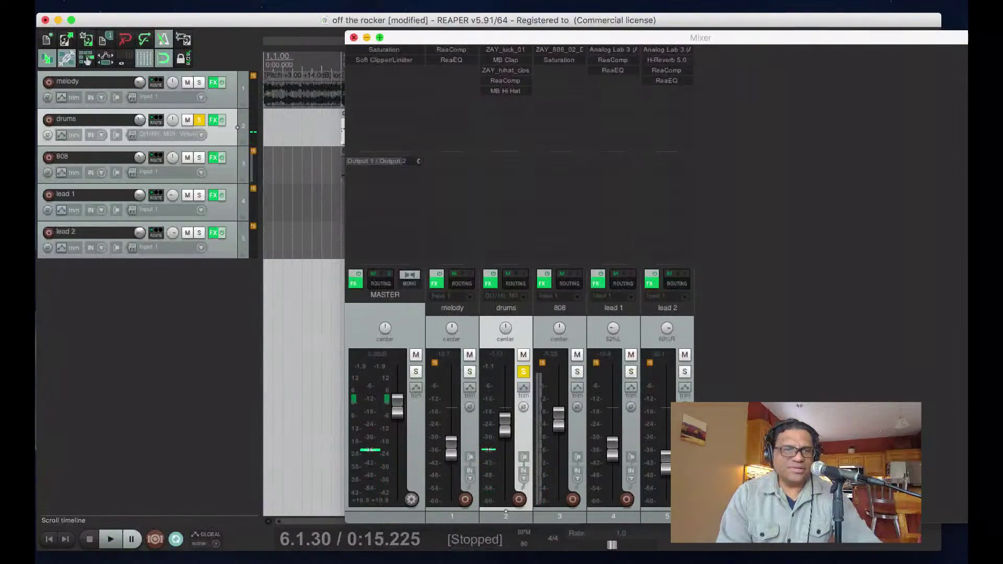
- Close the mixer, inspect the bar 5 drums item's notes in the MIDI editor, and audition the arrangement with the drums track unsoloed
{"action": "left_click", "coordinate": [353, 37]}
{"action": "double_click", "coordinate": [387, 130]}
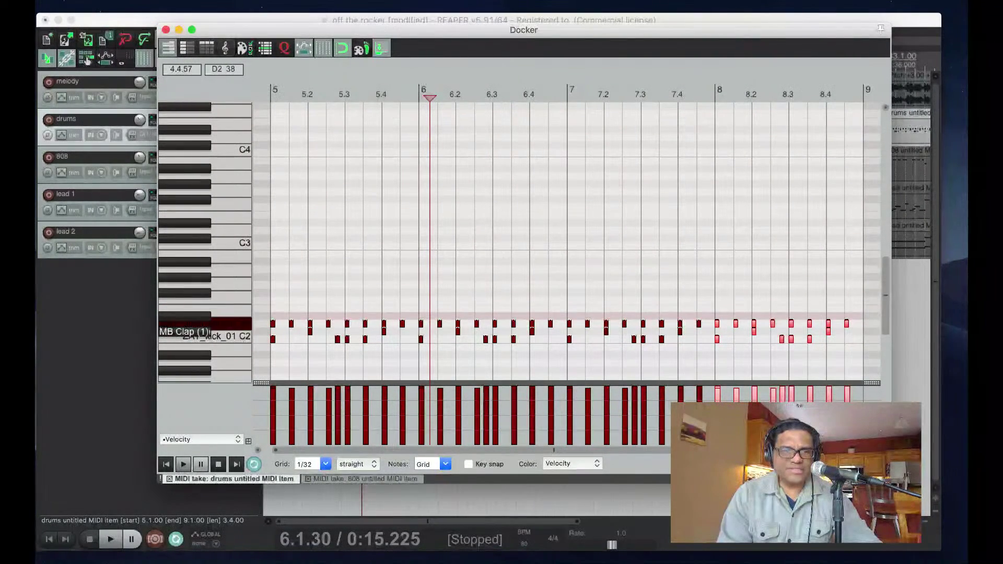
{"action": "left_click", "coordinate": [166, 29]}
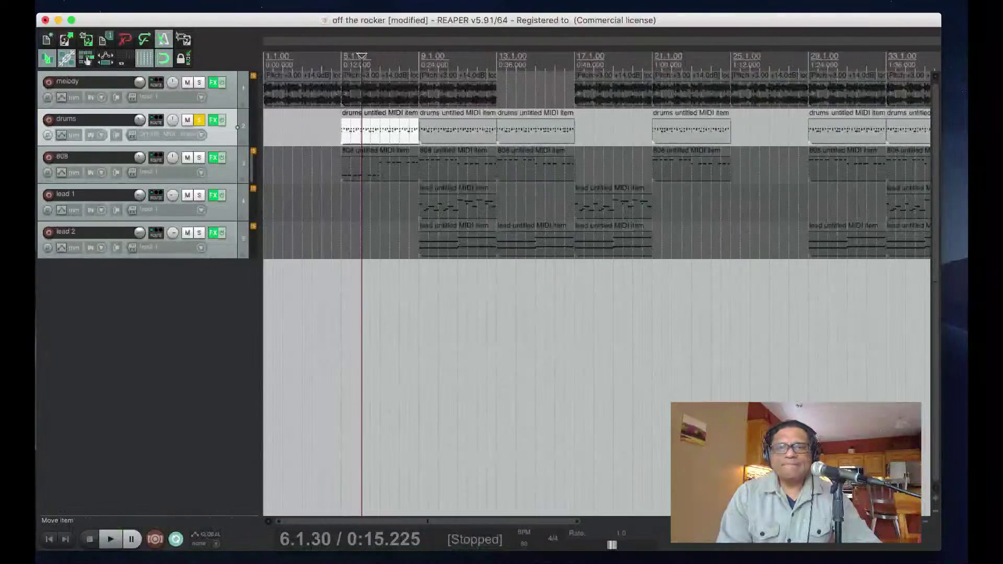
{"action": "key", "text": "space"}
{"action": "key", "text": "space"}
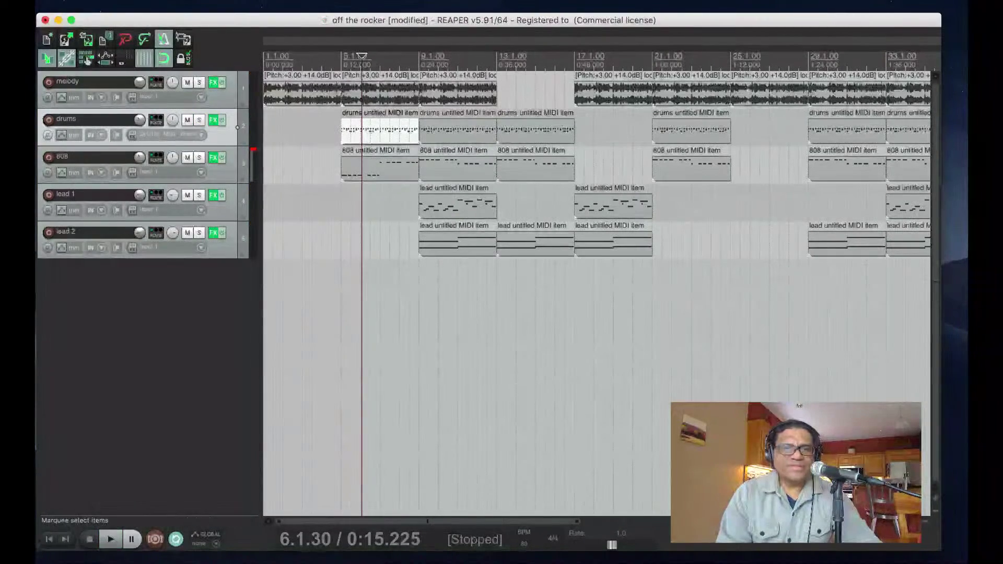
- Reopen the mixer, open the 808 track's ZAY_808_02_D# sampler and look through its samples folder without loading another file
{"action": "key", "text": "space"}
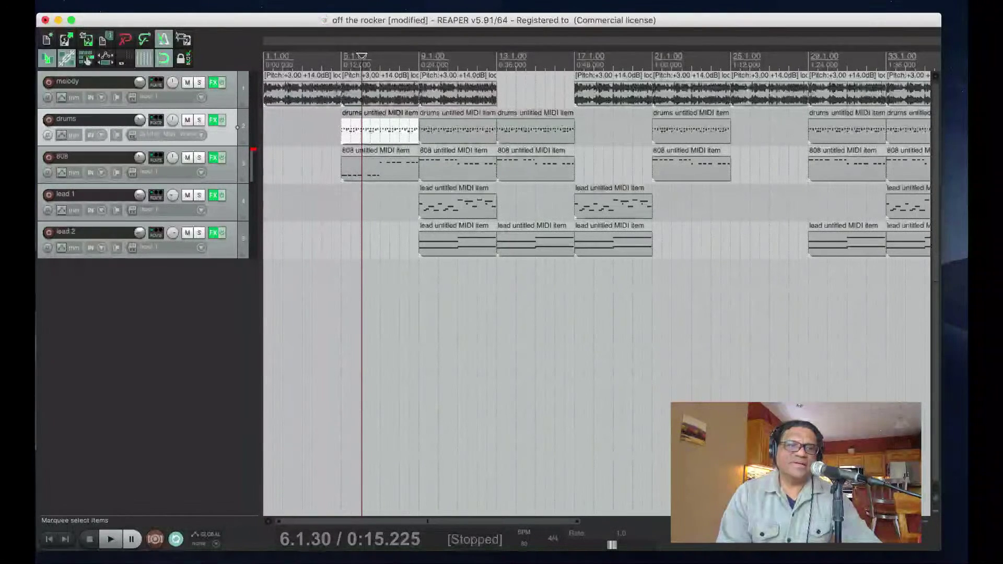
{"action": "key", "text": "super+m"}
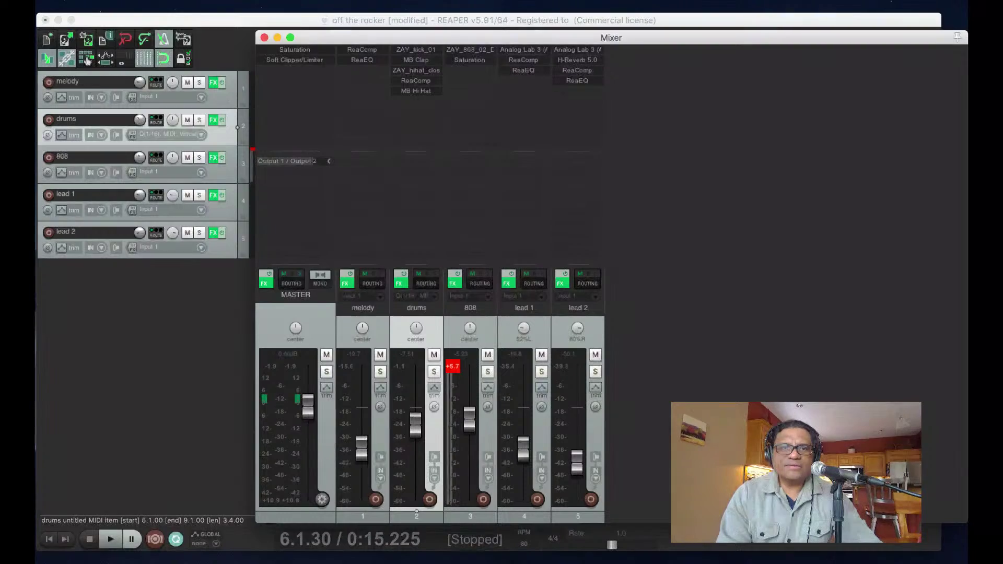
{"action": "left_click", "coordinate": [470, 49]}
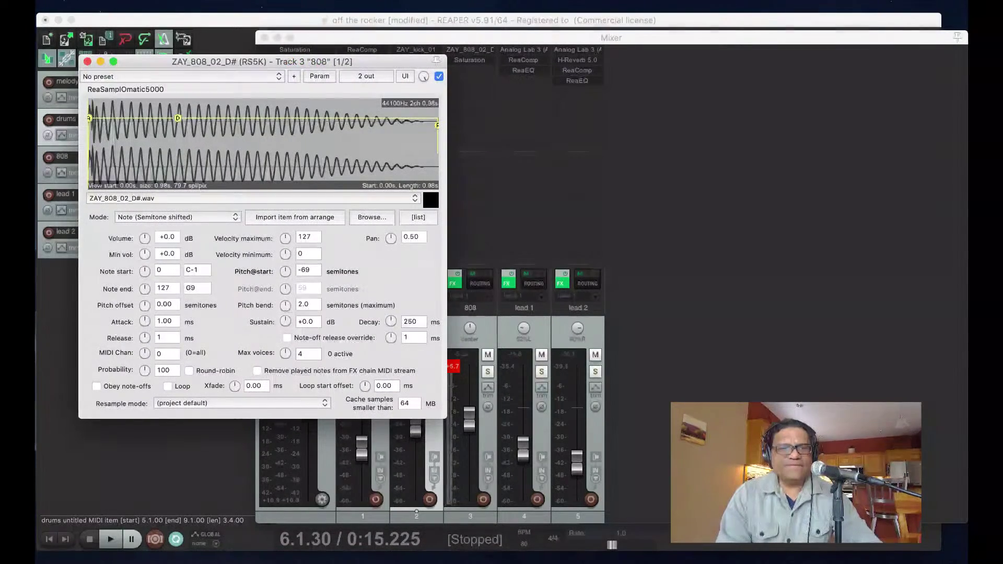
{"action": "left_click", "coordinate": [371, 216]}
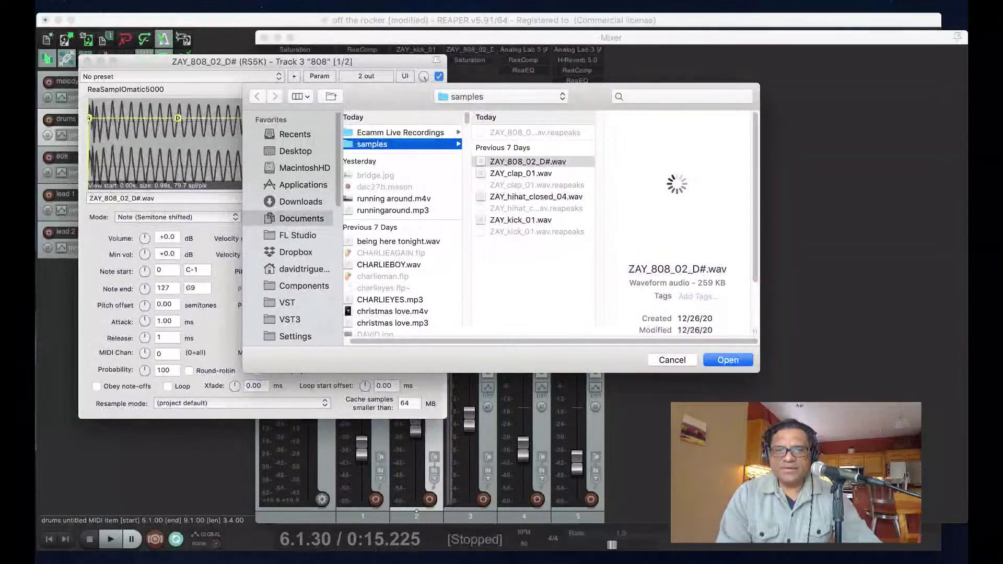
{"action": "key", "text": "Escape"}
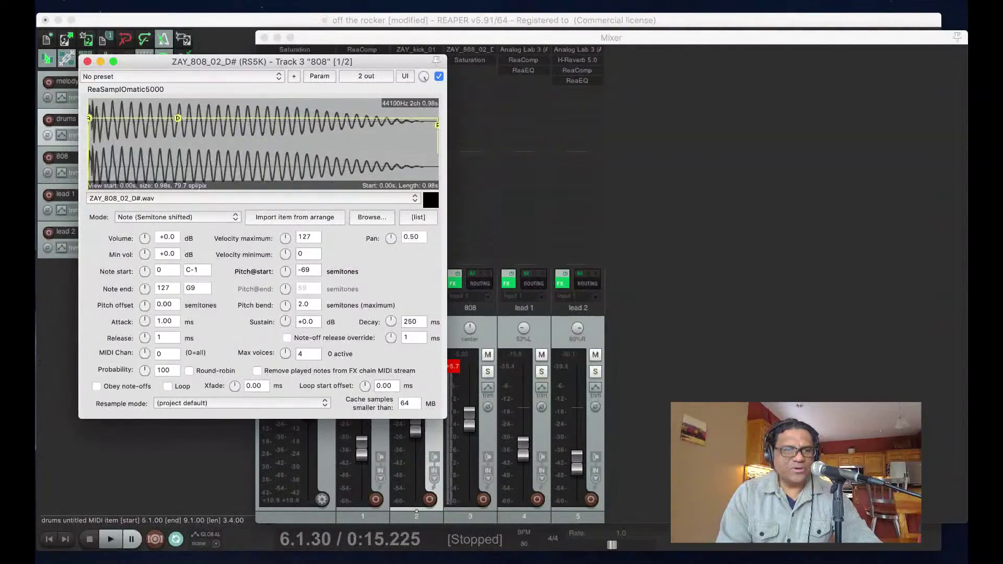
- Keep the 808 sampler in Note (Semitone shifted) mode with Obey note-offs enabled, and limit its max voices to 1
{"action": "left_click", "coordinate": [178, 217]}
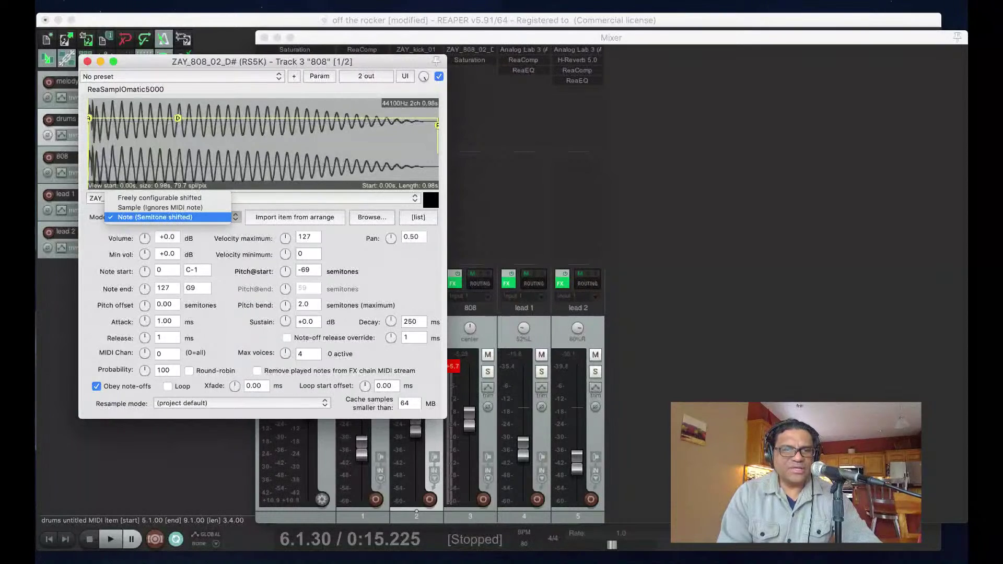
{"action": "key", "text": "Escape"}
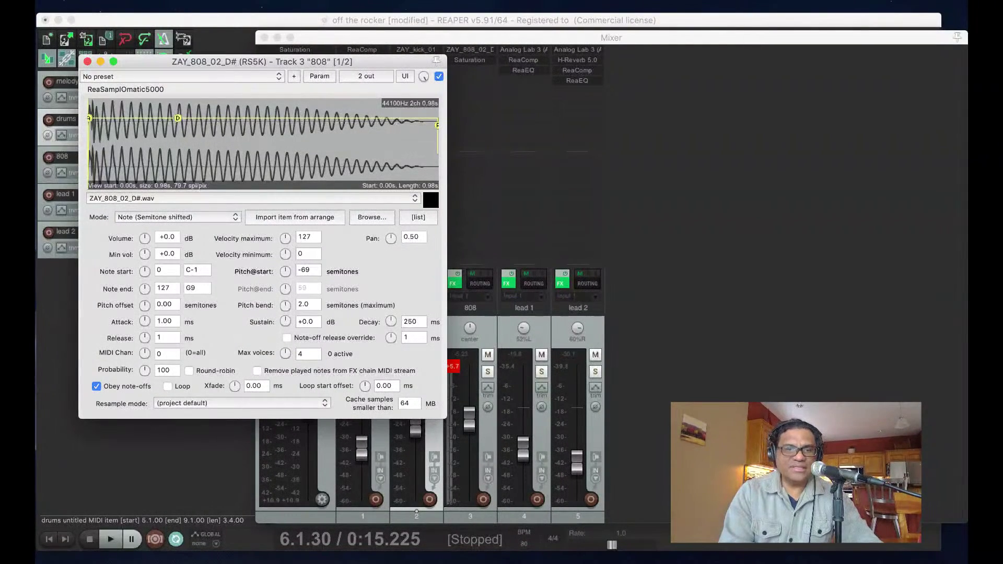
{"action": "double_click", "coordinate": [305, 353]}
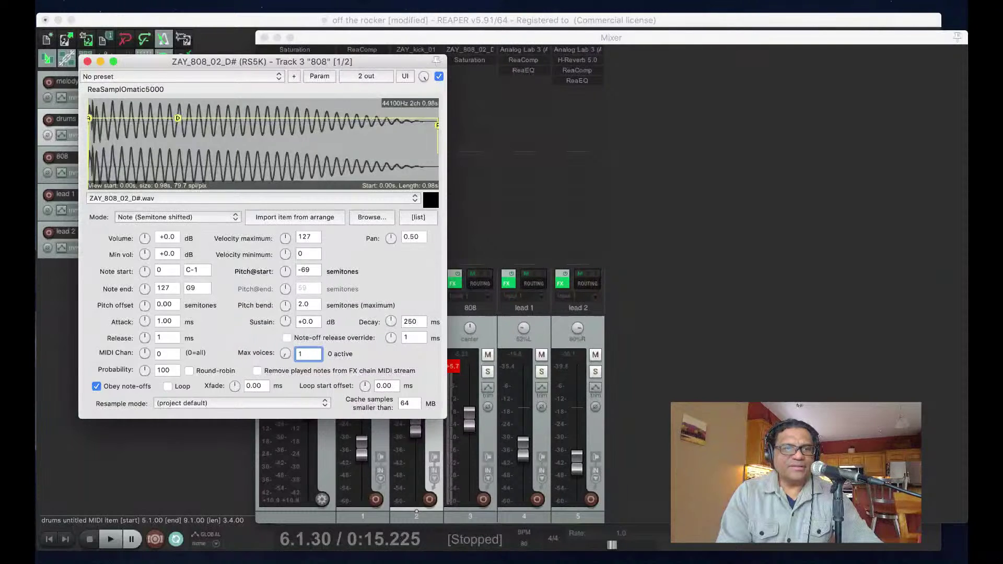
{"action": "left_click", "coordinate": [88, 61]}
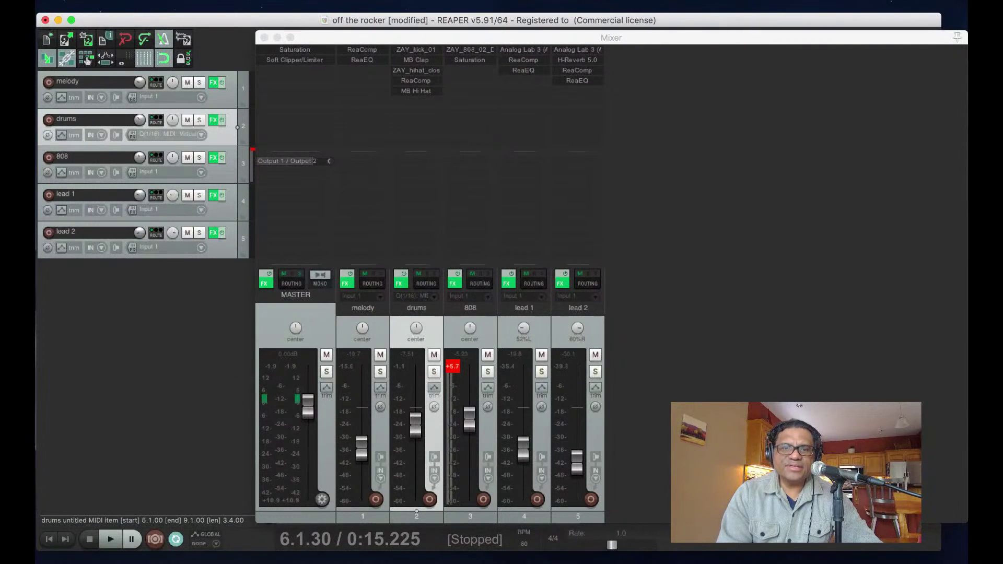
- Solo the 808 track, listen to it briefly and inspect its Saturation effect
{"action": "left_click", "coordinate": [488, 371]}
{"action": "key", "text": "space"}
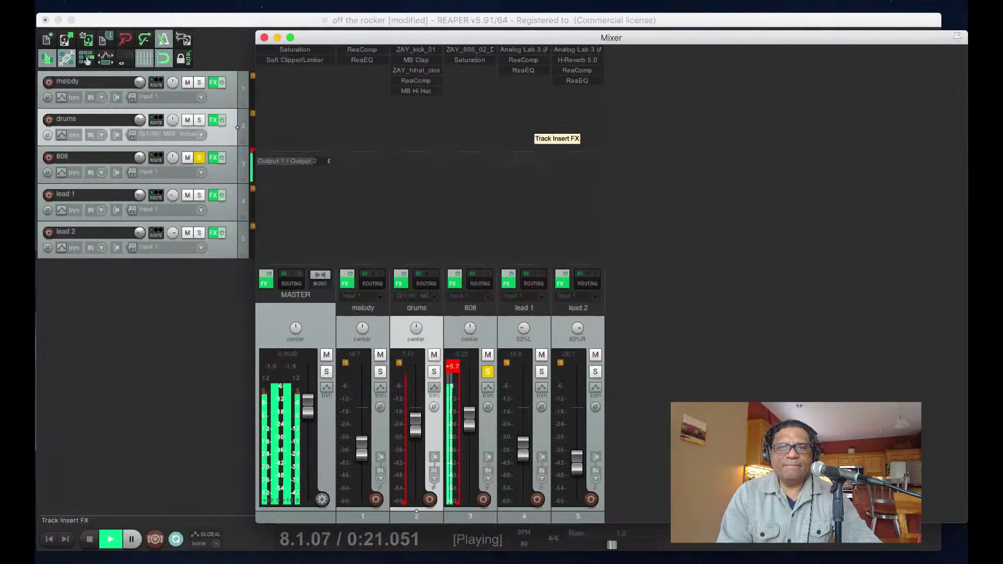
{"action": "key", "text": "space"}
{"action": "left_click", "coordinate": [469, 59]}
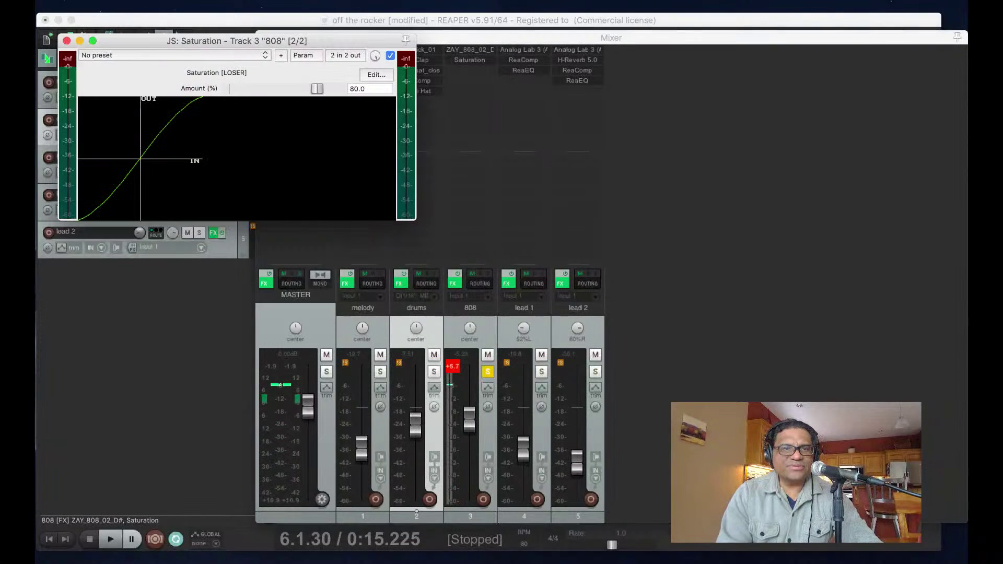
{"action": "left_click", "coordinate": [66, 40]}
- Unsolo the 808 track, audition it with the full mix and shift the mixer window off the arrangement
{"action": "key", "text": "space"}
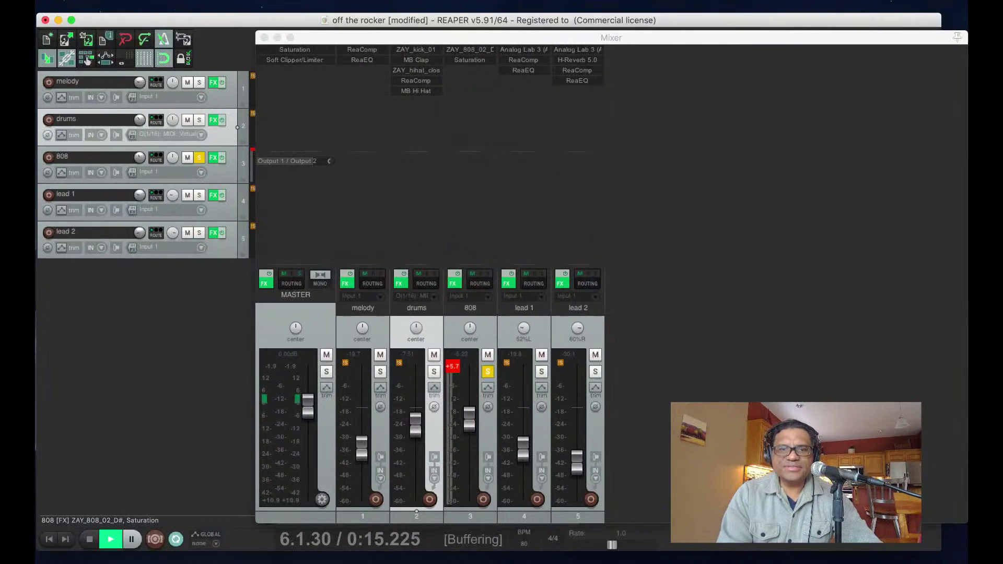
{"action": "left_click", "coordinate": [486, 372]}
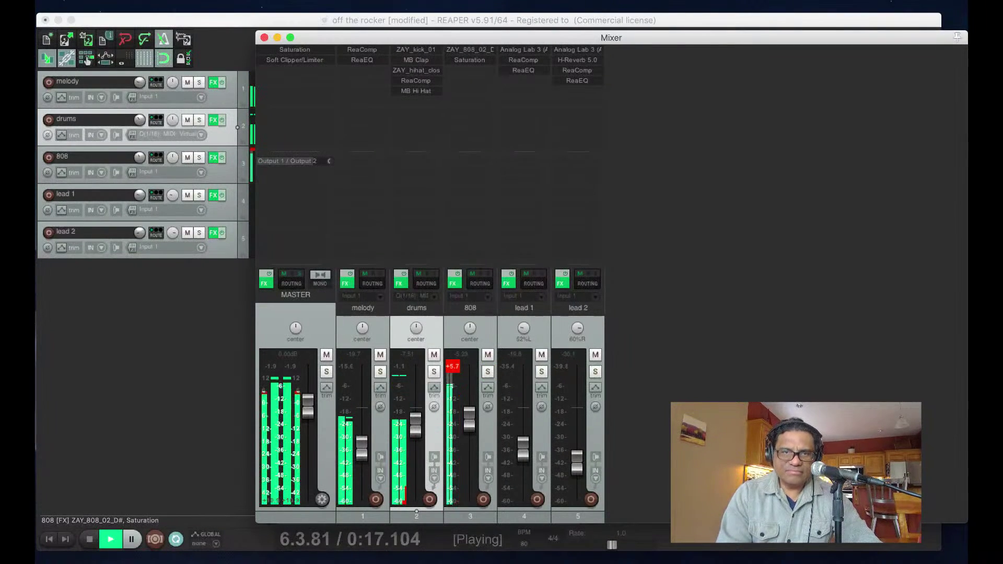
{"action": "left_click_drag", "start_coordinate": [611, 37], "coordinate": [673, 49]}
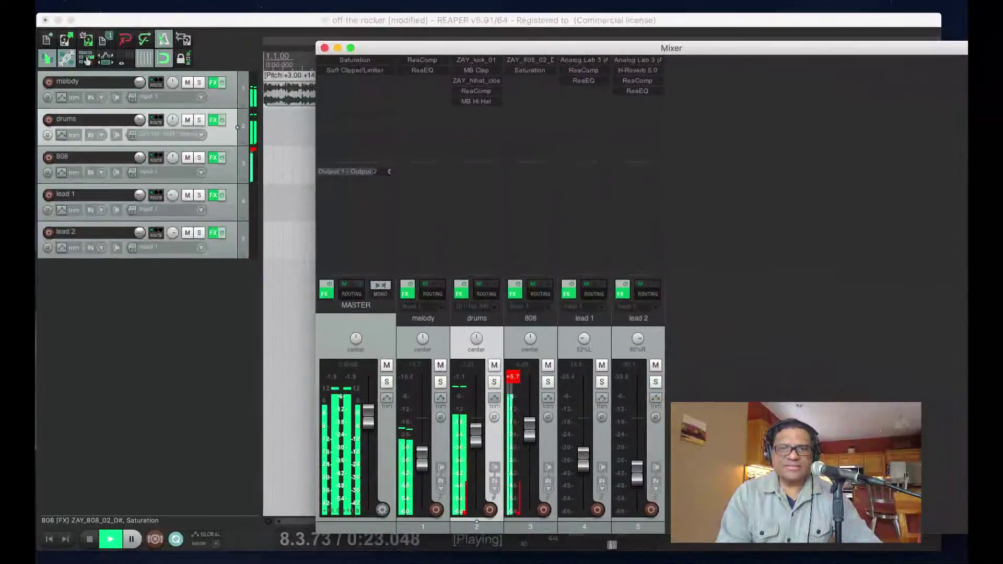
{"action": "key", "text": "space"}
- Review the 808 track's sampler settings once more, close its window and reposition the mixer
{"action": "left_click", "coordinate": [529, 61]}
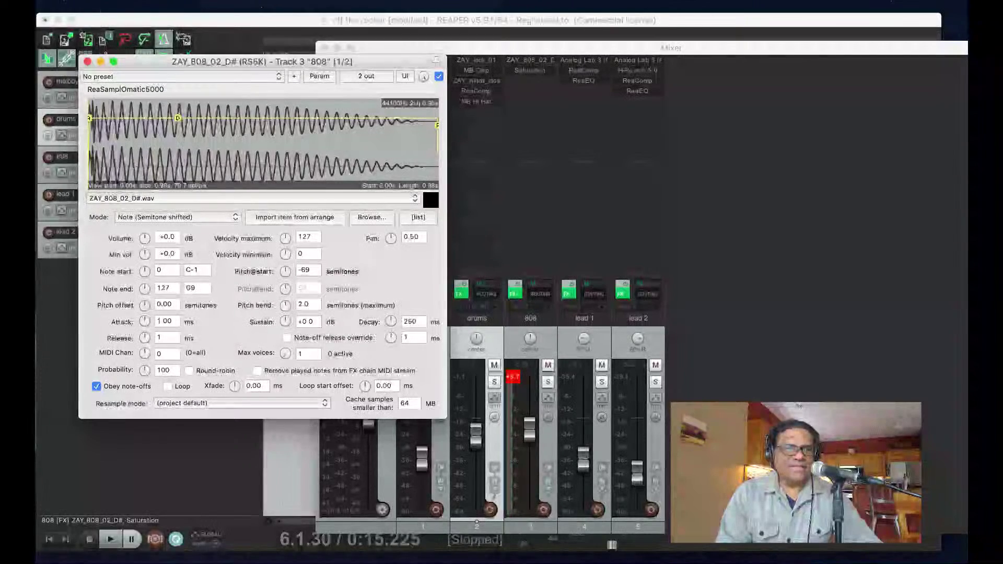
{"action": "left_click", "coordinate": [87, 61]}
{"action": "left_click_drag", "start_coordinate": [601, 47], "coordinate": [519, 25]}
{"action": "left_click", "coordinate": [87, 61]}
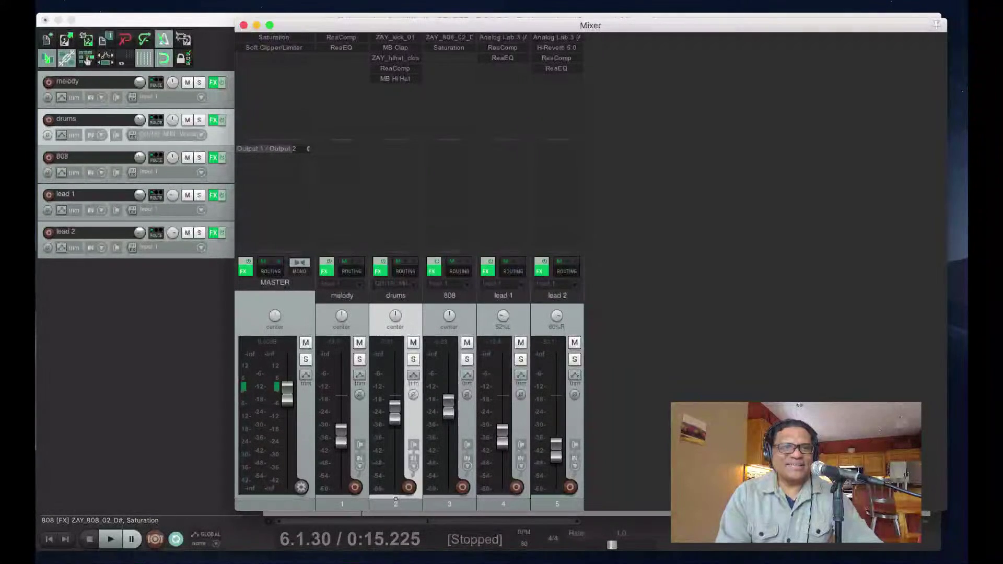
- Set the audio device to Ecamm Live in the preferences, keeping the requested sample rate and block size
{"action": "left_click", "coordinate": [89, 6]}
{"action": "left_click", "coordinate": [108, 42]}
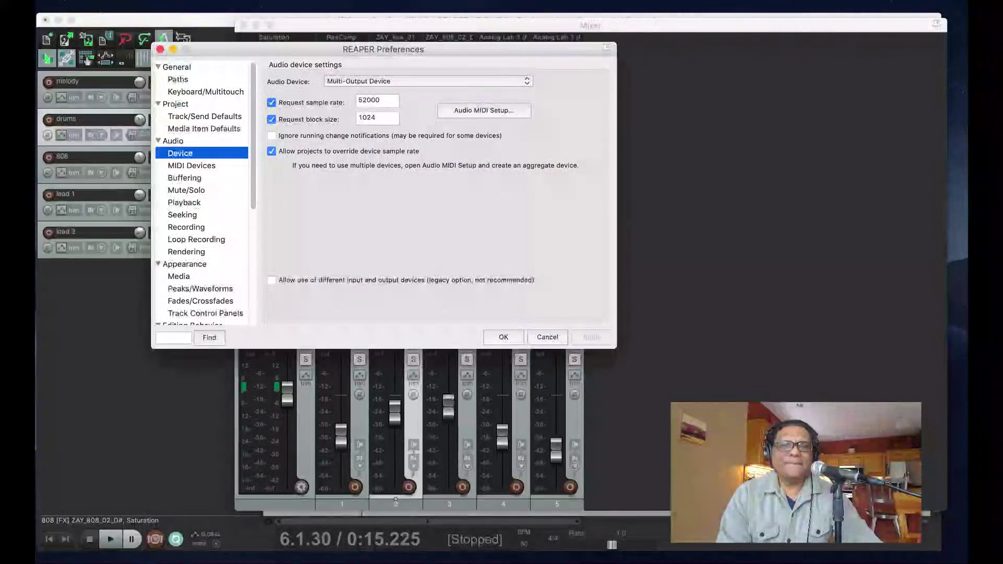
{"action": "left_click", "coordinate": [428, 81]}
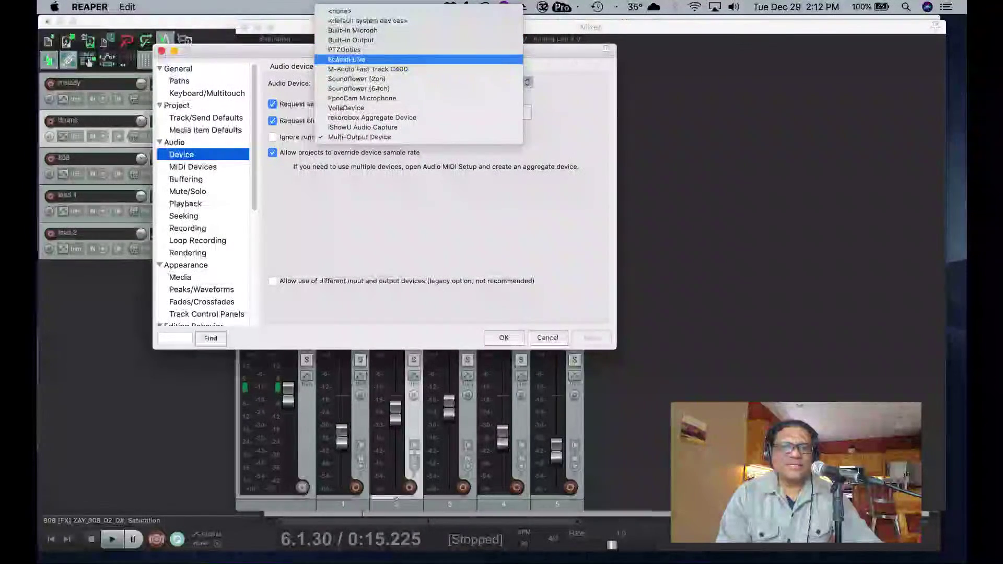
{"action": "left_click", "coordinate": [346, 59]}
{"action": "left_click", "coordinate": [591, 337]}
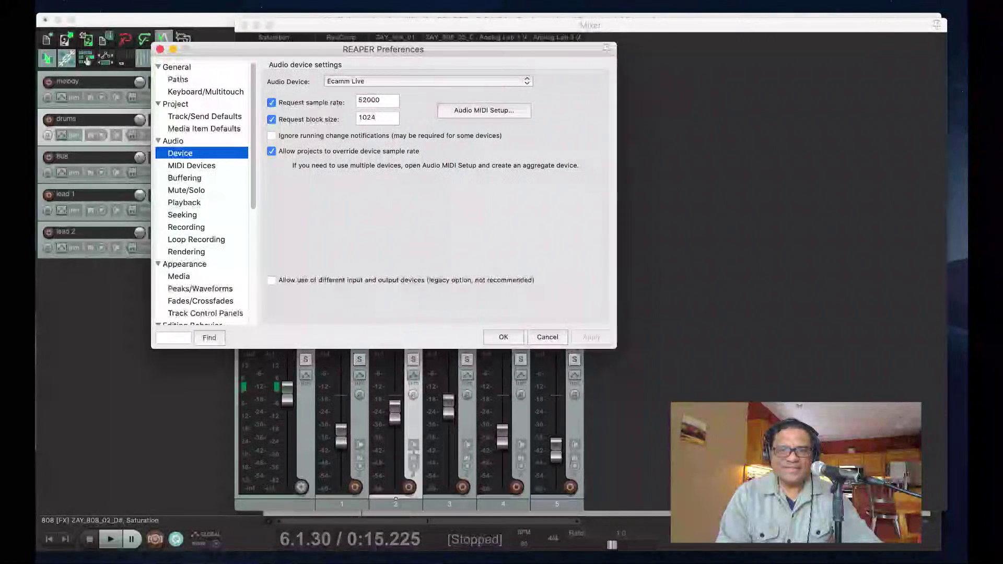
{"action": "key", "text": "Return"}
- Play back the arrangement into bar 13 and close the mixer to follow the tracks on the timeline
{"action": "key", "text": "space"}
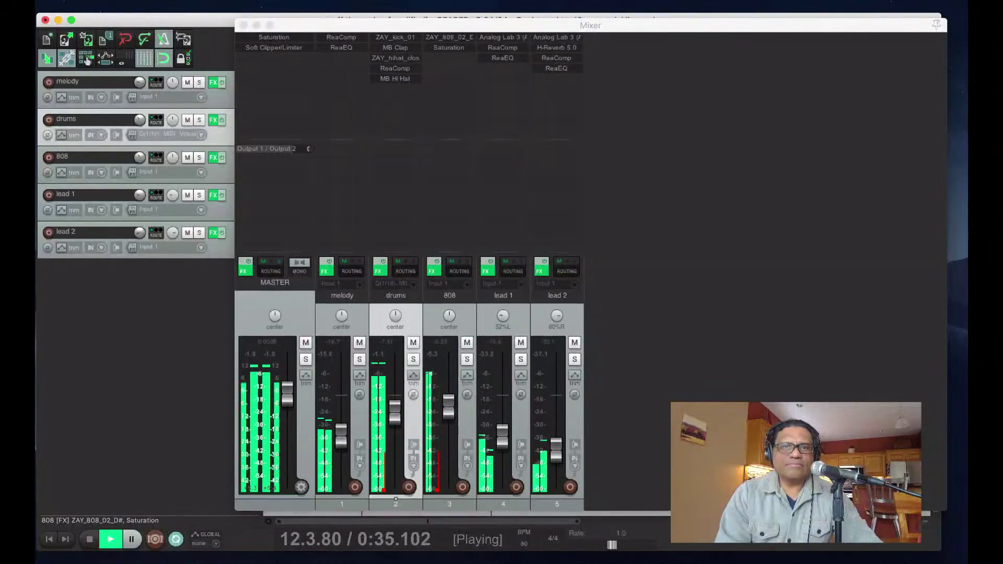
{"action": "key", "text": "super+m"}
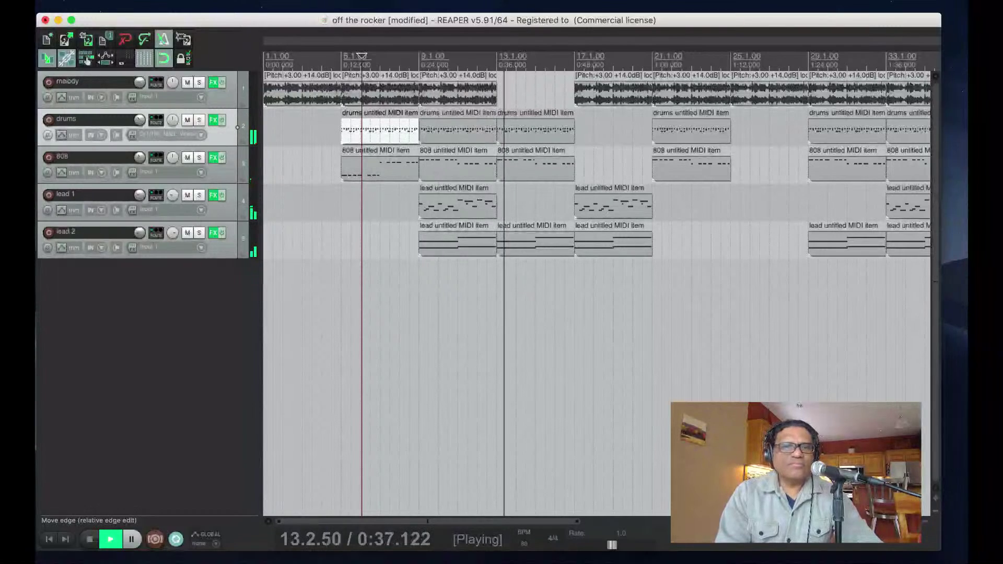
{"action": "key", "text": "space"}
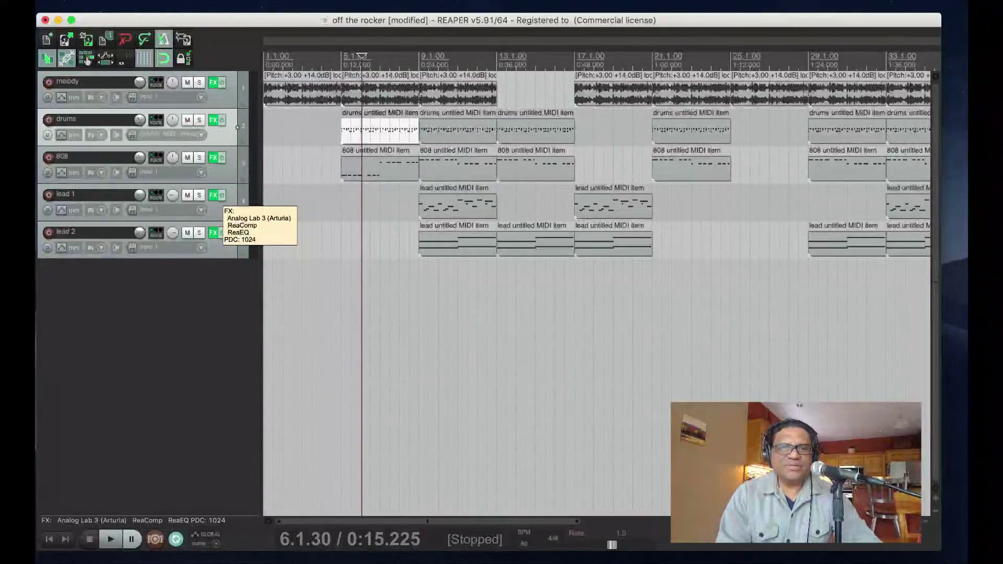
- Inspect the lead 1 track's Analog Lab 3 instrument and its Astral Voices preset from the track and from the mixer
{"action": "left_click", "coordinate": [214, 195]}
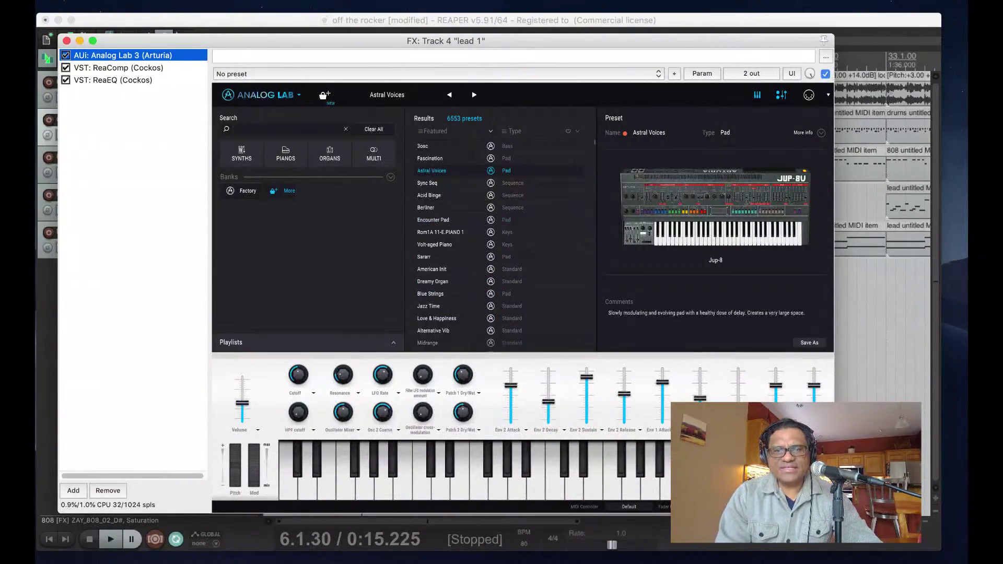
{"action": "left_click", "coordinate": [67, 40]}
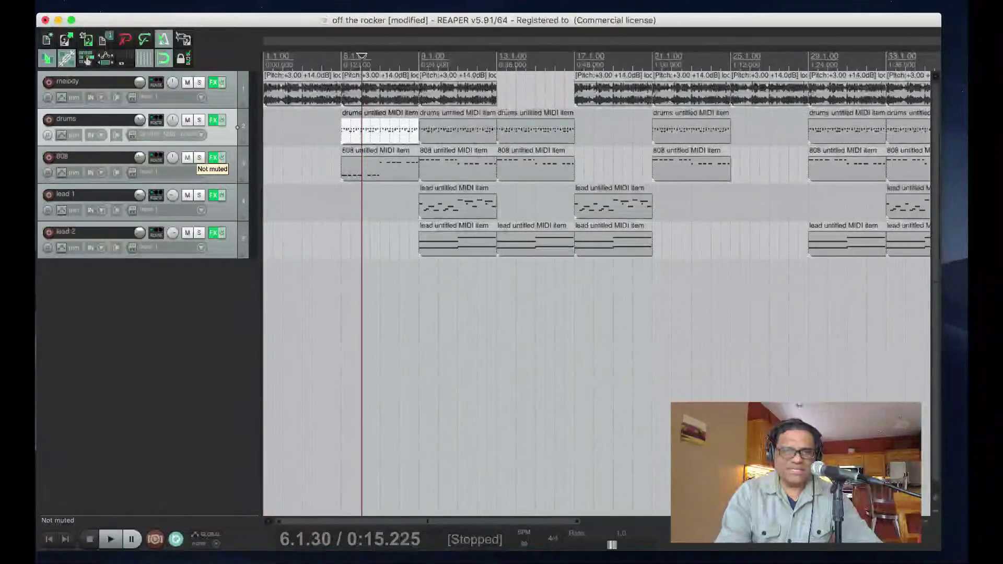
{"action": "key", "text": "ctrl+m"}
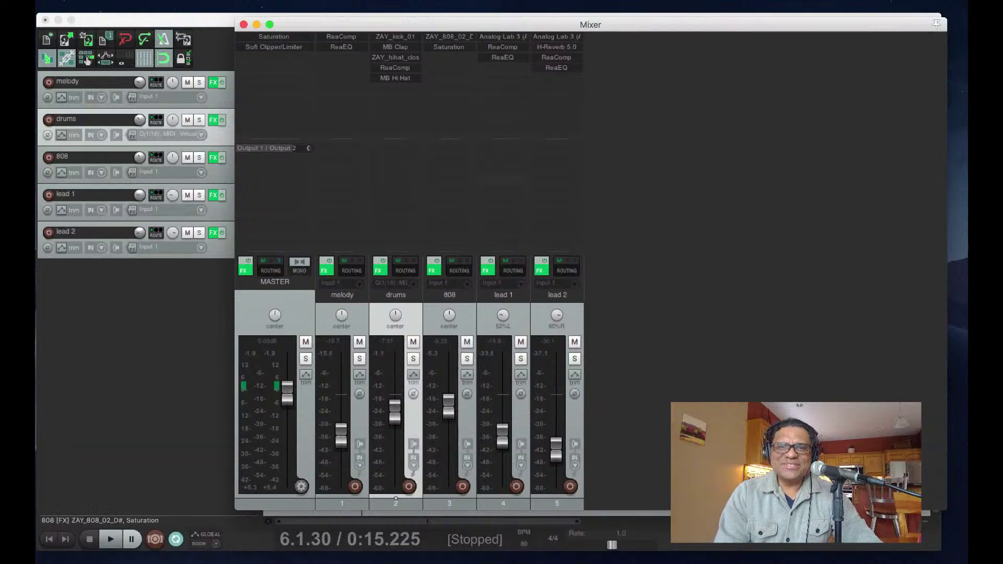
{"action": "left_click", "coordinate": [502, 37]}
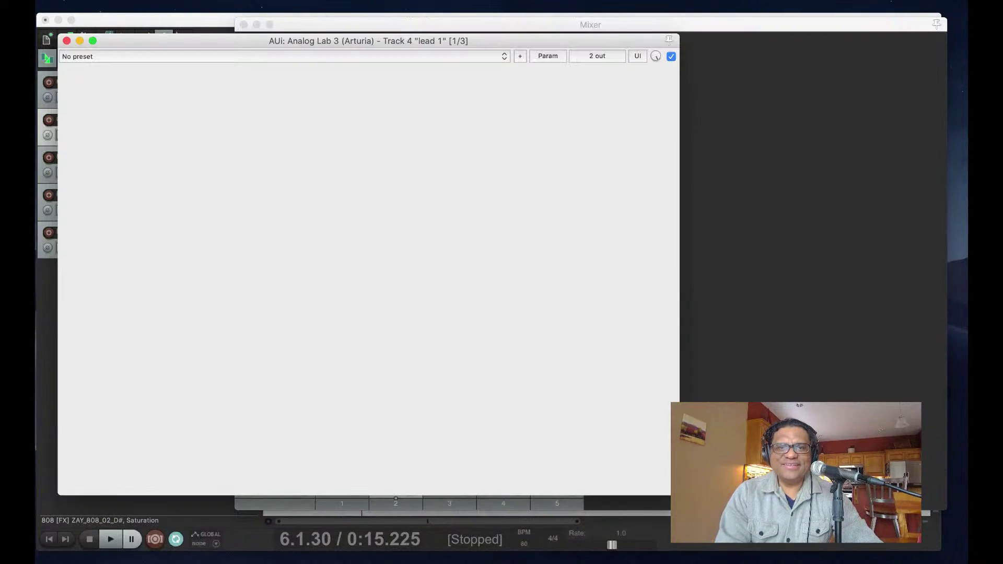
{"action": "left_click", "coordinate": [67, 41]}
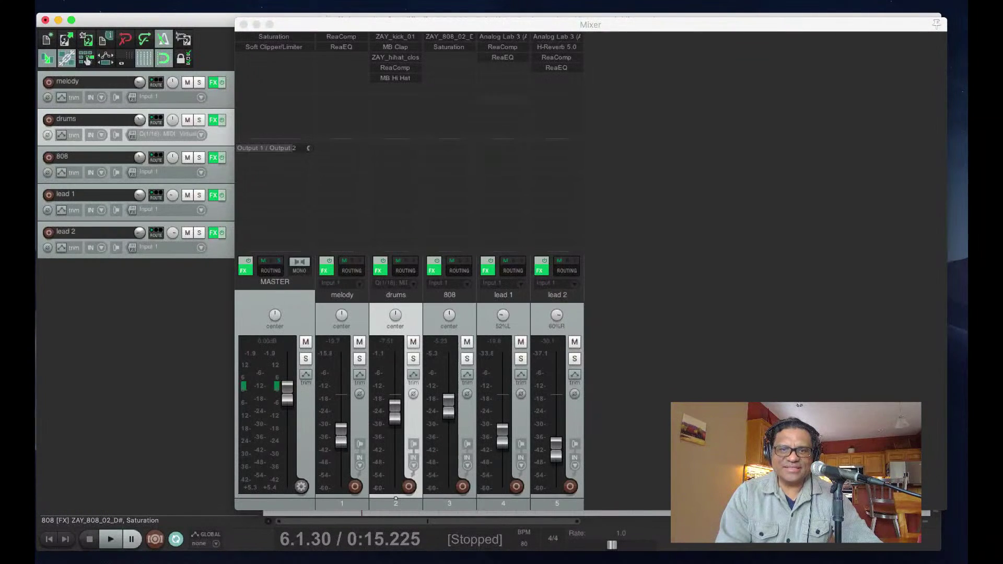
{"action": "left_click", "coordinate": [503, 36]}
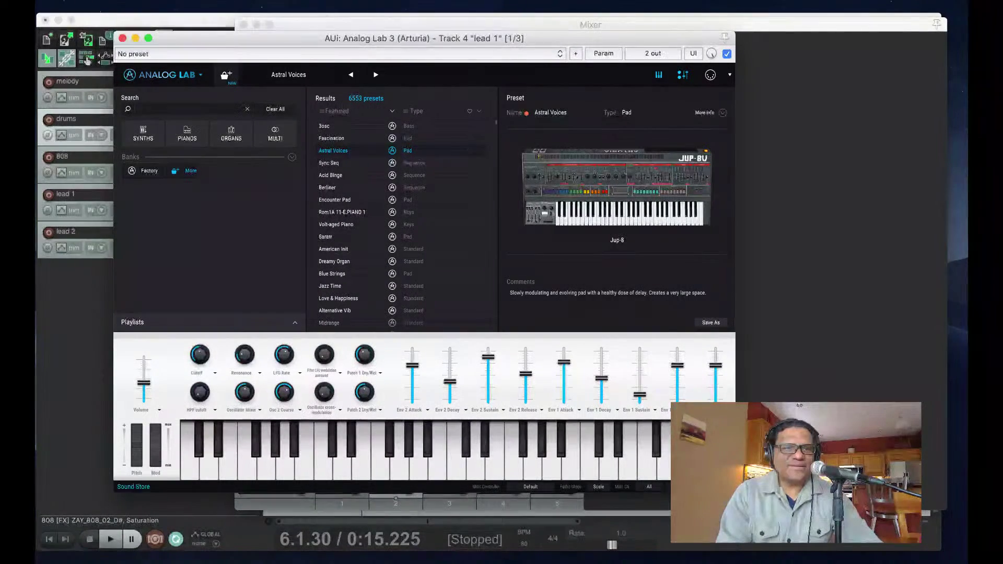
{"action": "left_click", "coordinate": [122, 38]}
- Inspect the ReaComp and ReaEQ effects on the lead 1 track and close their windows
{"action": "left_click", "coordinate": [501, 47]}
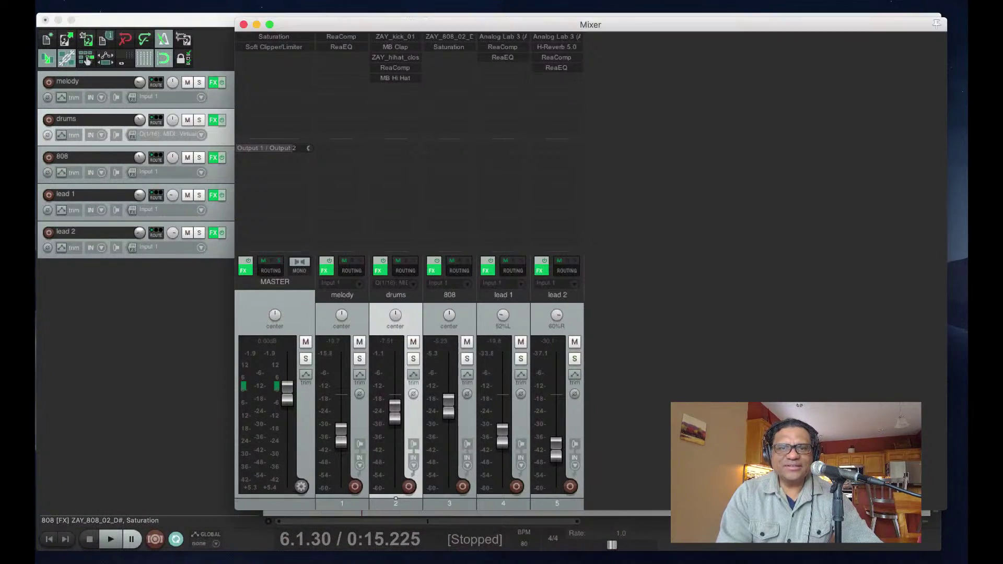
{"action": "key", "text": "super+w"}
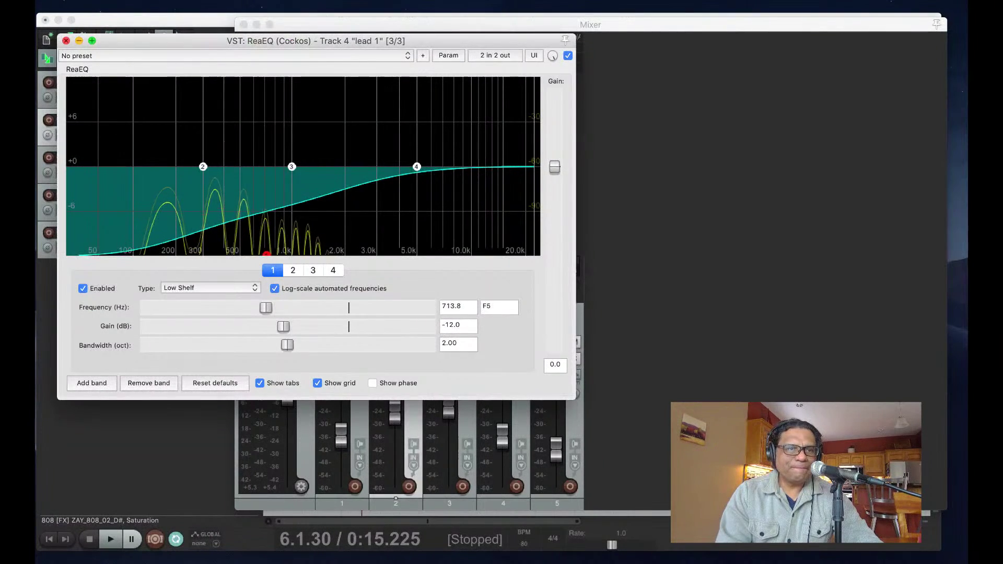
{"action": "key", "text": "super+w"}
- Start playback, briefly toggle solo on lead 1 and reposition the mixer while the full mix plays
{"action": "key", "text": "space"}
{"action": "left_click", "coordinate": [520, 358]}
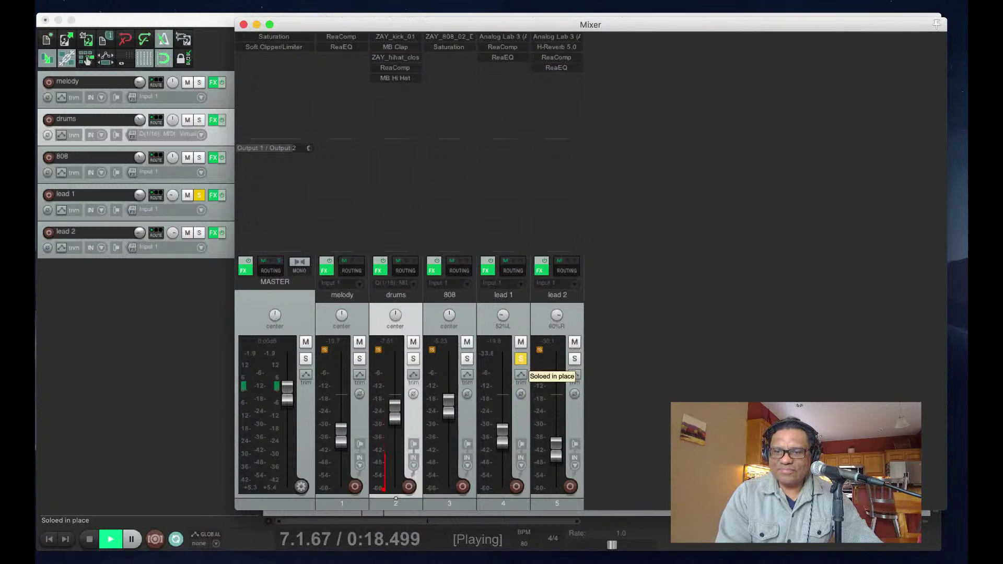
{"action": "left_click", "coordinate": [521, 359]}
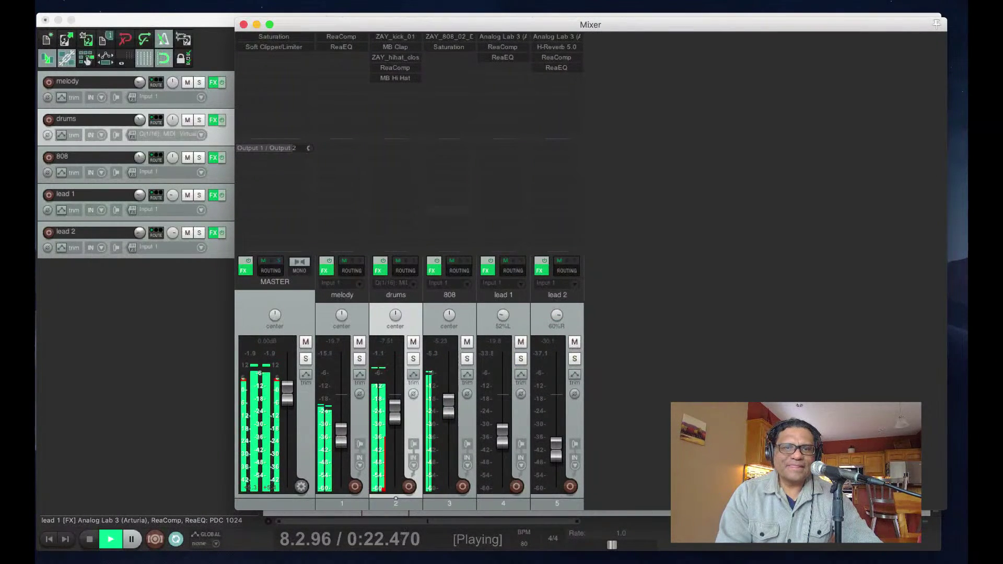
{"action": "mouse_move", "coordinate": [591, 24]}
{"action": "left_mouse_down"}
{"action": "mouse_move", "coordinate": [697, 69]}
{"action": "mouse_move", "coordinate": [819, 93]}
{"action": "mouse_move", "coordinate": [745, 92]}
{"action": "mouse_move", "coordinate": [614, 51]}
{"action": "mouse_move", "coordinate": [605, 36]}
{"action": "left_mouse_up"}
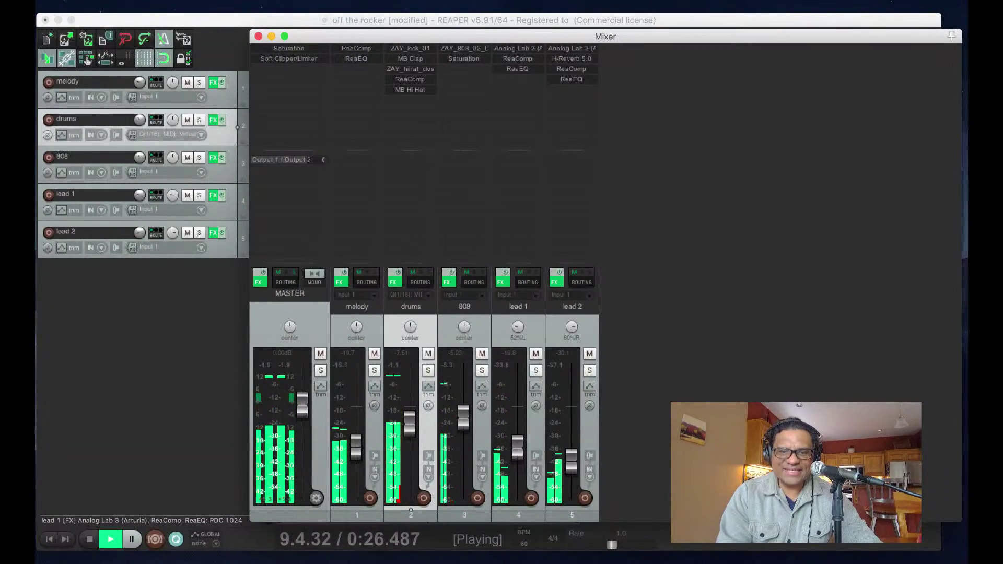
- Solo the lead 1 track, raise its volume to about +1.6 dB and stop playback
{"action": "left_click", "coordinate": [535, 370]}
{"action": "left_click_drag", "start_coordinate": [517, 448], "coordinate": [517, 400]}
{"action": "key", "text": "space"}
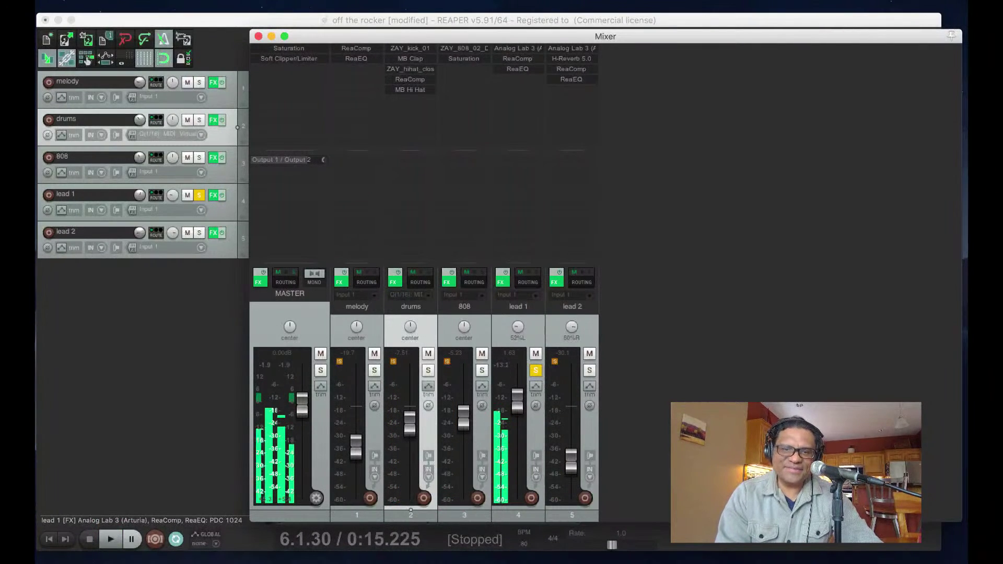
- Pan lead 1 to 100% left and lead 2 to 100% right in the mixer
{"action": "left_click_drag", "start_coordinate": [517, 327], "coordinate": [571, 319]}
{"action": "left_click", "coordinate": [571, 335]}
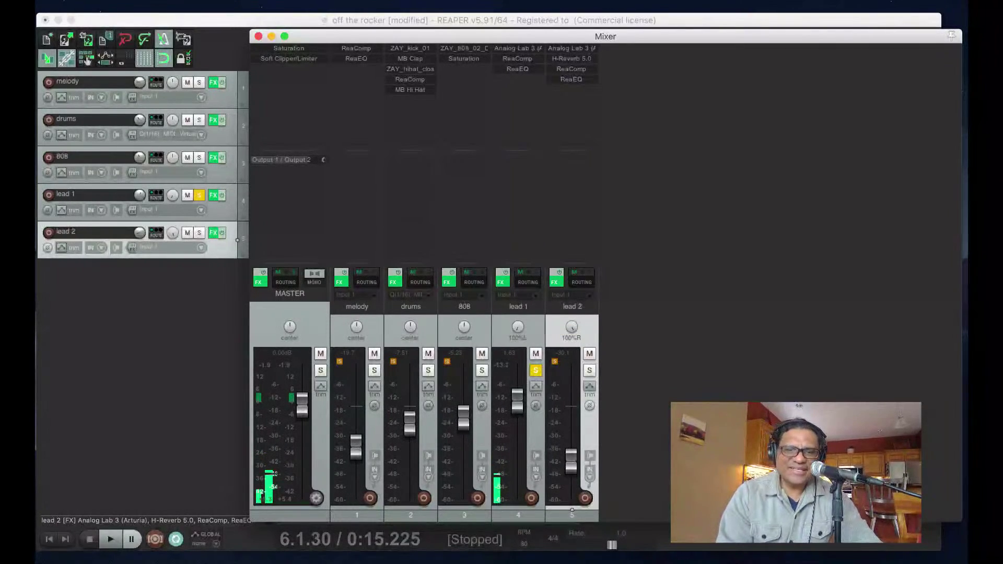
- Start playback, reposition the mixer and ease lead 1's pan back from hard left
{"action": "key", "text": "space"}
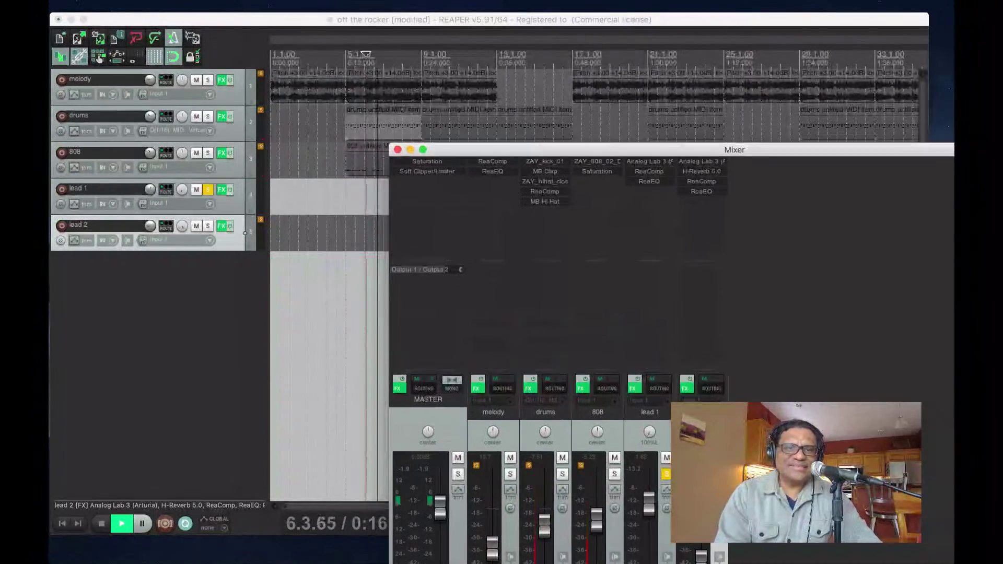
{"action": "left_click_drag", "start_coordinate": [734, 149], "coordinate": [800, 194]}
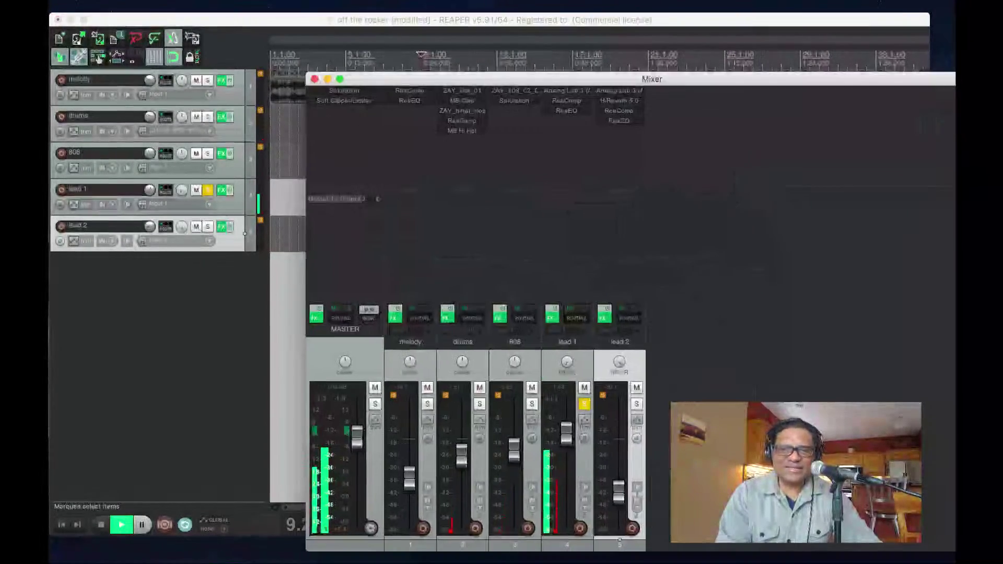
{"action": "left_click_drag", "start_coordinate": [651, 79], "coordinate": [550, 27]}
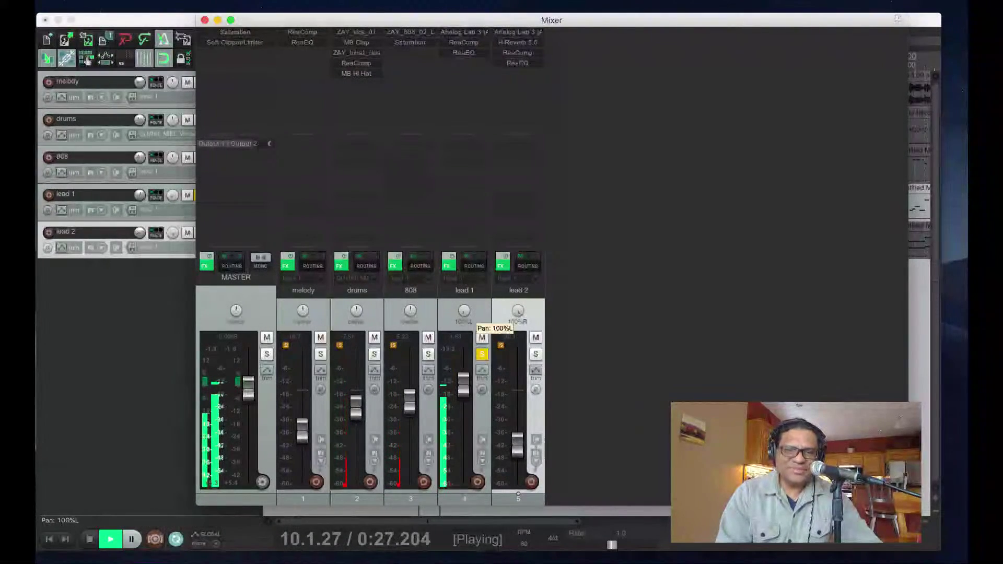
{"action": "left_click_drag", "start_coordinate": [464, 310], "coordinate": [464, 299]}
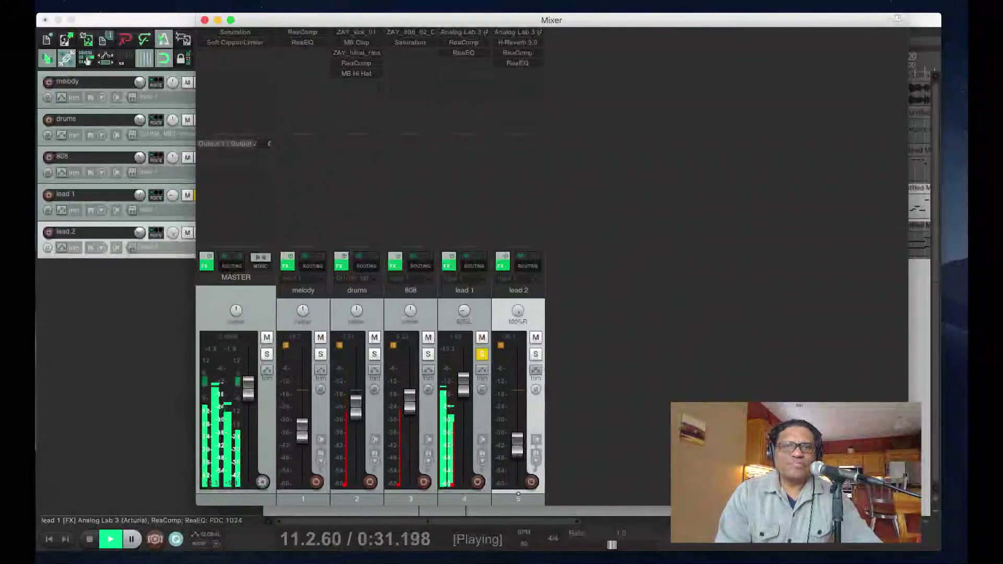
- Cut band 4, the high shelf in lead 1's ReaEQ, to about -5.4 dB near 4.9 kHz and close the effect
{"action": "left_click", "coordinate": [463, 52]}
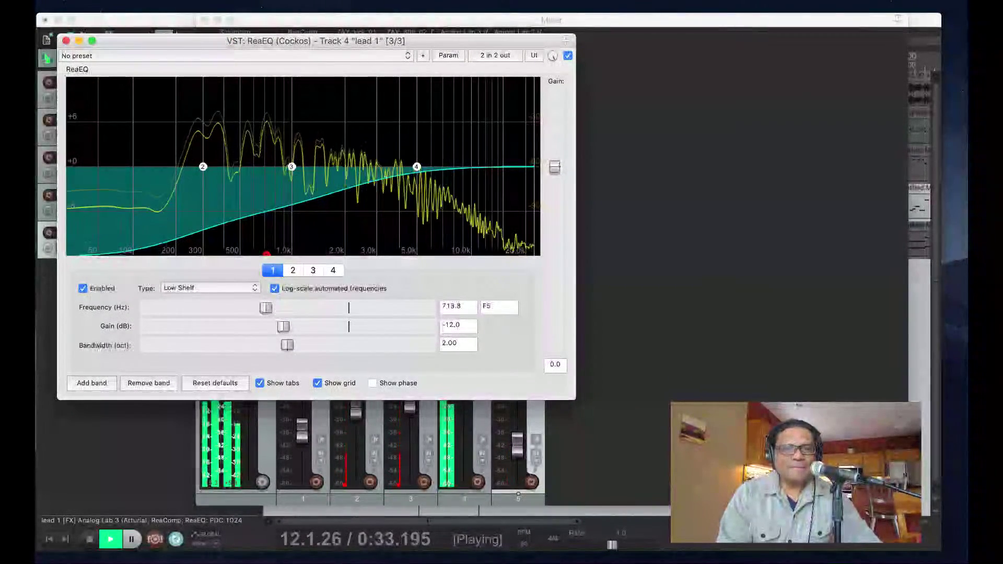
{"action": "left_click_drag", "start_coordinate": [410, 173], "coordinate": [413, 204]}
{"action": "key", "text": "space"}
{"action": "key", "text": "space"}
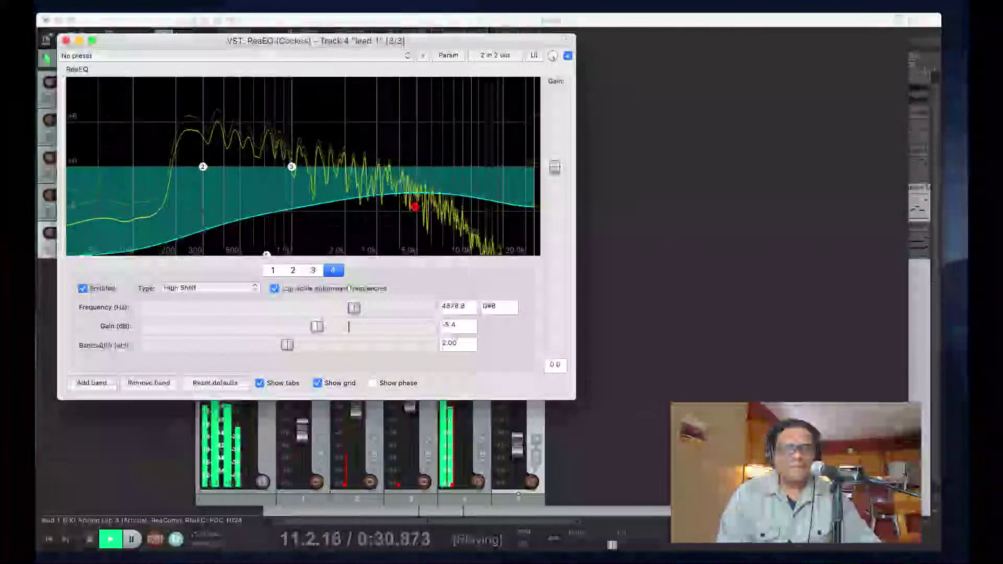
{"action": "left_click", "coordinate": [65, 40]}
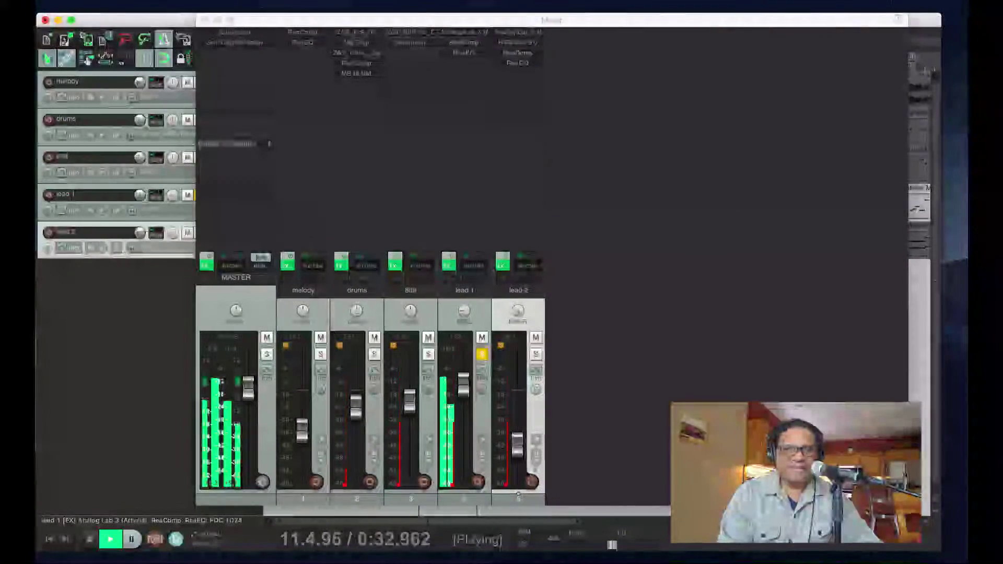
- Check lead 1's ReaComp, unsolo the track and lower its volume slightly against the full mix before stopping playback
{"action": "left_click", "coordinate": [463, 42]}
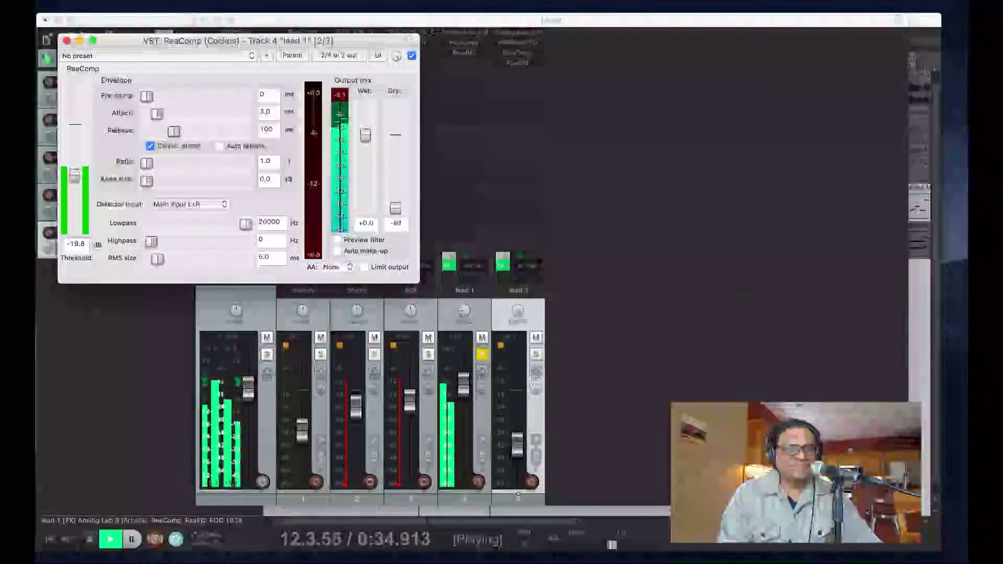
{"action": "key", "text": "Escape"}
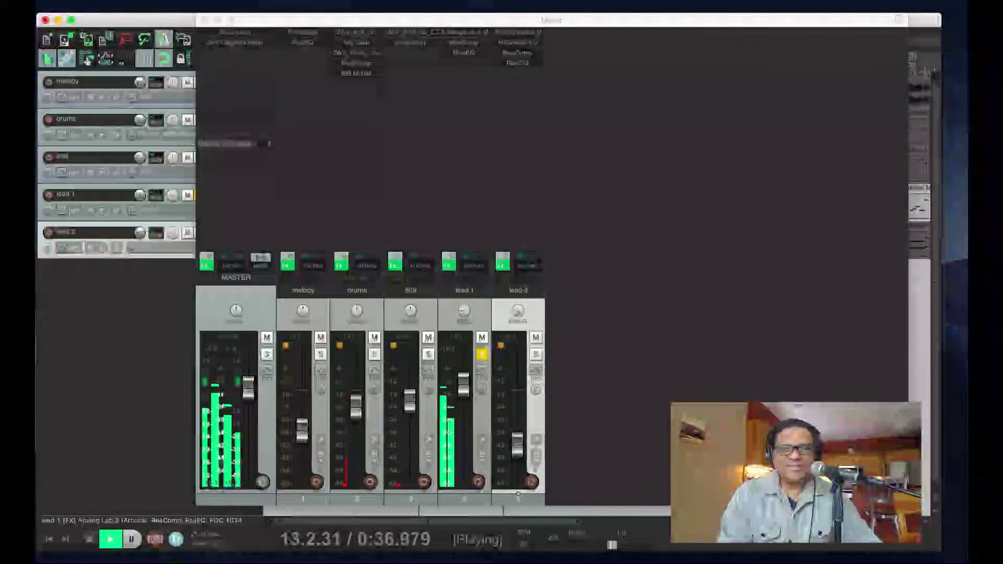
{"action": "left_click", "coordinate": [481, 354]}
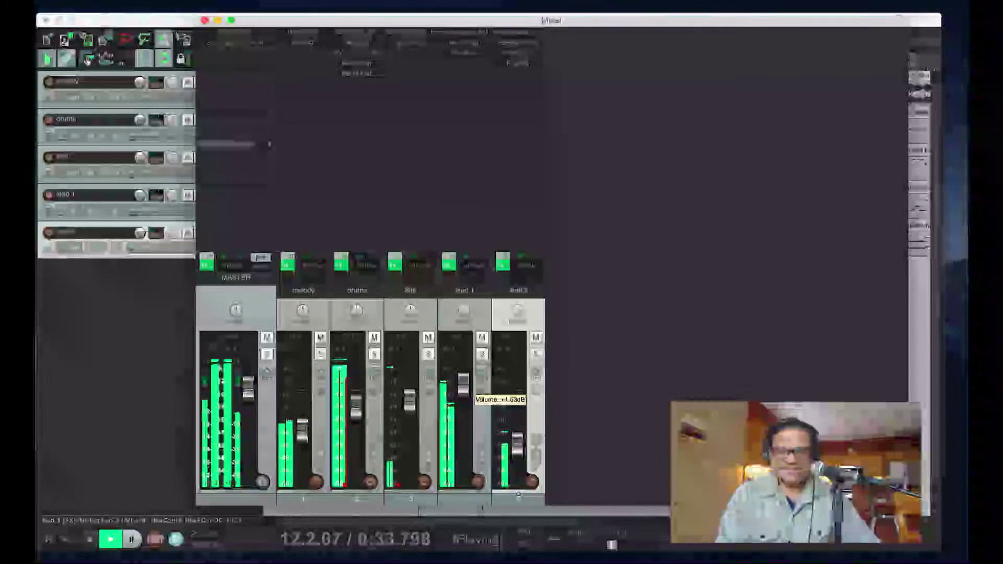
{"action": "key", "text": "space"}
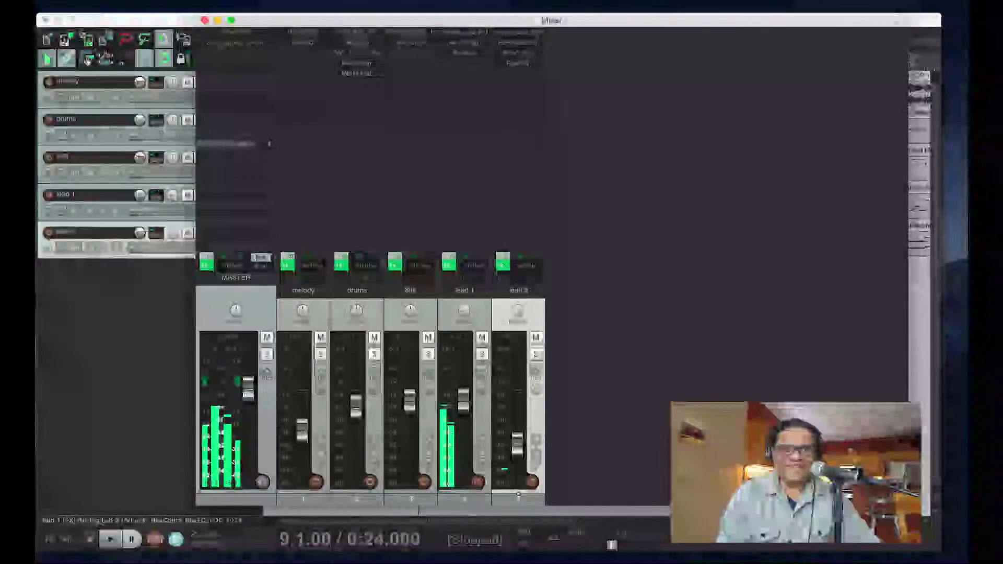
- View lead 2's Analog Lab instrument, solo the track and raise its volume during playback
{"action": "left_click", "coordinate": [517, 32]}
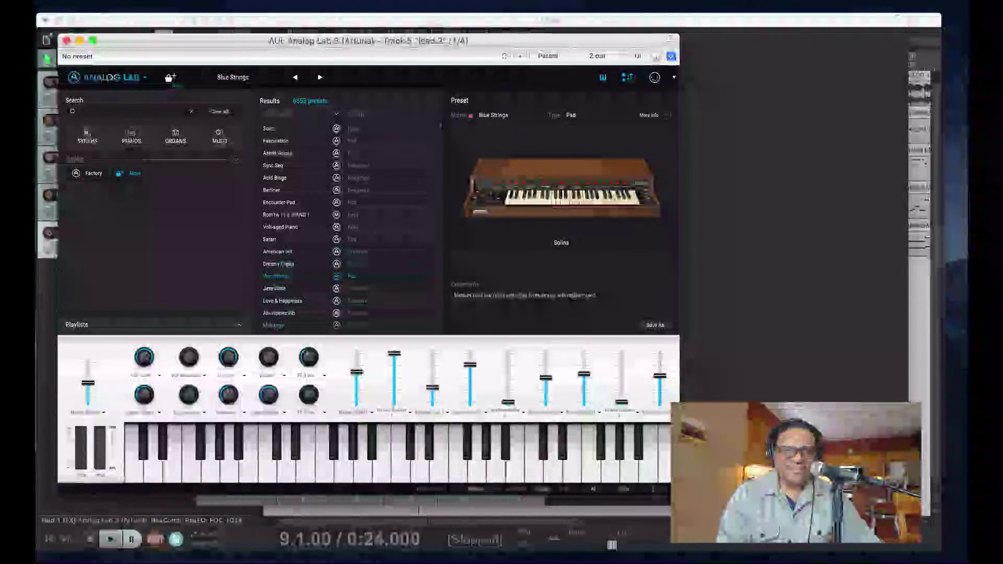
{"action": "key", "text": "super+w"}
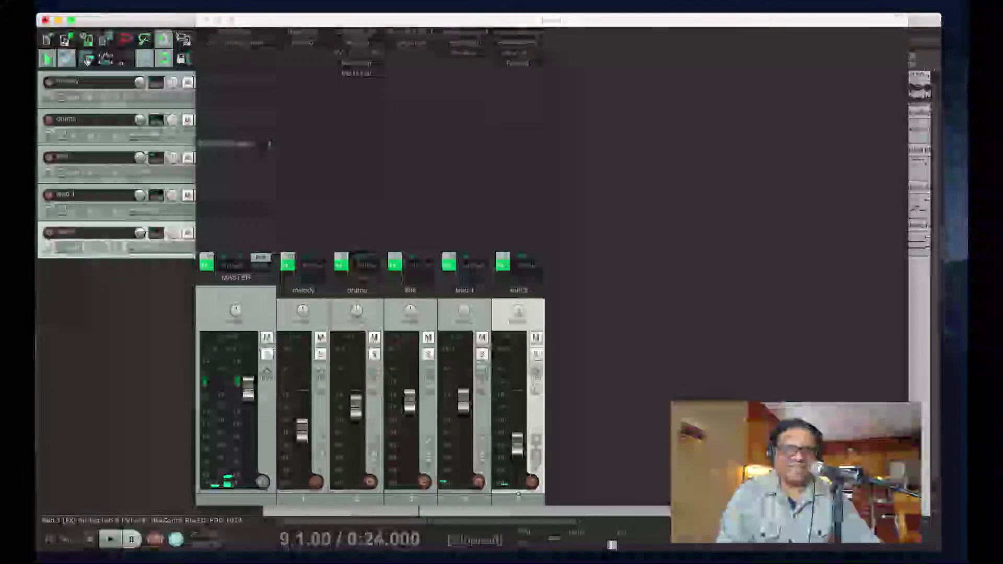
{"action": "left_click", "coordinate": [536, 354]}
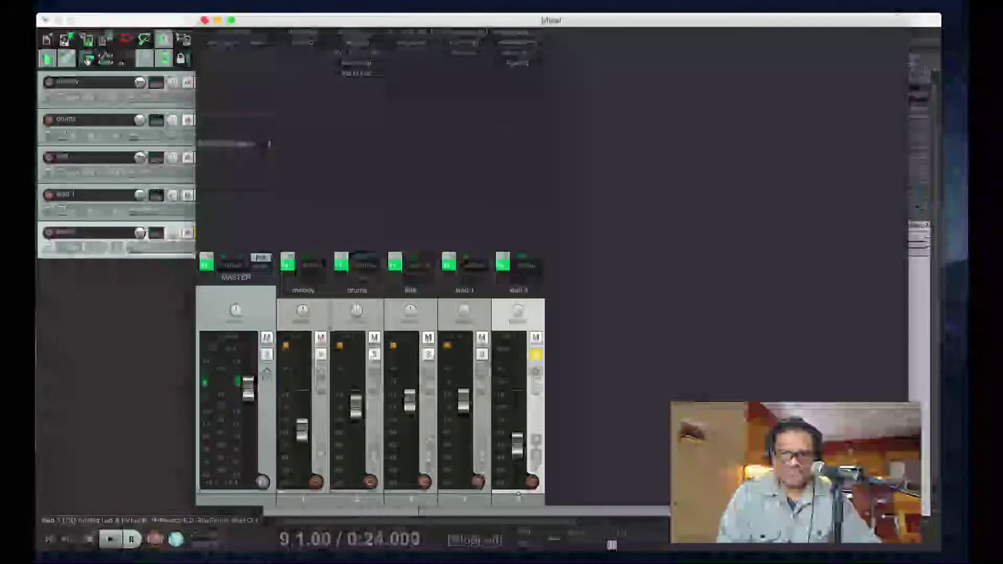
{"action": "key", "text": "space"}
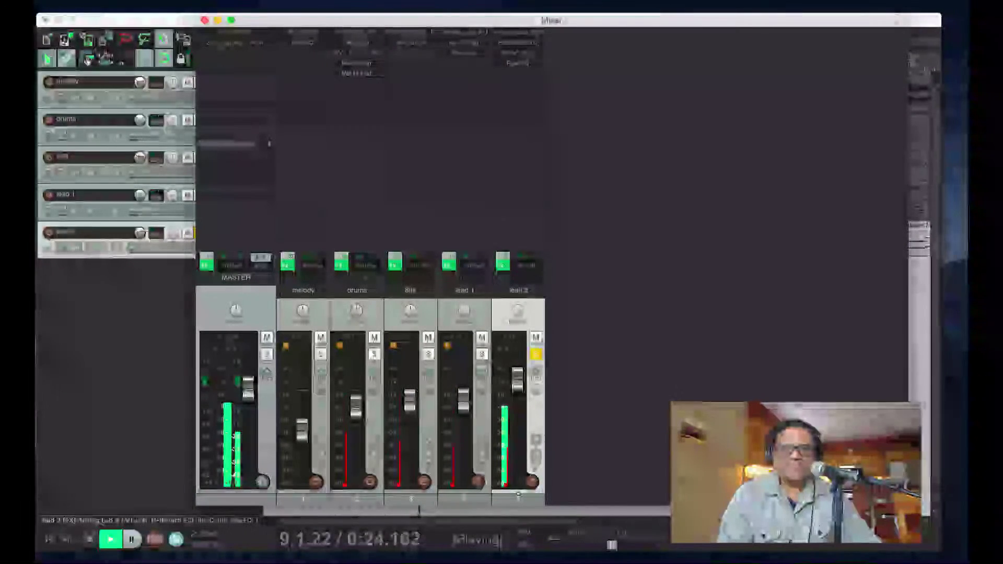
{"action": "left_click_drag", "start_coordinate": [517, 380], "coordinate": [518, 395]}
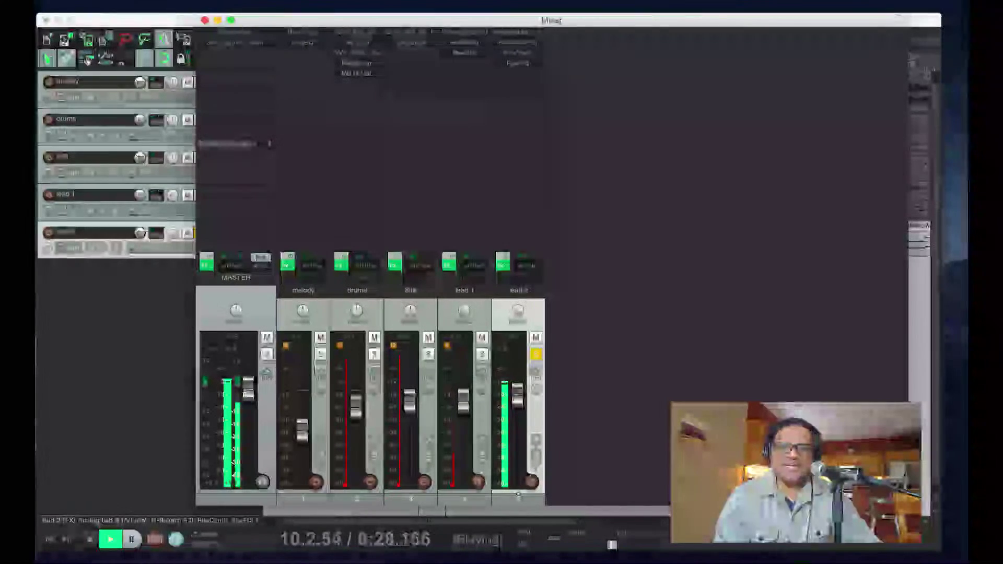
- Inspect the H-Reverb and ReaComp effects on lead 2 and close their windows
{"action": "left_click", "coordinate": [517, 43]}
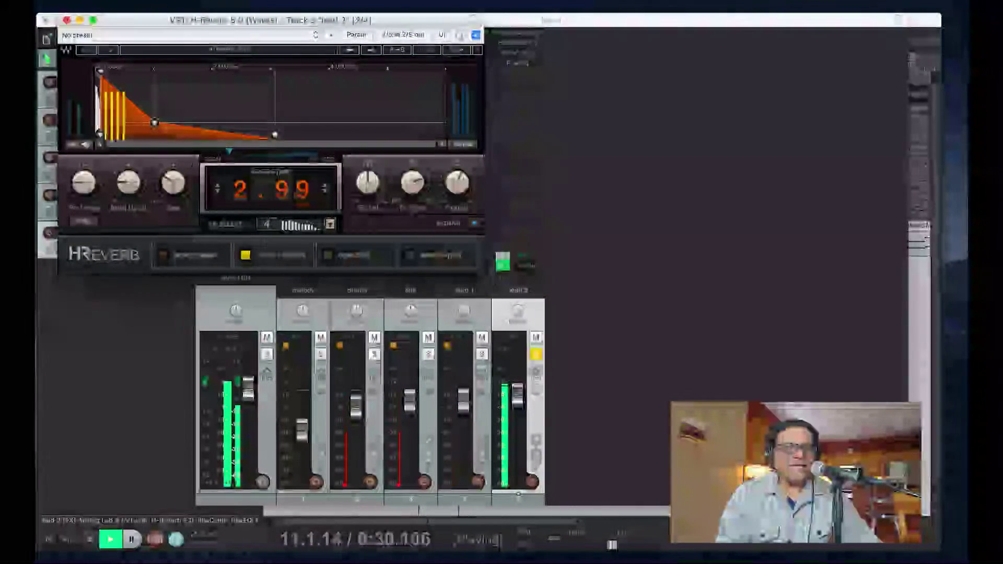
{"action": "left_click", "coordinate": [66, 20]}
{"action": "left_click", "coordinate": [522, 53]}
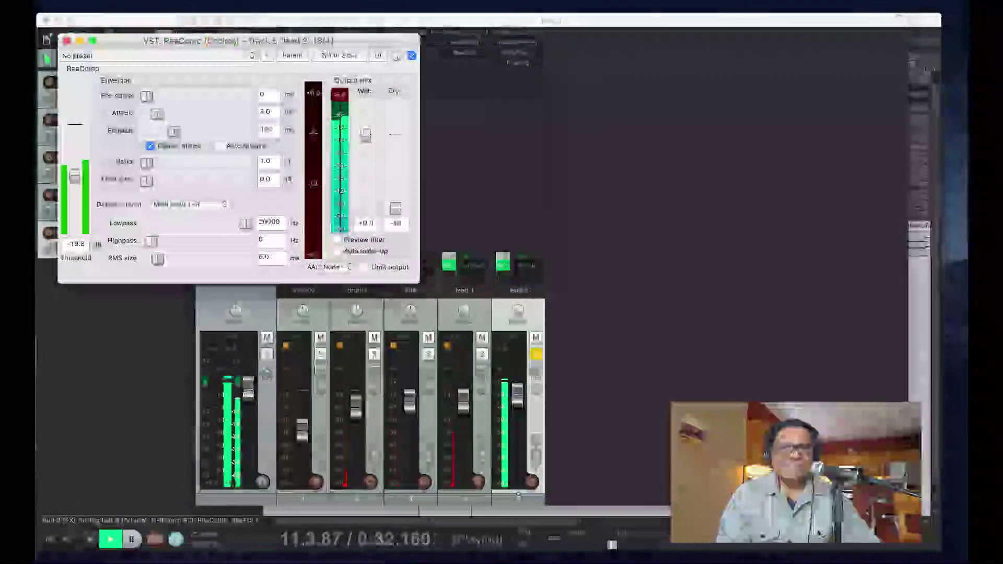
{"action": "left_click", "coordinate": [66, 40]}
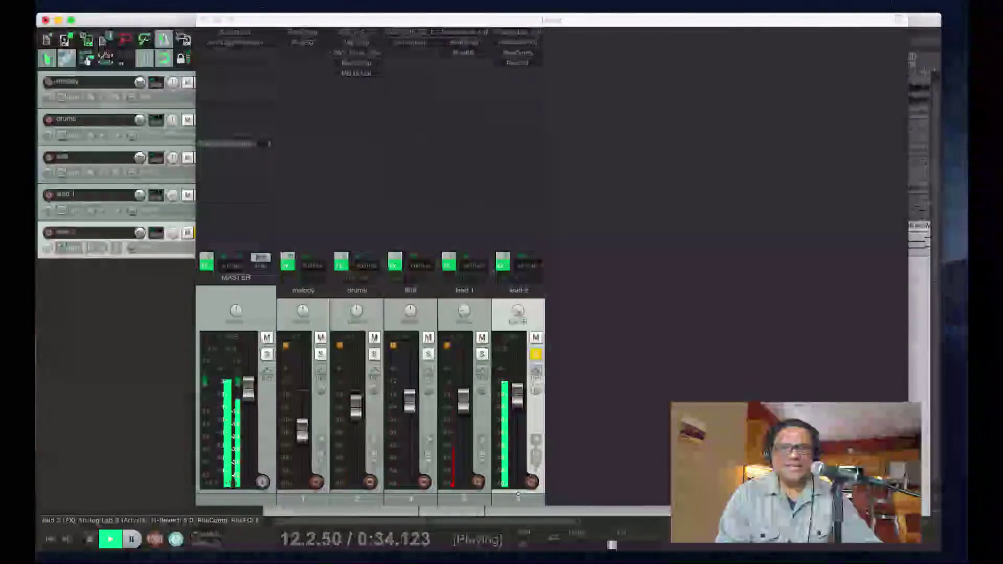
- Cut the high shelf in lead 2's ReaEQ to about -3.2 dB near 2.56 kHz and close the effect
{"action": "left_click", "coordinate": [517, 63]}
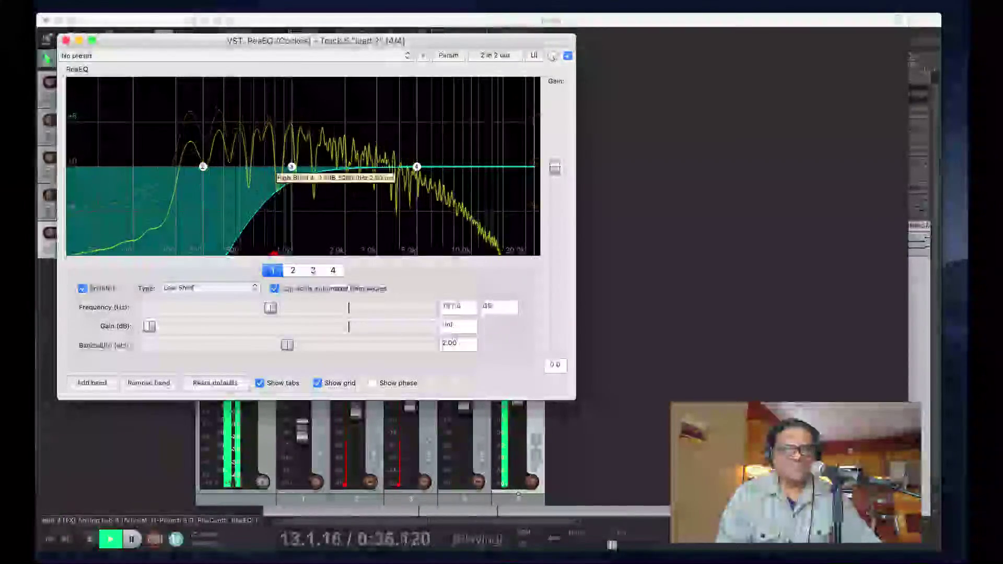
{"action": "left_click_drag", "start_coordinate": [416, 166], "coordinate": [364, 191]}
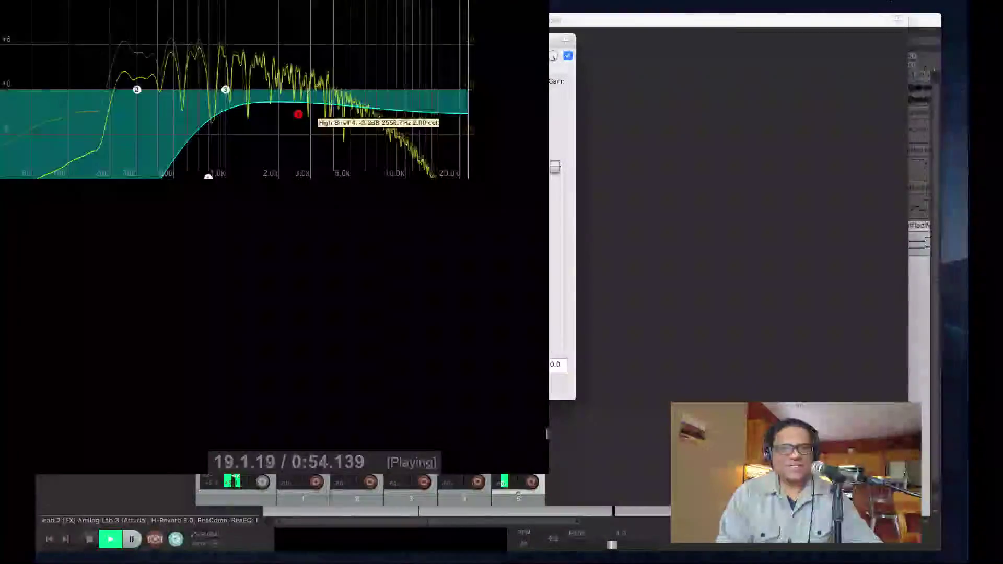
{"action": "left_click", "coordinate": [66, 40]}
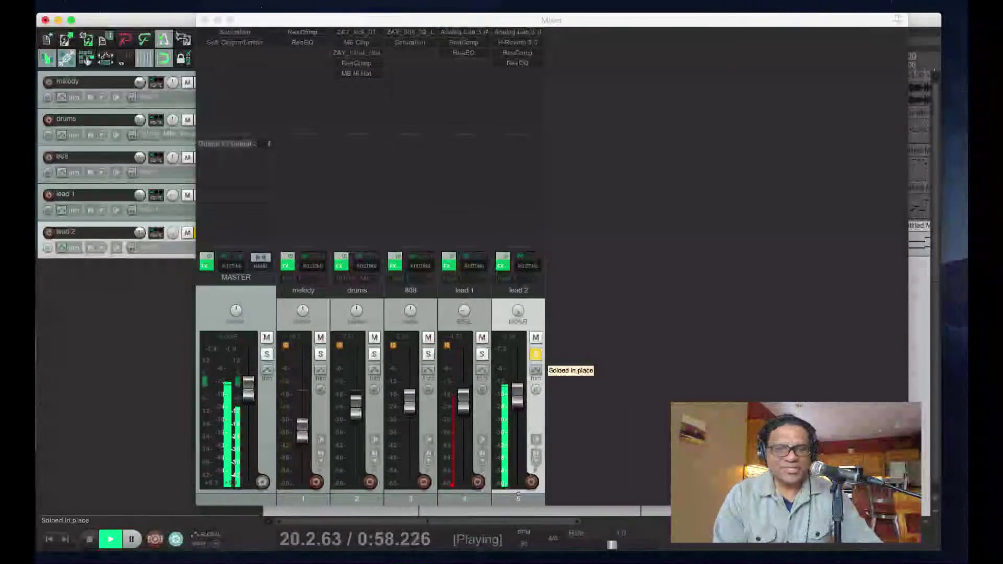
- Unsolo lead 2 to hear the full mix, put the mixer away and stop playback
{"action": "left_click", "coordinate": [535, 354]}
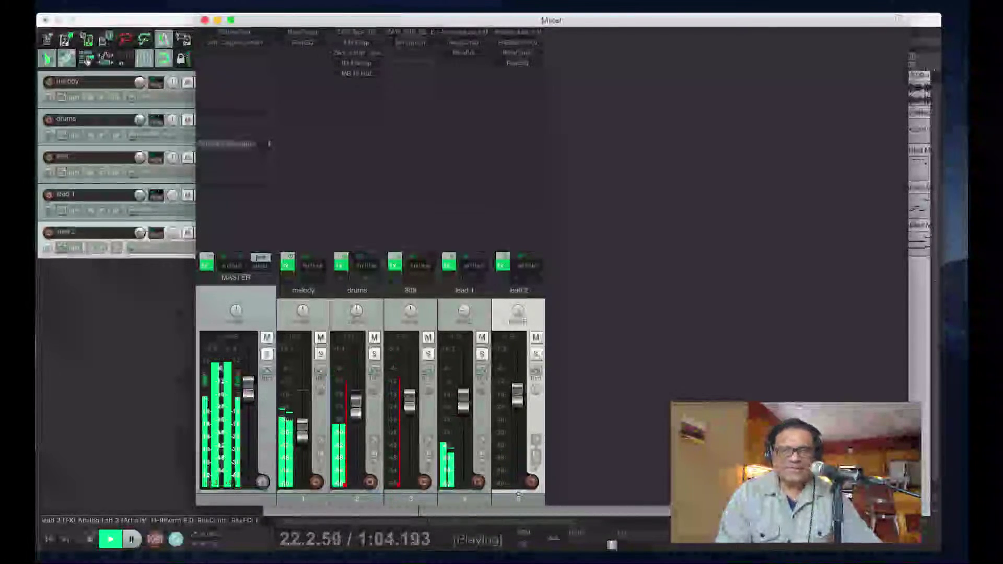
{"action": "left_click_drag", "start_coordinate": [551, 20], "coordinate": [577, 20]}
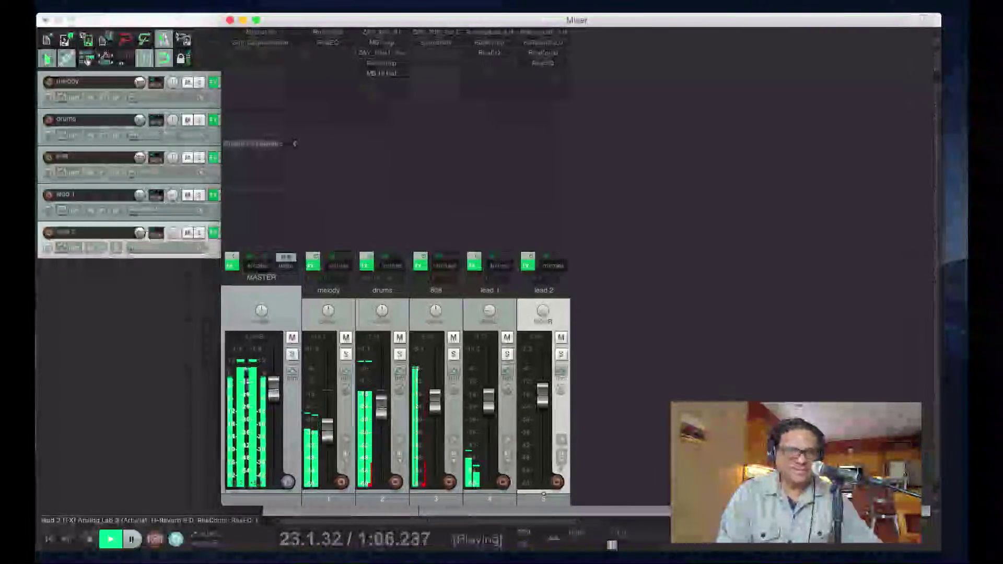
{"action": "key", "text": "super+m"}
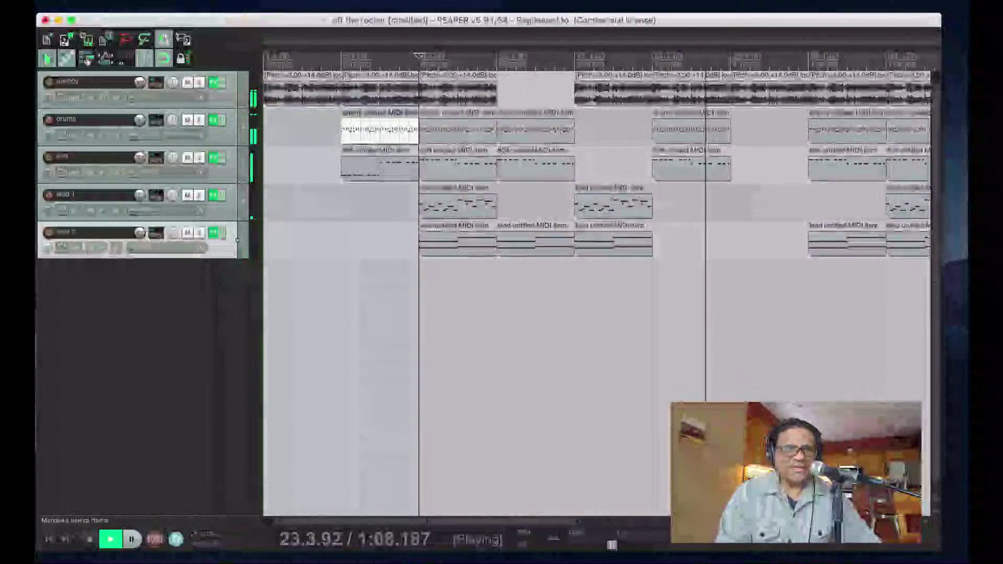
{"action": "key", "text": "space"}
- Open the first 808 MIDI item in the MIDI editor and clear the note selection
{"action": "left_click", "coordinate": [396, 164]}
{"action": "double_click", "coordinate": [376, 167]}
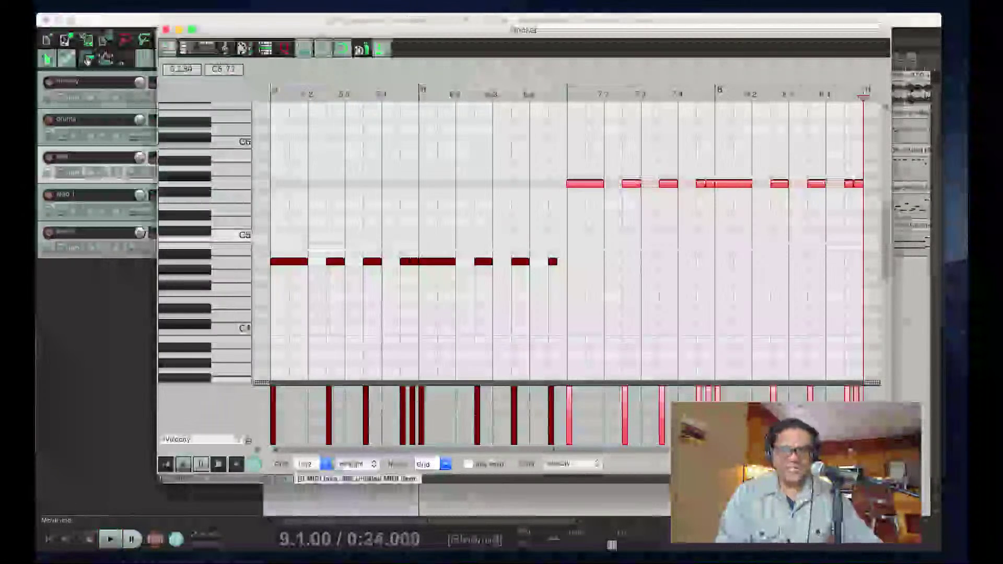
{"action": "left_click", "coordinate": [418, 237]}
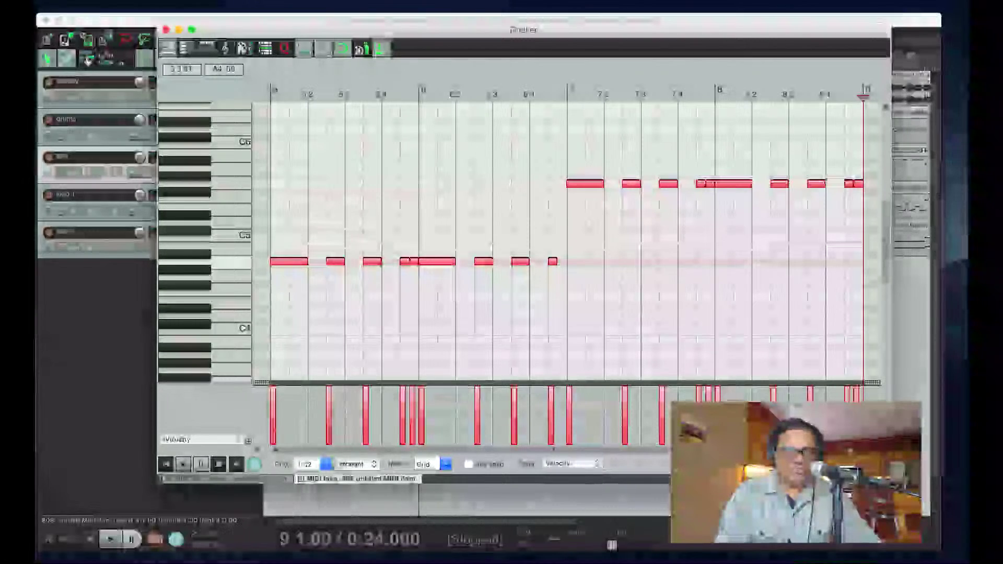
{"action": "left_click", "coordinate": [348, 240]}
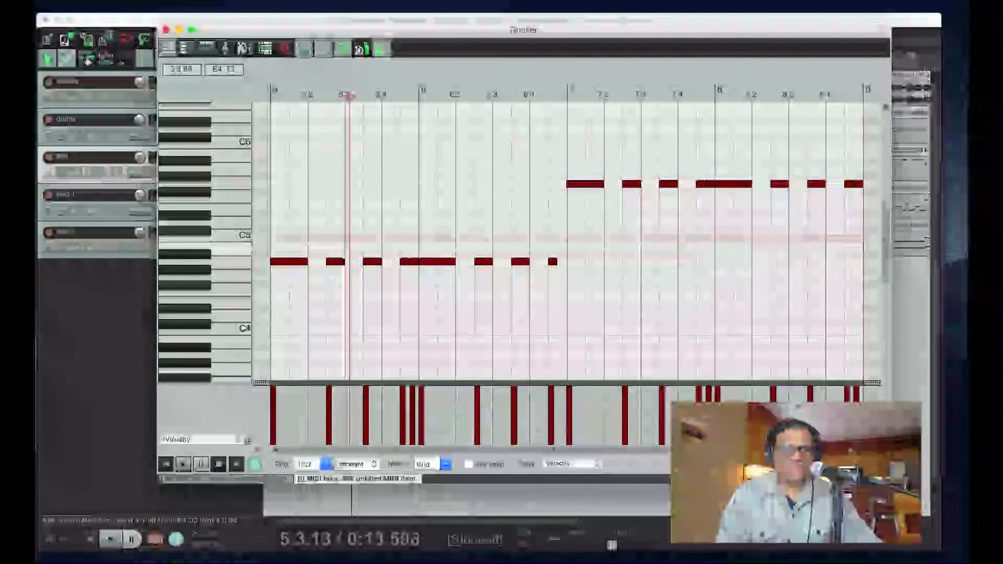
- Lengthen the first three 808 notes so each one reaches the start of the following note
{"action": "left_click", "coordinate": [288, 261]}
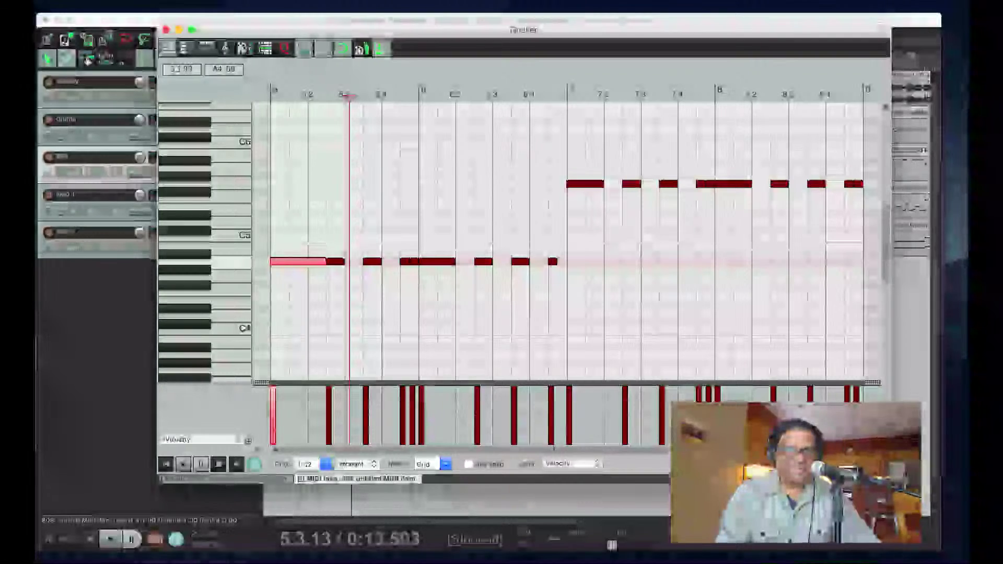
{"action": "left_click", "coordinate": [335, 261]}
{"action": "left_click_drag", "start_coordinate": [359, 262], "coordinate": [400, 261]}
{"action": "left_click", "coordinate": [372, 262]}
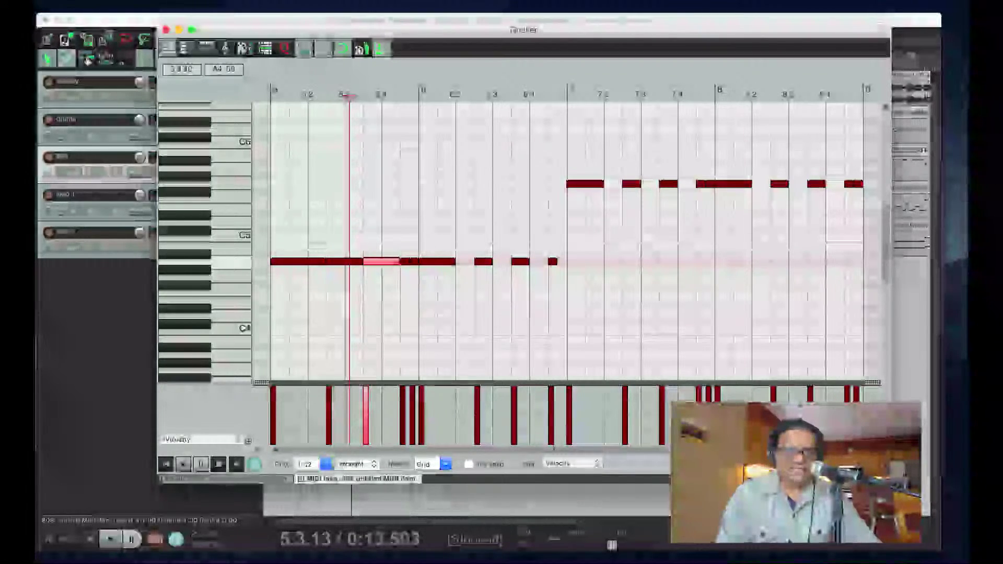
- Play the 808 pattern from the start of bar 5 to hear the lengthened notes, and stop
{"action": "key", "text": "space"}
{"action": "key", "text": "space"}
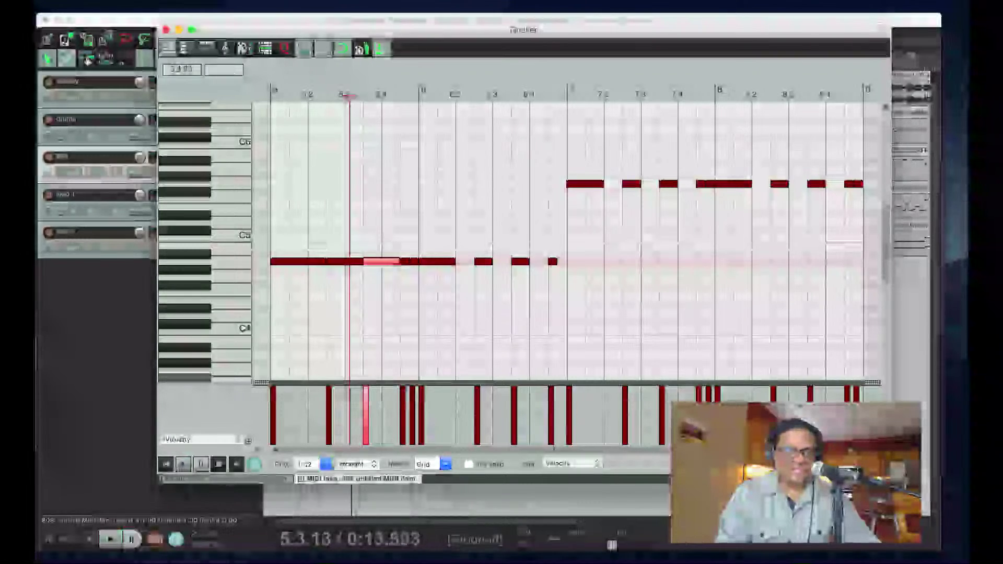
{"action": "left_click", "coordinate": [271, 94]}
{"action": "key", "text": "space"}
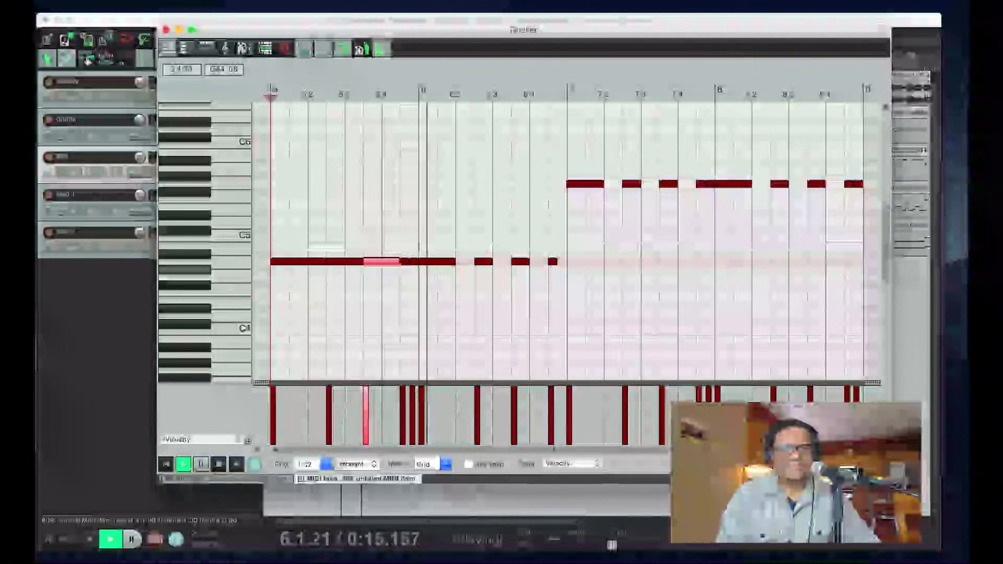
{"action": "key", "text": "space"}
- Extend the 808 note at the start of bar 6 to the following note and audition the pattern
{"action": "key", "text": "Right"}
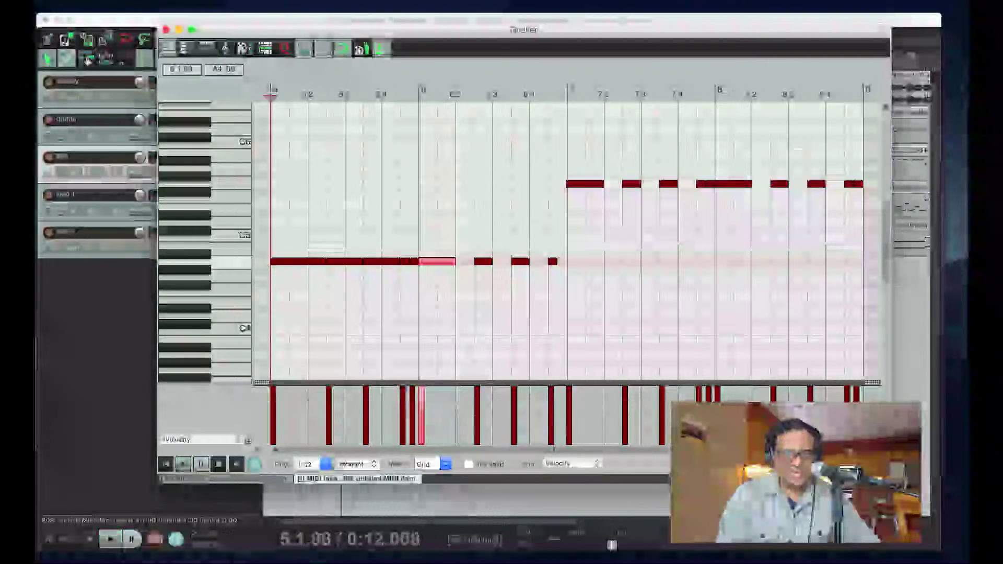
{"action": "left_click_drag", "start_coordinate": [453, 261], "coordinate": [473, 261]}
{"action": "key", "text": "space"}
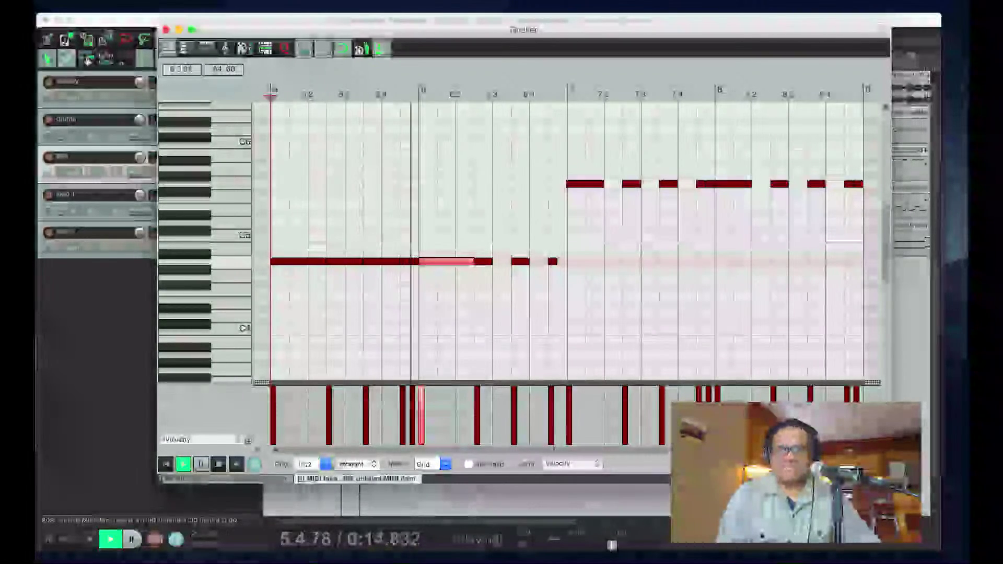
{"action": "key", "text": "space"}
- Raise the 808 note at the start of bar 6 by three semitones to C5
{"action": "key", "text": "Up"}
{"action": "key", "text": "Up"}
{"action": "key", "text": "Up"}
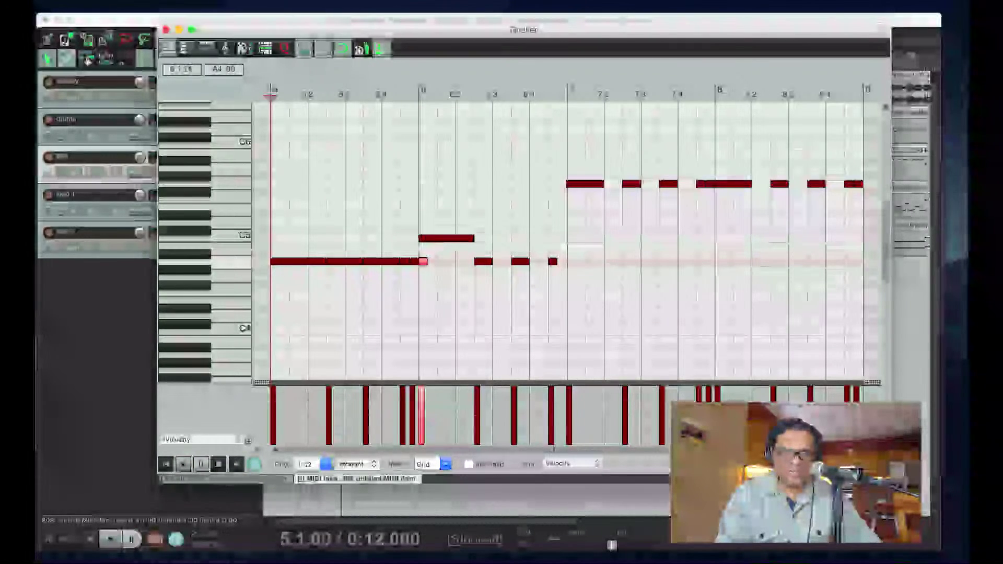
- Lower the C5 note at the start of bar 6 back to A4 and audition the 808 pattern
{"action": "scroll", "coordinate": [424, 261], "scroll_direction": "up", "scroll_amount": 1}
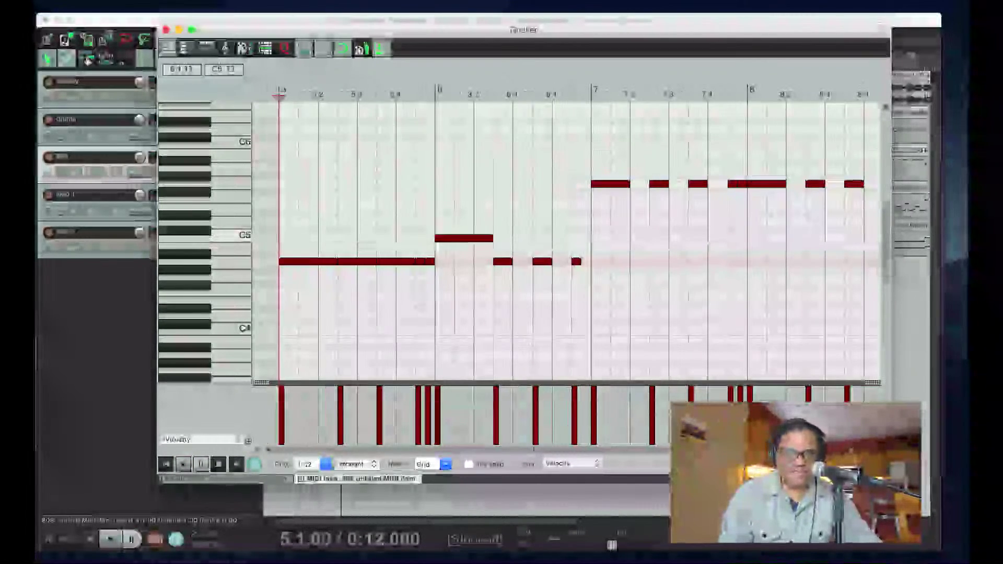
{"action": "left_click_drag", "start_coordinate": [447, 238], "coordinate": [450, 262]}
{"action": "key", "text": "space"}
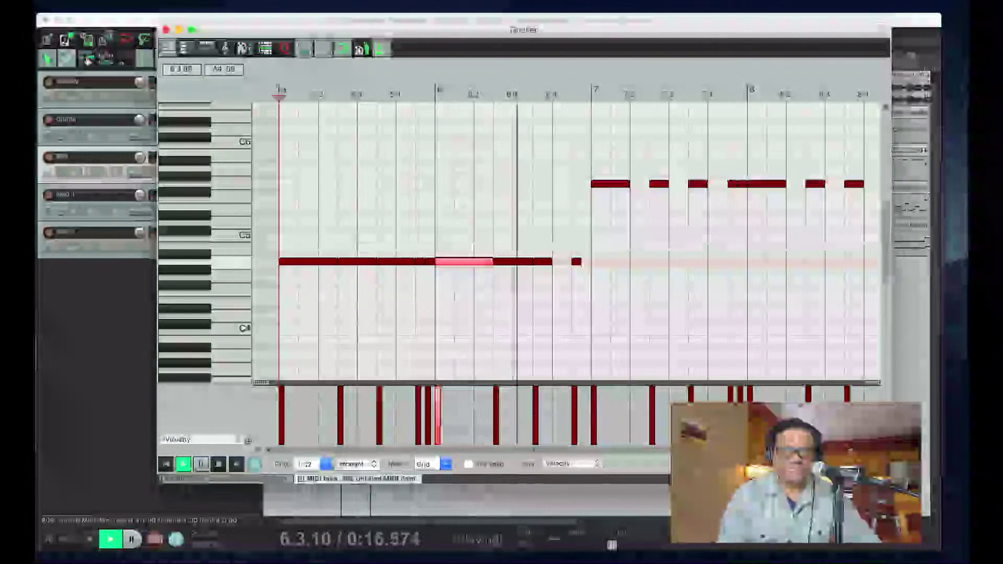
{"action": "key", "text": "space"}
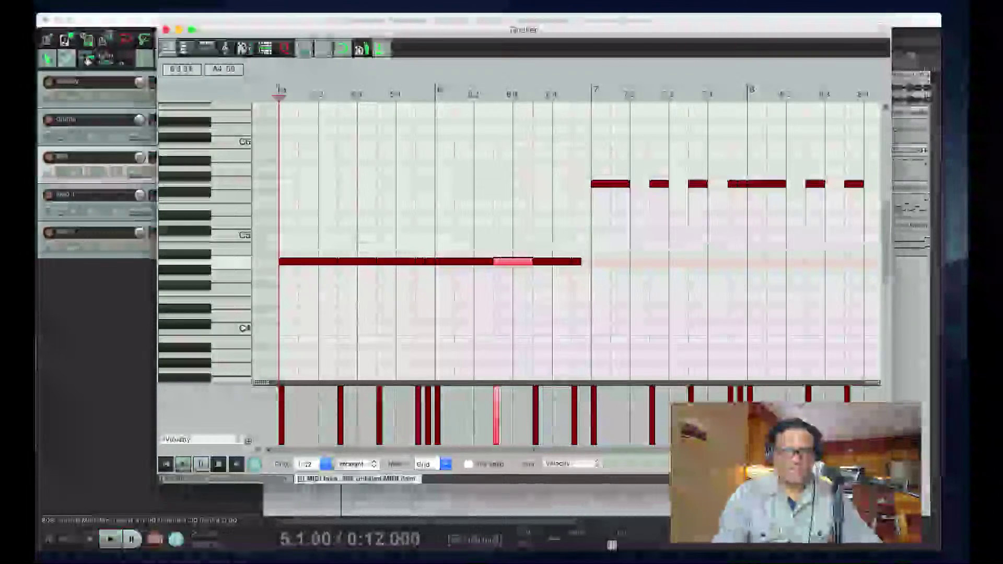
- Extend the remaining 808 notes in bar 6 to the following notes, with the last one reaching the start of bar 7
{"action": "double_click", "coordinate": [496, 261]}
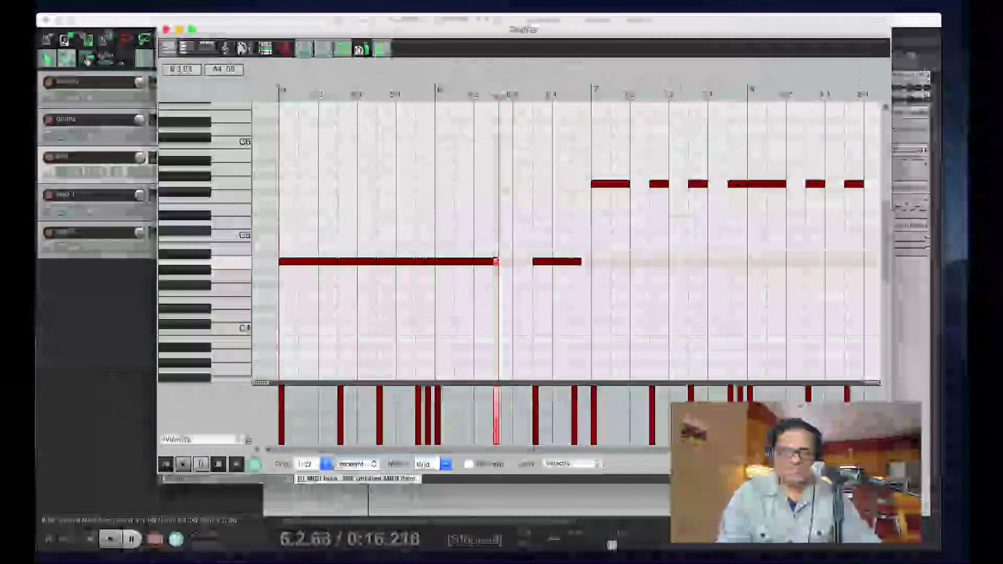
{"action": "left_click_drag", "start_coordinate": [526, 261], "coordinate": [532, 261]}
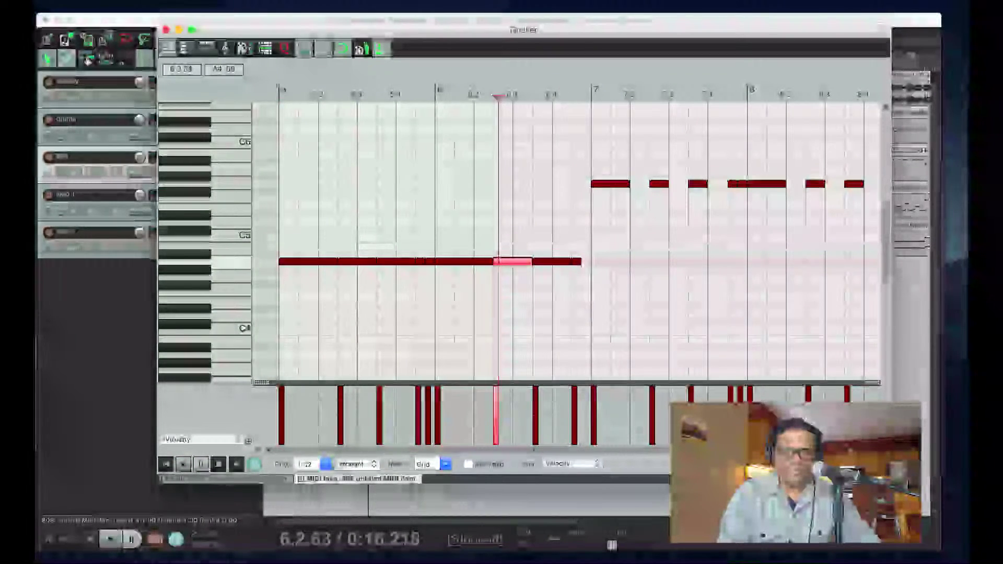
{"action": "key", "text": "space"}
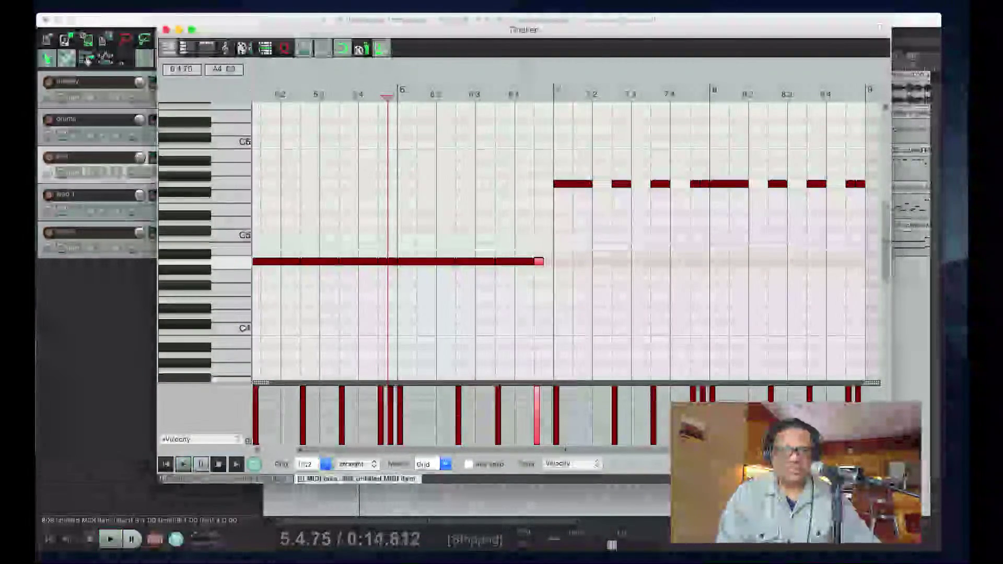
{"action": "key", "text": "space"}
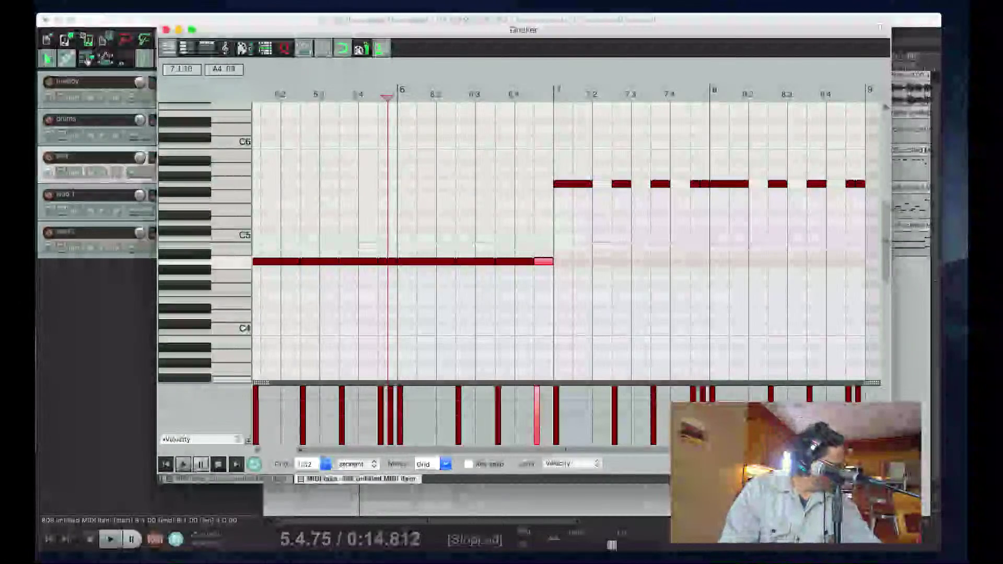
- Play from the last 808 note of bar 6 into bar 7, and stop
{"action": "left_click", "coordinate": [534, 94]}
{"action": "key", "text": "space"}
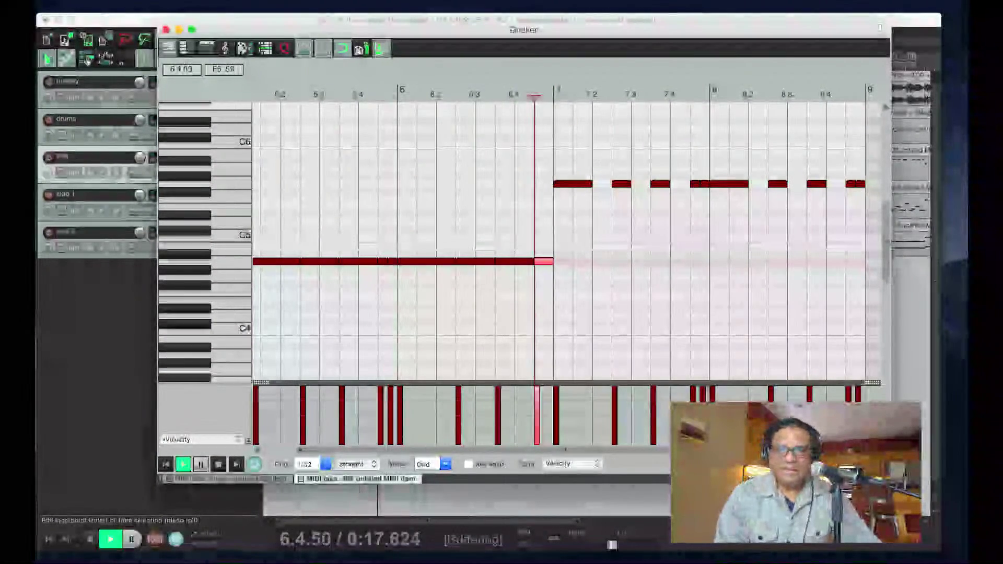
{"action": "left_click", "coordinate": [581, 183]}
{"action": "key", "text": "space"}
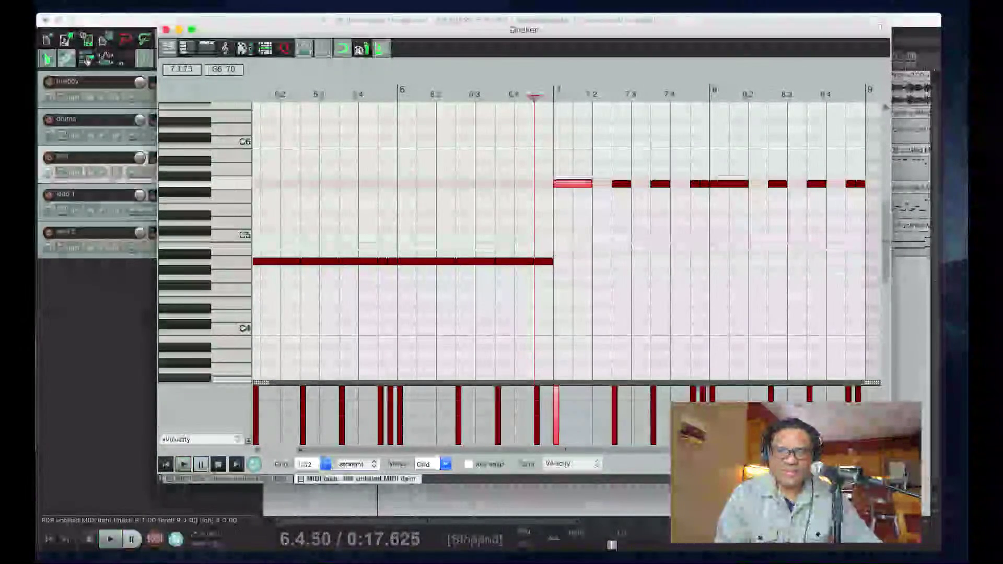
- Try lowering the first 808 note of bar 7 to F5, and delete the trial note
{"action": "key", "text": "Down"}
{"action": "key", "text": "Down"}
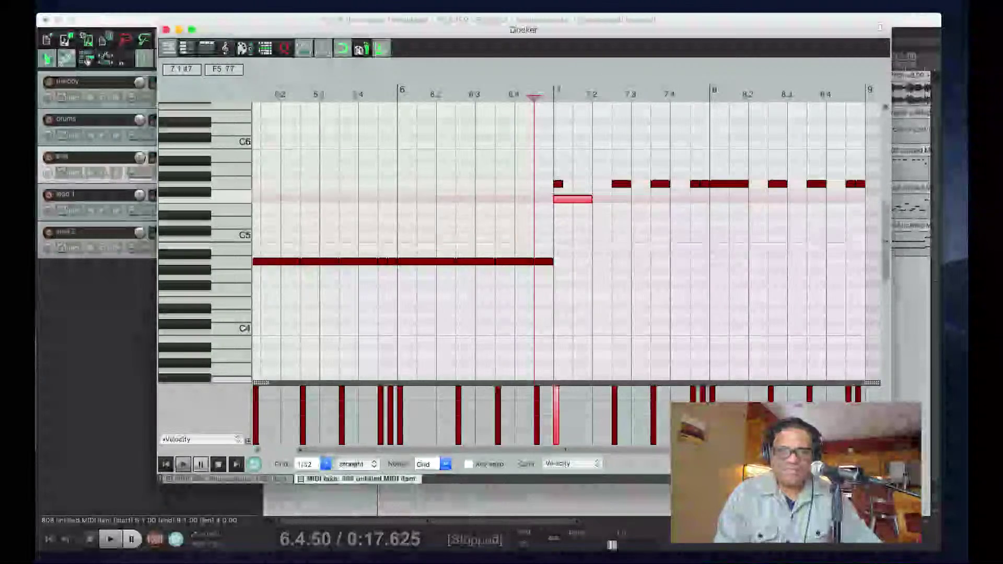
{"action": "key", "text": "Delete"}
{"action": "left_click", "coordinate": [557, 183]}
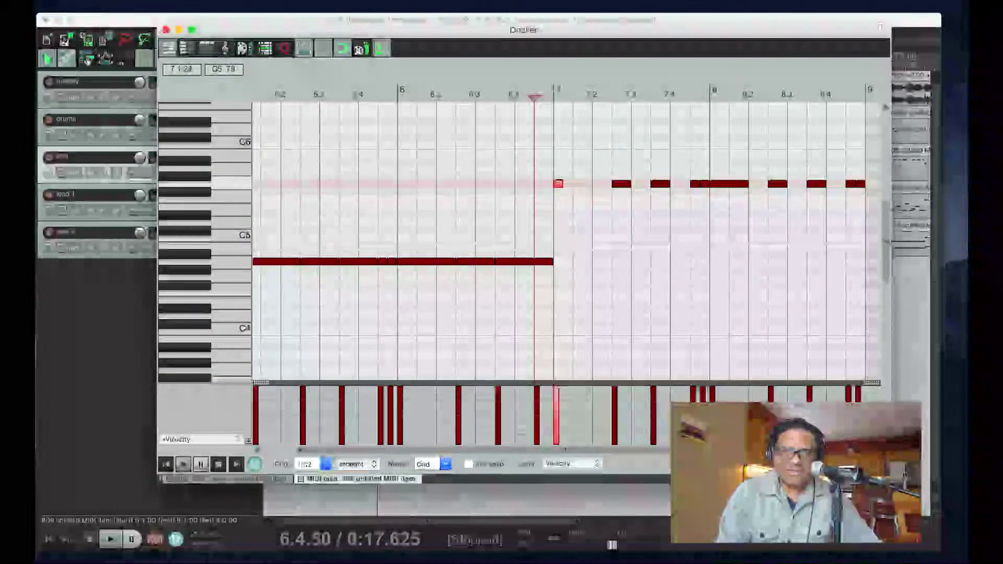
{"action": "key", "text": "Delete"}
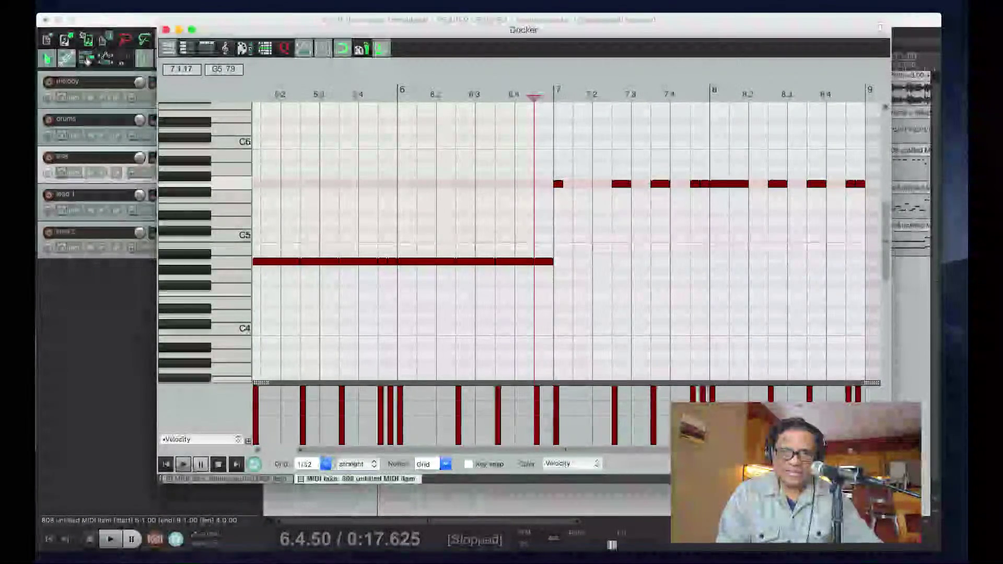
- Extend the G5 note at the start of bar 7 to the following note and audition the pattern
{"action": "left_click", "coordinate": [557, 184]}
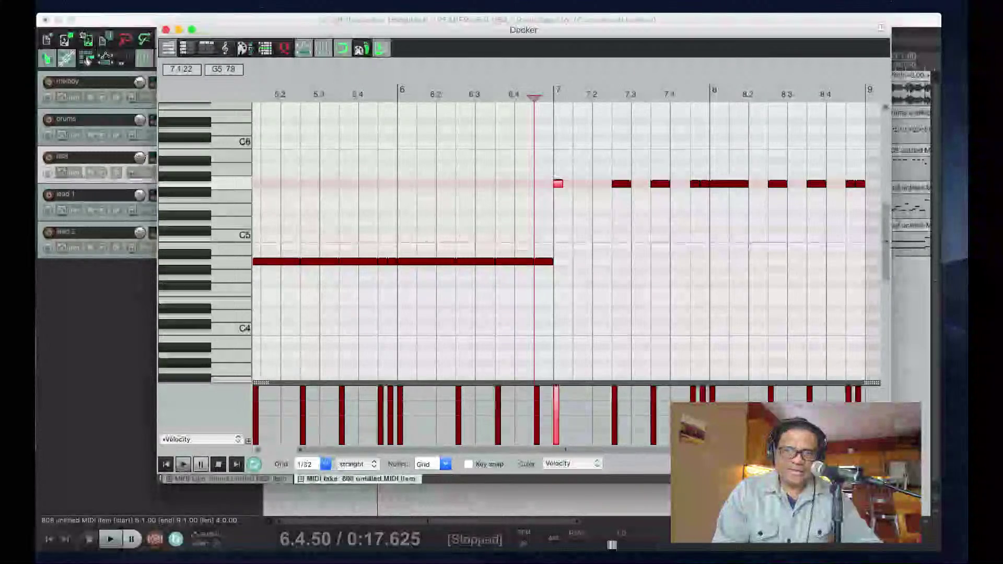
{"action": "key", "text": "space"}
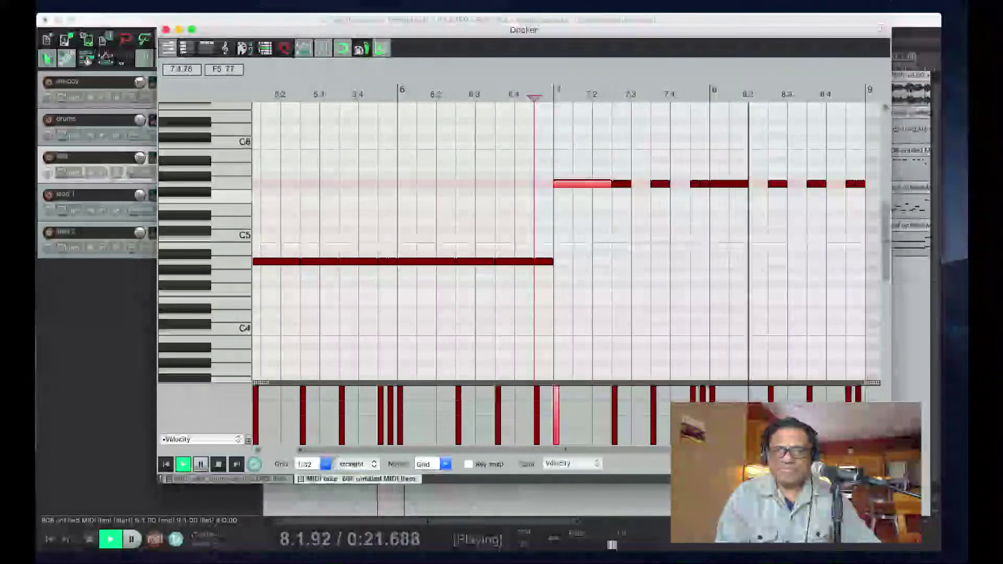
{"action": "key", "text": "space"}
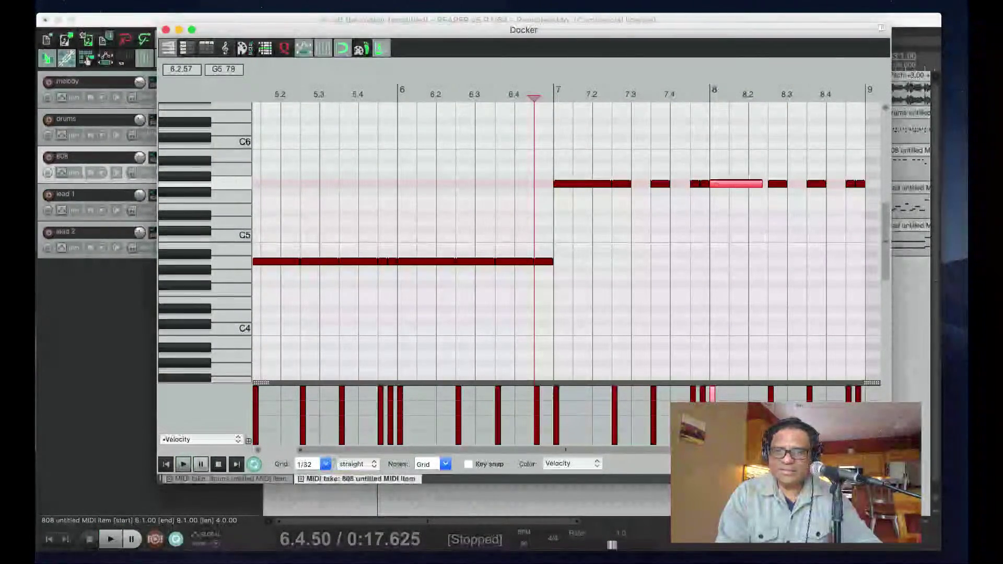
- Lengthen the 808 note at the start of bar 8, audition the pattern, and close the MIDI editor
{"action": "key", "text": "space"}
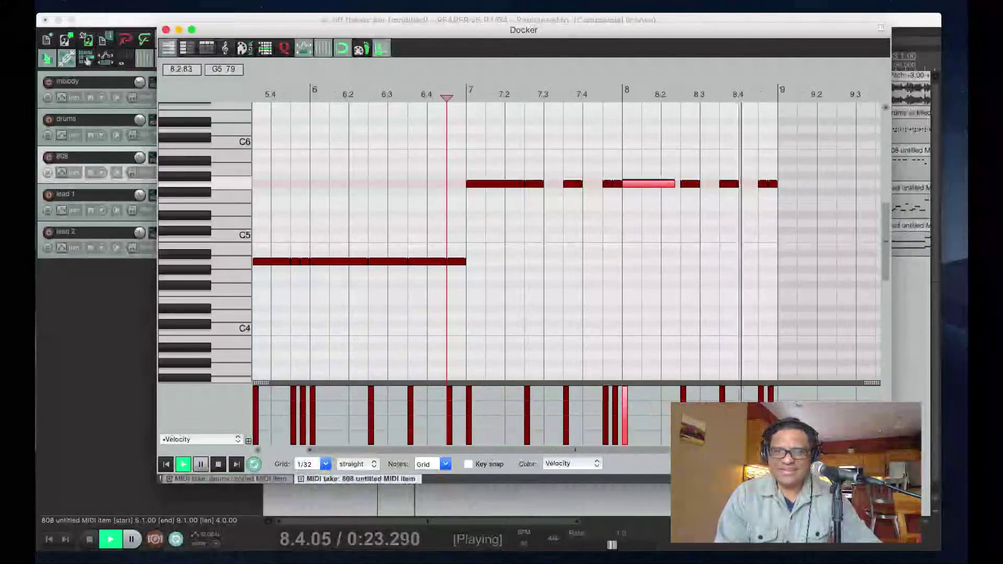
{"action": "key", "text": "space"}
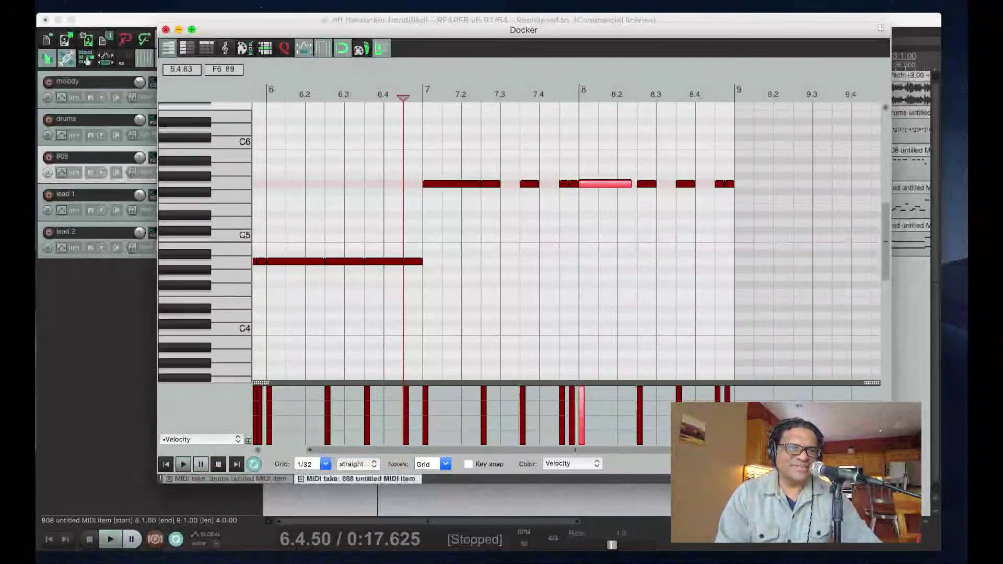
{"action": "left_click", "coordinate": [166, 30]}
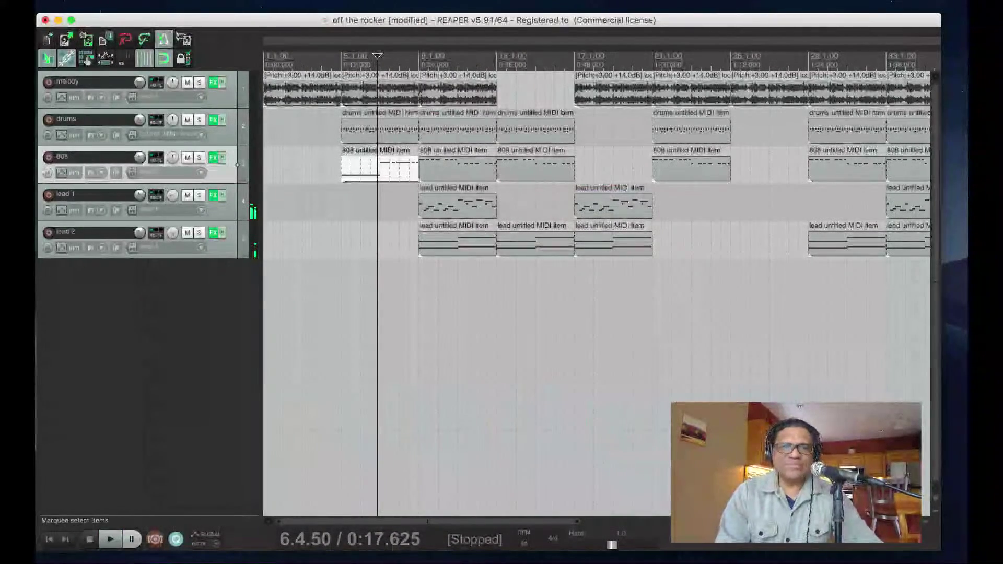
- Open the mixer and inspect the Saturation effect and the ZAY_808_02 instrument on the 808 track
{"action": "key", "text": "super+m"}
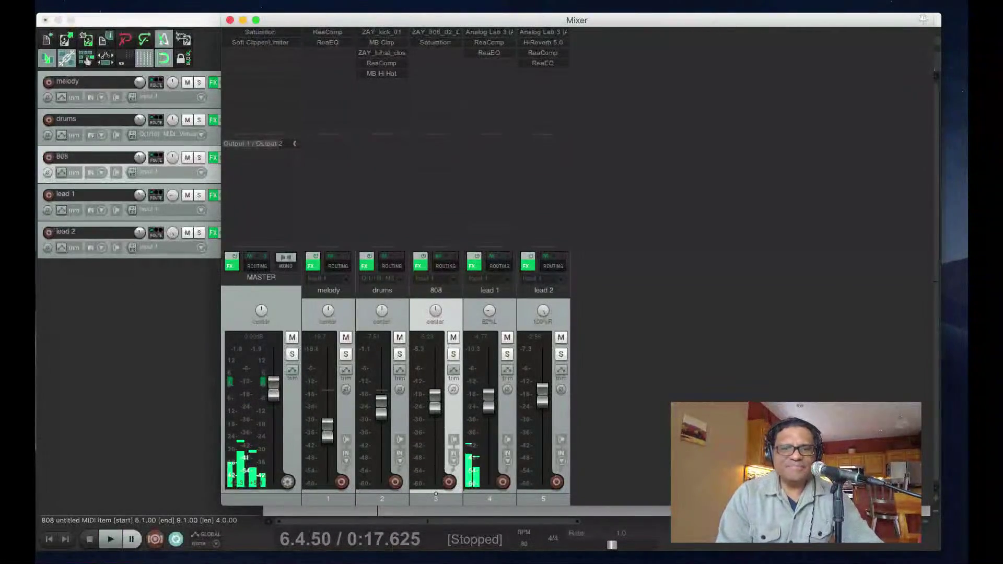
{"action": "left_click", "coordinate": [435, 42]}
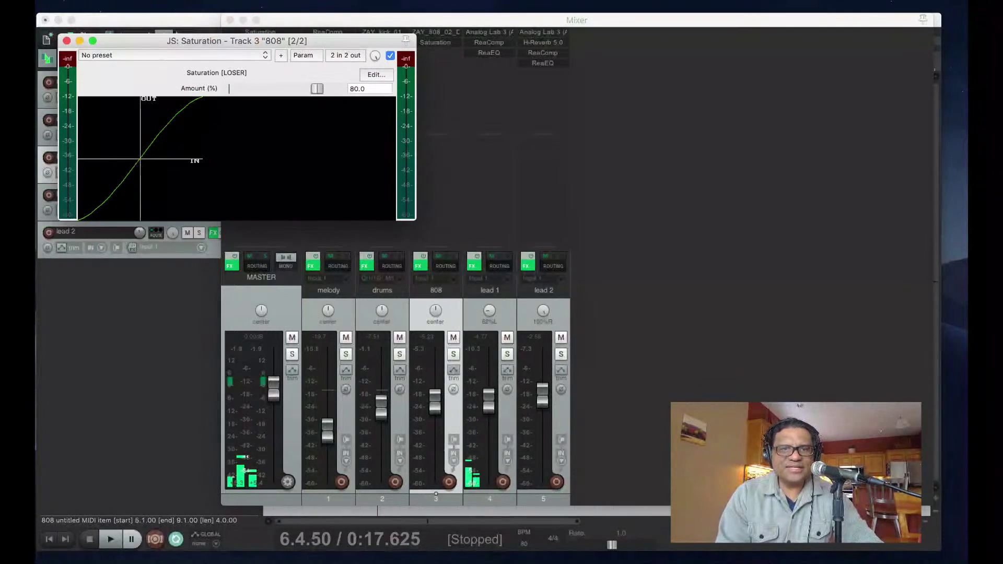
{"action": "left_click", "coordinate": [66, 40]}
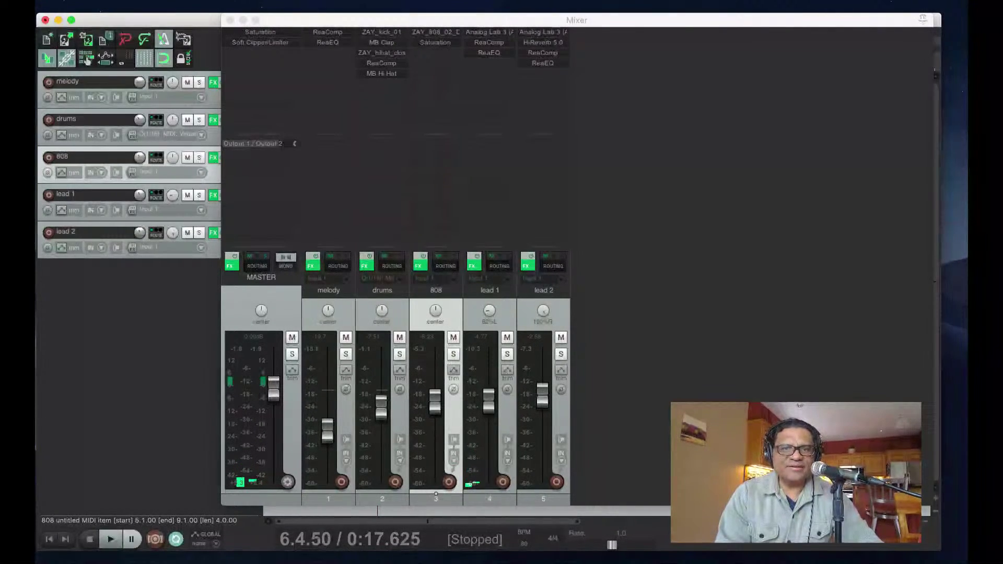
{"action": "left_click", "coordinate": [435, 31]}
{"action": "left_click", "coordinate": [88, 61]}
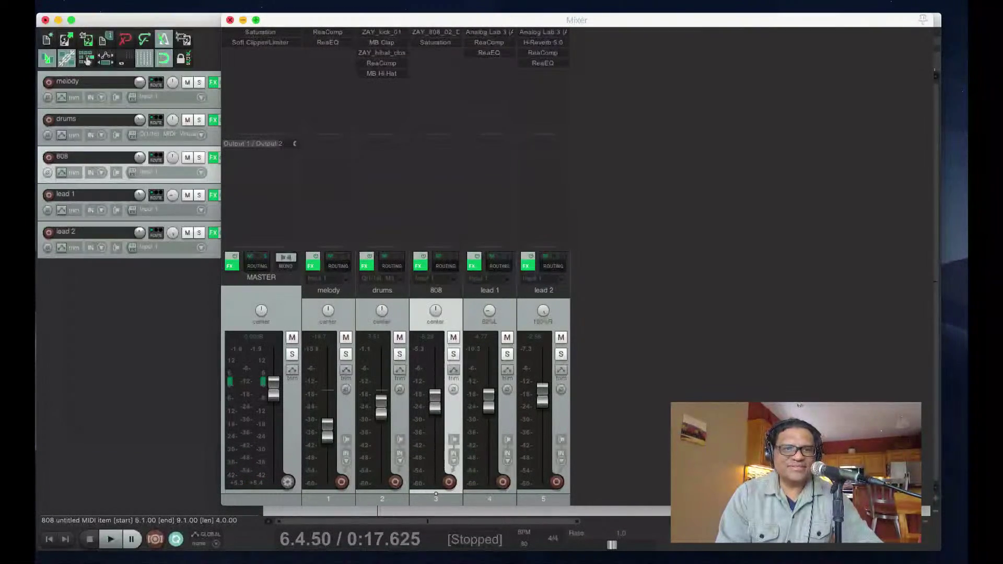
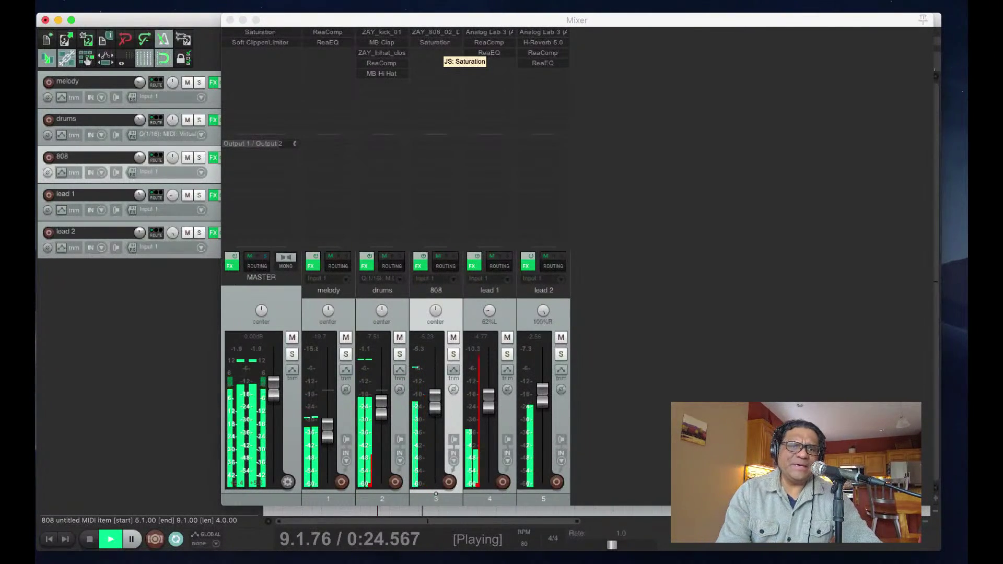
- Listen to the full mix while watching the mixer levels, close the mixer, and stop playback
{"action": "left_click", "coordinate": [435, 494]}
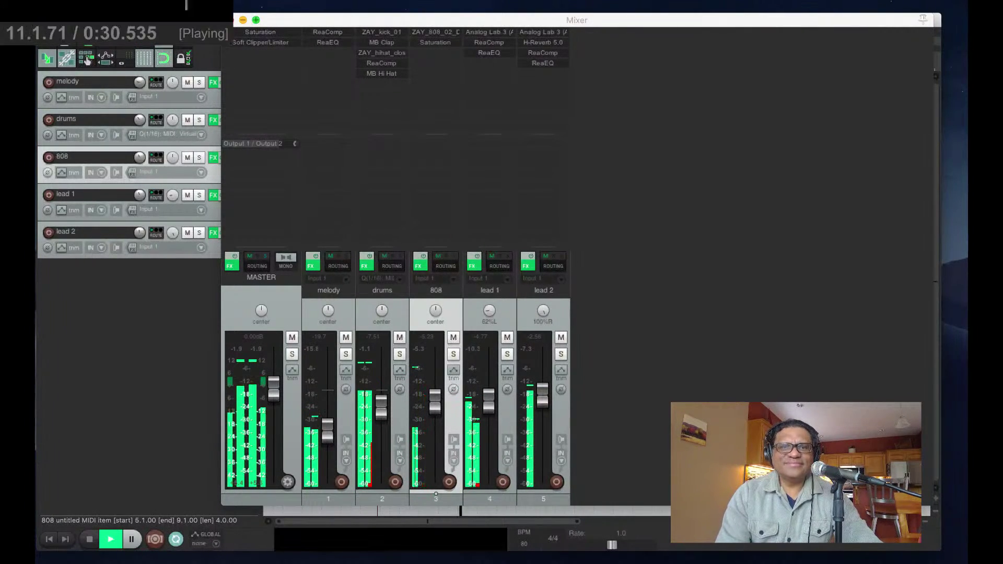
{"action": "left_click", "coordinate": [230, 19]}
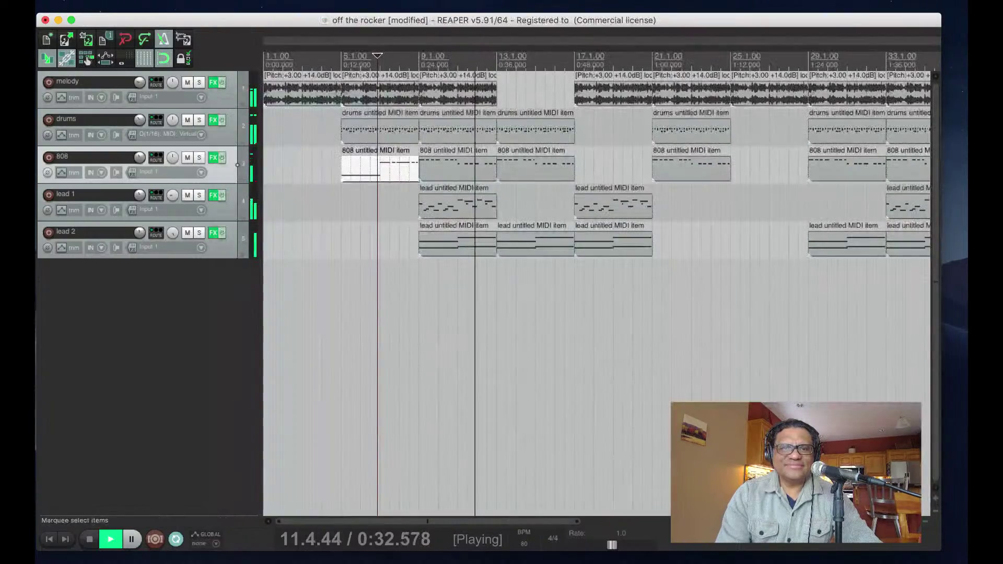
{"action": "key", "text": "space"}
- Delete the old 808 items at bars 9 and 13 from the arrangement
{"action": "left_click", "coordinate": [551, 166]}
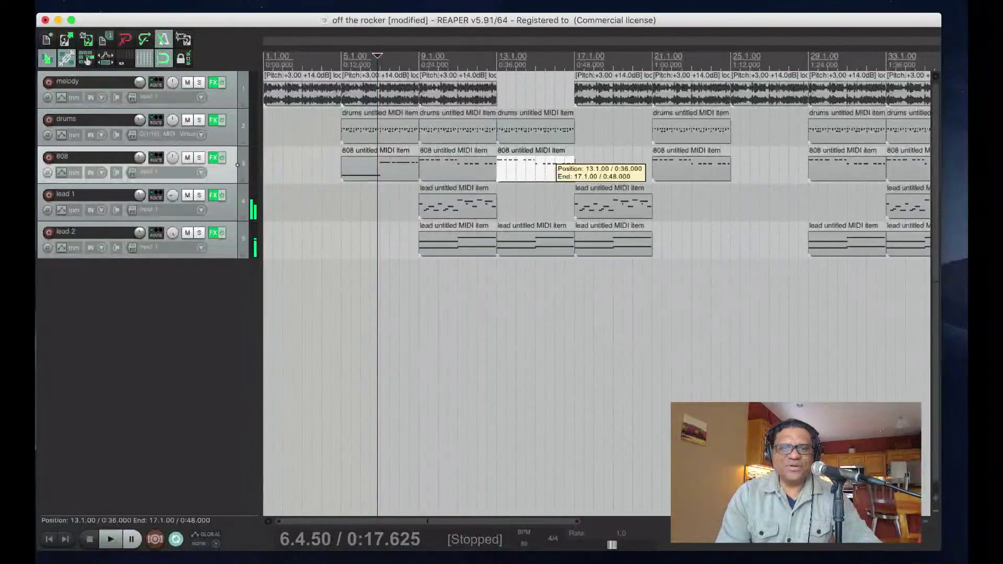
{"action": "left_click", "coordinate": [458, 168]}
{"action": "key", "text": "Delete"}
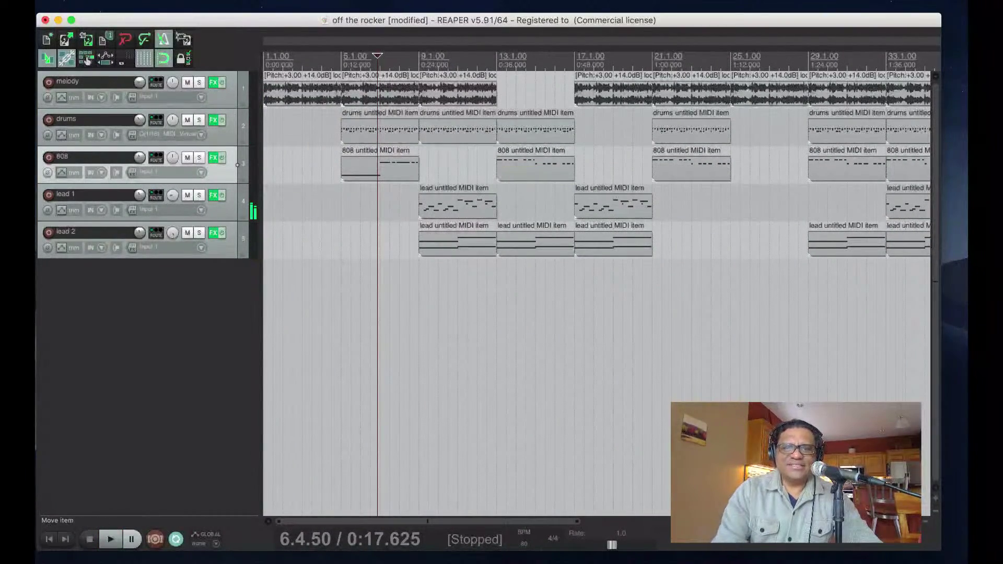
{"action": "left_click", "coordinate": [535, 168]}
{"action": "key", "text": "Delete"}
- Duplicate the edited 808 item from bar 5 twice to fill bars 9 to 16
{"action": "left_click", "coordinate": [380, 168]}
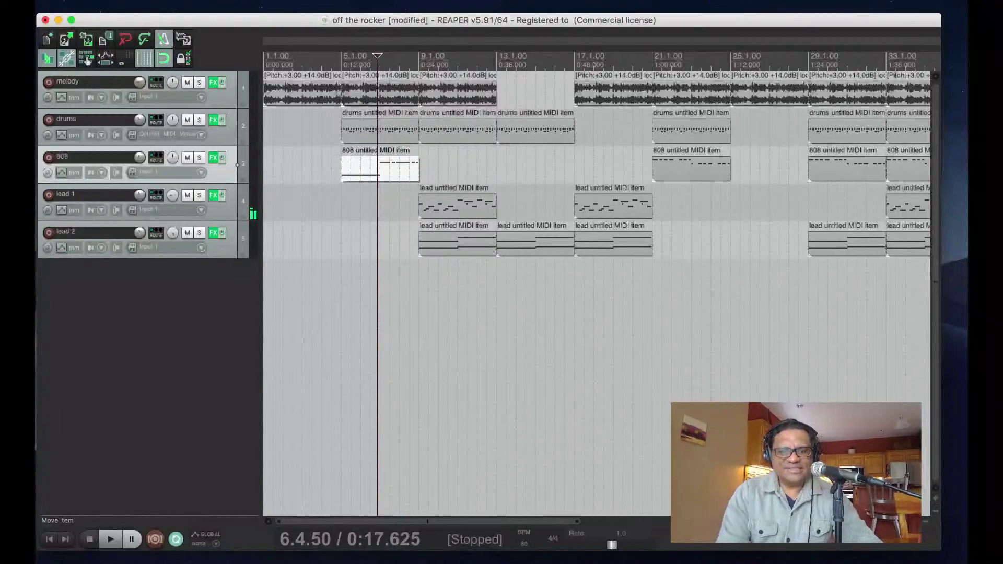
{"action": "key", "text": "super+d"}
{"action": "key", "text": "super+d"}
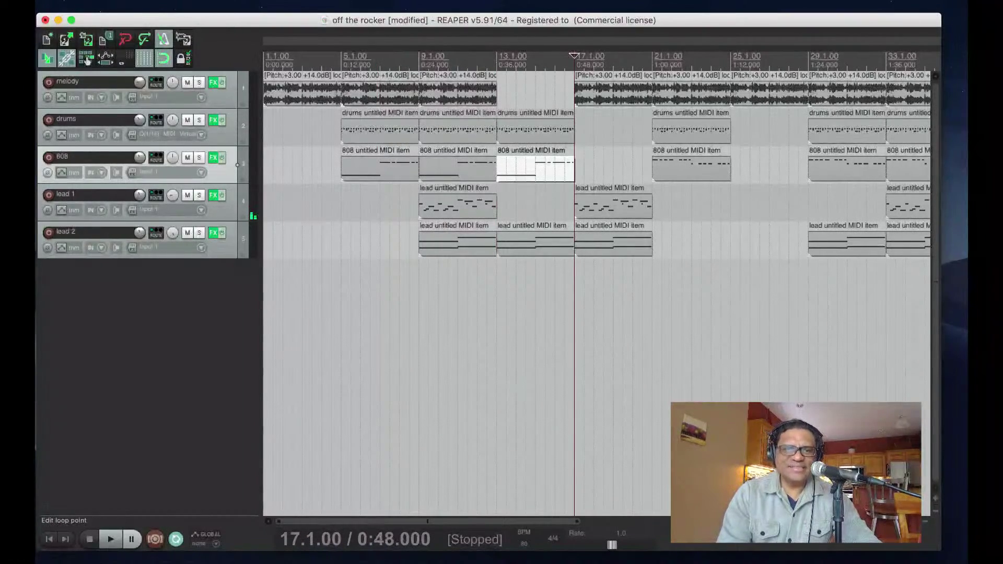
- Play the song from bar 9 and delete the old 808 items at bars 21, 29 and 33
{"action": "left_click", "coordinate": [419, 60]}
{"action": "key", "text": "space"}
{"action": "left_click", "coordinate": [691, 168]}
{"action": "key", "text": "Delete"}
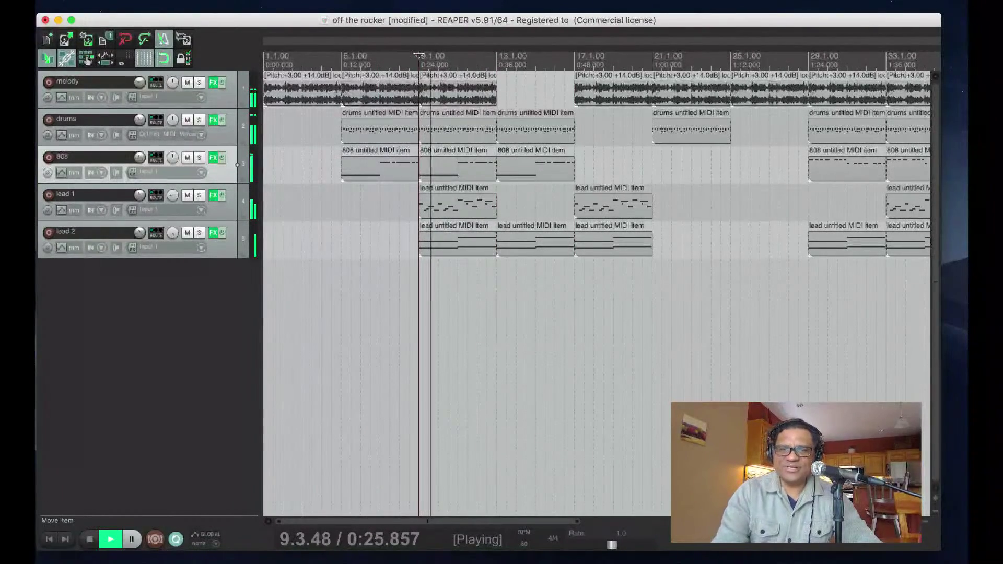
{"action": "scroll", "coordinate": [596, 293], "scroll_direction": "right", "scroll_amount": 3}
{"action": "left_click", "coordinate": [790, 168]}
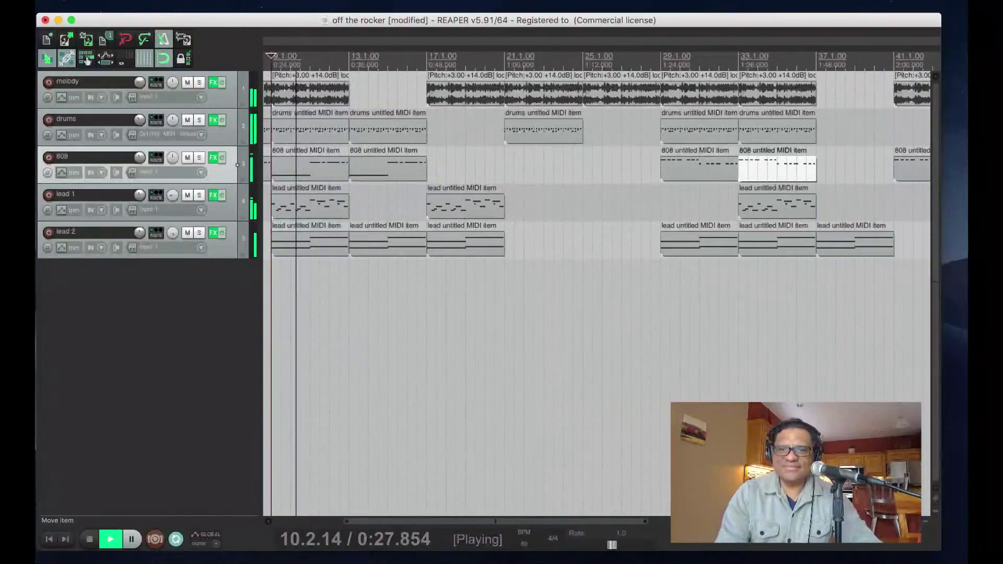
{"action": "key", "text": "Delete"}
{"action": "left_click", "coordinate": [698, 168]}
{"action": "key", "text": "Delete"}
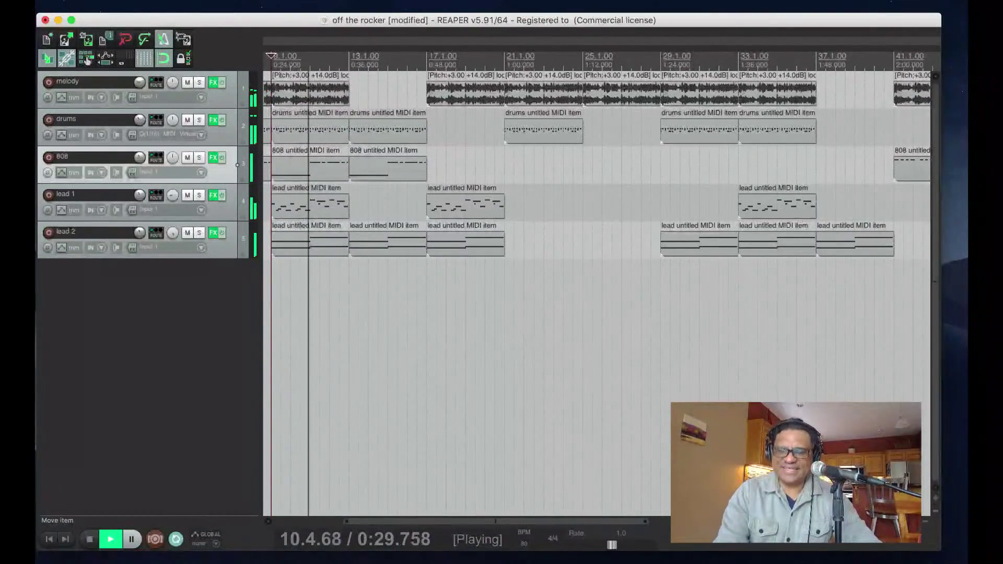
- Return to the beginning of the arrangement, stop playback, and save the project
{"action": "scroll", "coordinate": [595, 167], "scroll_direction": "left", "scroll_amount": 5}
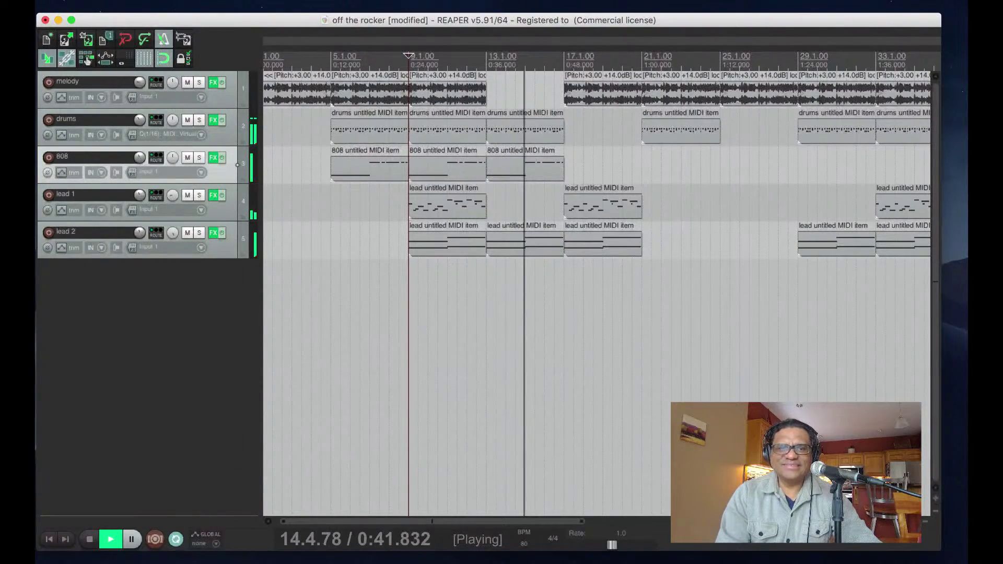
{"action": "key", "text": "space"}
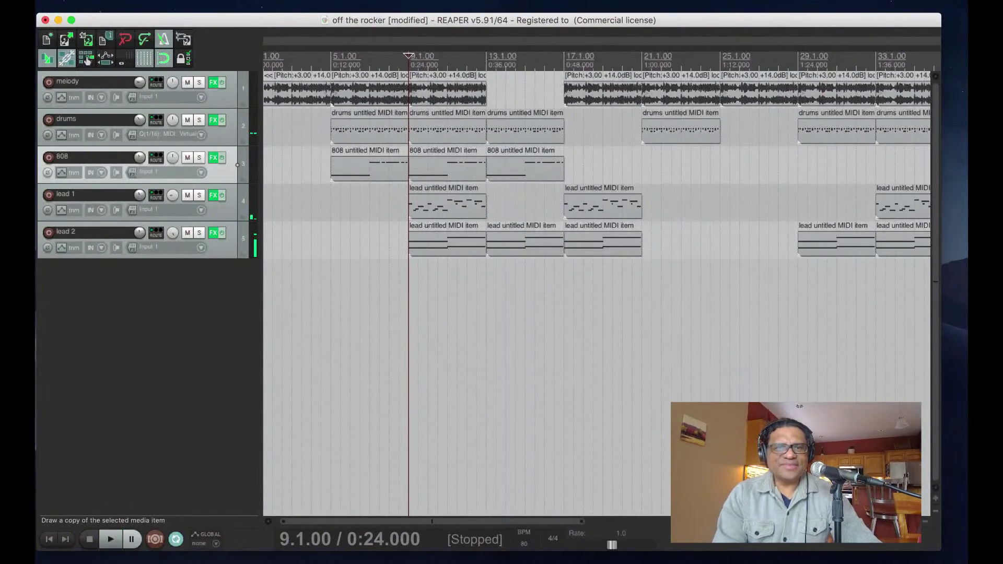
{"action": "key", "text": "super+s"}
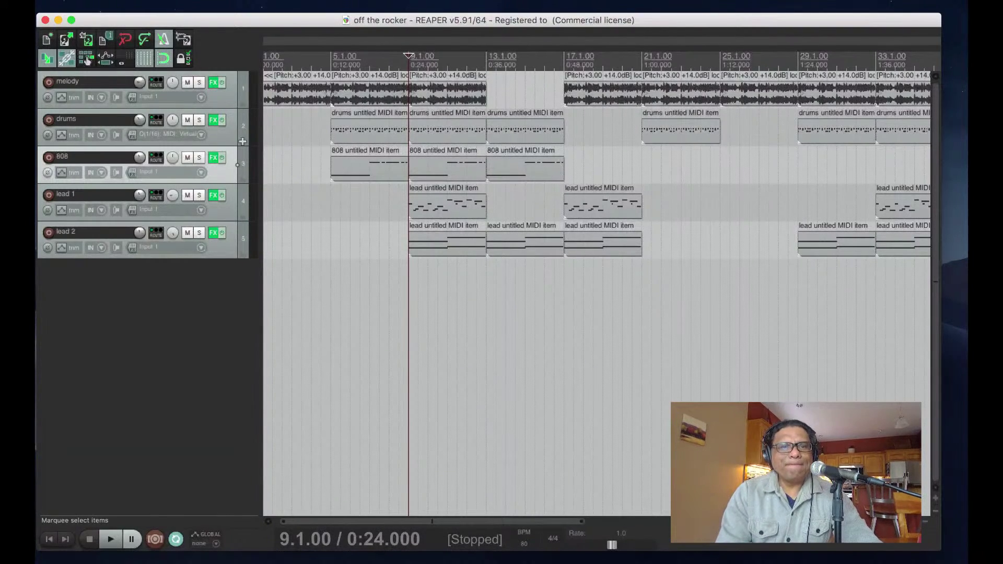
- Render the lead 1 track to a mono stem track with the original muted
{"action": "key", "text": "Down"}
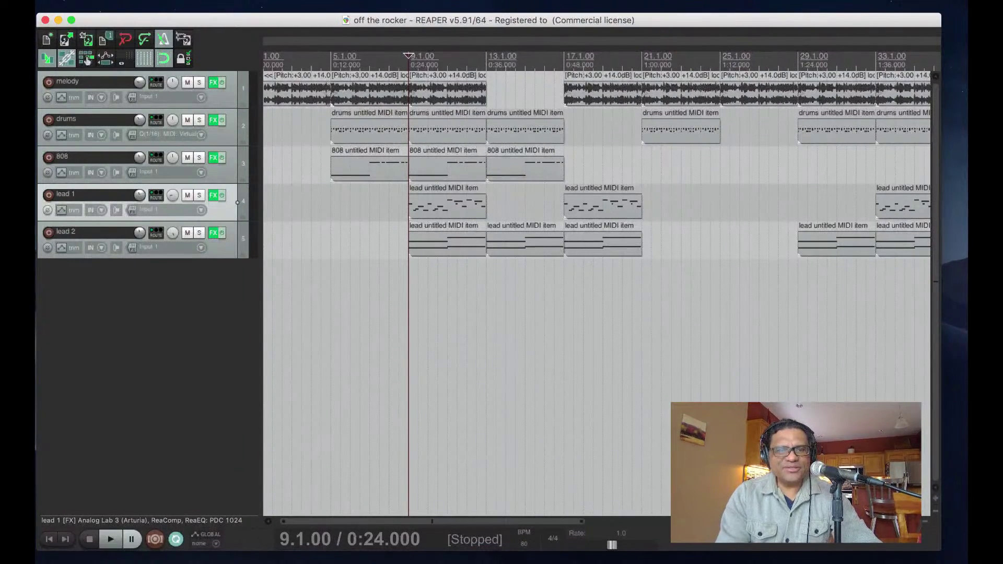
{"action": "left_click", "coordinate": [221, 210], "text": "super"}
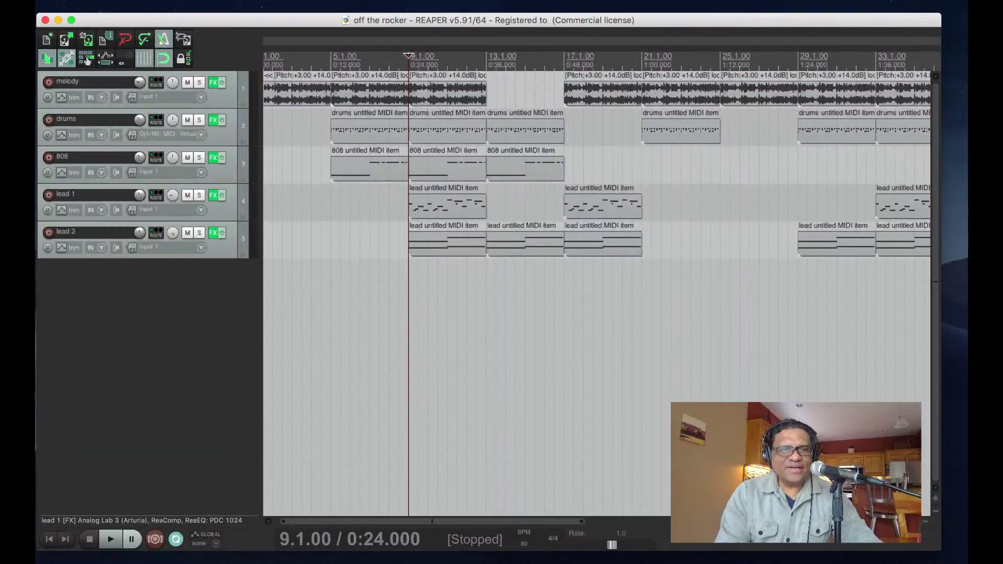
{"action": "left_click", "coordinate": [222, 210], "text": "super"}
{"action": "right_click", "coordinate": [221, 210]}
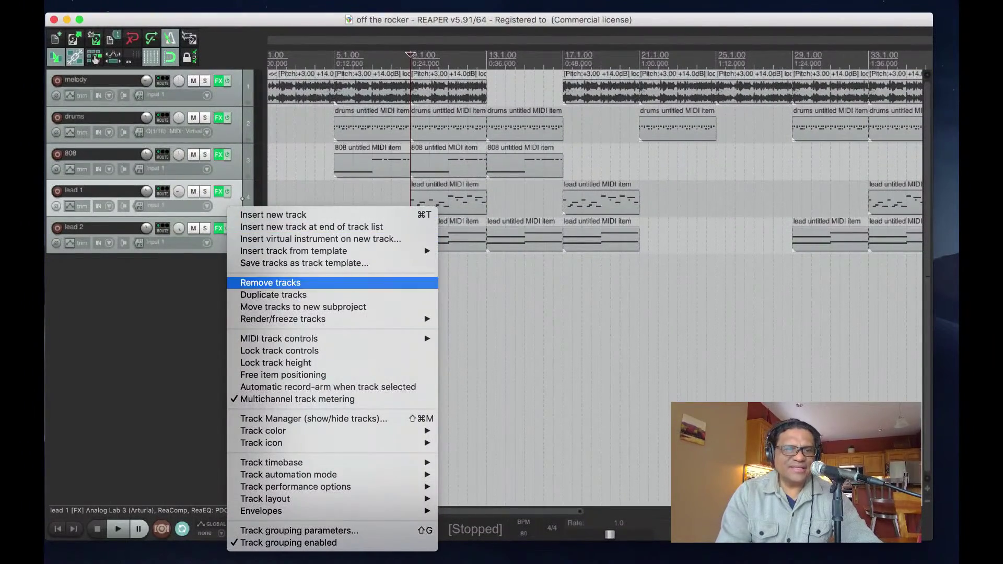
{"action": "mouse_move", "coordinate": [282, 318]}
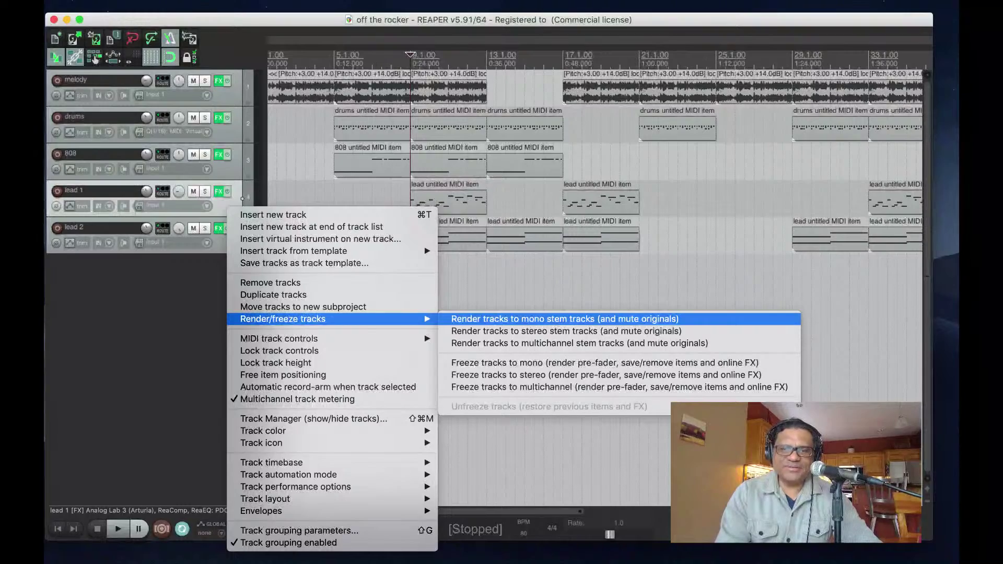
{"action": "left_click", "coordinate": [564, 319]}
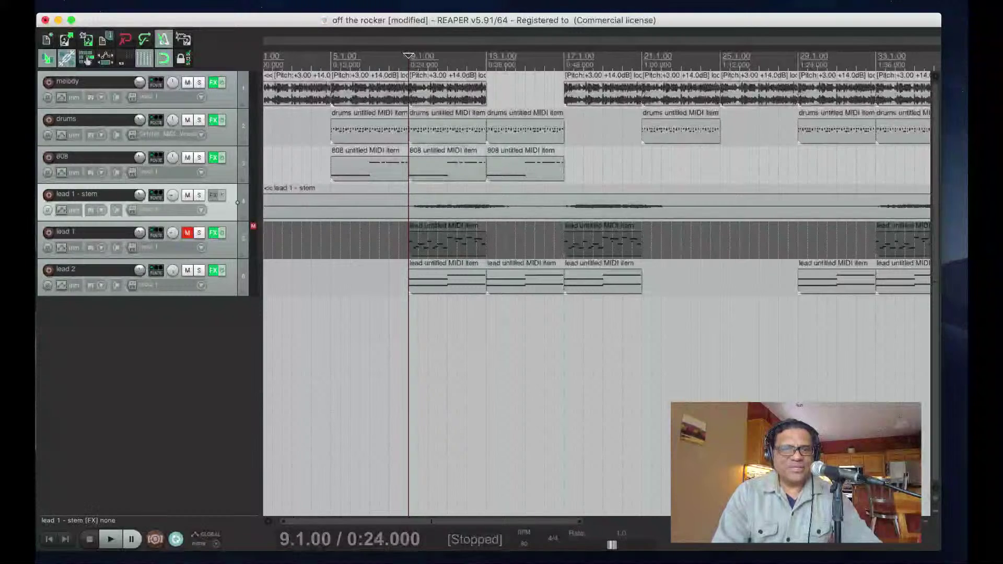
- Trim the empty beginning of the lead 1 stem item so that it starts at bar 9
{"action": "left_click", "coordinate": [597, 205]}
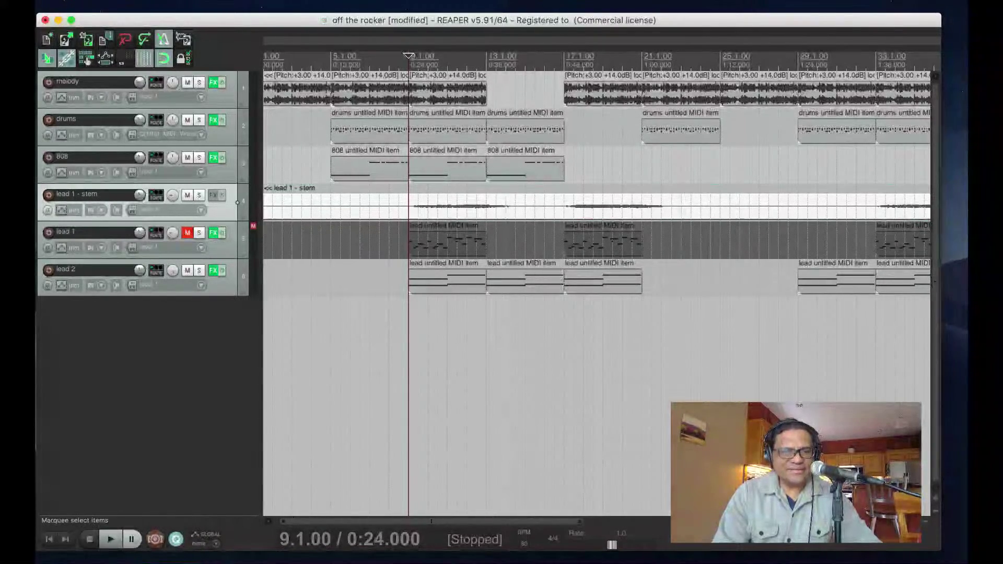
{"action": "key", "text": "Home"}
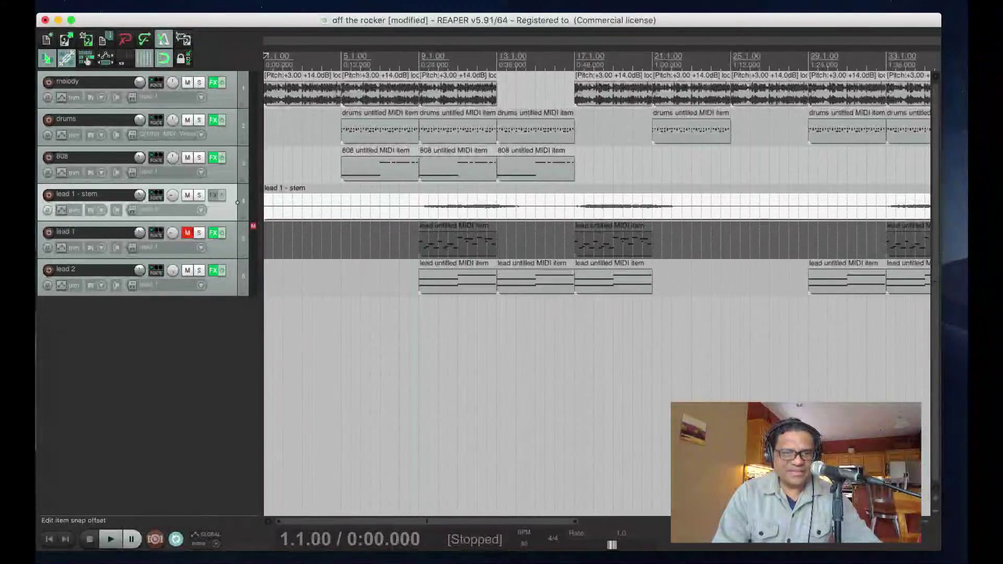
{"action": "left_click_drag", "start_coordinate": [264, 207], "coordinate": [420, 206]}
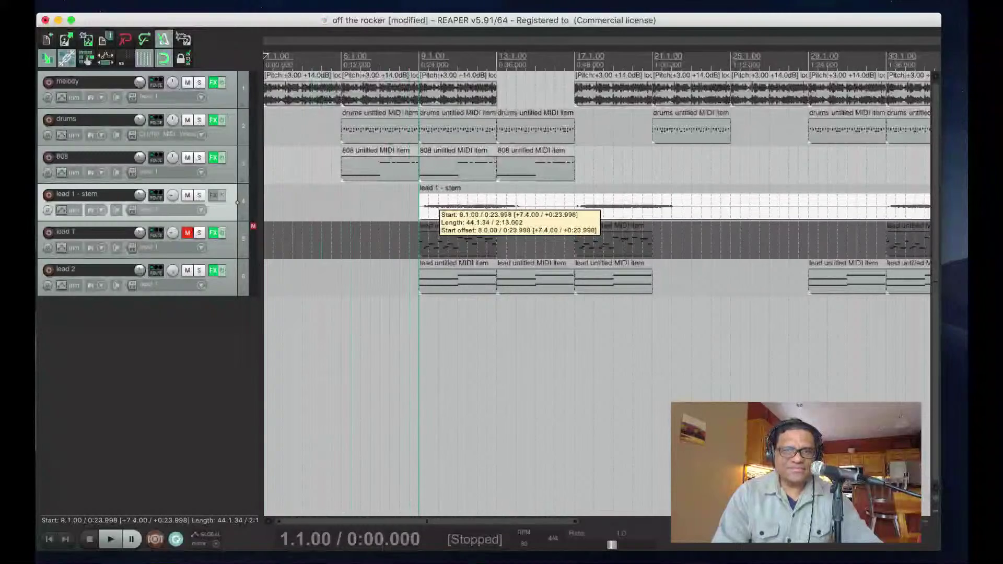
- Play the arrangement from bar 8.3 and briefly solo the lead 1 stem to hear it
{"action": "left_click", "coordinate": [409, 56]}
{"action": "key", "text": "space"}
{"action": "scroll", "coordinate": [597, 292], "scroll_direction": "right", "scroll_amount": 2}
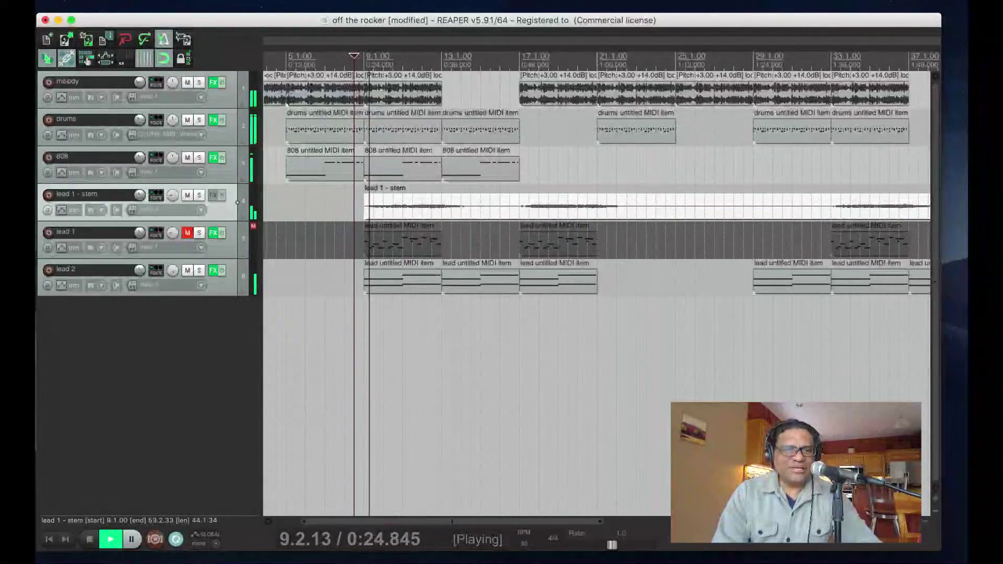
{"action": "left_click", "coordinate": [199, 195]}
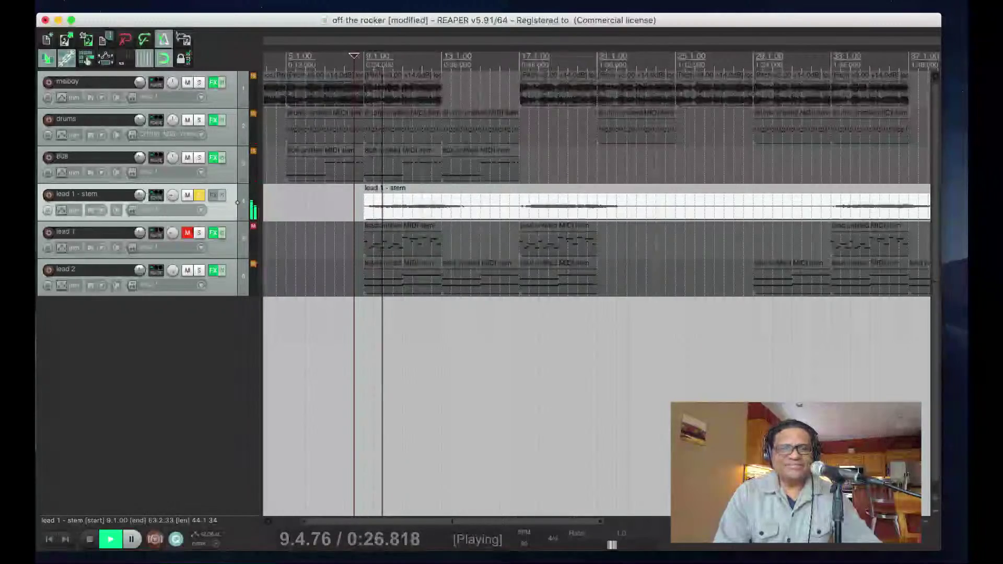
{"action": "left_click", "coordinate": [199, 195]}
{"action": "key", "text": "space"}
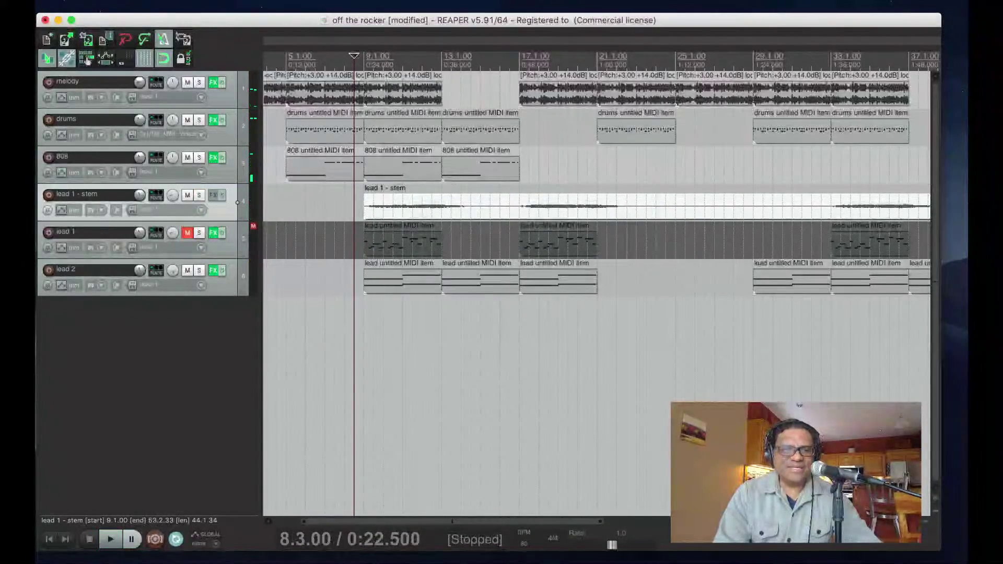
- Unmute the original lead 1 track and compare it in solo with the soloed lead 1 stem
{"action": "left_click", "coordinate": [187, 232]}
{"action": "left_click", "coordinate": [199, 233]}
{"action": "key", "text": "space"}
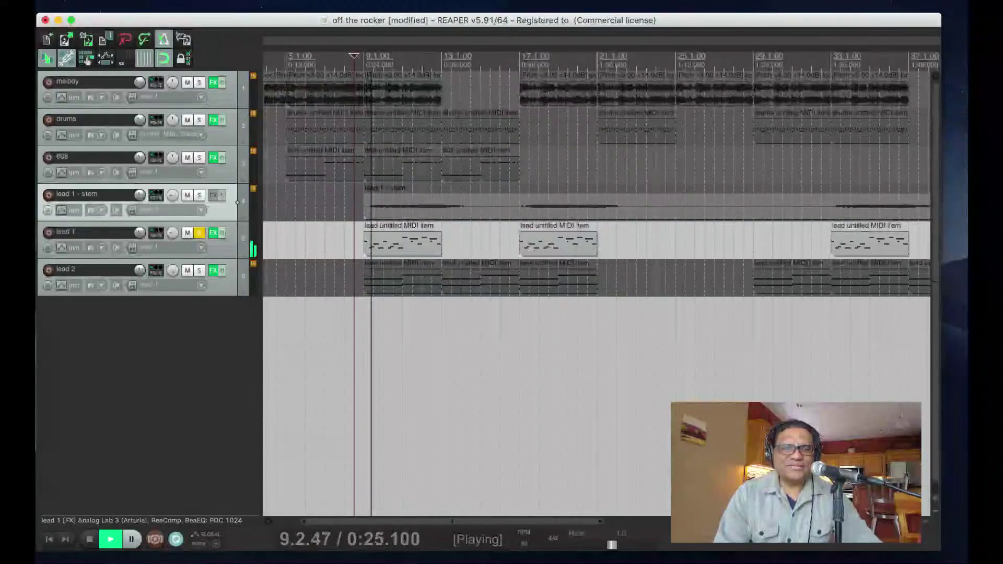
{"action": "key", "text": "space"}
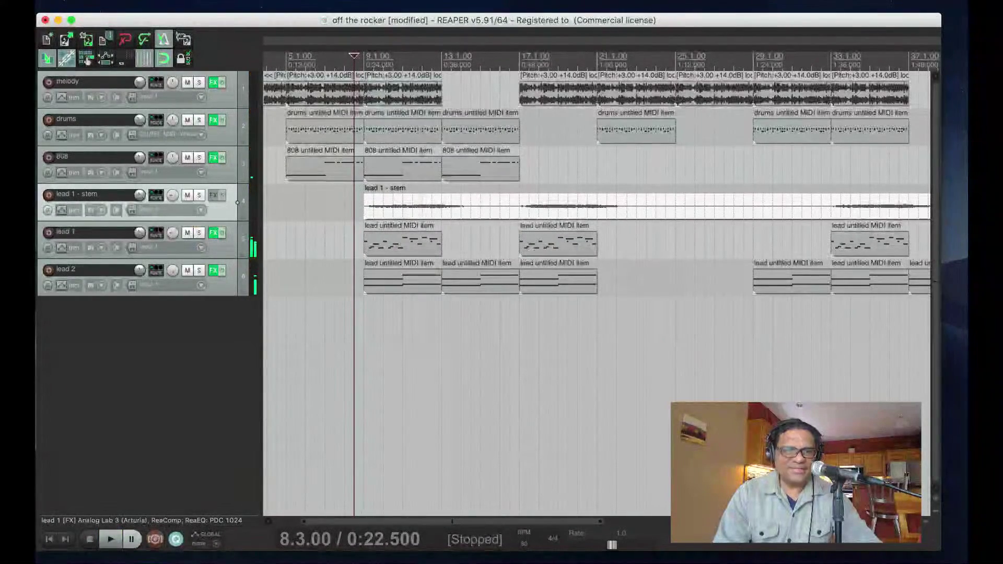
{"action": "key", "text": "F6"}
{"action": "key", "text": "space"}
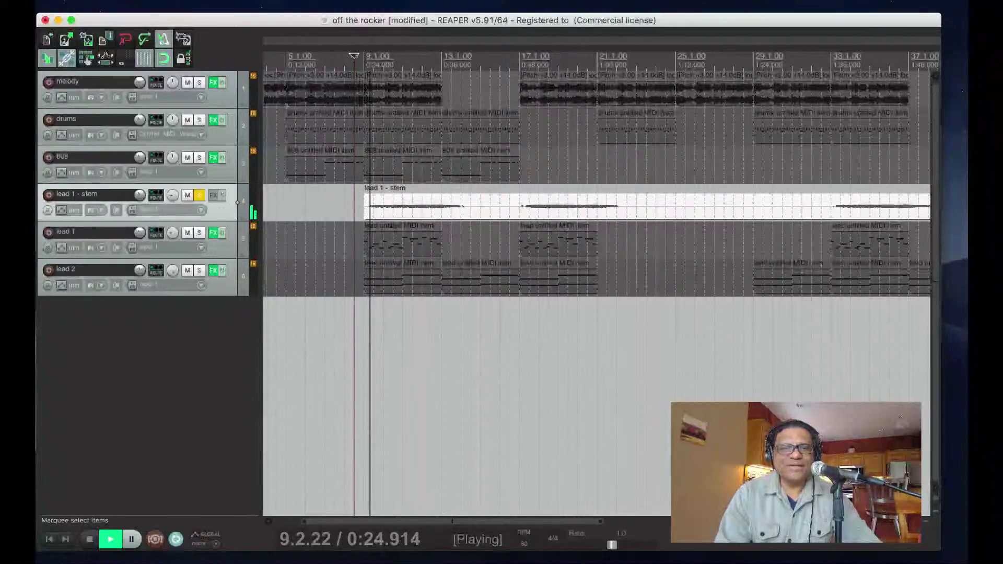
{"action": "key", "text": "space"}
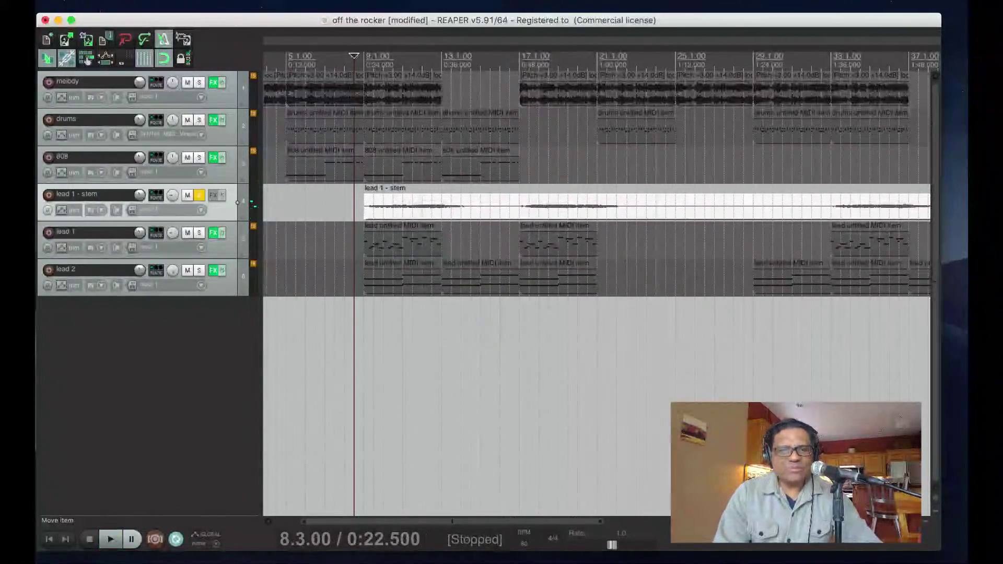
- Raise the lead 1 stem item's volume to +8.56 dB in its item properties
{"action": "left_click", "coordinate": [429, 201]}
{"action": "double_click", "coordinate": [426, 201]}
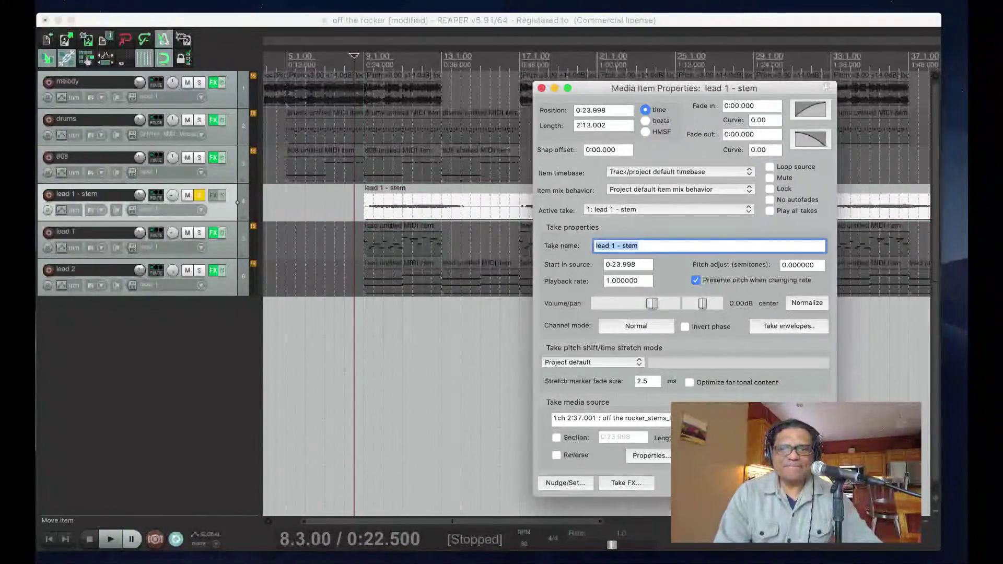
{"action": "left_click_drag", "start_coordinate": [684, 88], "coordinate": [402, 40]}
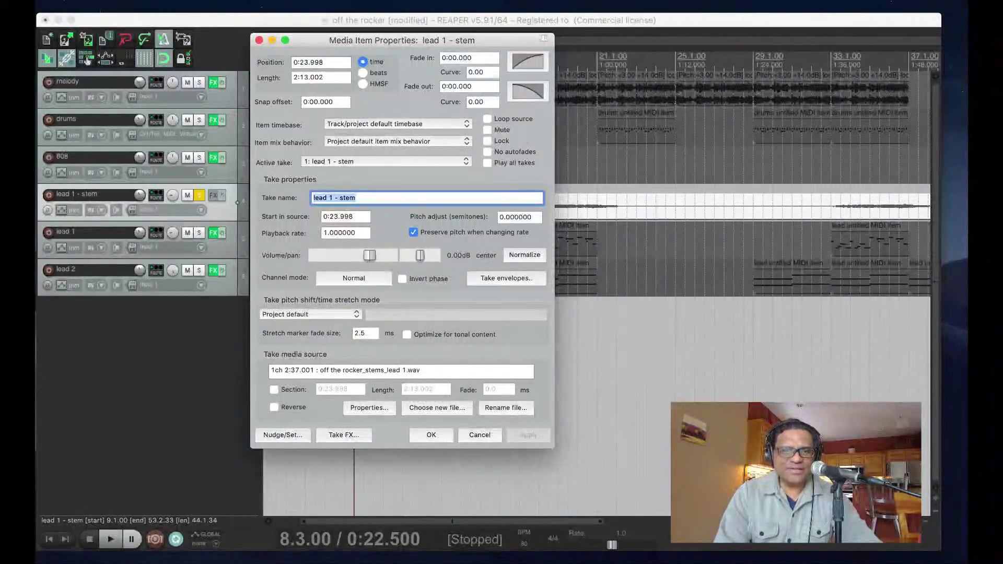
{"action": "left_click_drag", "start_coordinate": [369, 255], "coordinate": [381, 255]}
{"action": "left_click", "coordinate": [527, 435]}
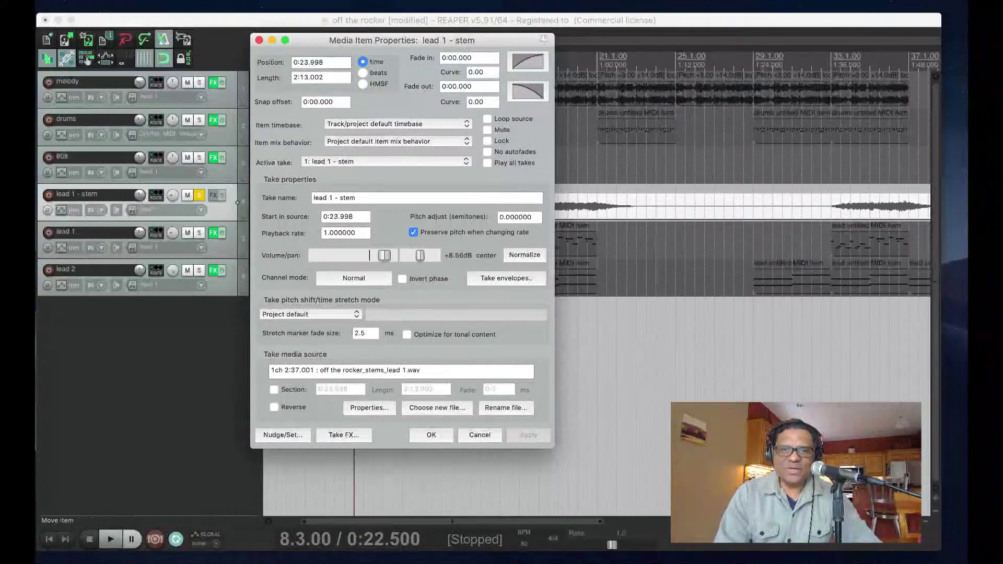
{"action": "key", "text": "Return"}
- Audition the boosted lead 1 stem in solo, and restore the full mix with the original lead 1 track muted
{"action": "key", "text": "space"}
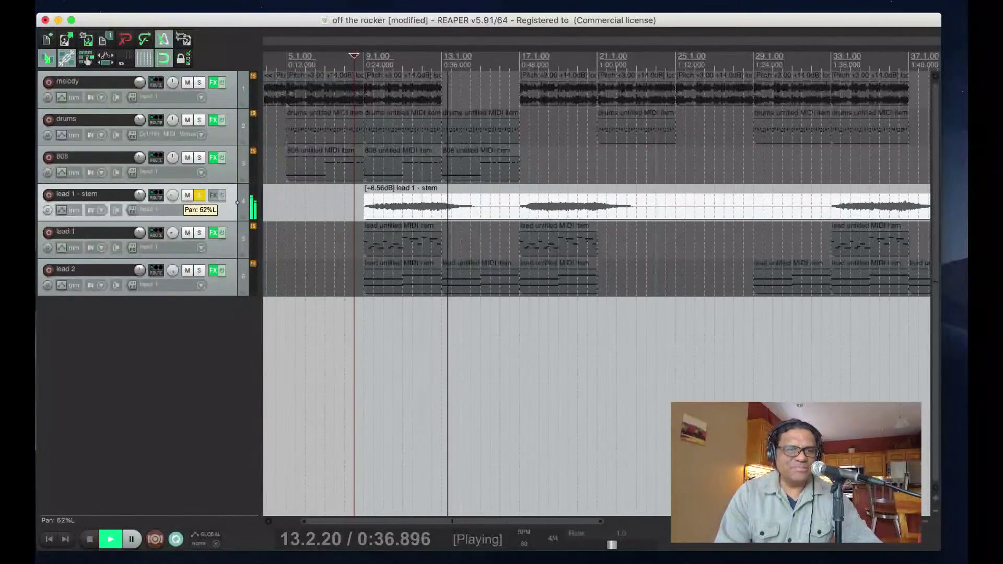
{"action": "key", "text": "space"}
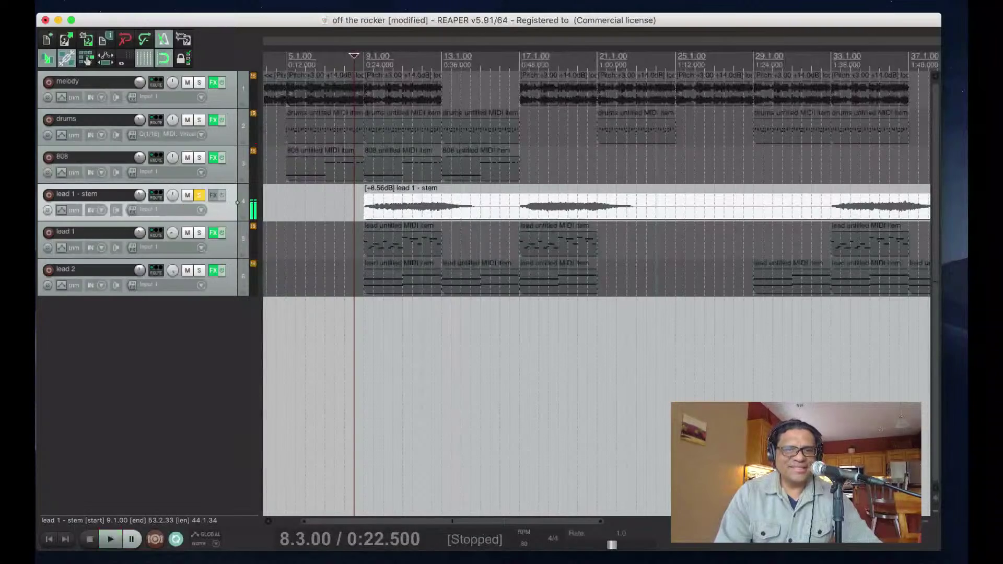
{"action": "key", "text": "space"}
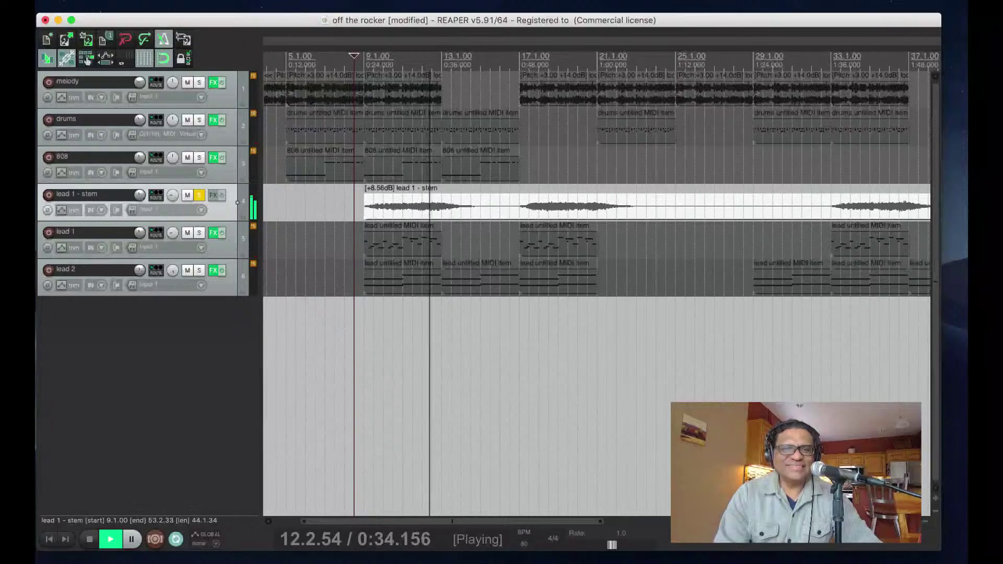
{"action": "key", "text": "space"}
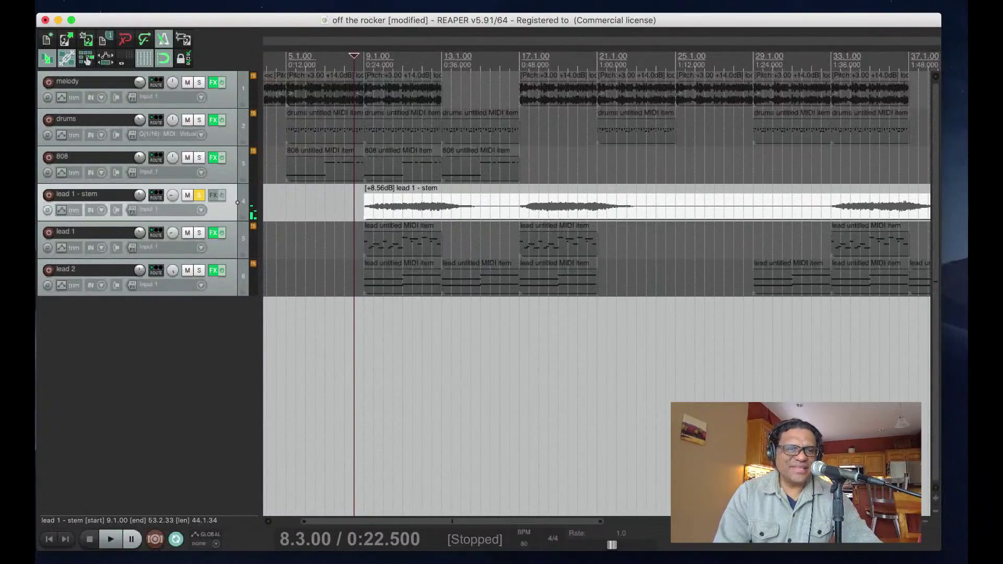
{"action": "key", "text": "F6"}
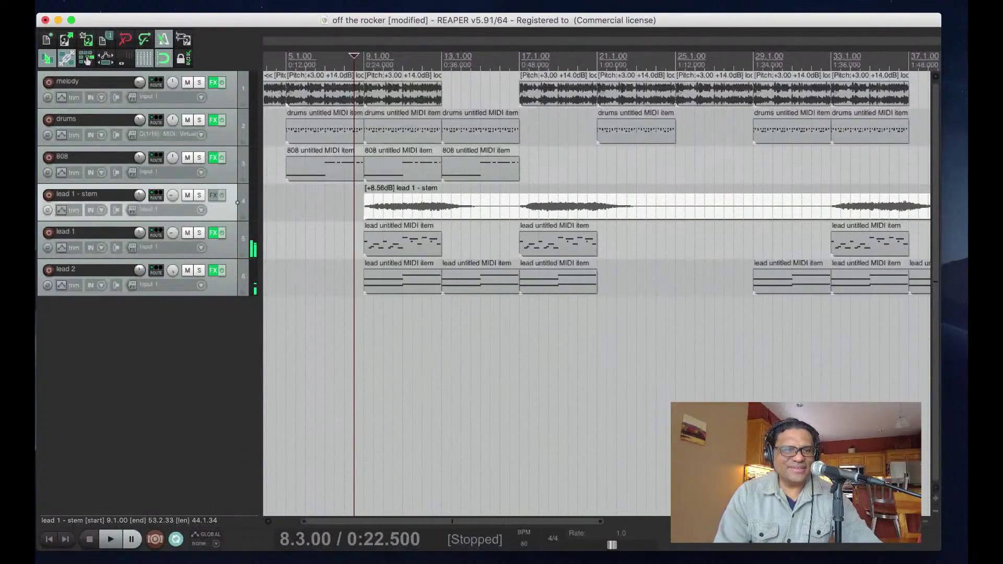
{"action": "left_click", "coordinate": [187, 233]}
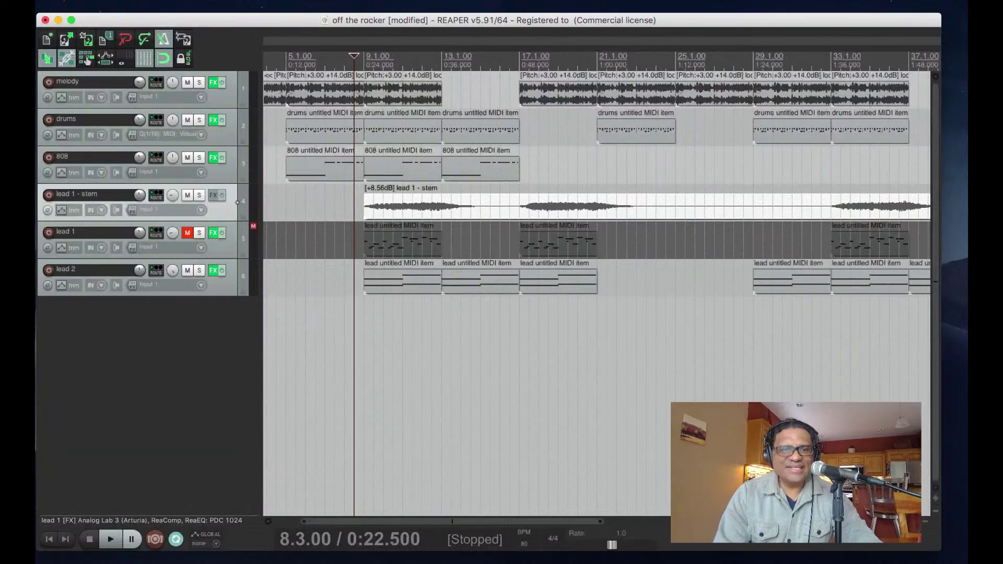
{"action": "left_click", "coordinate": [238, 278]}
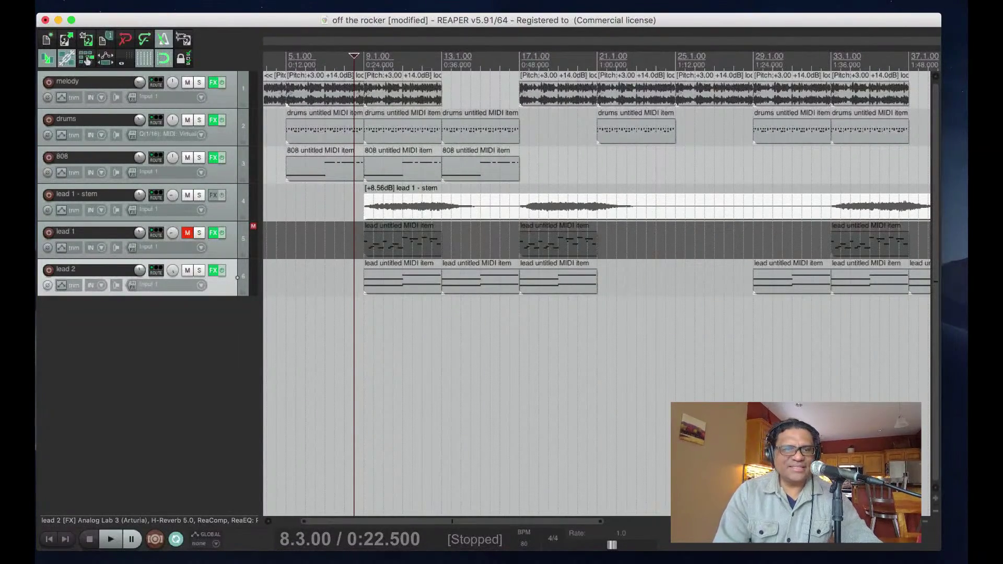
{"action": "right_click", "coordinate": [224, 277]}
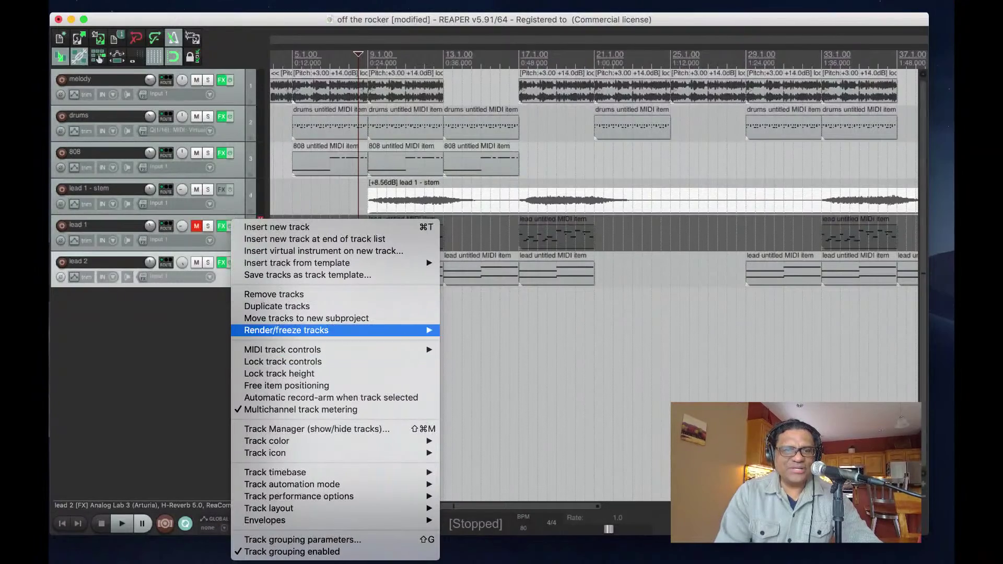
{"action": "mouse_move", "coordinate": [318, 340]}
{"action": "left_click", "coordinate": [565, 330]}
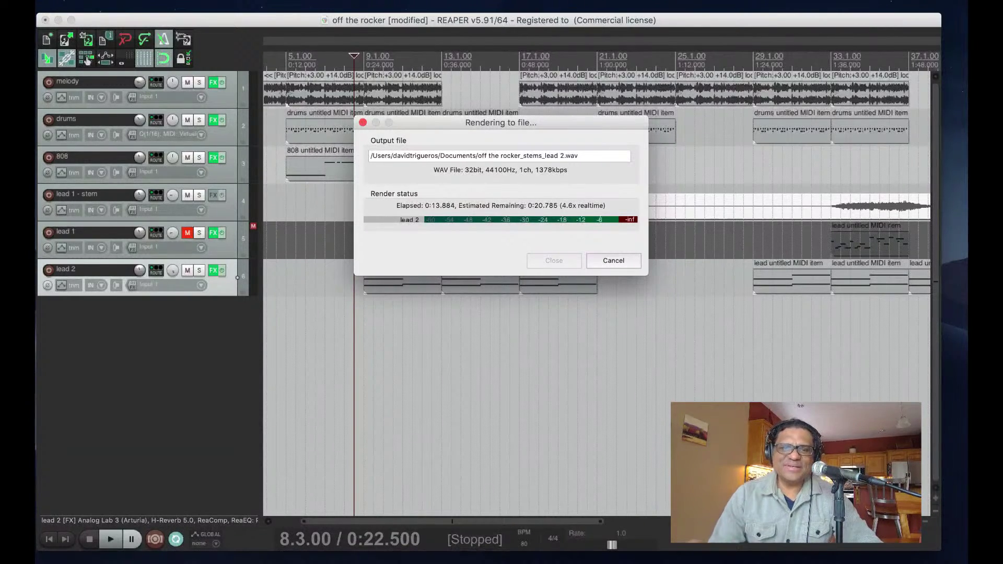
{"action": "key", "text": "Escape"}
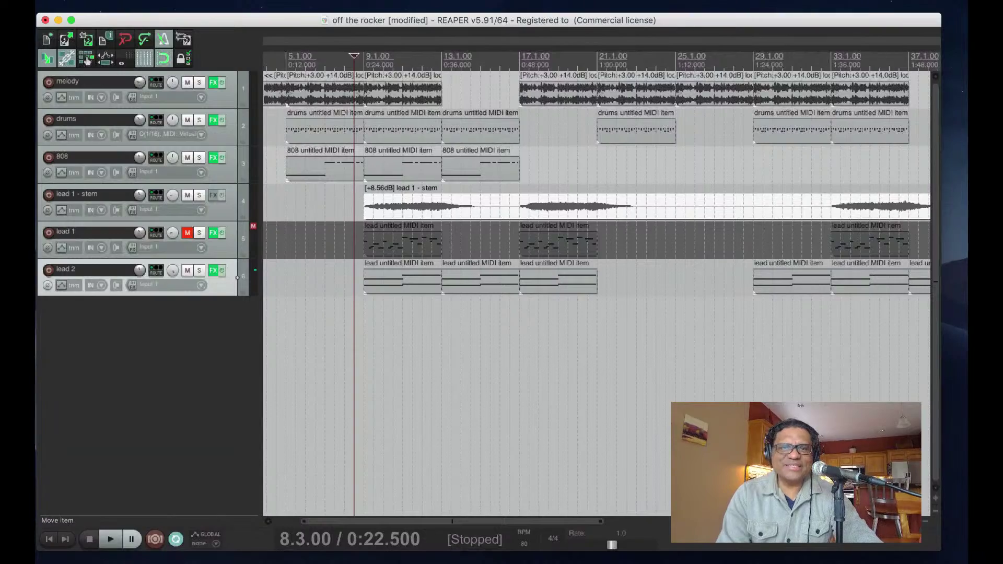
- Save the project with the new lead 1 stem
{"action": "scroll", "coordinate": [596, 206], "scroll_direction": "down", "scroll_amount": 5}
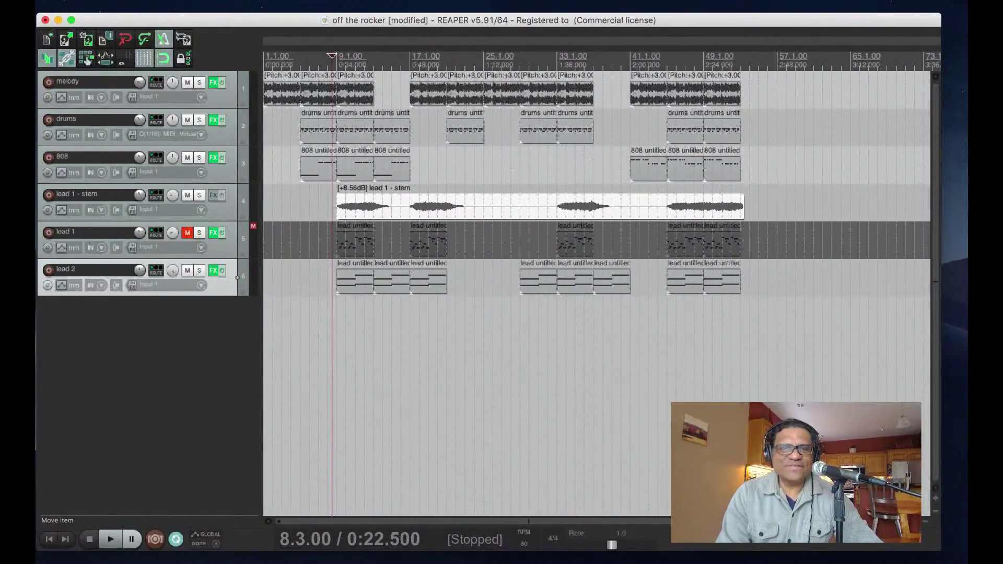
{"action": "key", "text": "super+s"}
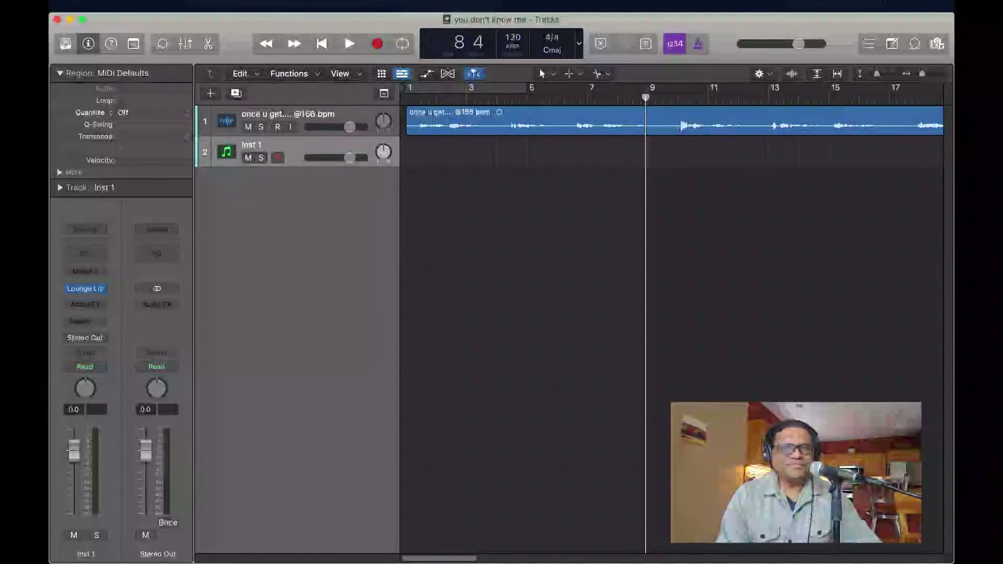
- Switch to the "you don't know me" project in Logic Pro and play its audio track from the beginning
{"action": "key", "text": "comma"}
{"action": "key", "text": "comma"}
{"action": "key", "text": "comma"}
{"action": "key", "text": "comma"}
{"action": "key", "text": "Return"}
{"action": "key", "text": "space"}
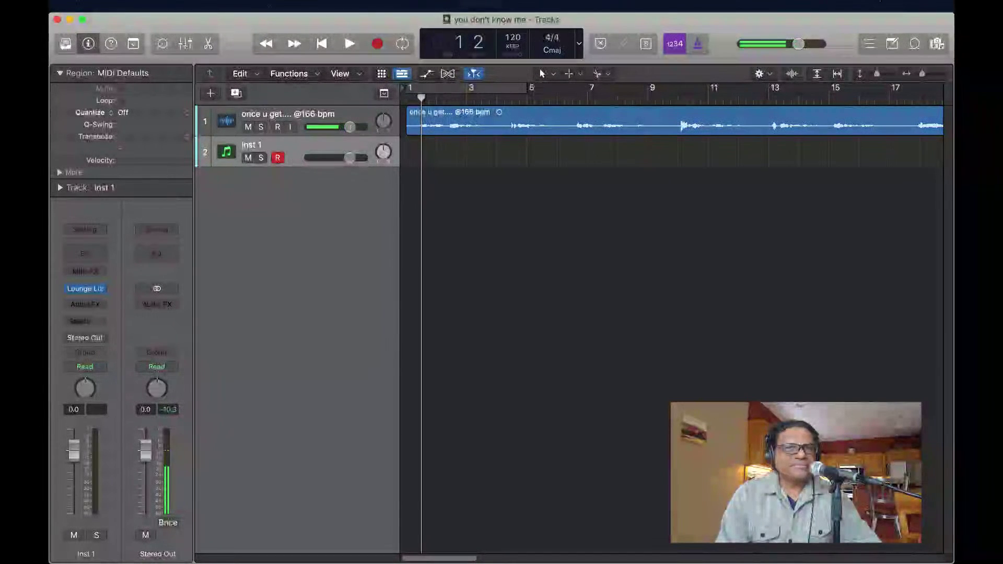
{"action": "key", "text": "space"}
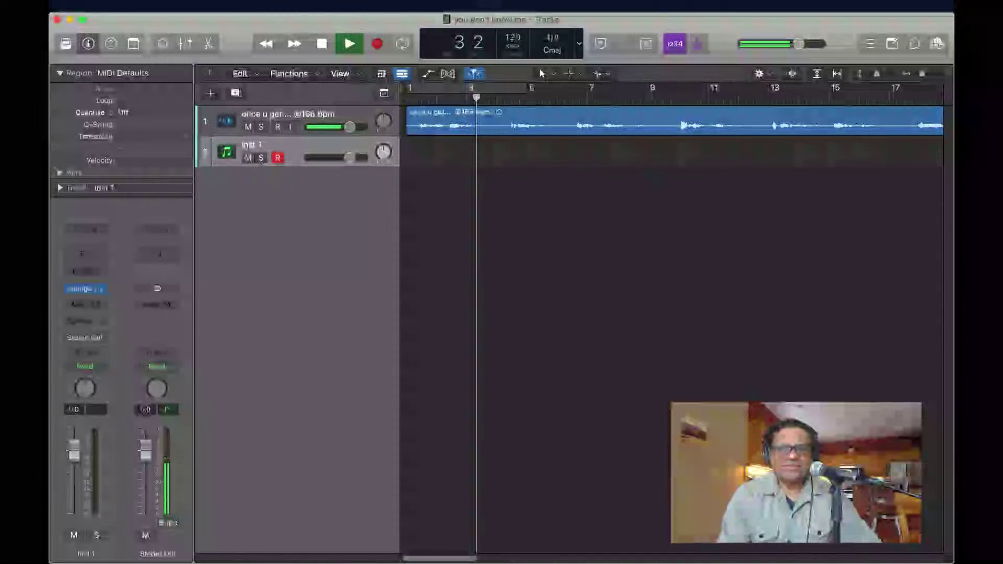
{"action": "key", "text": "space"}
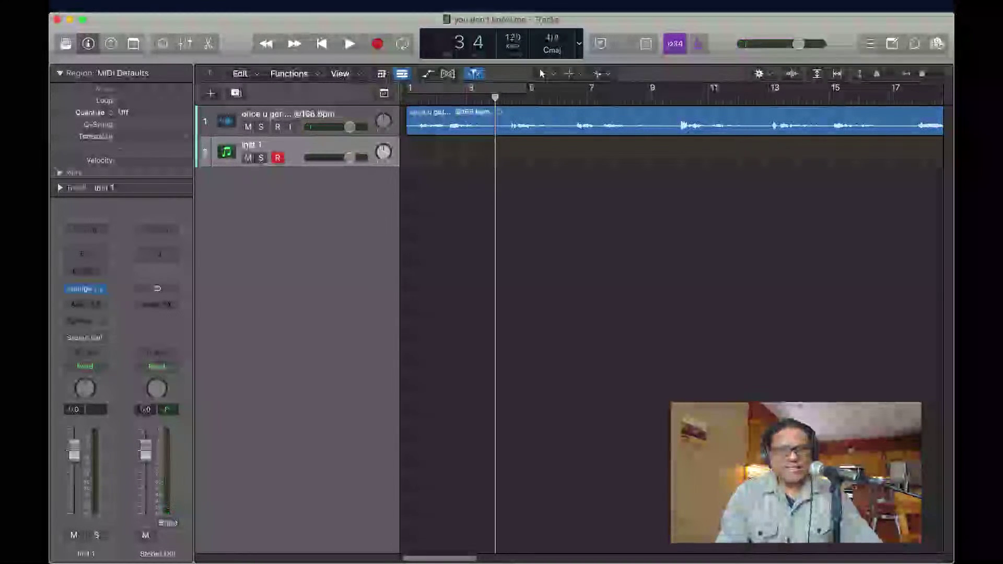
{"action": "key", "text": "super+Down"}
{"action": "key", "text": "super+Down"}
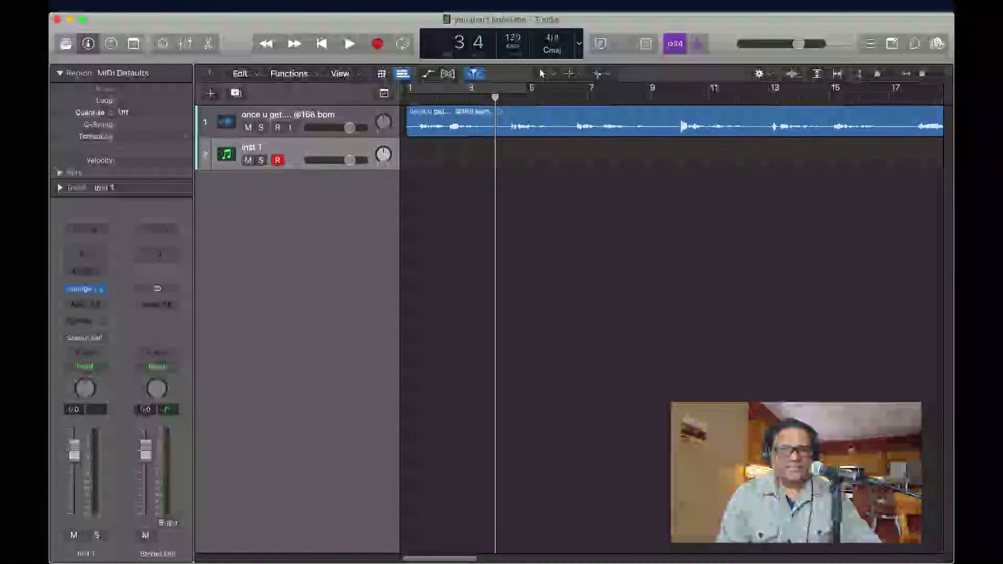
{"action": "scroll", "coordinate": [673, 141], "scroll_direction": "up", "scroll_amount": 2}
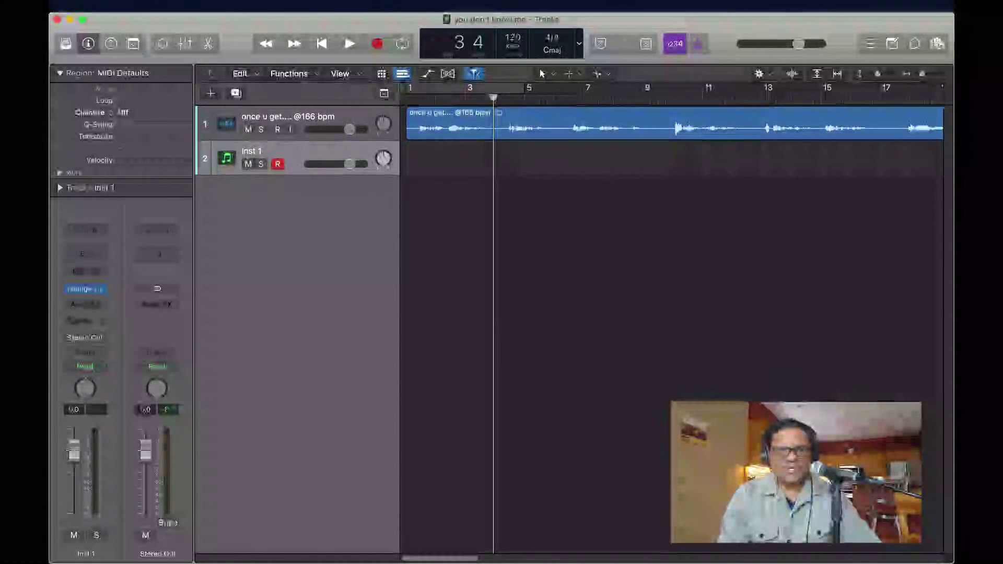
- Enlarge the track heights and zoom the timeline out to view the entire vocal region
{"action": "key", "text": "super+Down"}
{"action": "key", "text": "super+Down"}
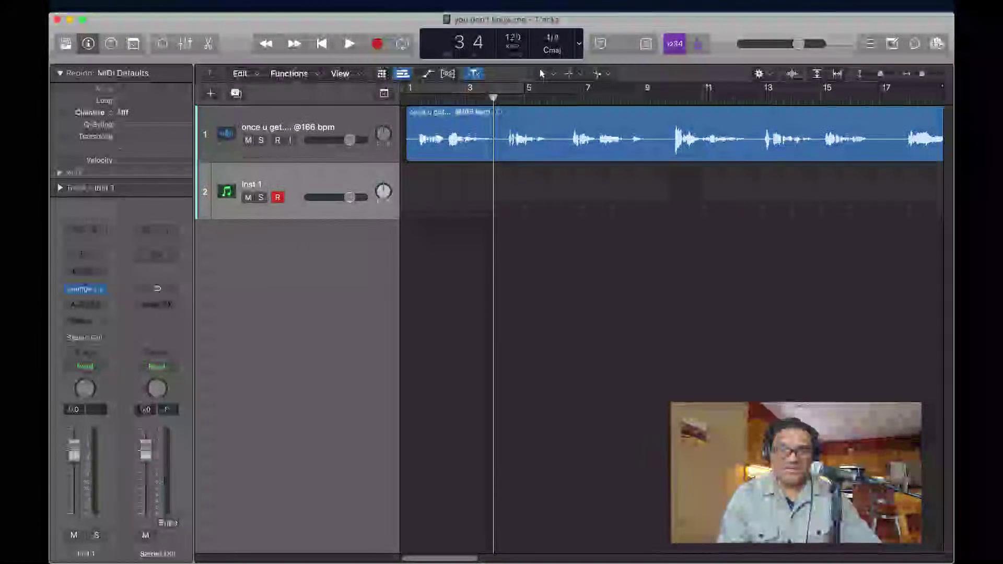
{"action": "key", "text": "super+Down"}
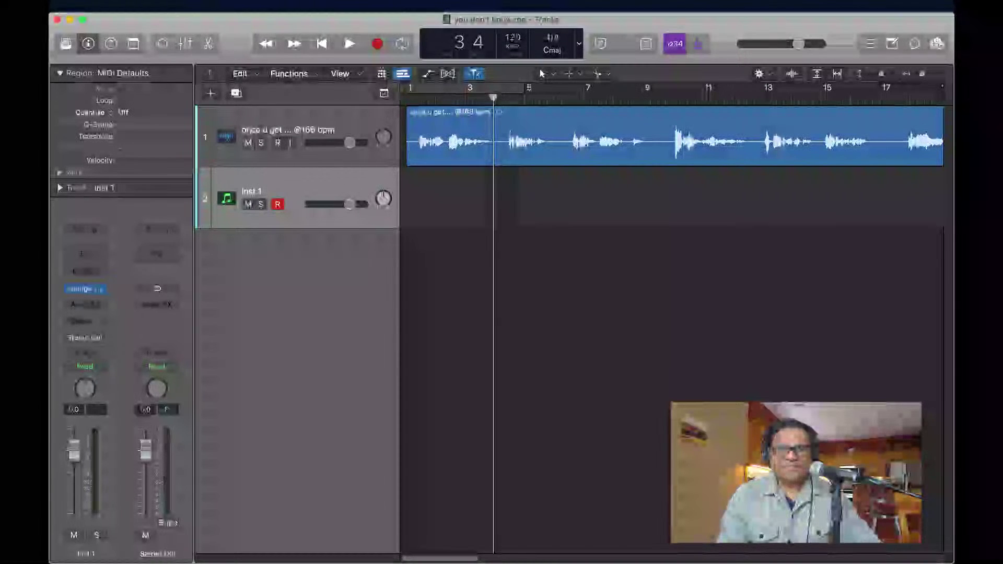
{"action": "key", "text": "super+Down"}
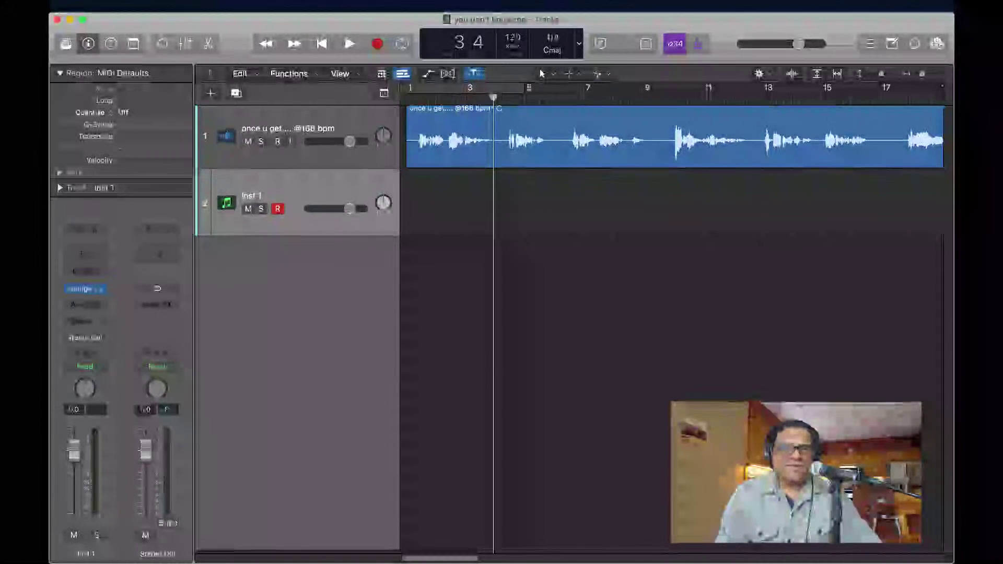
{"action": "key", "text": "super+Down"}
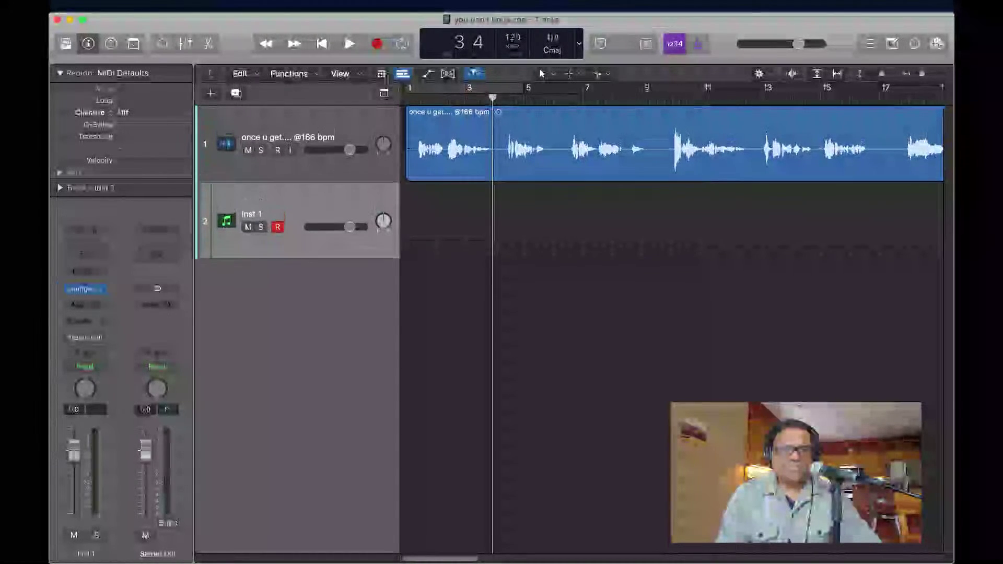
{"action": "key", "text": "super+Left"}
{"action": "key", "text": "super+Left"}
{"action": "key", "text": "super+Left"}
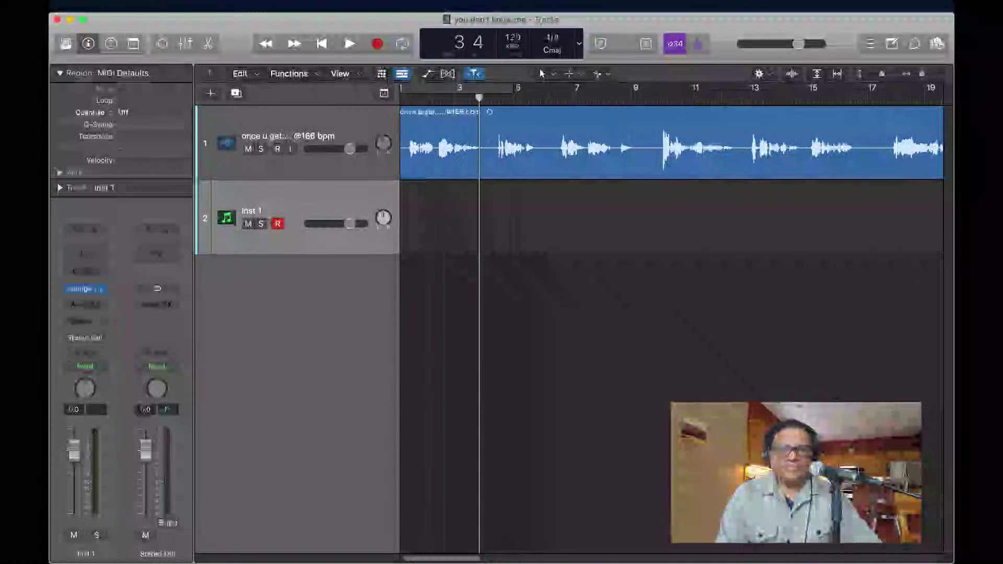
{"action": "key", "text": "super+Left"}
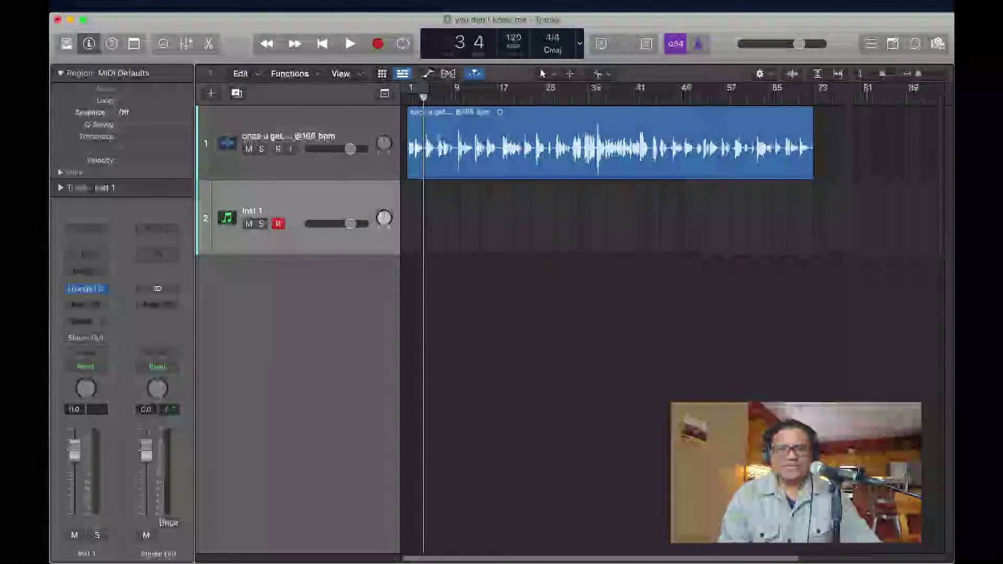
- Play the project from the beginning and check the channel levels in the mixer
{"action": "key", "text": "x"}
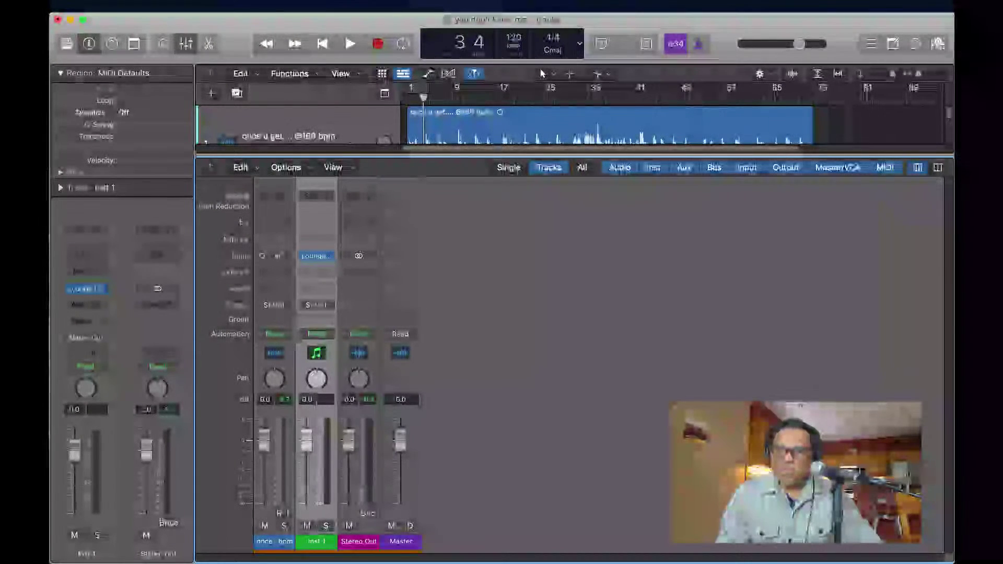
{"action": "key", "text": "Return"}
{"action": "key", "text": "space"}
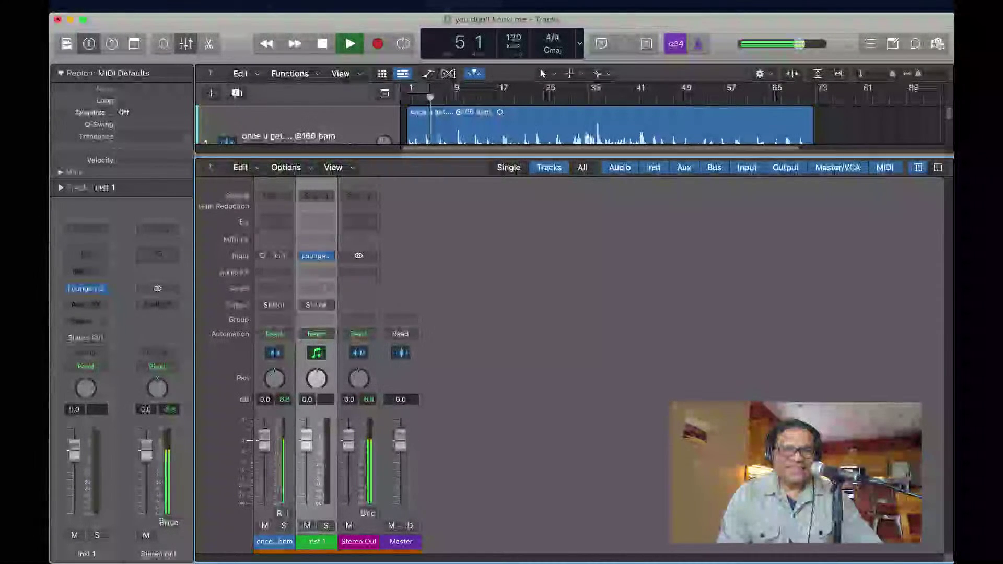
{"action": "key", "text": "x"}
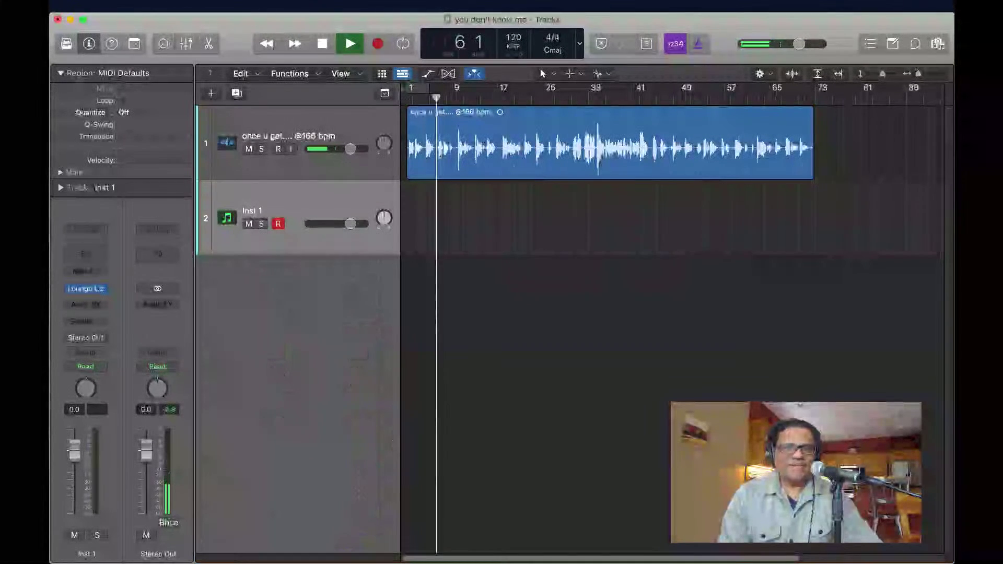
{"action": "key", "text": "space"}
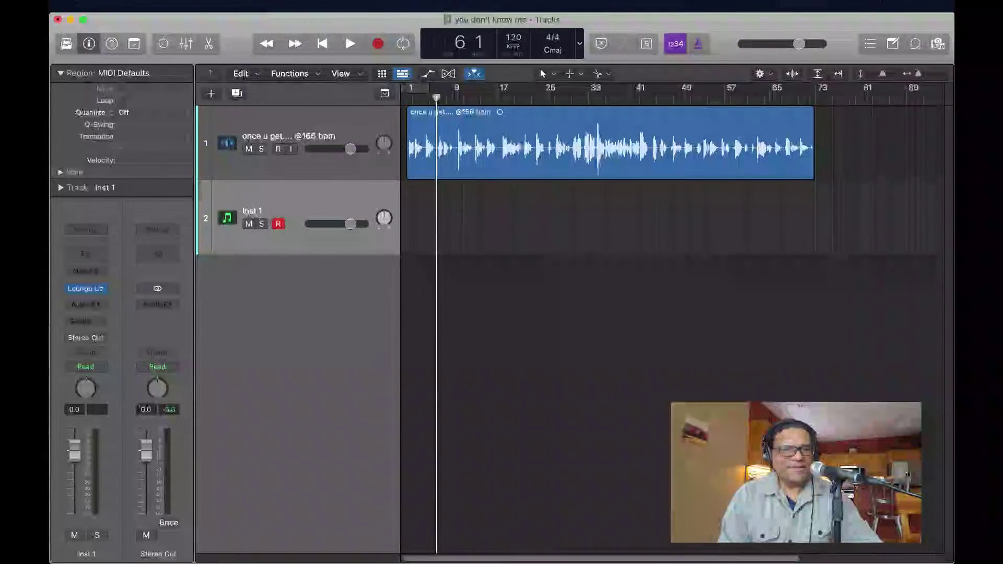
{"action": "mouse_move", "coordinate": [86, 289]}
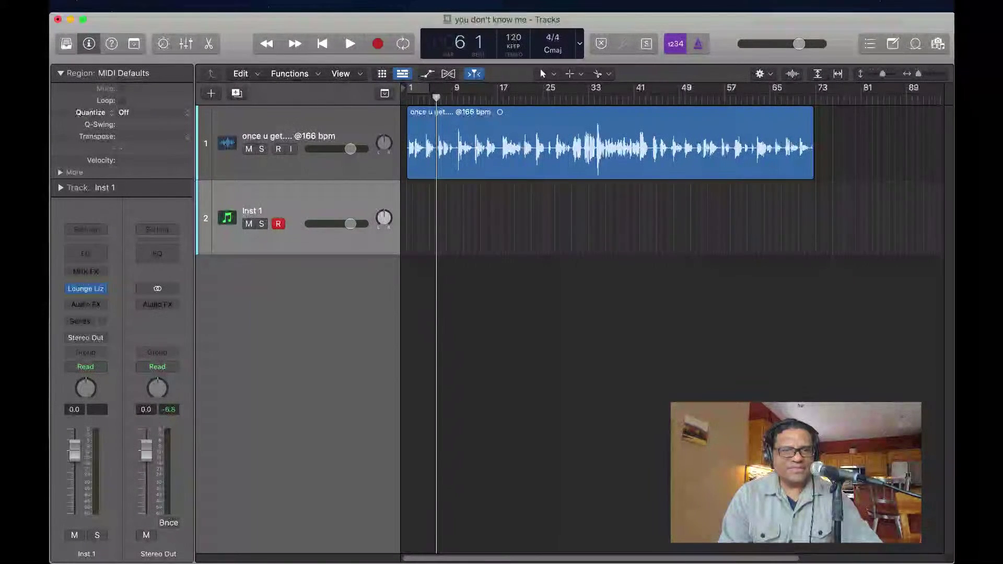
{"action": "left_click", "coordinate": [288, 136]}
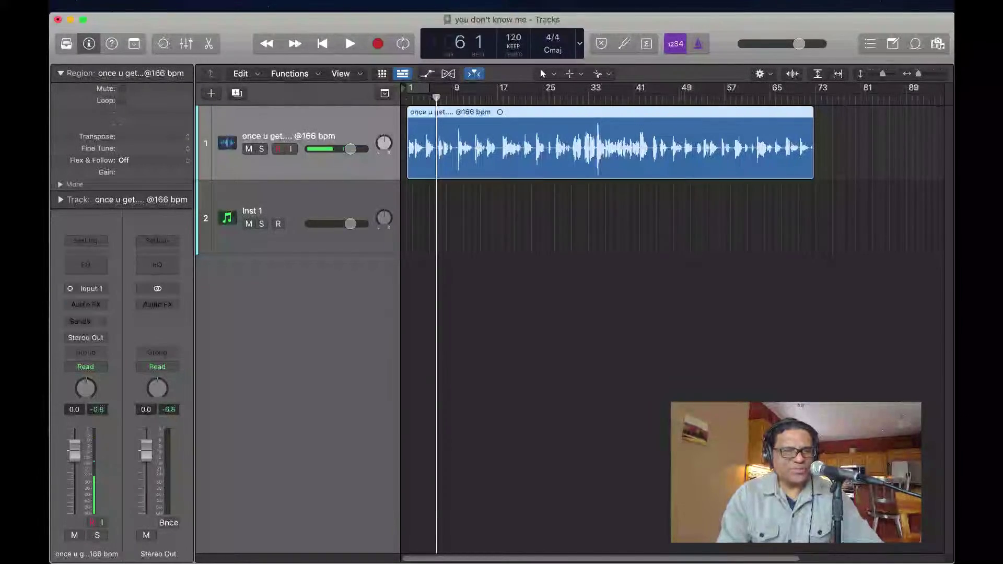
{"action": "double_click", "coordinate": [86, 265]}
{"action": "left_click_drag", "start_coordinate": [656, 174], "coordinate": [529, 109]}
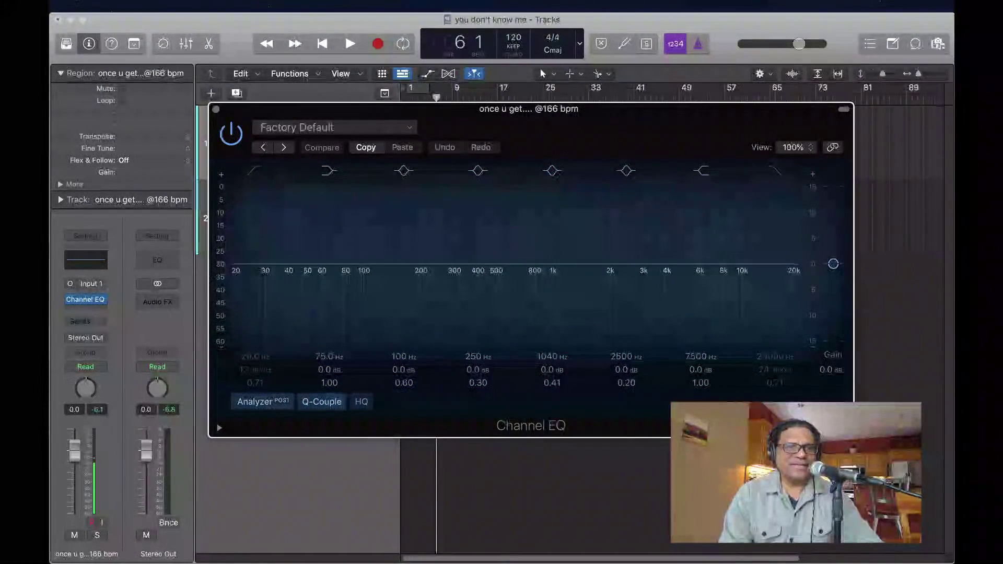
- Set the audio output device to Ecamm Live App Audio in the audio preferences
{"action": "left_click", "coordinate": [108, 7]}
{"action": "mouse_move", "coordinate": [116, 41]}
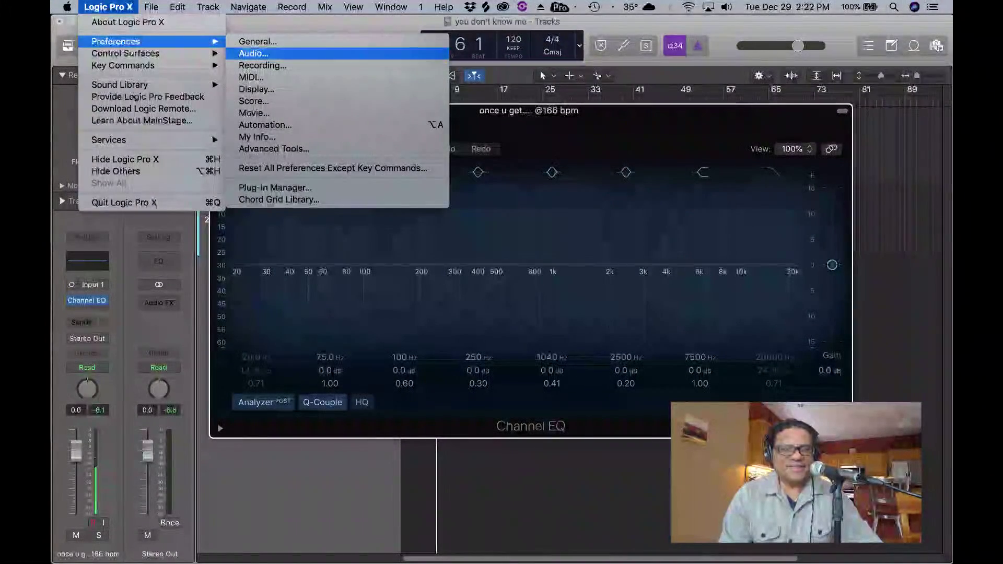
{"action": "left_click", "coordinate": [253, 54]}
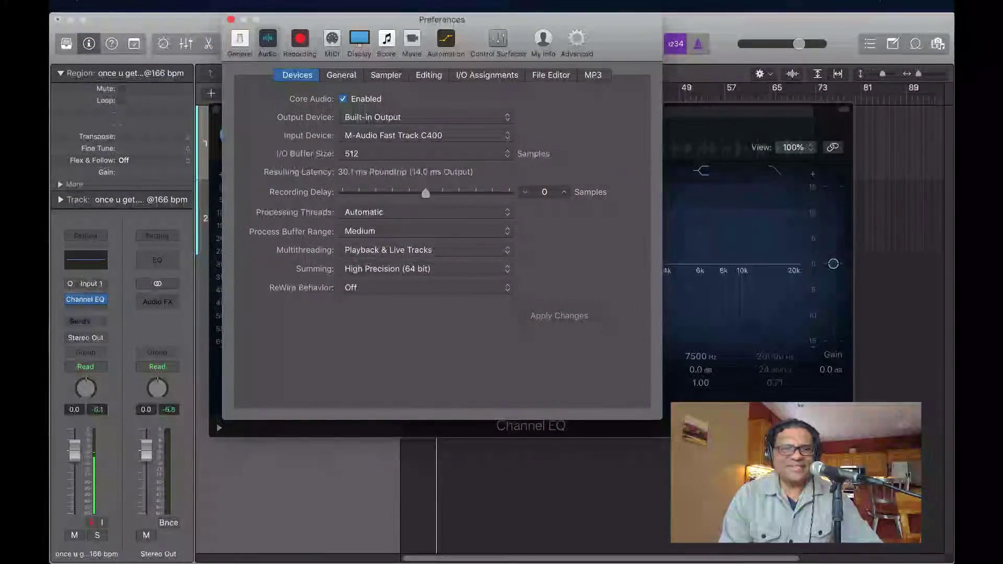
{"action": "left_click", "coordinate": [425, 117]}
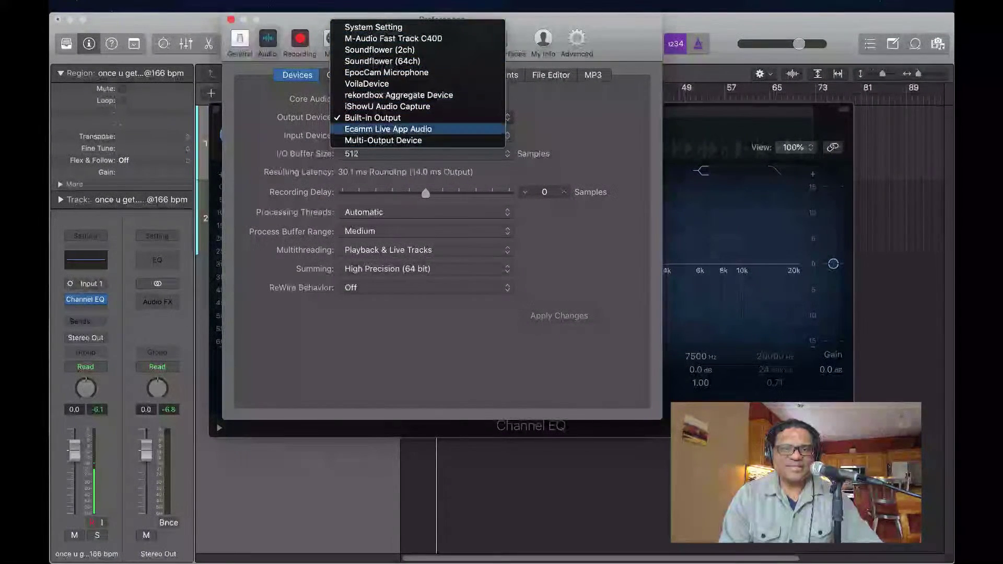
{"action": "left_click", "coordinate": [388, 129]}
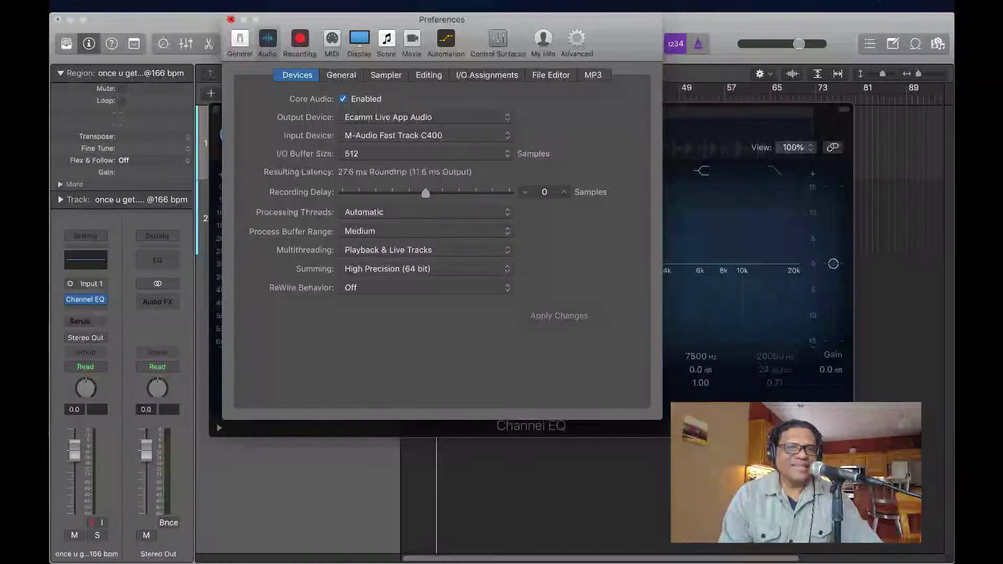
{"action": "key", "text": "super+w"}
- While the vocal plays, cut its lows with the EQ's low shelf at 129 Hz and -20.6 dB
{"action": "key", "text": "space"}
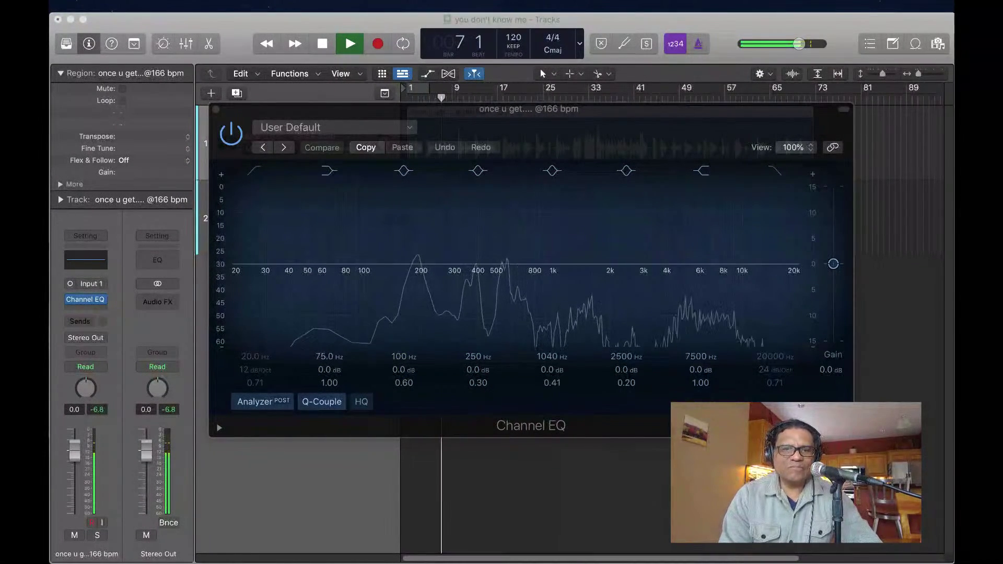
{"action": "left_click", "coordinate": [555, 263]}
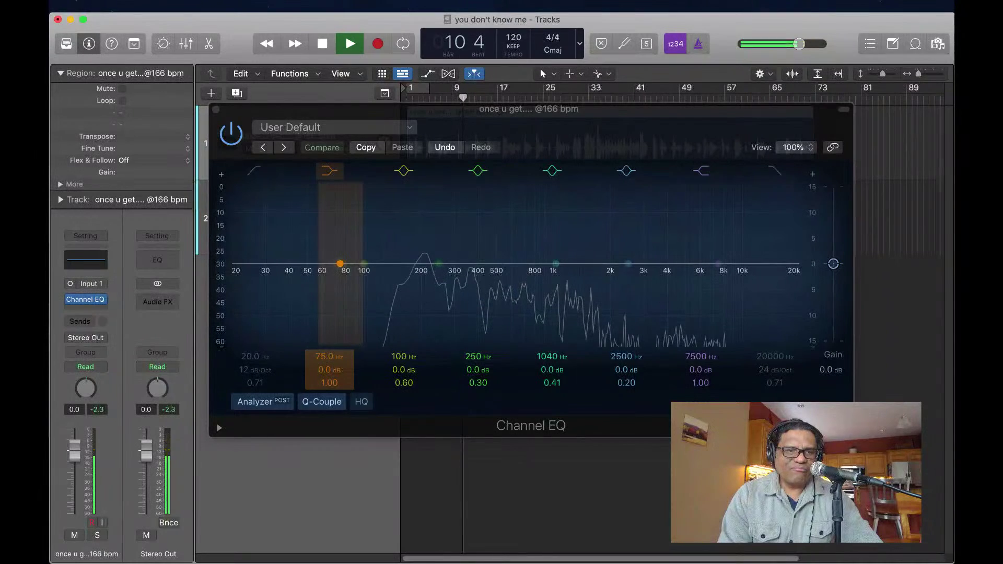
{"action": "left_click_drag", "start_coordinate": [340, 263], "coordinate": [386, 315]}
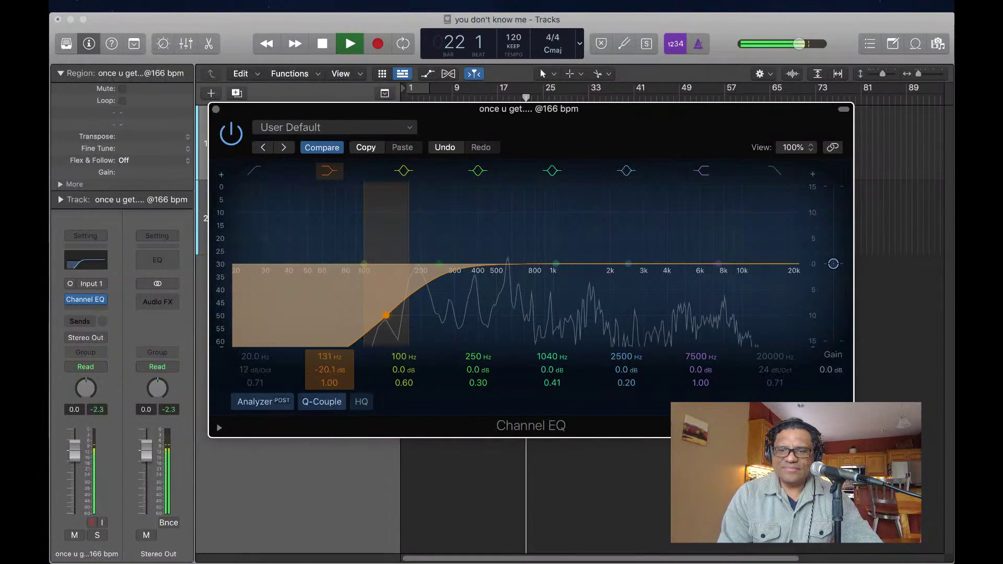
{"action": "mouse_move", "coordinate": [386, 316]}
{"action": "left_mouse_down"}
{"action": "mouse_move", "coordinate": [405, 316]}
{"action": "mouse_move", "coordinate": [387, 316]}
{"action": "left_mouse_up"}
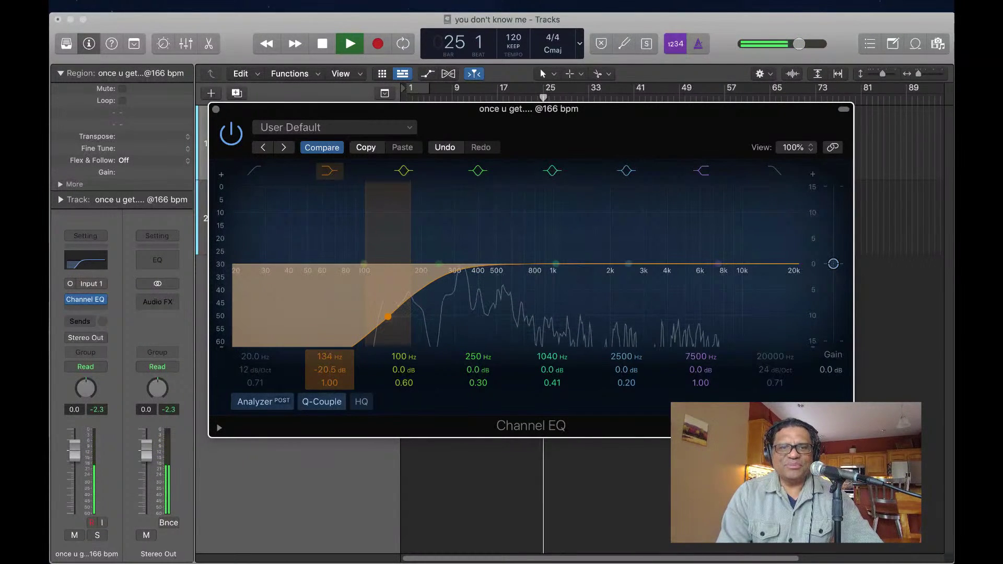
{"action": "left_click", "coordinate": [439, 263]}
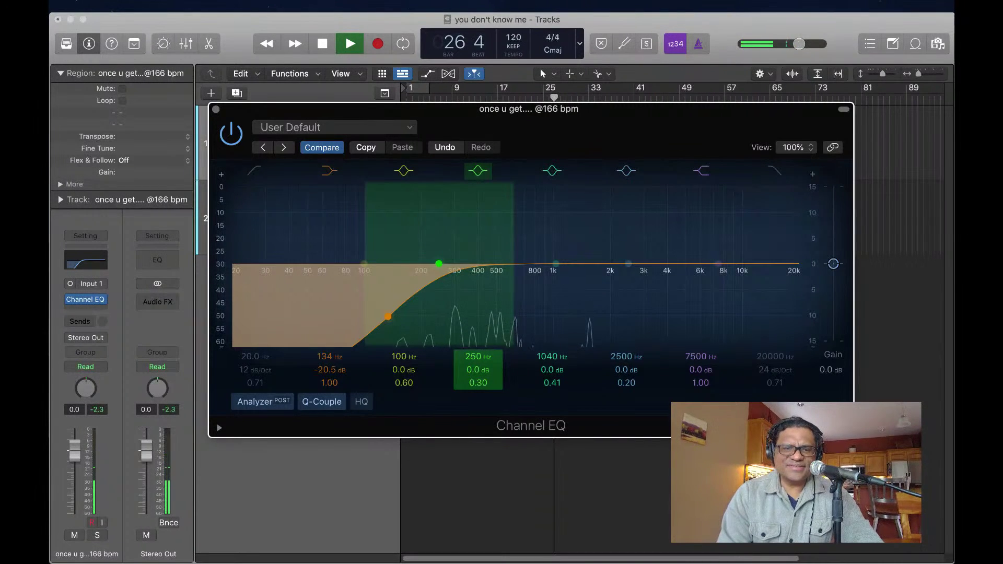
{"action": "left_click", "coordinate": [387, 316]}
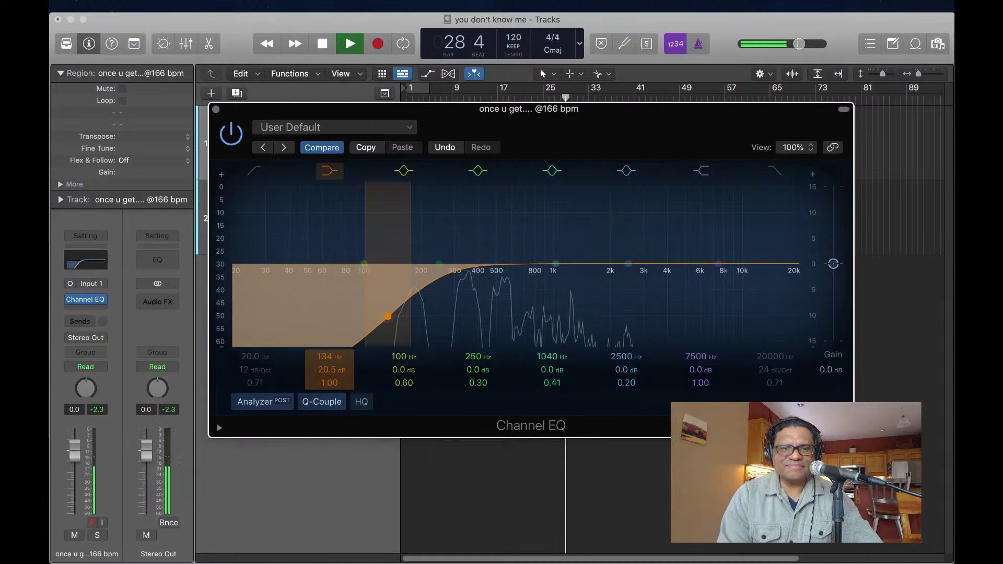
{"action": "mouse_move", "coordinate": [387, 316]}
{"action": "left_mouse_down"}
{"action": "mouse_move", "coordinate": [405, 317]}
{"action": "mouse_move", "coordinate": [384, 316]}
{"action": "left_mouse_up"}
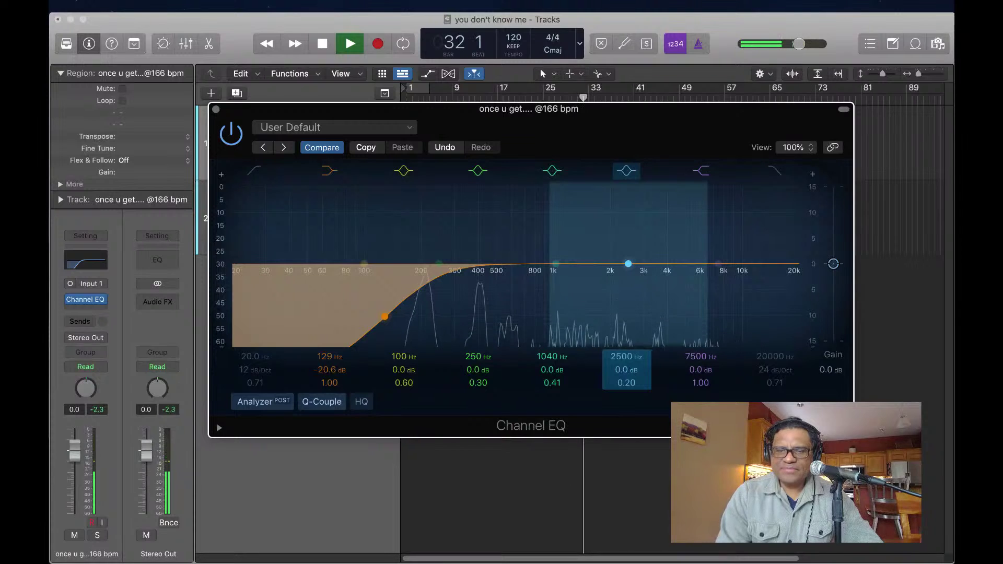
- Turn off the 2500 Hz EQ band and lower the 1040 Hz band to -1.9 dB with a Q of 0.39
{"action": "mouse_move", "coordinate": [556, 264]}
{"action": "left_mouse_down"}
{"action": "mouse_move", "coordinate": [556, 295]}
{"action": "mouse_move", "coordinate": [555, 264]}
{"action": "left_mouse_up"}
{"action": "left_click", "coordinate": [626, 170]}
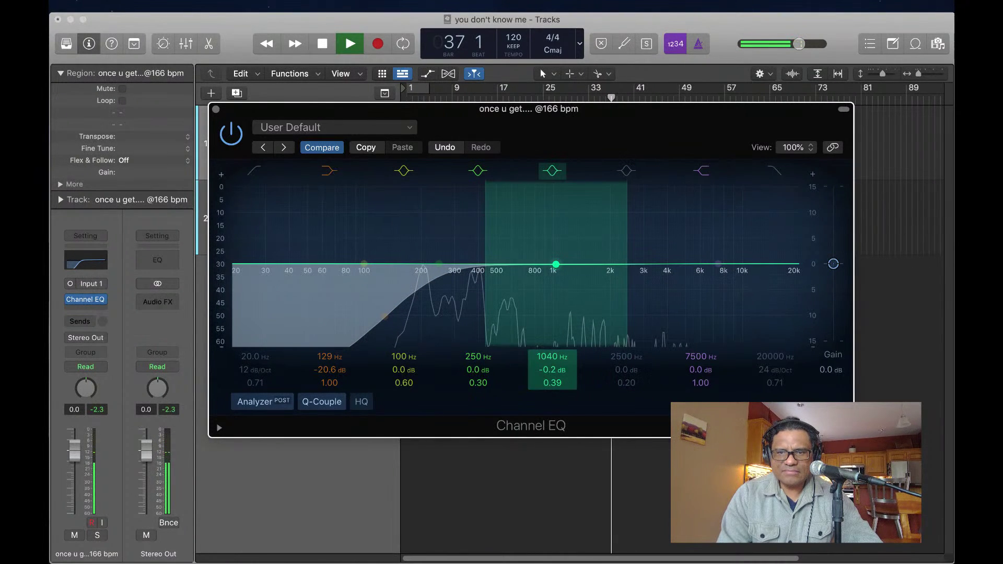
{"action": "left_click", "coordinate": [700, 171]}
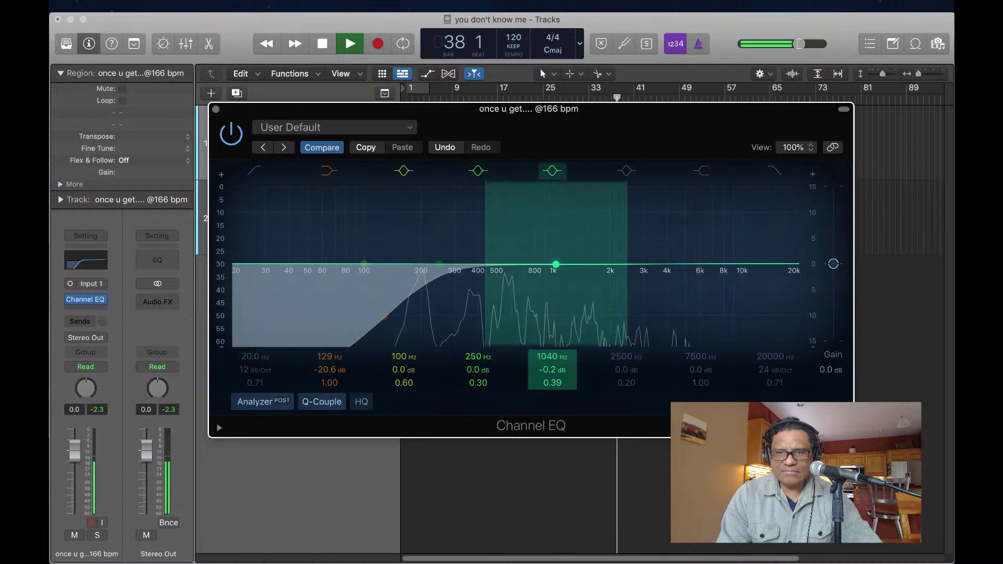
{"action": "left_click_drag", "start_coordinate": [556, 264], "coordinate": [556, 272]}
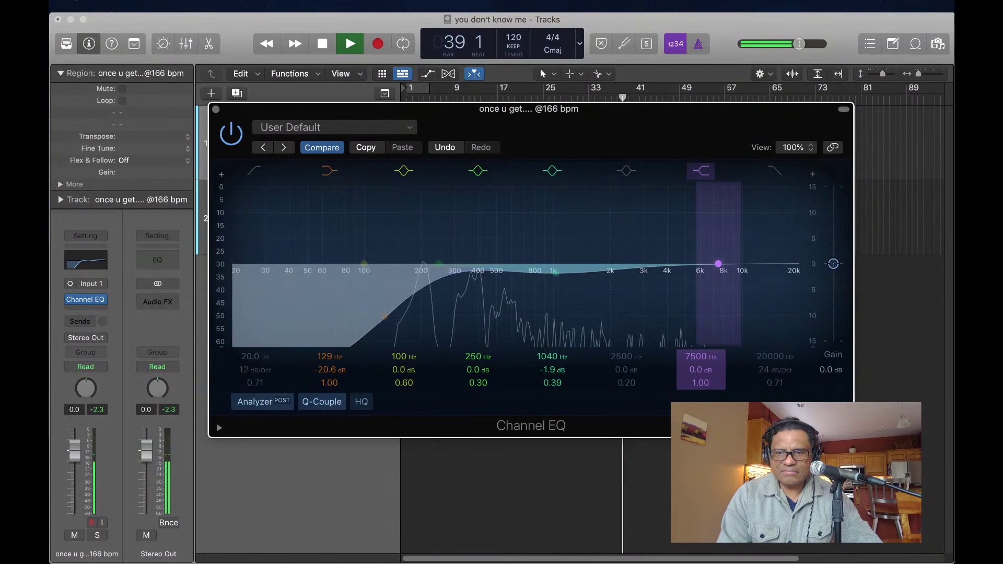
- Set the high shelf to 6500 Hz at +0.1 dB and the mid band to 730 Hz at -5.6 dB, and close the EQ
{"action": "left_click_drag", "start_coordinate": [718, 263], "coordinate": [655, 286]}
{"action": "left_click_drag", "start_coordinate": [660, 279], "coordinate": [707, 263]}
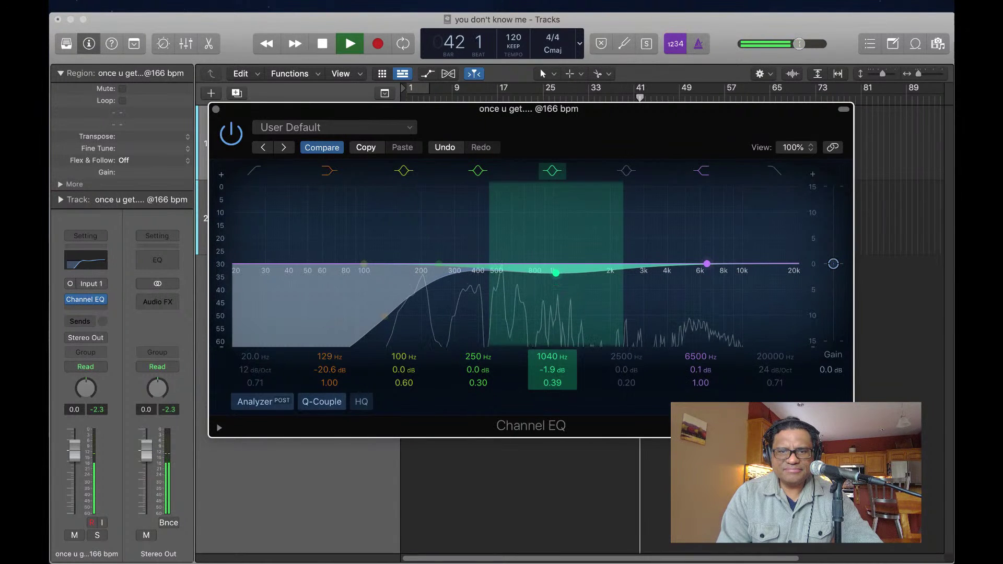
{"action": "left_click_drag", "start_coordinate": [556, 272], "coordinate": [527, 292]}
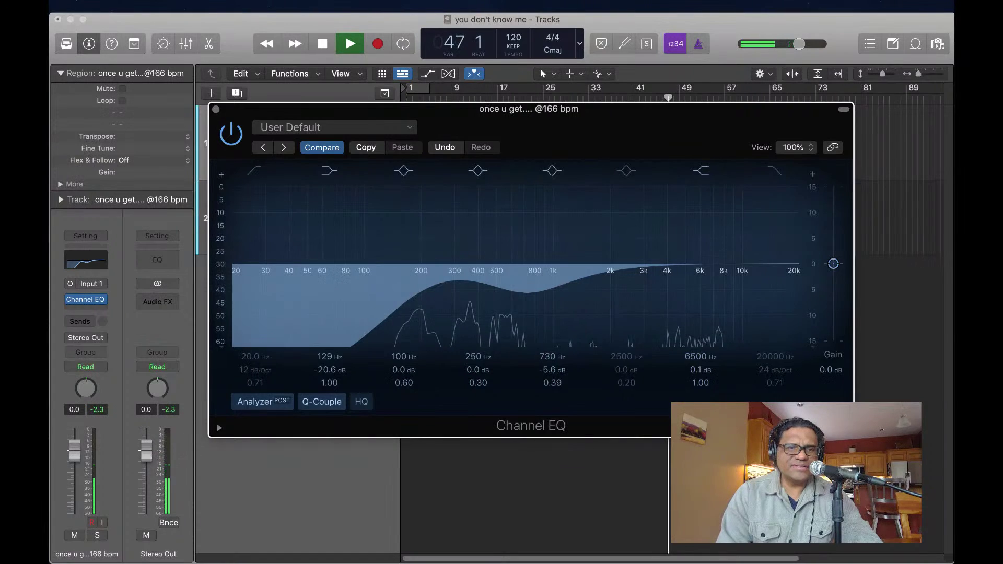
{"action": "key", "text": "super+w"}
{"action": "key", "text": "space"}
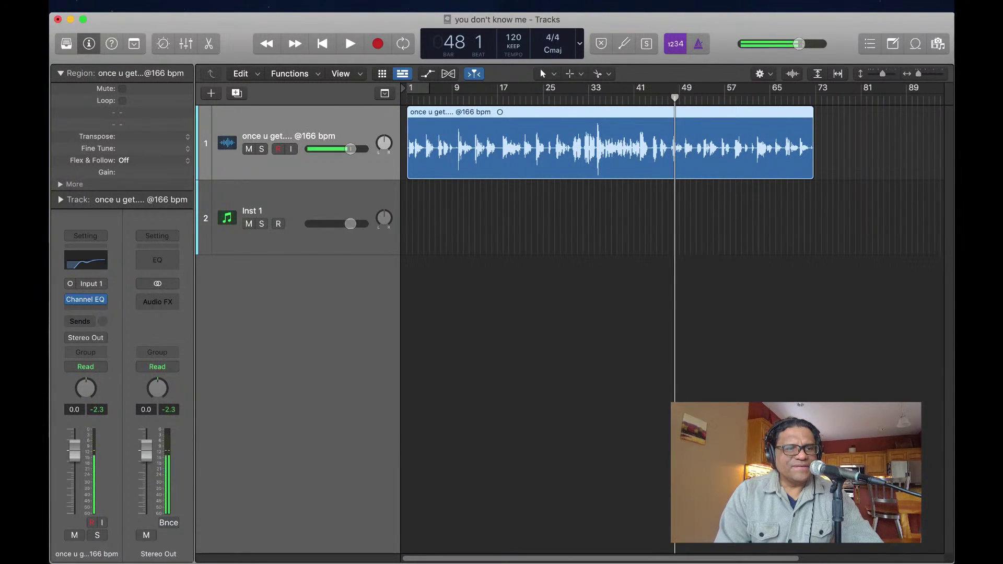
- Return the playhead to the beginning and insert a mono Space Designer reverb after the vocal track's Channel EQ
{"action": "key", "text": "Return"}
{"action": "key", "text": "space"}
{"action": "key", "text": "space"}
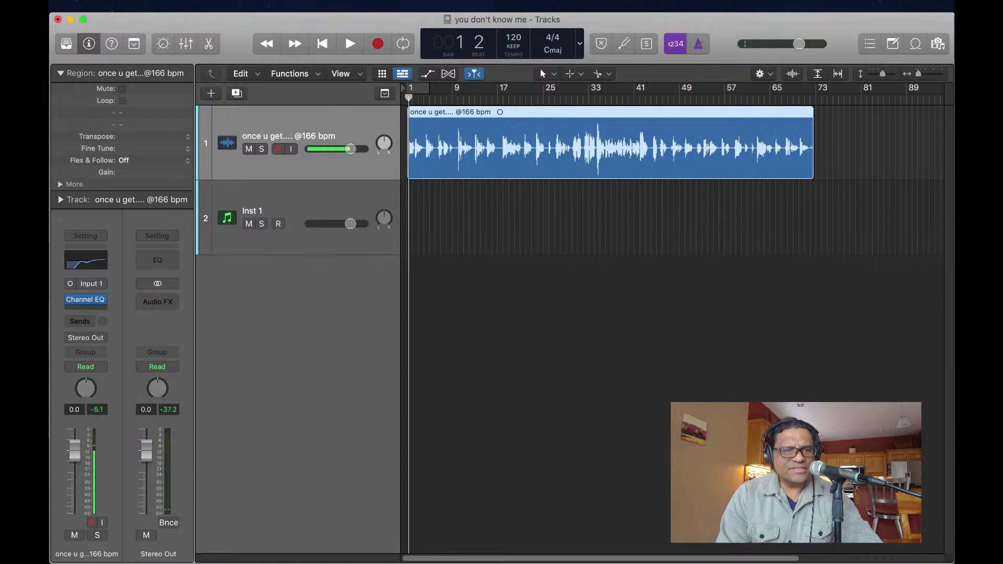
{"action": "left_click", "coordinate": [85, 307]}
{"action": "mouse_move", "coordinate": [109, 343]}
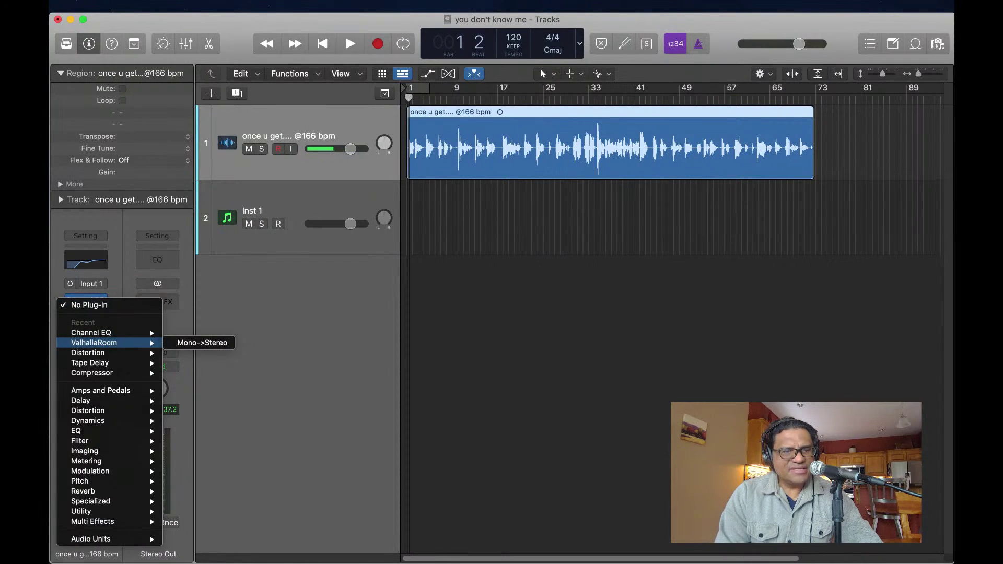
{"action": "mouse_move", "coordinate": [104, 491]}
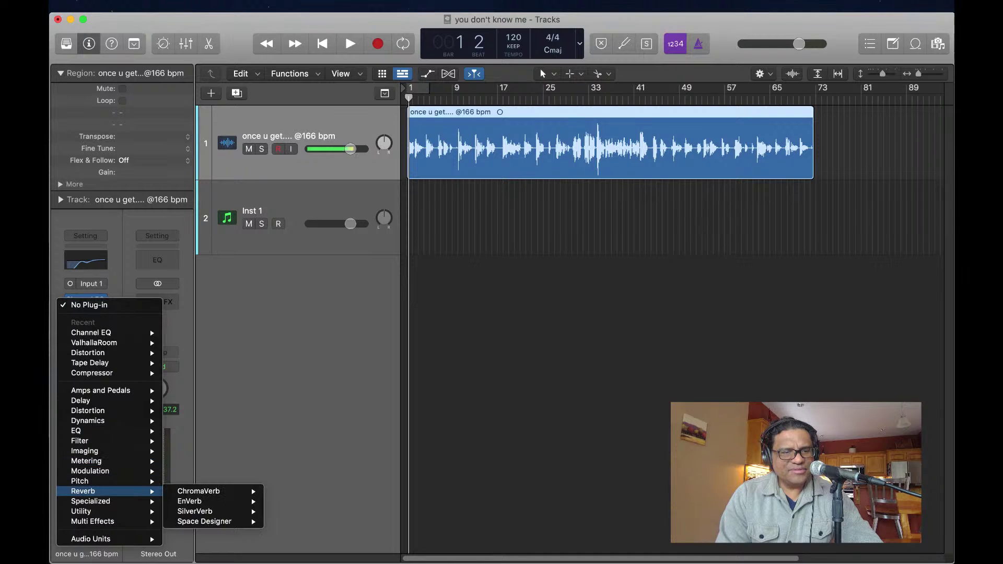
{"action": "mouse_move", "coordinate": [204, 521]}
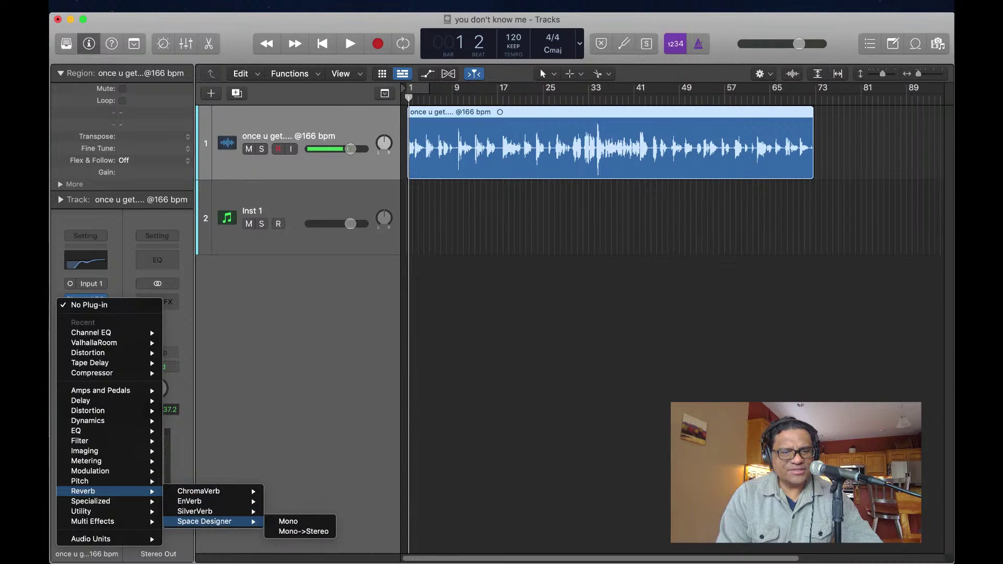
{"action": "left_click", "coordinate": [299, 521]}
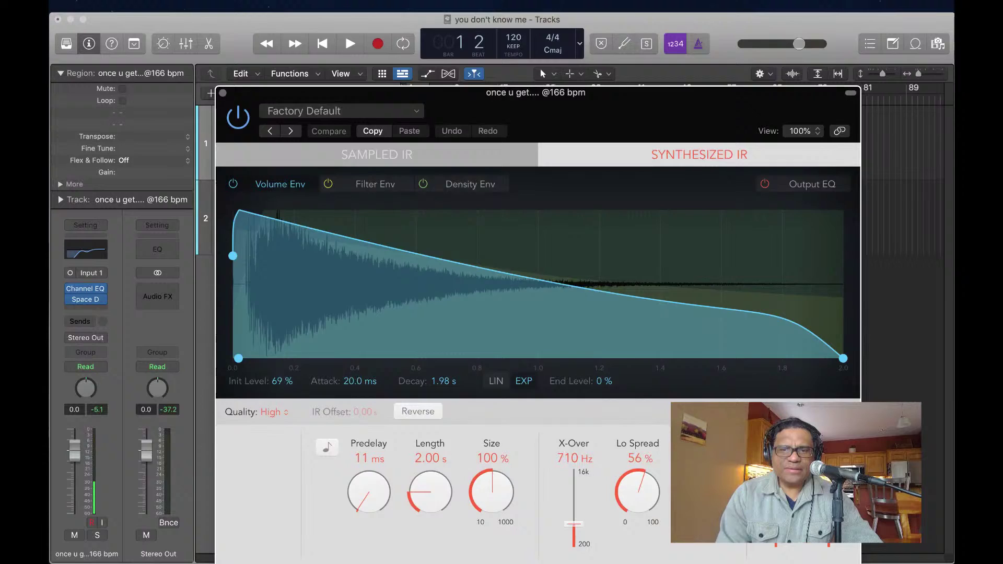
- Shape the Space Designer volume envelope into a steep early decay and set the wet level to -28.0 dB
{"action": "left_click_drag", "start_coordinate": [535, 93], "coordinate": [425, 26]}
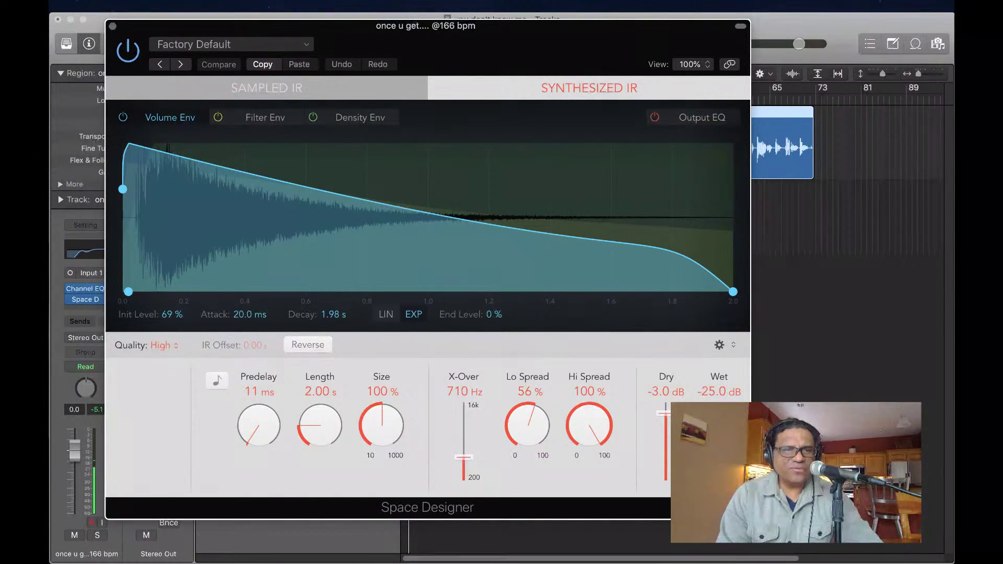
{"action": "left_click_drag", "start_coordinate": [428, 214], "coordinate": [428, 282]}
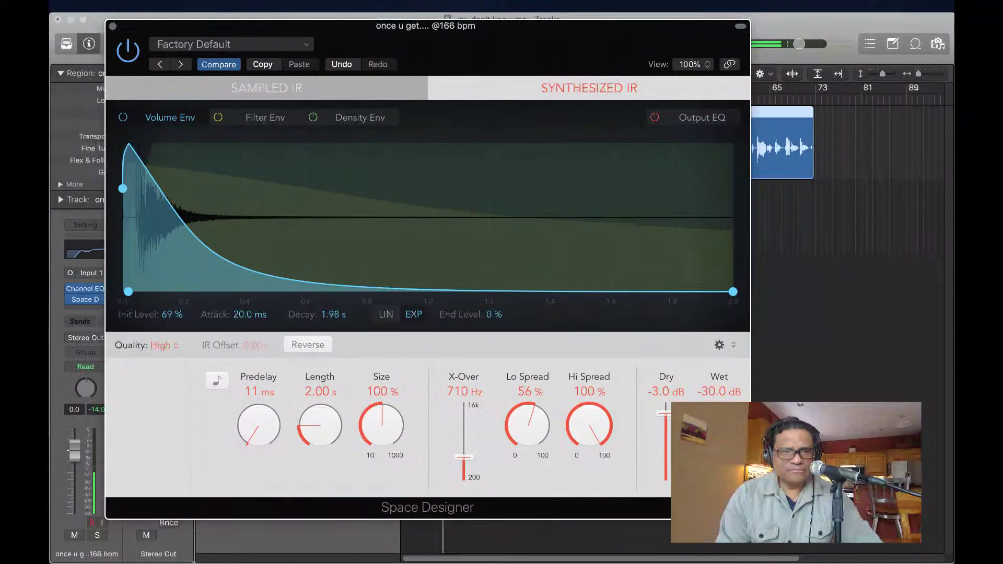
{"action": "left_click_drag", "start_coordinate": [718, 450], "coordinate": [719, 446]}
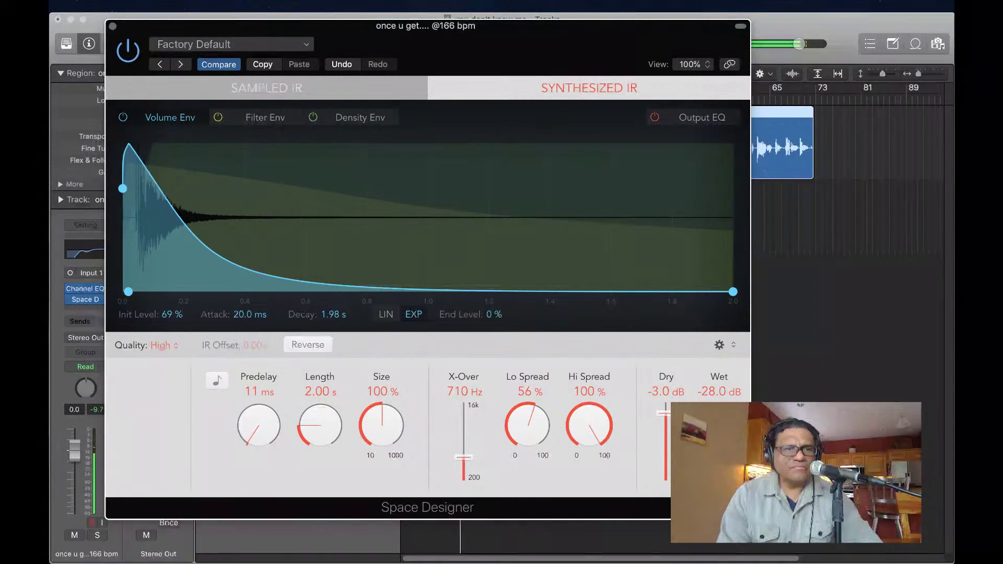
- Set the Space Designer predelay to 118 ms, close the reverb, and stop playback
{"action": "left_click", "coordinate": [230, 44]}
{"action": "key", "text": "Escape"}
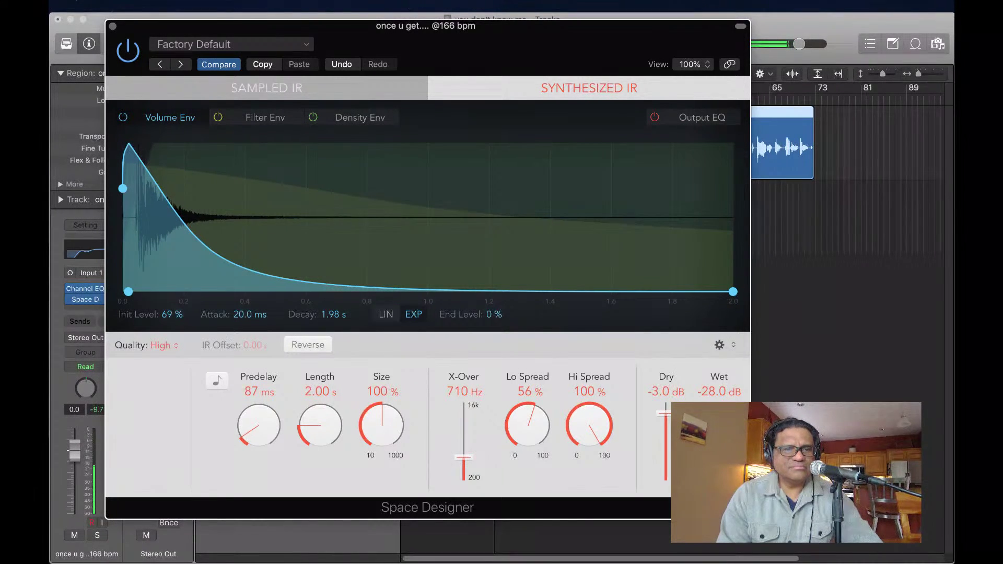
{"action": "left_click_drag", "start_coordinate": [259, 425], "coordinate": [258, 410]}
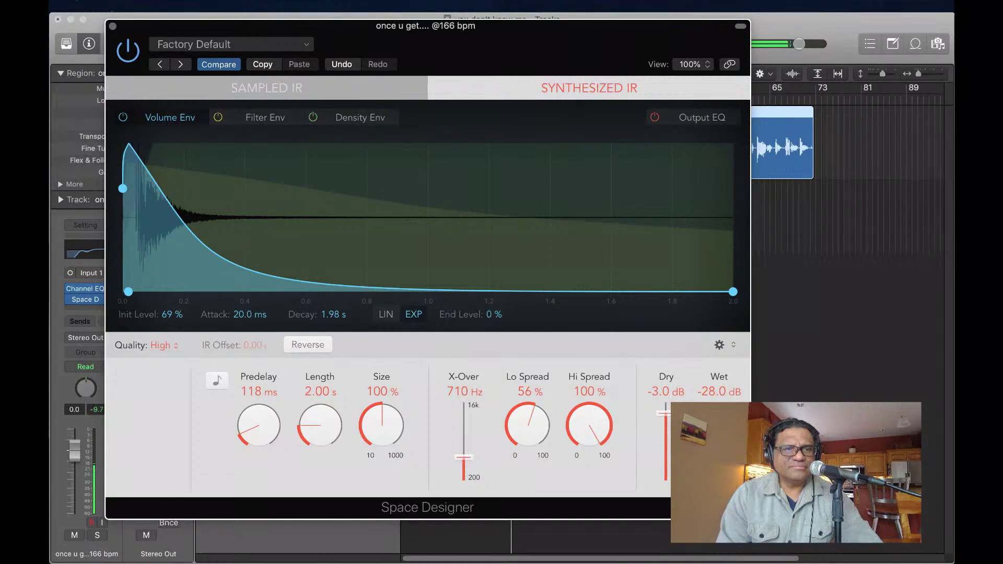
{"action": "key", "text": "super+w"}
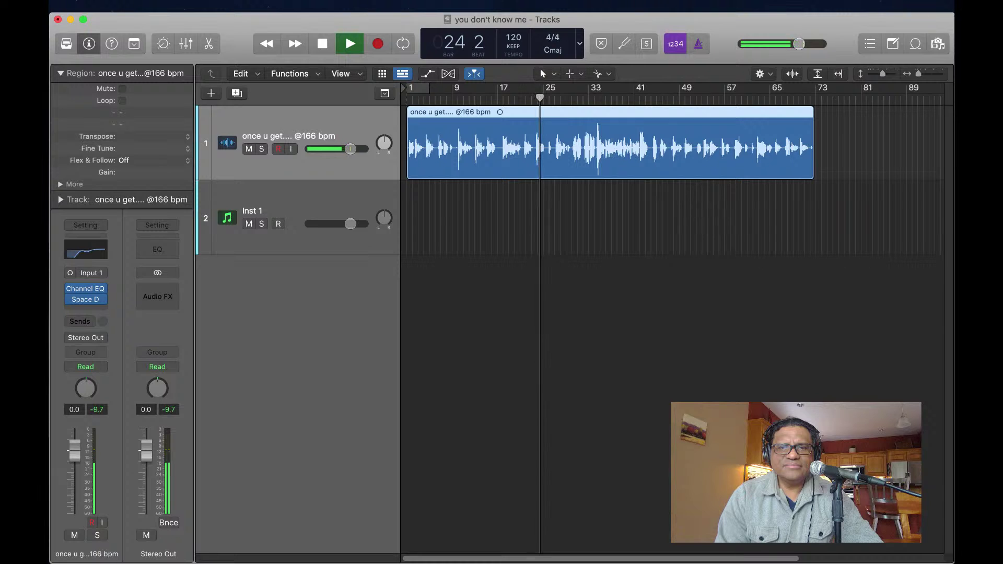
{"action": "key", "text": "space"}
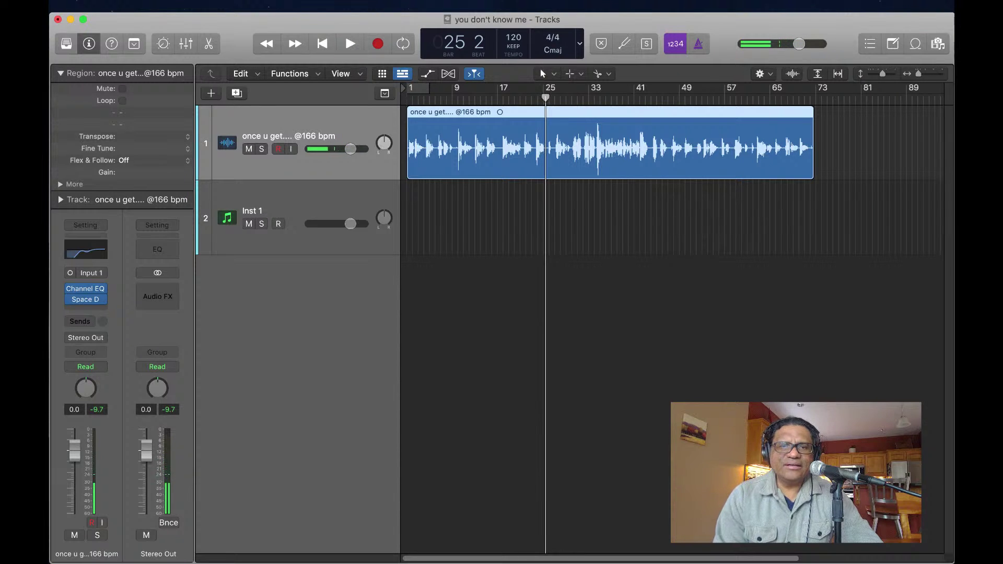
- Open the vocal region in the audio track editor, enlarge the editor, and show the waveform from bar 1
{"action": "key", "text": "e"}
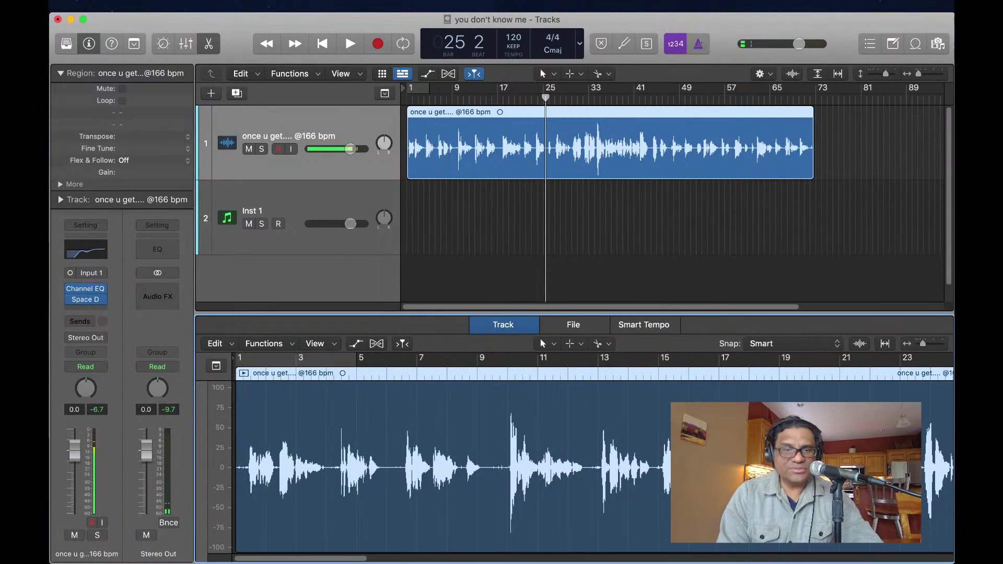
{"action": "left_click_drag", "start_coordinate": [574, 313], "coordinate": [575, 170]}
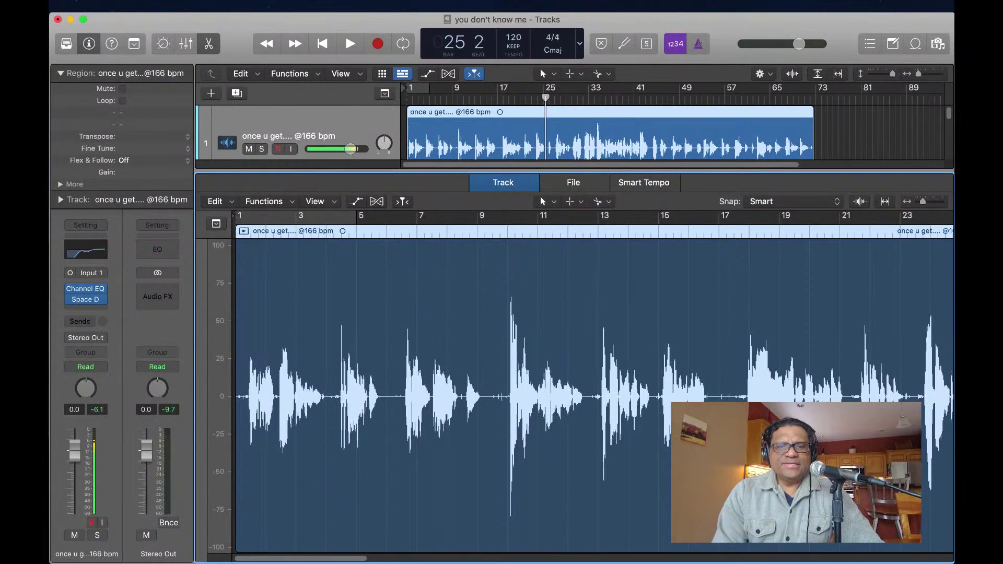
{"action": "scroll", "coordinate": [593, 395], "scroll_direction": "down", "scroll_amount": 3}
{"action": "key", "text": "super+Right"}
{"action": "key", "text": "super+Right"}
{"action": "key", "text": "super+Right"}
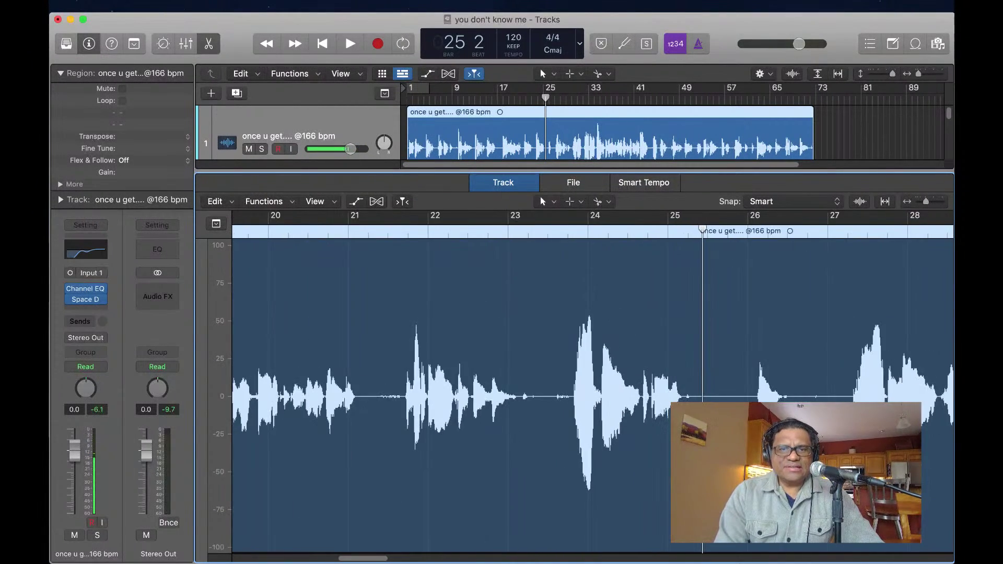
{"action": "scroll", "coordinate": [593, 387], "scroll_direction": "left", "scroll_amount": 10}
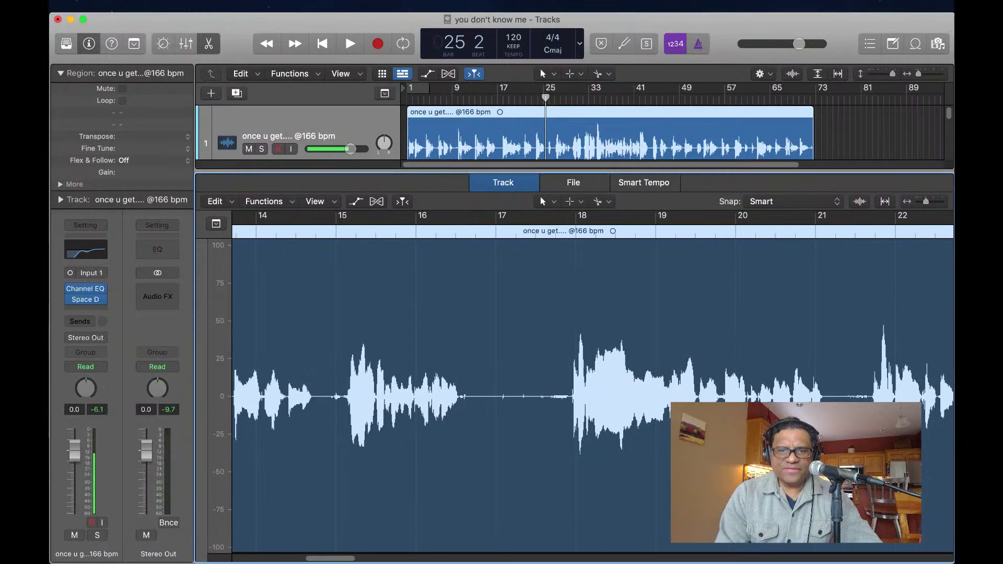
{"action": "scroll", "coordinate": [593, 387], "scroll_direction": "left", "scroll_amount": 6}
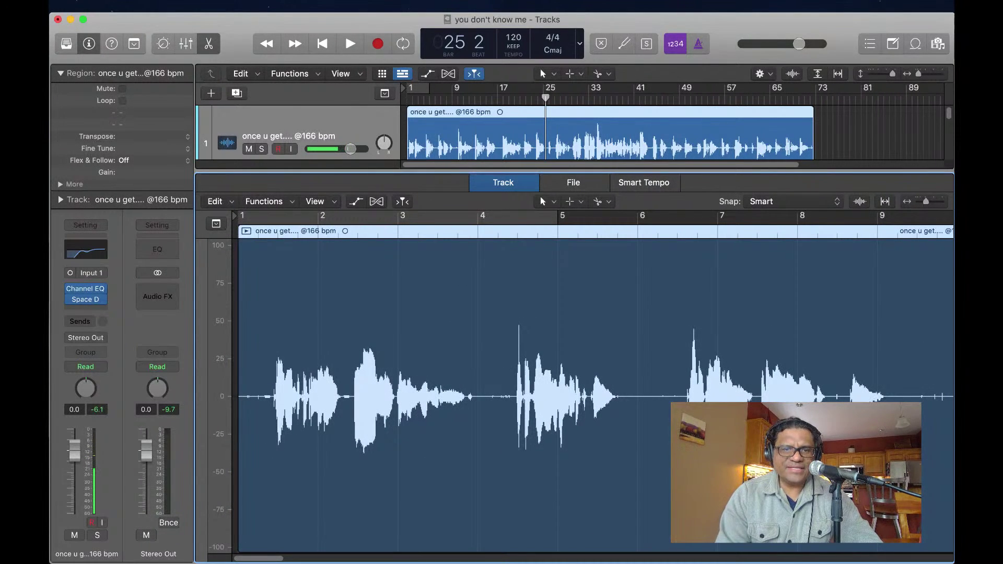
- Turn on Flex for the vocal track and set its flex mode to Flex Pitch
{"action": "key", "text": "super+f"}
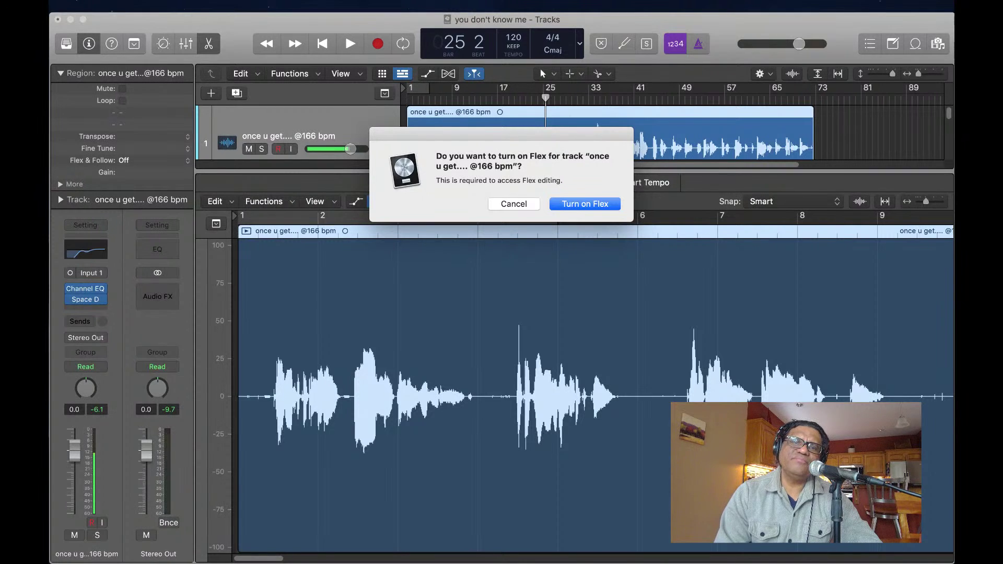
{"action": "key", "text": "Return"}
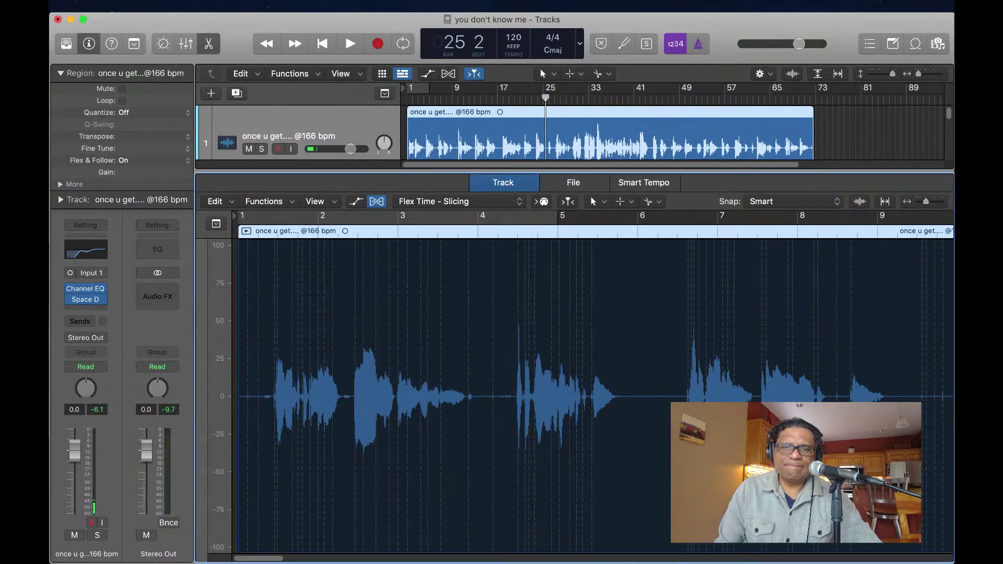
{"action": "key", "text": "super+Right"}
{"action": "key", "text": "super+Right"}
{"action": "key", "text": "super+Right"}
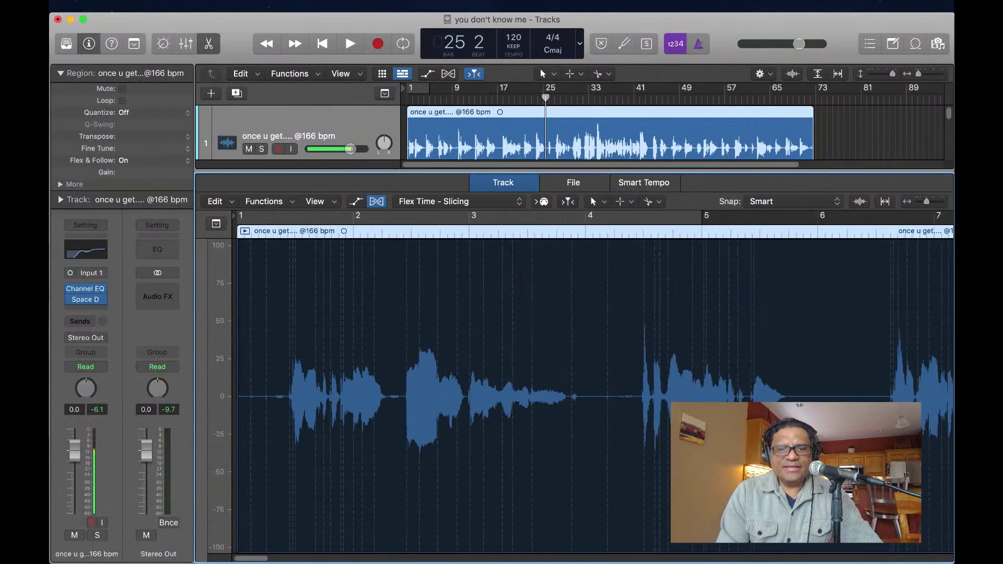
{"action": "key", "text": "super+Right"}
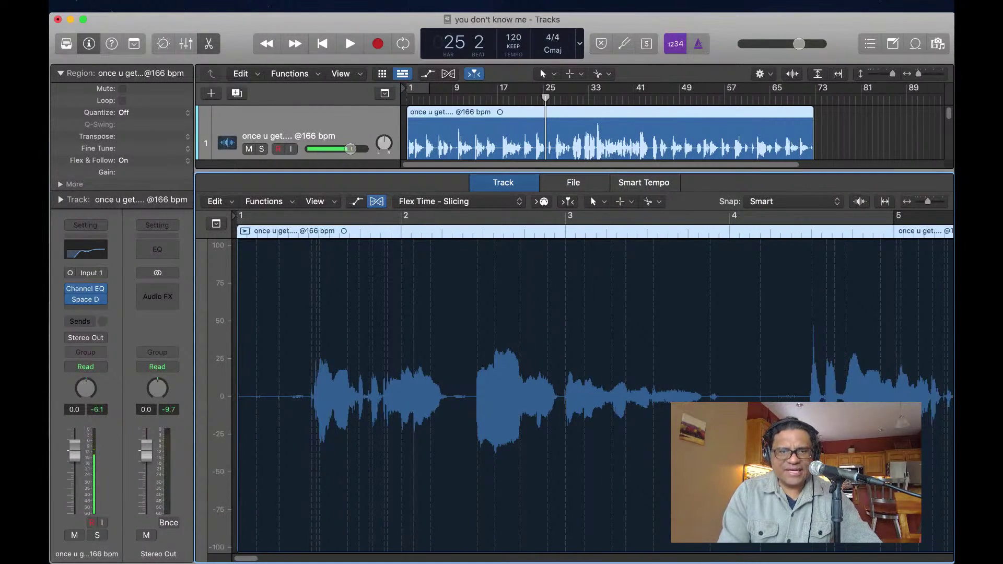
{"action": "key", "text": "super+Right"}
{"action": "left_click", "coordinate": [457, 201]}
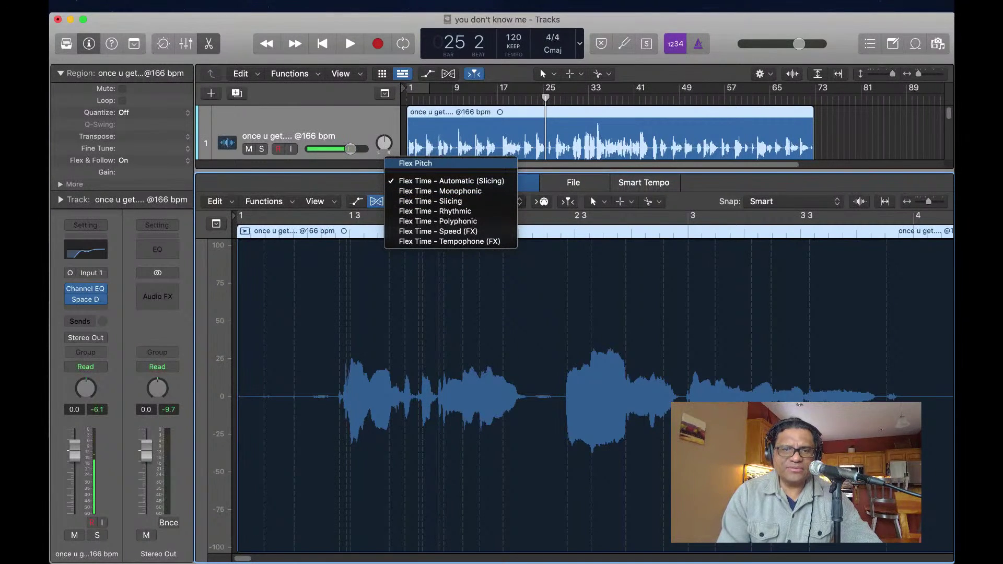
{"action": "key", "text": "Return"}
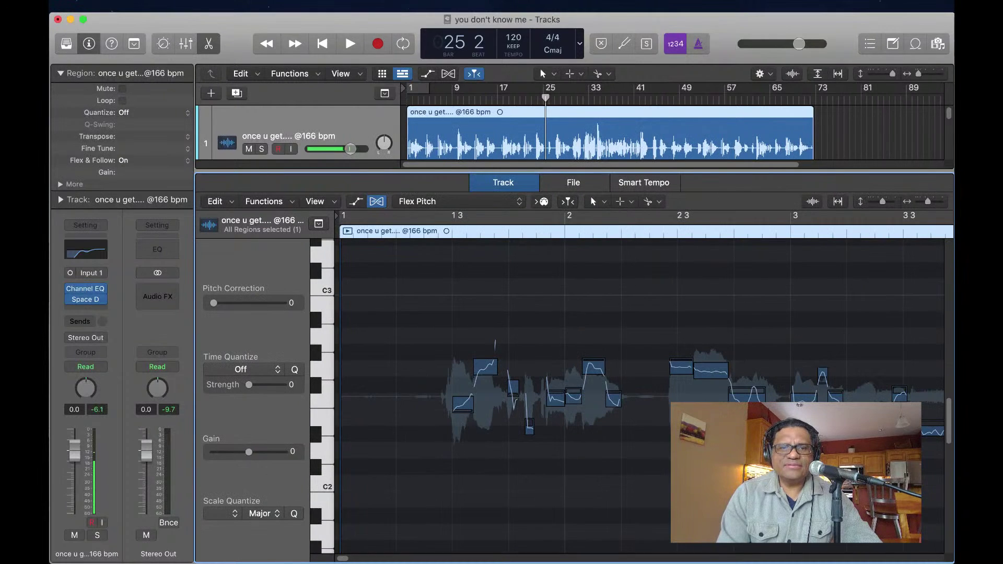
- Play the opening vocal phrase from bar 1 in the Flex Pitch editor
{"action": "scroll", "coordinate": [448, 403], "scroll_direction": "right", "scroll_amount": 2}
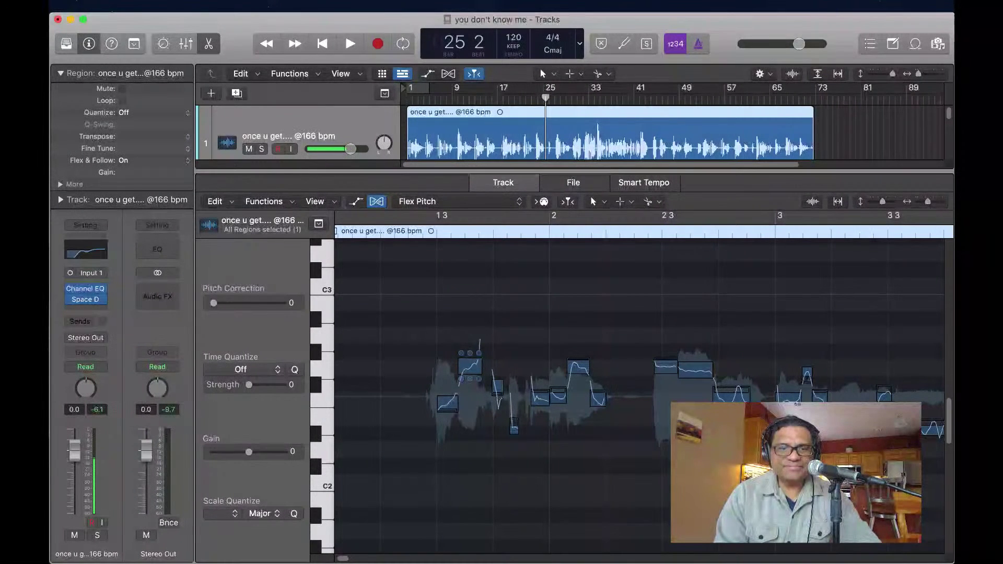
{"action": "left_click", "coordinate": [394, 219]}
{"action": "key", "text": "space"}
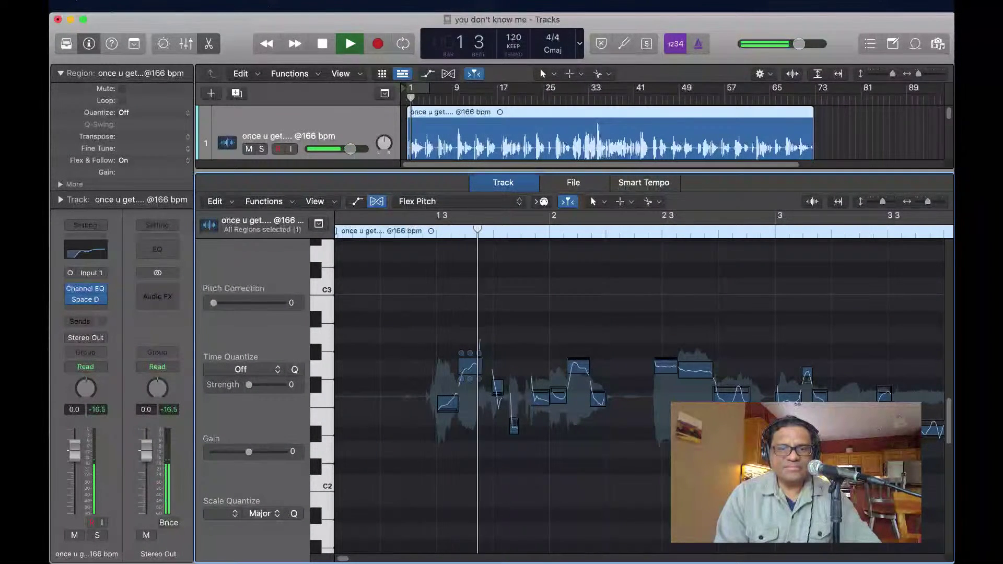
{"action": "key", "text": "space"}
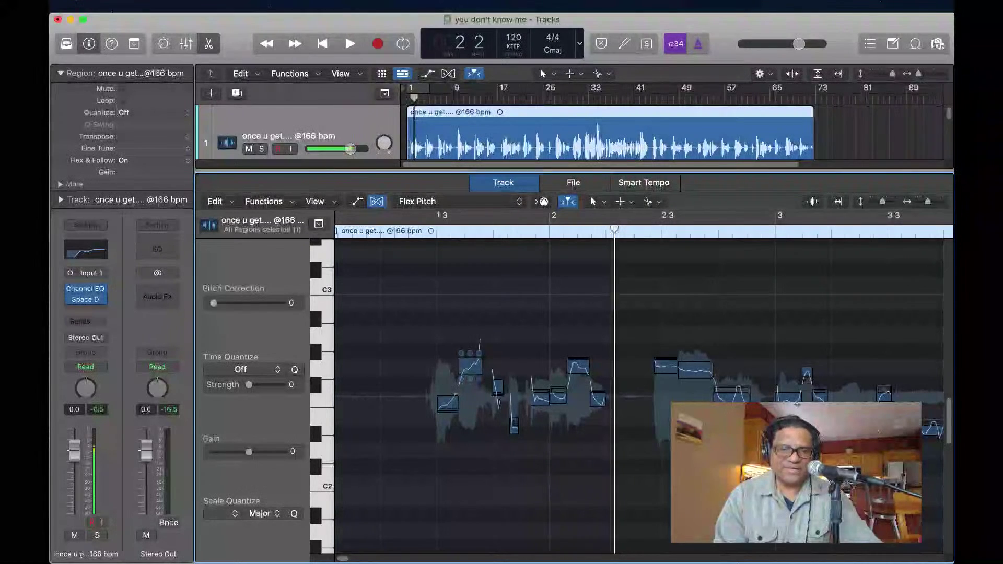
- Adjust the pitch of the raised note just after 1 3 and play the vocal from bar 1 into bar 5
{"action": "left_click", "coordinate": [470, 366]}
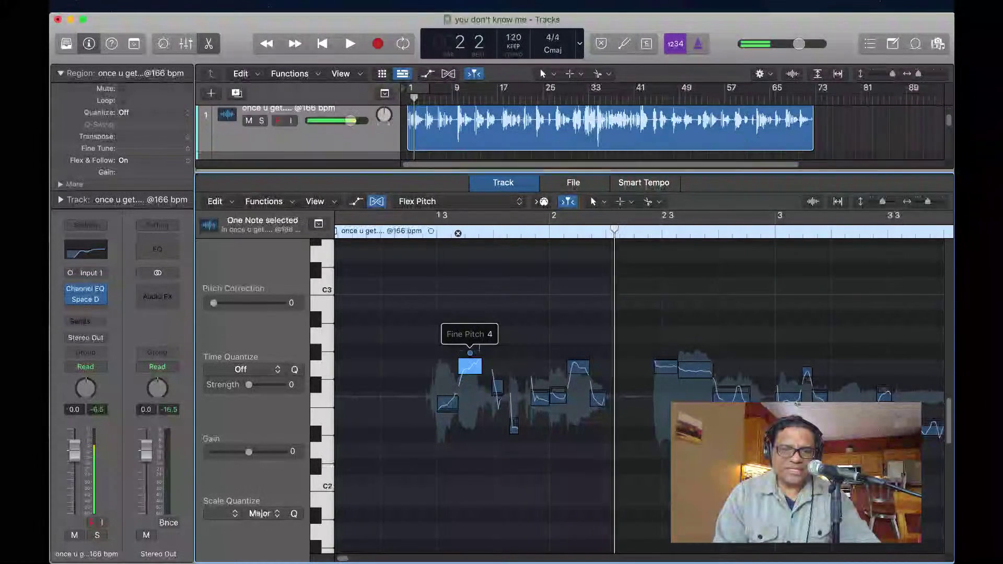
{"action": "left_click_drag", "start_coordinate": [470, 355], "coordinate": [470, 386]}
{"action": "left_click", "coordinate": [380, 228]}
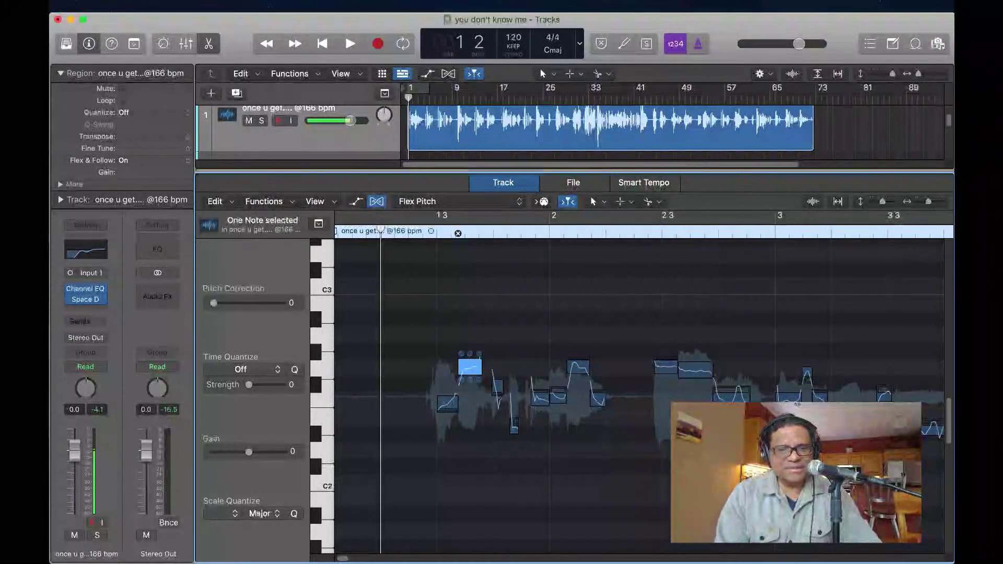
{"action": "key", "text": "space"}
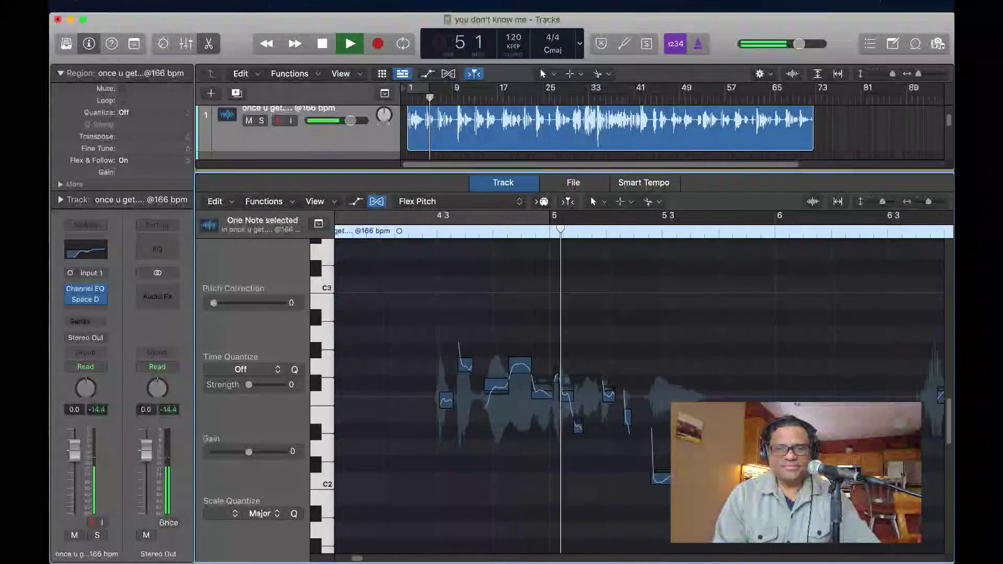
{"action": "key", "text": "space"}
- Try fine pitch 0 and reduced vibrato on the low note near C2 at 5 3, and play the passage
{"action": "mouse_move", "coordinate": [562, 463]}
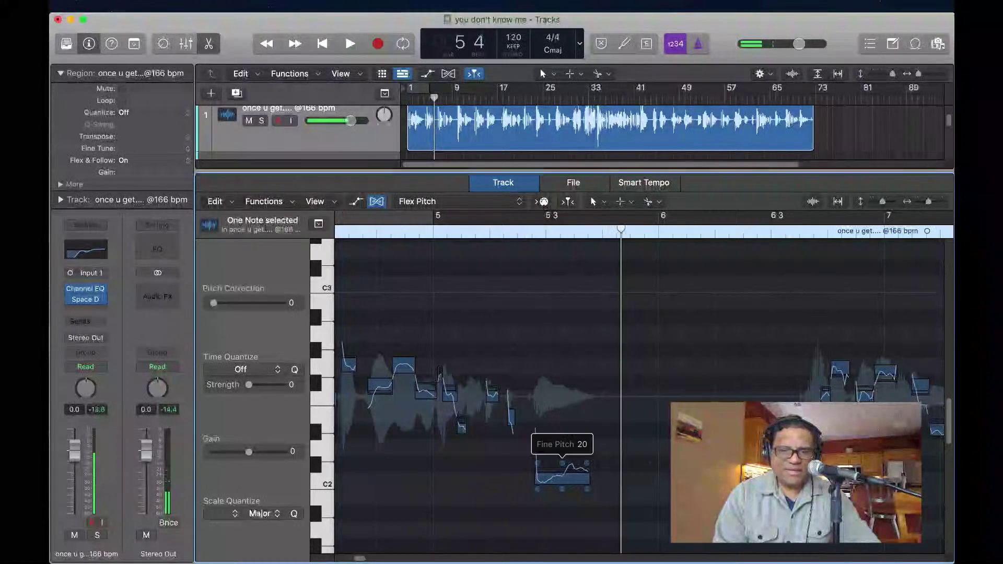
{"action": "left_click_drag", "start_coordinate": [562, 463], "coordinate": [562, 466]}
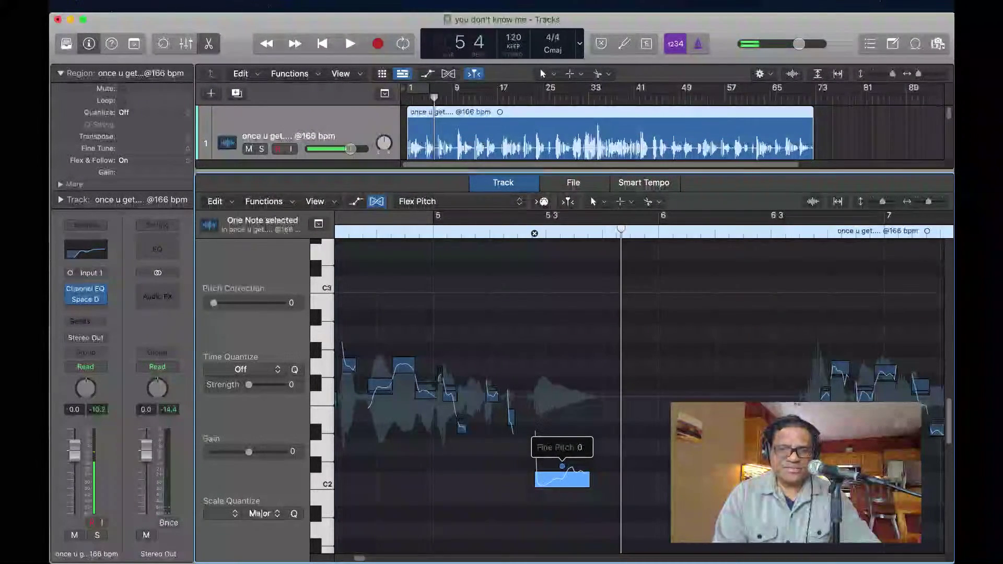
{"action": "scroll", "coordinate": [562, 466], "scroll_direction": "down", "scroll_amount": 3}
{"action": "mouse_move", "coordinate": [562, 416]}
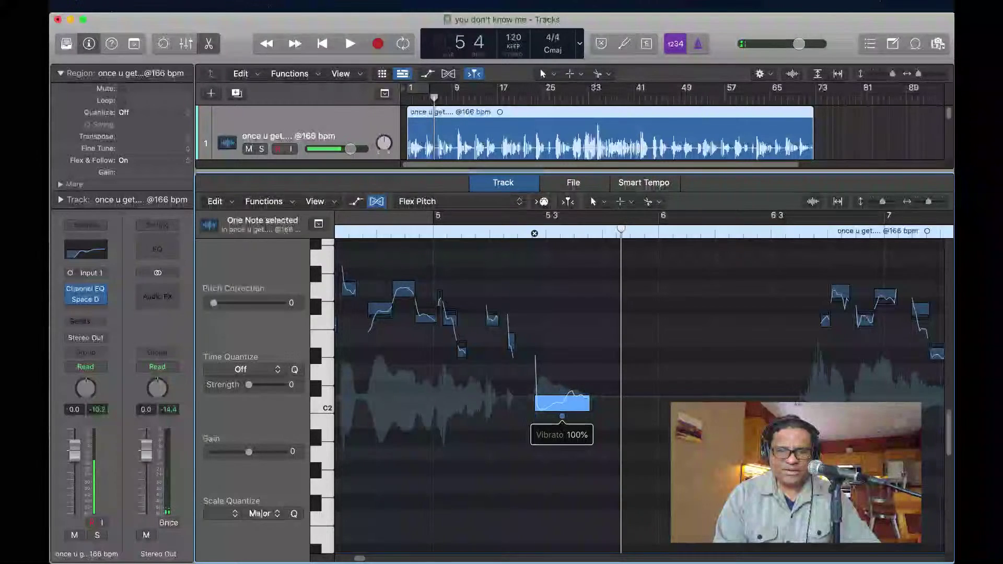
{"action": "left_click_drag", "start_coordinate": [562, 416], "coordinate": [562, 416]}
{"action": "key", "text": "space"}
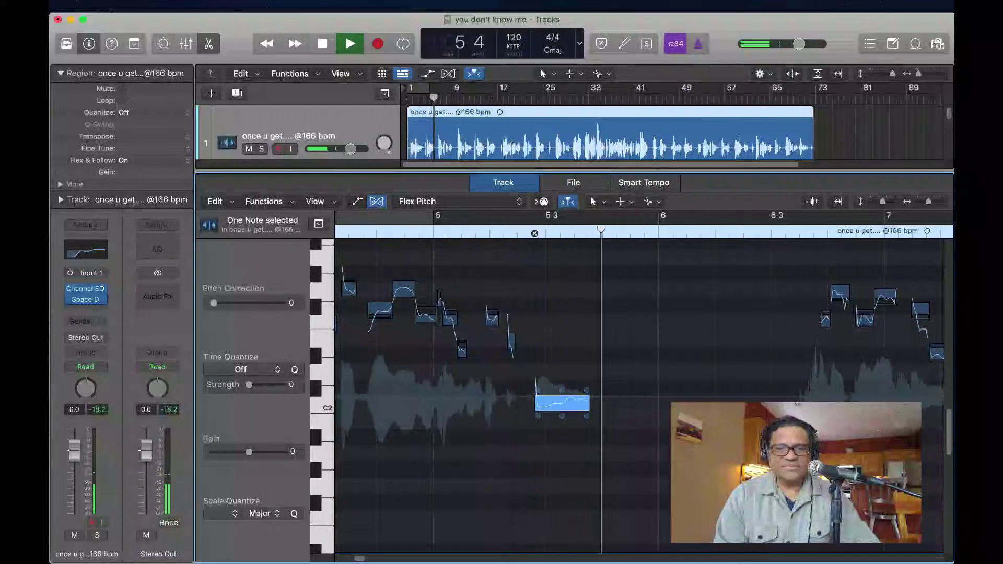
{"action": "key", "text": "space"}
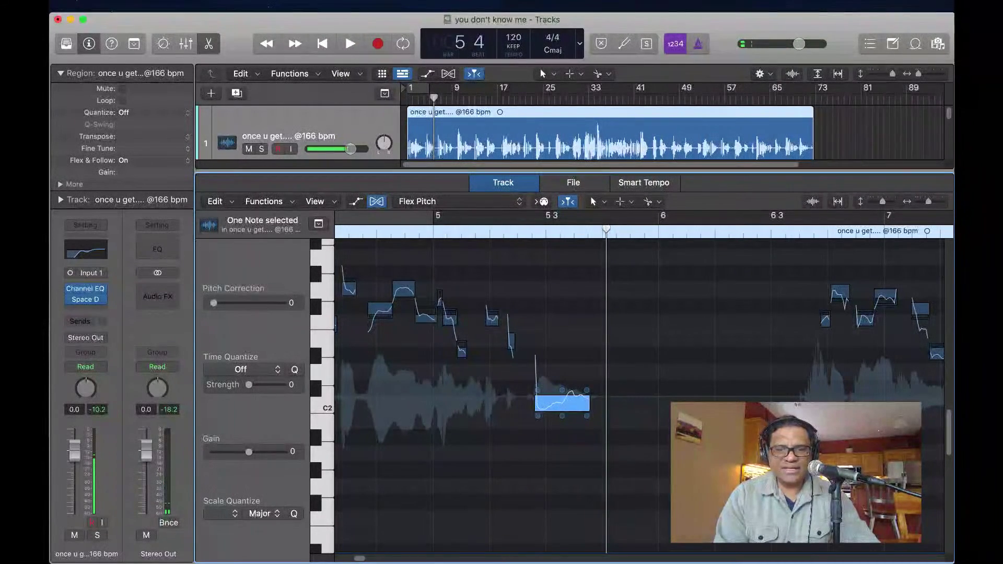
- Replay the low note at 5 3 and undo its fine pitch change
{"action": "key", "text": "space"}
{"action": "key", "text": "space"}
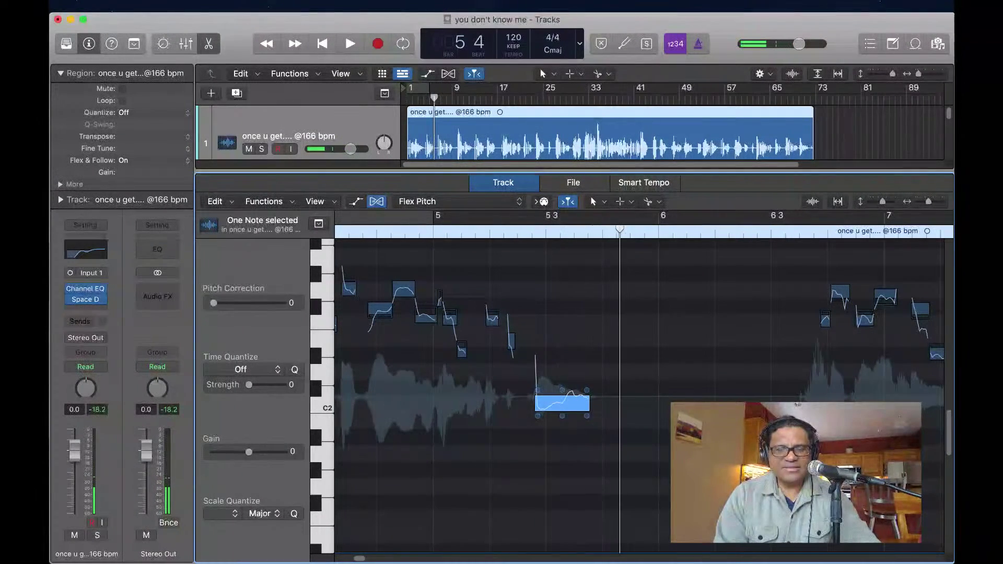
{"action": "key", "text": "super+z"}
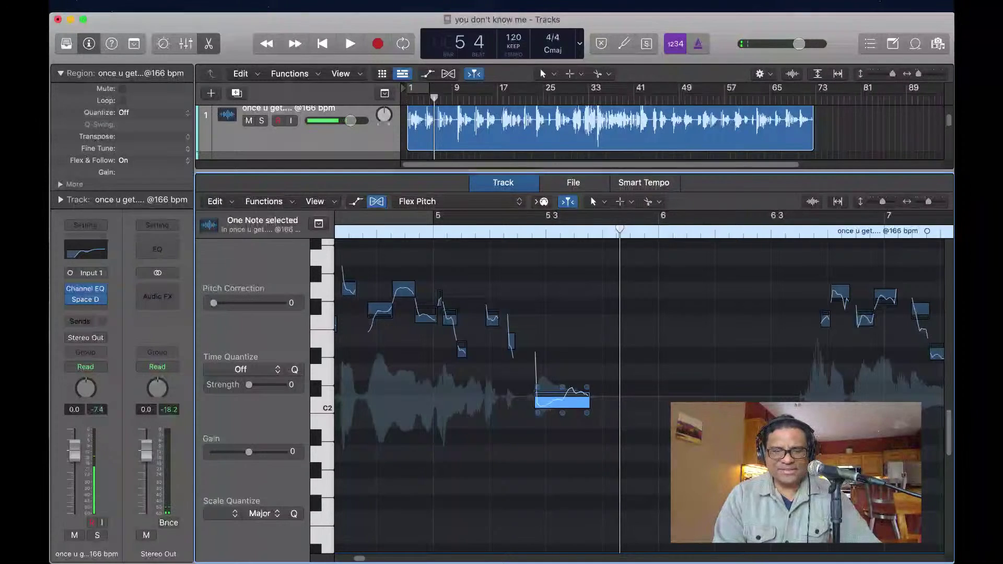
{"action": "scroll", "coordinate": [573, 131], "scroll_direction": "up", "scroll_amount": 1}
{"action": "scroll", "coordinate": [637, 392], "scroll_direction": "down", "scroll_amount": 5}
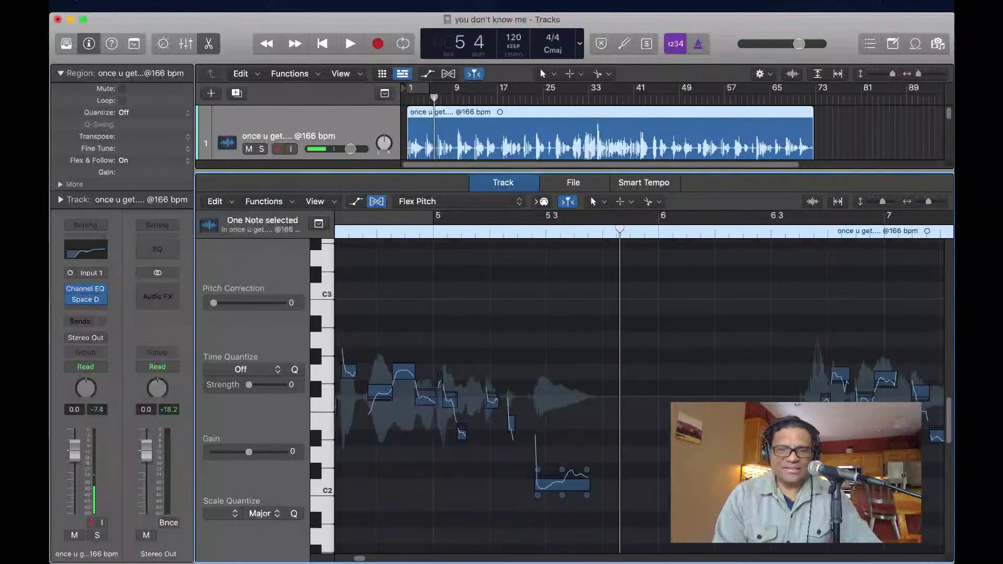
- Play the phrase from bar 5 and reduce the vibrato of the low note near C2 to flatten its pitch curve
{"action": "key", "text": "space"}
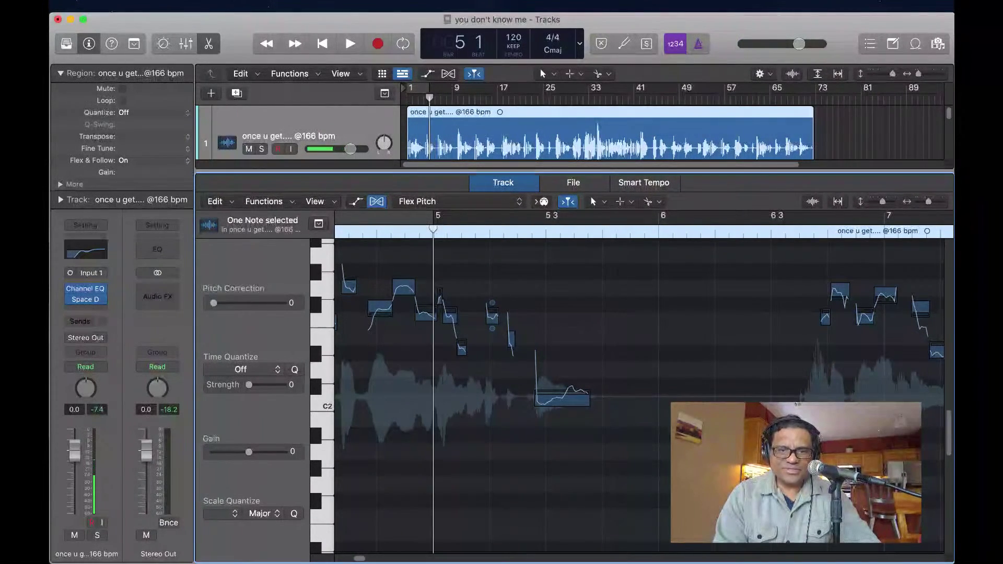
{"action": "key", "text": "space"}
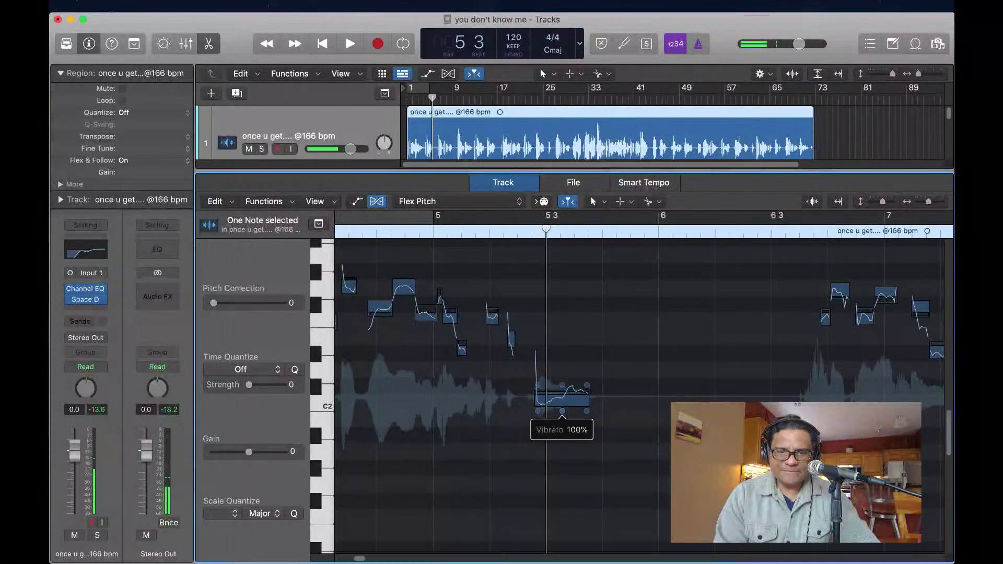
{"action": "left_click_drag", "start_coordinate": [562, 411], "coordinate": [562, 417]}
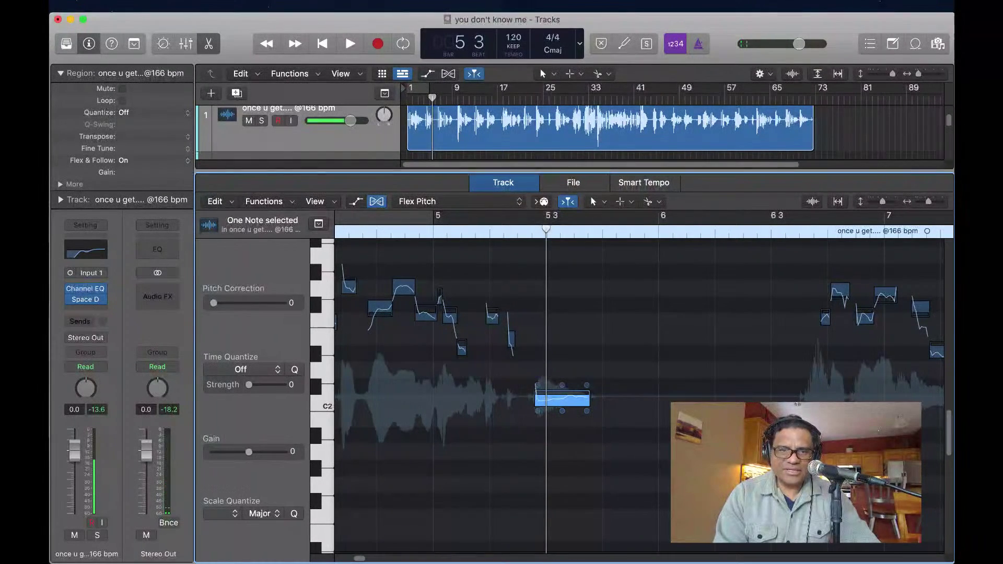
- Try raising the low note at 5 3 to the level of the phrase's highest notes and play the passage
{"action": "key", "text": "space"}
{"action": "key", "text": "space"}
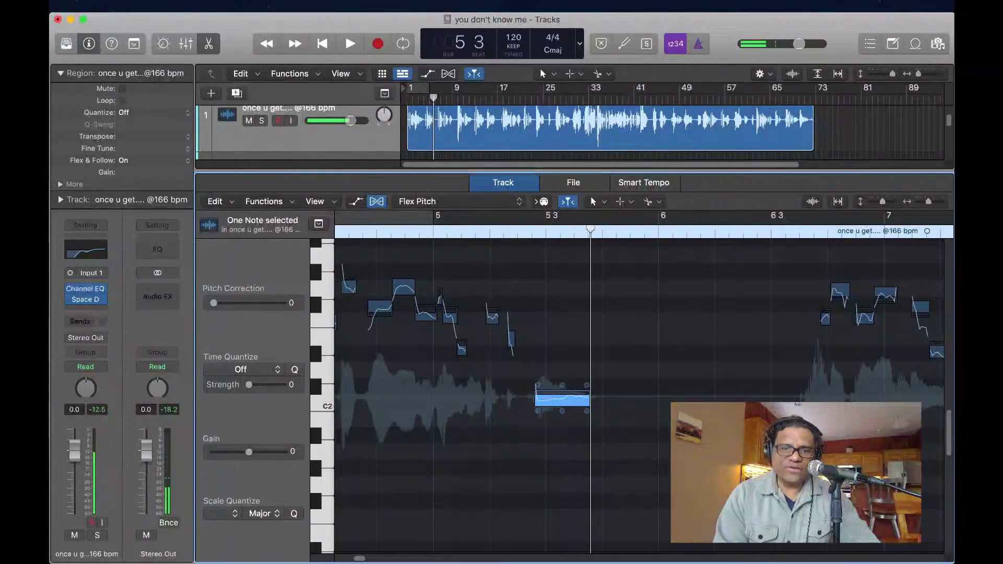
{"action": "left_click_drag", "start_coordinate": [562, 392], "coordinate": [562, 287]}
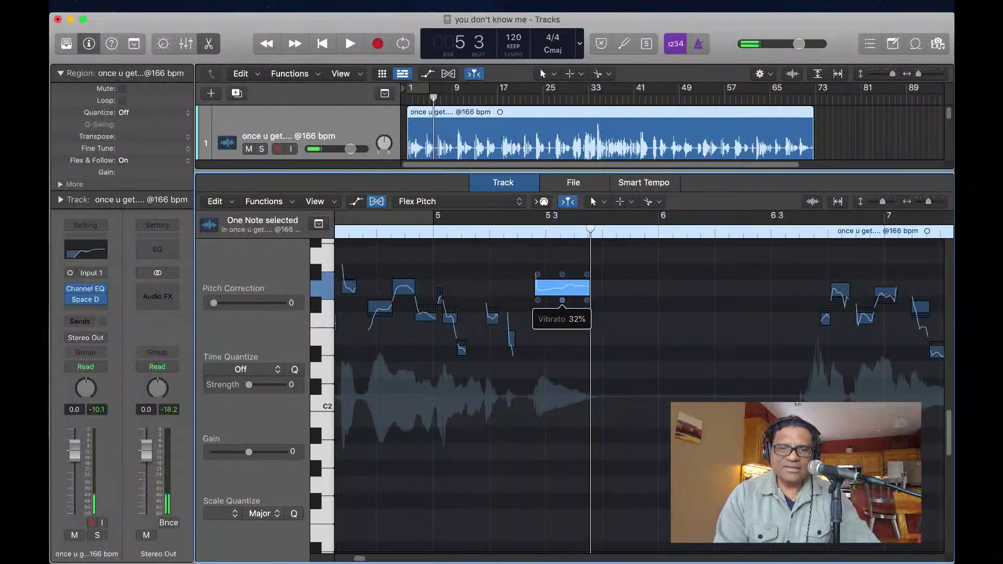
{"action": "key", "text": "space"}
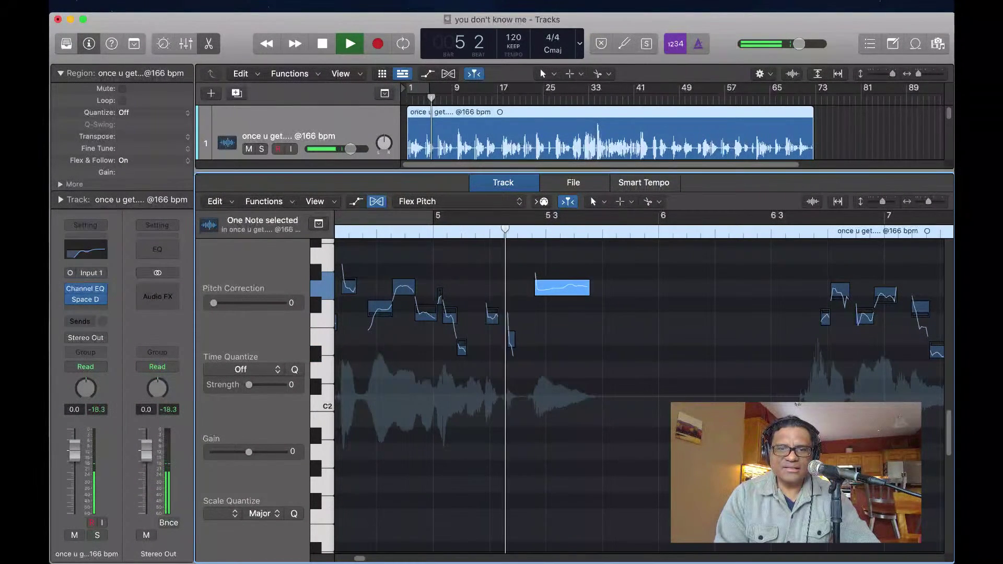
{"action": "key", "text": "space"}
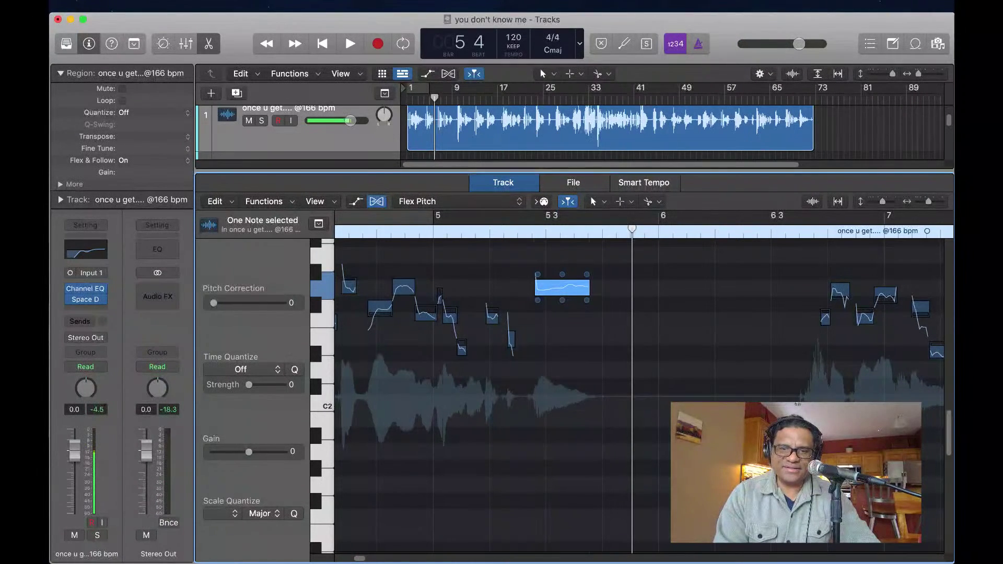
- Lower the raised note at 5 3 in stages to C2, playing the passage from just before bar 5
{"action": "left_click_drag", "start_coordinate": [562, 287], "coordinate": [562, 369]}
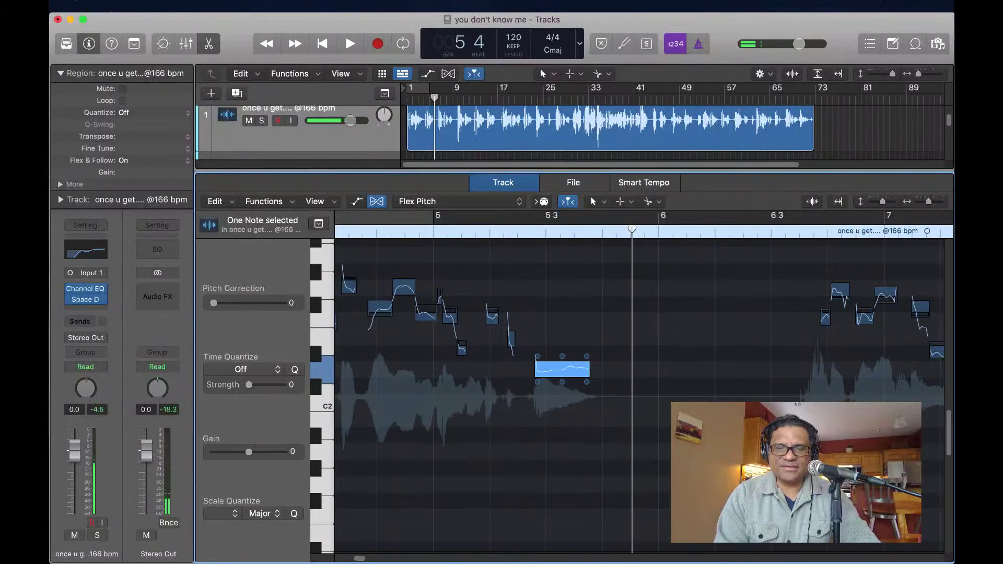
{"action": "left_click", "coordinate": [419, 216]}
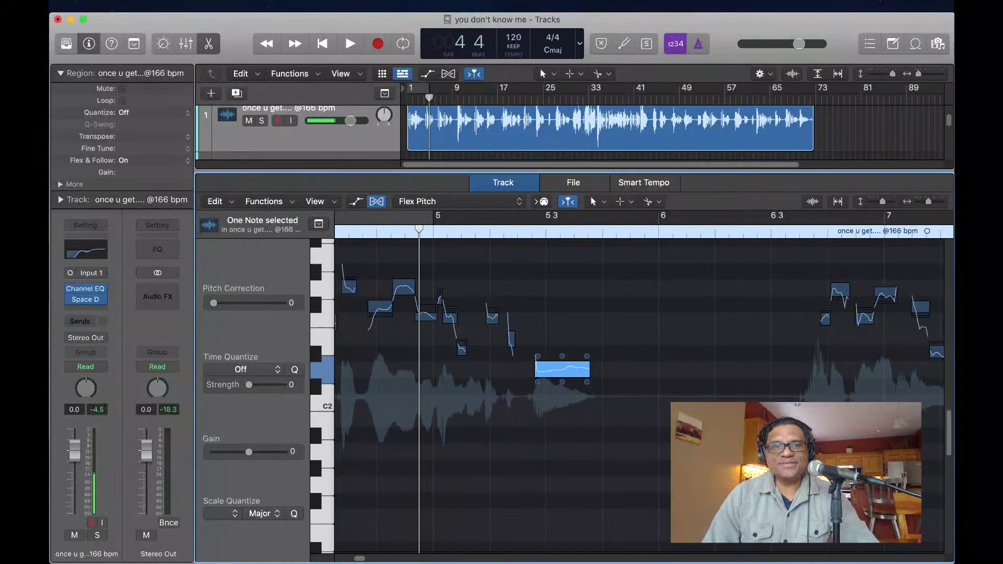
{"action": "key", "text": "space"}
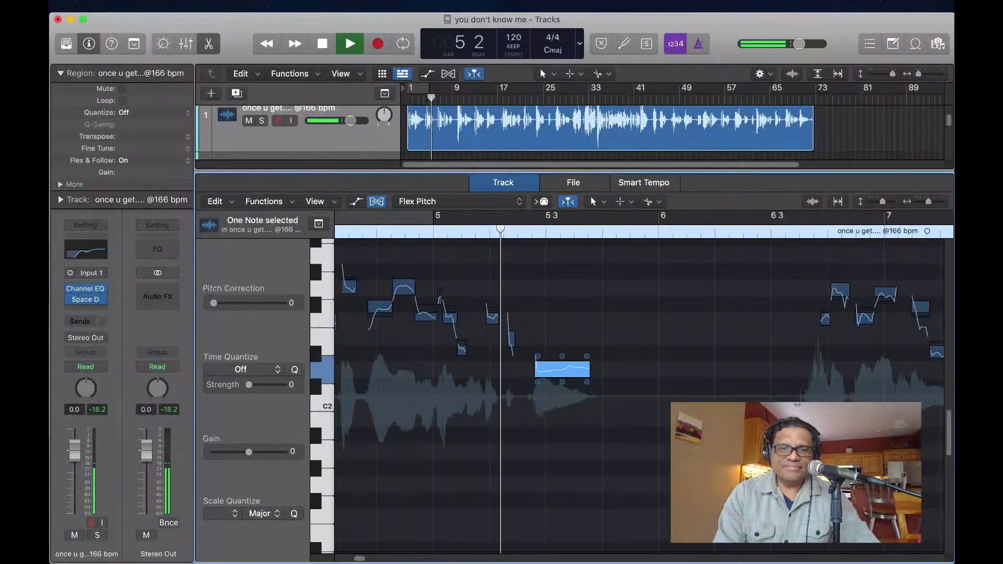
{"action": "left_click_drag", "start_coordinate": [562, 370], "coordinate": [562, 402]}
{"action": "key", "text": "space"}
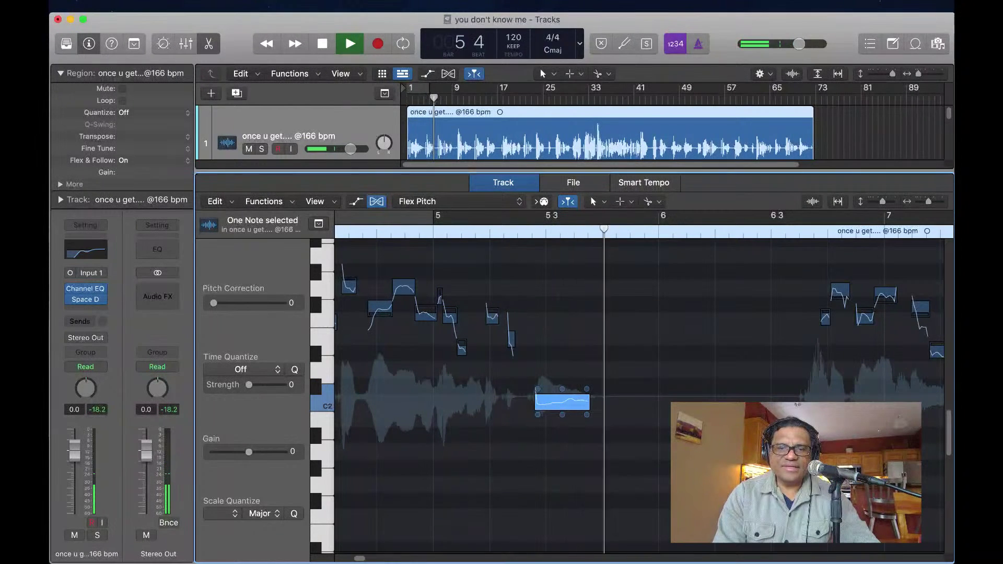
{"action": "key", "text": "space"}
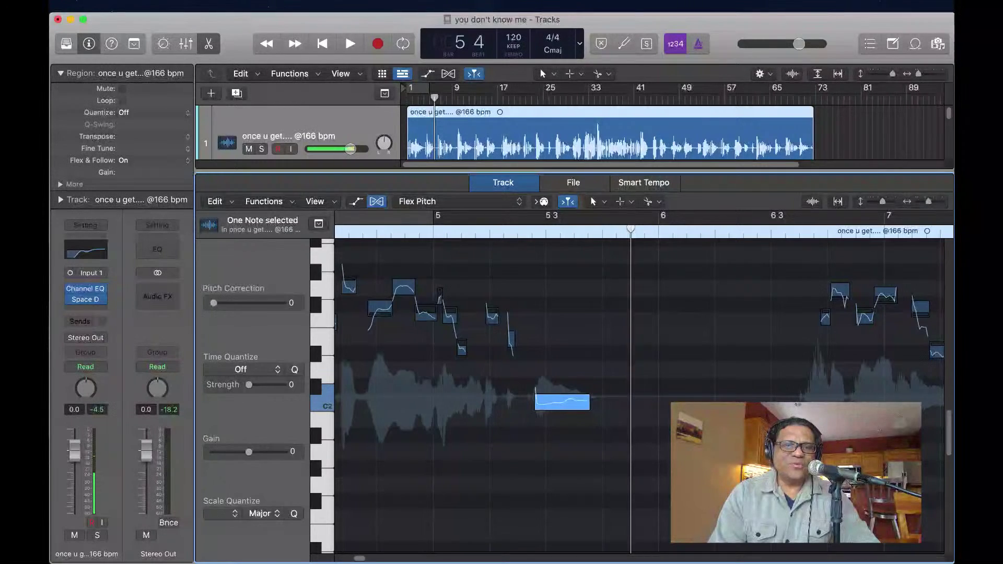
- Reopen the track editor and locate the vocal's pitch notes on the piano grid while playing into bar 7
{"action": "key", "text": "alt+cmd+s"}
{"action": "key", "text": "e"}
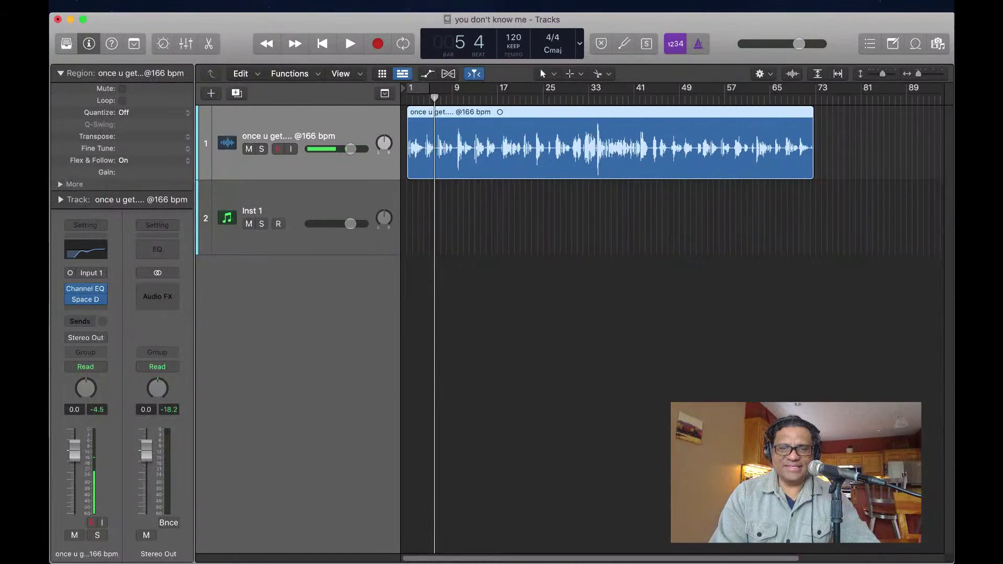
{"action": "key", "text": "e"}
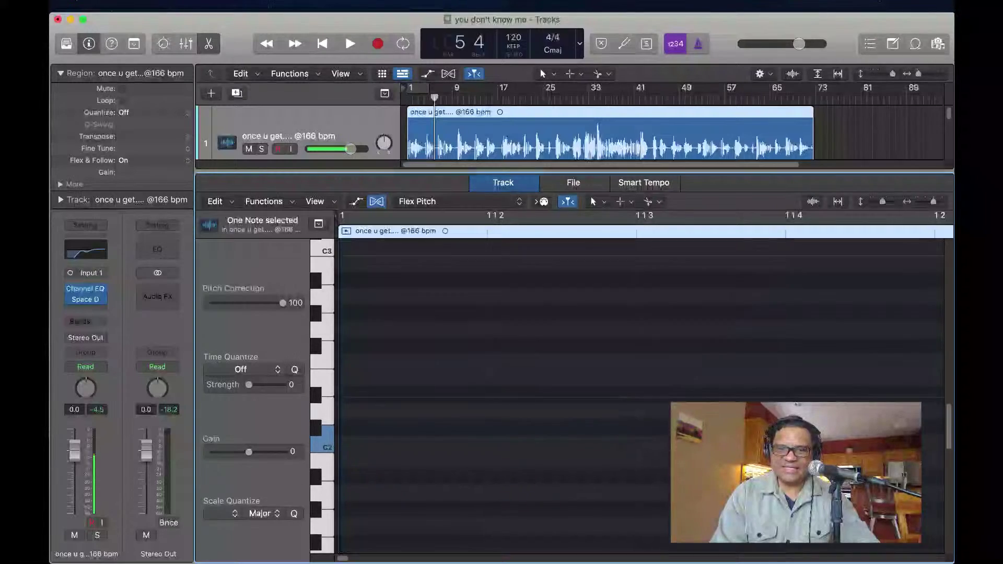
{"action": "scroll", "coordinate": [640, 319], "scroll_direction": "up", "scroll_amount": 3}
{"action": "scroll", "coordinate": [639, 319], "scroll_direction": "down", "scroll_amount": 8}
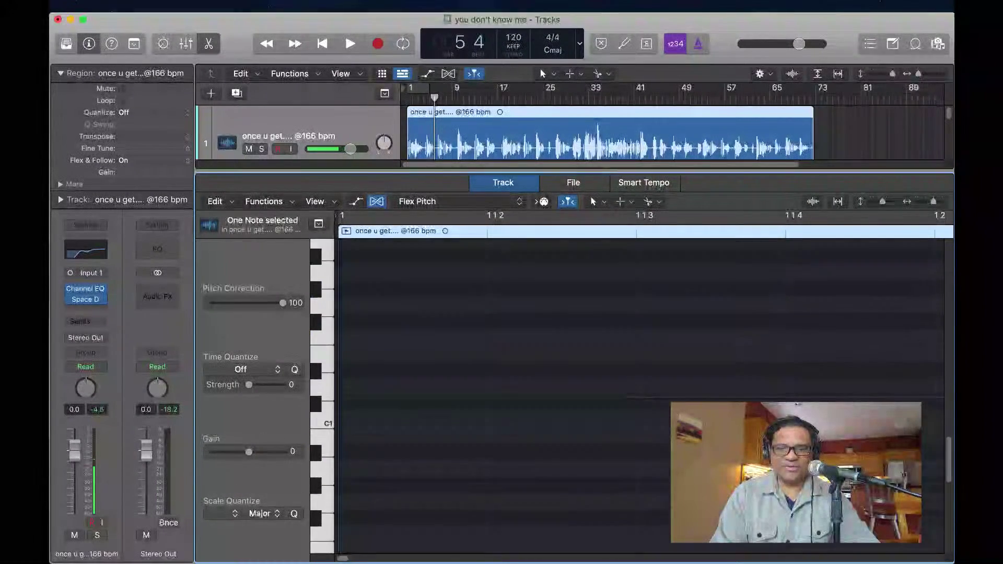
{"action": "scroll", "coordinate": [642, 392], "scroll_direction": "up", "scroll_amount": 5}
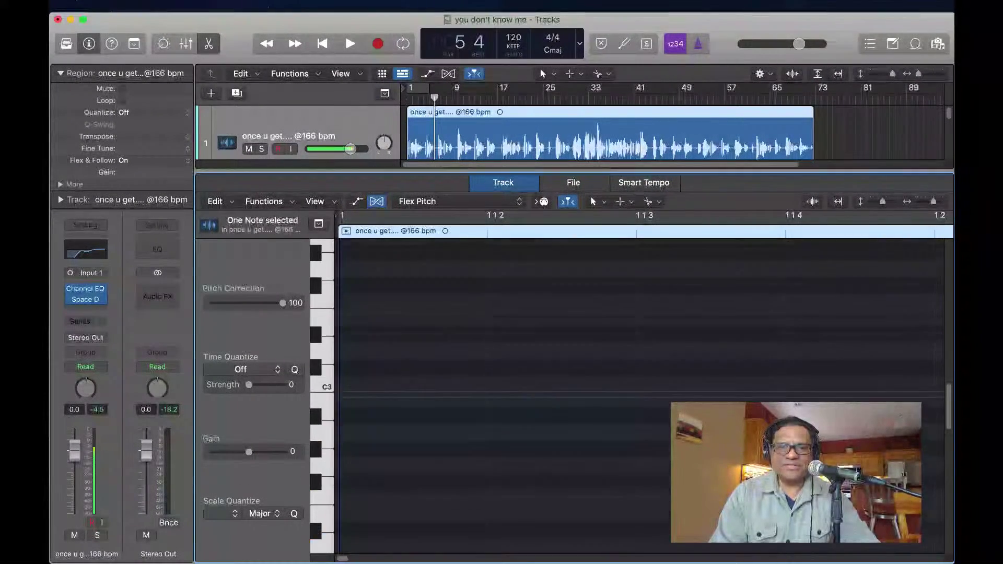
{"action": "scroll", "coordinate": [643, 392], "scroll_direction": "up", "scroll_amount": 3}
{"action": "key", "text": "space"}
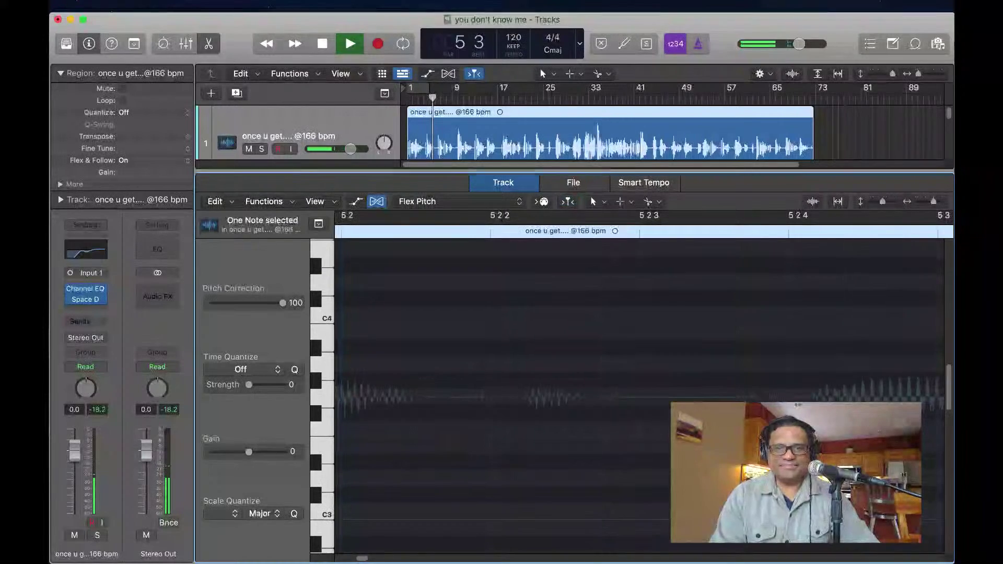
{"action": "scroll", "coordinate": [640, 396], "scroll_direction": "up", "scroll_amount": 3}
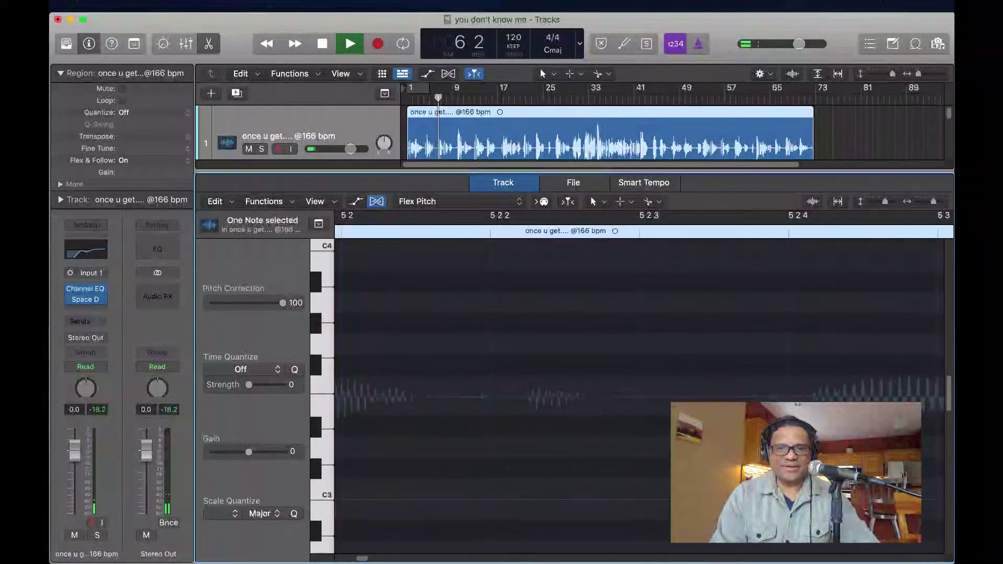
{"action": "scroll", "coordinate": [640, 395], "scroll_direction": "down", "scroll_amount": 5}
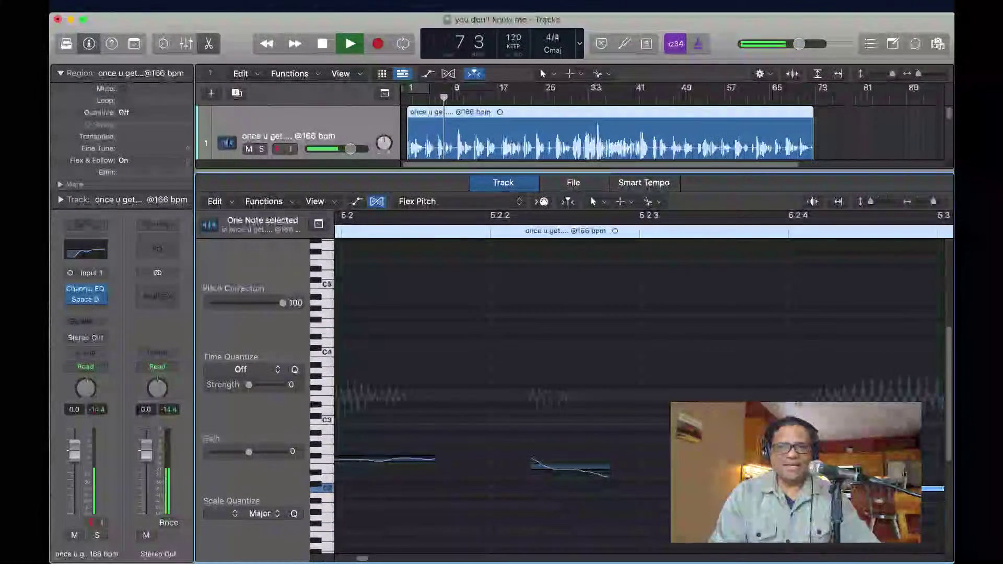
- Stop playback and switch the vocal track's flex mode to Flex Time - Polyphonic
{"action": "key", "text": "space"}
{"action": "left_click", "coordinate": [416, 201]}
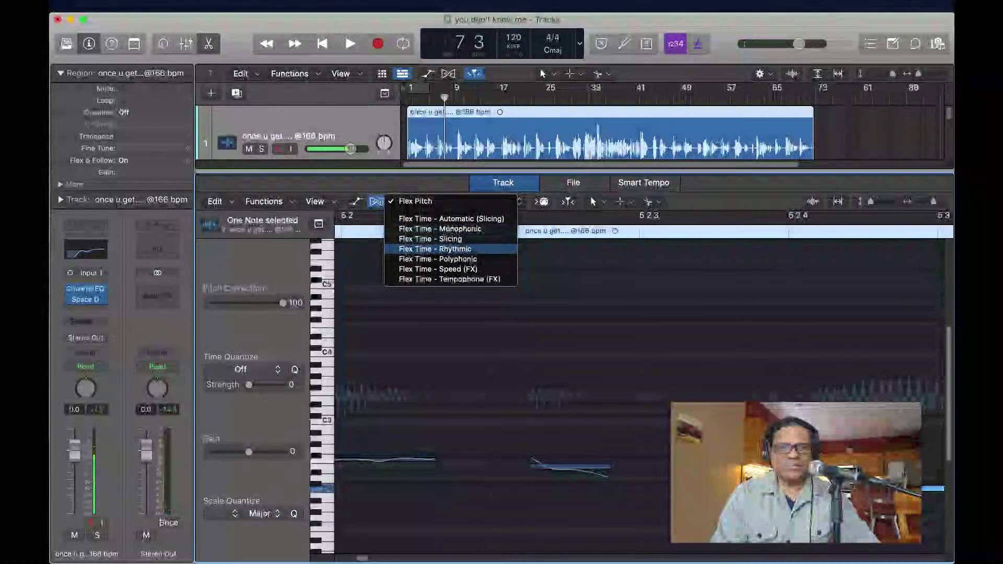
{"action": "left_click", "coordinate": [438, 259]}
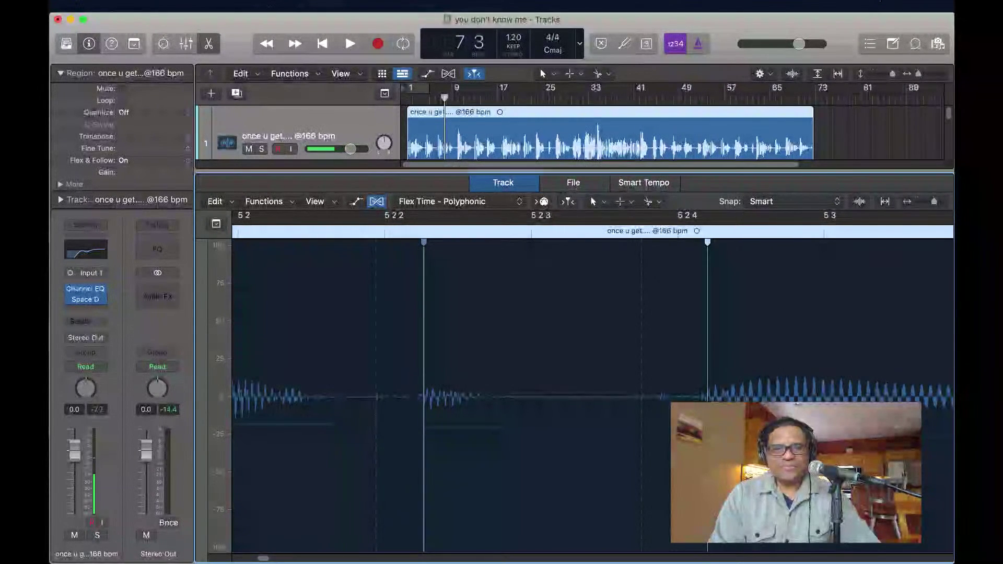
- Turn Flex off, reopen the track editor on the opening bars, and turn Flex back on
{"action": "key", "text": "super+f"}
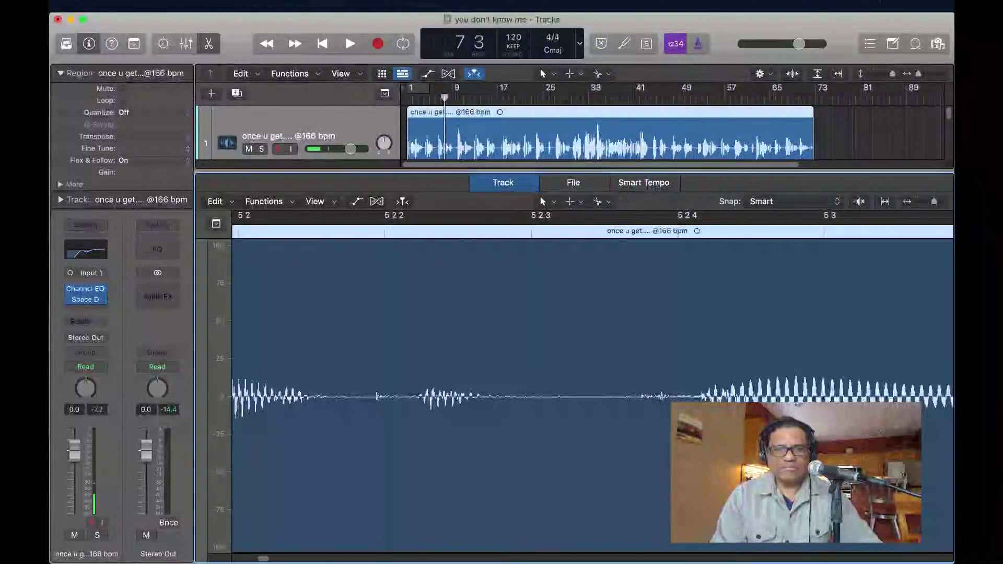
{"action": "key", "text": "x"}
{"action": "key", "text": "x"}
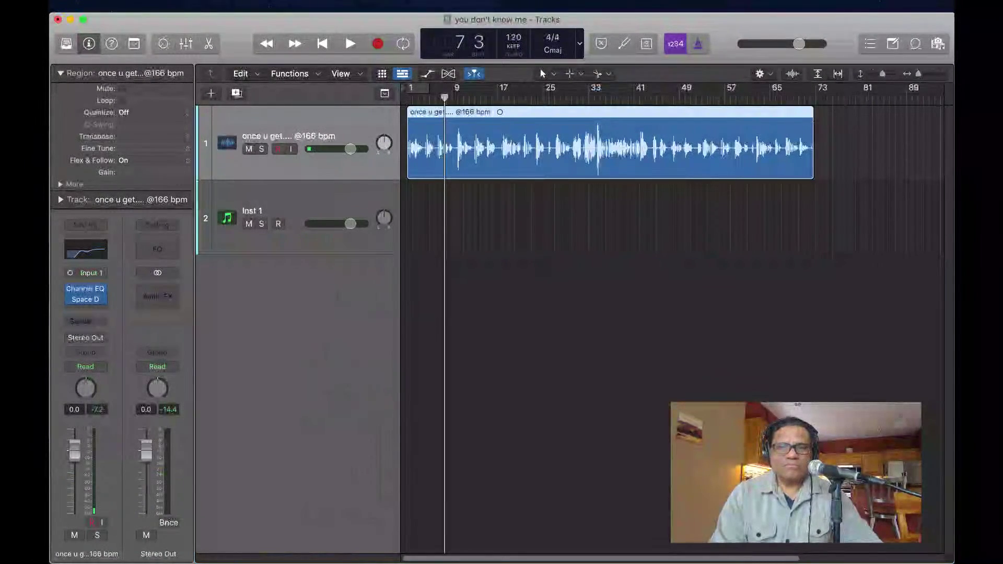
{"action": "key", "text": "e"}
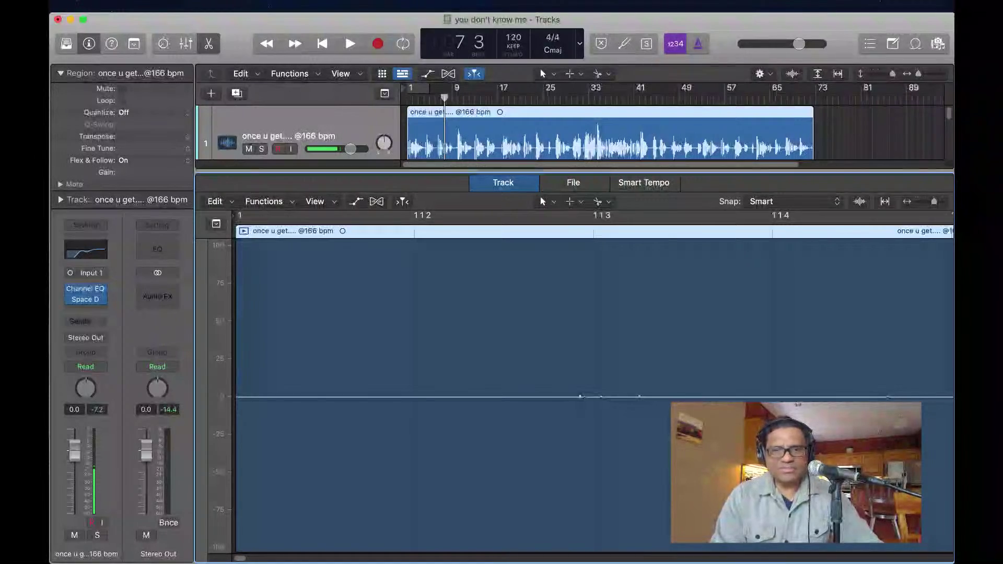
{"action": "scroll", "coordinate": [594, 395], "scroll_direction": "up", "scroll_amount": 2}
{"action": "scroll", "coordinate": [593, 395], "scroll_direction": "down", "scroll_amount": 4}
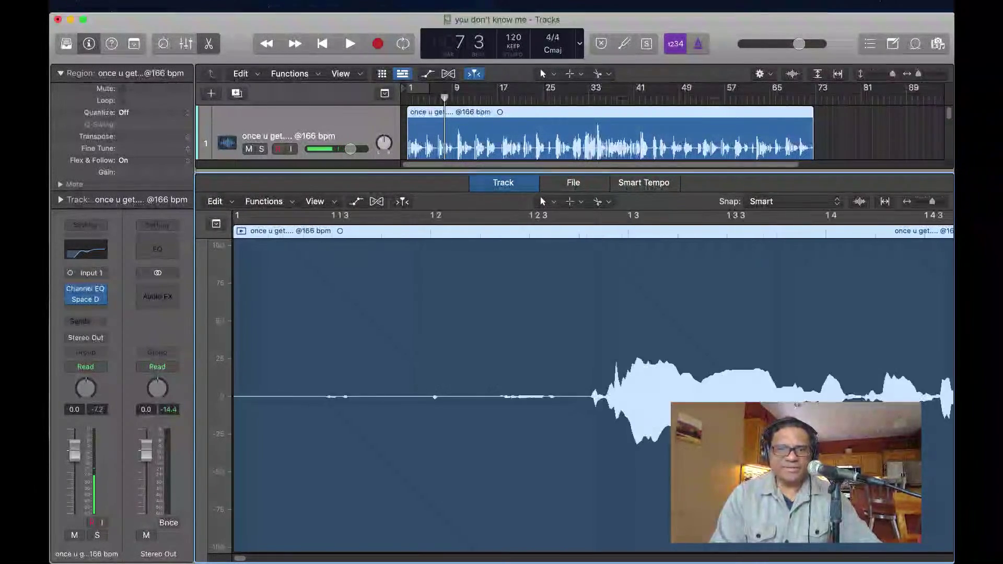
{"action": "key", "text": "super+Left"}
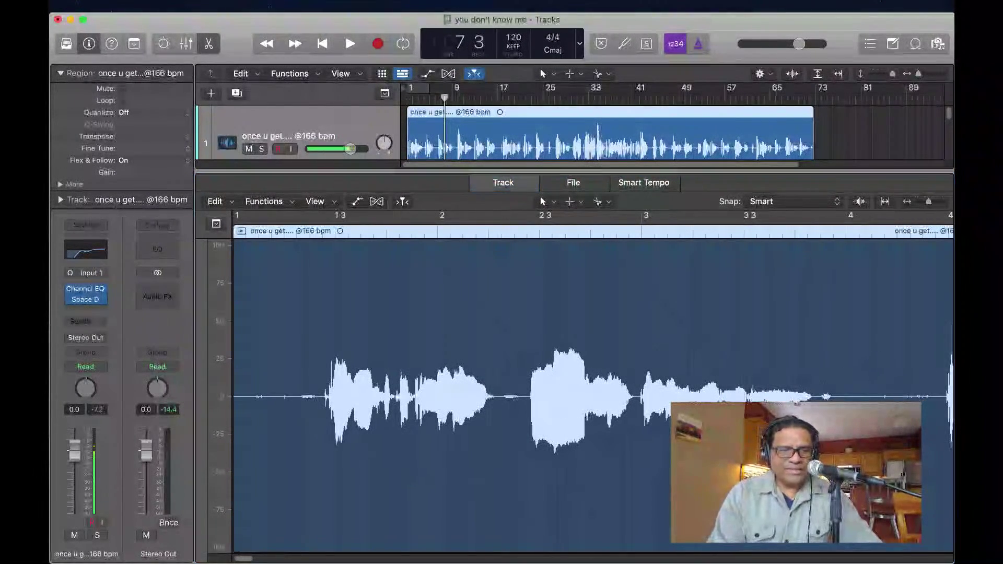
{"action": "scroll", "coordinate": [593, 396], "scroll_direction": "right", "scroll_amount": 1}
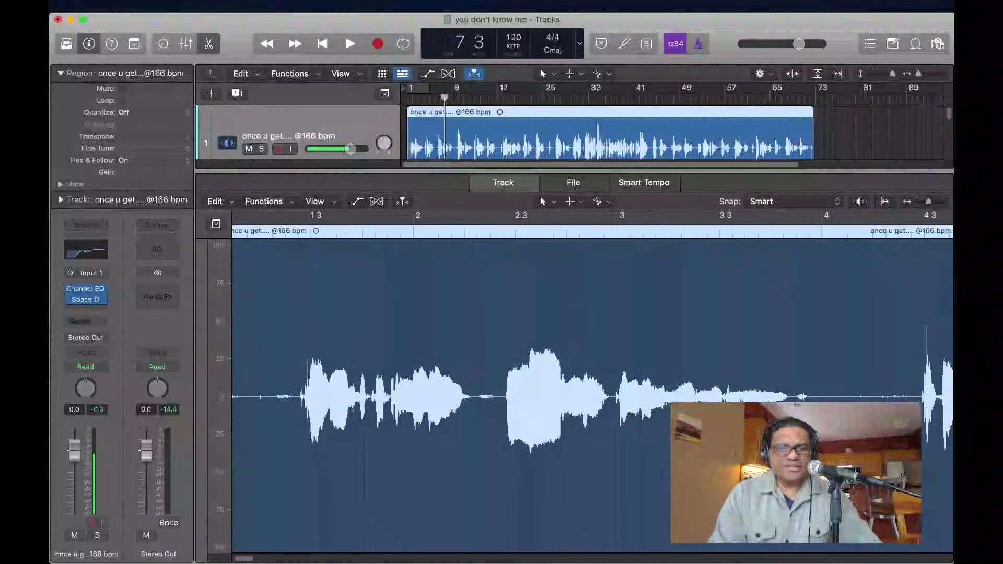
{"action": "scroll", "coordinate": [592, 396], "scroll_direction": "left", "scroll_amount": 1}
{"action": "left_click", "coordinate": [376, 201]}
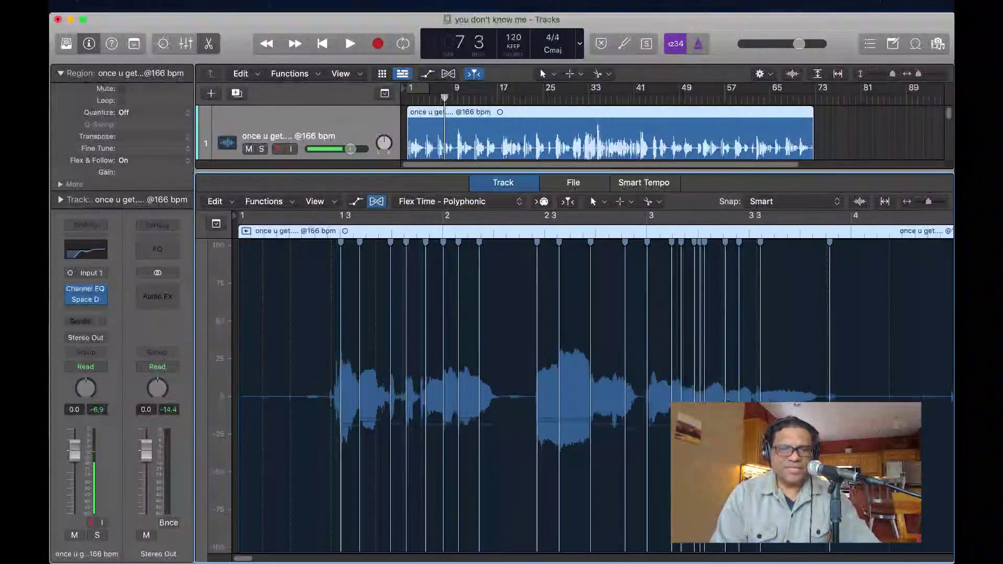
- Examine the flex markers on the opening phrase and play the vocal from bar 1 into bar 2
{"action": "scroll", "coordinate": [592, 392], "scroll_direction": "right", "scroll_amount": 2}
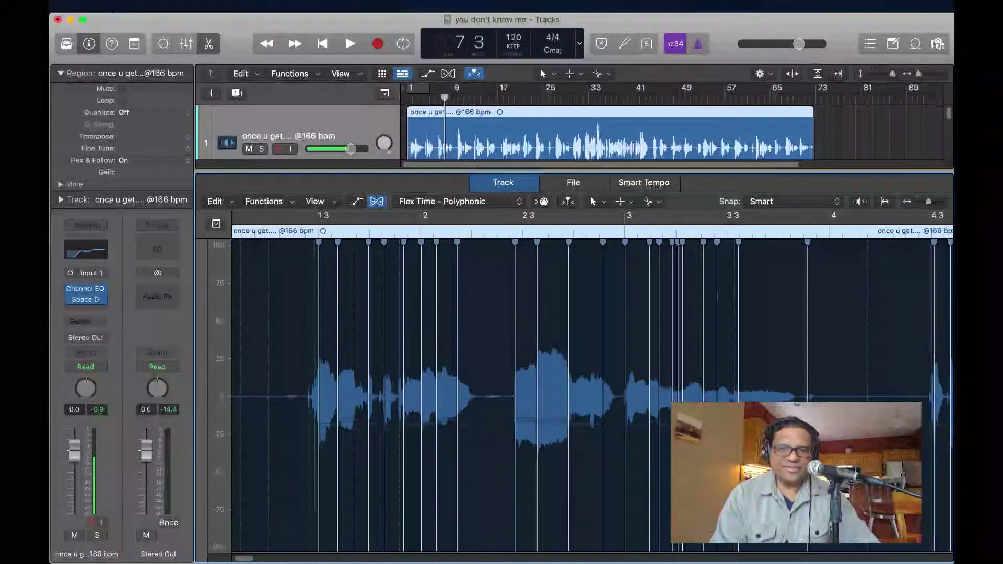
{"action": "scroll", "coordinate": [592, 395], "scroll_direction": "up", "scroll_amount": 4}
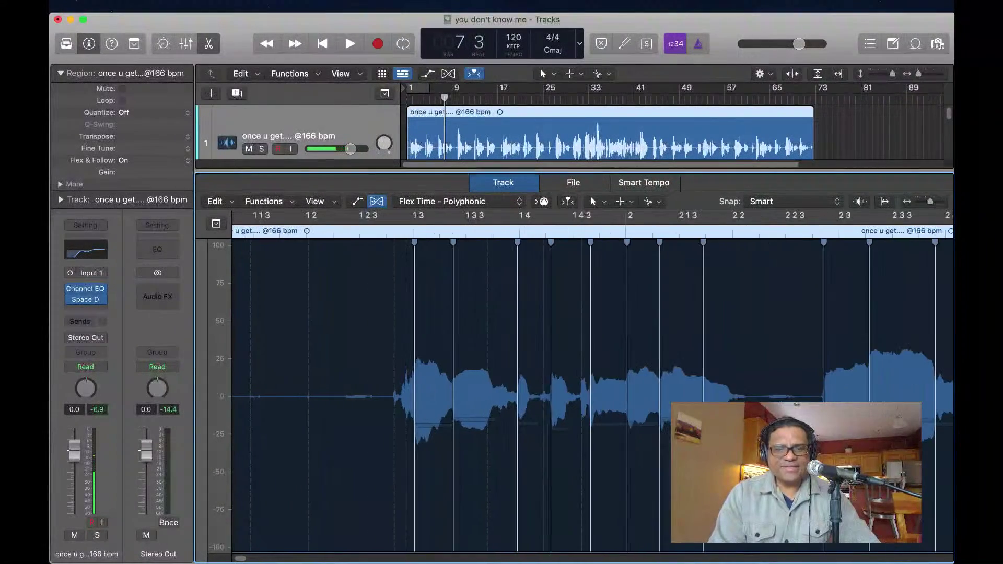
{"action": "scroll", "coordinate": [593, 392], "scroll_direction": "right", "scroll_amount": 3}
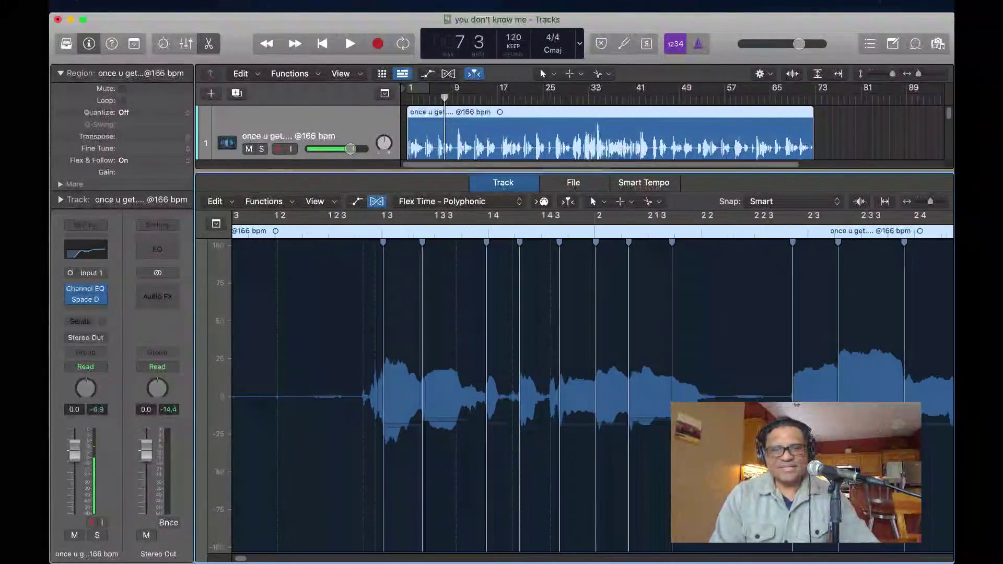
{"action": "scroll", "coordinate": [593, 392], "scroll_direction": "right", "scroll_amount": 2}
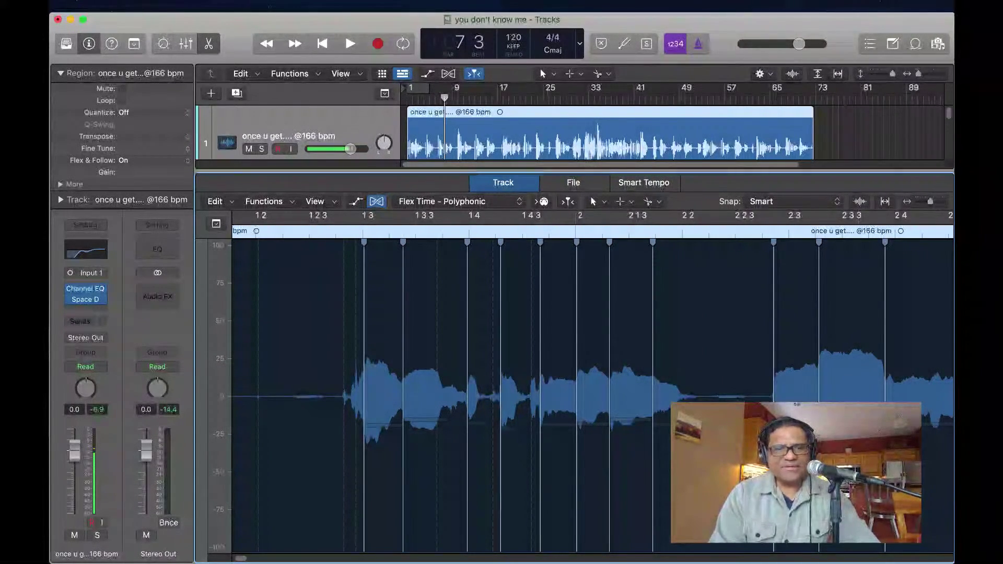
{"action": "key", "text": "Return"}
{"action": "key", "text": "space"}
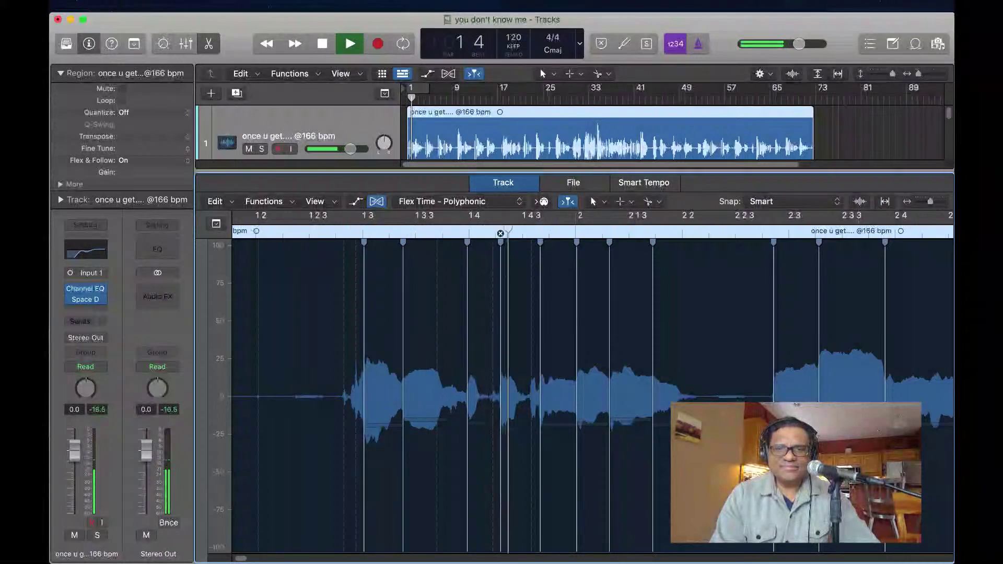
{"action": "key", "text": "space"}
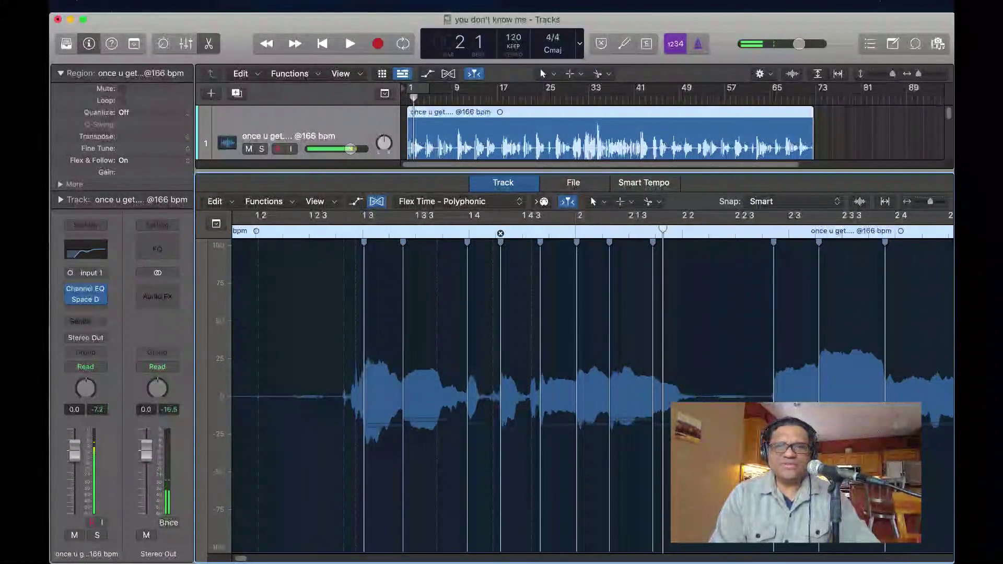
- Play the vocal into bar 4, return to the start, and replay the opening phrase against the flex markers
{"action": "key", "text": "space"}
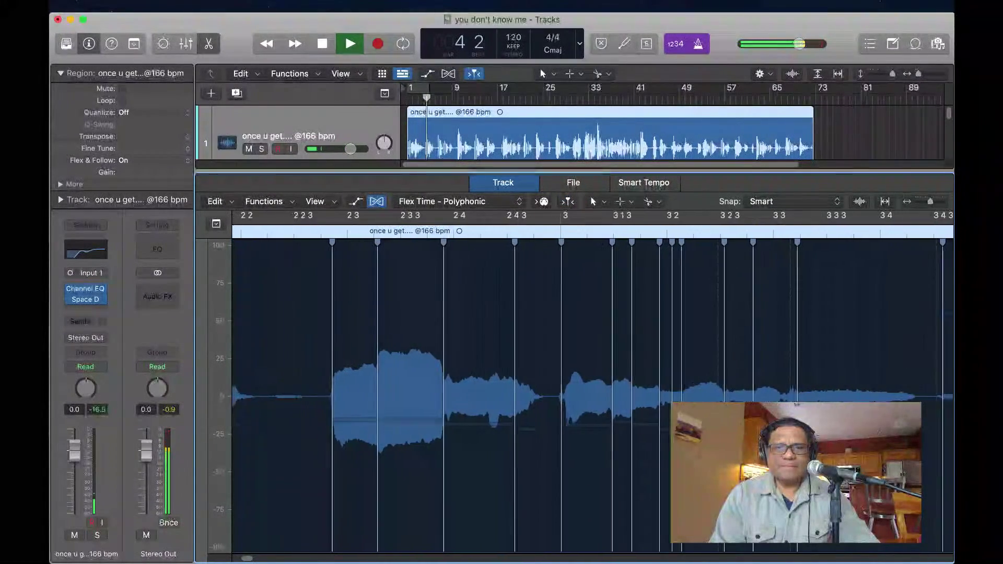
{"action": "scroll", "coordinate": [592, 395], "scroll_direction": "left", "scroll_amount": 8}
{"action": "key", "text": "Return"}
{"action": "key", "text": "space"}
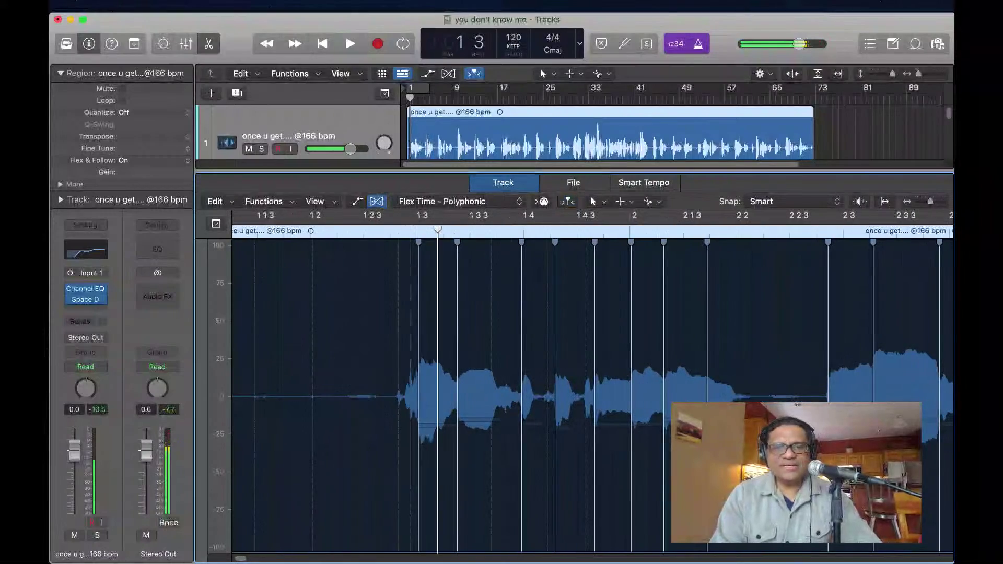
{"action": "scroll", "coordinate": [592, 395], "scroll_direction": "left", "scroll_amount": 2}
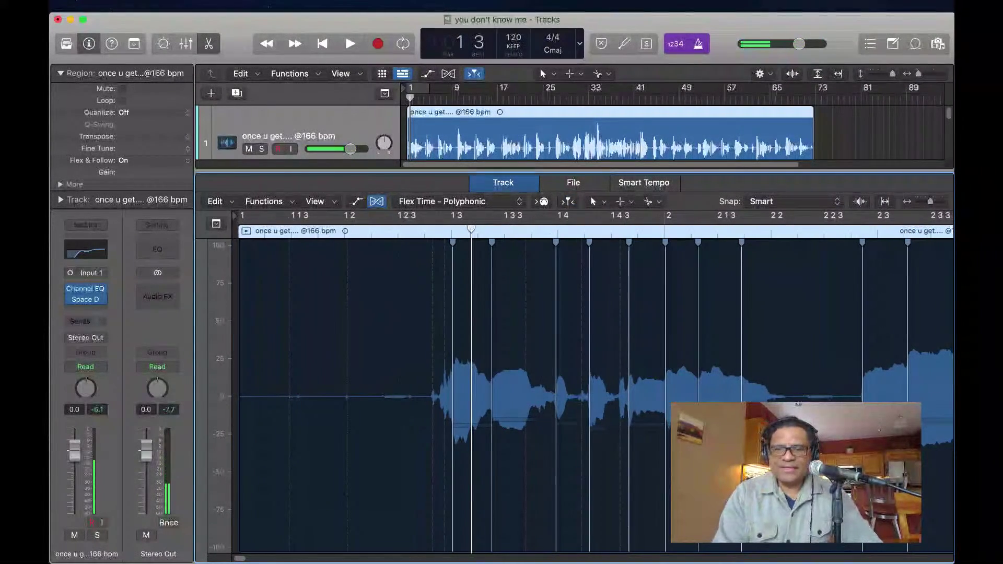
{"action": "scroll", "coordinate": [592, 395], "scroll_direction": "right", "scroll_amount": 2}
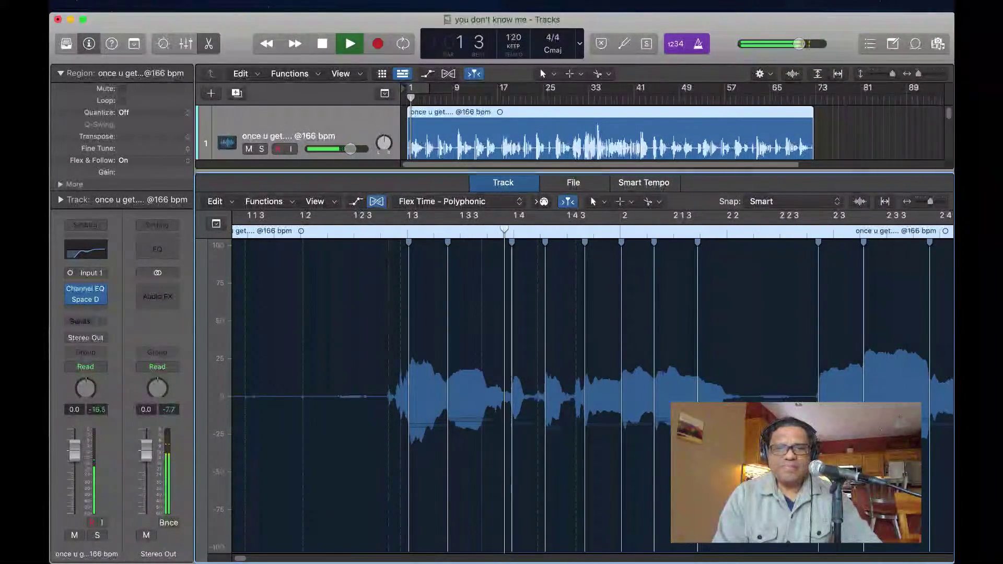
{"action": "key", "text": "space"}
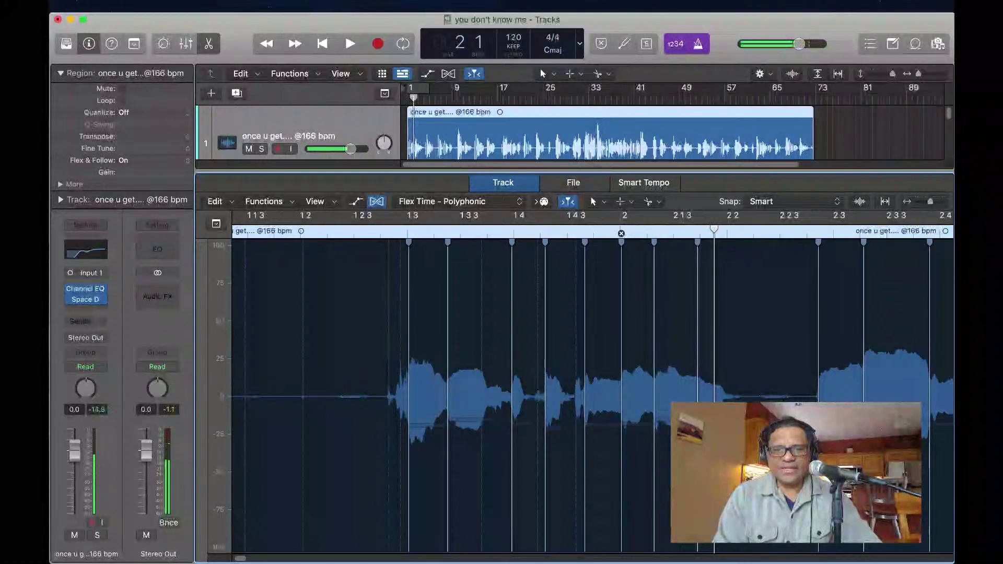
- Examine the flex markers in bars 1 to 3 and play the vocal on from late bar 1 through bar 4
{"action": "scroll", "coordinate": [574, 392], "scroll_direction": "right", "scroll_amount": 3}
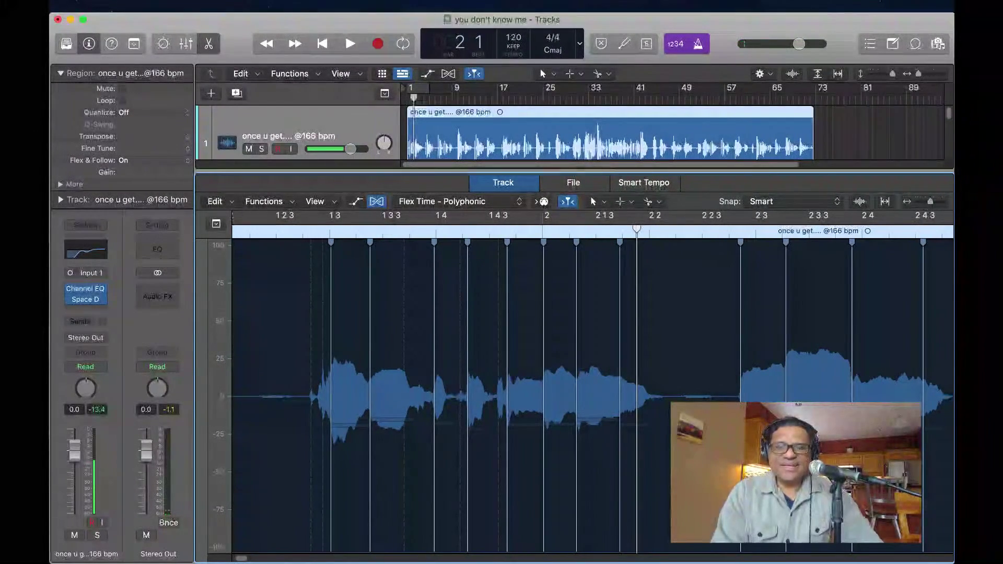
{"action": "scroll", "coordinate": [575, 392], "scroll_direction": "right", "scroll_amount": 3}
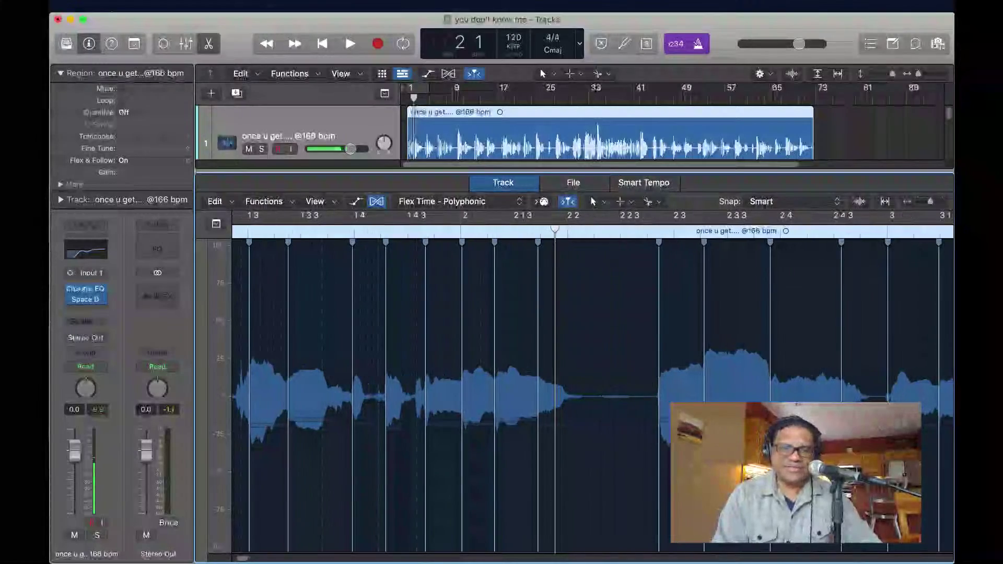
{"action": "left_click", "coordinate": [399, 215]}
{"action": "key", "text": "space"}
{"action": "scroll", "coordinate": [575, 392], "scroll_direction": "right", "scroll_amount": 3}
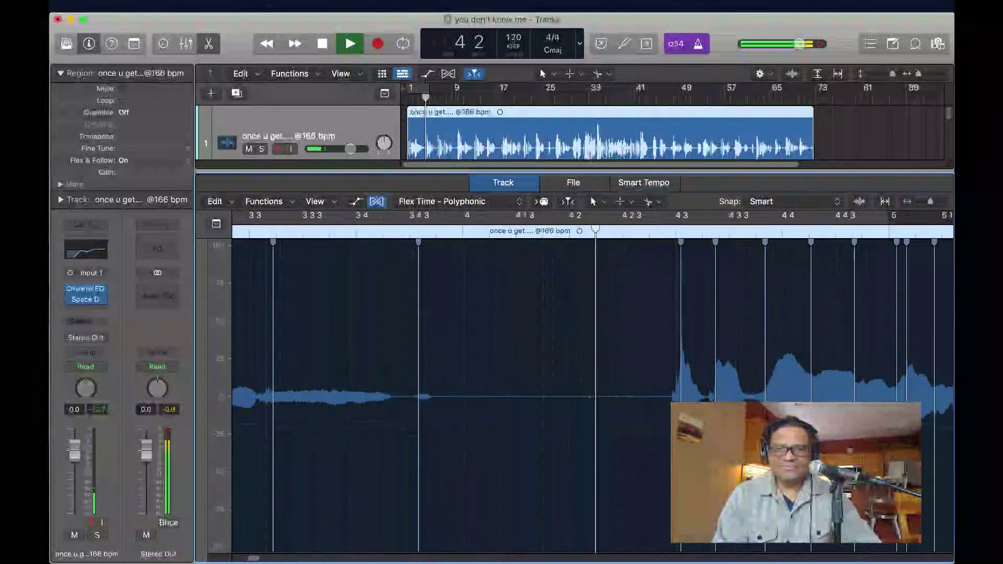
{"action": "key", "text": "space"}
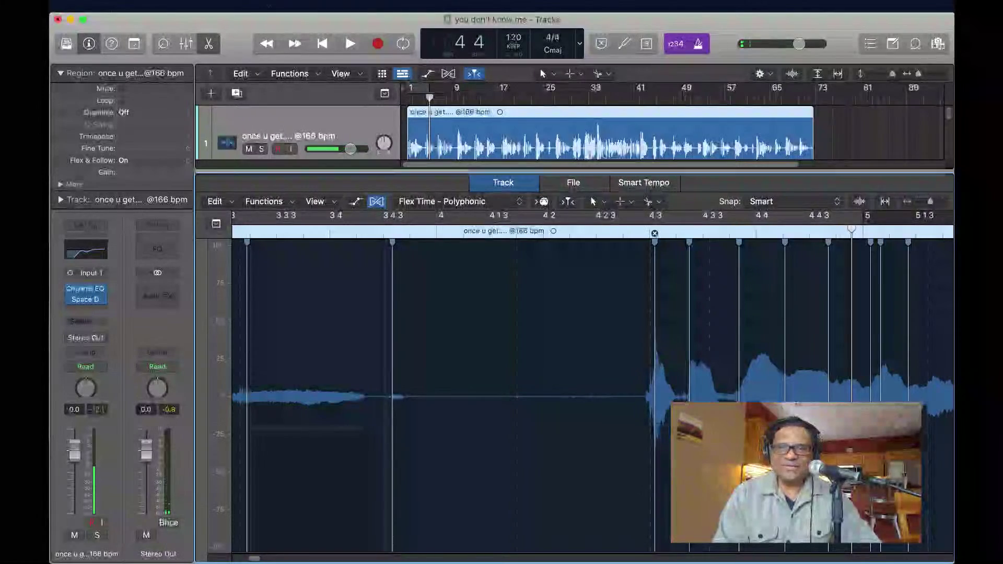
- Move the flex marker just after beat 4.3 slightly earlier onto the beat and play the edit through bar 5
{"action": "scroll", "coordinate": [574, 392], "scroll_direction": "right", "scroll_amount": 2}
{"action": "scroll", "coordinate": [574, 392], "scroll_direction": "right", "scroll_amount": 10}
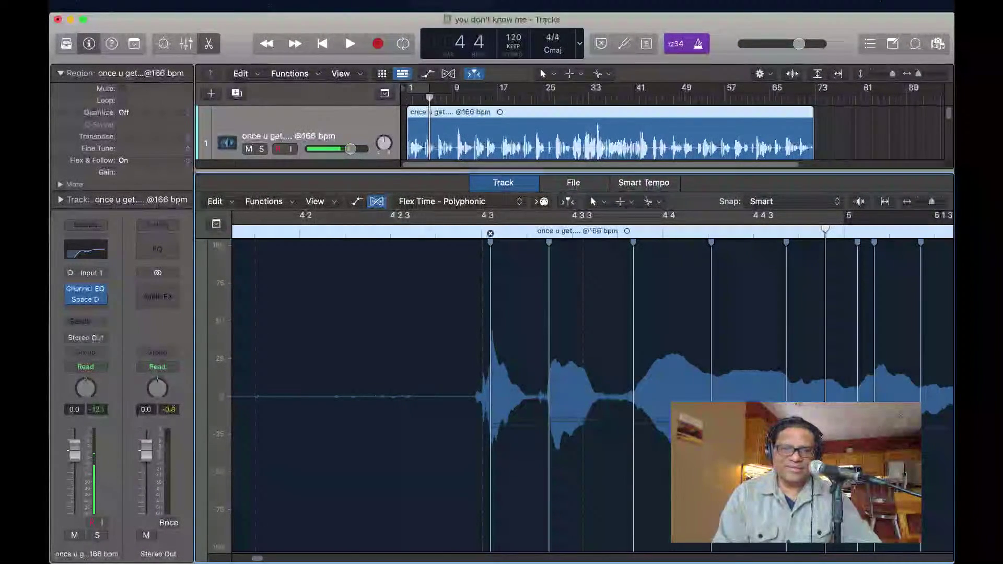
{"action": "left_click_drag", "start_coordinate": [490, 242], "coordinate": [482, 242]}
{"action": "key", "text": "space"}
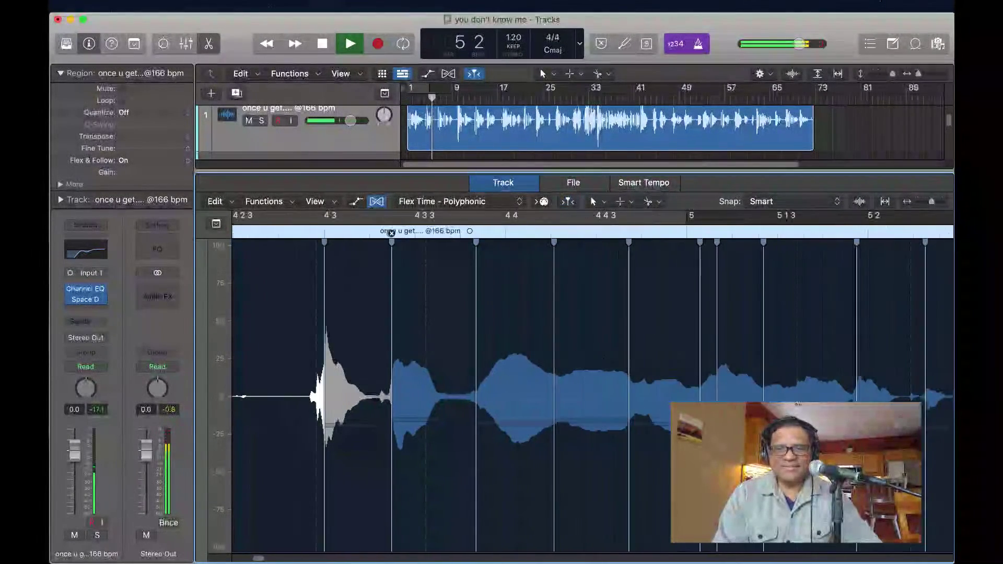
{"action": "key", "text": "space"}
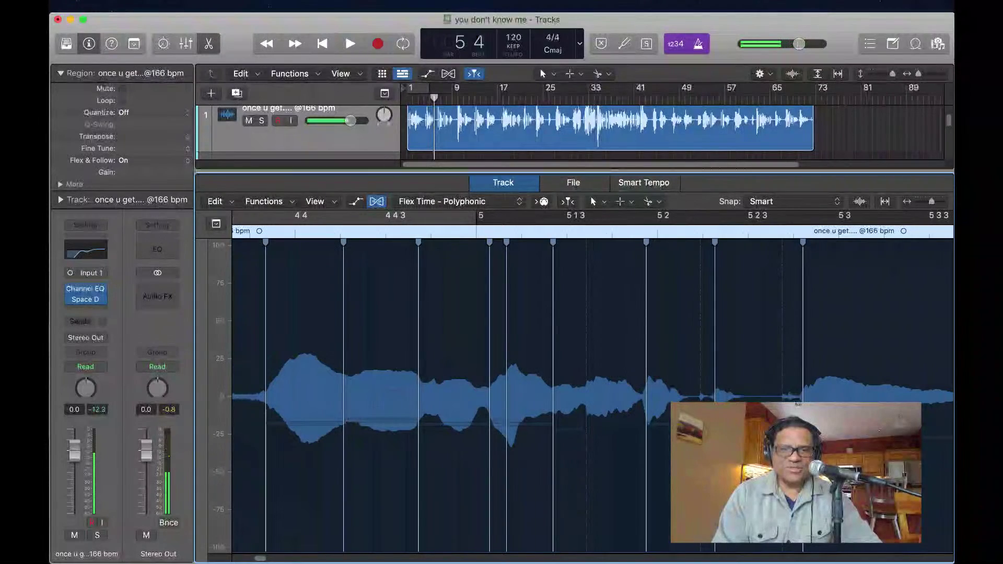
- Move the flex marker just after the start of bar 5 back onto the bar line and audition the change
{"action": "left_click_drag", "start_coordinate": [488, 235], "coordinate": [476, 235]}
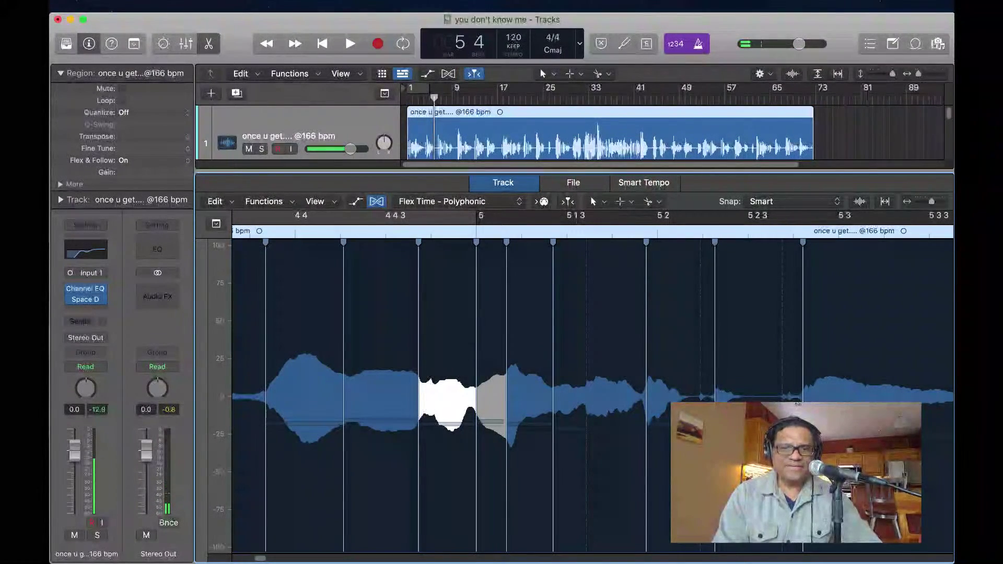
{"action": "key", "text": "space"}
{"action": "key", "text": "space"}
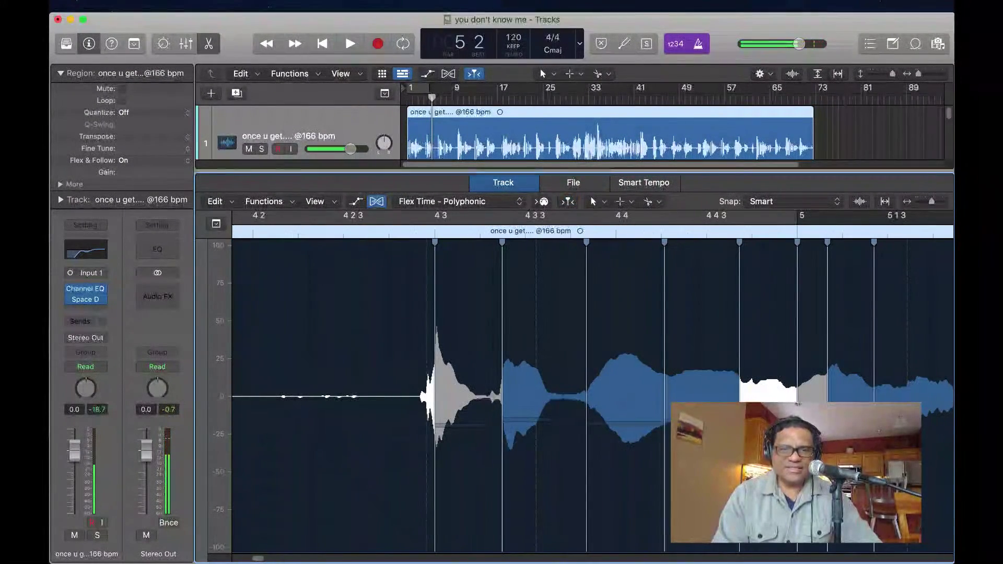
{"action": "key", "text": "space"}
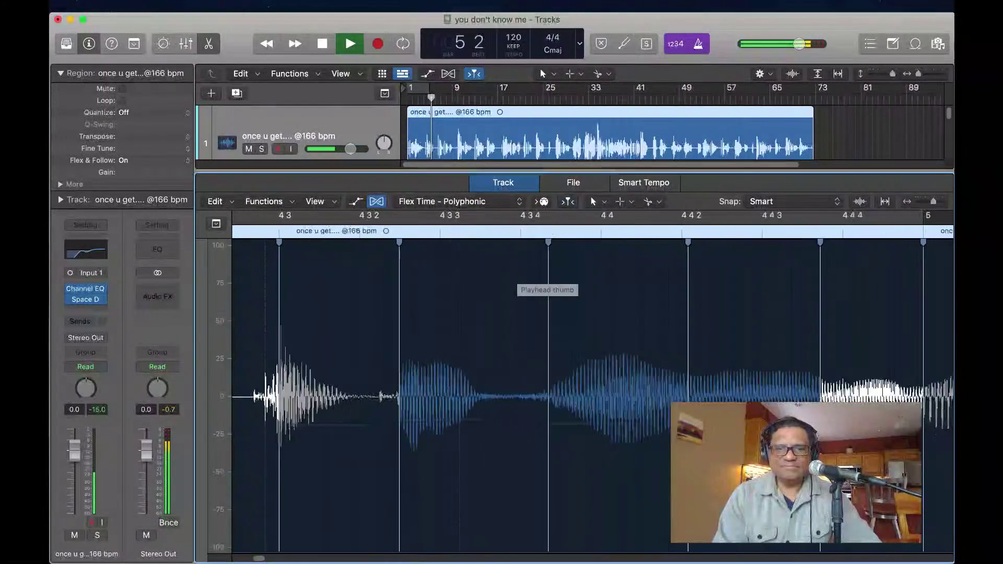
- Play the vocal from bar 5 into bar 7 and check the timing of the phrase entering after beat 6.3
{"action": "scroll", "coordinate": [592, 391], "scroll_direction": "down", "scroll_amount": 5}
{"action": "key", "text": "space"}
{"action": "key", "text": "space"}
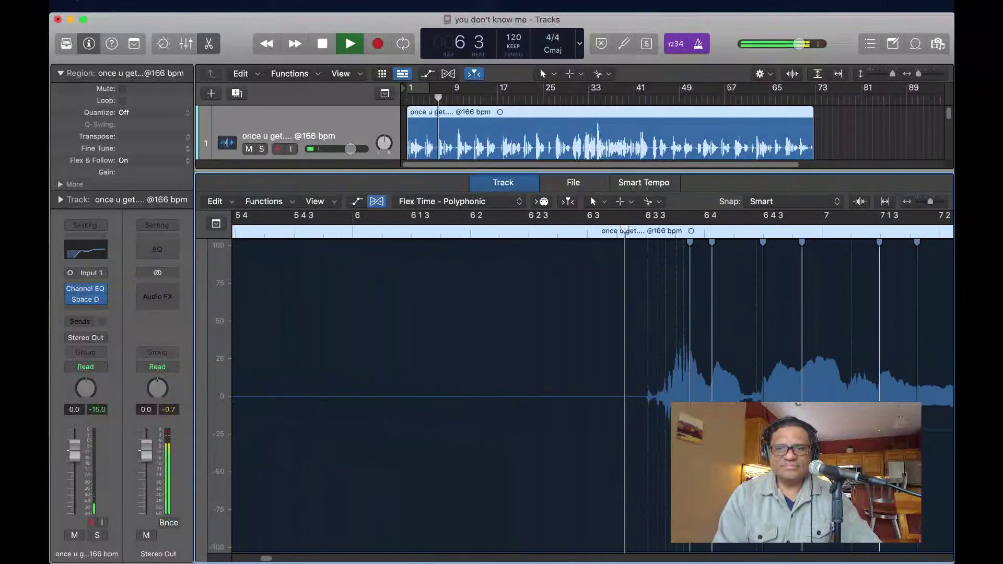
{"action": "key", "text": "space"}
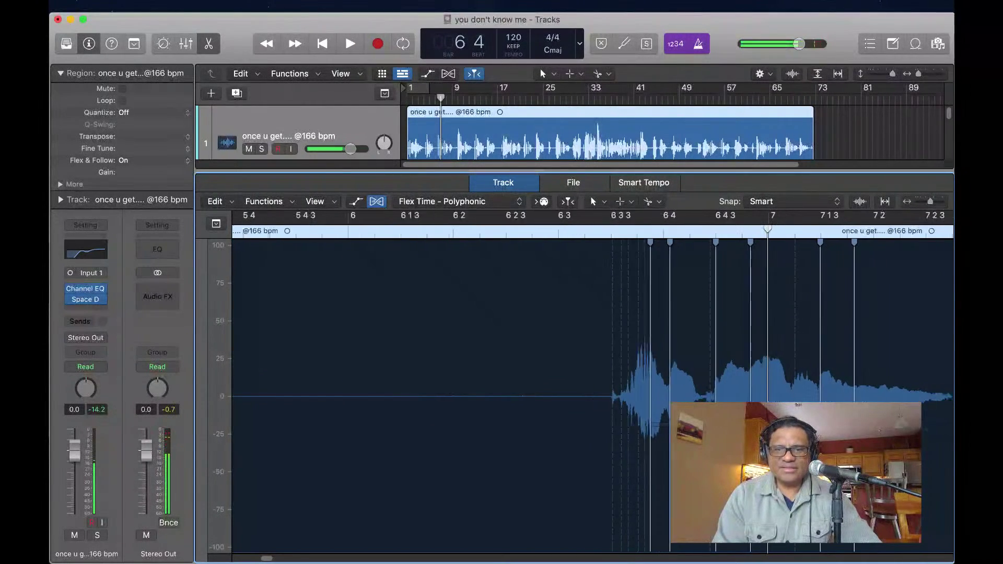
{"action": "key", "text": "super+Left"}
{"action": "key", "text": "space"}
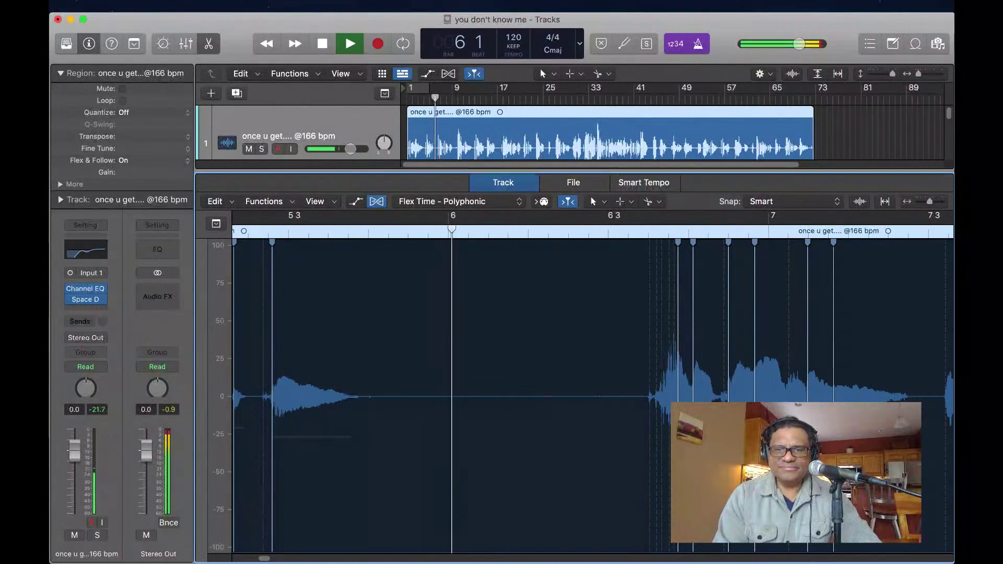
{"action": "key", "text": "super+Right"}
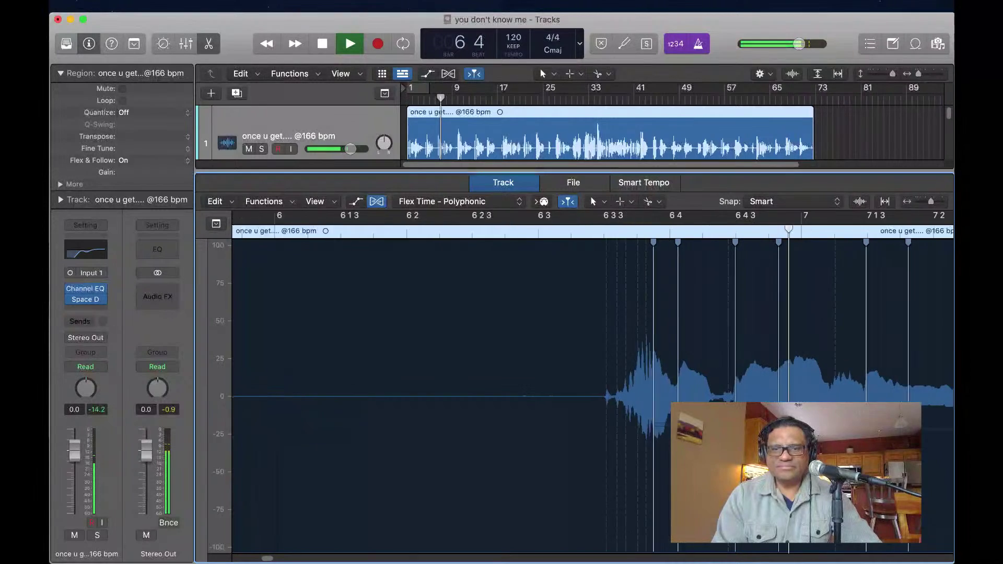
{"action": "key", "text": "space"}
{"action": "scroll", "coordinate": [592, 395], "scroll_direction": "left", "scroll_amount": 10}
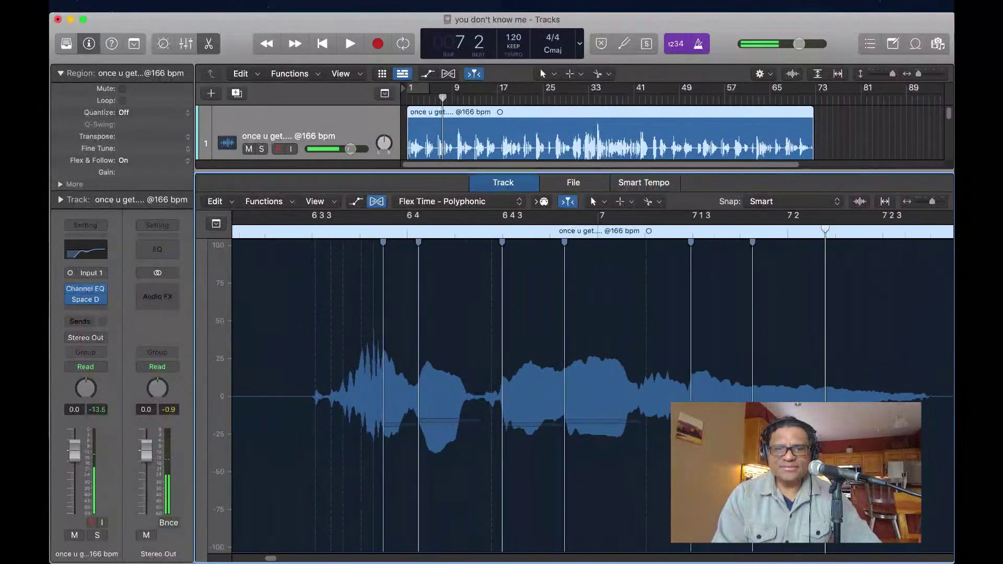
- Replay the vocal from late bar 5 to the end of bar 7, comparing its timing with the grid
{"action": "key", "text": "space"}
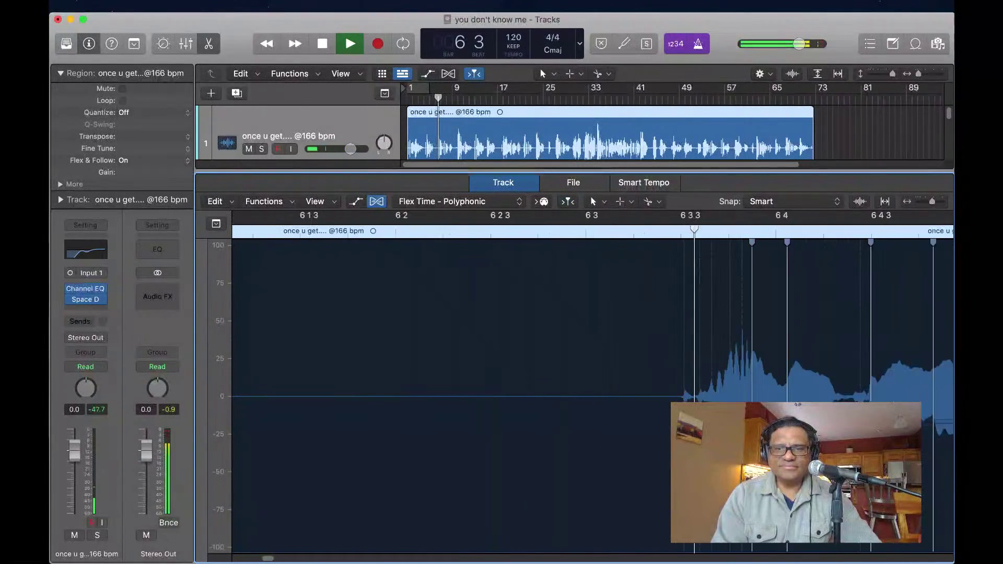
{"action": "key", "text": "space"}
{"action": "key", "text": "comma"}
{"action": "key", "text": "space"}
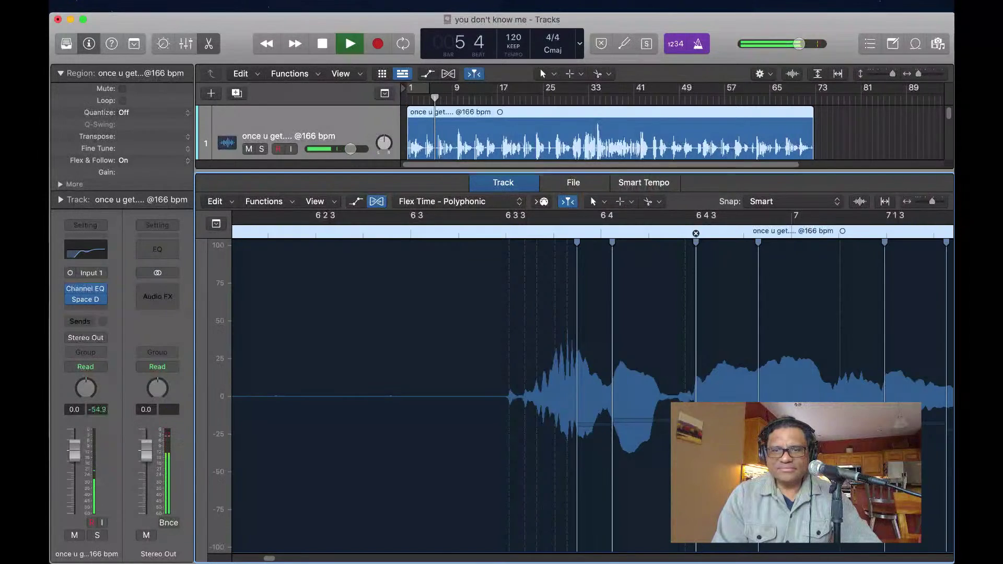
{"action": "scroll", "coordinate": [593, 396], "scroll_direction": "down", "scroll_amount": 6}
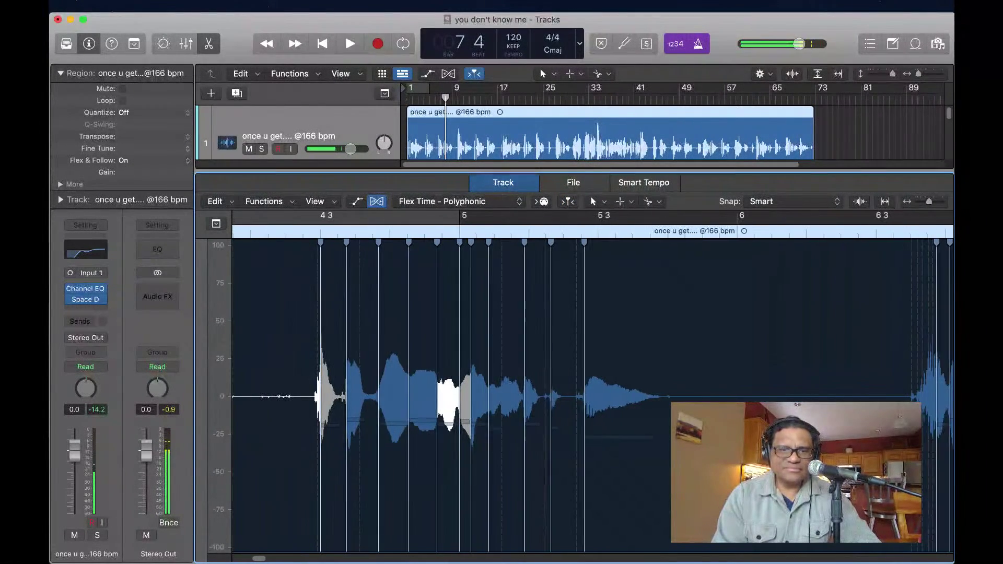
{"action": "key", "text": "space"}
- Shift the flex marker just before 6.4.3 slightly earlier and play the phrase from bar 6 into bar 7
{"action": "scroll", "coordinate": [797, 405], "scroll_direction": "right", "scroll_amount": 5}
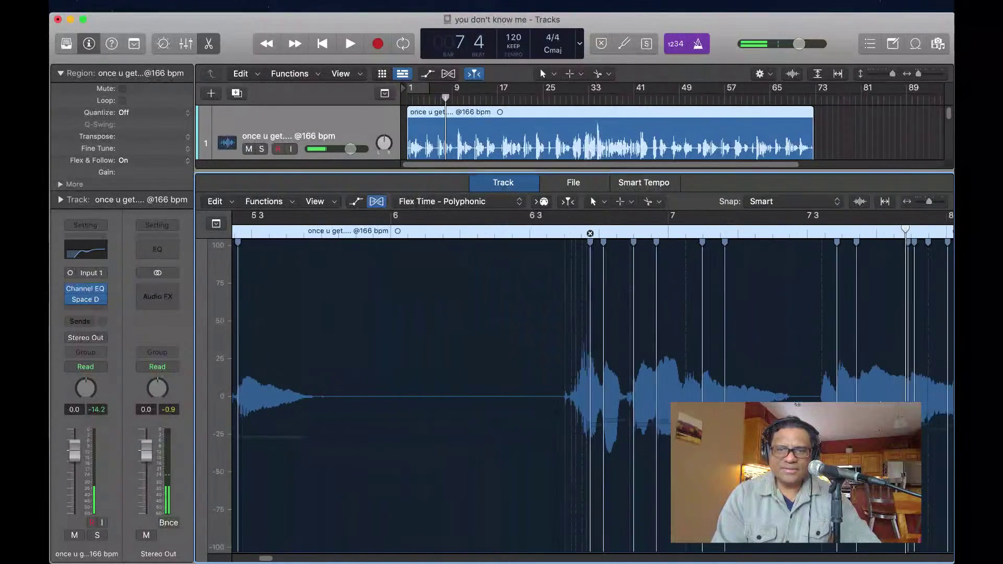
{"action": "scroll", "coordinate": [666, 245], "scroll_direction": "right", "scroll_amount": 1}
{"action": "key", "text": "space"}
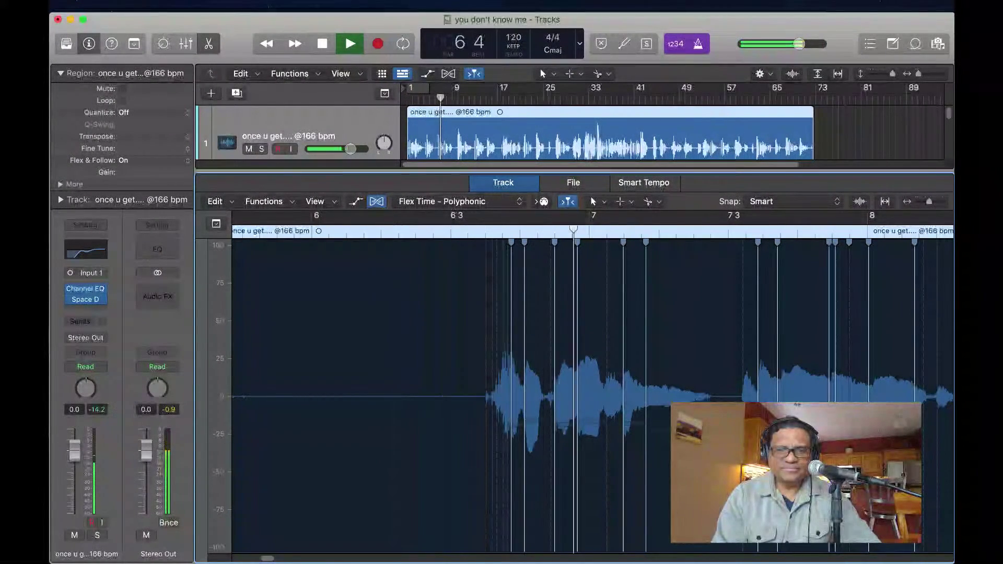
{"action": "key", "text": "space"}
{"action": "scroll", "coordinate": [592, 396], "scroll_direction": "up", "scroll_amount": 3}
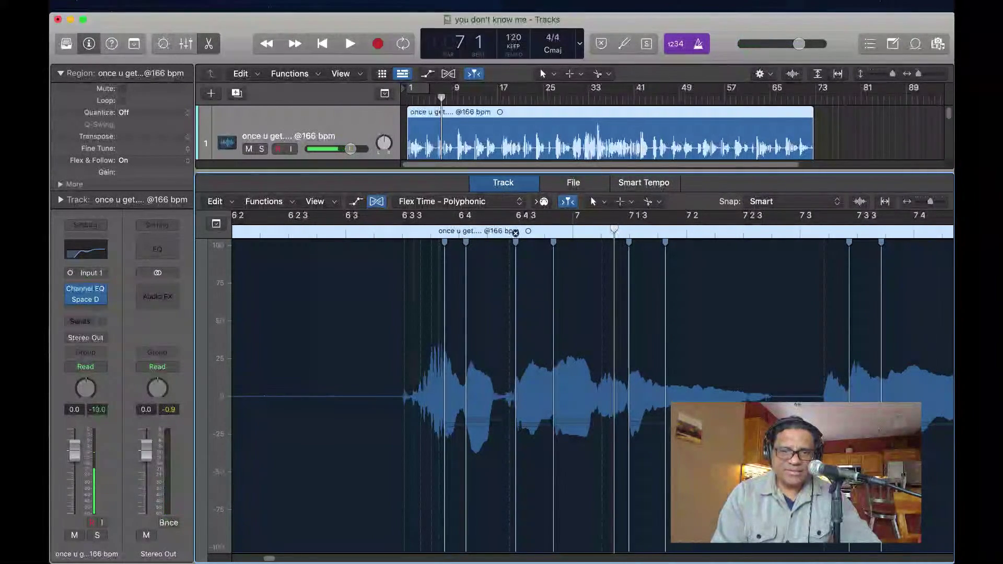
{"action": "left_click_drag", "start_coordinate": [516, 232], "coordinate": [509, 233]}
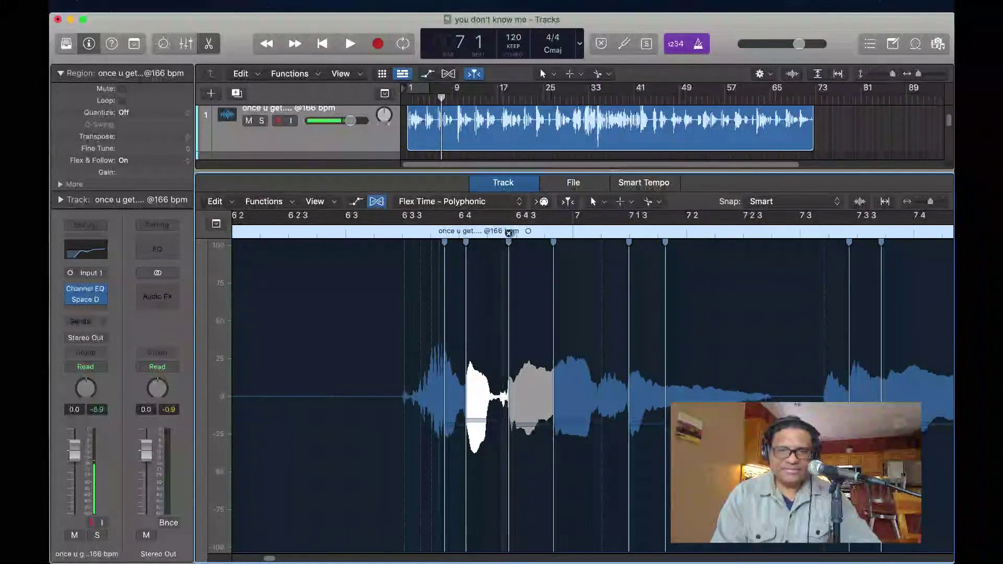
{"action": "key", "text": "space"}
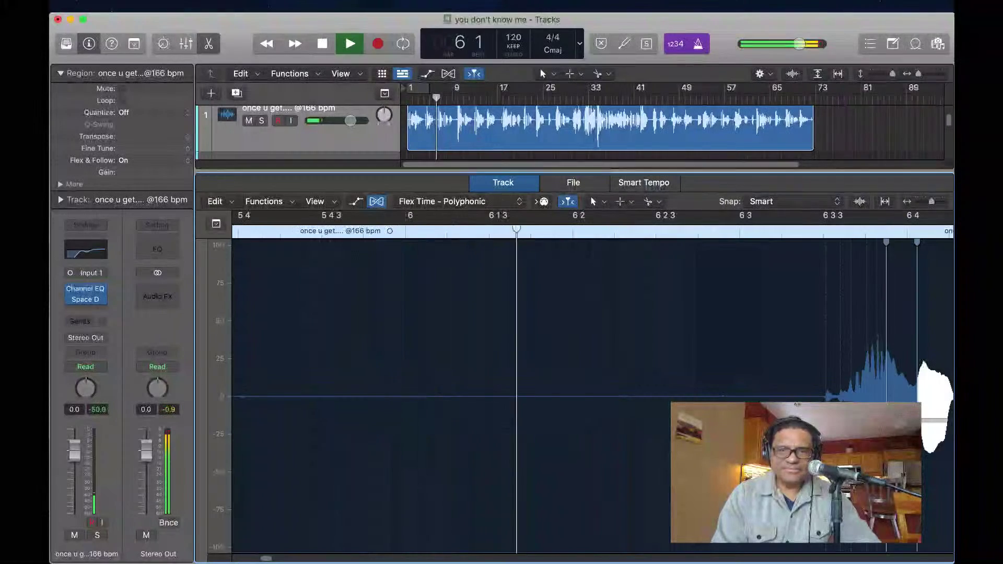
{"action": "key", "text": "space"}
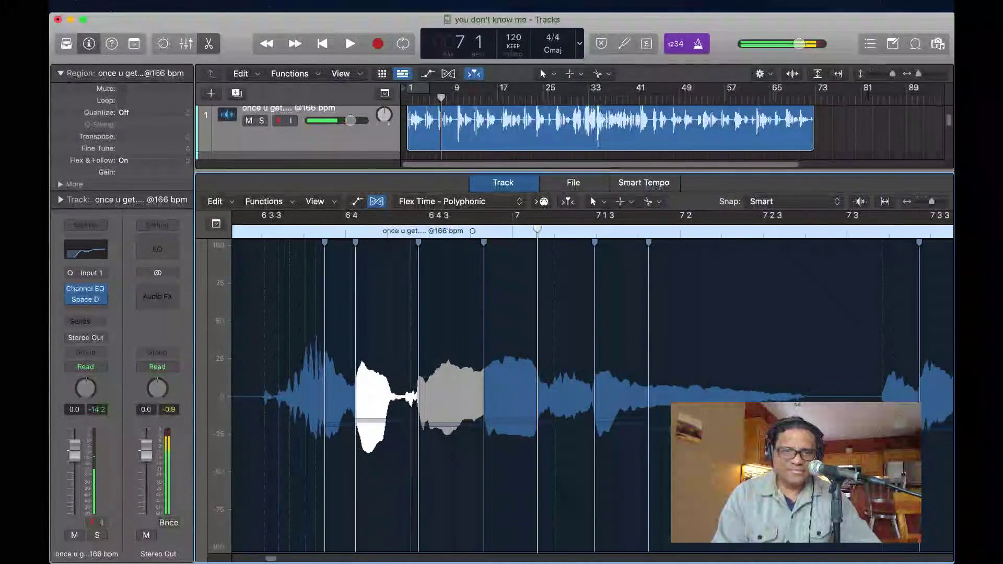
- Nudge the same flex marker before 6.4.3 a little earlier again and play through to bar 9
{"action": "left_click_drag", "start_coordinate": [418, 233], "coordinate": [415, 233]}
{"action": "key", "text": "space"}
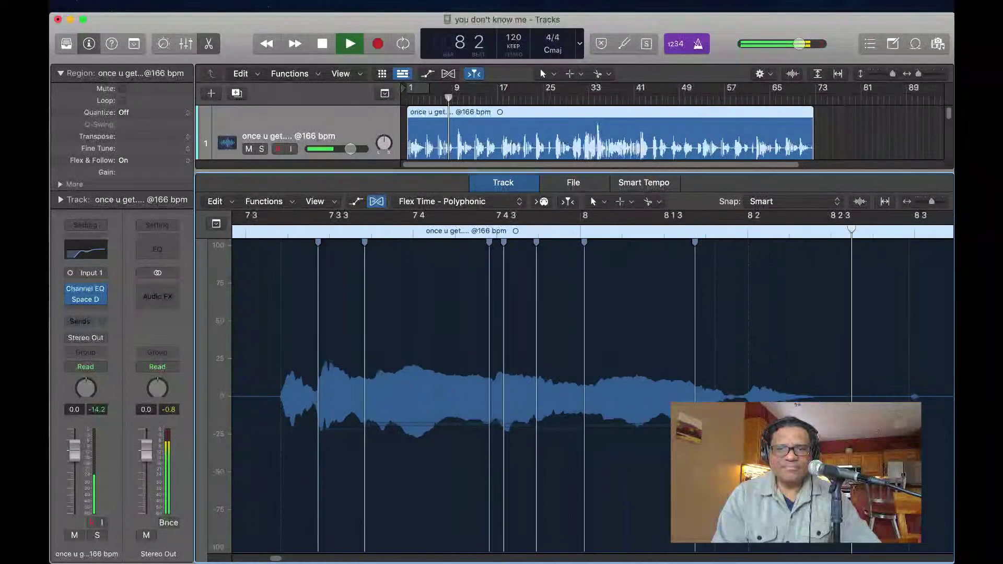
{"action": "key", "text": "space"}
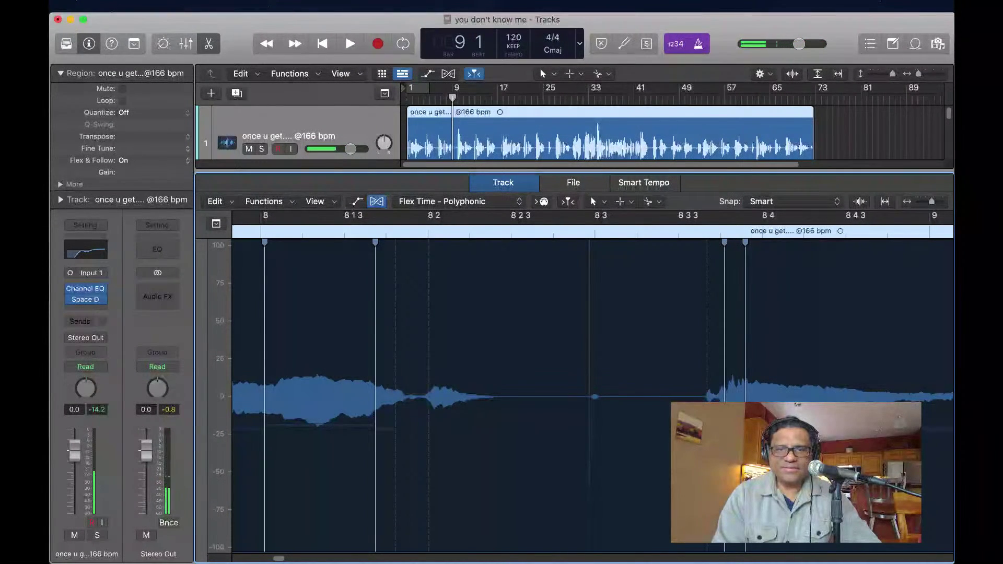
- Replay the adjusted phrase in bars 6 and 7 and continue listening into bar 11
{"action": "scroll", "coordinate": [593, 396], "scroll_direction": "right", "scroll_amount": 5}
{"action": "key", "text": "space"}
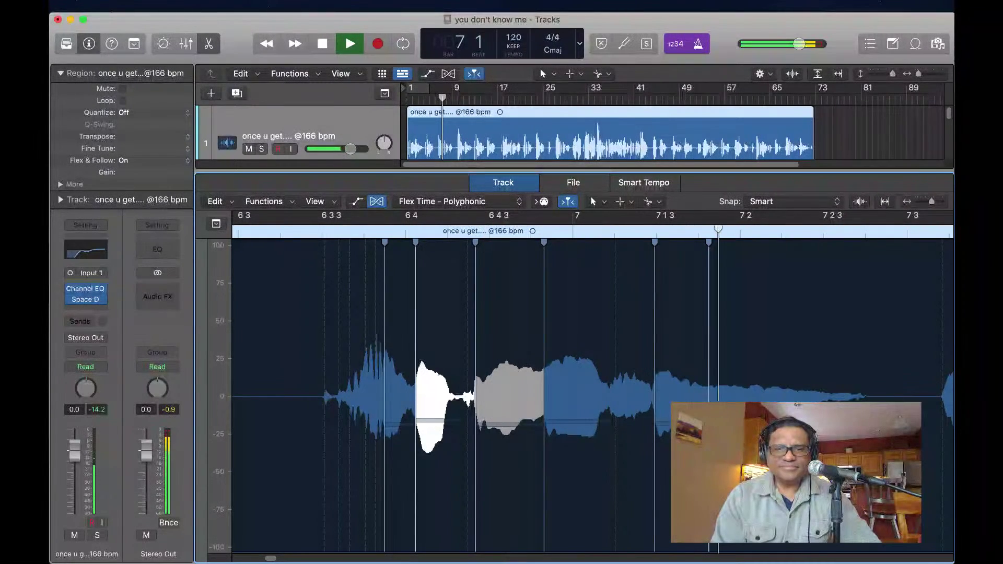
{"action": "scroll", "coordinate": [592, 396], "scroll_direction": "right", "scroll_amount": 3}
{"action": "scroll", "coordinate": [592, 395], "scroll_direction": "down", "scroll_amount": 5}
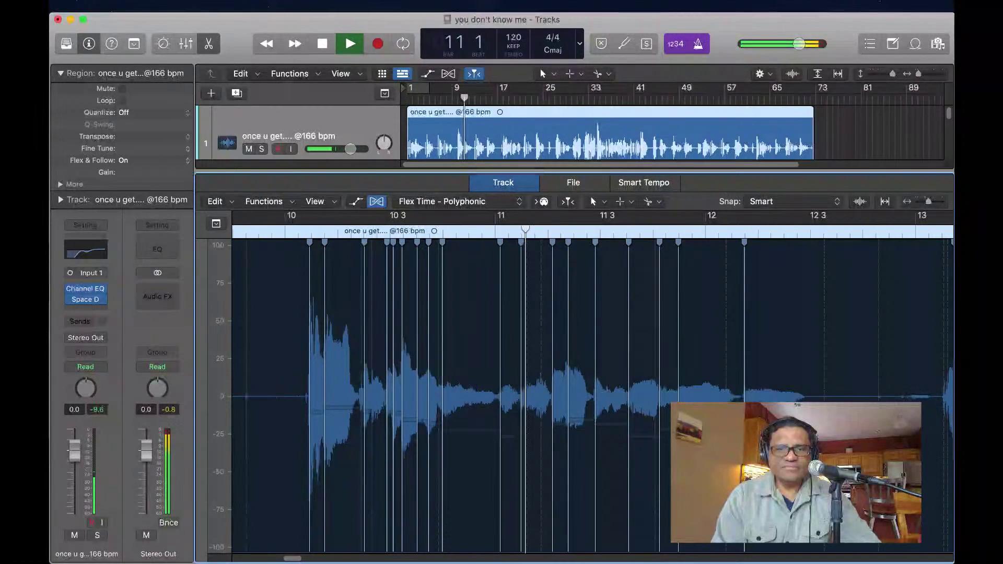
{"action": "key", "text": "space"}
- Move the flex marker just after the start of bar 11 back onto the bar line and play on to bar 14
{"action": "scroll", "coordinate": [592, 392], "scroll_direction": "right", "scroll_amount": 1}
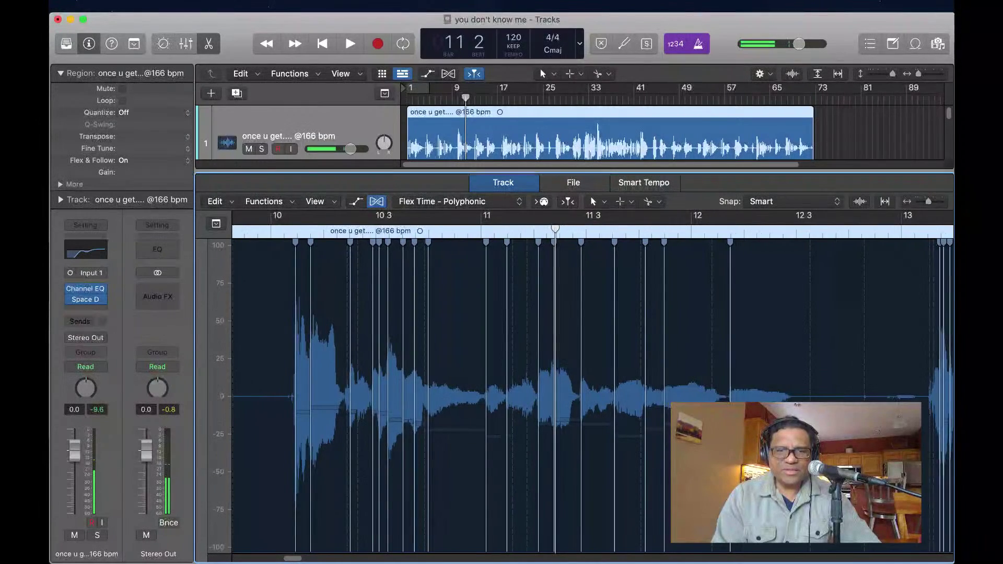
{"action": "scroll", "coordinate": [570, 391], "scroll_direction": "up", "scroll_amount": 3}
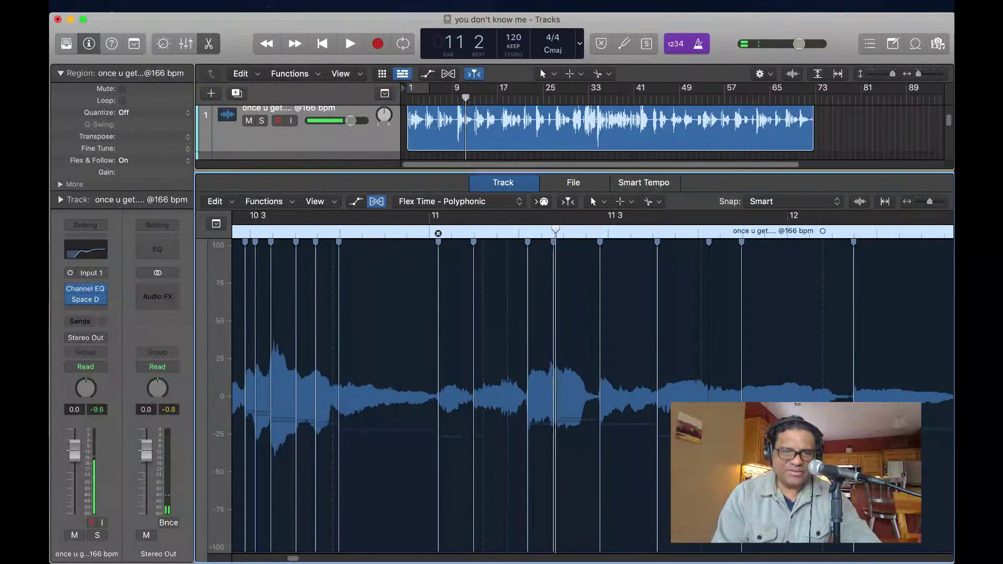
{"action": "left_click_drag", "start_coordinate": [437, 241], "coordinate": [429, 242]}
{"action": "key", "text": "space"}
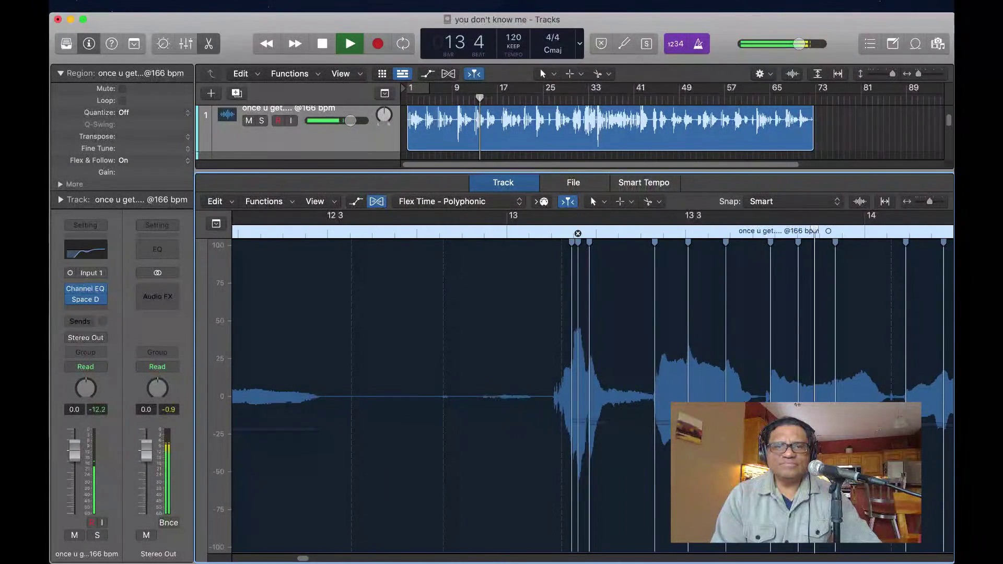
{"action": "key", "text": "space"}
- Show the mixer and browse the delay plug-ins for the vocal channel's empty effect slot after Space Designer
{"action": "key", "text": "x"}
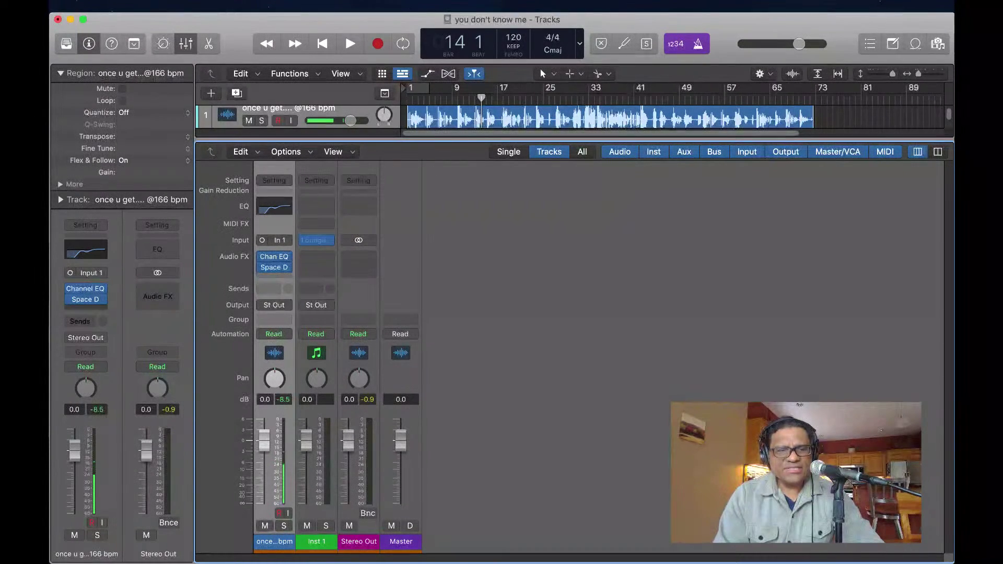
{"action": "left_click", "coordinate": [86, 307]}
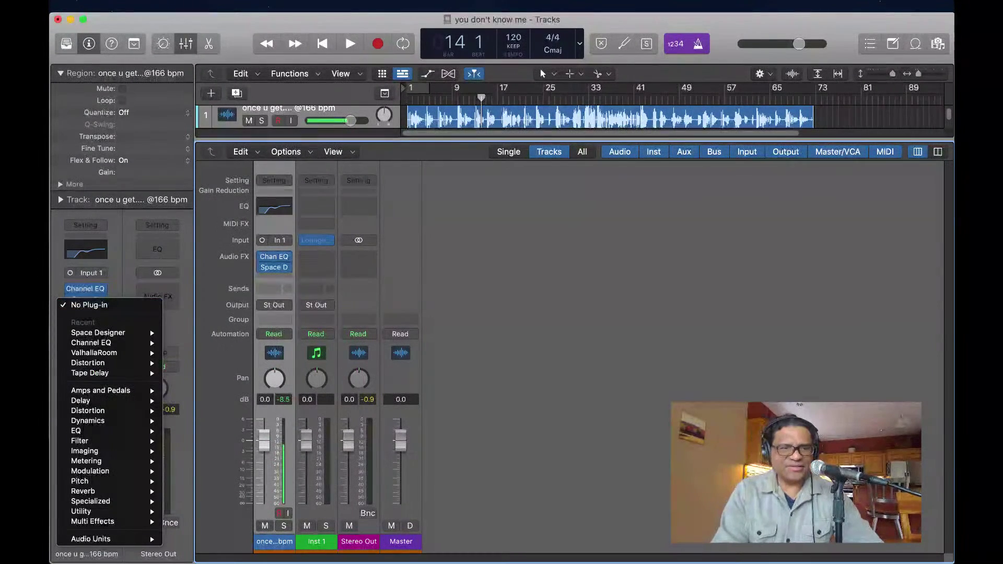
{"action": "mouse_move", "coordinate": [105, 352]}
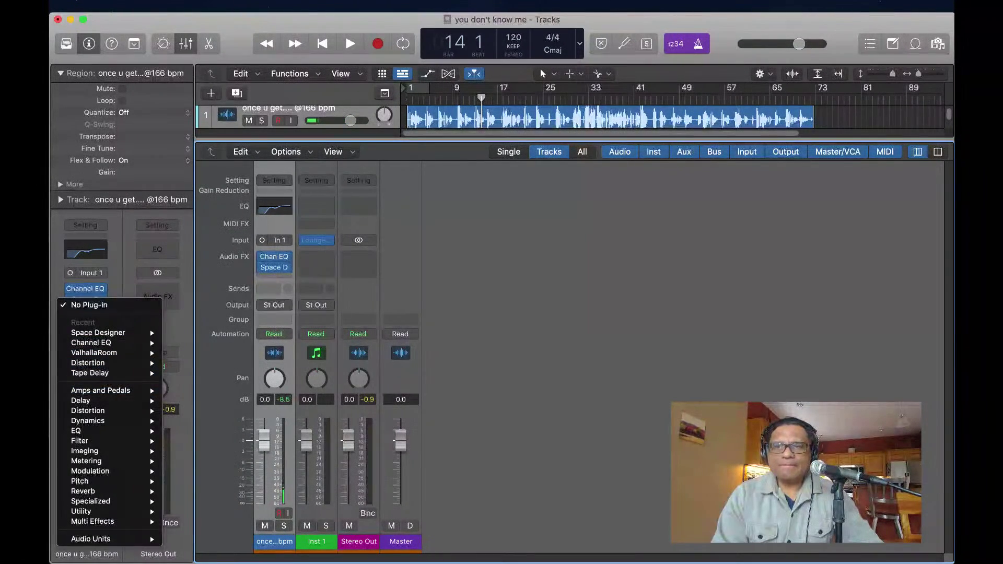
{"action": "key", "text": "Escape"}
{"action": "left_click", "coordinate": [85, 306]}
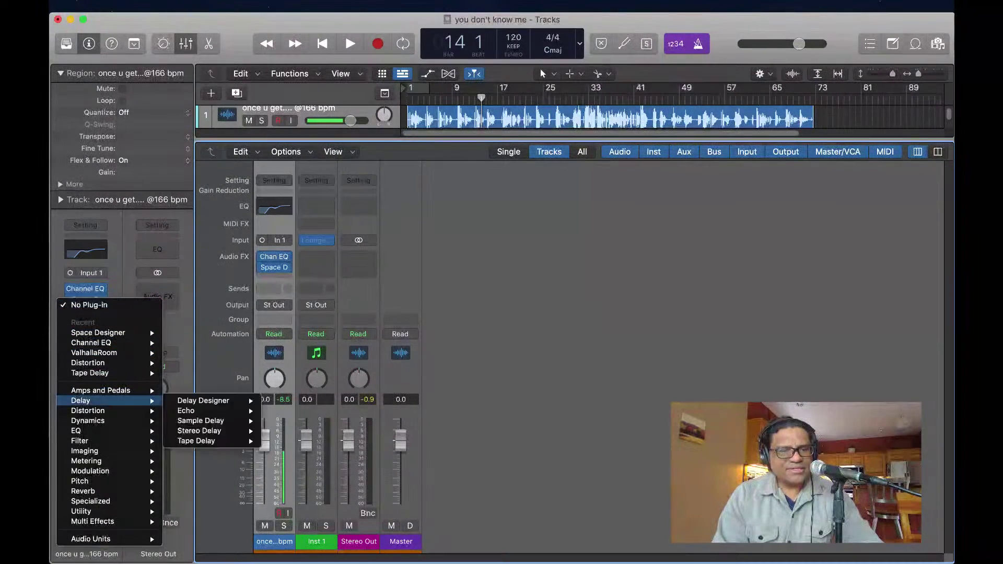
- Insert a Compressor below Space Designer on the "once u get" audio track and shrink its plug-in window to 76%
{"action": "mouse_move", "coordinate": [104, 420]}
{"action": "mouse_move", "coordinate": [199, 430]}
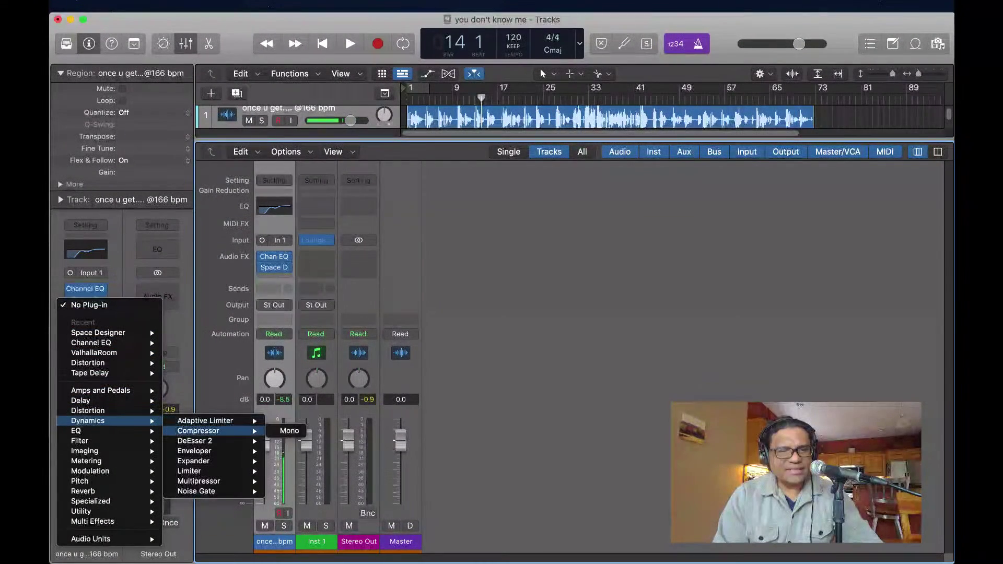
{"action": "left_click", "coordinate": [199, 430]}
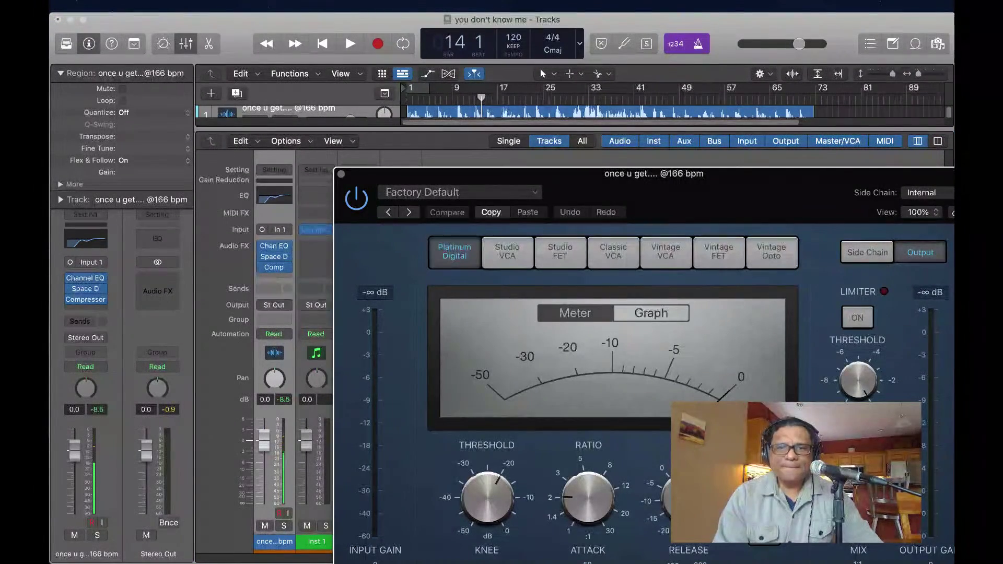
{"action": "left_click_drag", "start_coordinate": [653, 173], "coordinate": [480, 37]}
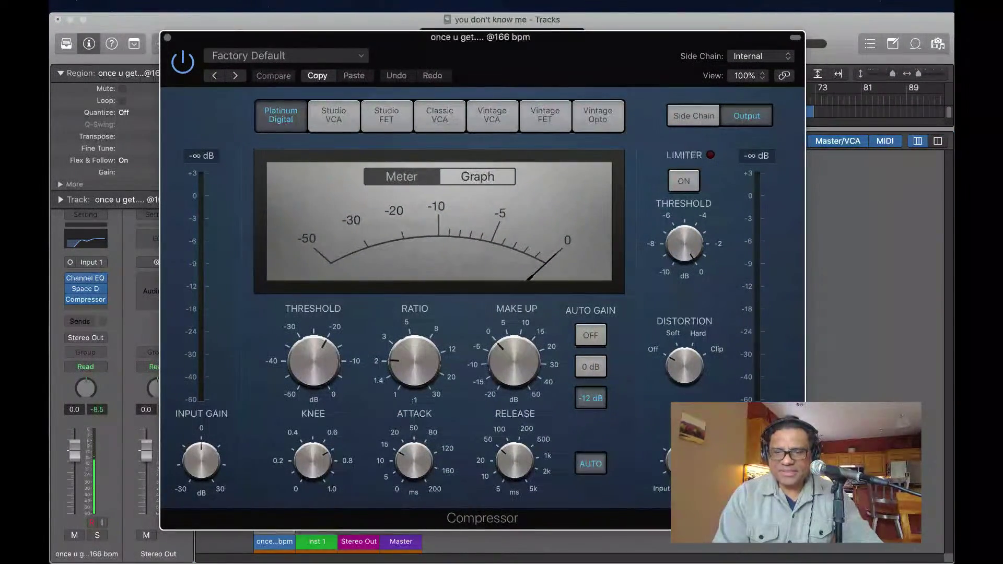
{"action": "left_click_drag", "start_coordinate": [348, 36], "coordinate": [332, 26]}
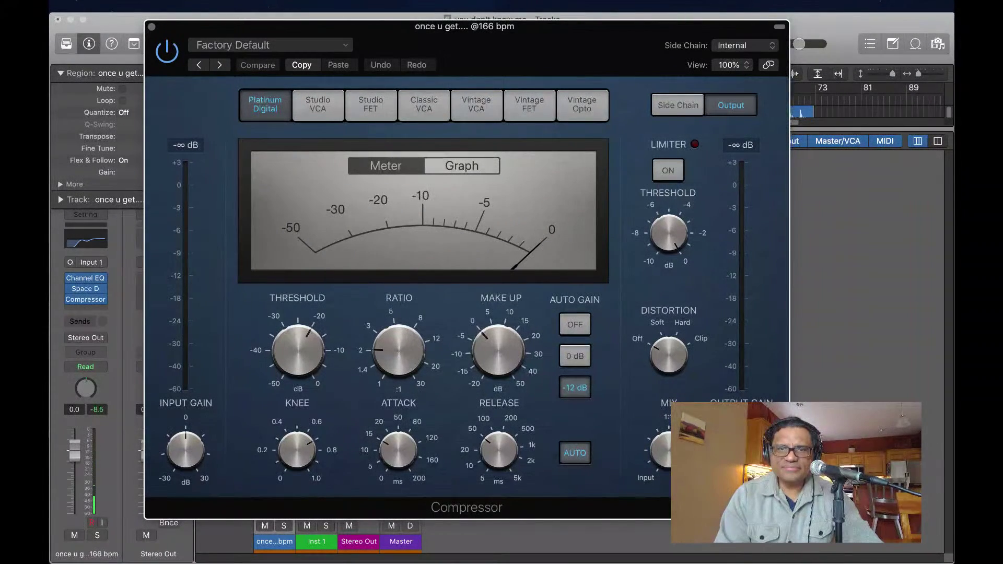
{"action": "left_click_drag", "start_coordinate": [333, 26], "coordinate": [283, 20]}
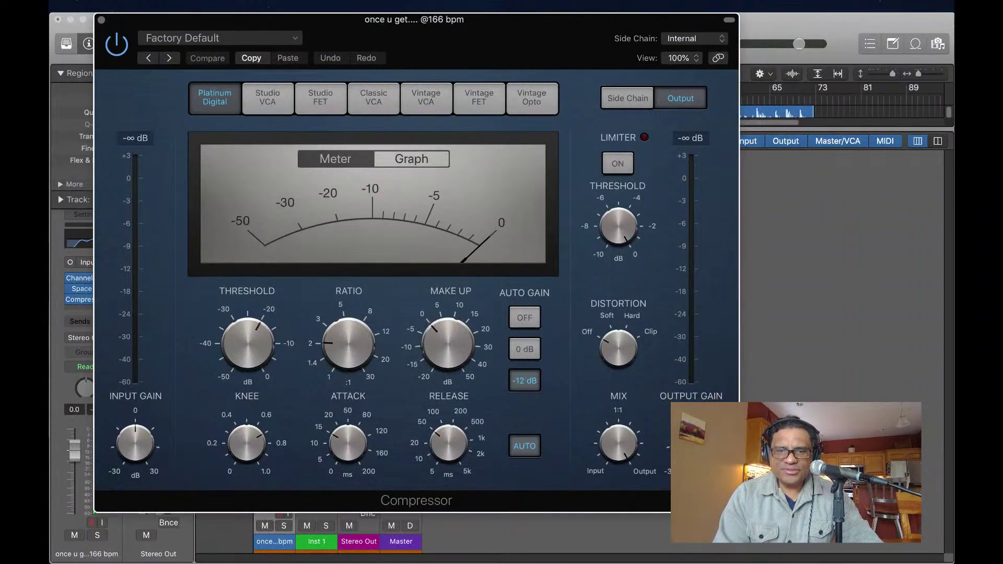
{"action": "left_click_drag", "start_coordinate": [738, 510], "coordinate": [582, 409]}
{"action": "left_click_drag", "start_coordinate": [338, 19], "coordinate": [458, 20]}
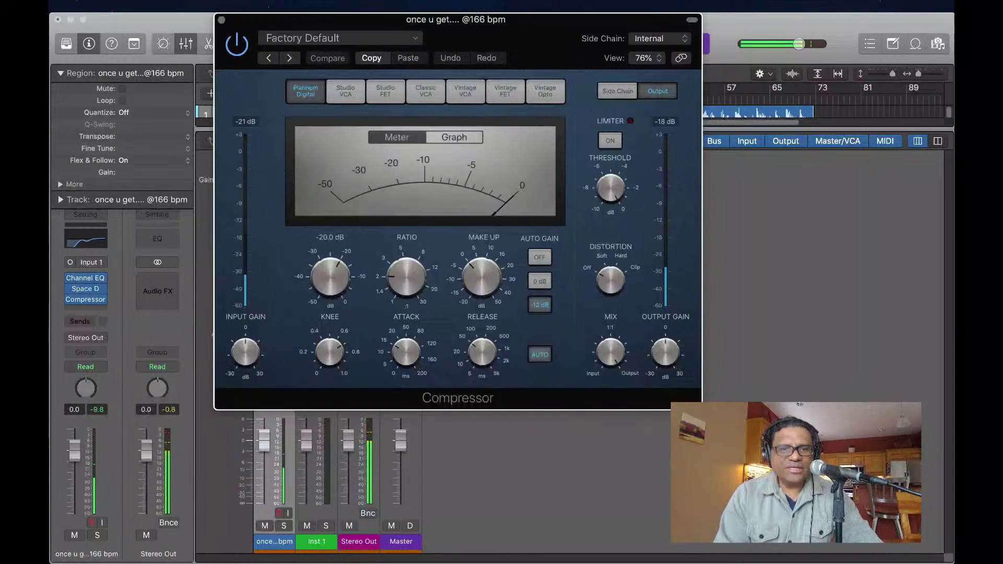
- Lower the Compressor's threshold to about -38 dB and try adjusting its ratio
{"action": "left_click_drag", "start_coordinate": [329, 276], "coordinate": [329, 292]}
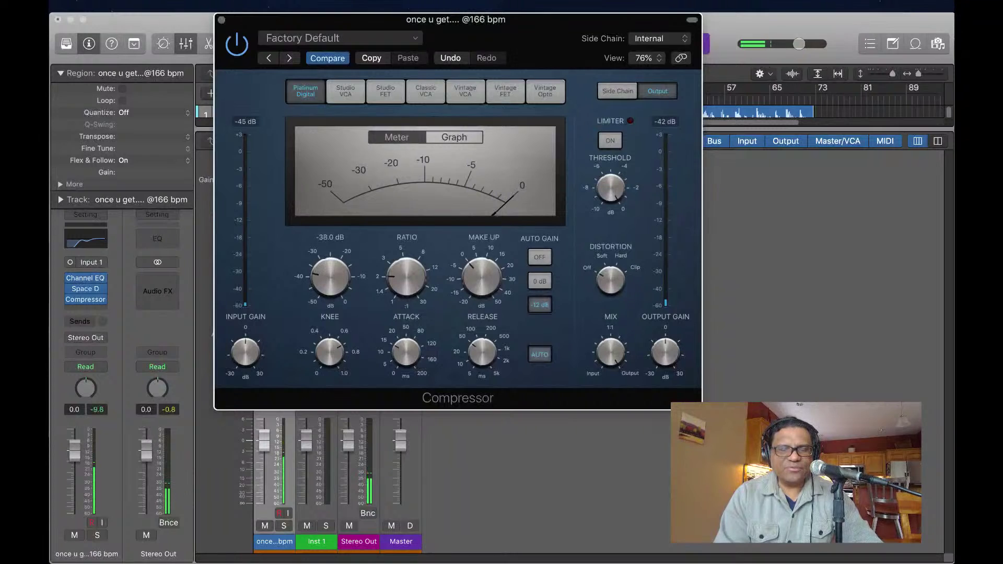
{"action": "left_click_drag", "start_coordinate": [406, 277], "coordinate": [406, 274]}
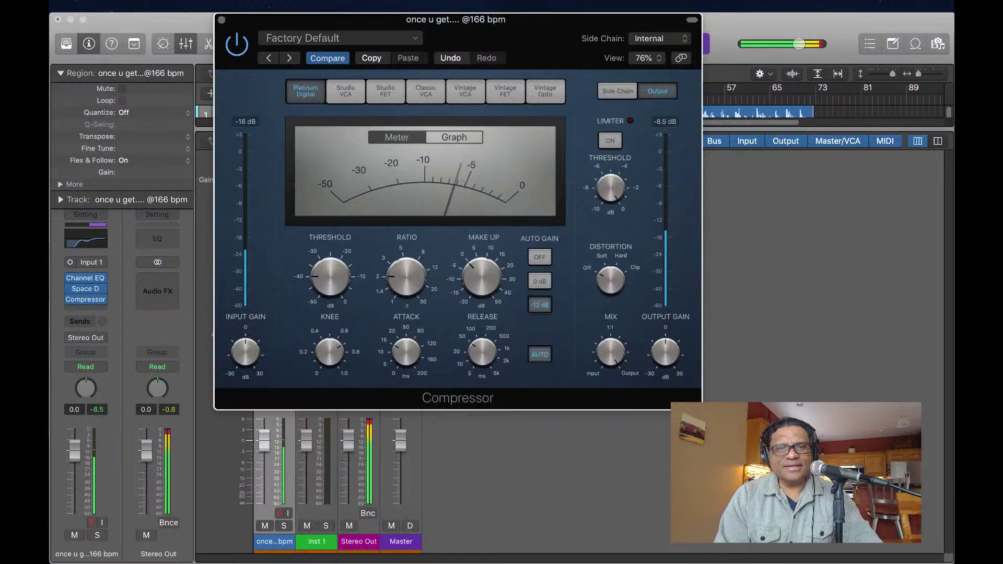
- Load the Compressor's Light Vocal voice preset and audition the track with it, closing the plug-in window when done
{"action": "left_click", "coordinate": [340, 37]}
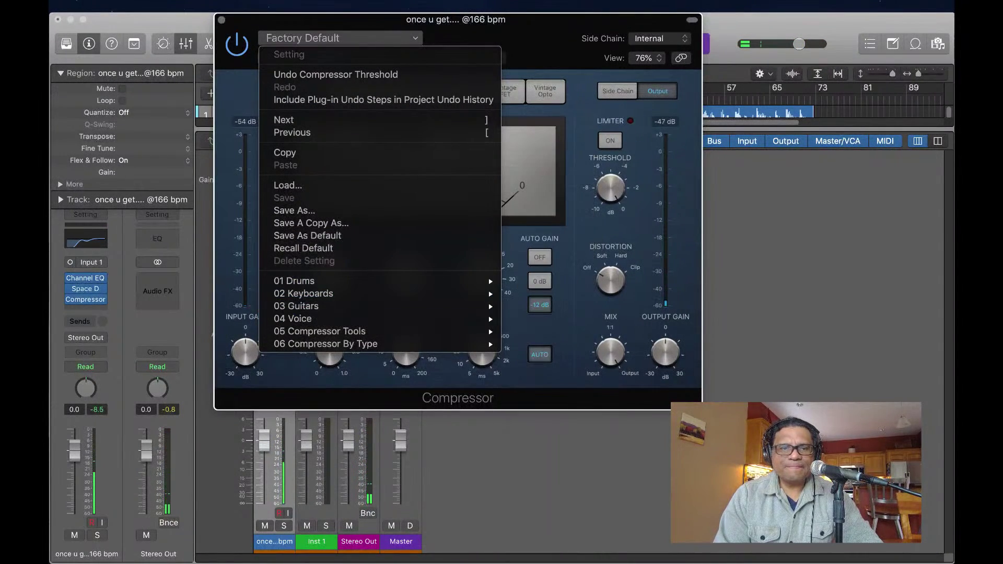
{"action": "mouse_move", "coordinate": [379, 318]}
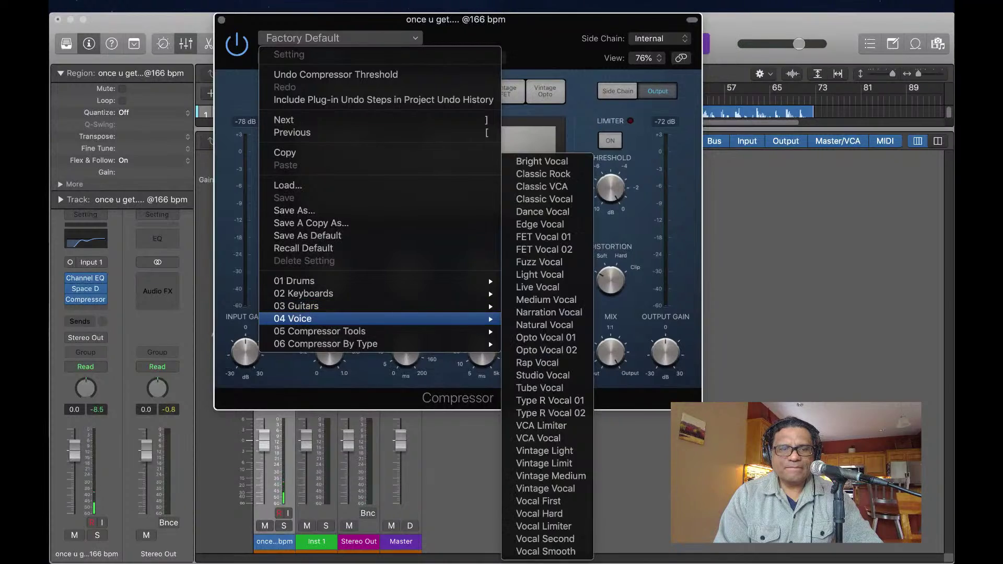
{"action": "left_click", "coordinate": [539, 274]}
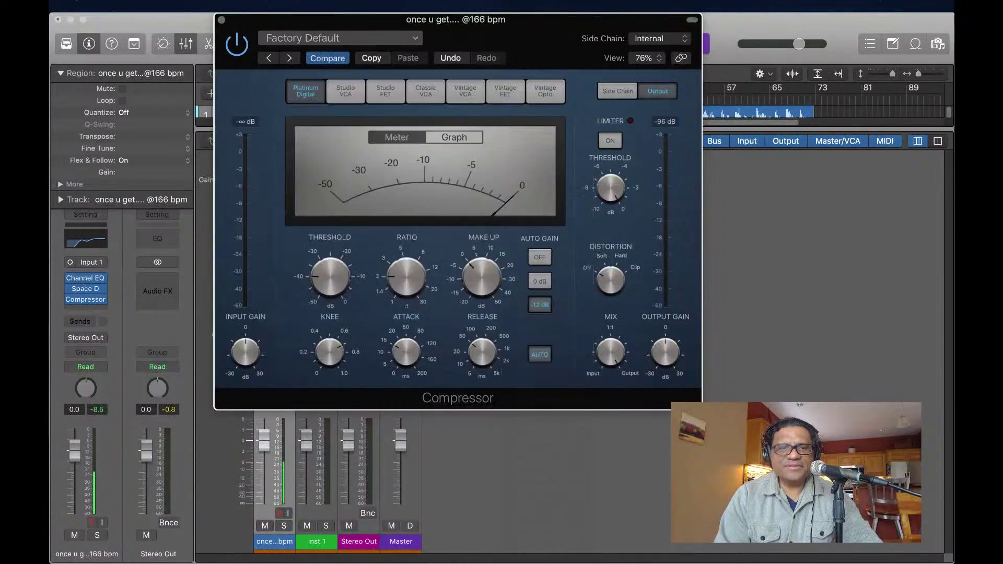
{"action": "key", "text": "space"}
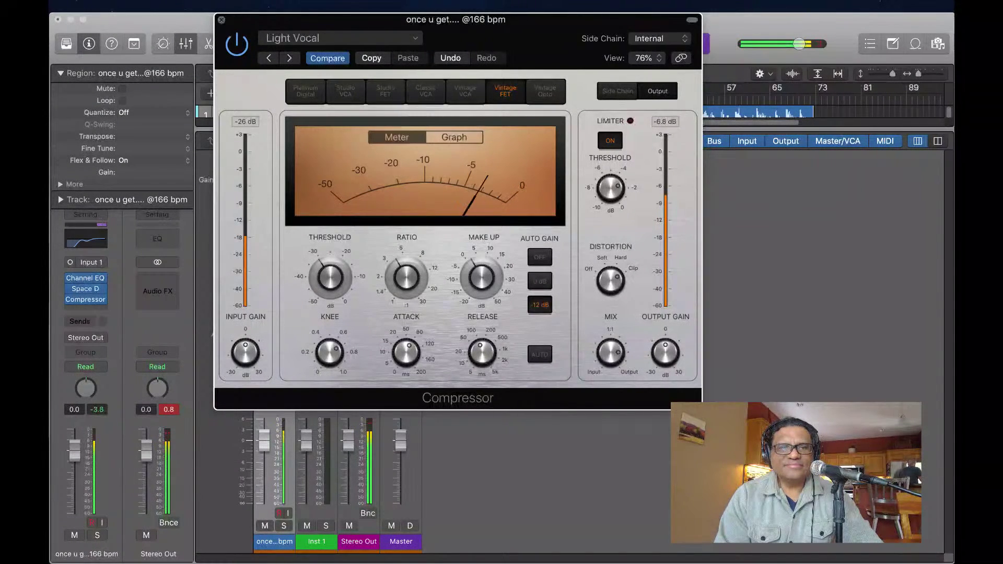
{"action": "left_click_drag", "start_coordinate": [456, 19], "coordinate": [456, 87]}
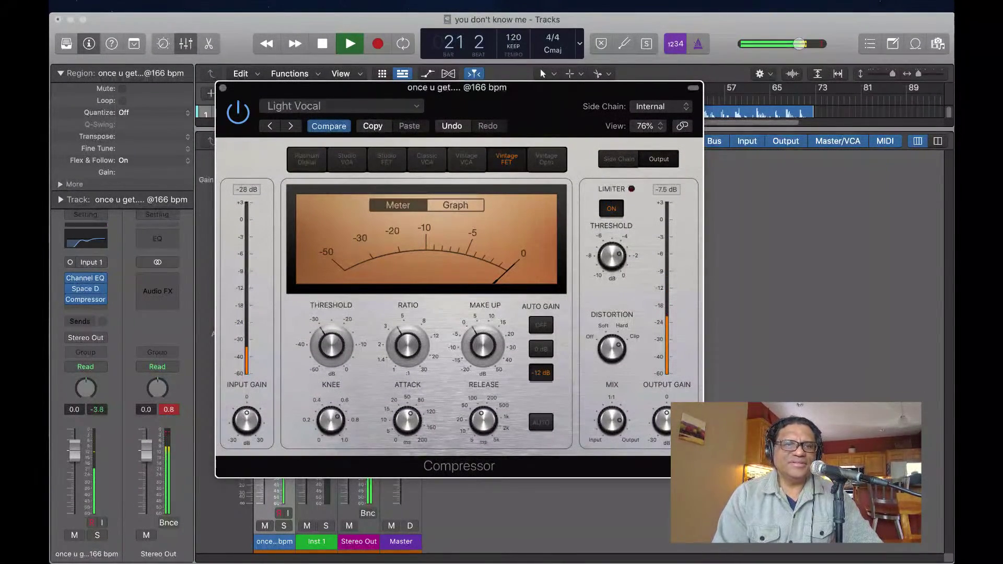
{"action": "key", "text": "space"}
{"action": "left_click", "coordinate": [223, 87]}
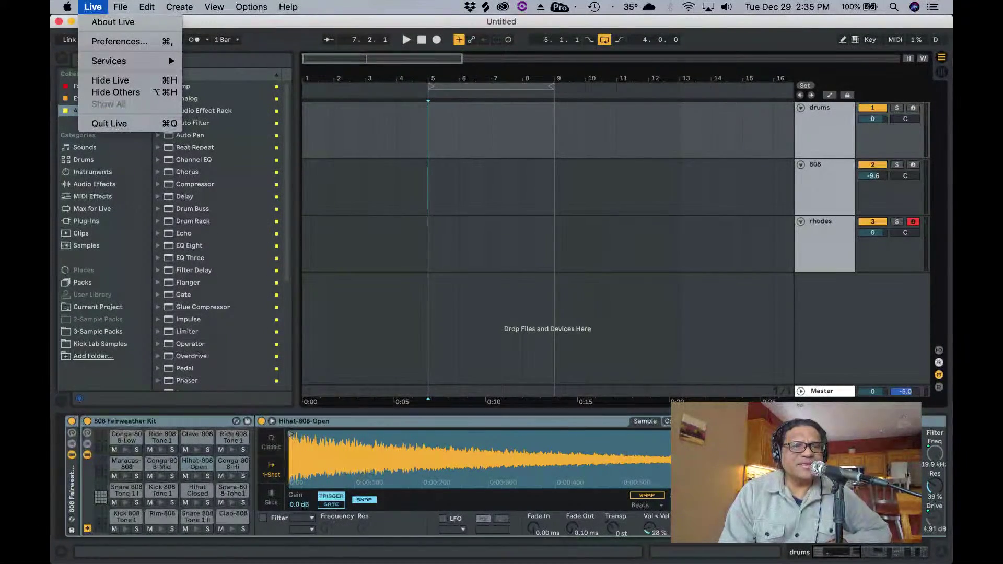
- In Ableton Live, view the About Live version information and dismiss it
{"action": "left_click", "coordinate": [113, 22]}
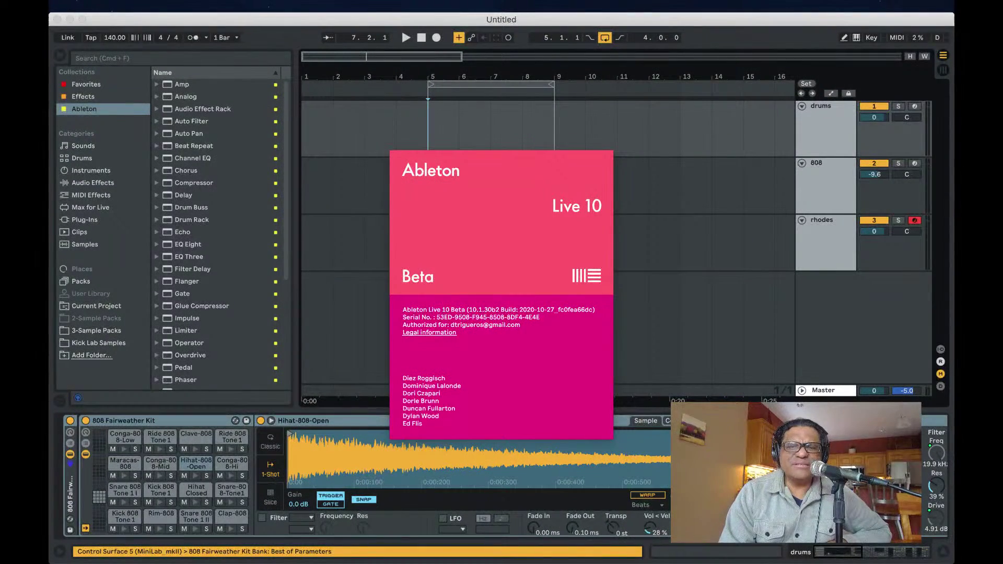
{"action": "key", "text": "Escape"}
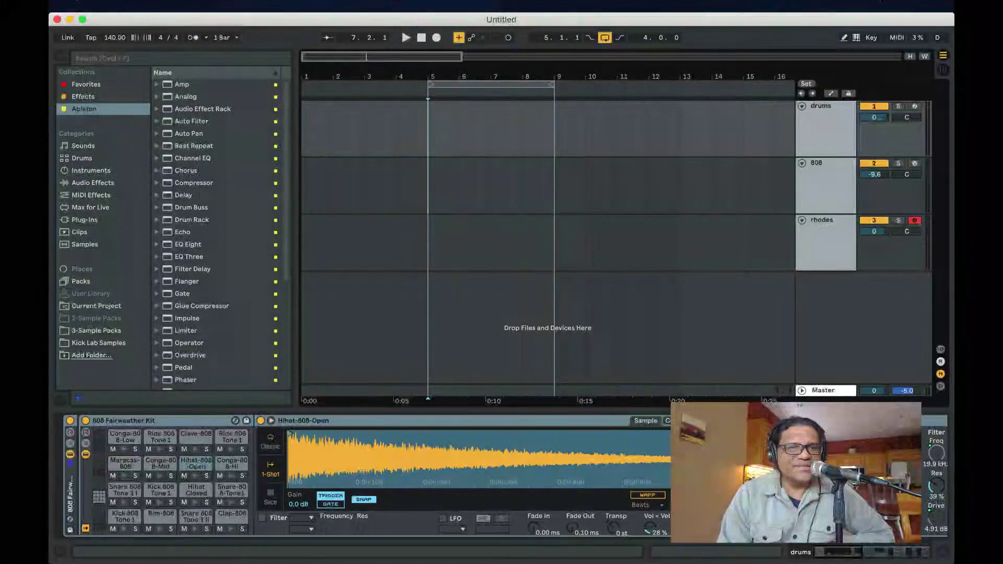
- Set Live's audio output device to Ecamm Live App Audio (0 In, 2 Out) in the preferences
{"action": "left_click", "coordinate": [94, 7]}
{"action": "left_click", "coordinate": [124, 38]}
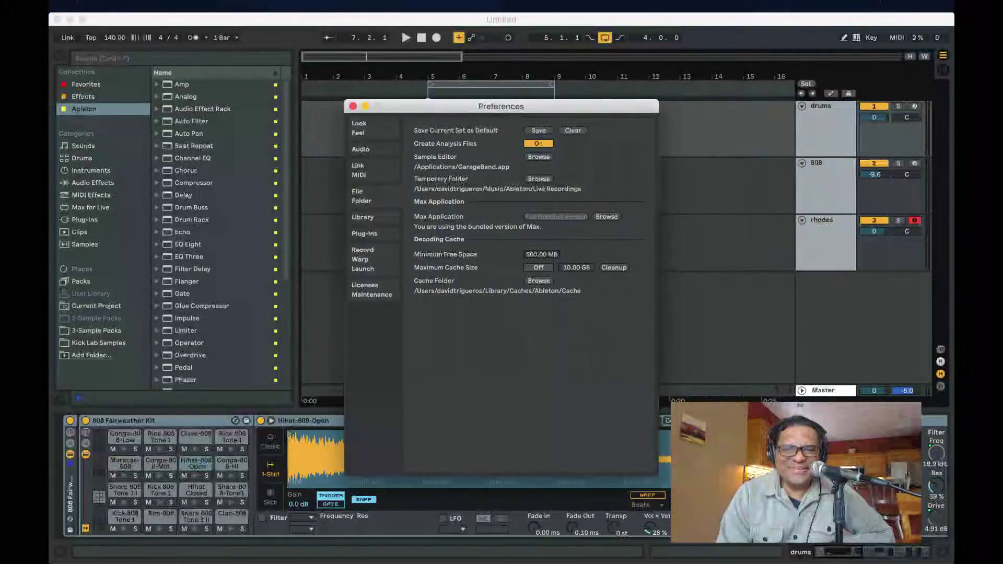
{"action": "left_click", "coordinate": [361, 149]}
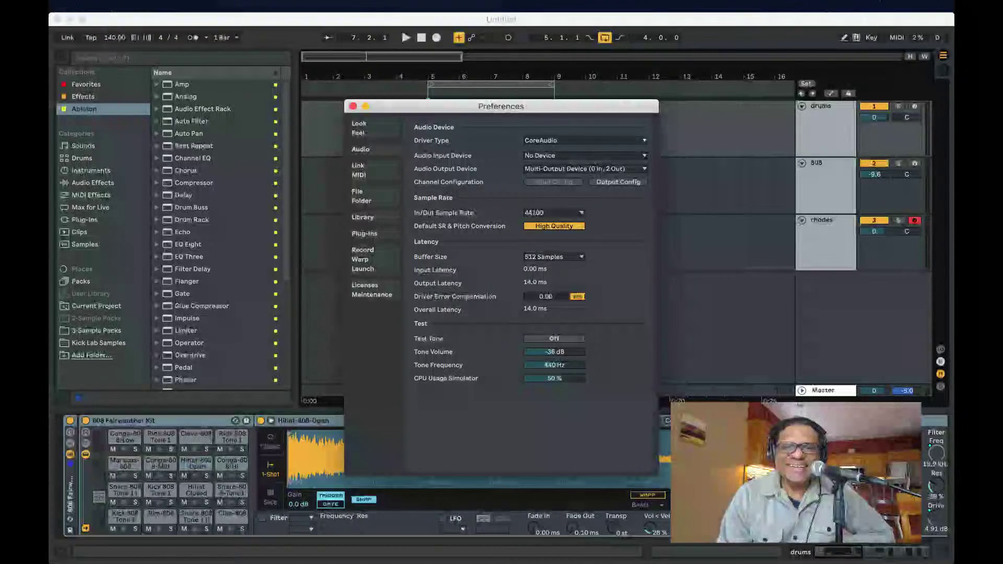
{"action": "left_click", "coordinate": [585, 168]}
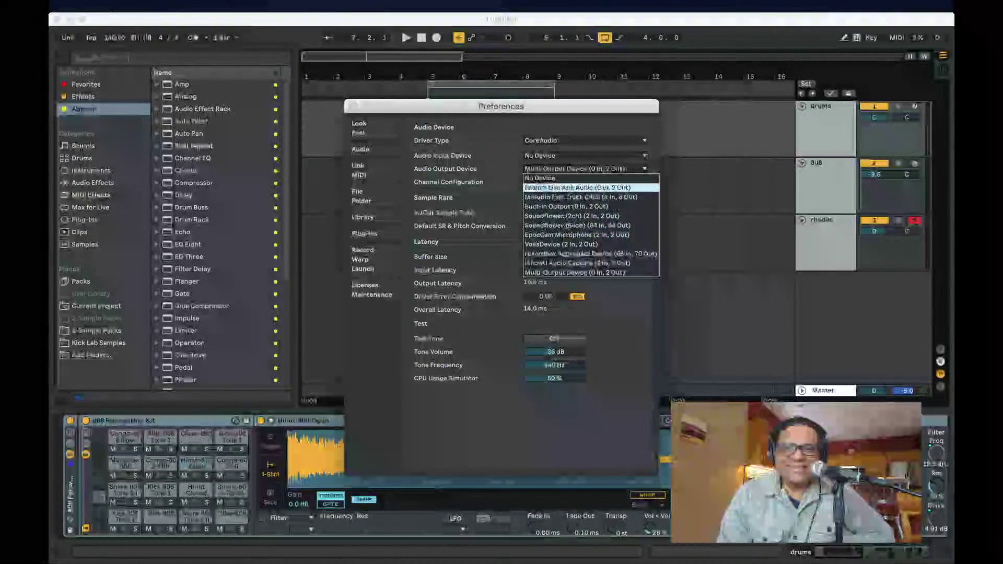
{"action": "left_click", "coordinate": [577, 187]}
{"action": "key", "text": "super+w"}
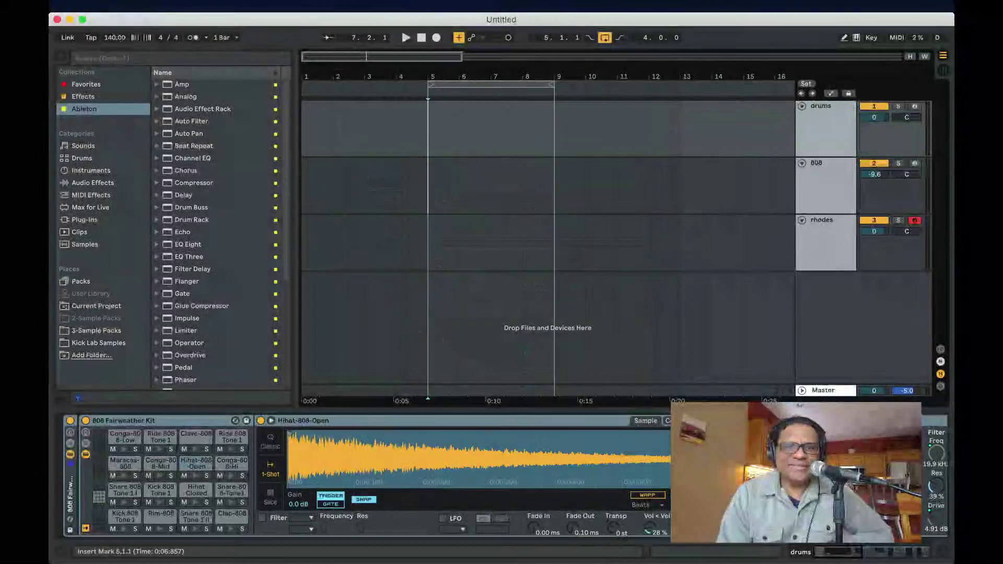
- Open the recent Live set "A Que Hora.als" from the guitar gas project
{"action": "left_click", "coordinate": [121, 7]}
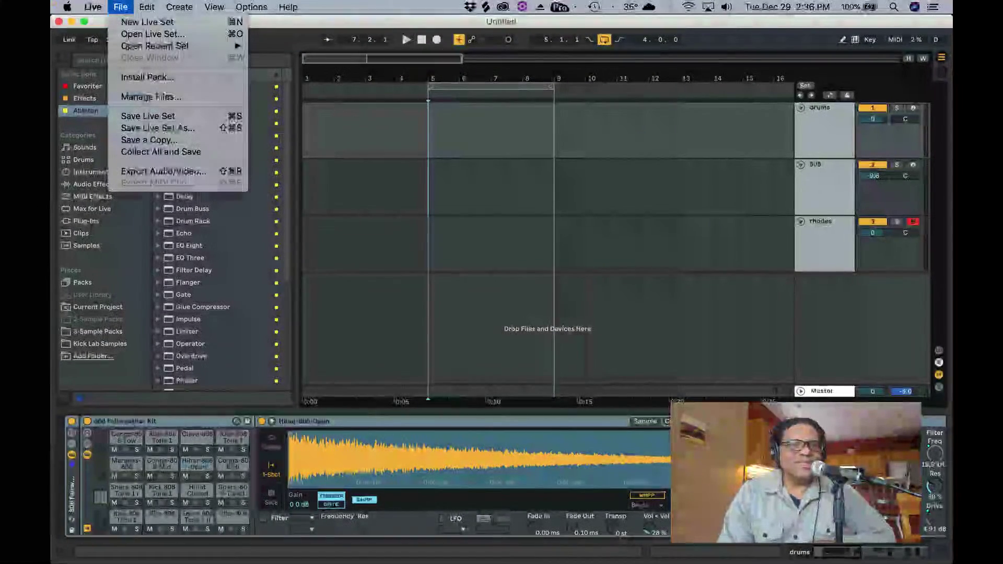
{"action": "mouse_move", "coordinate": [155, 46]}
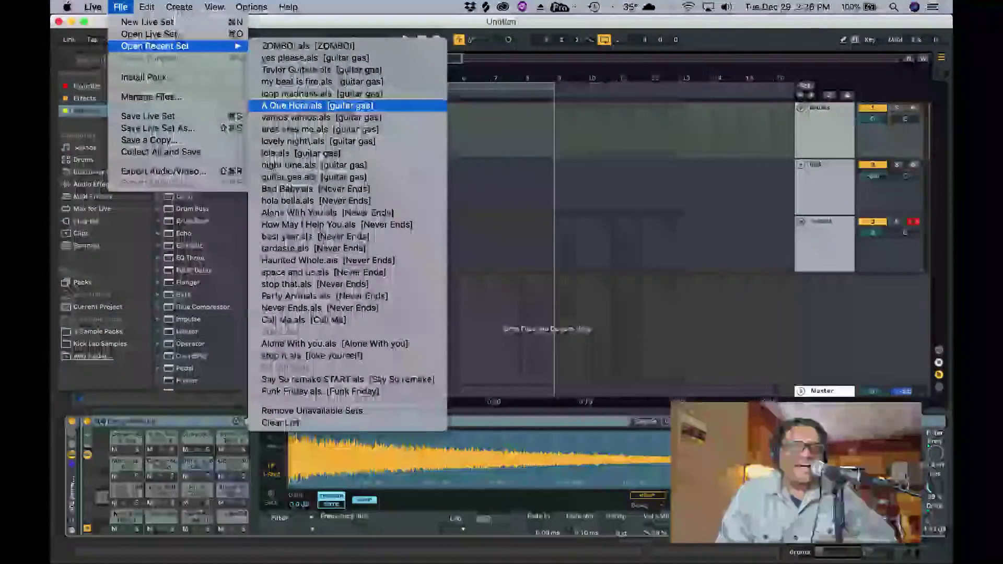
{"action": "left_click", "coordinate": [314, 105]}
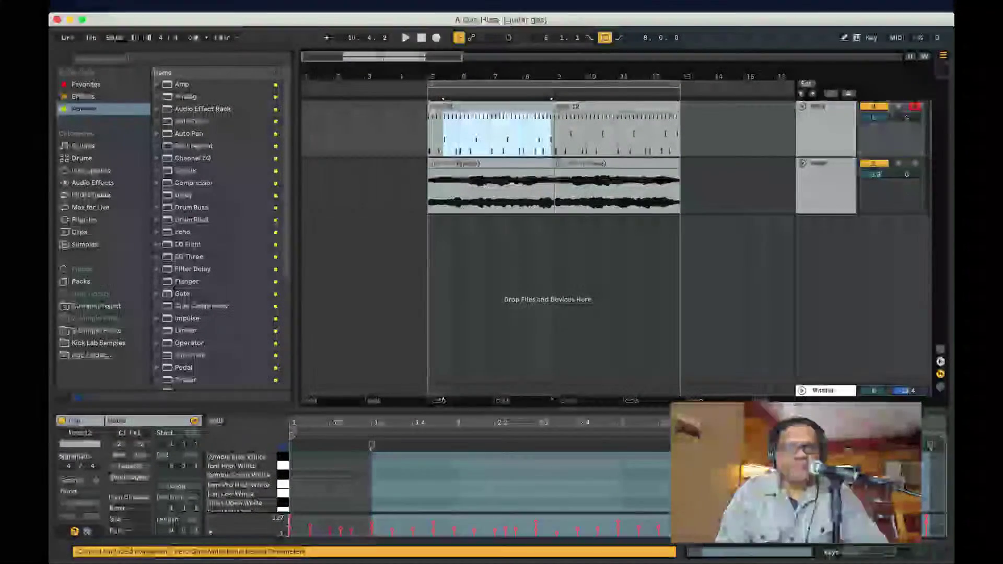
- Play the arrangement from bar 5, stop it and select the pluck track
{"action": "left_click", "coordinate": [430, 188]}
{"action": "key", "text": "space"}
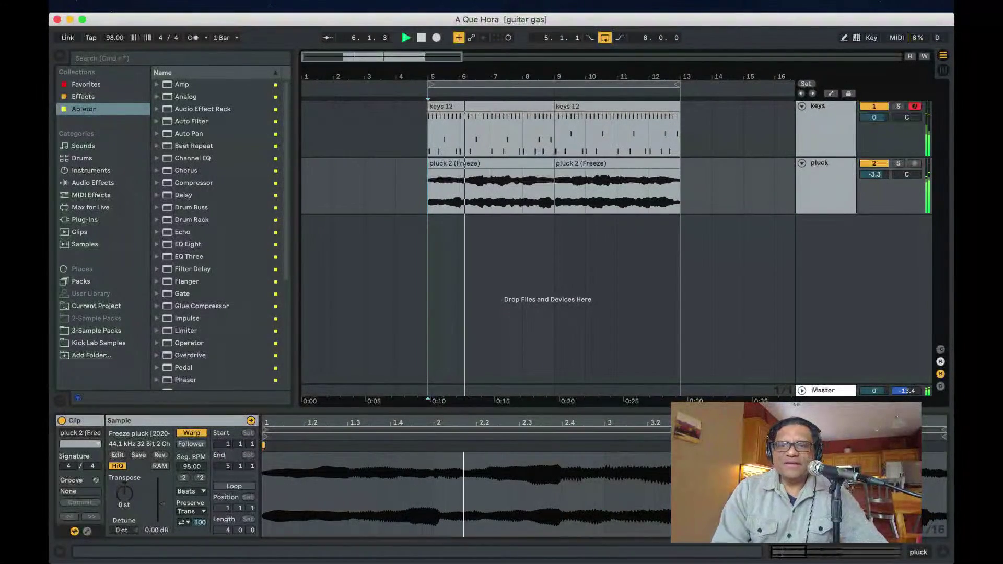
{"action": "left_click", "coordinate": [825, 186]}
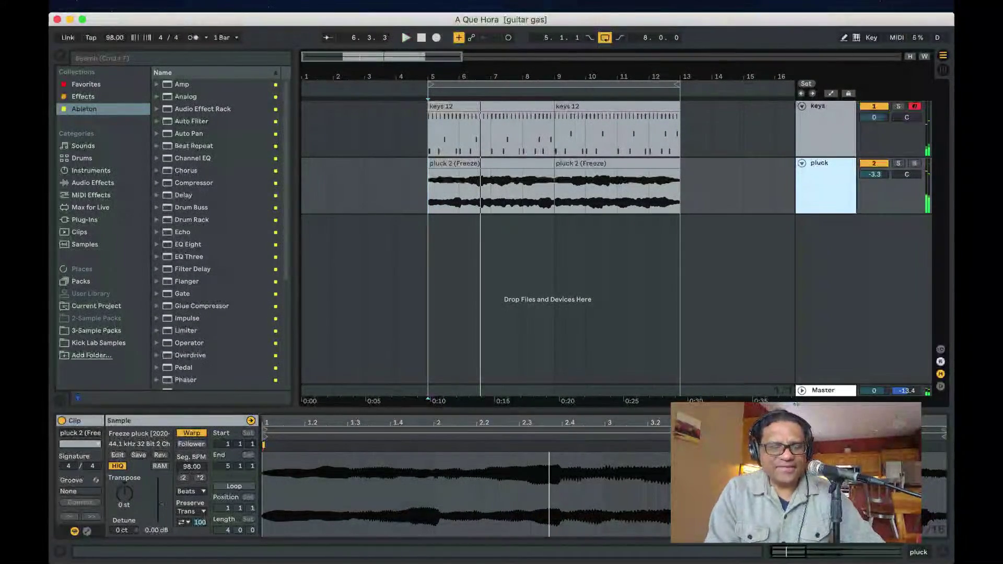
{"action": "scroll", "coordinate": [491, 187], "scroll_direction": "right", "scroll_amount": 3}
{"action": "scroll", "coordinate": [491, 188], "scroll_direction": "left", "scroll_amount": 1}
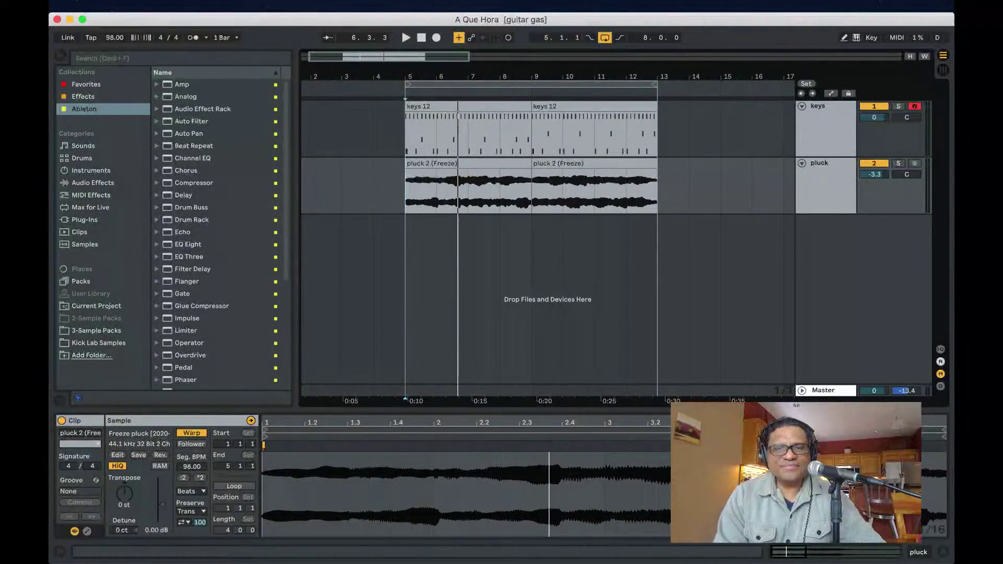
- Compare the Session View and Arrangement View of the set, ending in the Arrangement View
{"action": "key", "text": "Tab"}
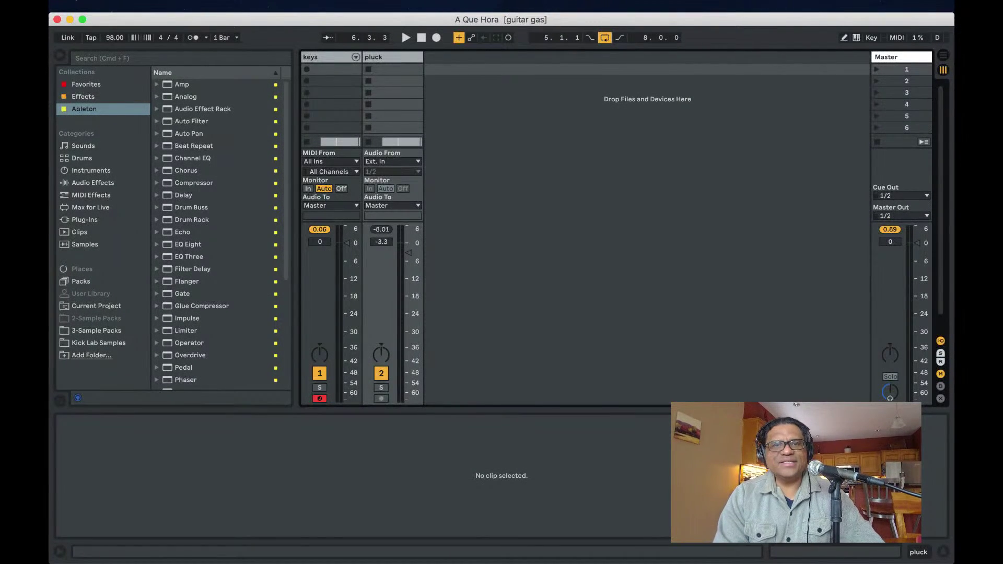
{"action": "key", "text": "Tab"}
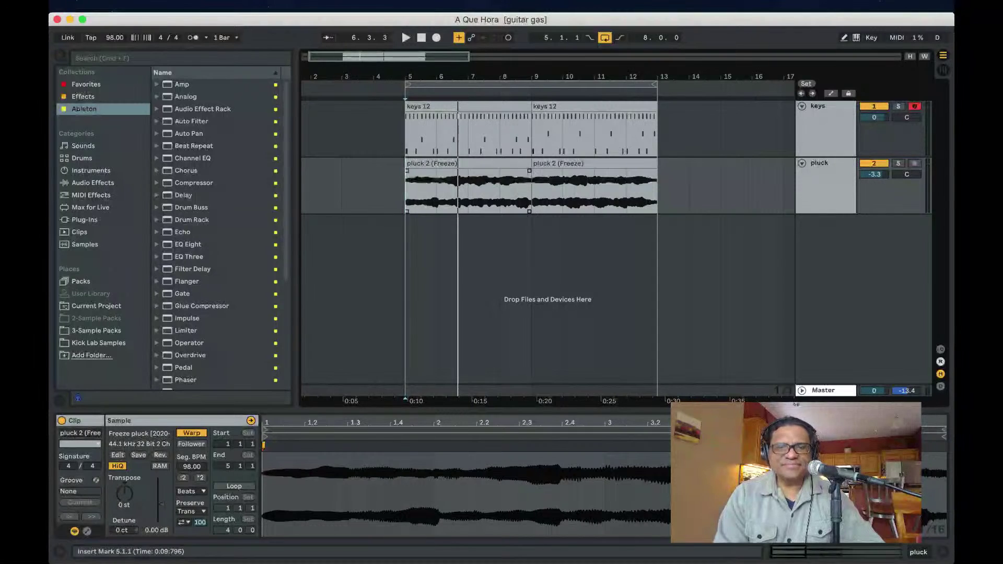
{"action": "key", "text": "Tab"}
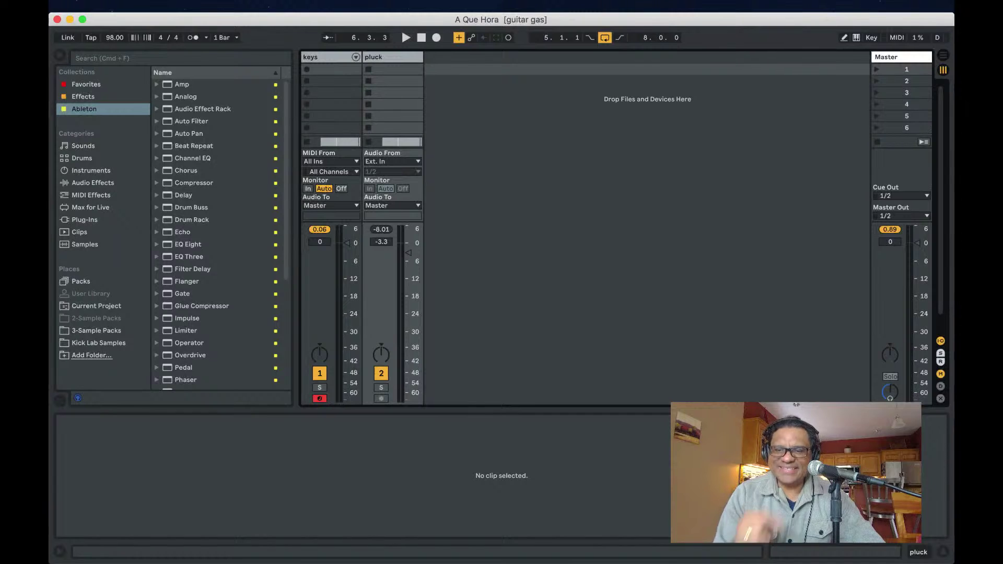
{"action": "key", "text": "Tab"}
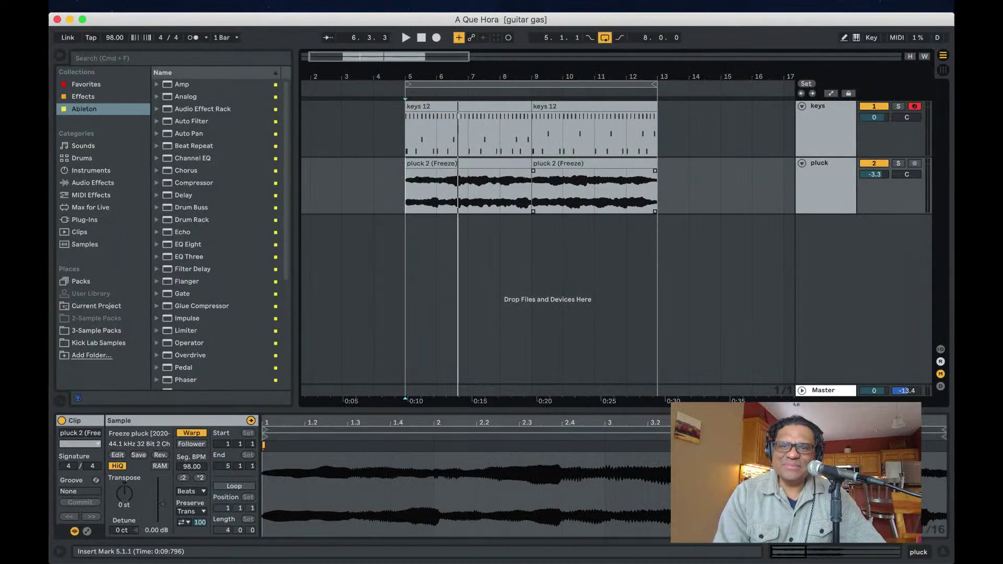
- Select the first pluck clip, solo the pluck track and play it on its own
{"action": "left_click", "coordinate": [825, 129]}
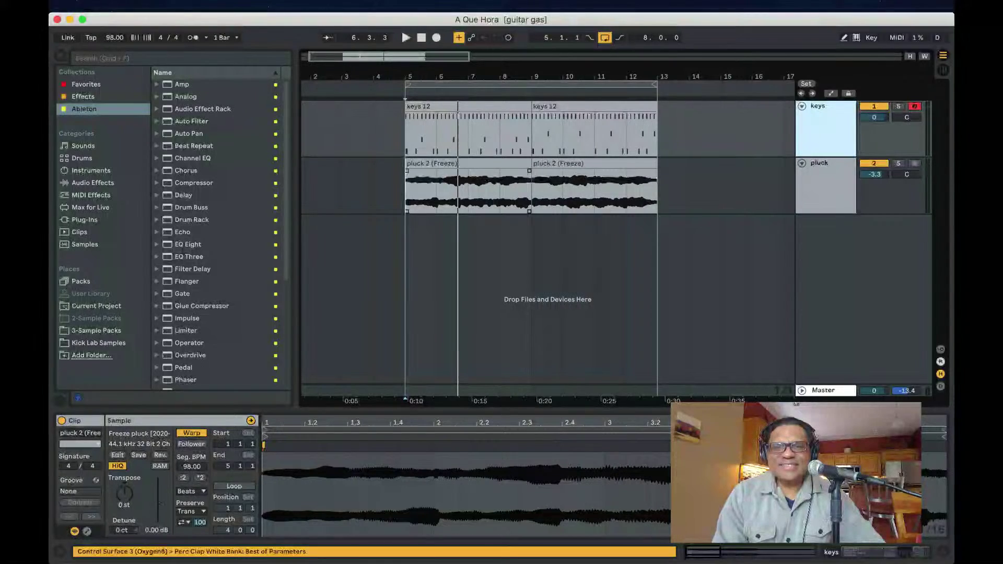
{"action": "left_click", "coordinate": [468, 163]}
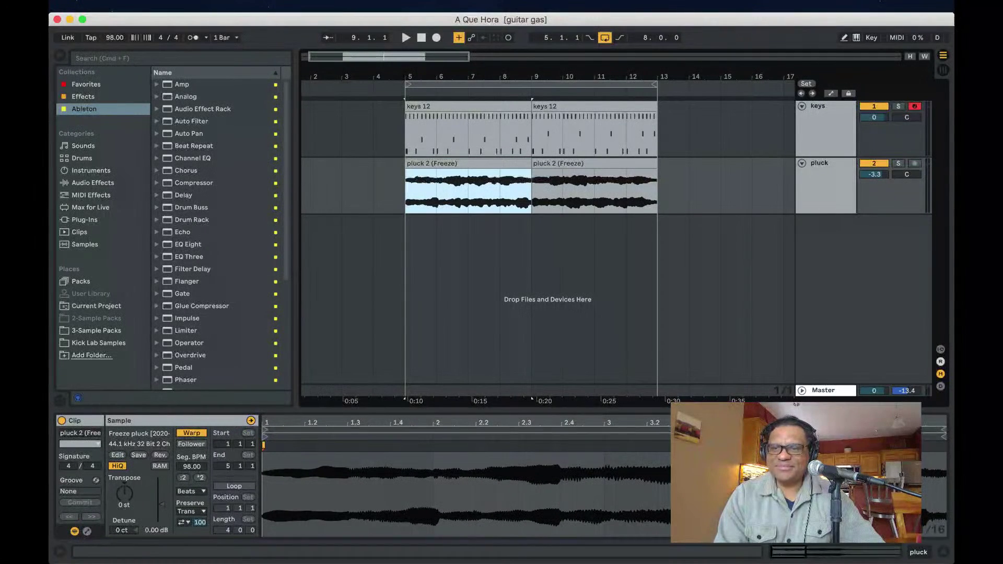
{"action": "key", "text": "s"}
{"action": "key", "text": "space"}
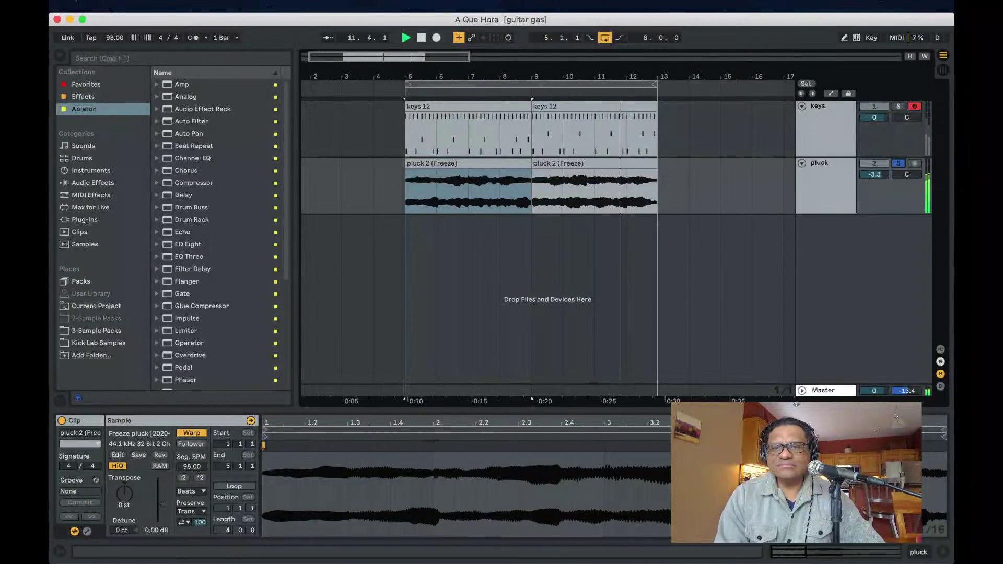
- Stop playback and show the pluck track's audio effects chain
{"action": "left_click", "coordinate": [825, 186]}
{"action": "key", "text": "space"}
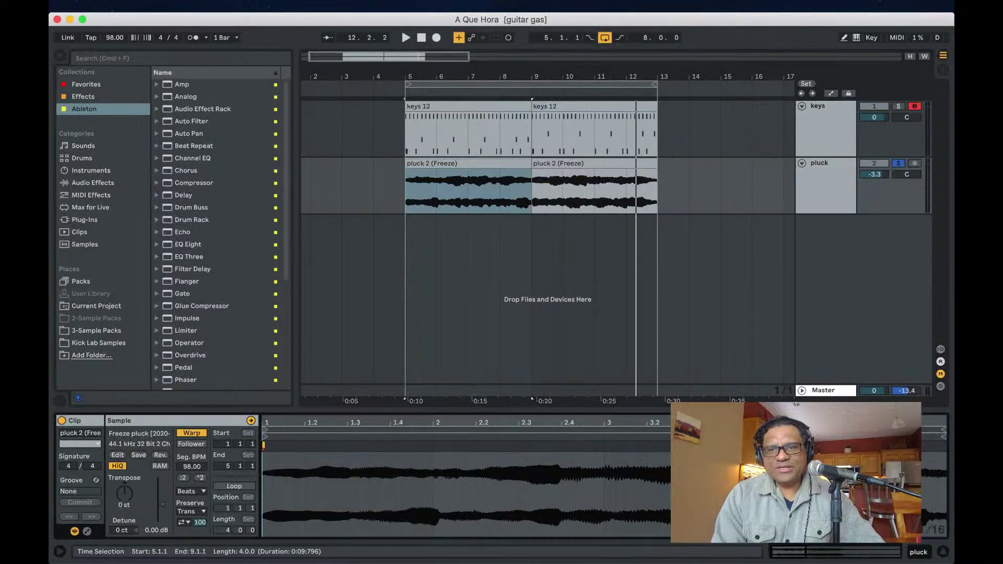
{"action": "double_click", "coordinate": [824, 162]}
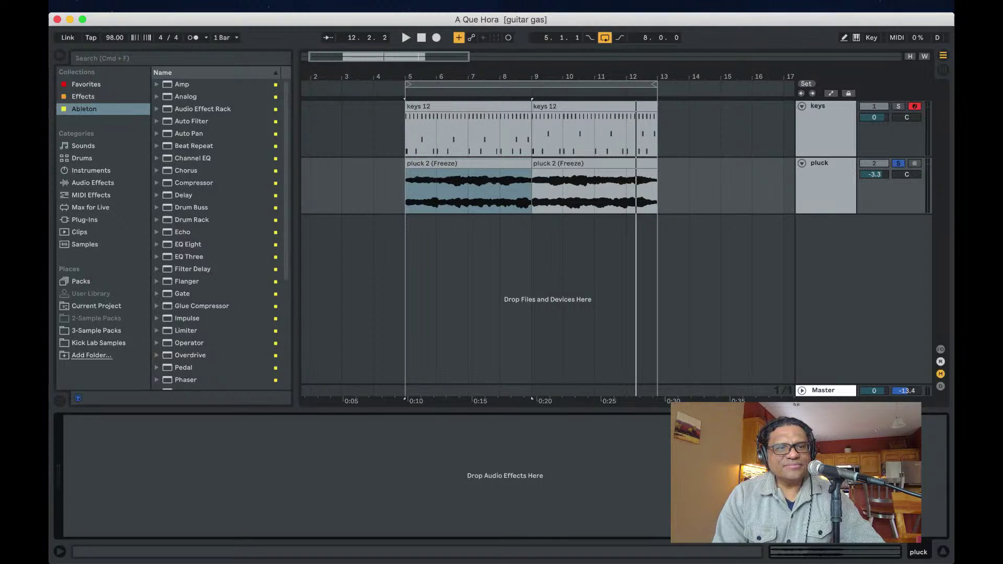
- Load EQ Eight onto the pluck track as the first audio effect
{"action": "left_click", "coordinate": [189, 256]}
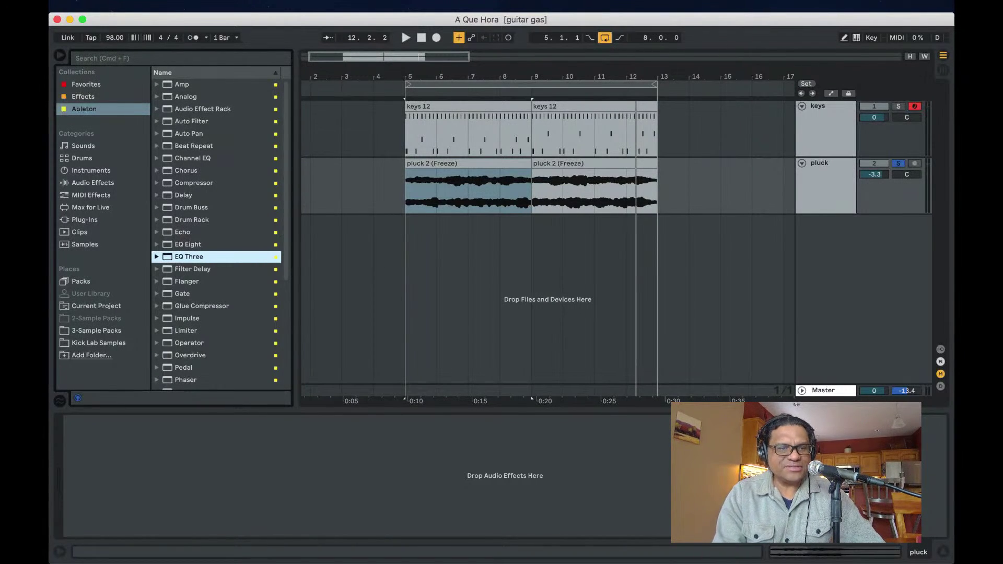
{"action": "left_click", "coordinate": [188, 244]}
{"action": "key", "text": "Return"}
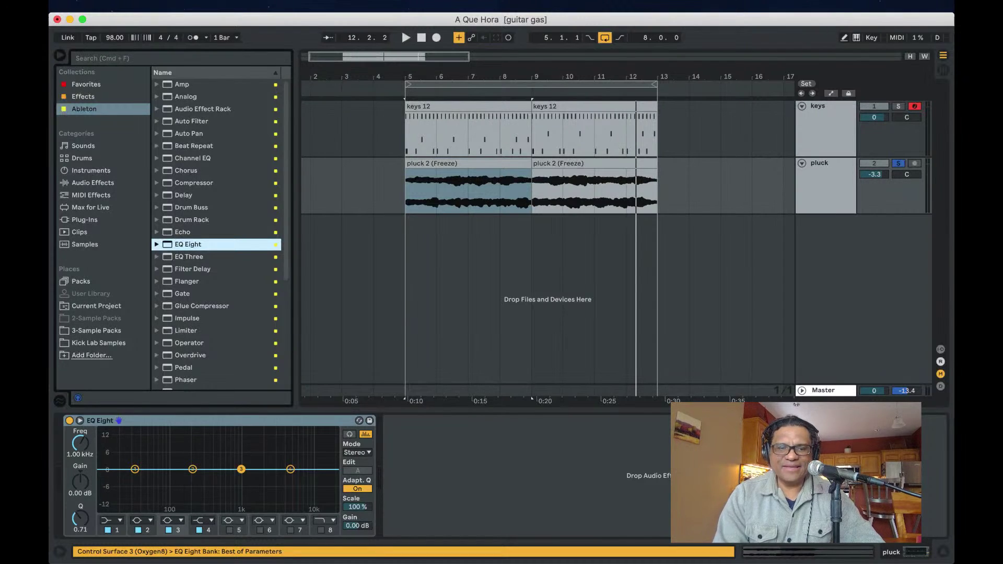
- Shape the playing pluck in EQ Eight with a low cut at 147 Hz and a -9.30 dB dip at 711 Hz on band 3
{"action": "key", "text": "space"}
{"action": "left_click_drag", "start_coordinate": [134, 469], "coordinate": [183, 508]}
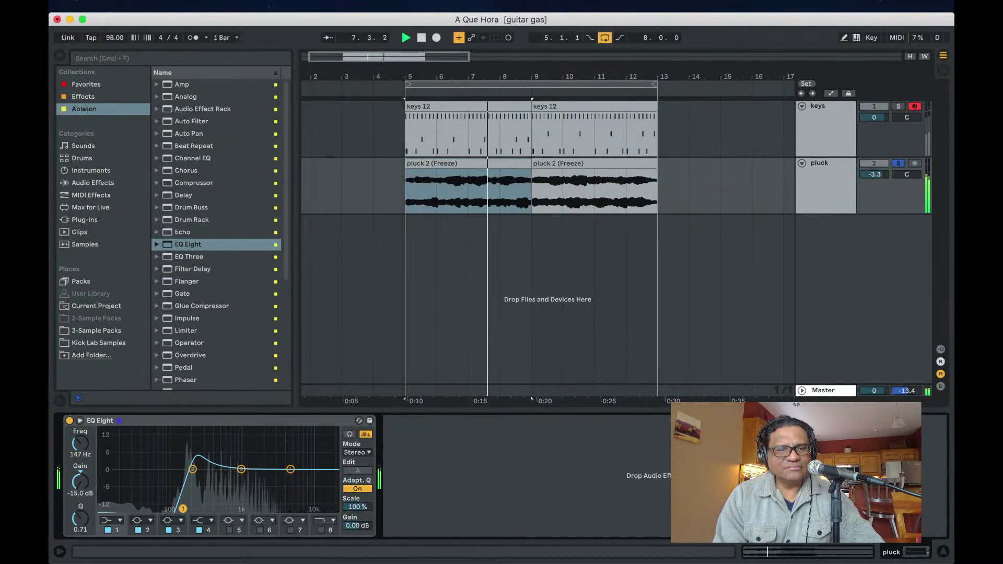
{"action": "left_click_drag", "start_coordinate": [241, 469], "coordinate": [232, 491]}
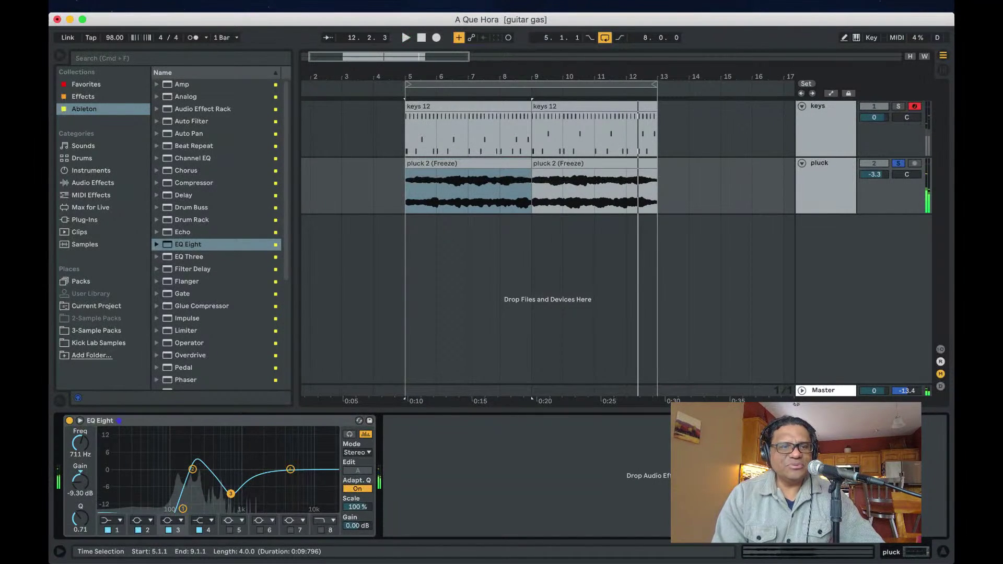
- Add a Saturator after EQ Eight on the pluck track
{"action": "scroll", "coordinate": [216, 234], "scroll_direction": "down", "scroll_amount": 3}
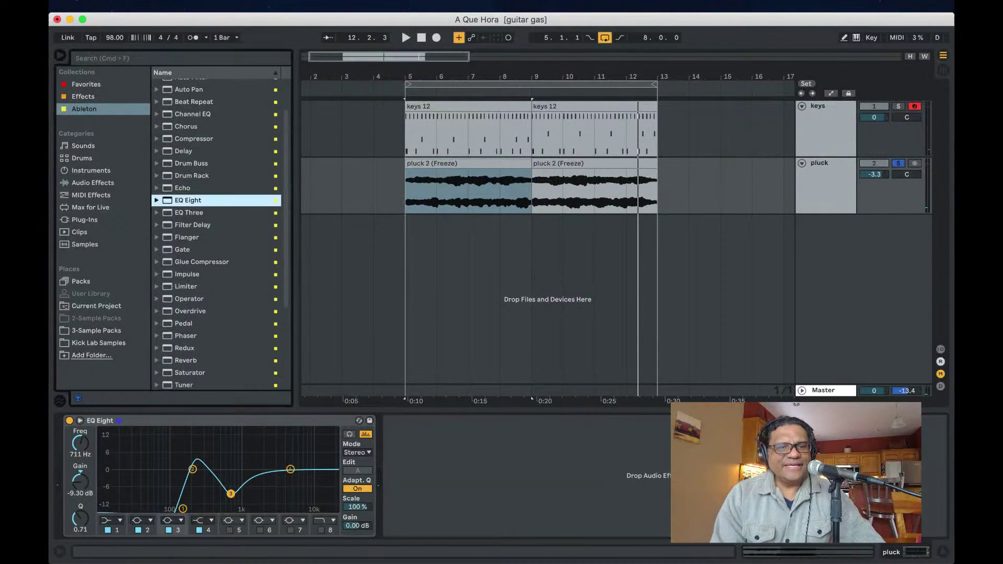
{"action": "scroll", "coordinate": [216, 235], "scroll_direction": "down", "scroll_amount": 4}
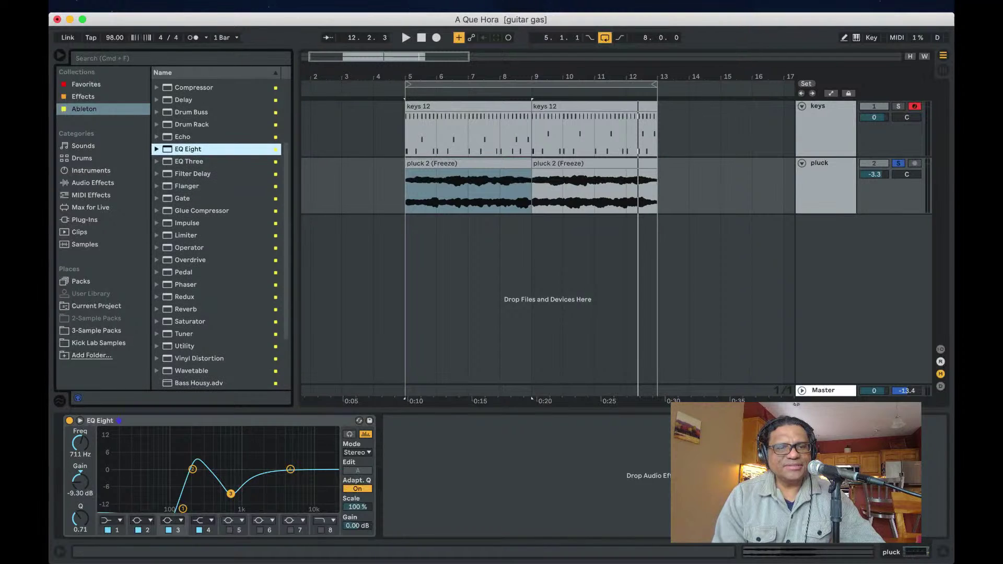
{"action": "scroll", "coordinate": [217, 235], "scroll_direction": "down", "scroll_amount": 4}
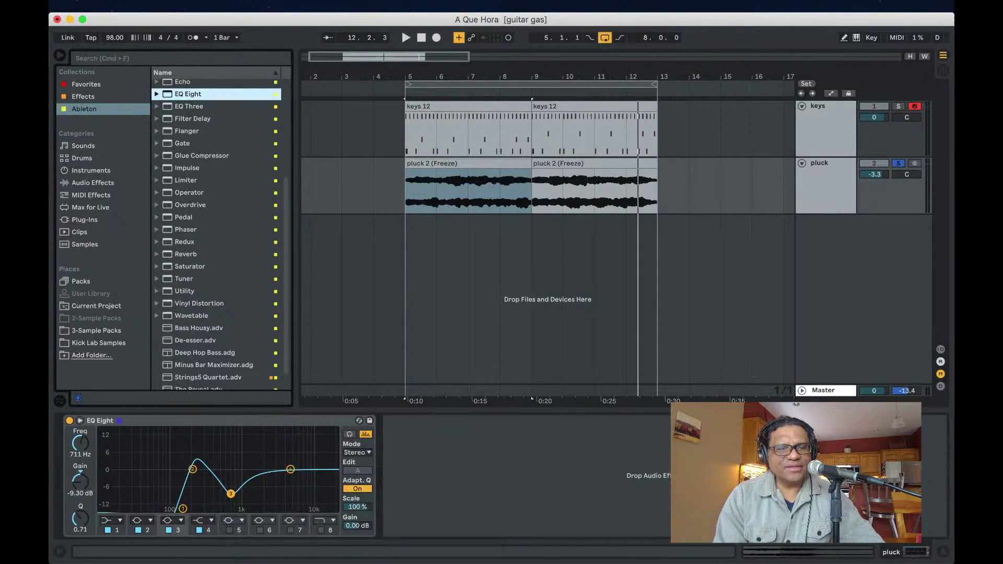
{"action": "double_click", "coordinate": [190, 266]}
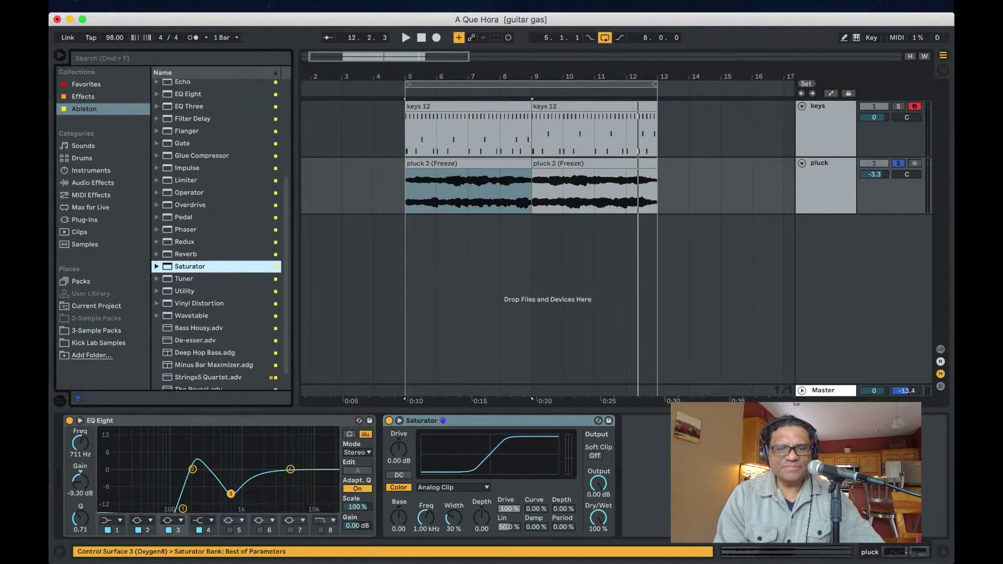
- Try the Saturator's Sinoid Fold curve on the playing pluck with the drive at -0.57 dB
{"action": "left_click", "coordinate": [452, 487]}
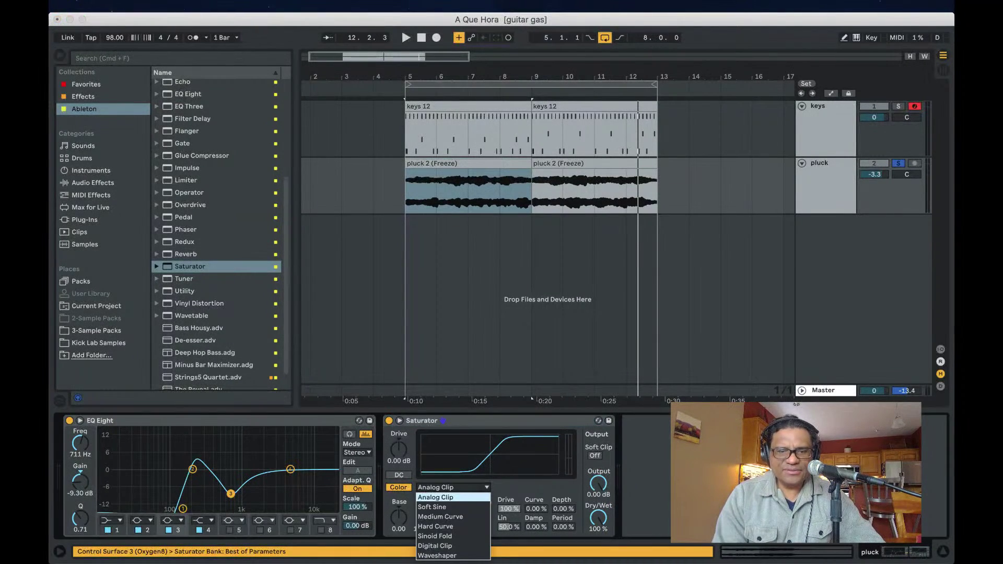
{"action": "left_click", "coordinate": [452, 536]}
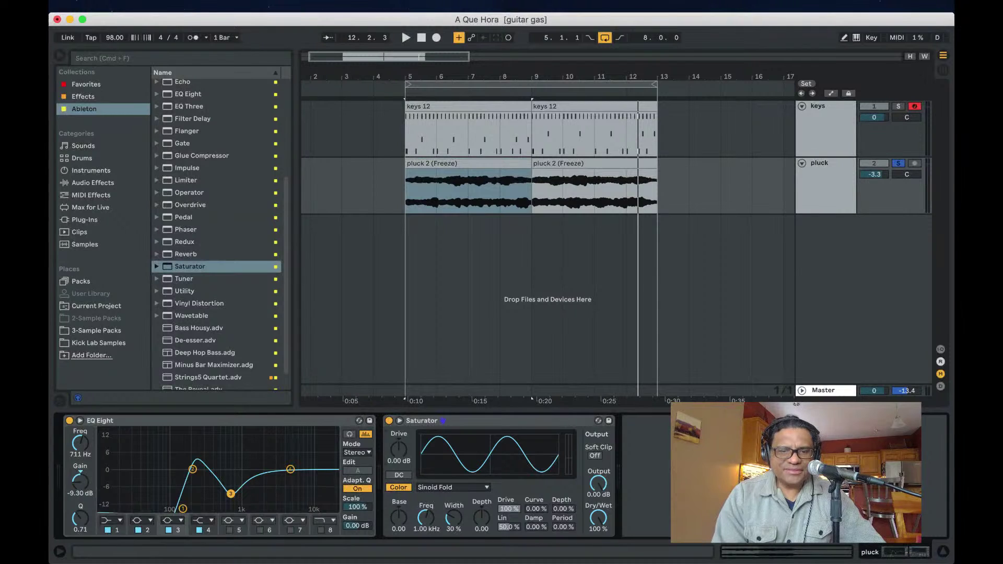
{"action": "key", "text": "space"}
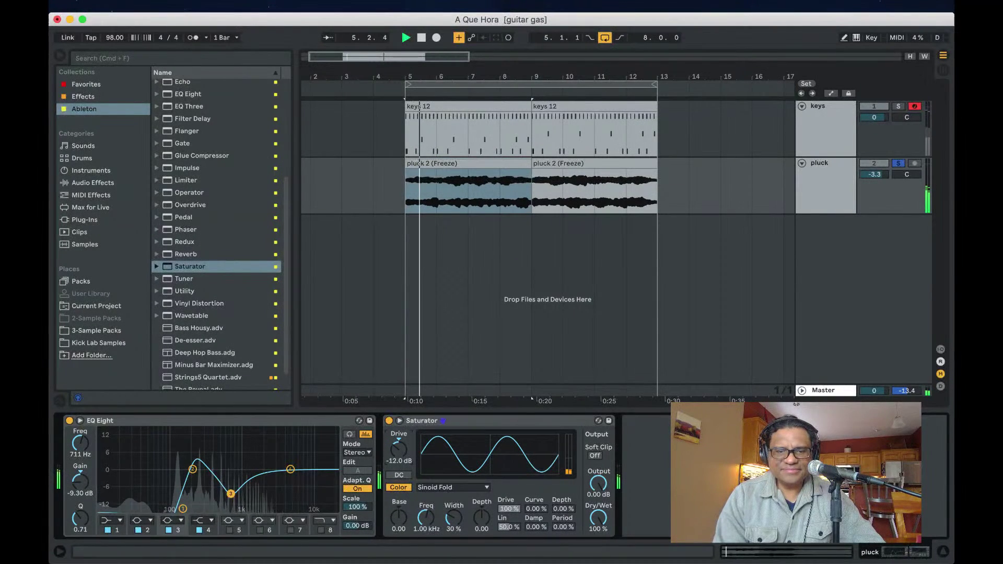
{"action": "left_click_drag", "start_coordinate": [398, 449], "coordinate": [398, 426]}
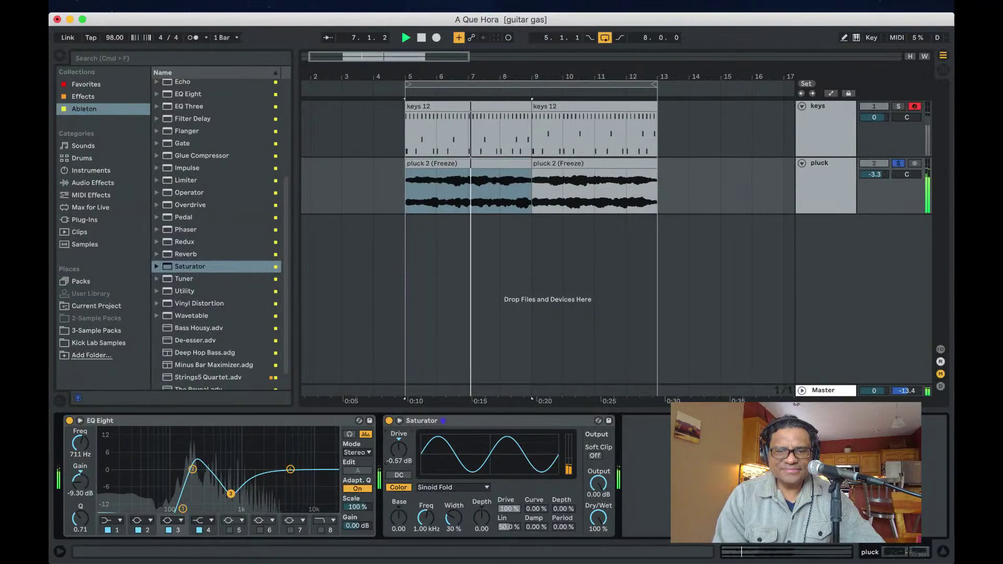
- Set the Saturator's output to -7.43 dB, its curve to Analog Clip and its drive to 6.86 dB during playback
{"action": "left_click_drag", "start_coordinate": [597, 483], "coordinate": [598, 497]}
{"action": "left_click", "coordinate": [452, 487]}
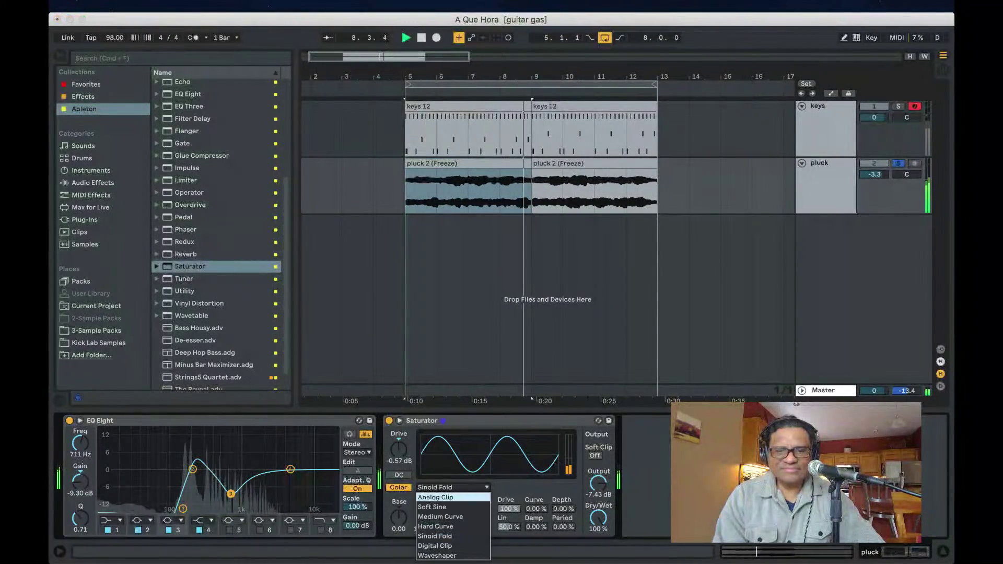
{"action": "left_click", "coordinate": [435, 497]}
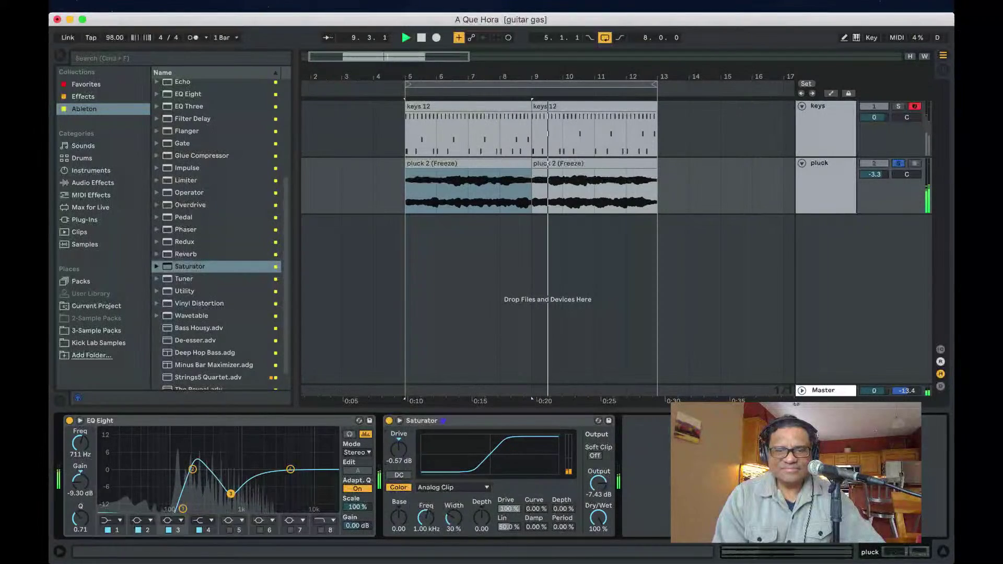
{"action": "left_click_drag", "start_coordinate": [398, 448], "coordinate": [399, 437]}
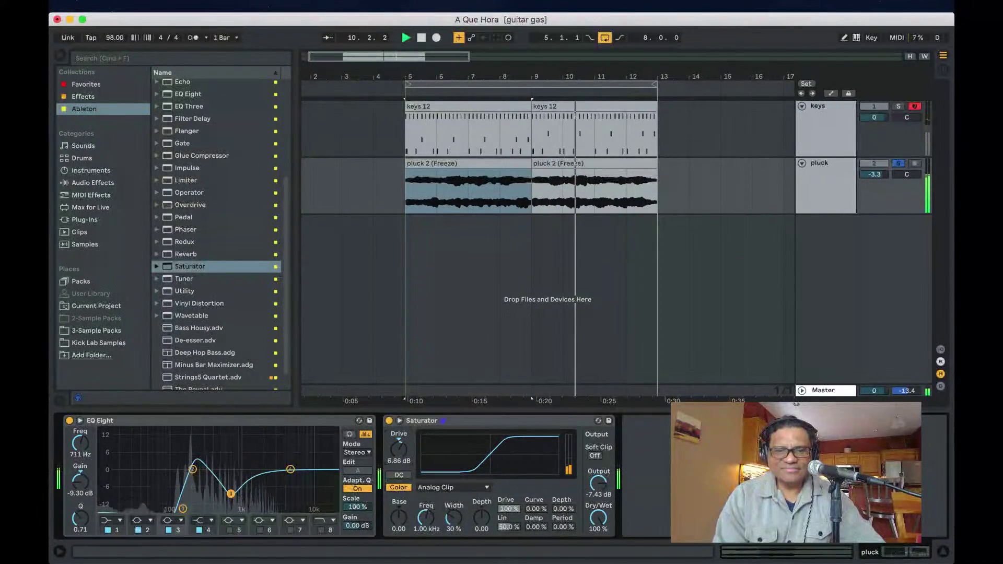
- Compare the pluck with the Saturator bypassed and enabled, set its output to -6.29 dB and stop playback
{"action": "left_click", "coordinate": [388, 421]}
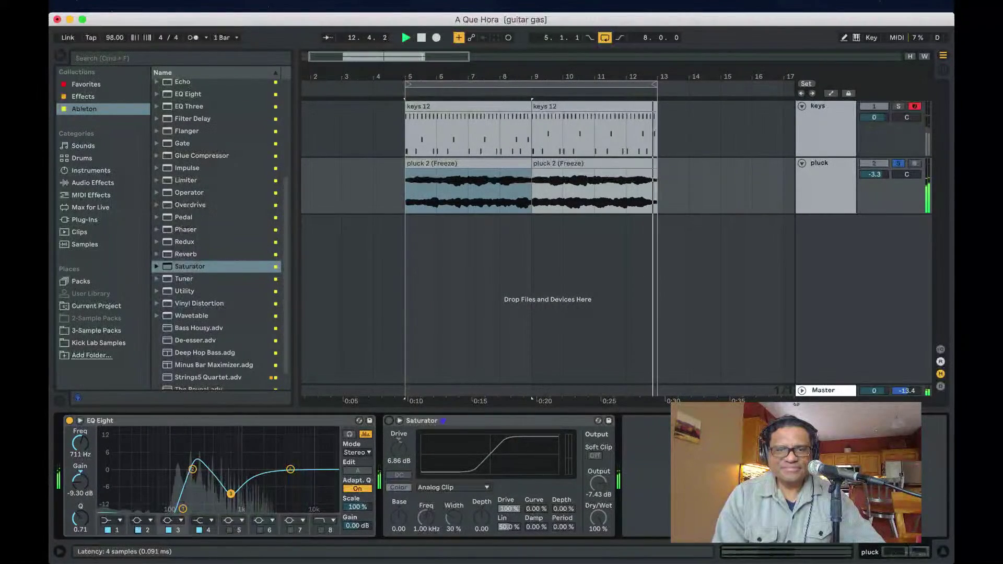
{"action": "left_click", "coordinate": [389, 420]}
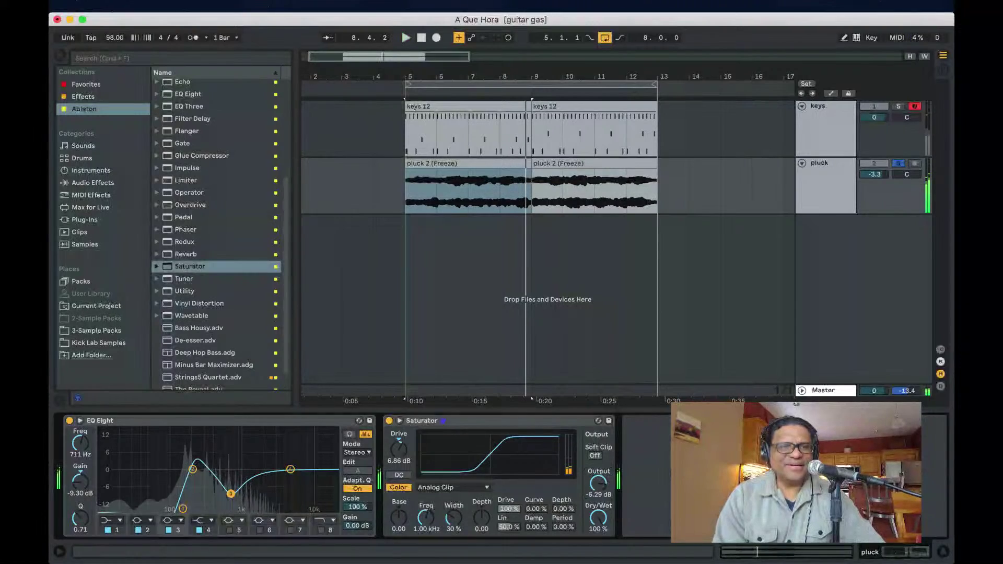
{"action": "key", "text": "space"}
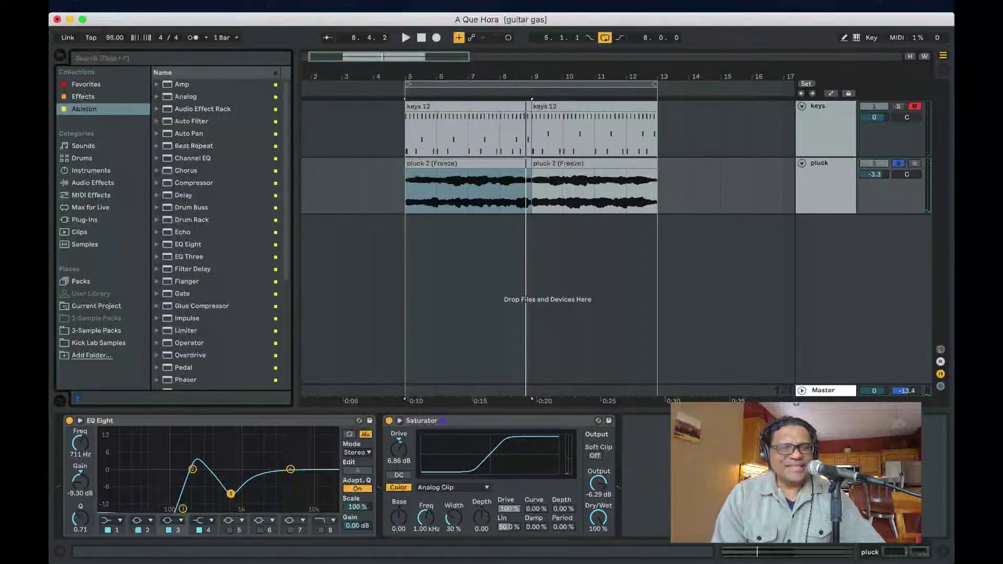
- Add the Amp effect after the Saturator on the pluck track and play the result
{"action": "left_click", "coordinate": [181, 84]}
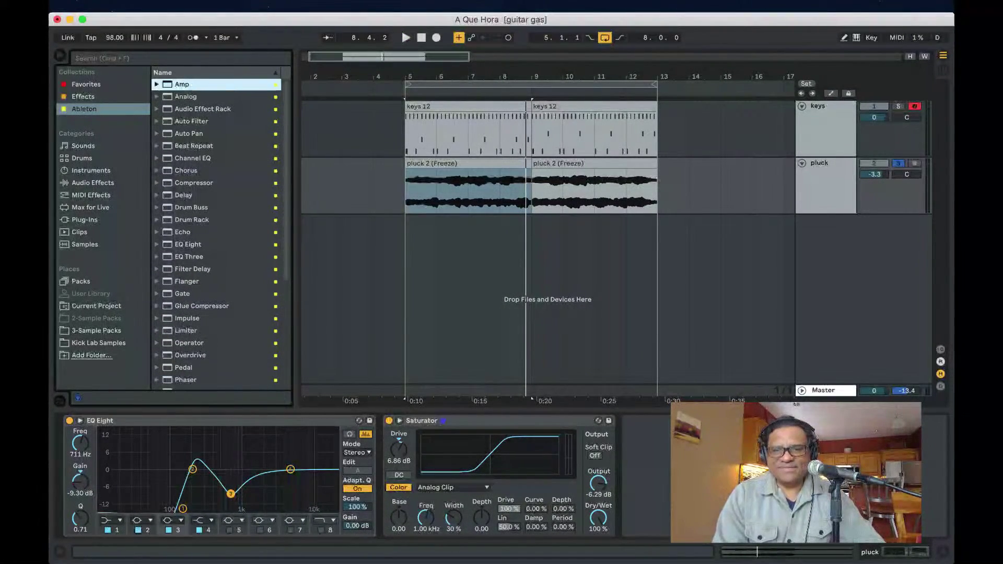
{"action": "key", "text": "Return"}
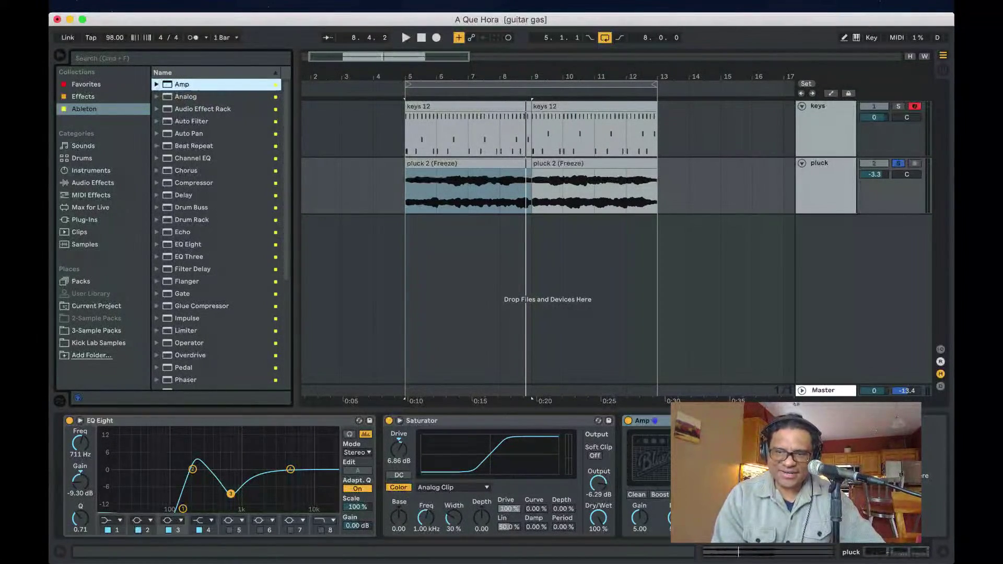
{"action": "key", "text": "space"}
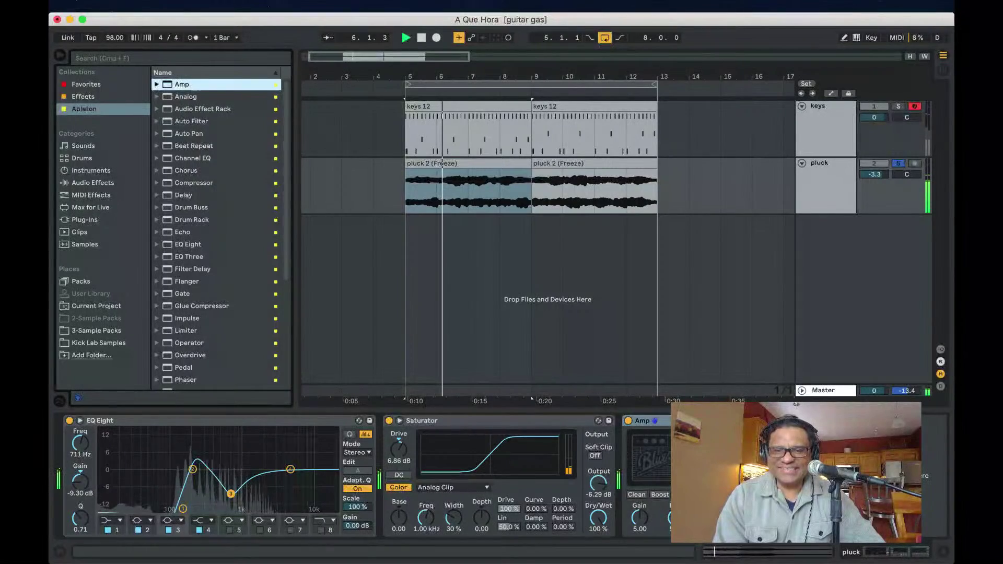
- Stop playback and move the Saturator behind the Amp in the effects chain
{"action": "key", "text": "space"}
{"action": "left_click", "coordinate": [422, 420]}
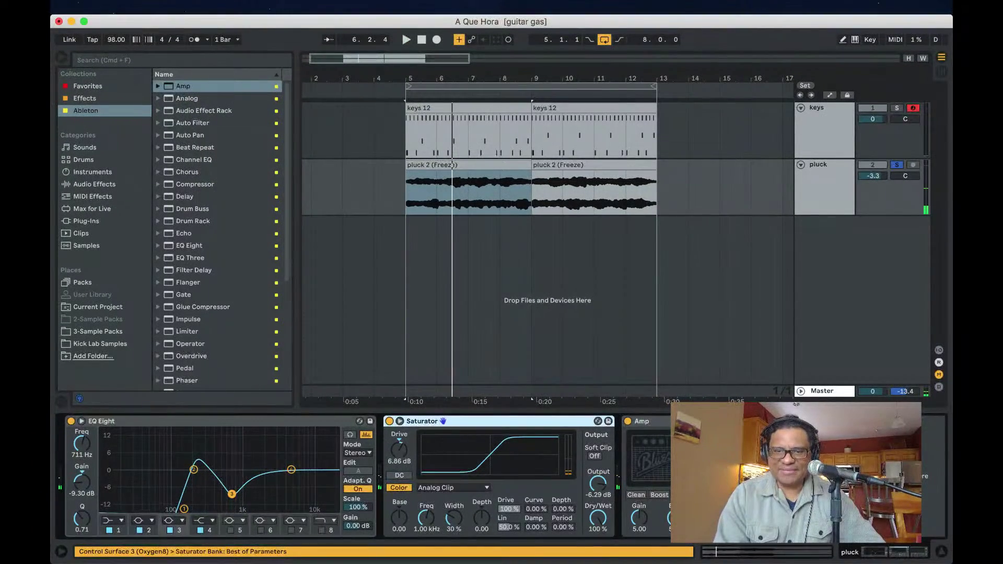
{"action": "left_click_drag", "start_coordinate": [422, 421], "coordinate": [831, 421]}
- Adjust the Amp's tone during playback to bass 3.65, middle 5.16 and treble 6.43
{"action": "key", "text": "space"}
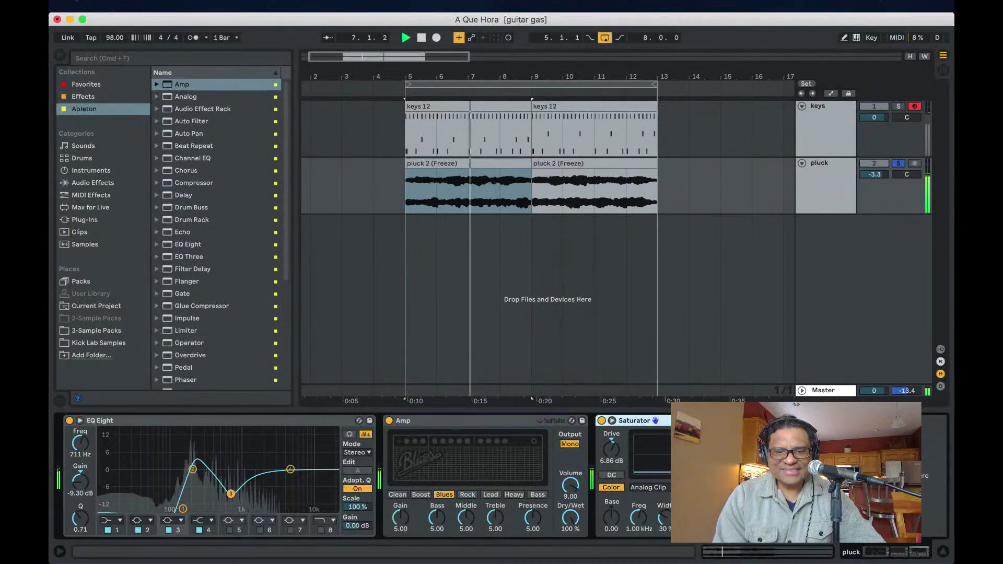
{"action": "left_click_drag", "start_coordinate": [437, 517], "coordinate": [436, 532]}
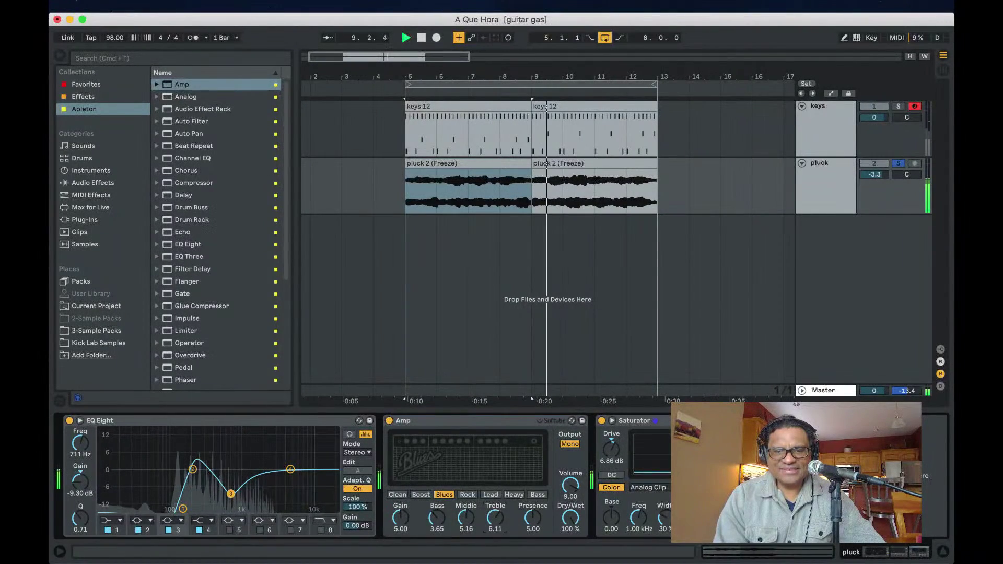
{"action": "left_click_drag", "start_coordinate": [495, 516], "coordinate": [495, 513]}
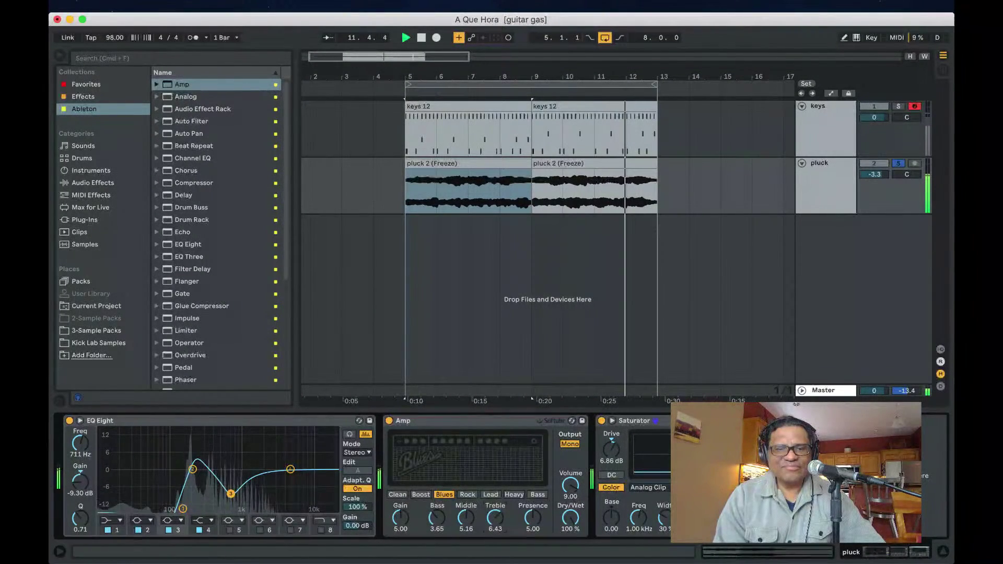
- Add a Reverb at the end of the pluck track's effects chain
{"action": "scroll", "coordinate": [216, 229], "scroll_direction": "down", "scroll_amount": 3}
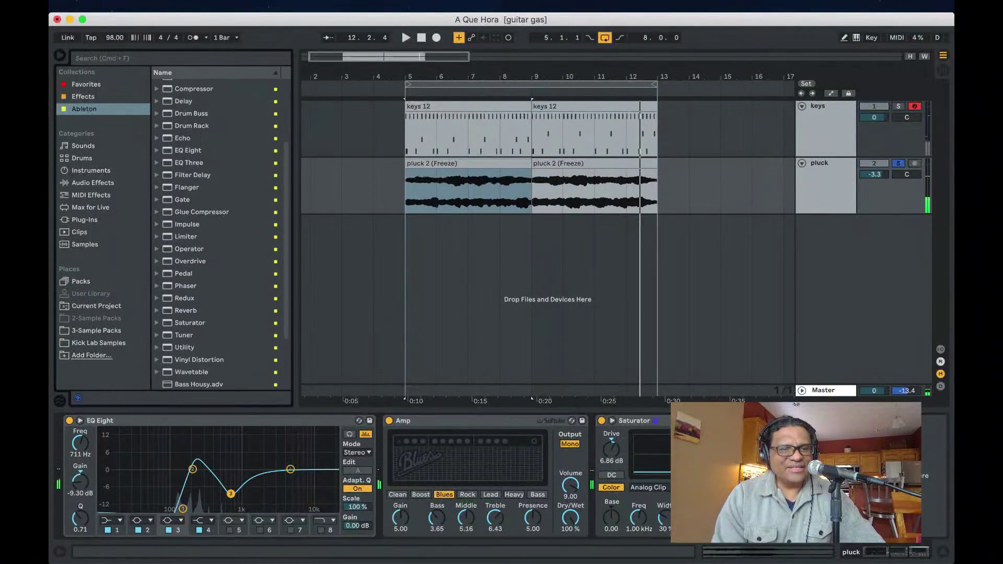
{"action": "scroll", "coordinate": [217, 230], "scroll_direction": "down", "scroll_amount": 3}
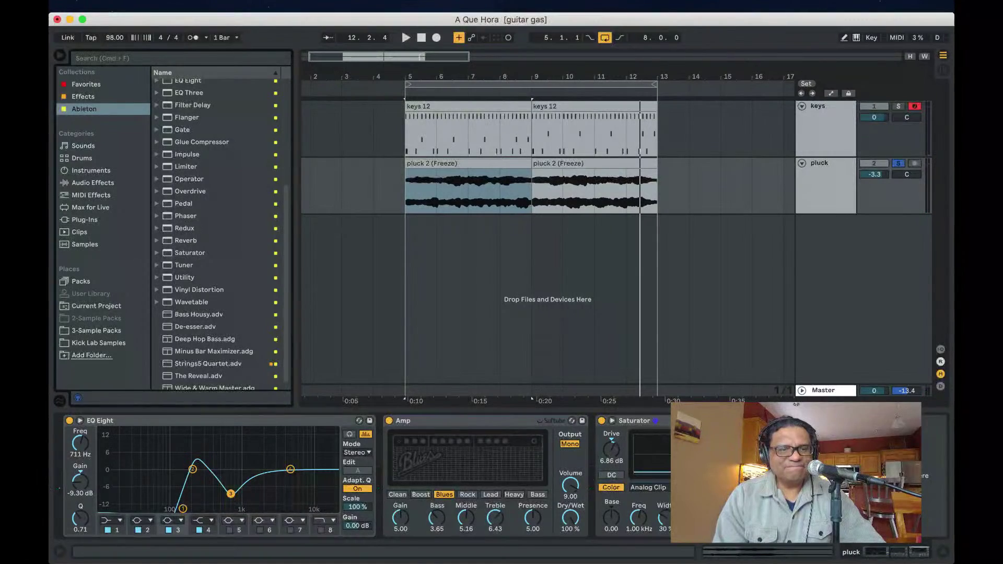
{"action": "scroll", "coordinate": [216, 230], "scroll_direction": "down", "scroll_amount": 1}
{"action": "scroll", "coordinate": [216, 230], "scroll_direction": "up", "scroll_amount": 6}
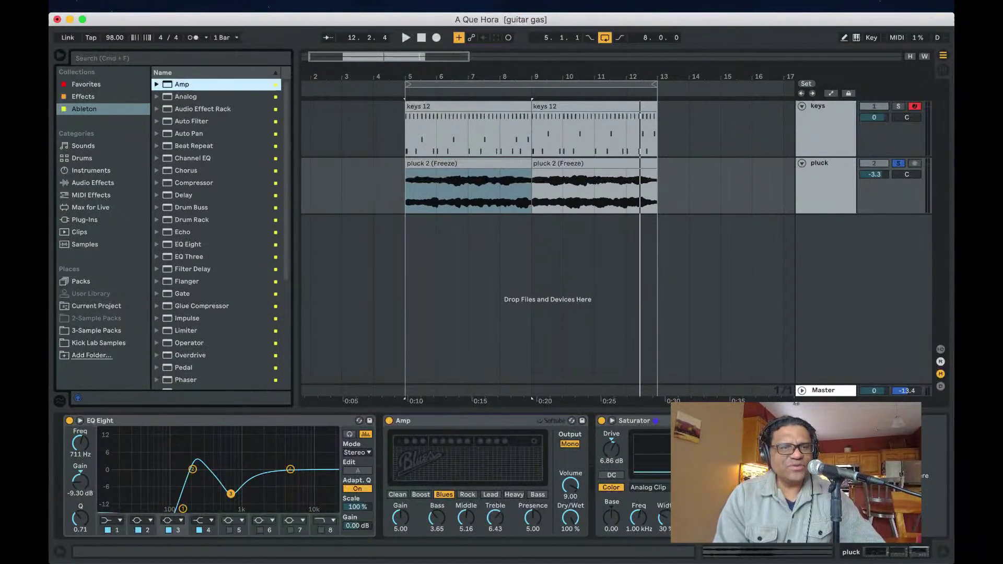
{"action": "scroll", "coordinate": [216, 230], "scroll_direction": "down", "scroll_amount": 2}
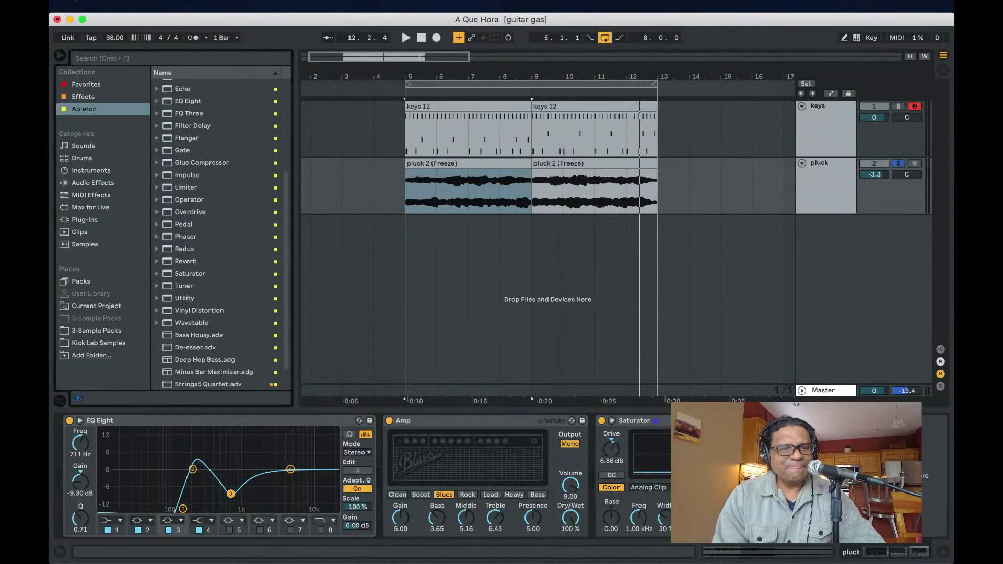
{"action": "scroll", "coordinate": [216, 230], "scroll_direction": "down", "scroll_amount": 5}
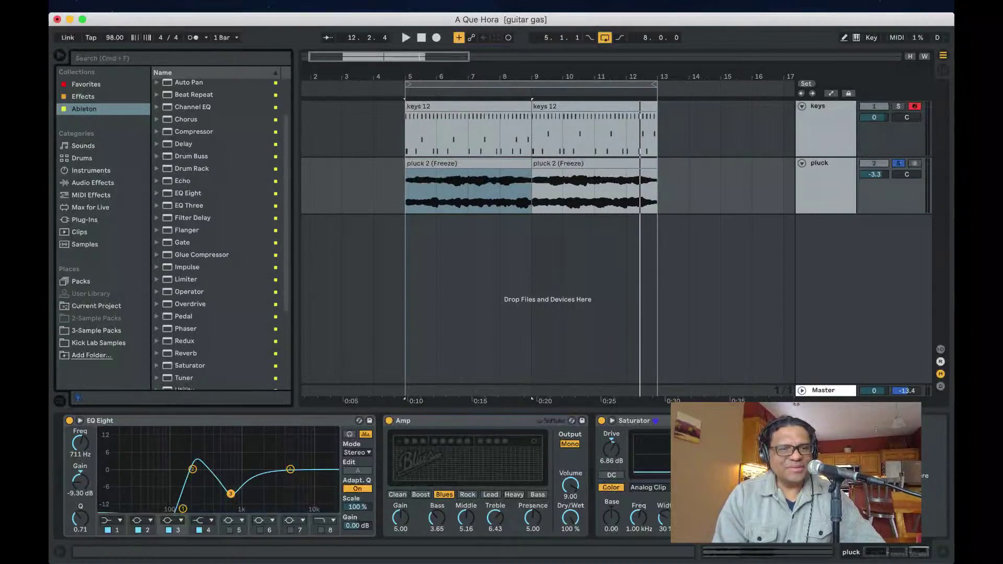
{"action": "double_click", "coordinate": [186, 235]}
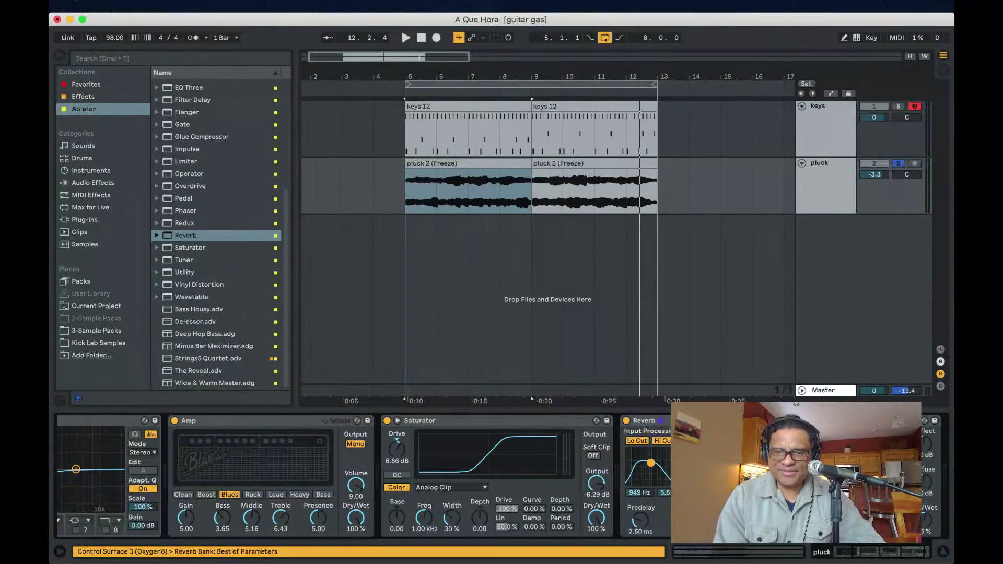
- Set the Reverb's input filter to 3.31 kHz and its predelay to 5.34 ms while auditioning the pluck
{"action": "key", "text": "space"}
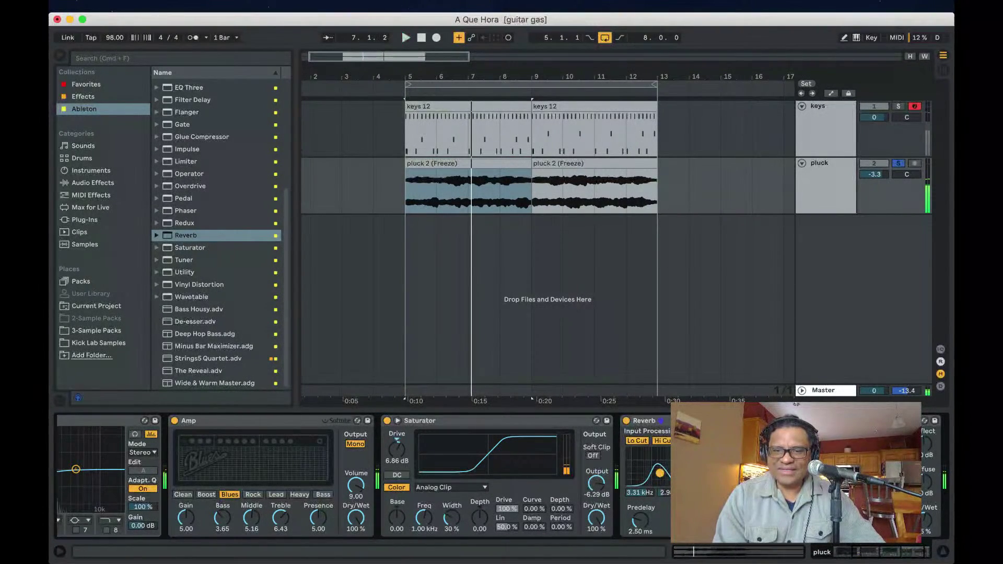
{"action": "key", "text": "space"}
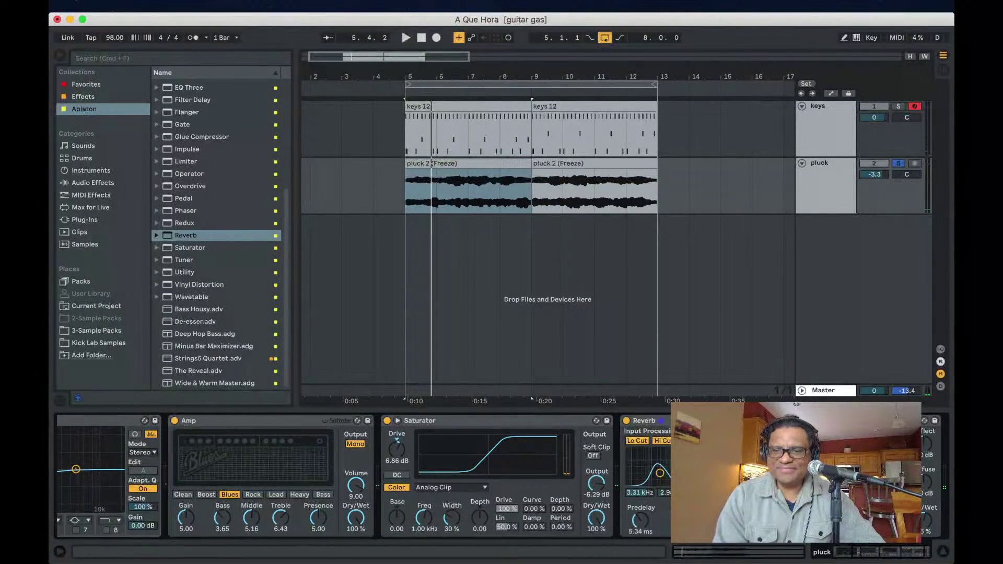
{"action": "key", "text": "space"}
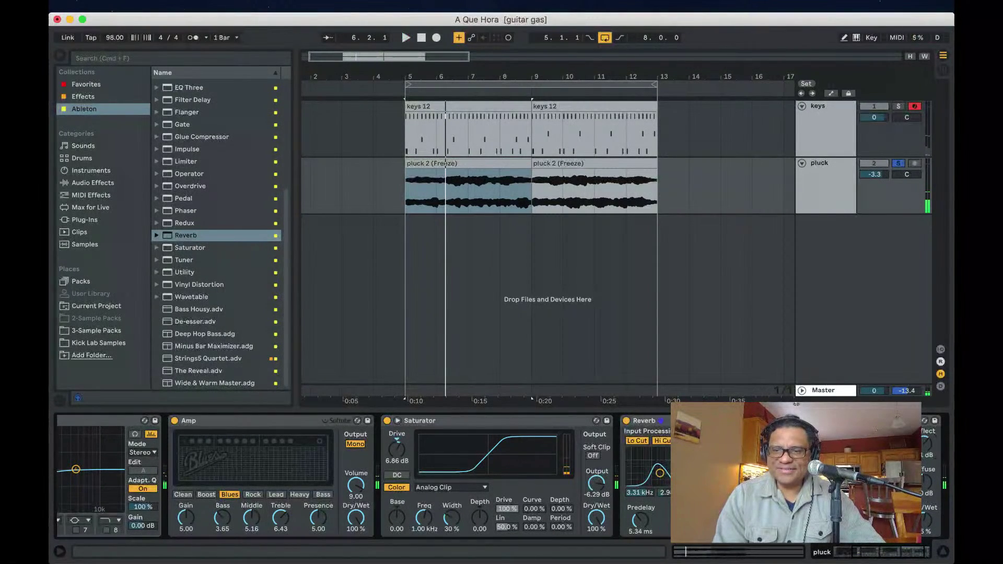
{"action": "key", "text": "space"}
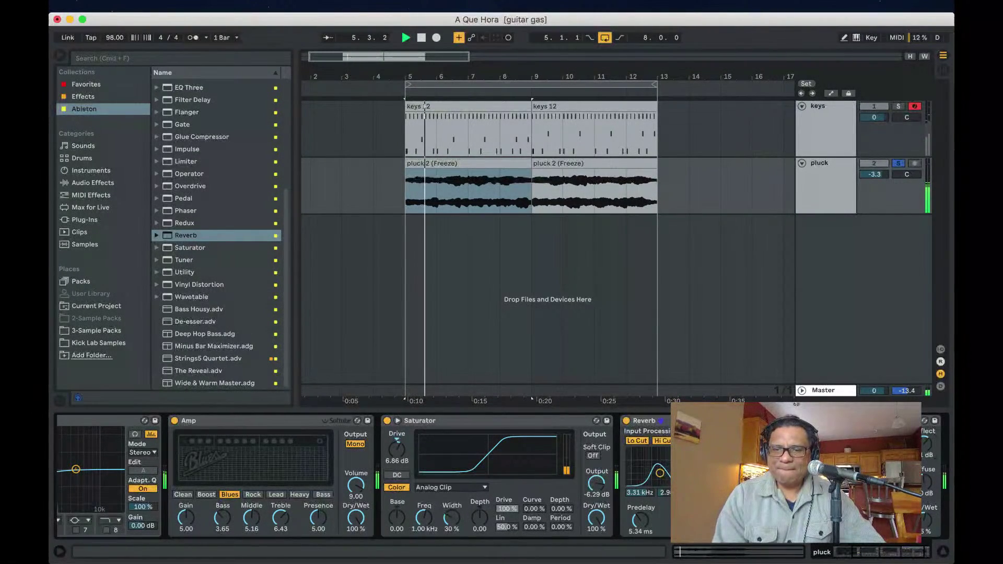
- Reset the pluck track's volume to 0 dB while auditioning it
{"action": "key", "text": "space"}
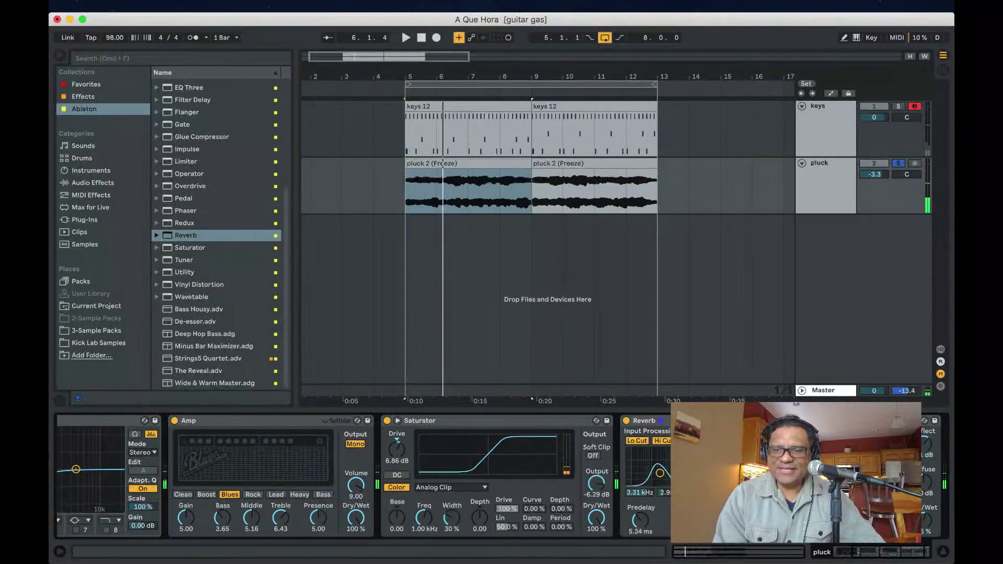
{"action": "key", "text": "space"}
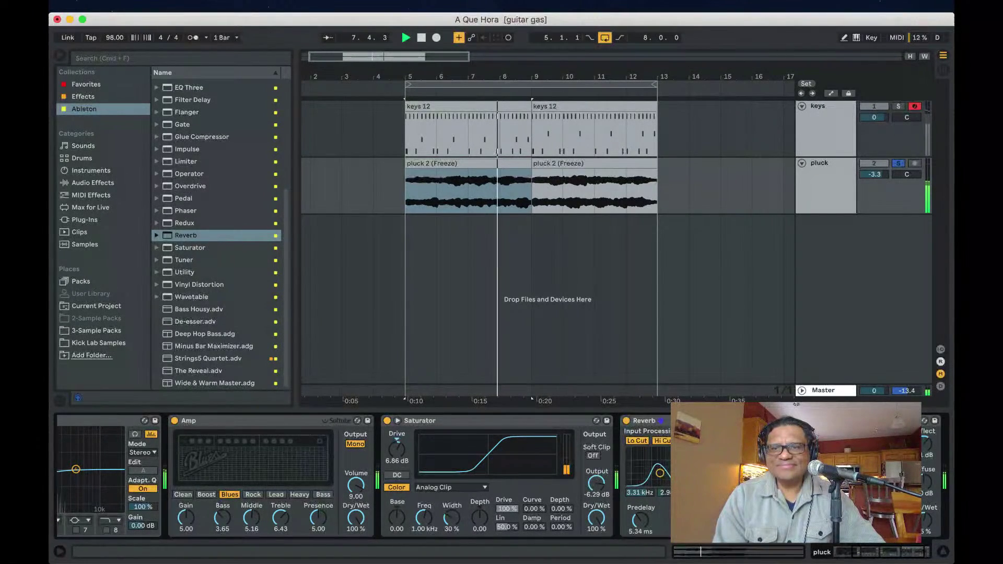
{"action": "double_click", "coordinate": [874, 174]}
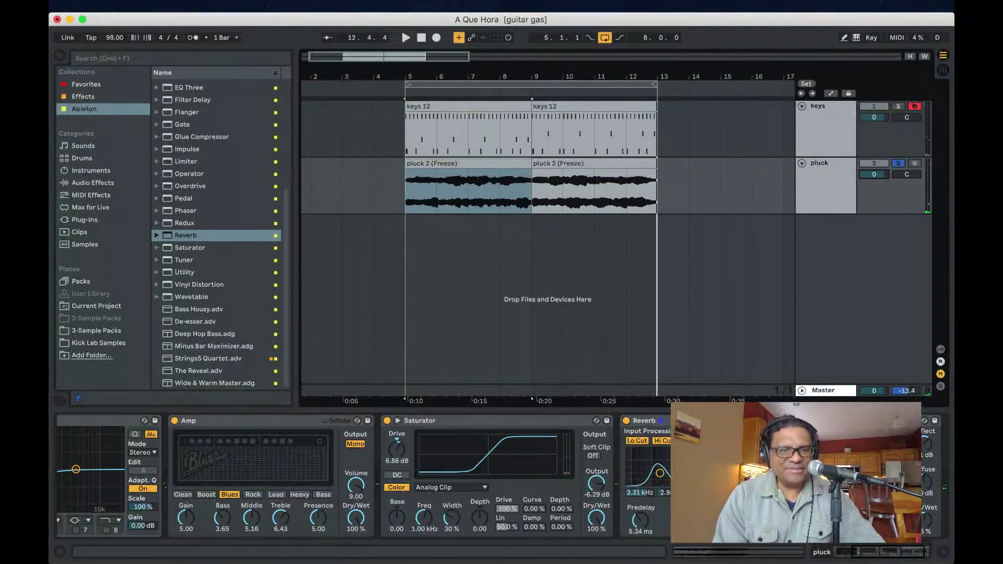
- Compare the pluck during playback with the Amp and Saturator bypassed and with both effects switched back on
{"action": "left_click", "coordinate": [174, 420]}
{"action": "left_click", "coordinate": [387, 421]}
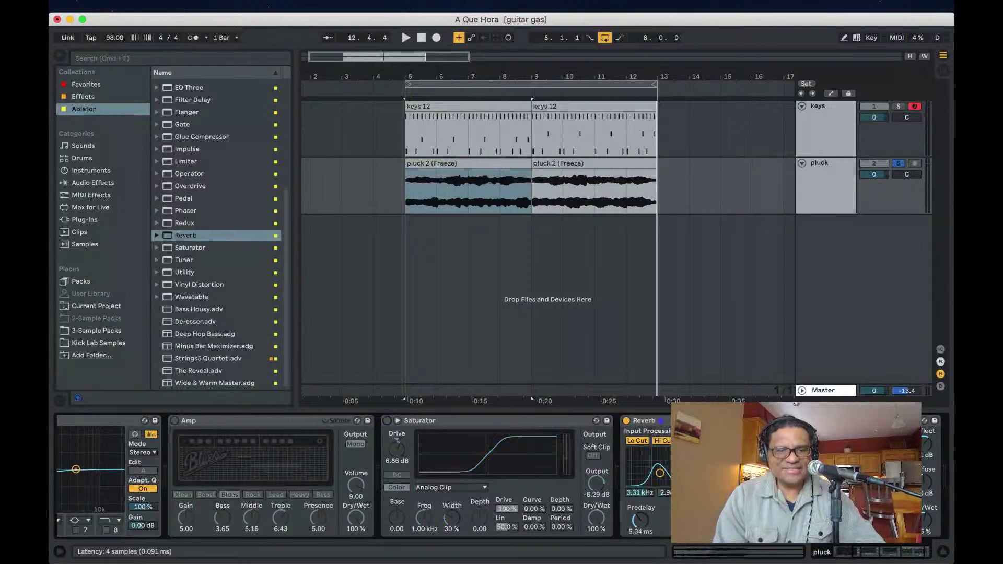
{"action": "key", "text": "space"}
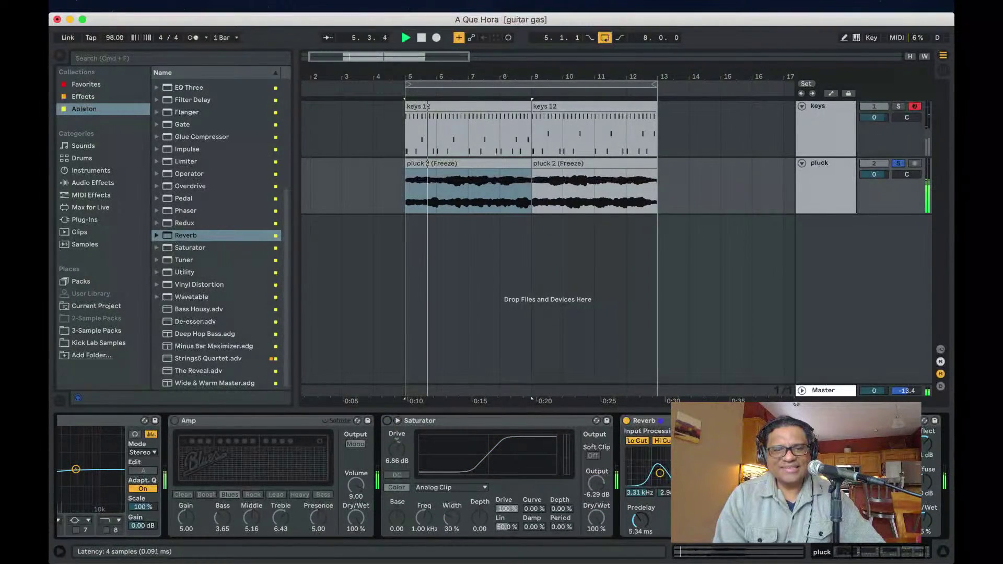
{"action": "scroll", "coordinate": [365, 475], "scroll_direction": "left", "scroll_amount": 4}
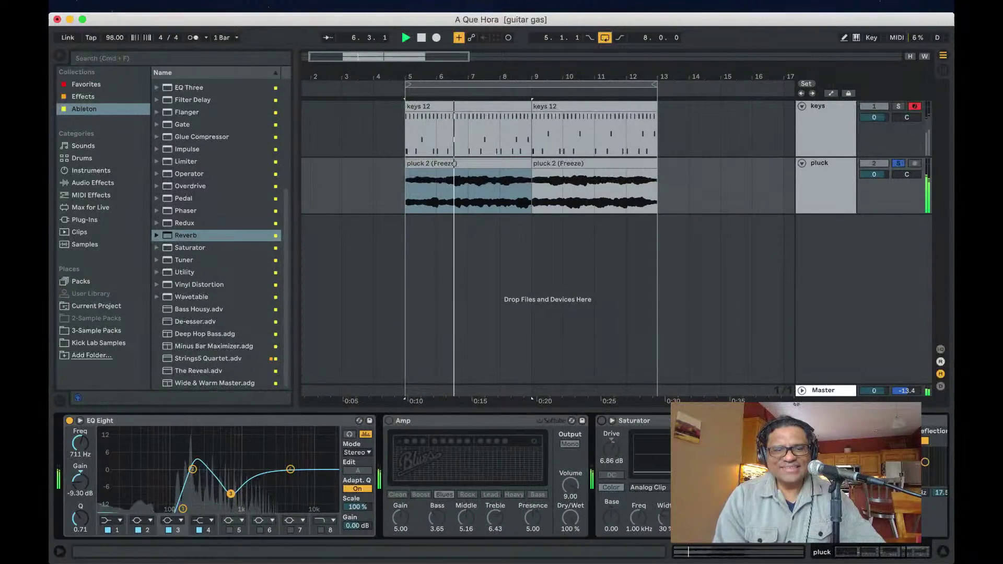
{"action": "scroll", "coordinate": [209, 470], "scroll_direction": "left", "scroll_amount": 2}
{"action": "key", "text": "space"}
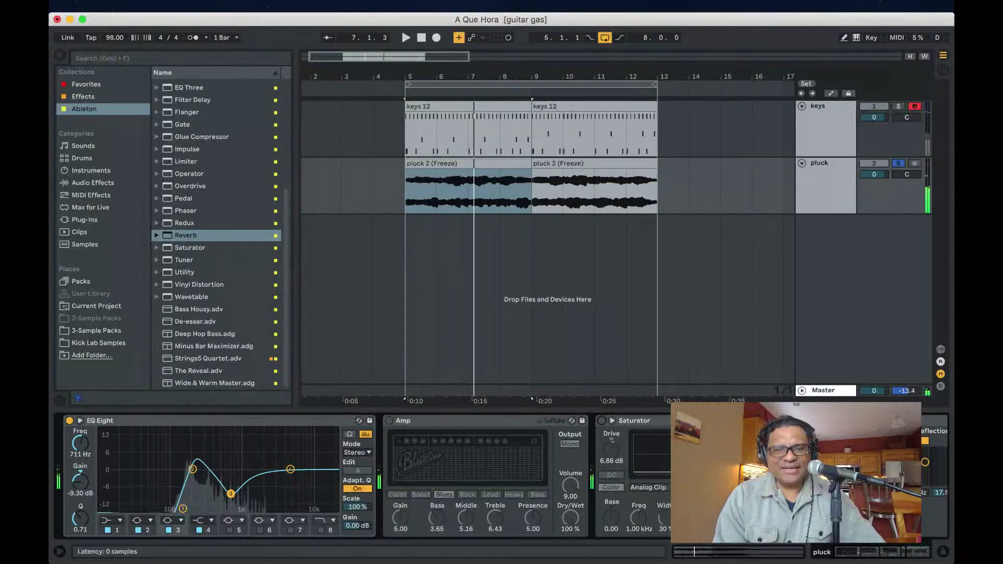
{"action": "left_click", "coordinate": [388, 420]}
{"action": "key", "text": "space"}
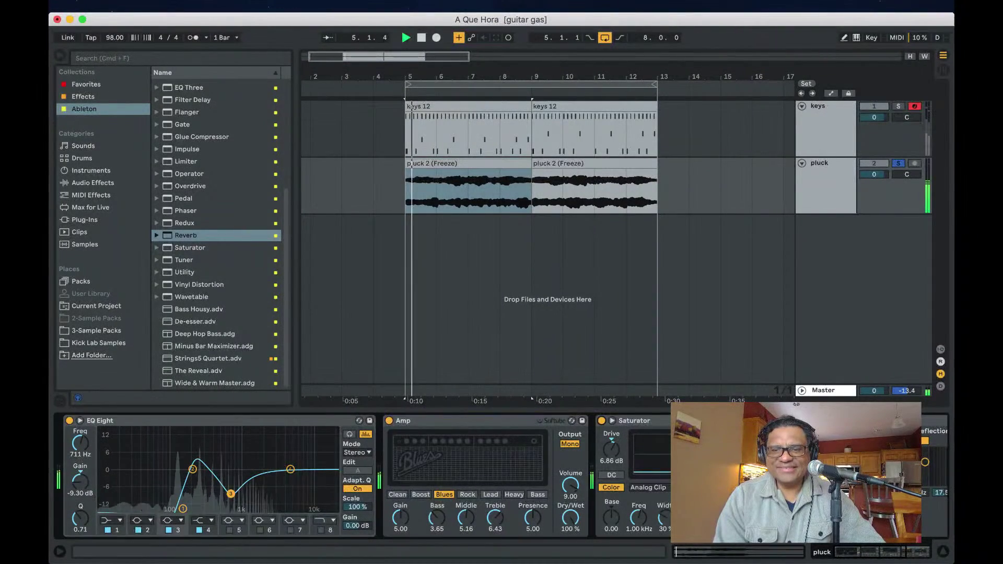
{"action": "scroll", "coordinate": [366, 475], "scroll_direction": "right", "scroll_amount": 3}
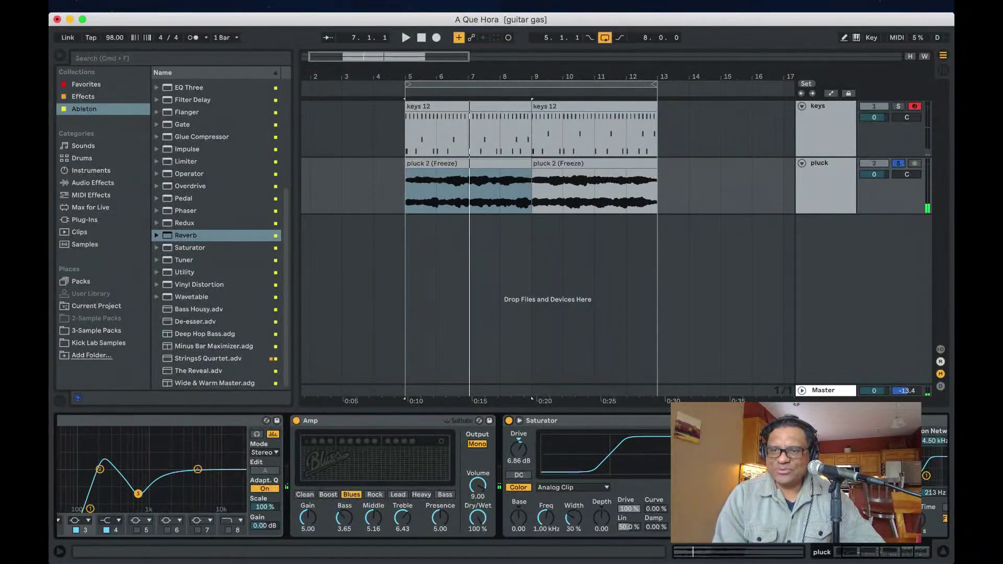
- Solo the keys track in place of the pluck track, bring up its White Kit and play the drum pattern
{"action": "key", "text": "s"}
{"action": "key", "text": "s"}
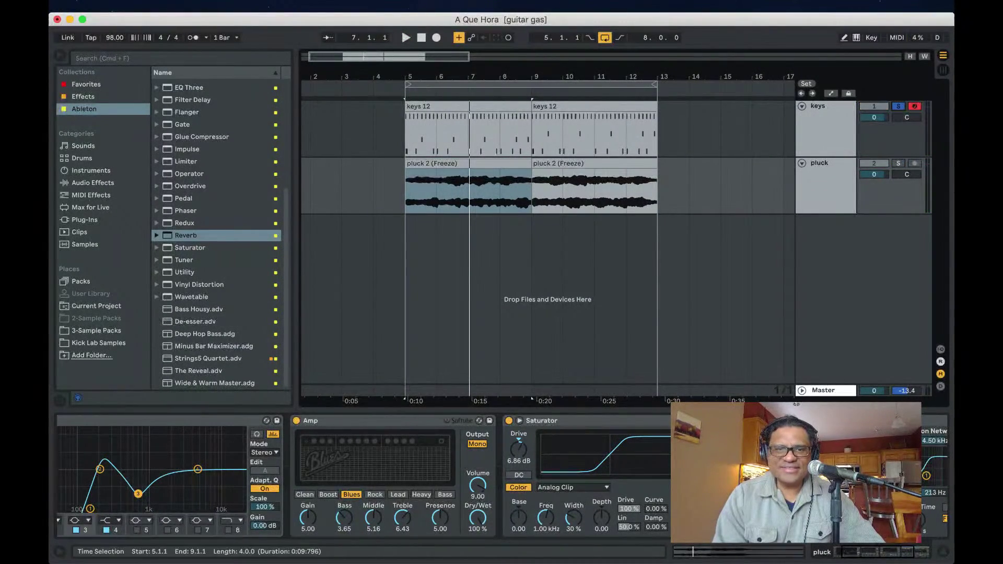
{"action": "key", "text": "Left"}
{"action": "key", "text": "Up"}
{"action": "key", "text": "space"}
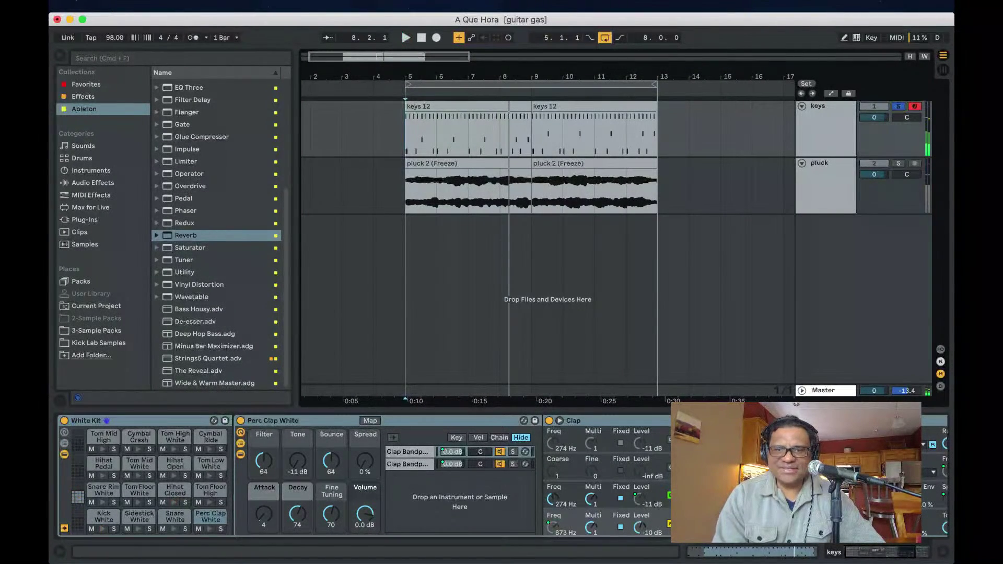
- Solo the Kick White pad in the White Kit and audition the kick pattern with the metronome on
{"action": "key", "text": "shift+Tab"}
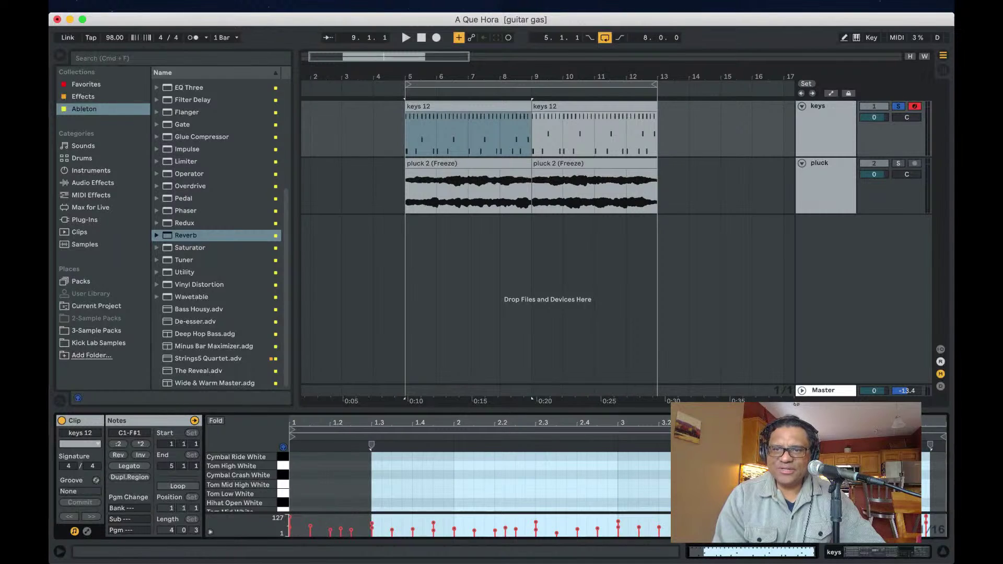
{"action": "key", "text": "shift+Tab"}
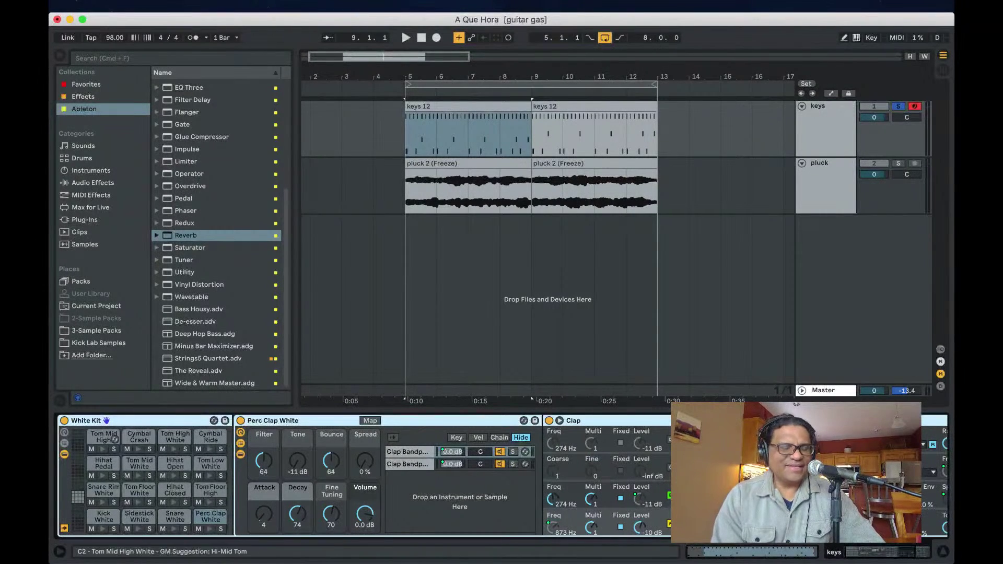
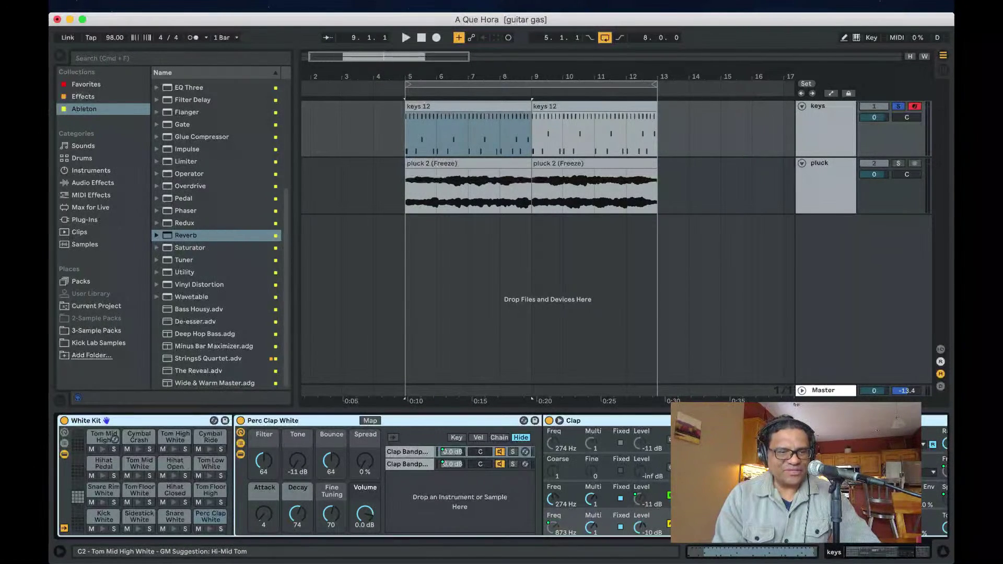
{"action": "left_click", "coordinate": [102, 528]}
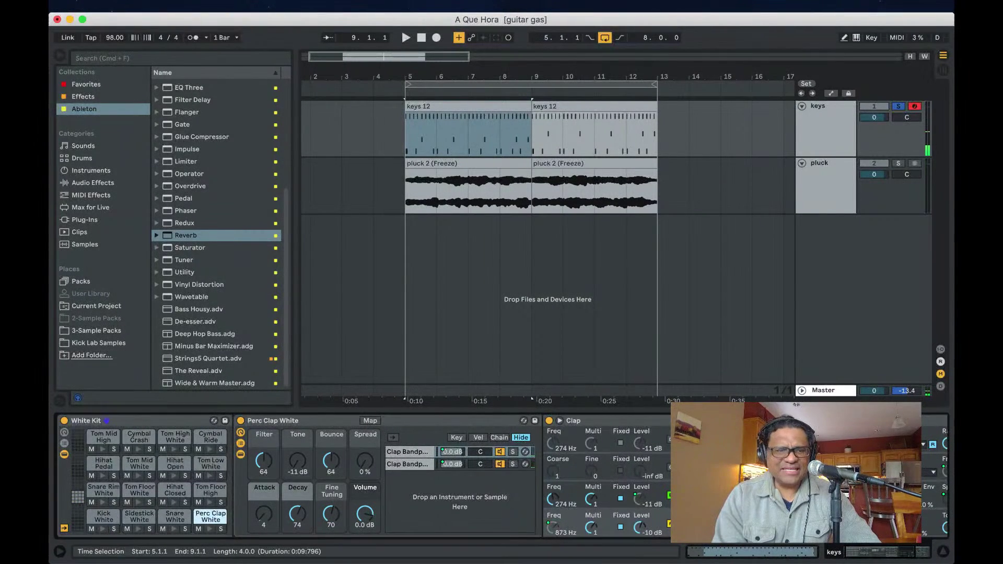
{"action": "key", "text": "space"}
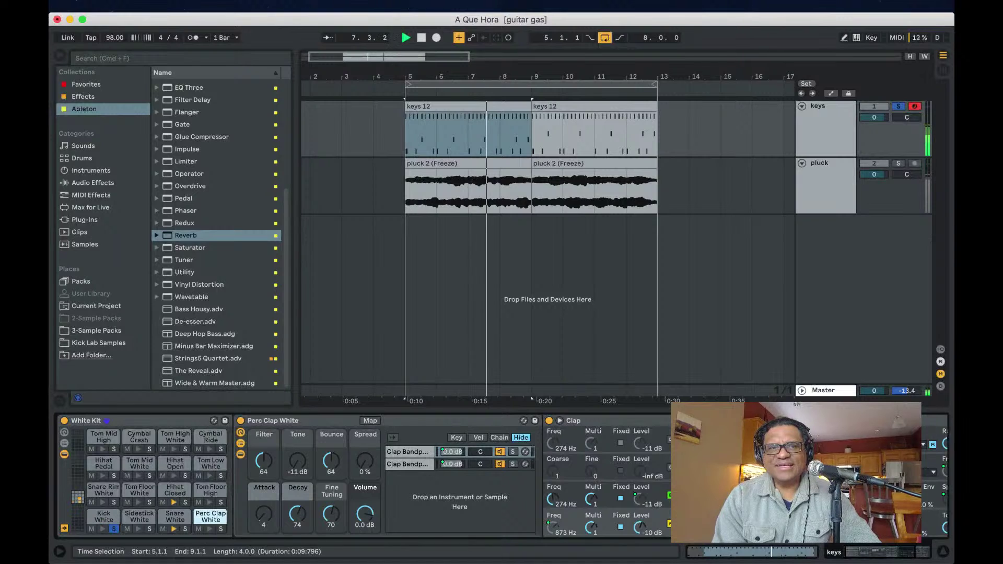
{"action": "key", "text": "space"}
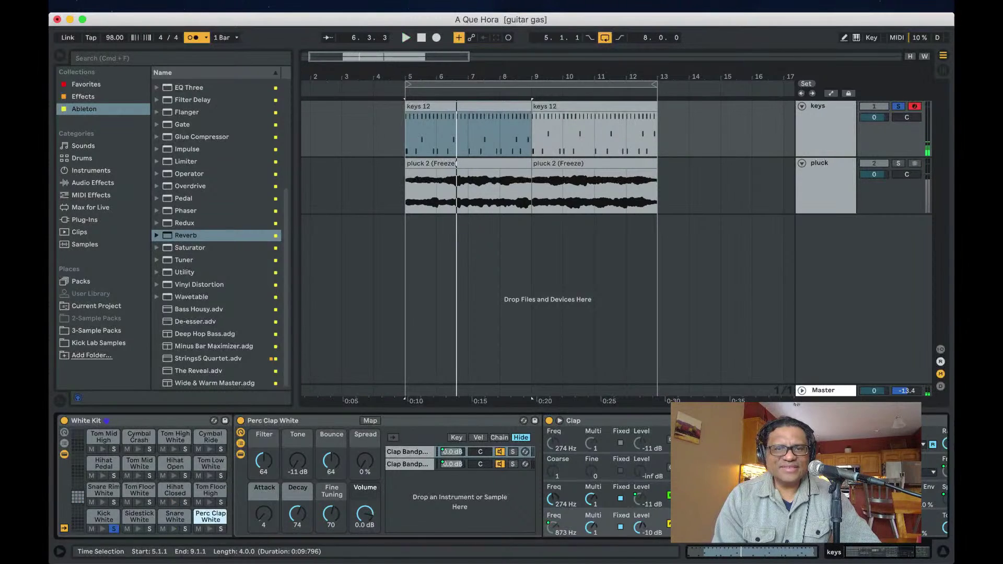
{"action": "key", "text": "space"}
- Show the first keys 12 clip's notes in an enlarged editor and move its second kick note to 1.2.3
{"action": "key", "text": "shift+Tab"}
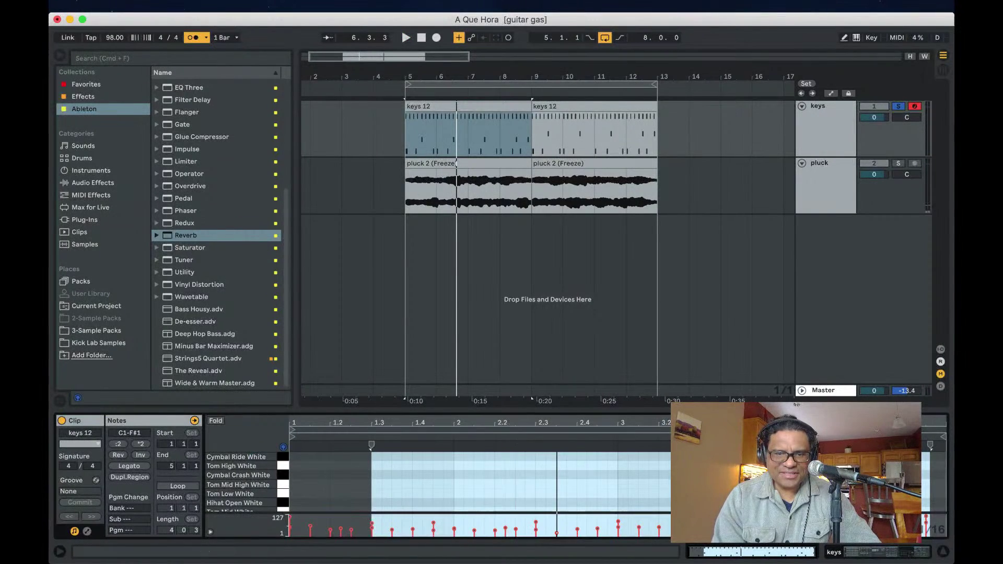
{"action": "left_click_drag", "start_coordinate": [501, 410], "coordinate": [502, 166]}
{"action": "key", "text": "space"}
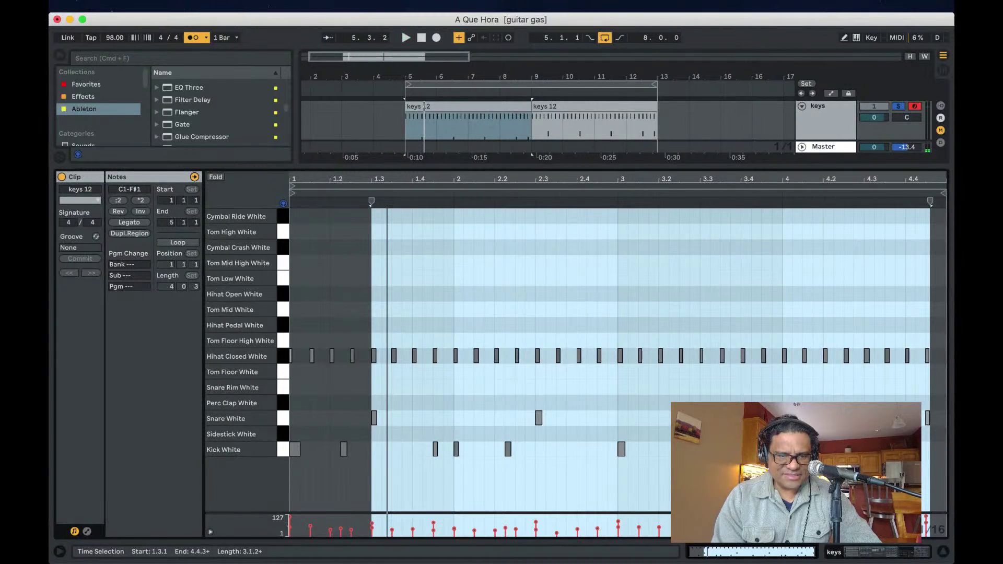
{"action": "left_click_drag", "start_coordinate": [343, 449], "coordinate": [353, 449]}
{"action": "key", "text": "space"}
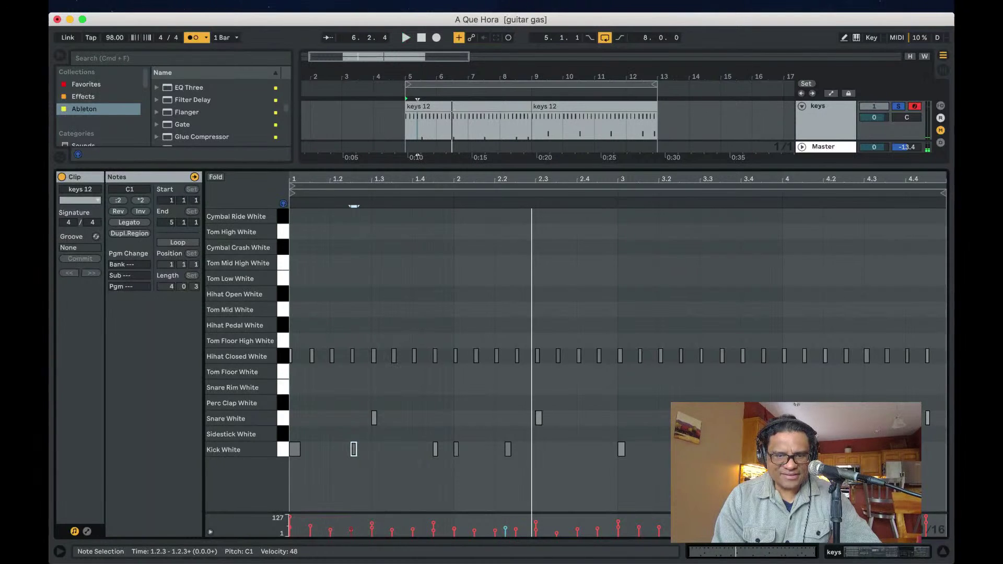
- Move the kick note just before 2.2.3 onto 2.2.3 and play back the edited kick pattern
{"action": "left_click_drag", "start_coordinate": [508, 449], "coordinate": [518, 449]}
{"action": "key", "text": "space"}
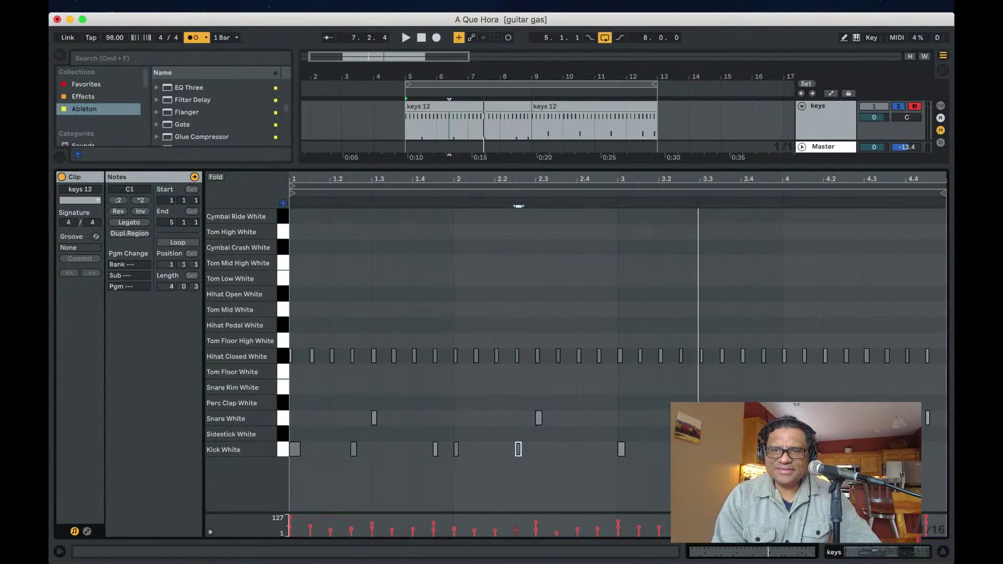
{"action": "key", "text": "space"}
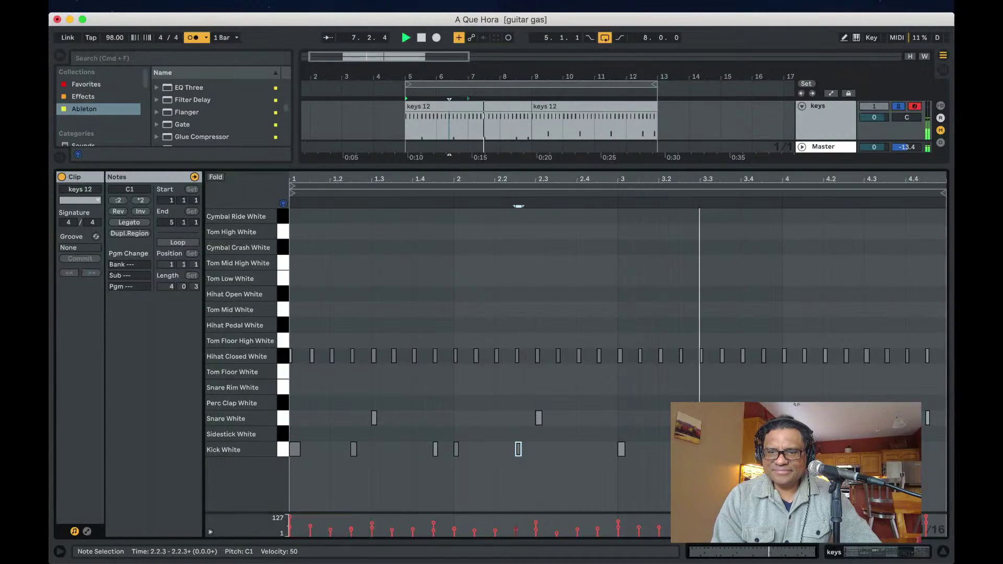
{"action": "key", "text": "space"}
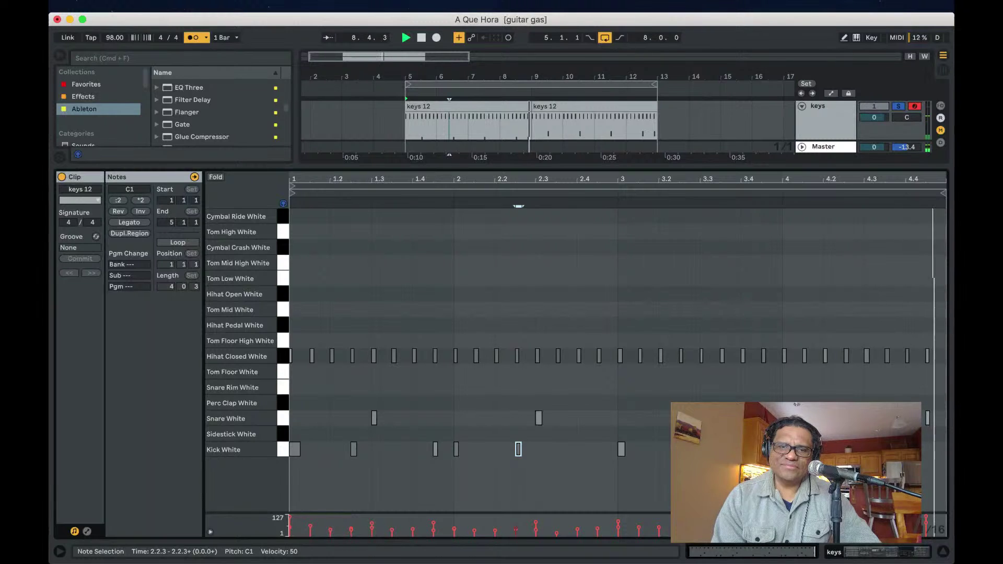
{"action": "key", "text": "space"}
{"action": "left_click", "coordinate": [536, 106]}
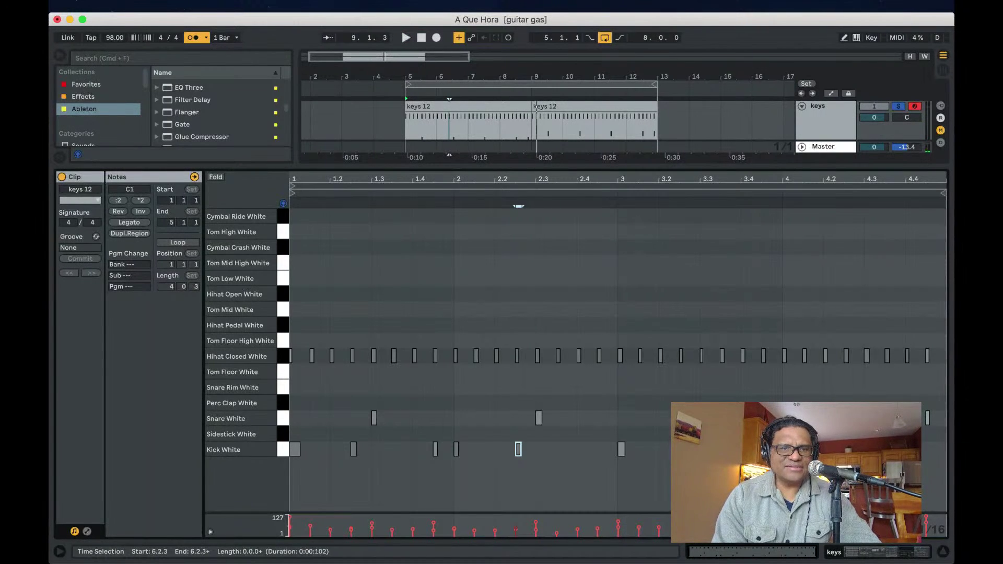
- Return to the White Kit's devices, check the kick with and without the metronome, and switch off the metronome and kick solo
{"action": "key", "text": "shift+Tab"}
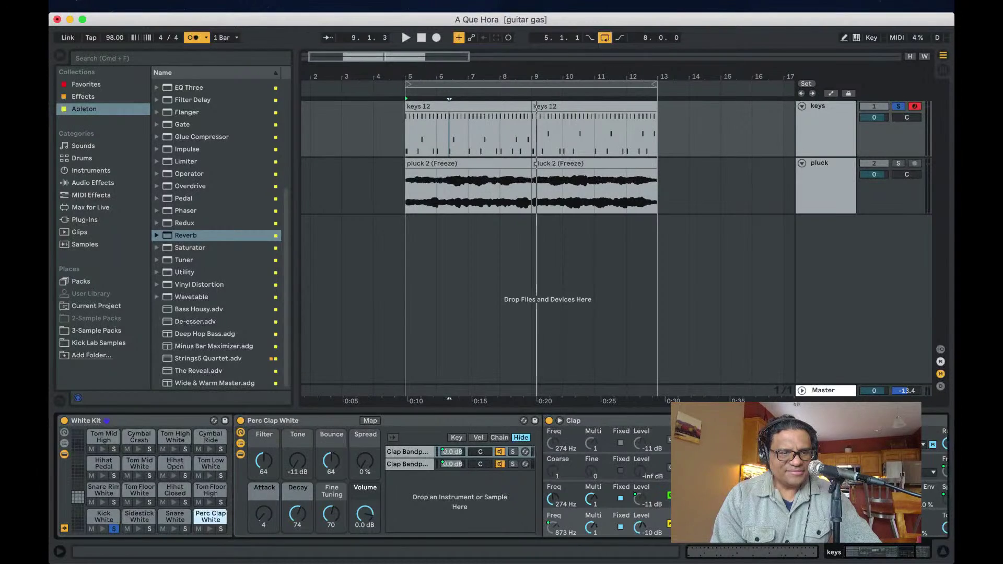
{"action": "key", "text": "space"}
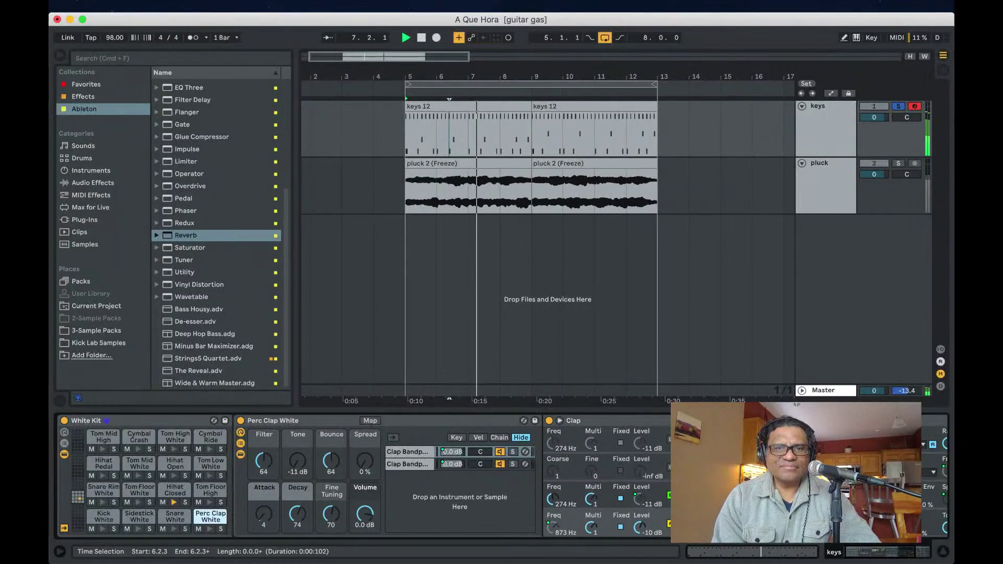
{"action": "key", "text": "o"}
{"action": "key", "text": "space"}
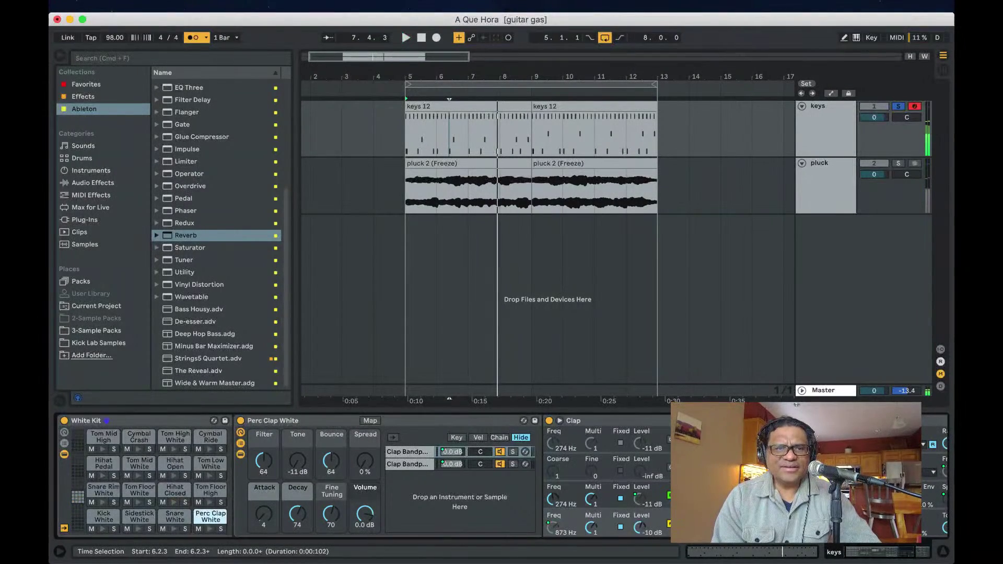
{"action": "key", "text": "space"}
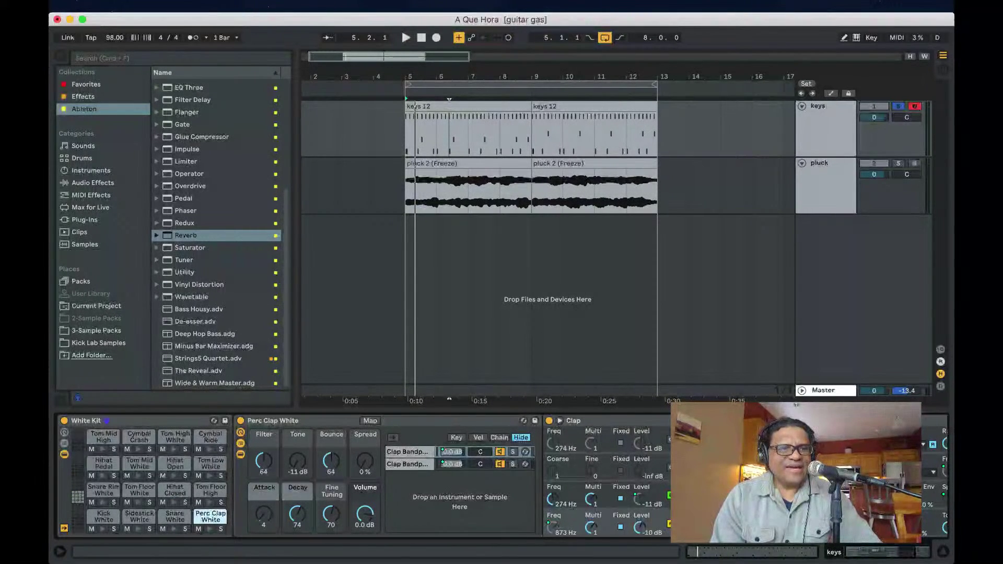
- Search all browser content for "hats" and broaden the search to "hat"
{"action": "key", "text": "super+f"}
{"action": "type", "text": "hats"}
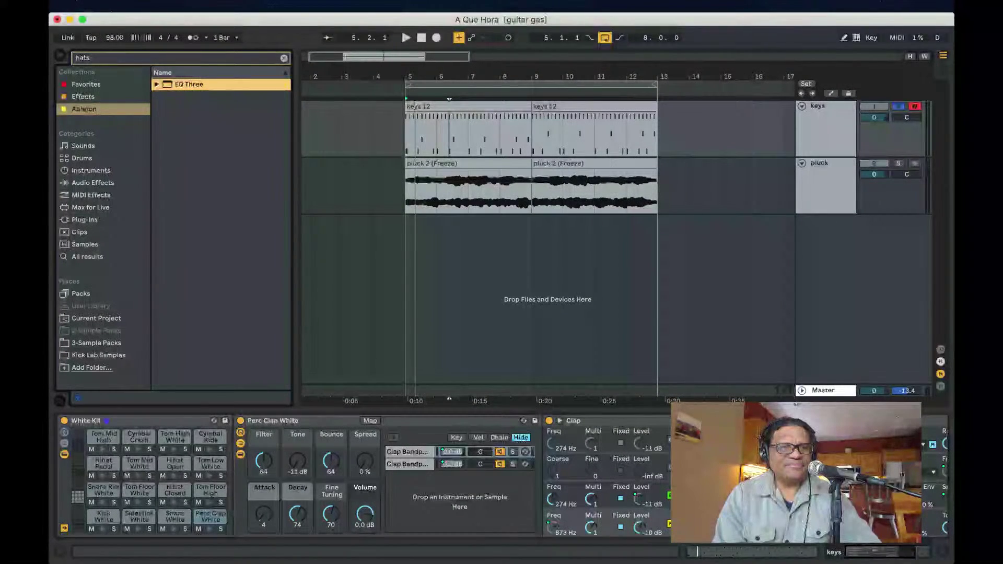
{"action": "left_click", "coordinate": [87, 256]}
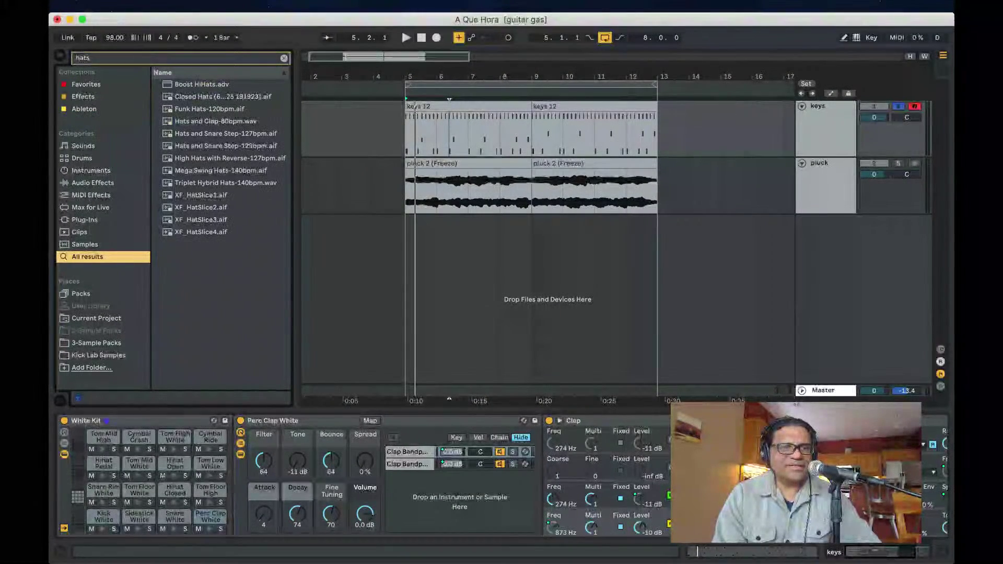
{"action": "key", "text": "BackSpace"}
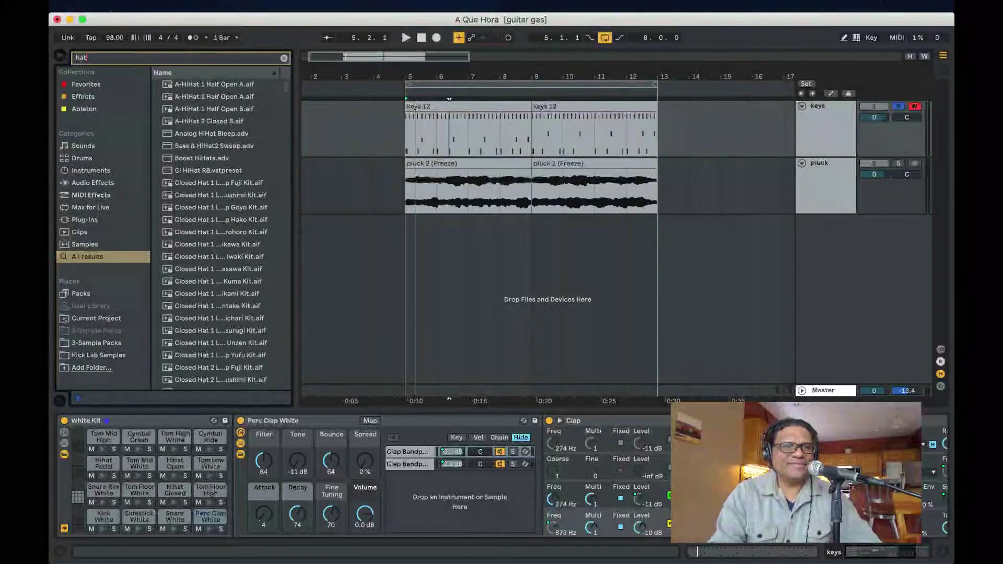
- Preview the hat sounds down to the second Closed Hat 1 sample, and play the keys and pluck tracks together
{"action": "key", "text": "Down"}
{"action": "key", "text": "Down"}
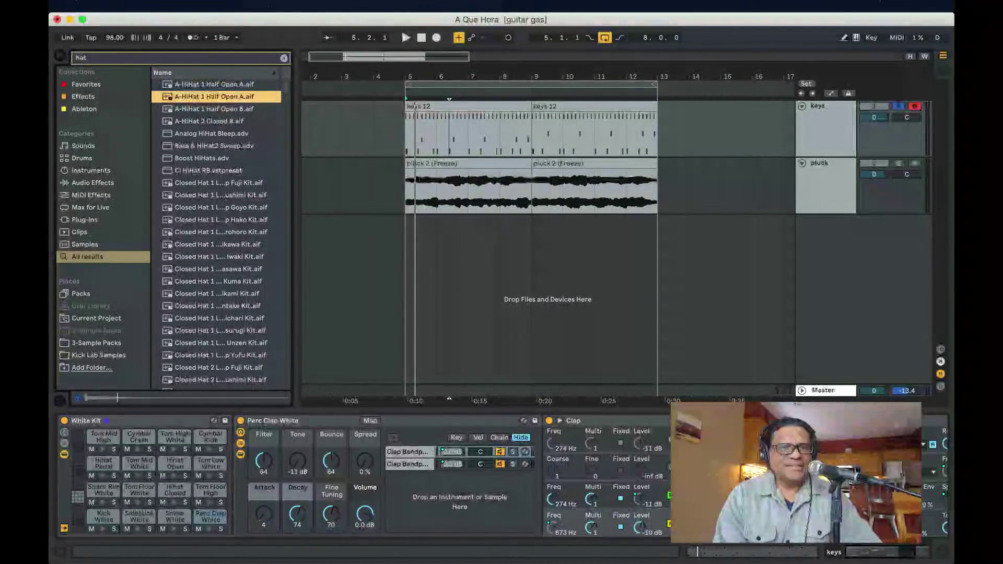
{"action": "key", "text": "Down"}
{"action": "key", "text": "Down"}
{"action": "key", "text": "Down"}
{"action": "key", "text": "Down"}
{"action": "key", "text": "Down"}
{"action": "key", "text": "Down"}
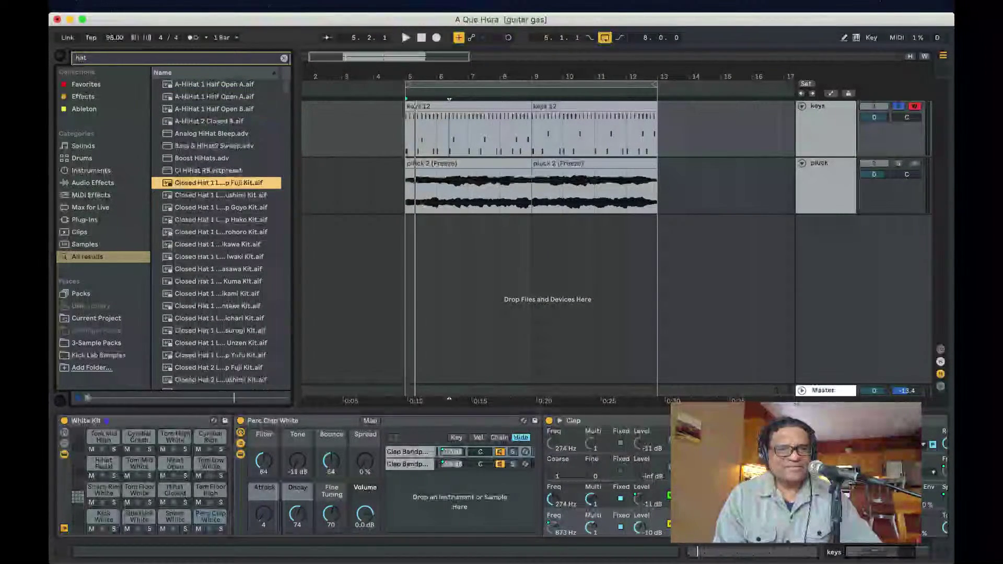
{"action": "key", "text": "Down"}
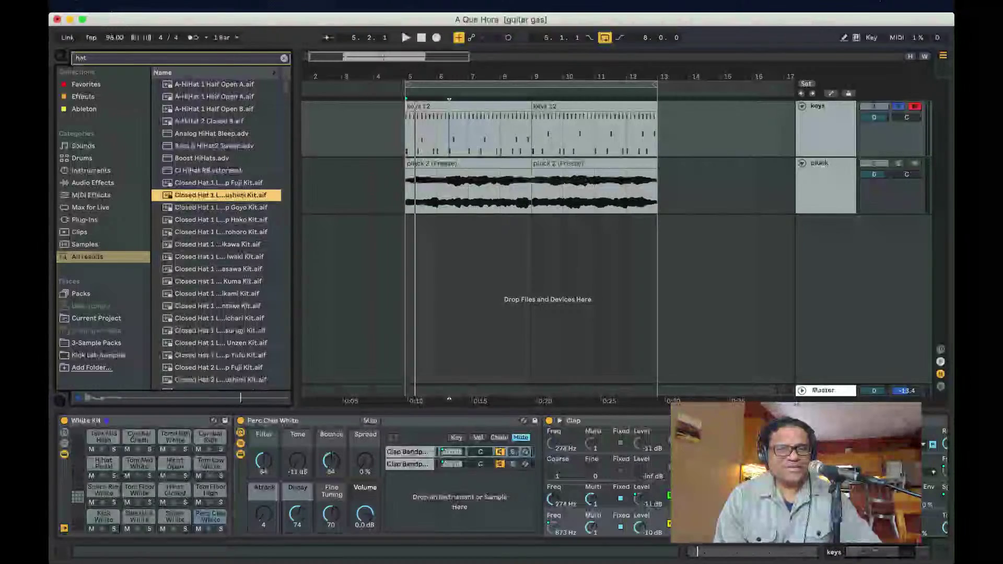
{"action": "key", "text": "space"}
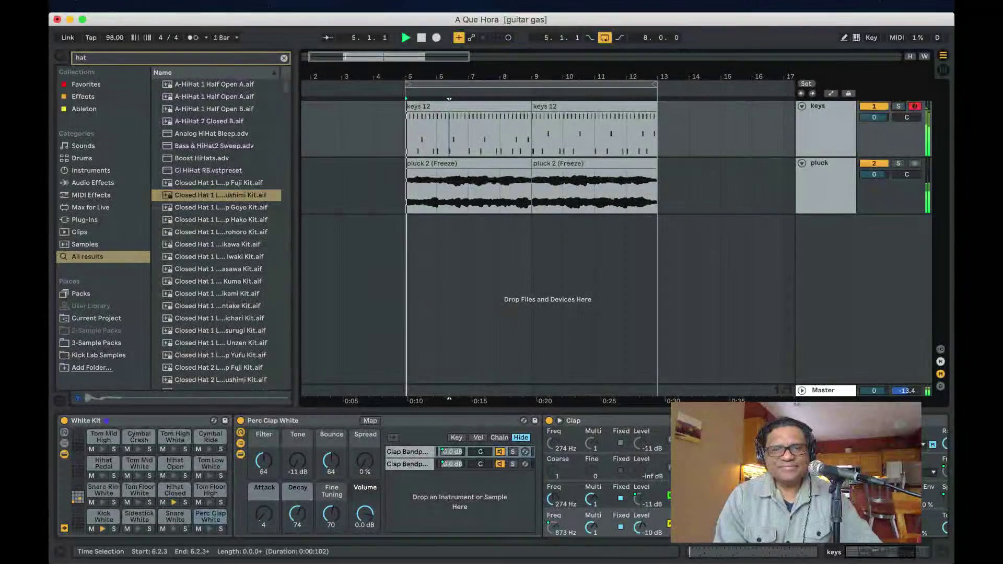
- Load the Closed Hat 1 Goyo Kit sample onto the White Kit's closed hi-hat pad and play it with the tracks
{"action": "key", "text": "Down"}
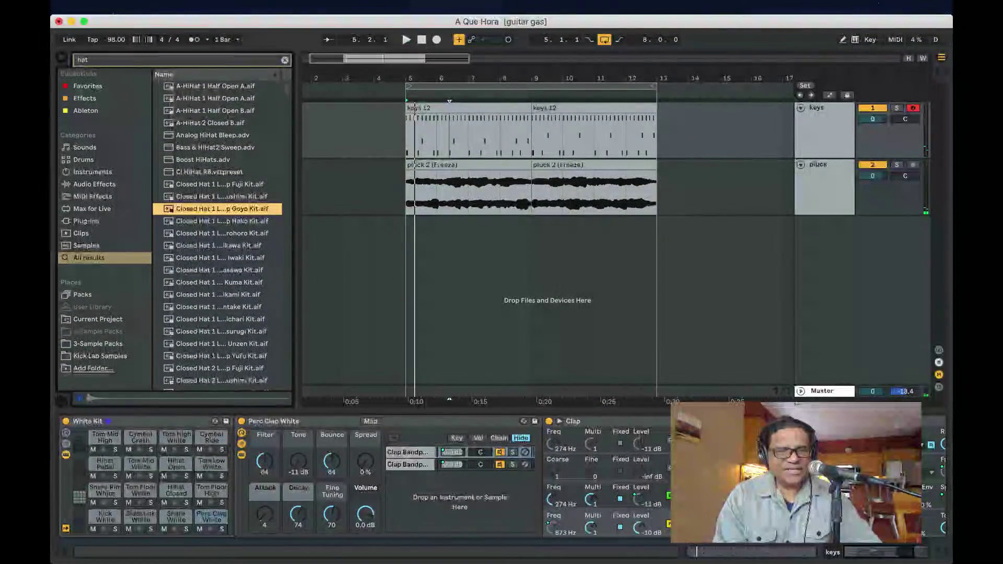
{"action": "key", "text": "Return"}
{"action": "key", "text": "space"}
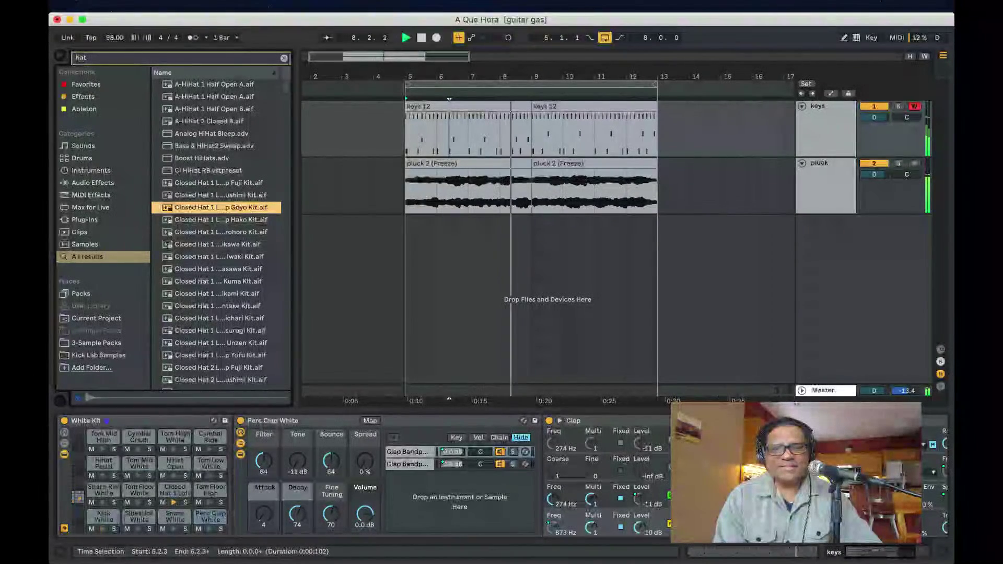
{"action": "key", "text": "space"}
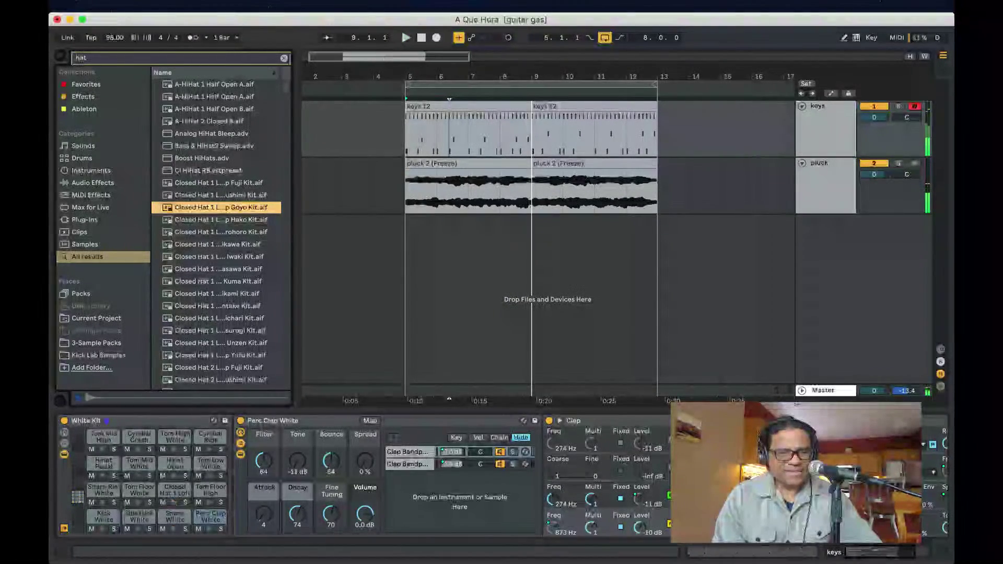
- Show the closed hat pad's sample device and play back the keys and pluck tracks
{"action": "left_click", "coordinate": [175, 490]}
{"action": "left_click", "coordinate": [185, 492]}
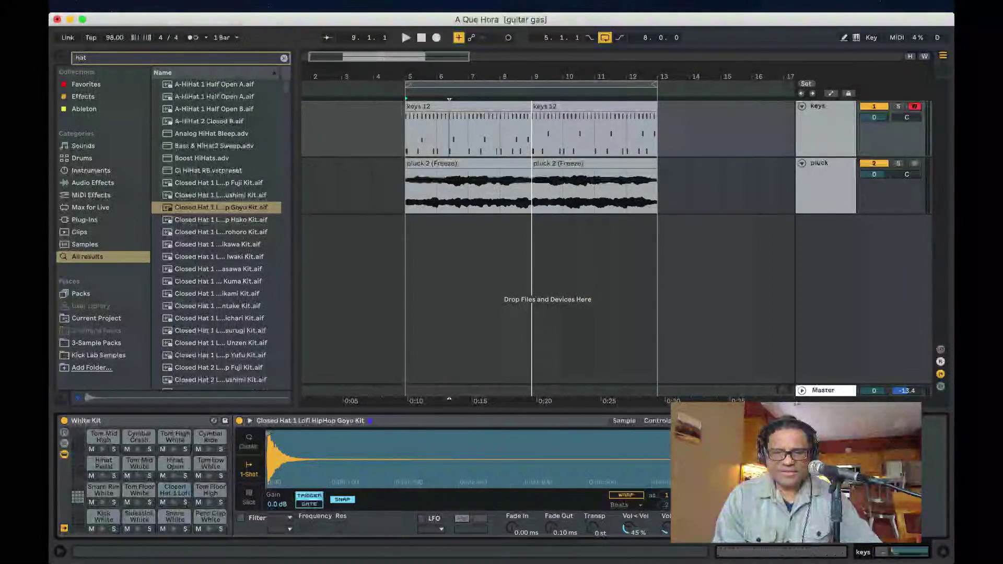
{"action": "key", "text": "space"}
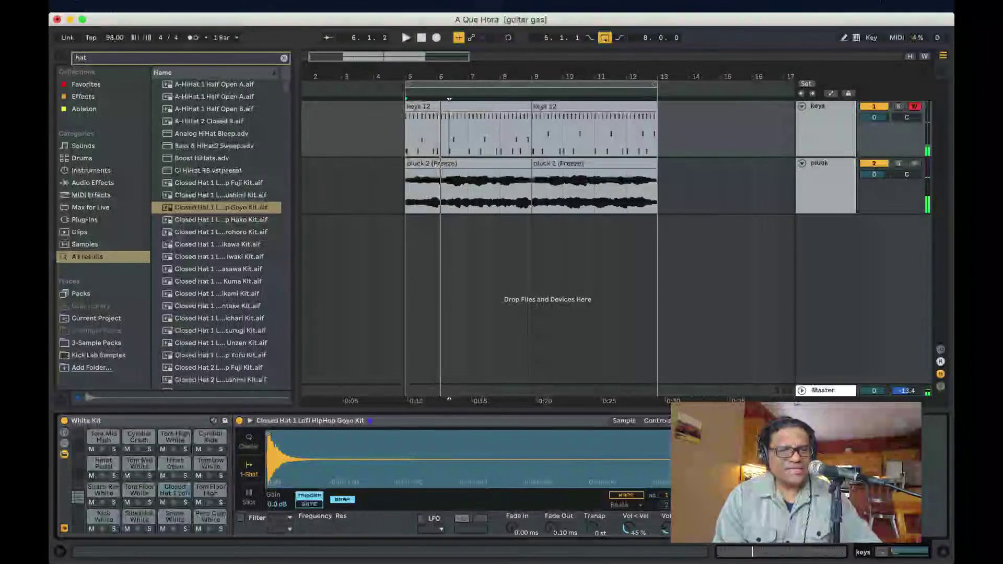
- Preview the remaining Closed Hat 1 samples in the search results through to the Closed Hat 2 Fuji Kit sample
{"action": "key", "text": "Down"}
{"action": "key", "text": "Down"}
{"action": "key", "text": "Down"}
{"action": "key", "text": "Down"}
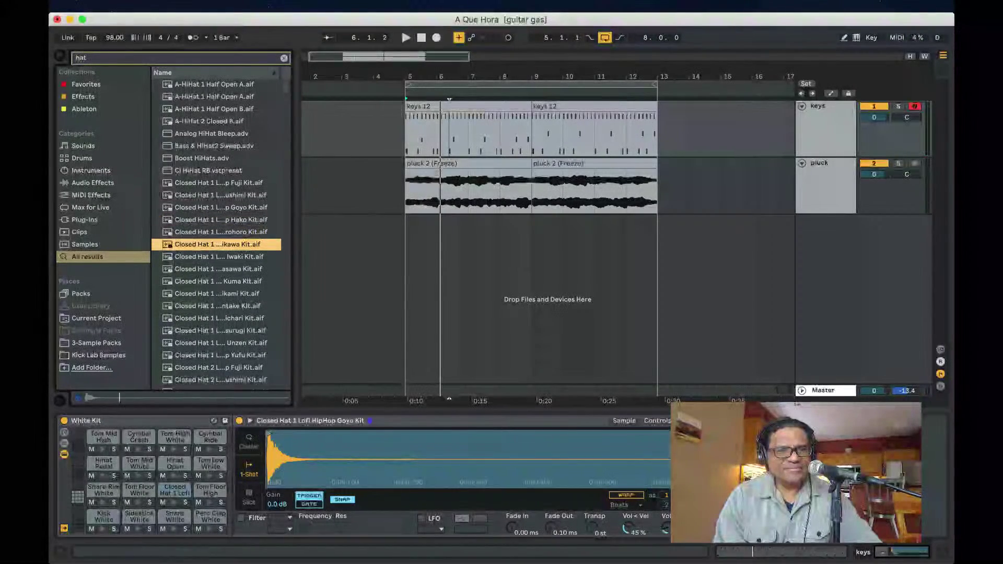
{"action": "key", "text": "Down"}
{"action": "key", "text": "Down"}
{"action": "key", "text": "Down"}
{"action": "key", "text": "Down"}
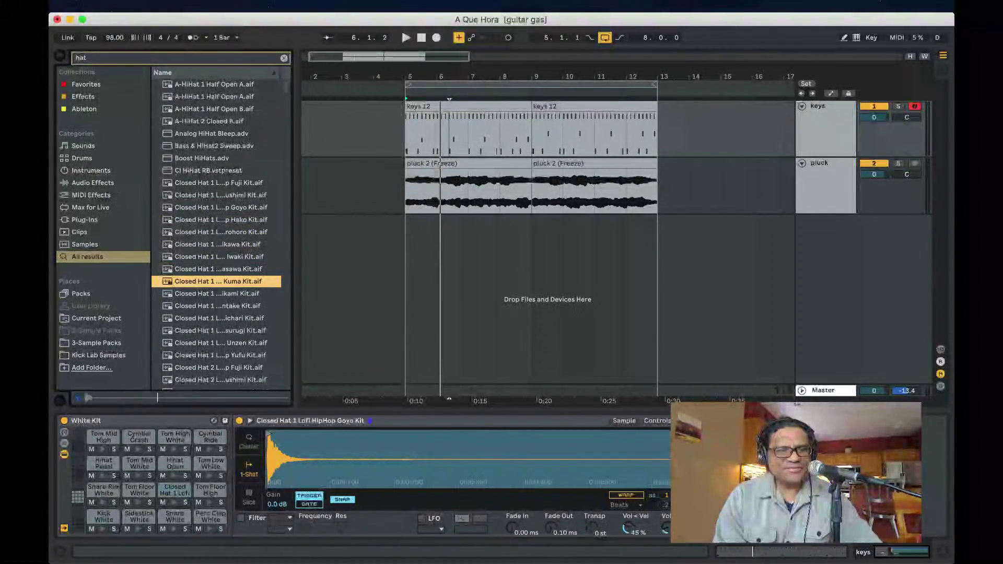
{"action": "key", "text": "Down"}
{"action": "key", "text": "Down"}
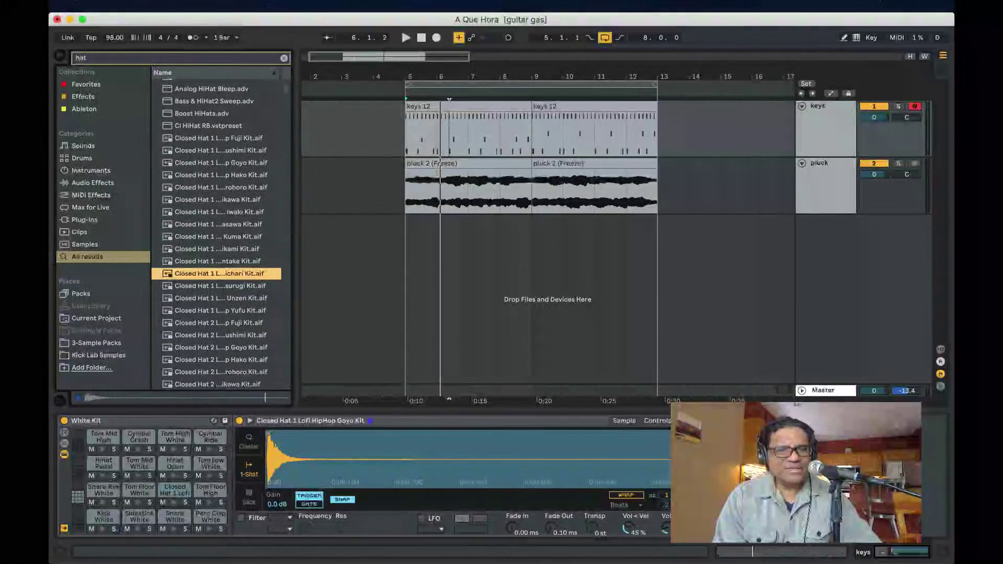
{"action": "key", "text": "Down"}
{"action": "key", "text": "Down"}
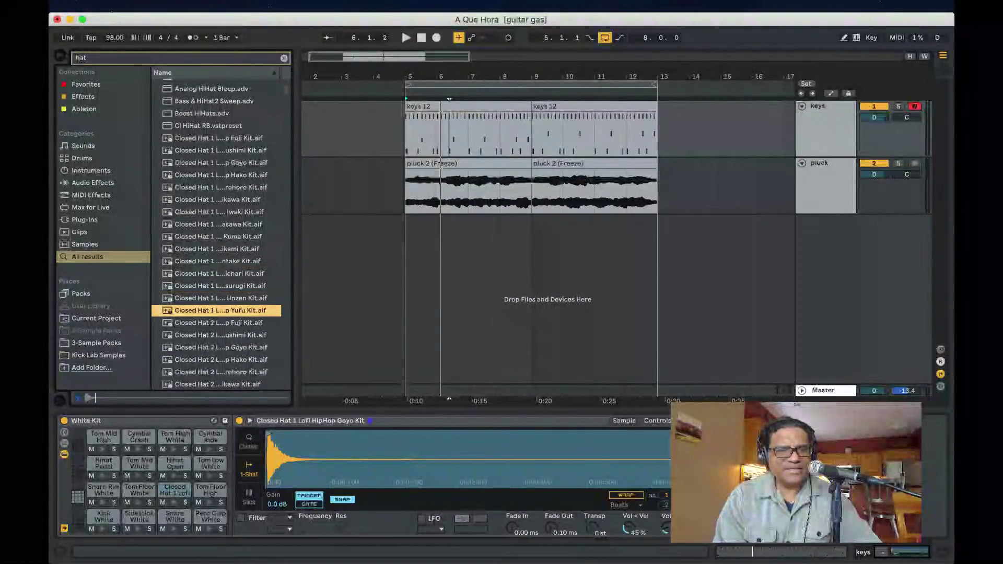
{"action": "key", "text": "Down"}
{"action": "key", "text": "Down"}
{"action": "key", "text": "Up"}
{"action": "key", "text": "Up"}
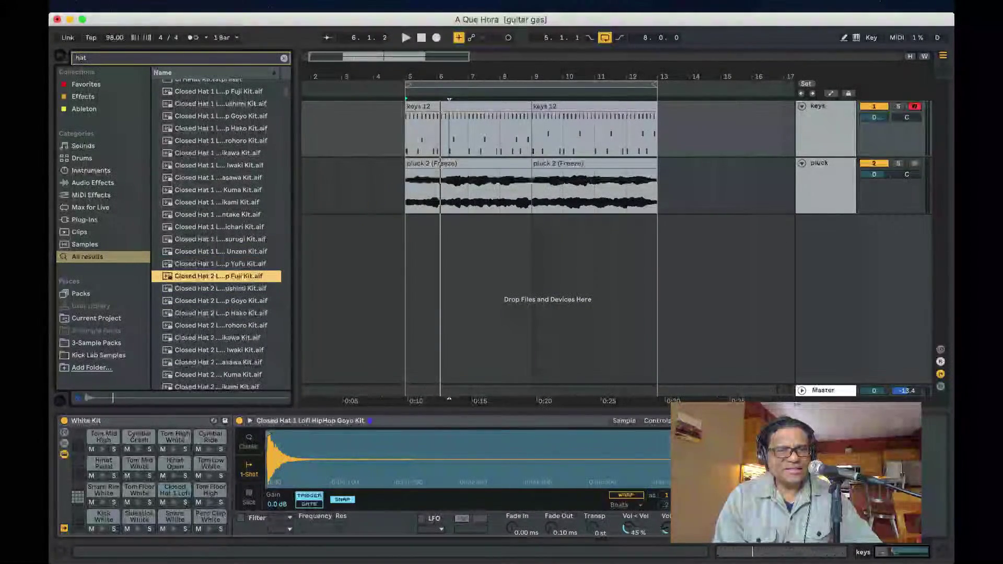
- Load the Closed Hat 2 Fuji Kit sample onto the closed hat pad and play it with the tracks
{"action": "key", "text": "Down"}
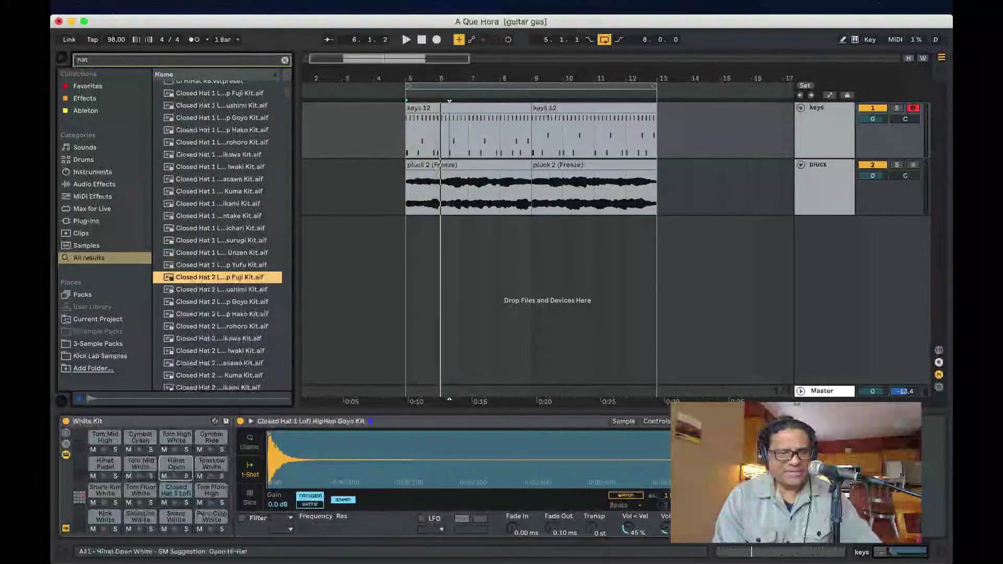
{"action": "key", "text": "Return"}
{"action": "key", "text": "space"}
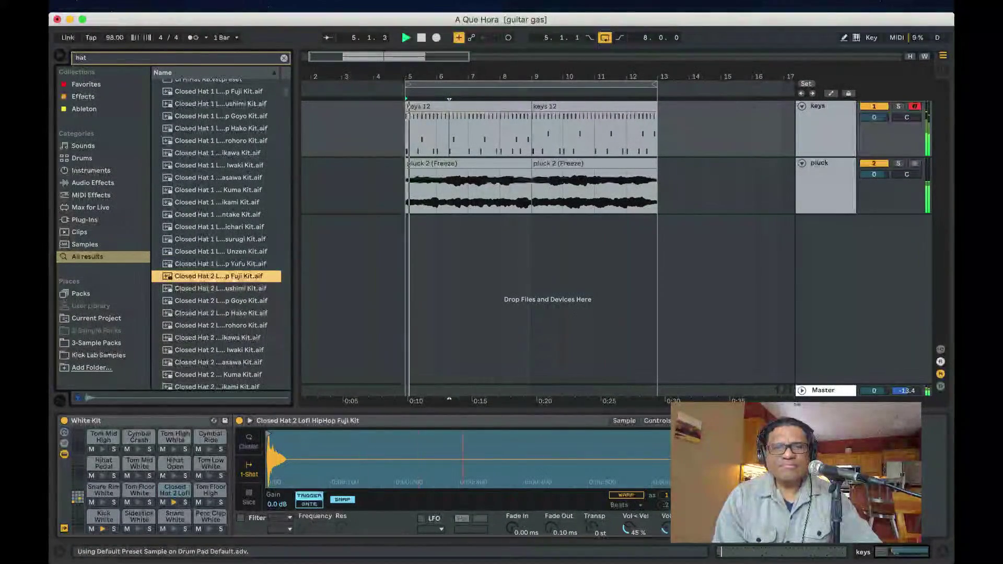
- Preview more Closed Hat 2 samples, load the Ishikawa Kit one onto the closed hat pad, and play it with the tracks
{"action": "key", "text": "Down"}
{"action": "key", "text": "Down"}
{"action": "key", "text": "Down"}
{"action": "key", "text": "Down"}
{"action": "key", "text": "Down"}
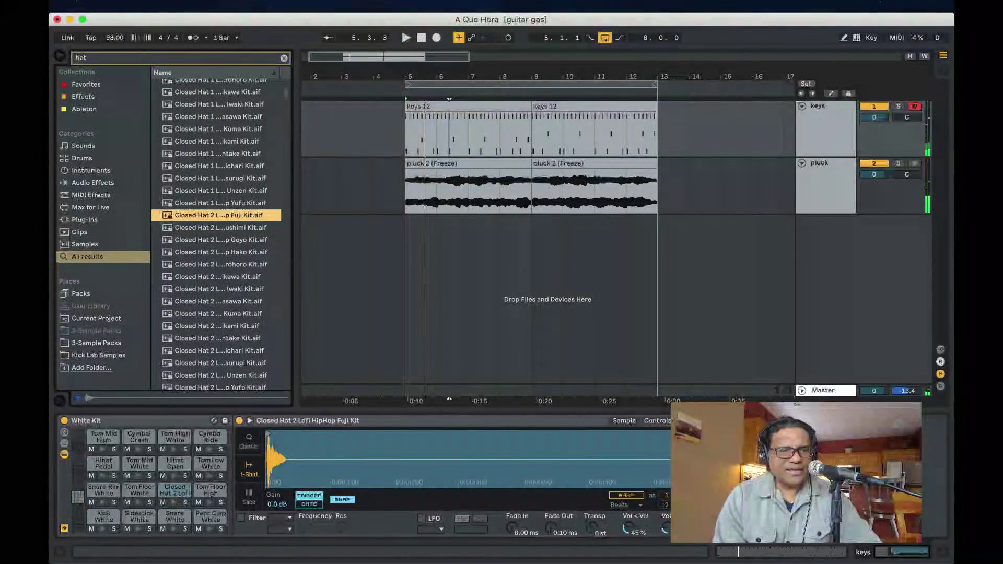
{"action": "key", "text": "Up"}
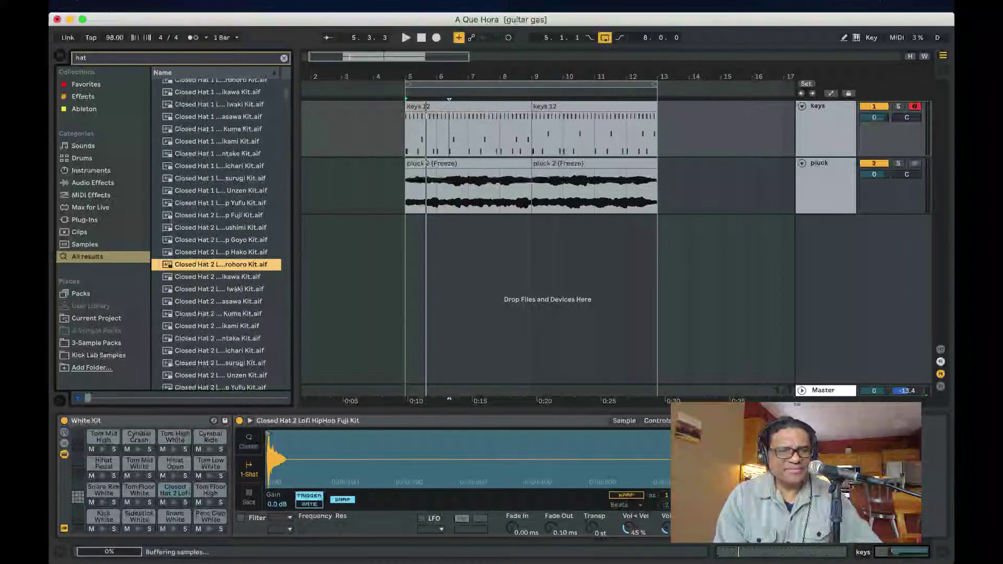
{"action": "key", "text": "Down"}
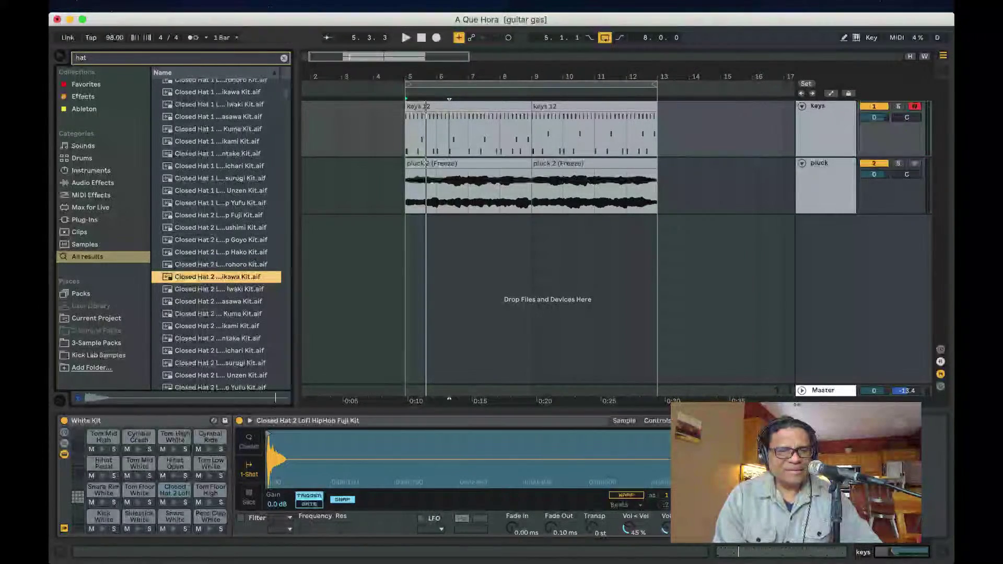
{"action": "key", "text": "Return"}
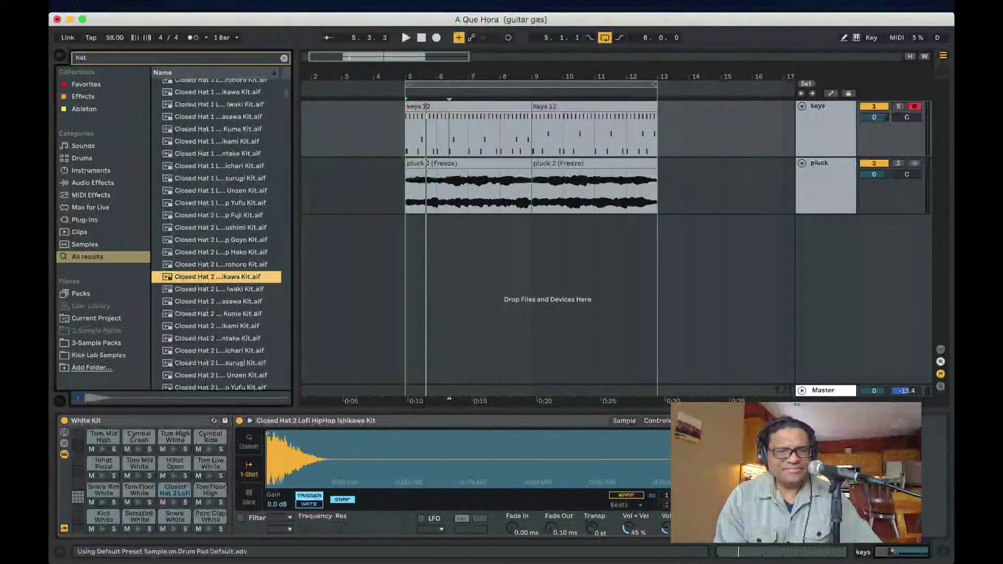
{"action": "key", "text": "space"}
{"action": "key", "text": "space"}
- Preview further Closed Hat 2 samples, load the Yufu Kit one onto the closed hat pad, and play it with the tracks
{"action": "key", "text": "Down"}
{"action": "key", "text": "Down"}
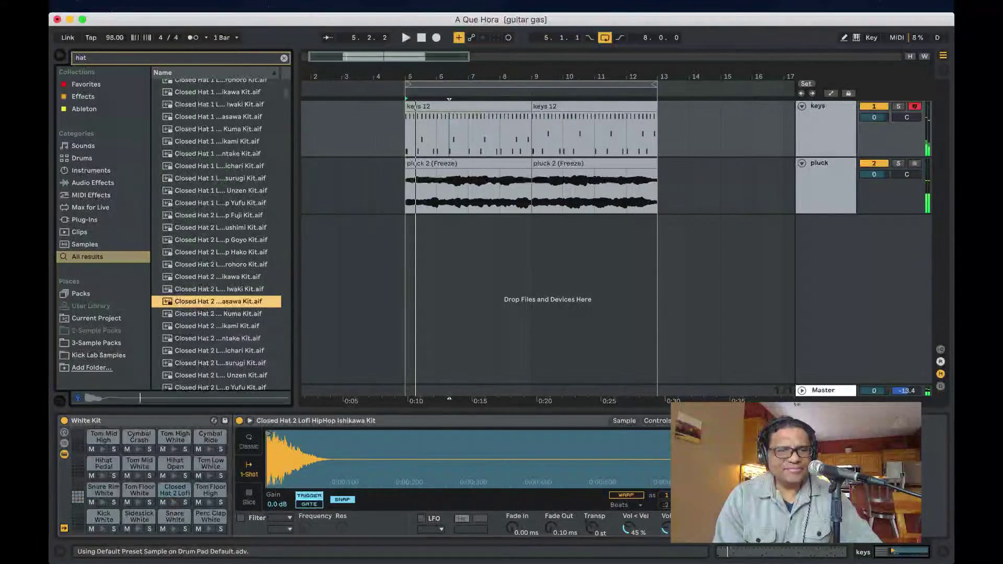
{"action": "scroll", "coordinate": [216, 234], "scroll_direction": "down", "scroll_amount": 3}
{"action": "left_click", "coordinate": [218, 291]}
{"action": "scroll", "coordinate": [216, 234], "scroll_direction": "down", "scroll_amount": 3}
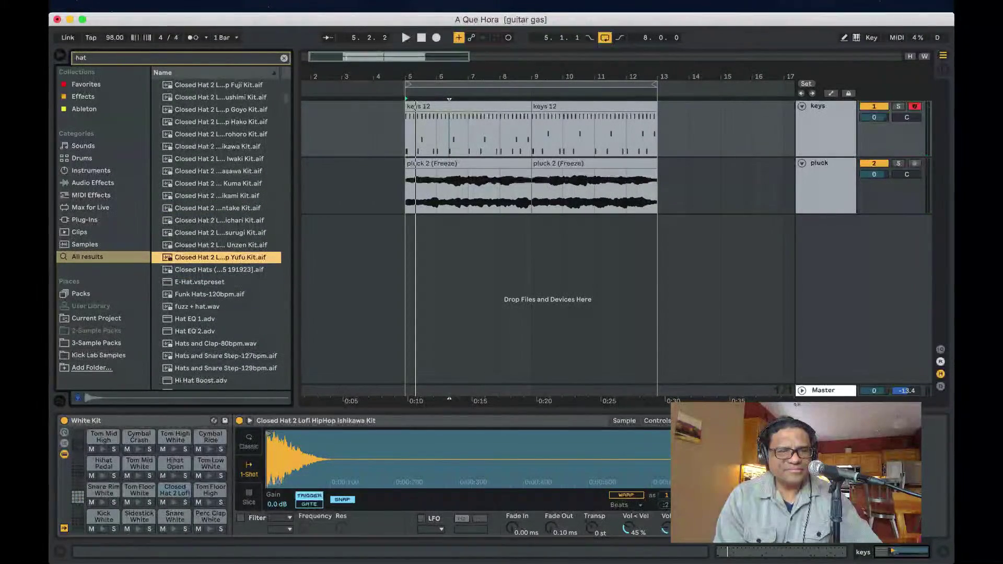
{"action": "key", "text": "space"}
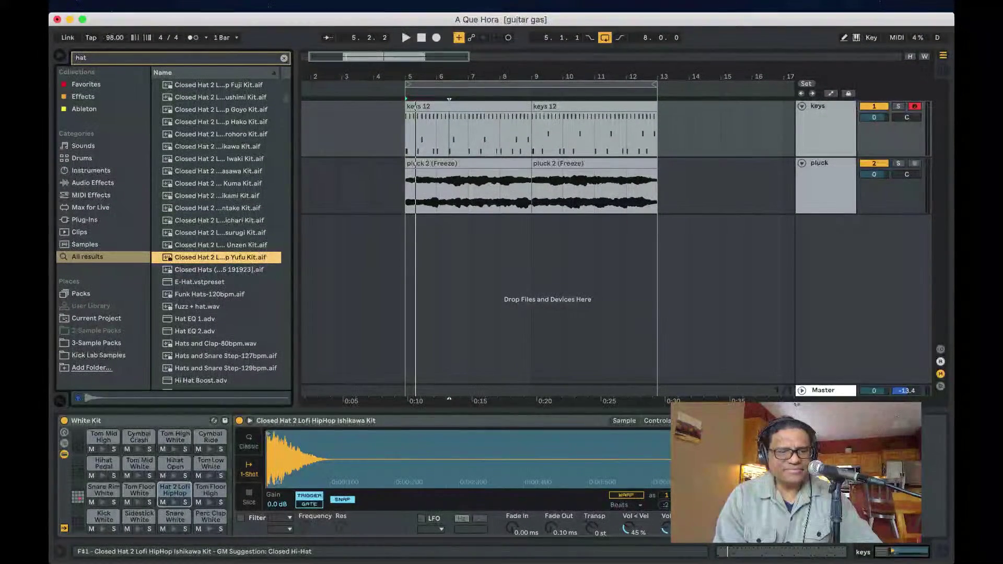
{"action": "key", "text": "Return"}
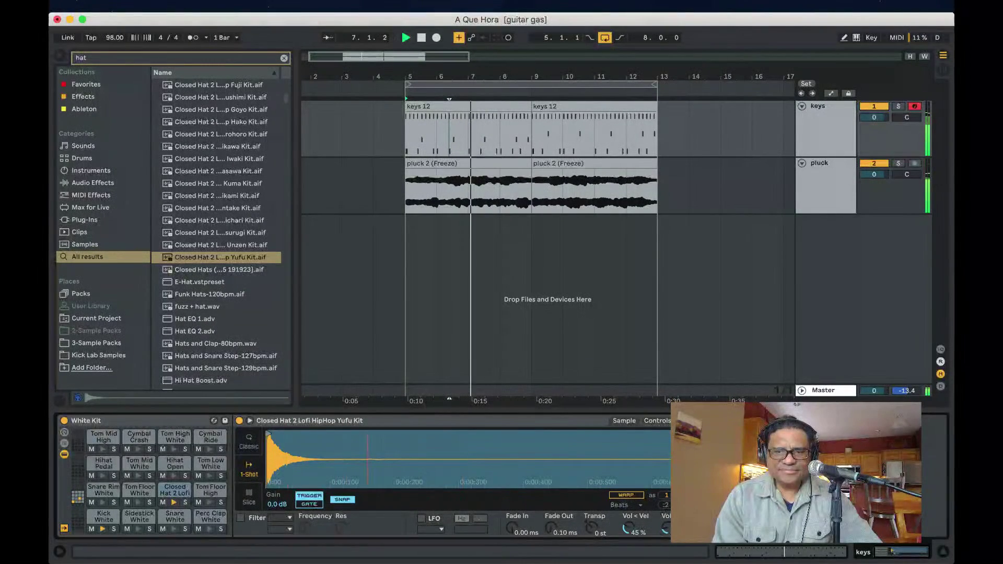
{"action": "key", "text": "space"}
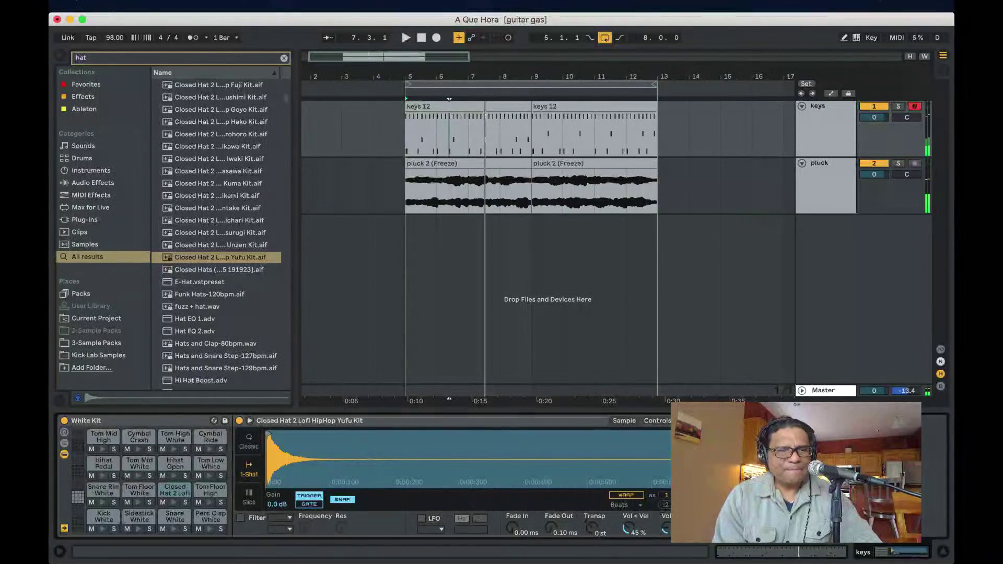
- Clear the browser search, add EQ Eight from the Ableton collection to the keys track, and start playback
{"action": "left_click", "coordinate": [283, 58]}
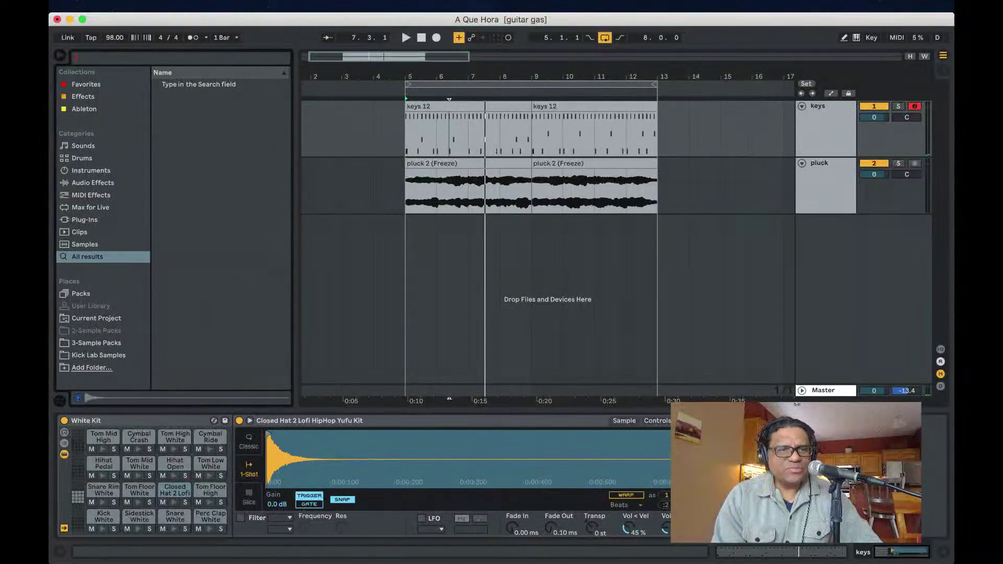
{"action": "left_click", "coordinate": [84, 109]}
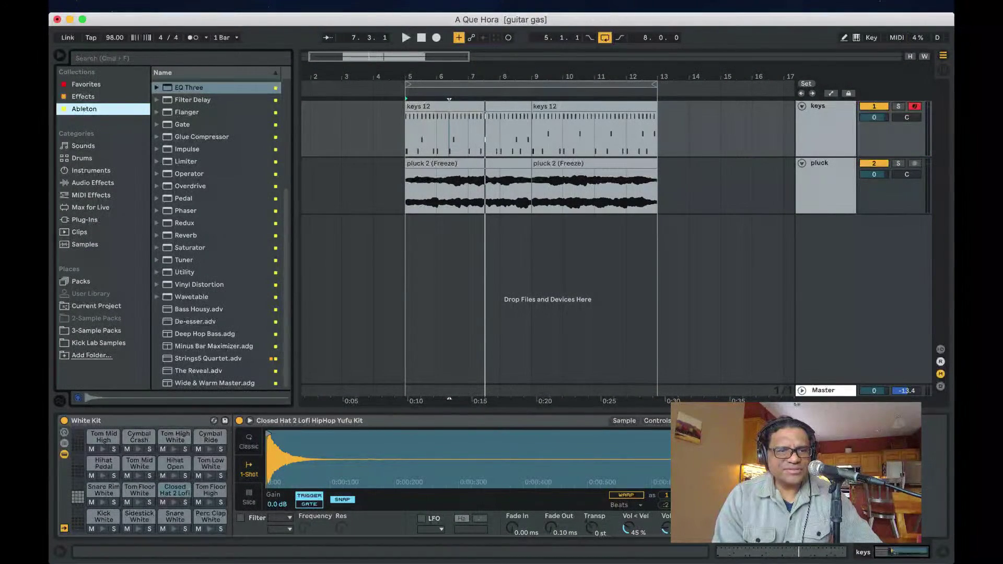
{"action": "scroll", "coordinate": [217, 230], "scroll_direction": "up", "scroll_amount": 5}
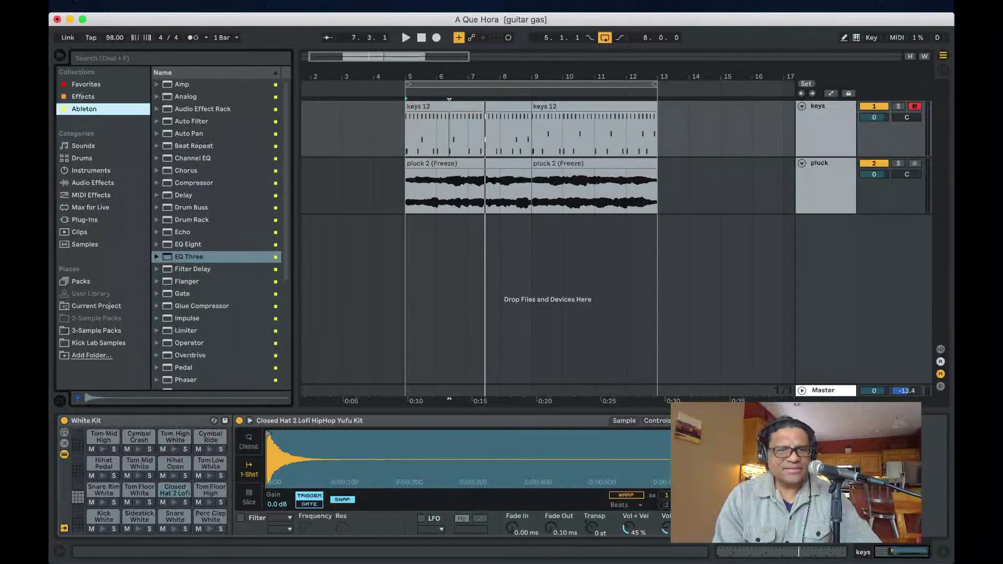
{"action": "left_click", "coordinate": [188, 189]}
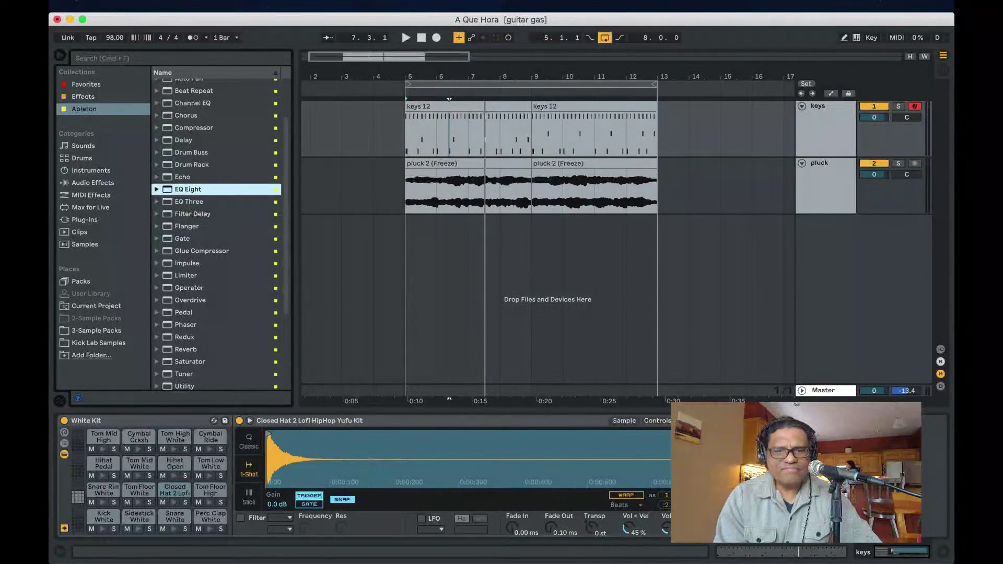
{"action": "key", "text": "Return"}
{"action": "key", "text": "space"}
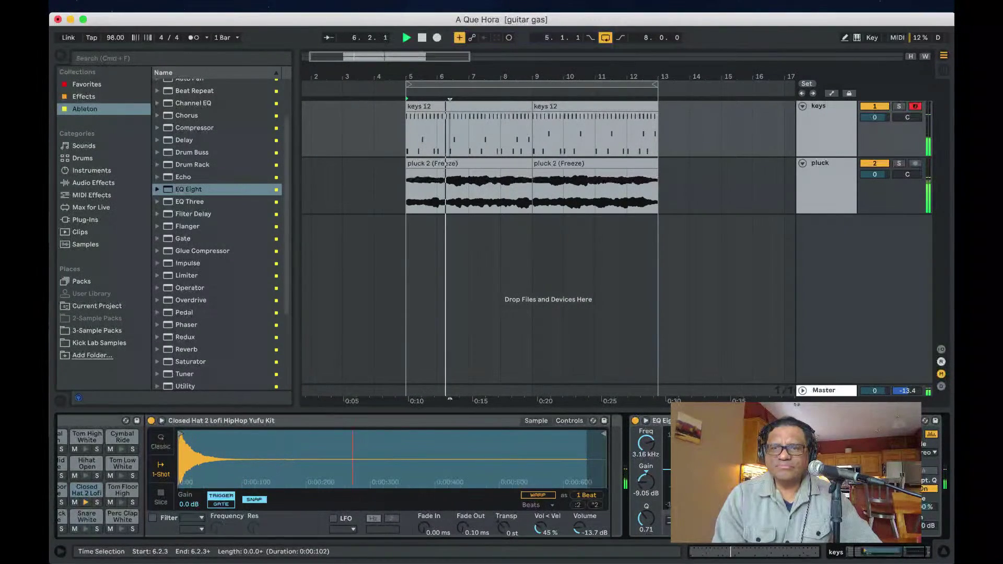
- Lower the pluck track's volume to -8.4 dB and rename the track strings
{"action": "left_click_drag", "start_coordinate": [874, 174], "coordinate": [874, 198]}
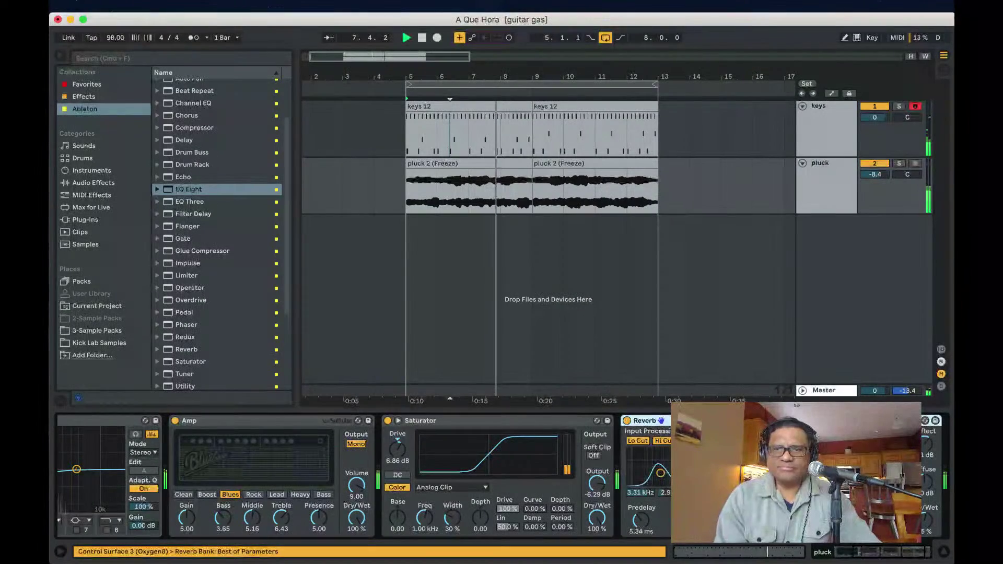
{"action": "key", "text": "super+r"}
{"action": "left_click", "coordinate": [825, 163]}
{"action": "key", "text": "super+r"}
{"action": "type", "text": "s"}
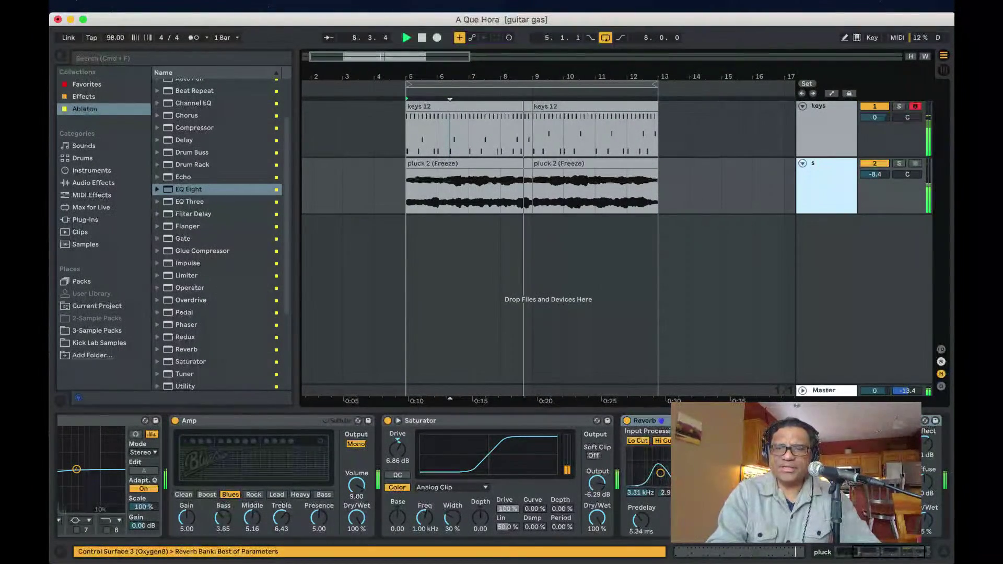
{"action": "type", "text": "truings"}
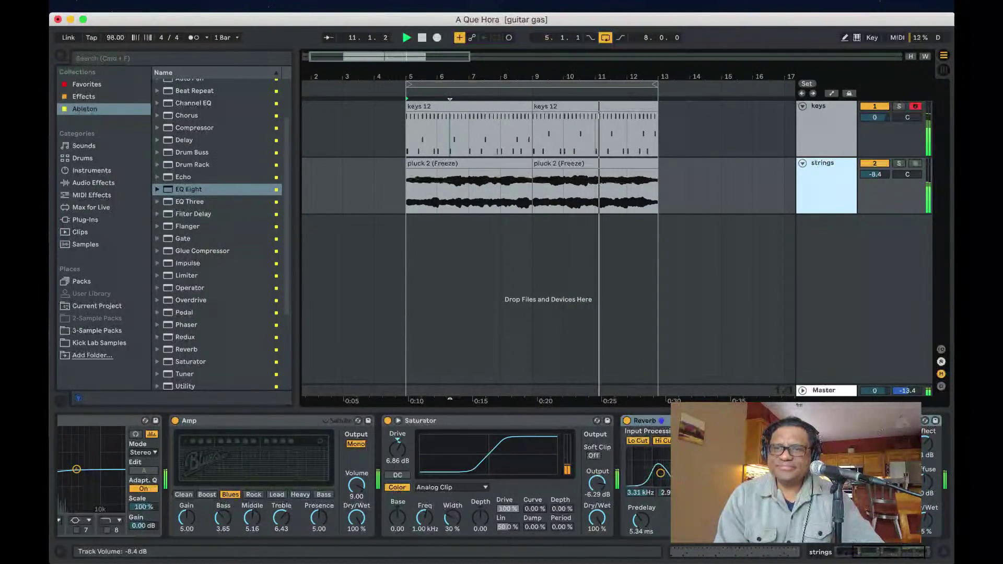
- Rebalance the strings track's volume to -6.9 dB during playback, and stop the playback
{"action": "left_click_drag", "start_coordinate": [874, 174], "coordinate": [873, 162]}
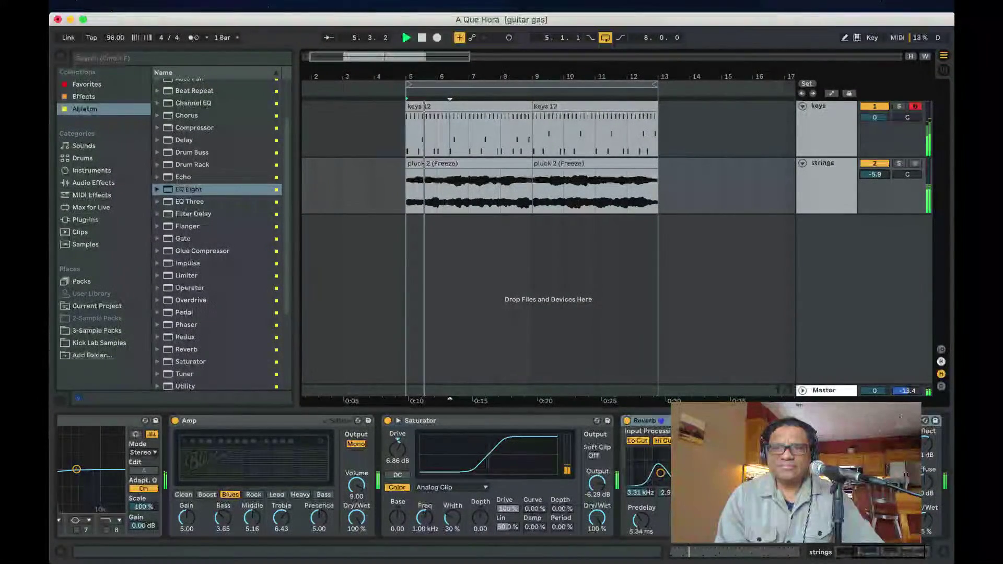
{"action": "left_click_drag", "start_coordinate": [874, 174], "coordinate": [874, 189]}
{"action": "key", "text": "space"}
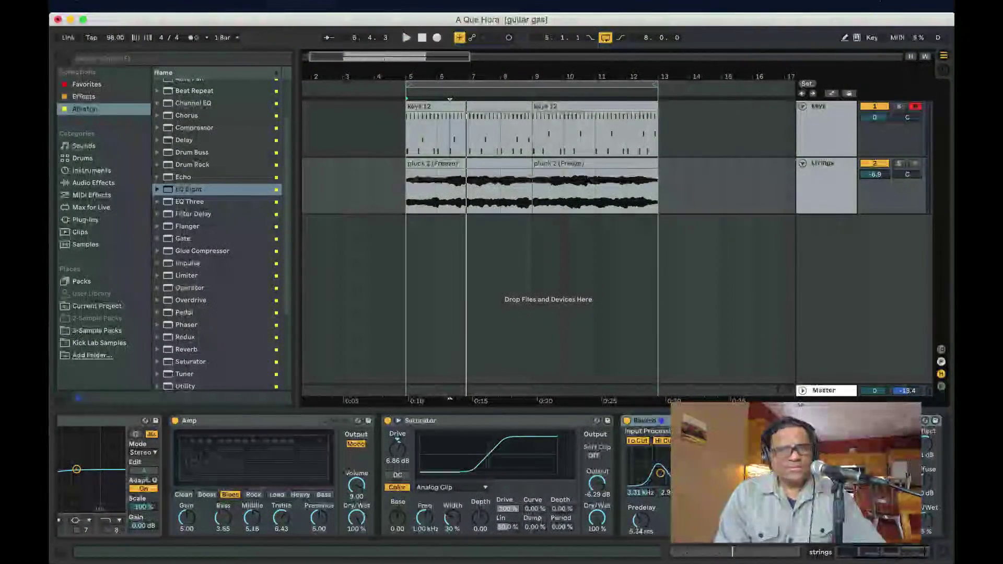
- Look through the favorite instruments and search all browser content for "808"
{"action": "left_click", "coordinate": [86, 84]}
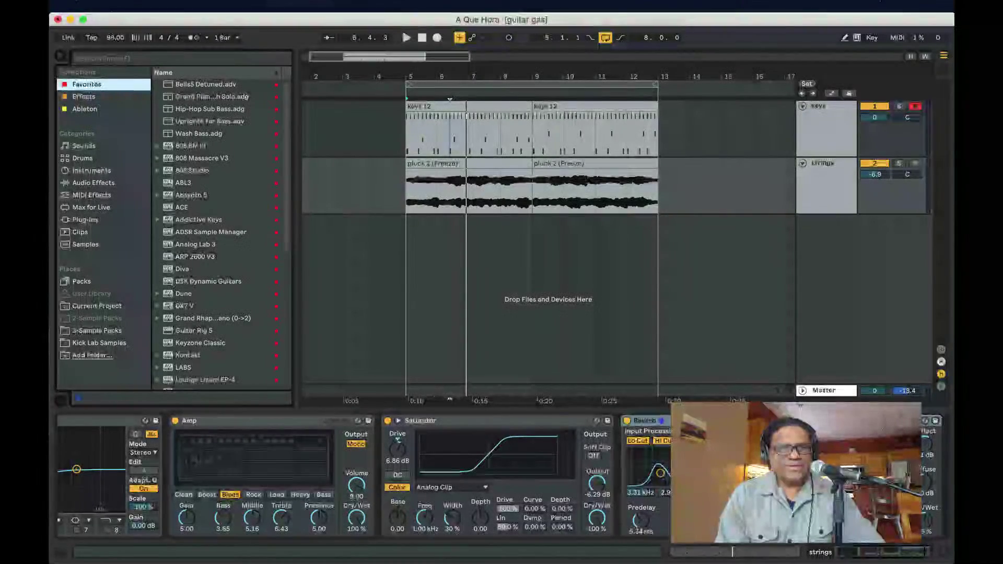
{"action": "scroll", "coordinate": [219, 235], "scroll_direction": "down", "scroll_amount": 6}
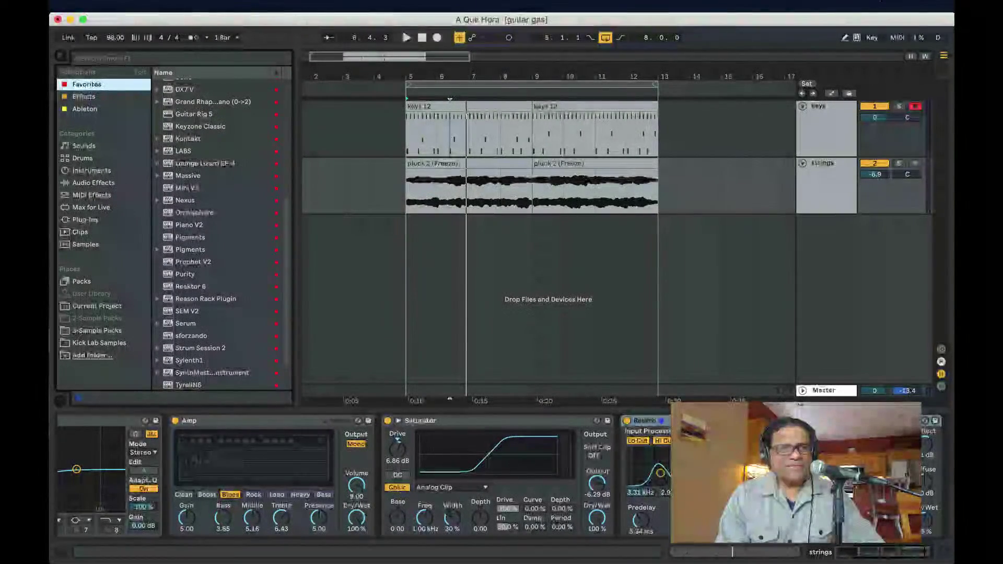
{"action": "key", "text": "super+f"}
{"action": "type", "text": "808"}
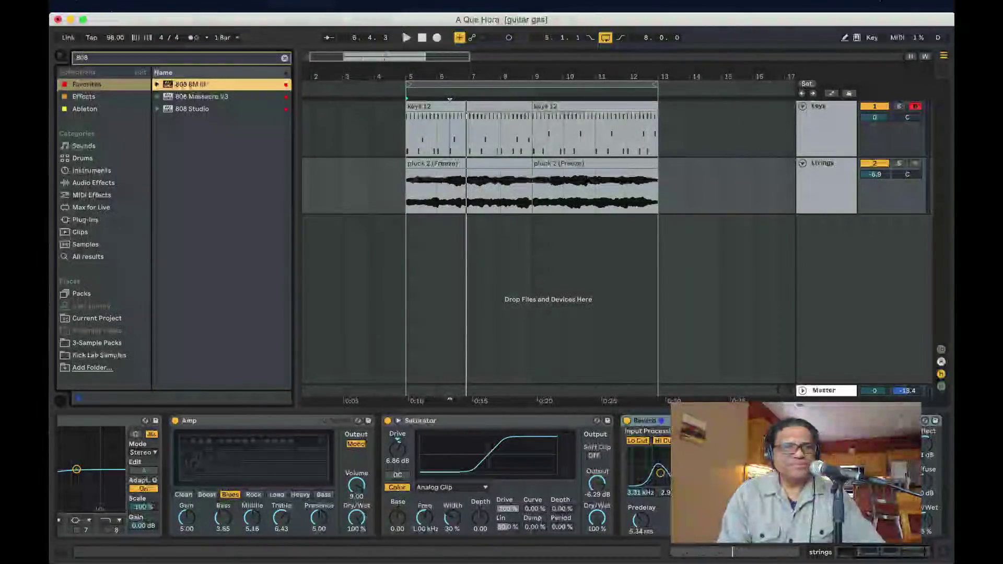
{"action": "left_click", "coordinate": [88, 256]}
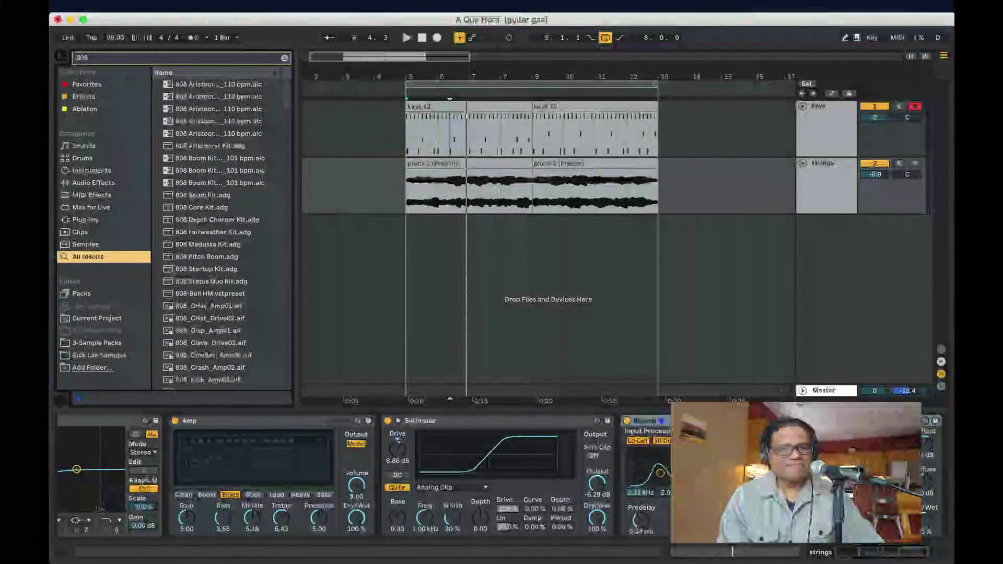
- Browse the "808" results and audition kits, kicks and samples to find a suitable 808 sound
{"action": "left_click", "coordinate": [203, 194]}
{"action": "key", "text": "Down"}
{"action": "key", "text": "Down"}
{"action": "key", "text": "Down"}
{"action": "key", "text": "Down"}
{"action": "key", "text": "Down"}
{"action": "key", "text": "Down"}
{"action": "key", "text": "Down"}
{"action": "key", "text": "Down"}
{"action": "key", "text": "Down"}
{"action": "key", "text": "Down"}
{"action": "key", "text": "Down"}
{"action": "key", "text": "Down"}
{"action": "key", "text": "Down"}
{"action": "key", "text": "Down"}
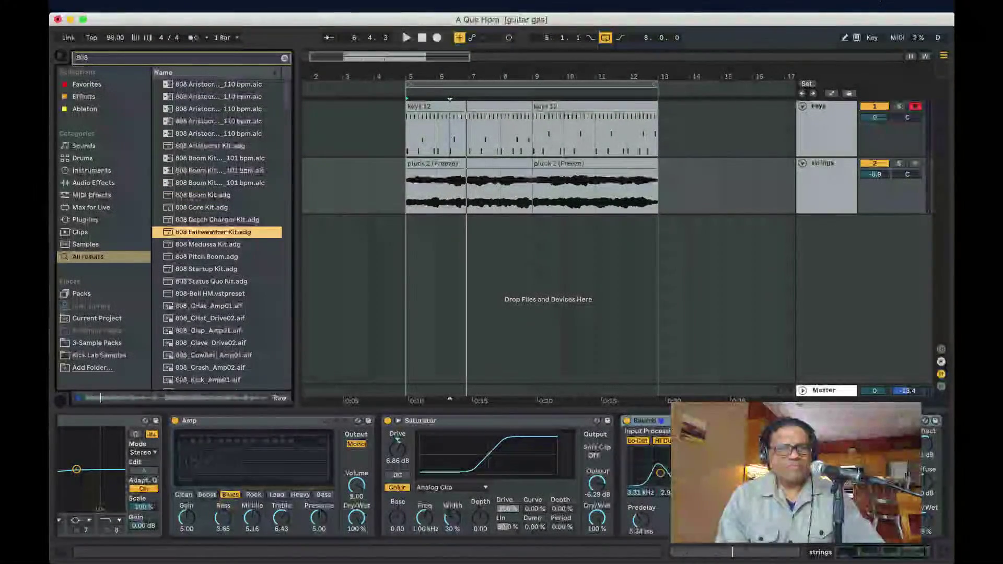
{"action": "scroll", "coordinate": [220, 235], "scroll_direction": "down", "scroll_amount": 6}
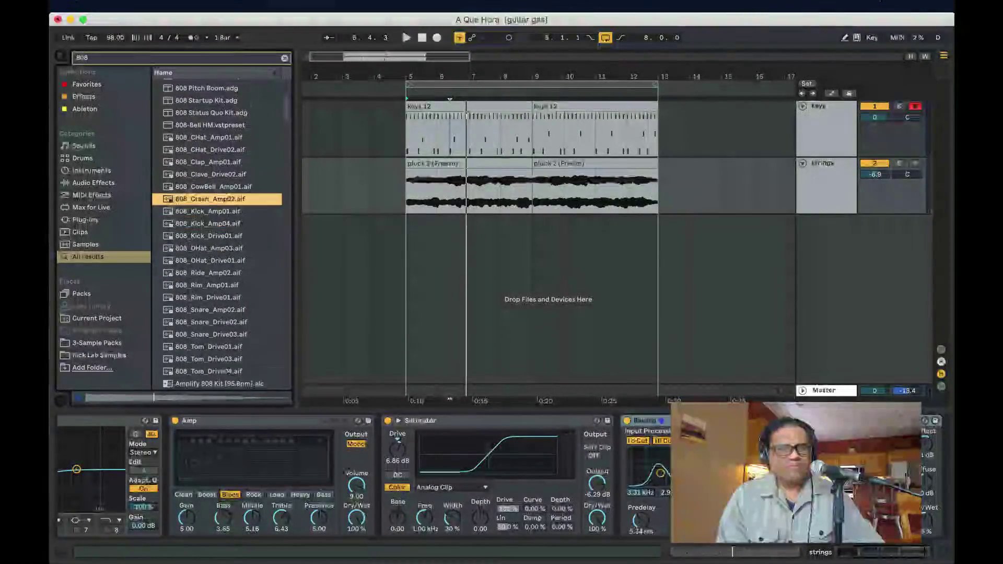
{"action": "scroll", "coordinate": [220, 235], "scroll_direction": "down", "scroll_amount": 7}
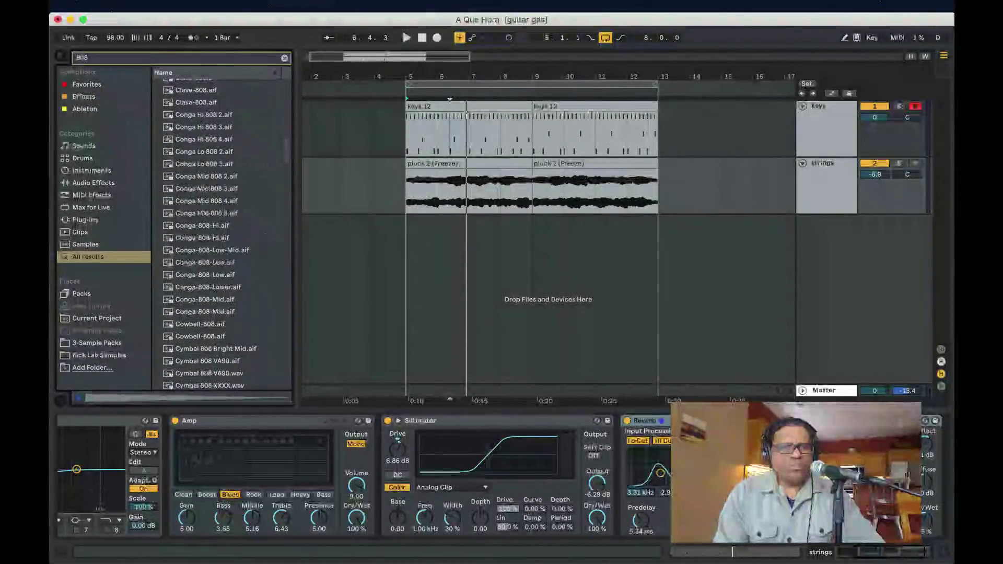
{"action": "scroll", "coordinate": [219, 235], "scroll_direction": "down", "scroll_amount": 7}
{"action": "scroll", "coordinate": [219, 235], "scroll_direction": "down", "scroll_amount": 8}
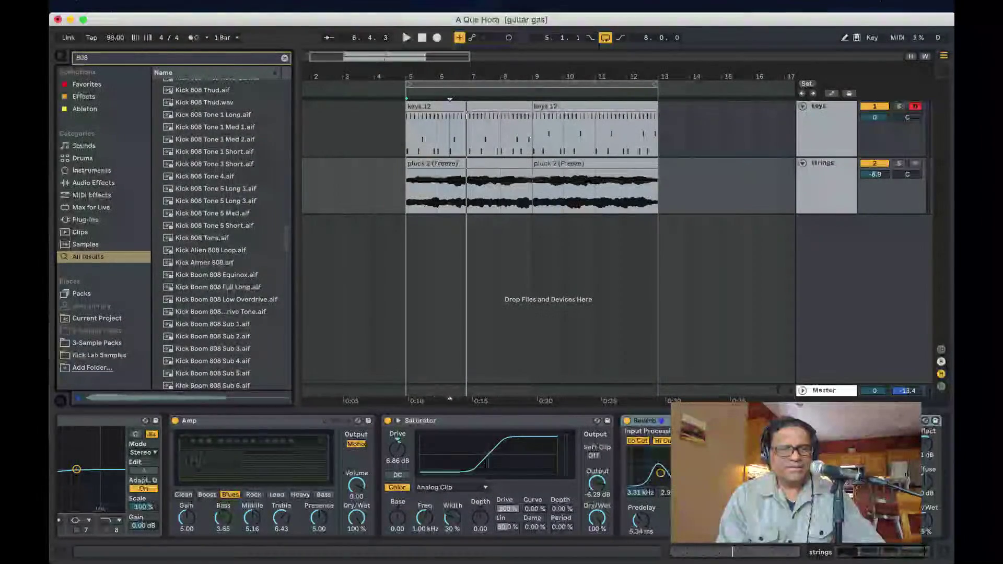
{"action": "scroll", "coordinate": [219, 235], "scroll_direction": "down", "scroll_amount": 9}
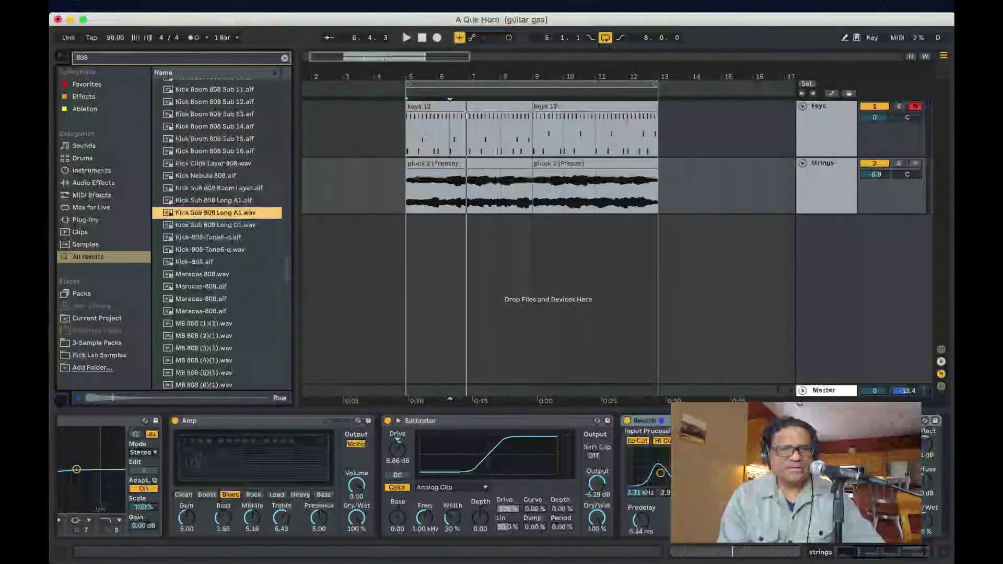
{"action": "scroll", "coordinate": [219, 235], "scroll_direction": "down", "scroll_amount": 7}
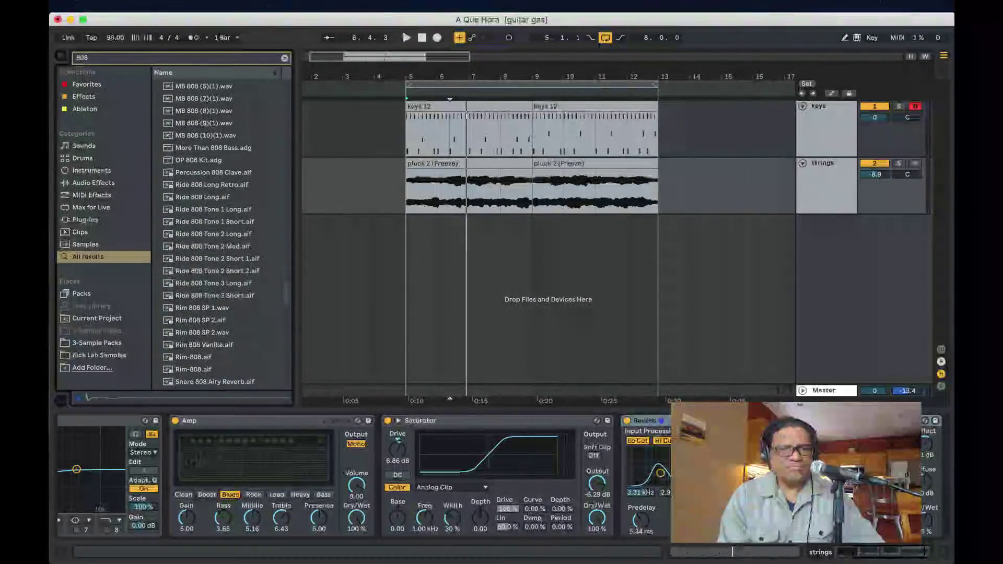
- Audition the MB 808 samples in the results, ending on MB 808 (3)(1).wav
{"action": "scroll", "coordinate": [217, 235], "scroll_direction": "up", "scroll_amount": 2}
{"action": "left_click", "coordinate": [217, 161]}
{"action": "left_click", "coordinate": [216, 124]}
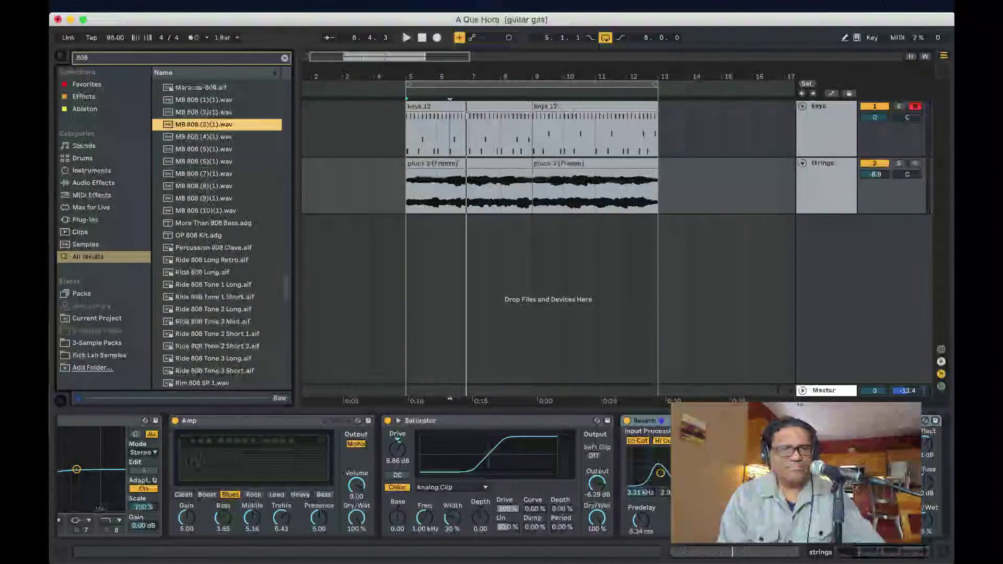
{"action": "key", "text": "Up"}
{"action": "key", "text": "Up"}
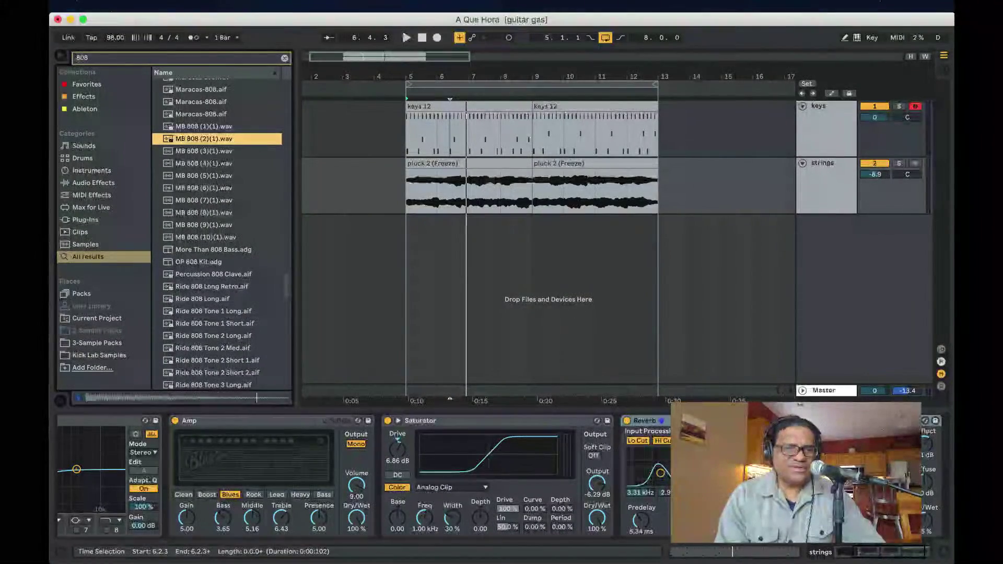
{"action": "key", "text": "Down"}
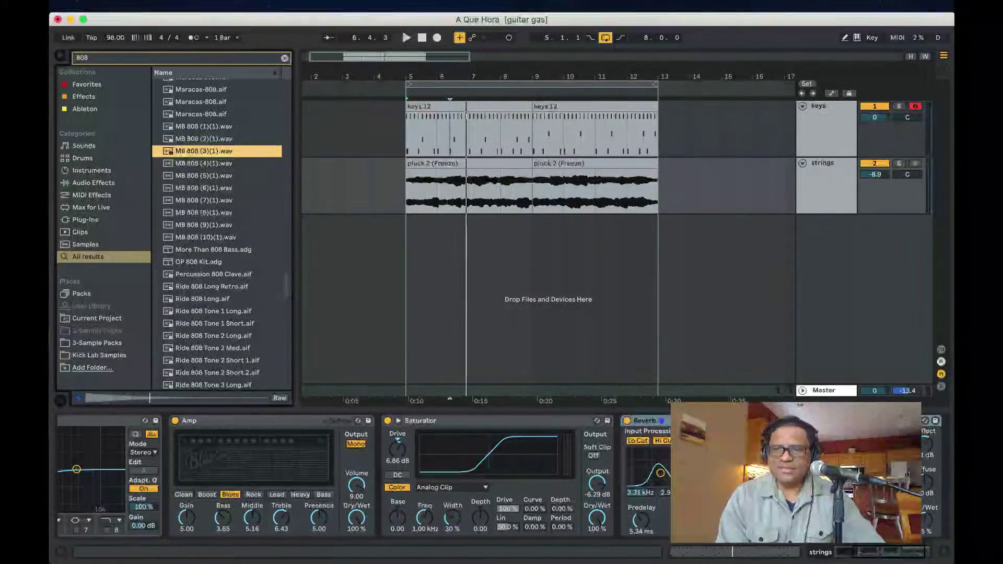
- Insert a MIDI track below strings and load MB 808 (3)(1).wav onto it as a sampler instrument
{"action": "right_click", "coordinate": [745, 243]}
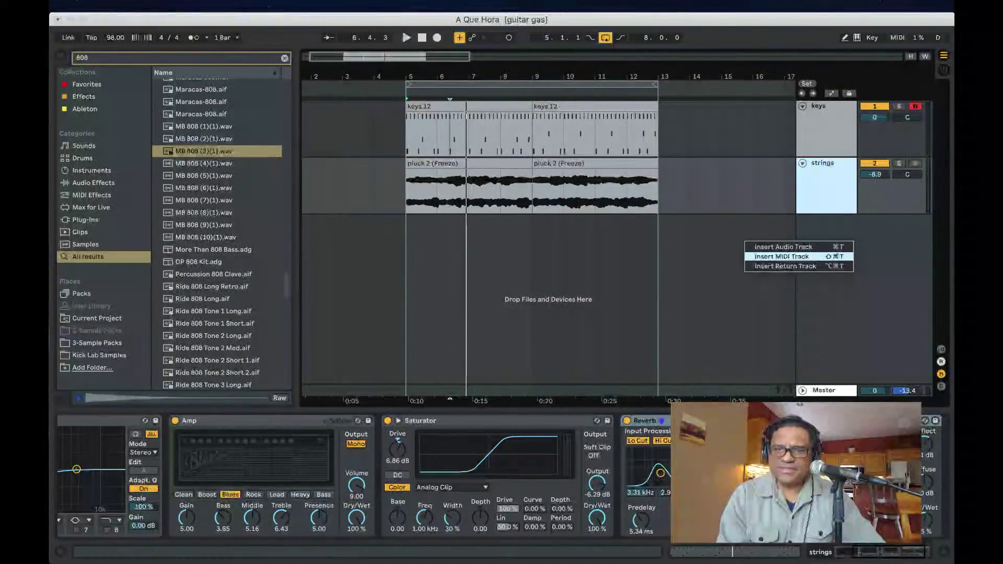
{"action": "left_click", "coordinate": [782, 256]}
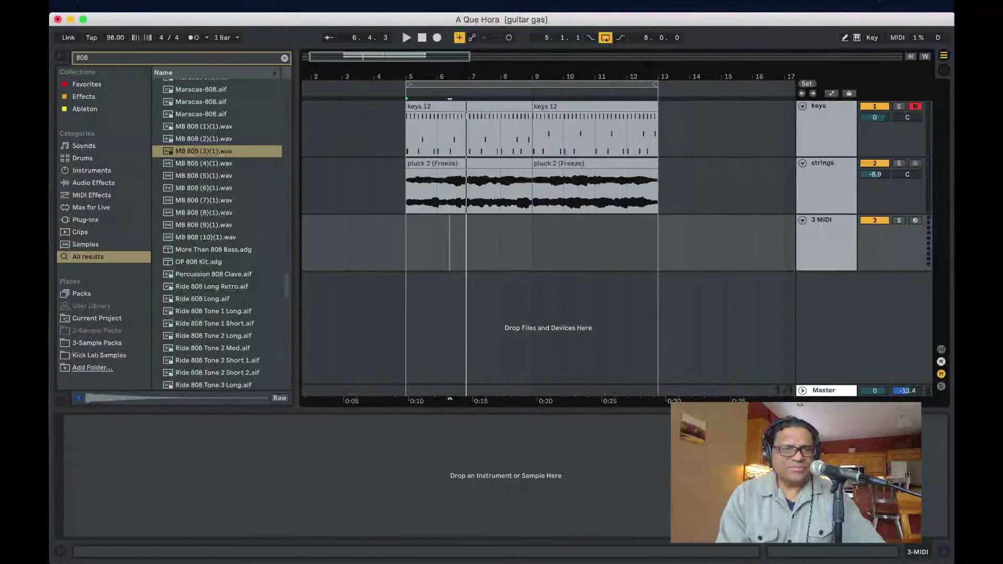
{"action": "left_click_drag", "start_coordinate": [203, 151], "coordinate": [397, 475]}
{"action": "key", "text": "Return"}
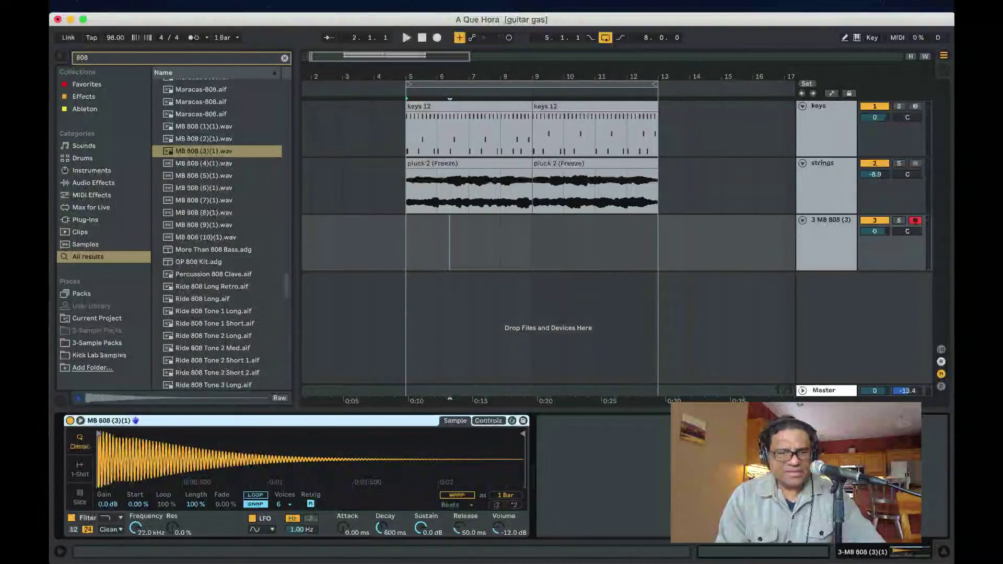
- Set the 808 sampler to 1 voice and shape its amplitude envelope to 231 ms decay, -inf dB sustain and 1.00 ms release
{"action": "left_click", "coordinate": [290, 504]}
{"action": "left_click", "coordinate": [282, 358]}
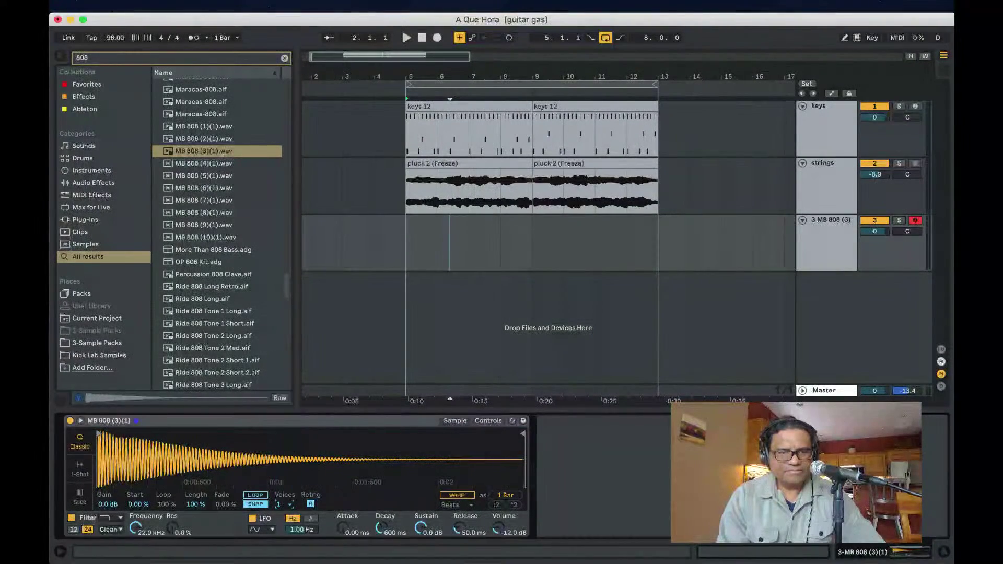
{"action": "scroll", "coordinate": [220, 235], "scroll_direction": "down", "scroll_amount": 8}
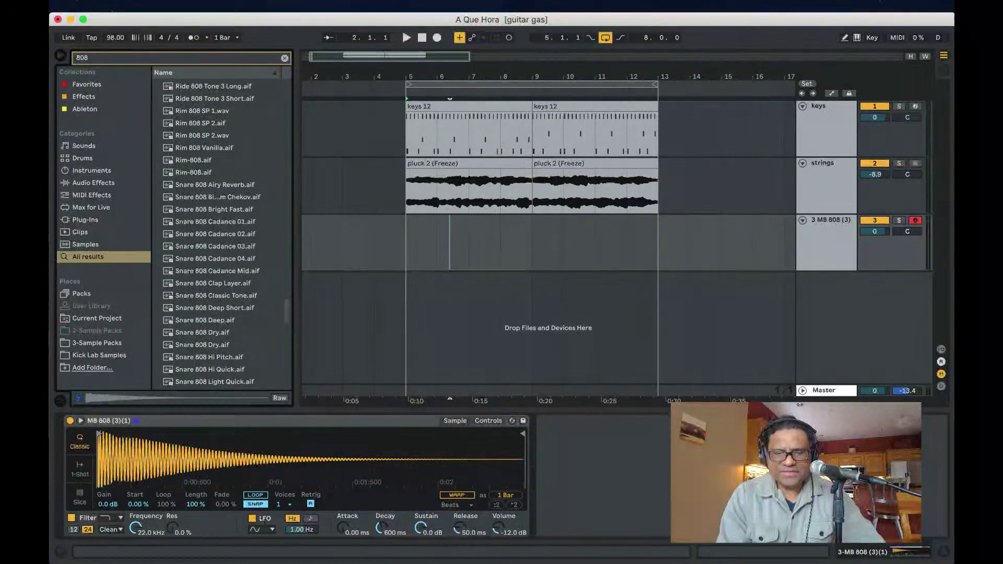
{"action": "left_click", "coordinate": [487, 421]}
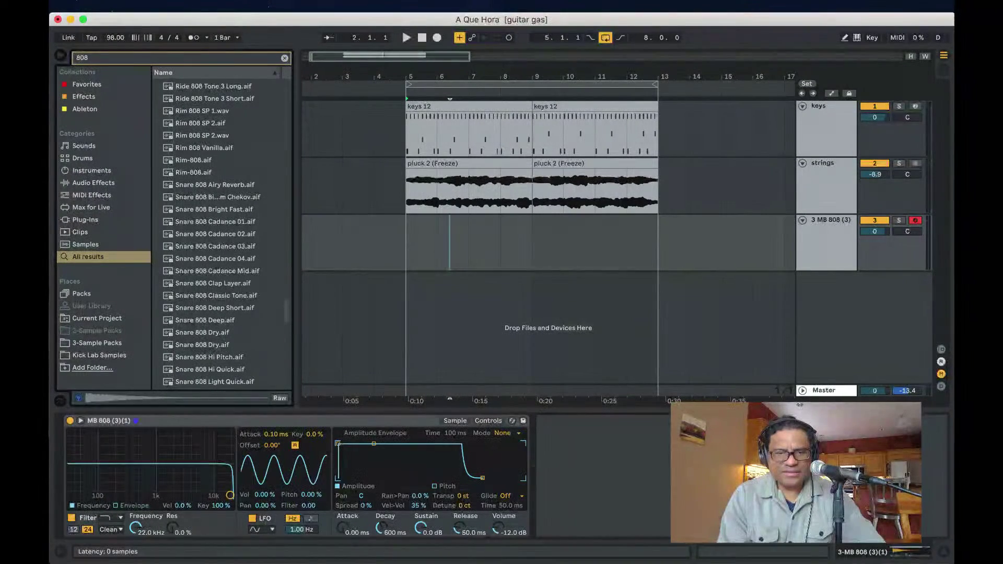
{"action": "left_click_drag", "start_coordinate": [373, 443], "coordinate": [374, 447]}
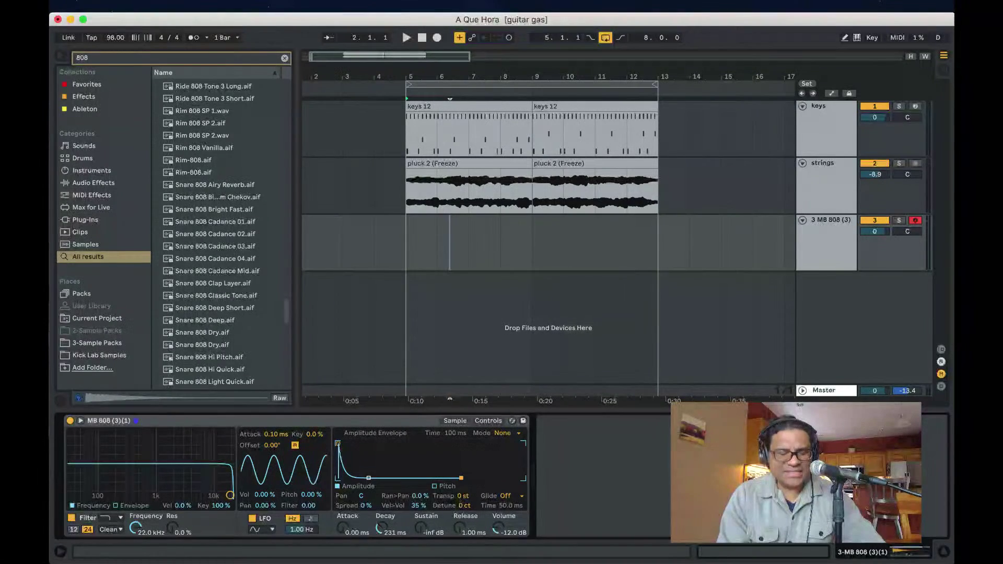
- Compare the Classic and 1-Shot playback modes for the 808 sample and leave it in 1-Shot
{"action": "left_click", "coordinate": [453, 421]}
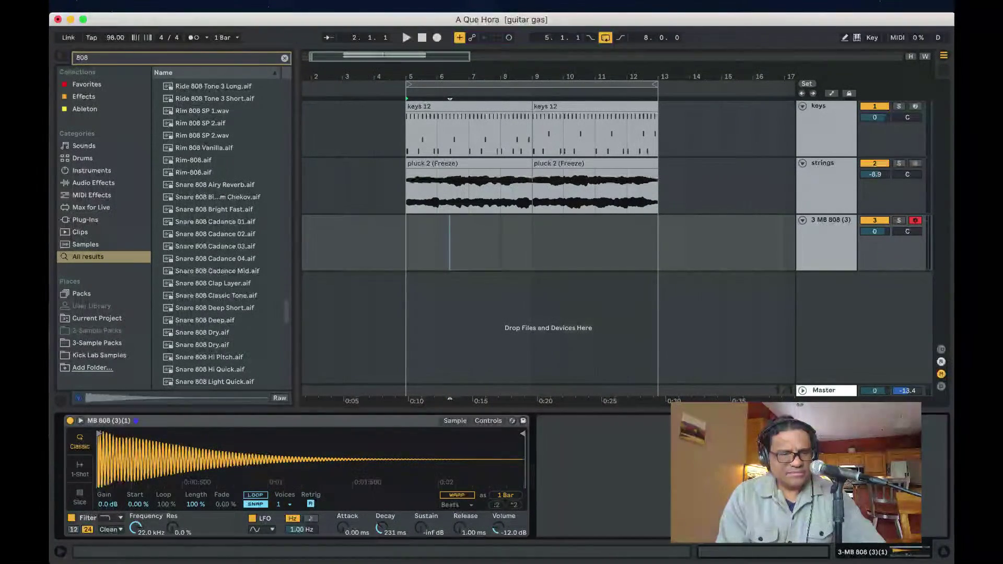
{"action": "left_click", "coordinate": [79, 469]}
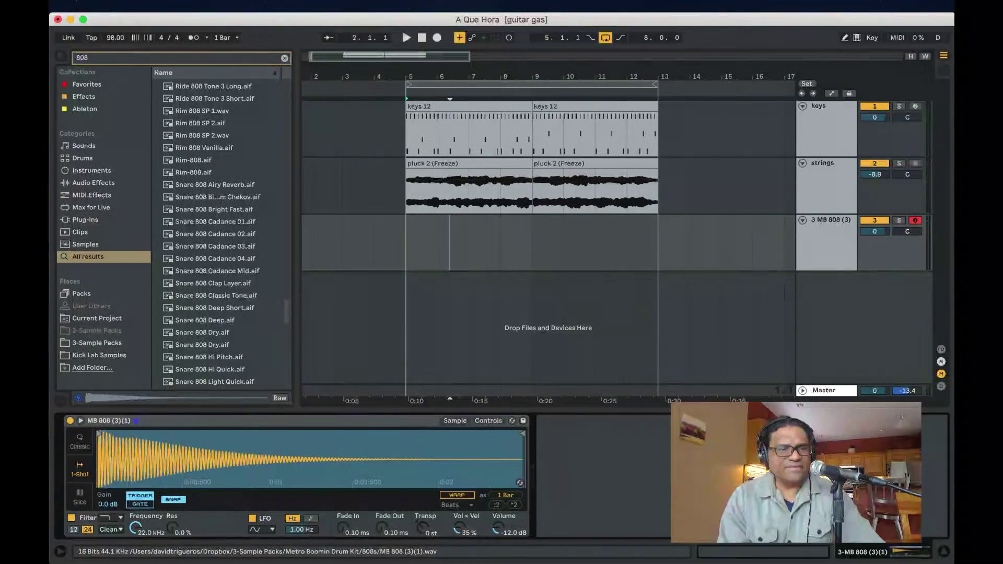
{"action": "left_click", "coordinate": [79, 441]}
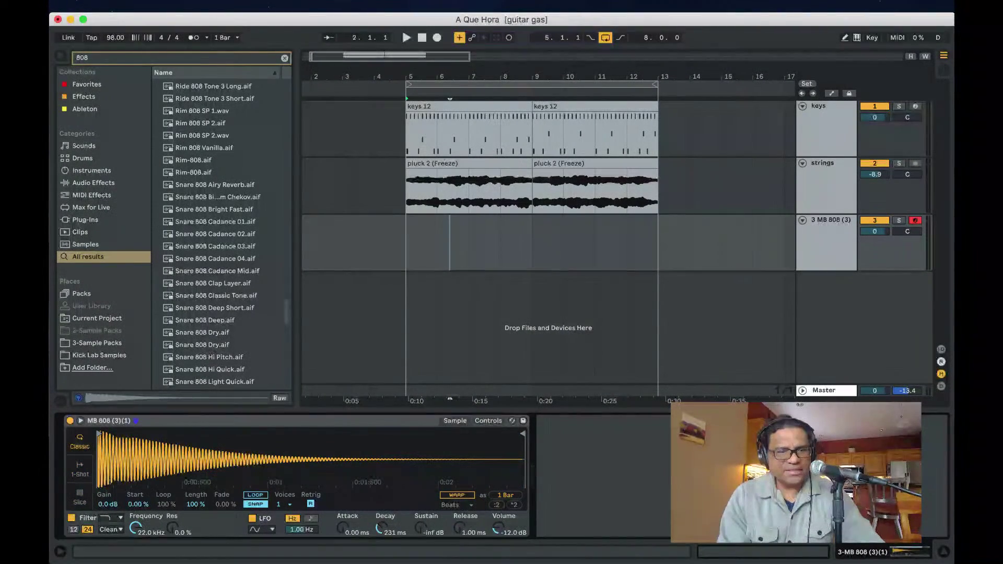
{"action": "left_click", "coordinate": [79, 469]}
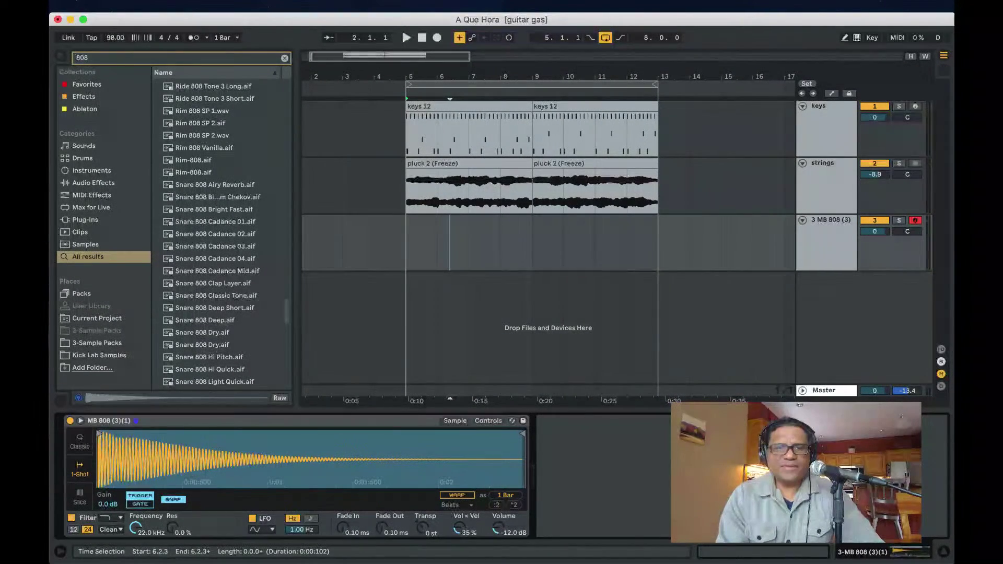
- Create a one-bar MIDI clip at bar 7 on the MB 808 (3) track
{"action": "left_click_drag", "start_coordinate": [407, 242], "coordinate": [532, 242]}
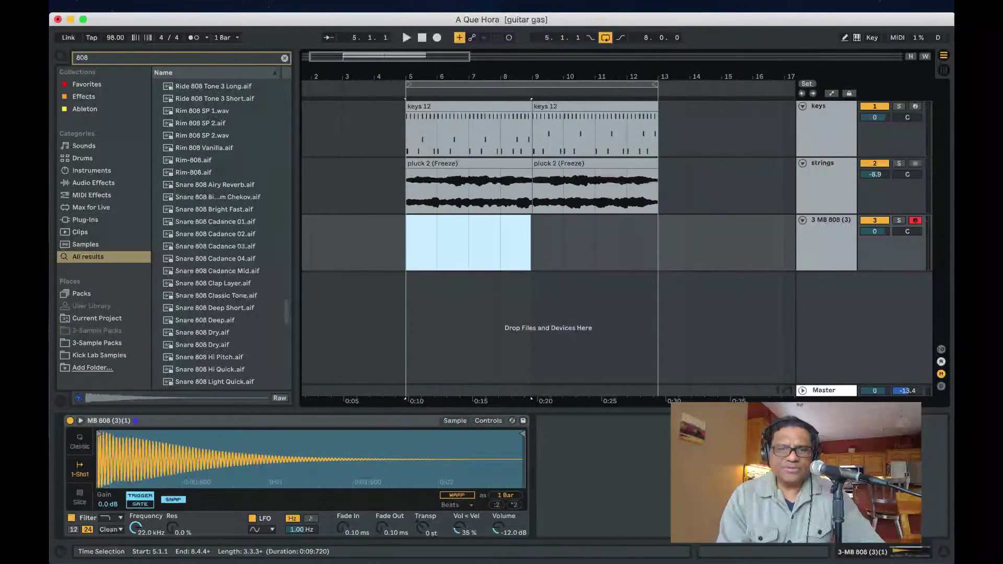
{"action": "double_click", "coordinate": [484, 242]}
- Audition 808 pitches around C3 on the piano roll keys to find the note that fits the song
{"action": "left_click", "coordinate": [231, 324]}
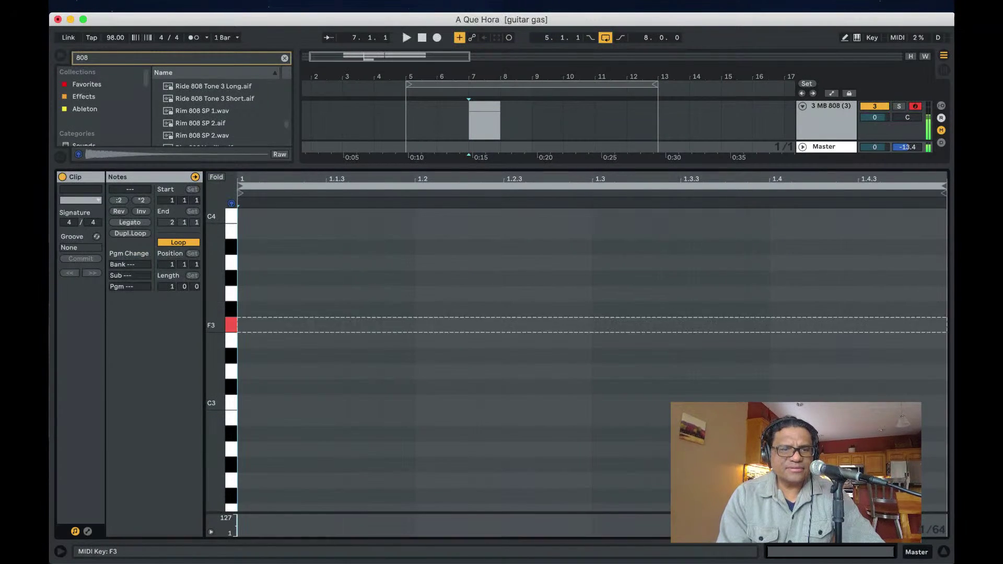
{"action": "left_click", "coordinate": [230, 371]}
{"action": "left_click", "coordinate": [230, 387]}
{"action": "left_click_drag", "start_coordinate": [230, 386], "coordinate": [231, 418]}
{"action": "key", "text": "space"}
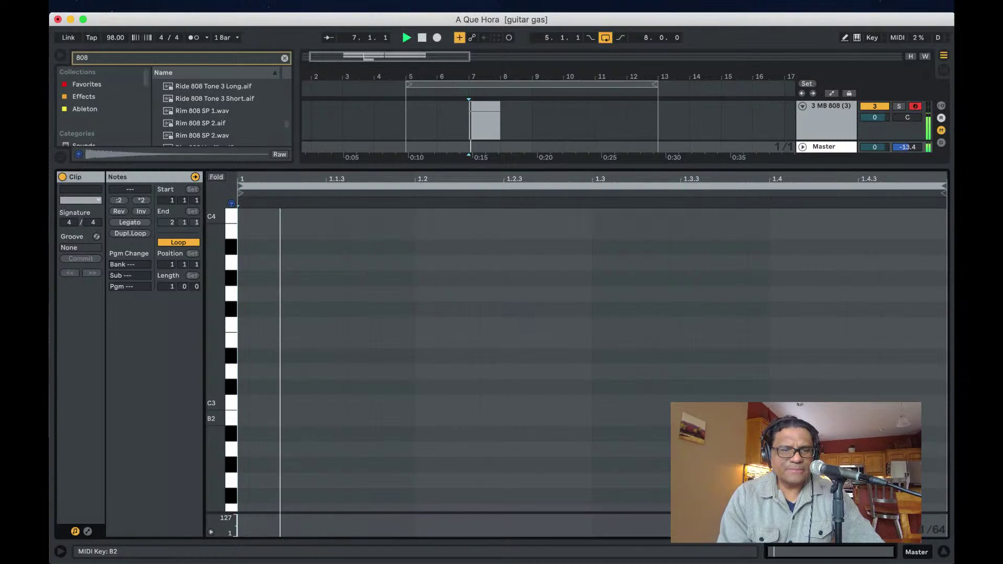
{"action": "scroll", "coordinate": [230, 413], "scroll_direction": "down", "scroll_amount": 2}
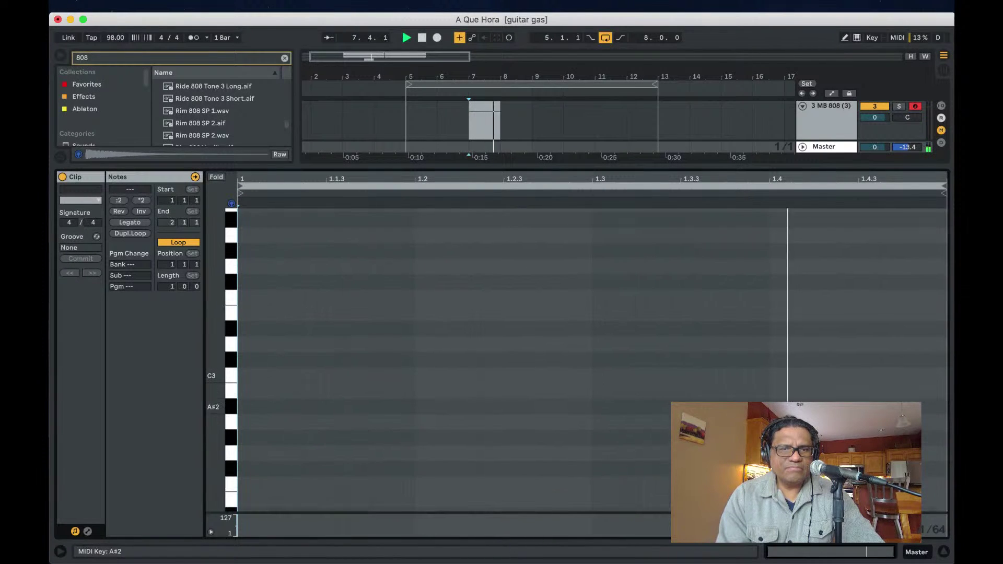
{"action": "key", "text": "space"}
{"action": "left_click", "coordinate": [230, 406]}
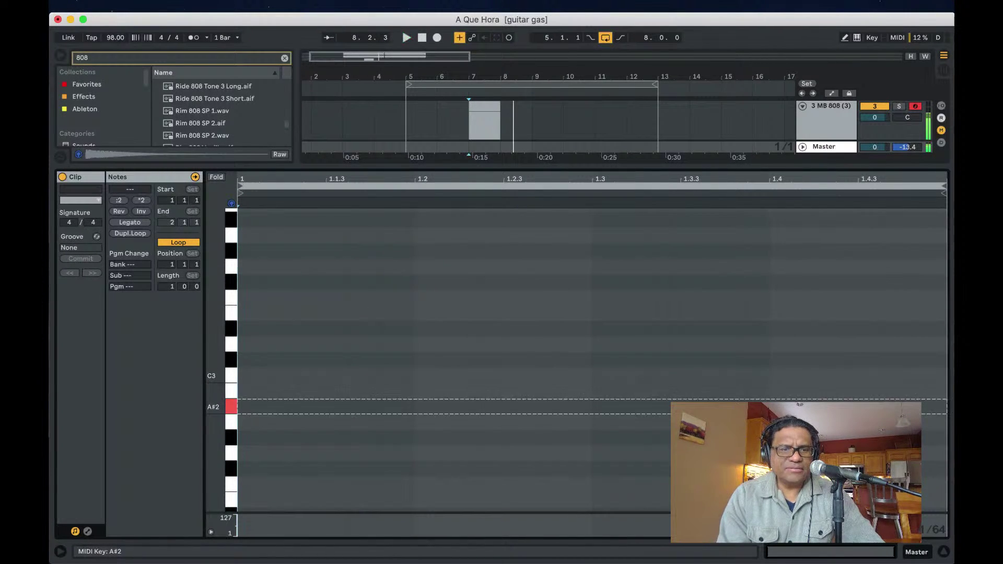
{"action": "left_click", "coordinate": [231, 376]}
{"action": "left_click", "coordinate": [230, 344]}
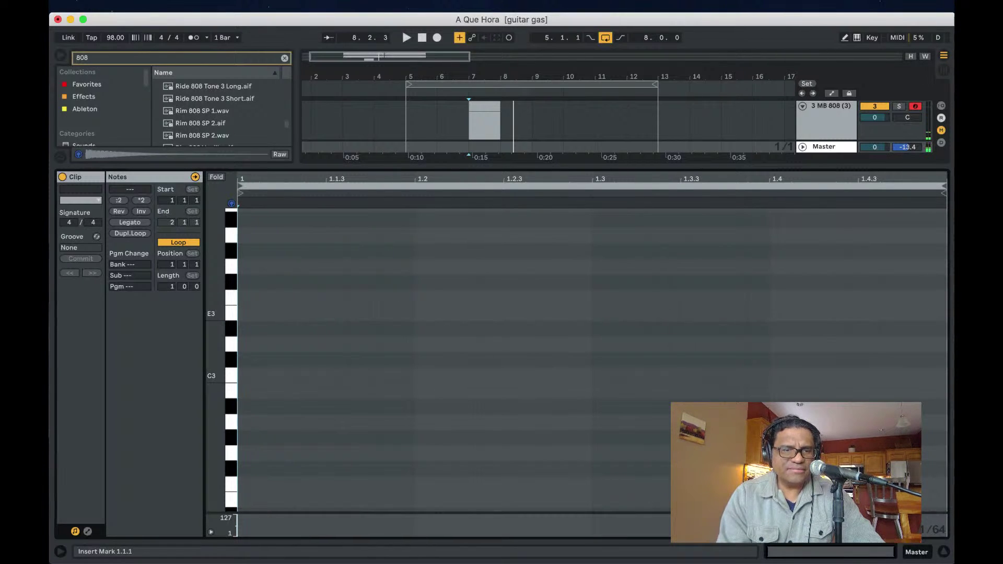
- Add an E3 note from 1.1.1 to 1.1.3 in the 808 clip and play the clip back to check it
{"action": "double_click", "coordinate": [244, 312]}
{"action": "left_click_drag", "start_coordinate": [249, 313], "coordinate": [326, 313]}
{"action": "key", "text": "space"}
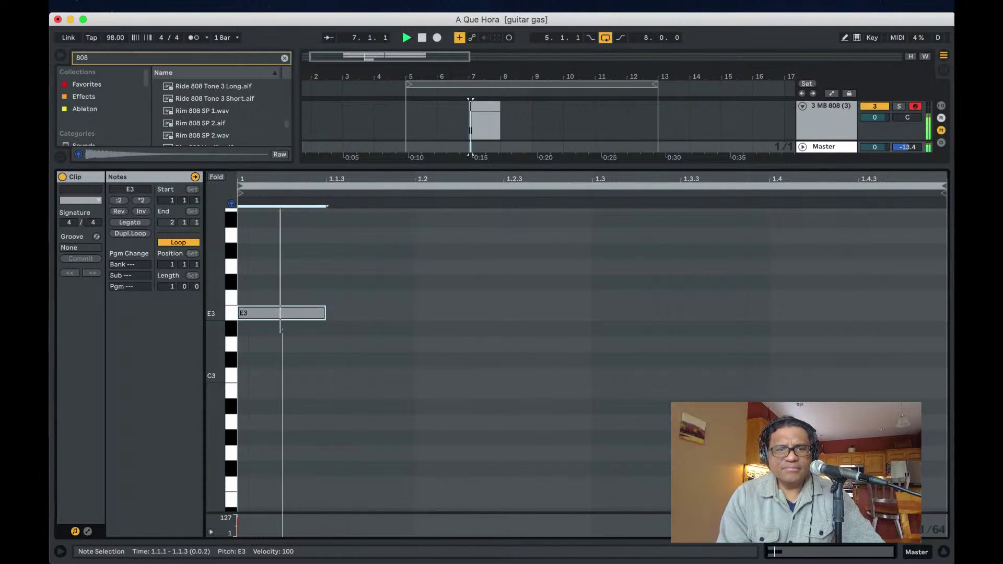
{"action": "key", "text": "space"}
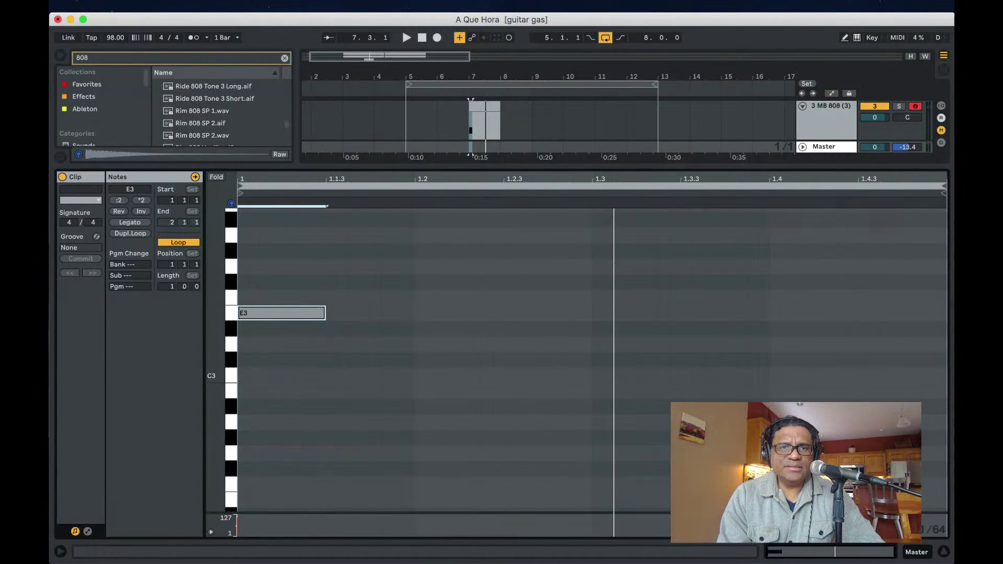
{"action": "left_click", "coordinate": [422, 38]}
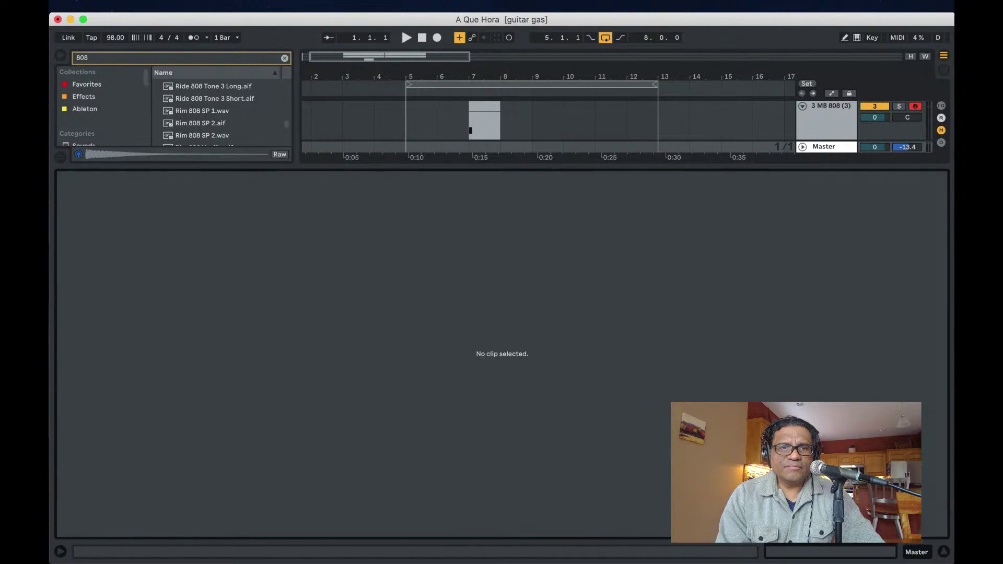
{"action": "left_click", "coordinate": [484, 106]}
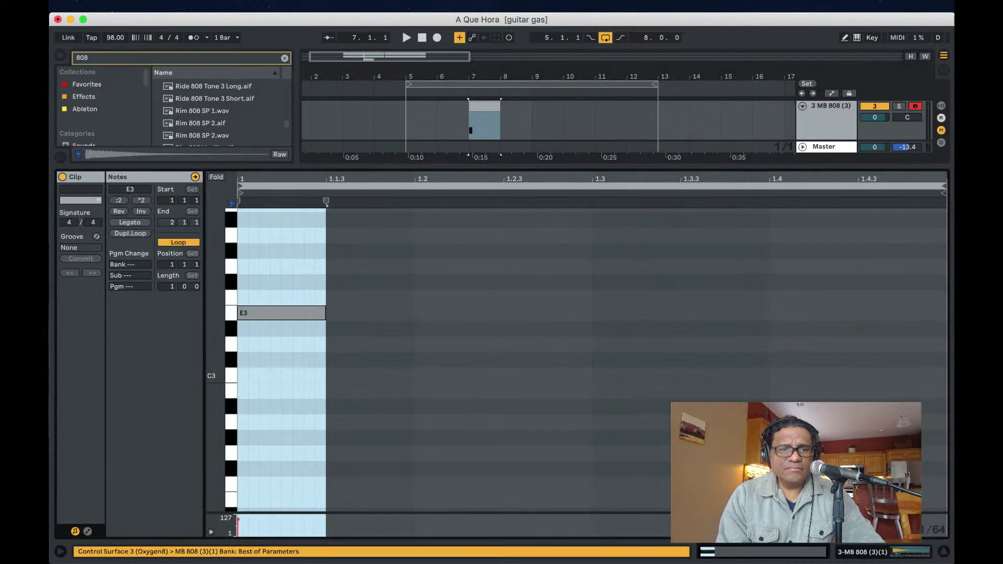
{"action": "key", "text": "space"}
{"action": "key", "text": "space"}
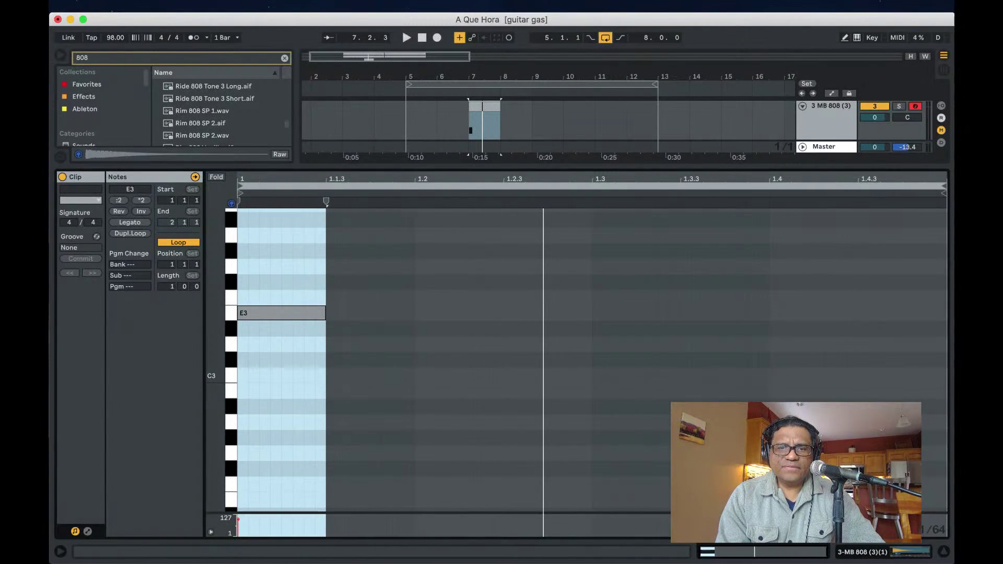
- Move the 808 clip to start at bar 5 and play it together with the keys and strings
{"action": "left_click_drag", "start_coordinate": [501, 167], "coordinate": [501, 332]}
{"action": "left_click_drag", "start_coordinate": [485, 220], "coordinate": [421, 220]}
{"action": "key", "text": "space"}
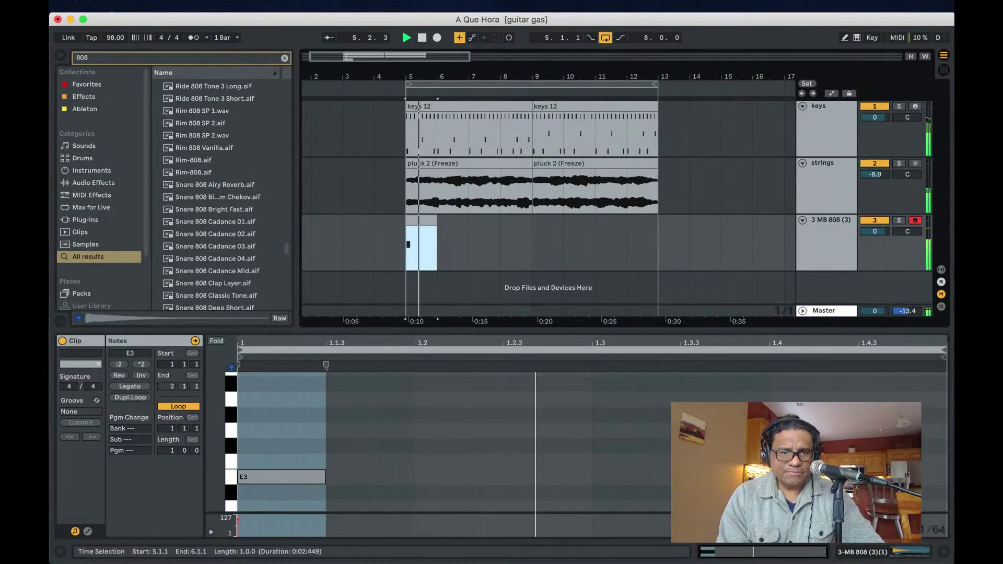
{"action": "key", "text": "space"}
- Enlarge the note editor, lengthen the 808 clip's E3 note to end at 1.3.1, and play it back
{"action": "left_click_drag", "start_coordinate": [501, 332], "coordinate": [501, 180]}
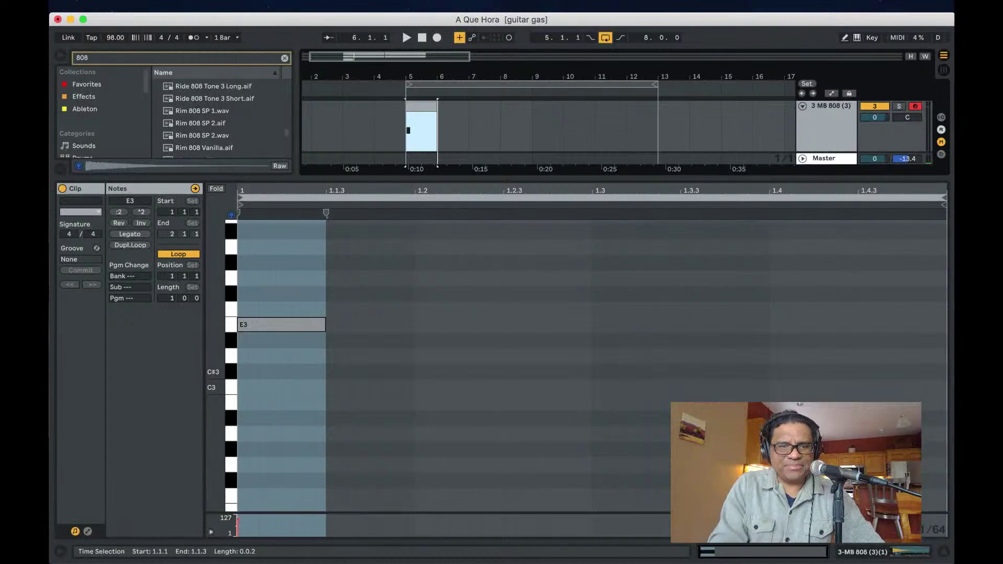
{"action": "left_click_drag", "start_coordinate": [216, 372], "coordinate": [215, 380]}
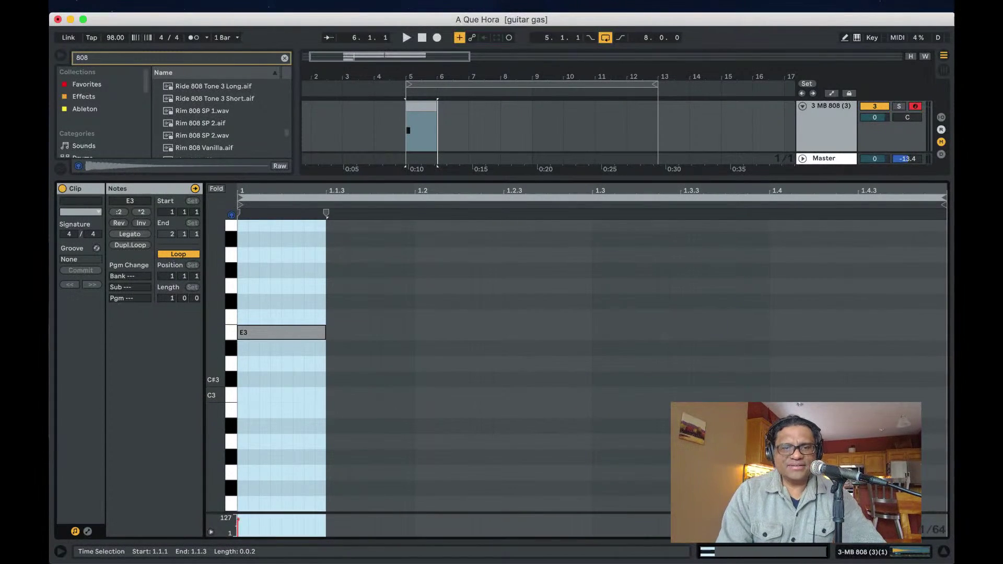
{"action": "key", "text": "space"}
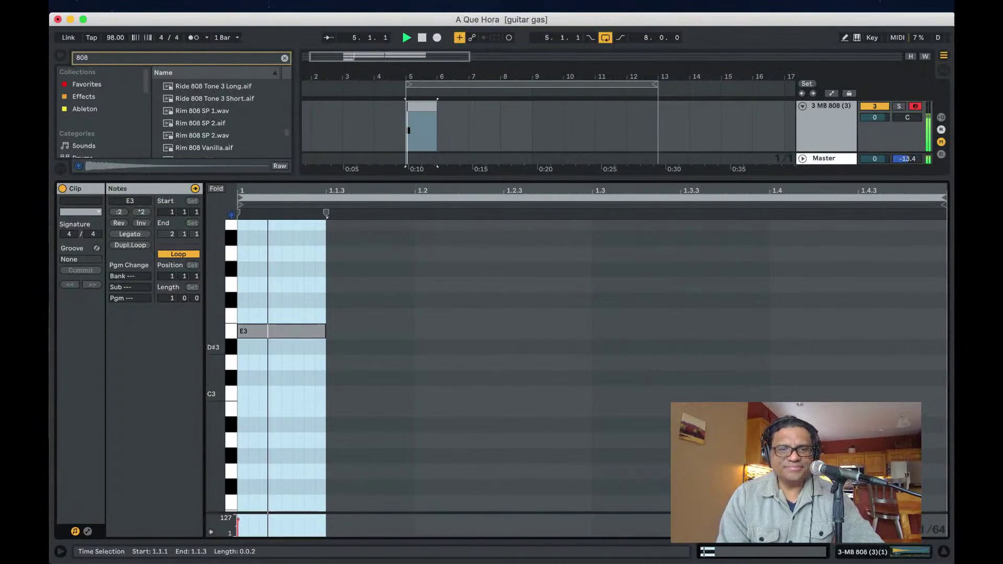
{"action": "left_click_drag", "start_coordinate": [324, 331], "coordinate": [592, 331]}
{"action": "key", "text": "space"}
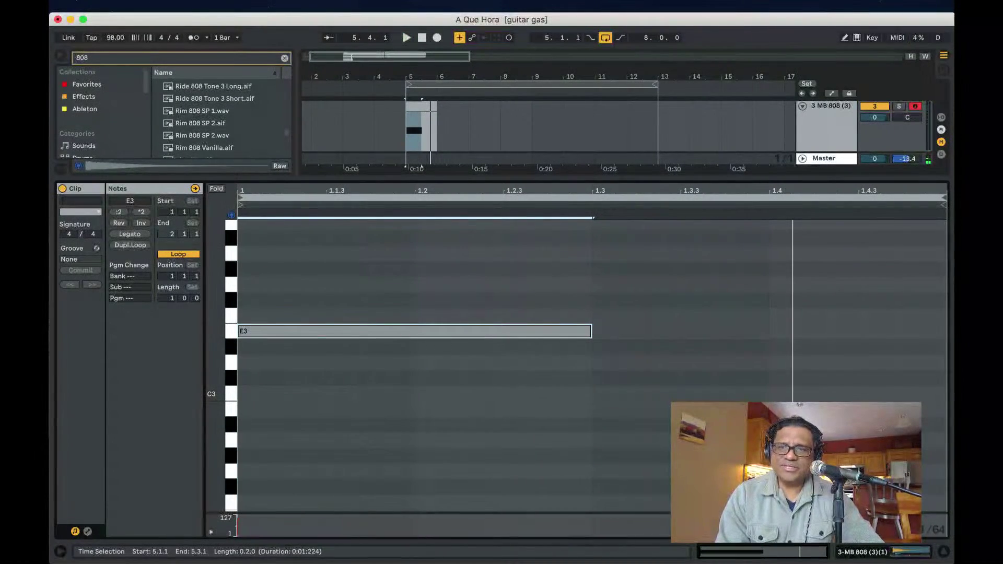
- Switch the MB 808 (3) Simpler from Classic to 1-Shot mode, comparing the sound of both during playback
{"action": "key", "text": "shift+Tab"}
{"action": "left_click", "coordinate": [80, 442]}
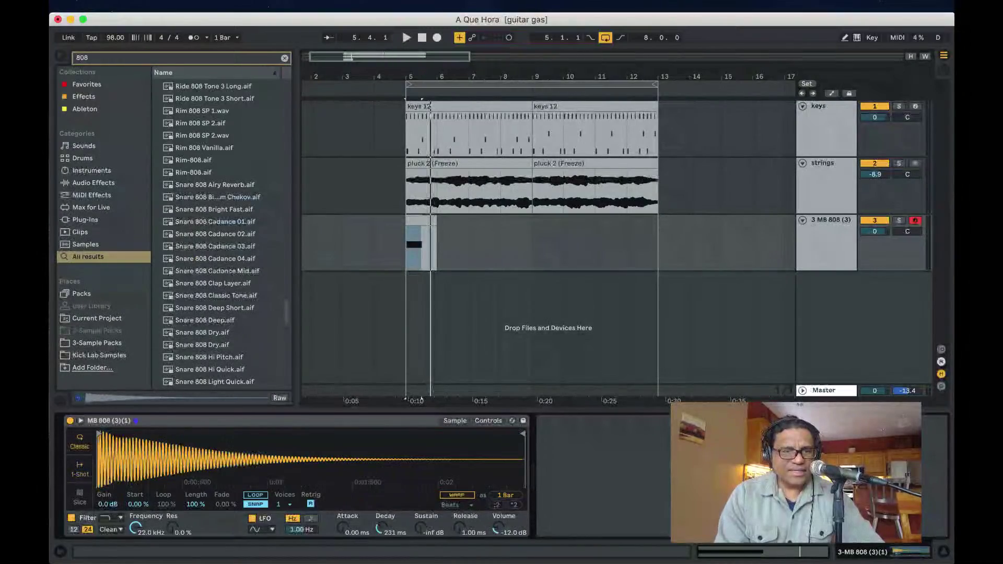
{"action": "key", "text": "space"}
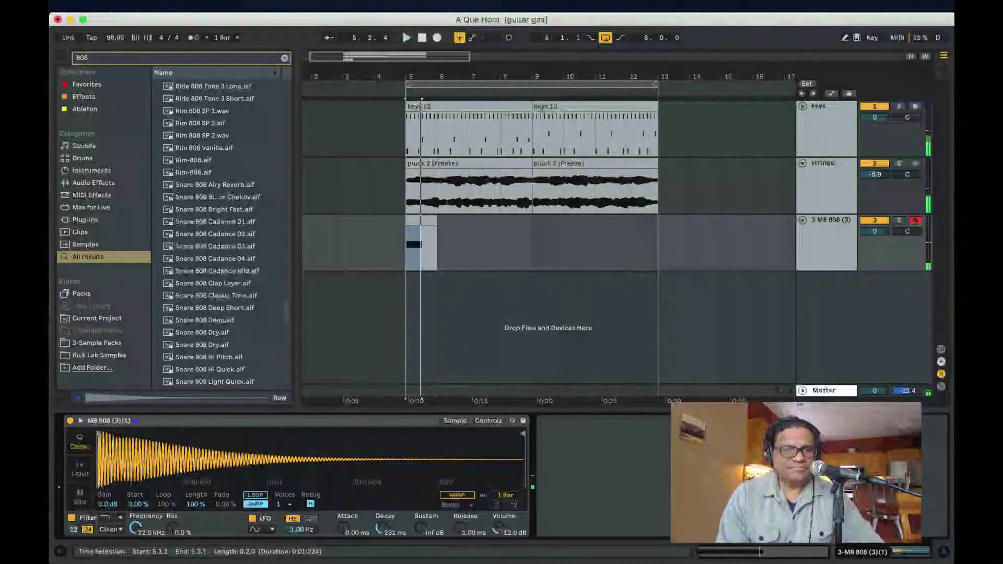
{"action": "key", "text": "space"}
{"action": "left_click", "coordinate": [80, 469]}
{"action": "key", "text": "space"}
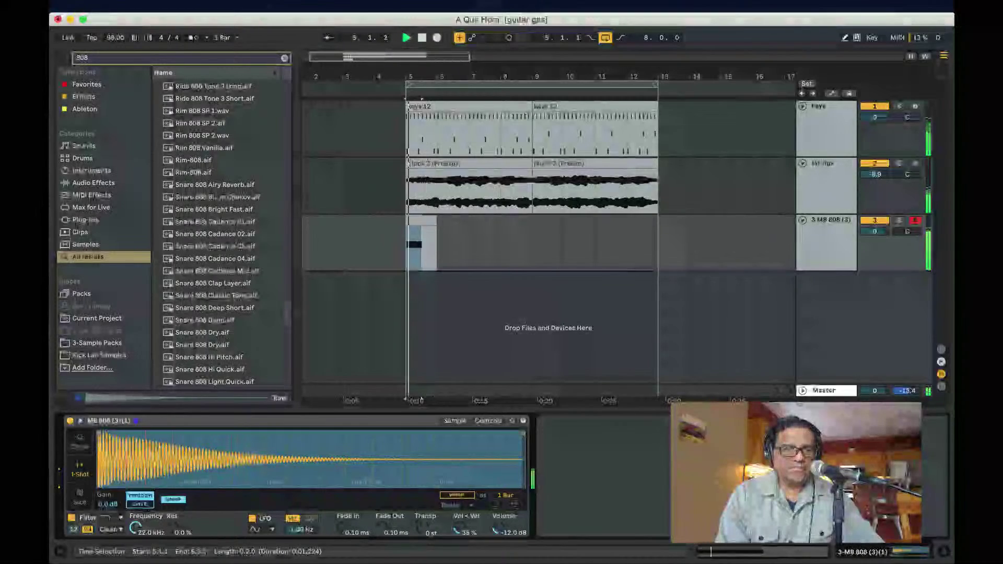
- Play the 808 clip in 1-Shot mode and examine the E3 note's length against the beat grid
{"action": "double_click", "coordinate": [421, 221]}
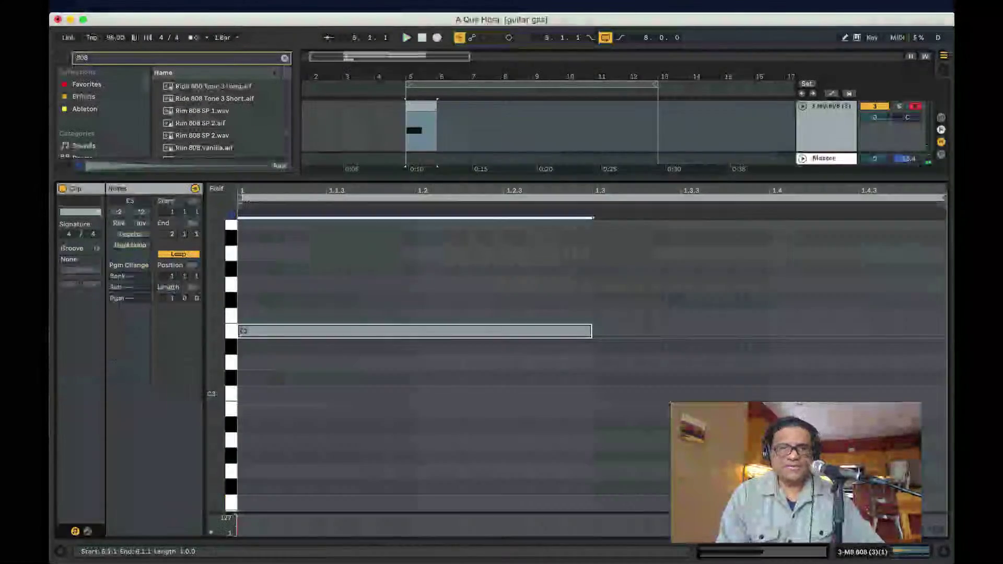
{"action": "key", "text": "space"}
{"action": "key", "text": "space"}
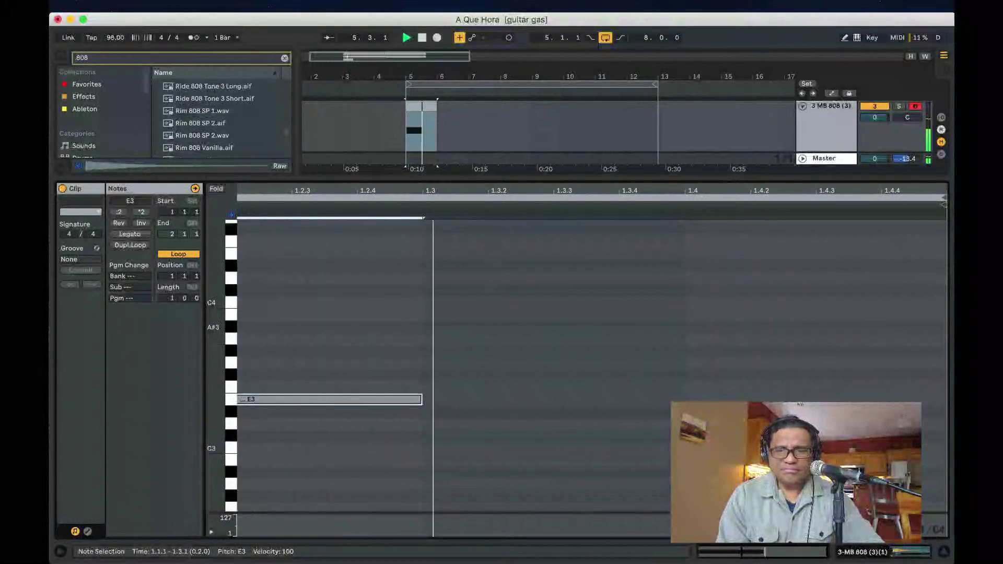
{"action": "scroll", "coordinate": [590, 366], "scroll_direction": "down", "scroll_amount": 1}
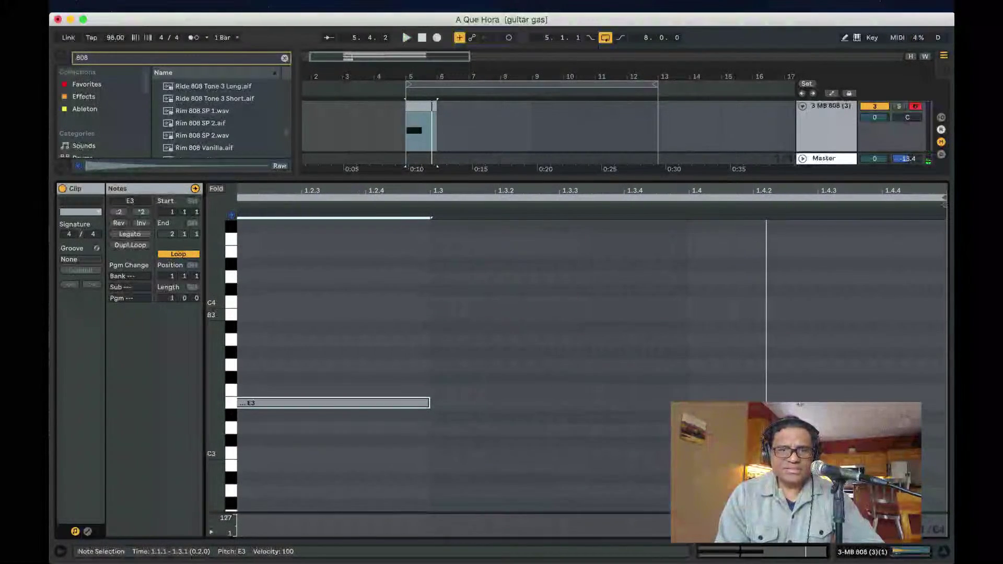
{"action": "scroll", "coordinate": [590, 365], "scroll_direction": "left", "scroll_amount": 3}
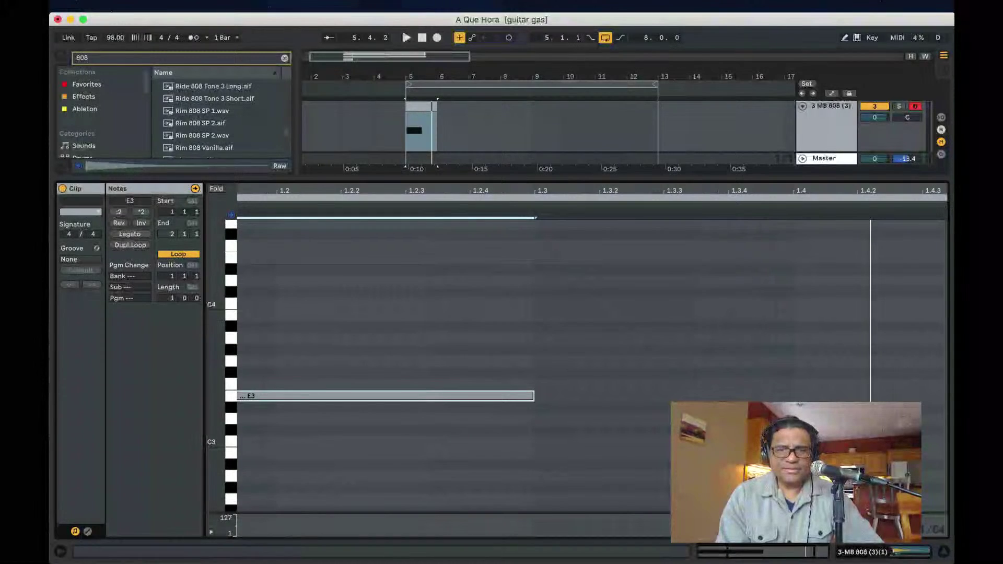
{"action": "scroll", "coordinate": [590, 365], "scroll_direction": "right", "scroll_amount": 2}
{"action": "scroll", "coordinate": [590, 366], "scroll_direction": "down", "scroll_amount": 1}
{"action": "scroll", "coordinate": [590, 366], "scroll_direction": "down", "scroll_amount": 3}
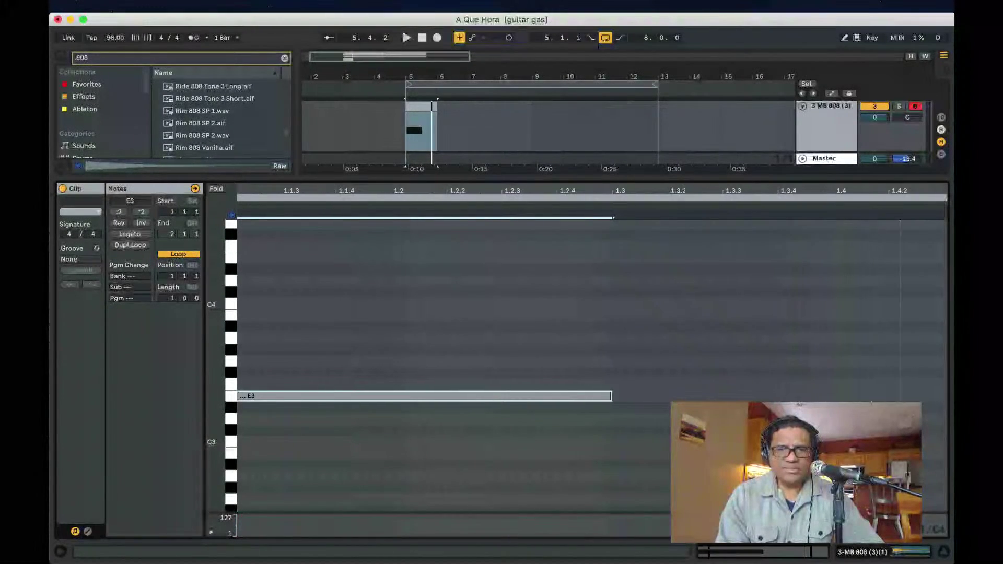
{"action": "scroll", "coordinate": [590, 366], "scroll_direction": "down", "scroll_amount": 2}
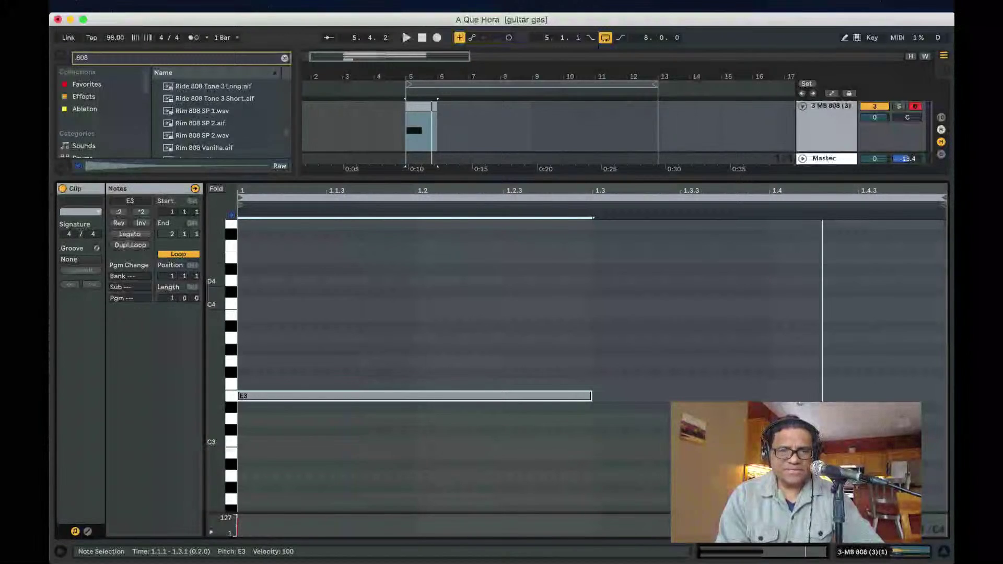
{"action": "scroll", "coordinate": [211, 280], "scroll_direction": "down", "scroll_amount": 2}
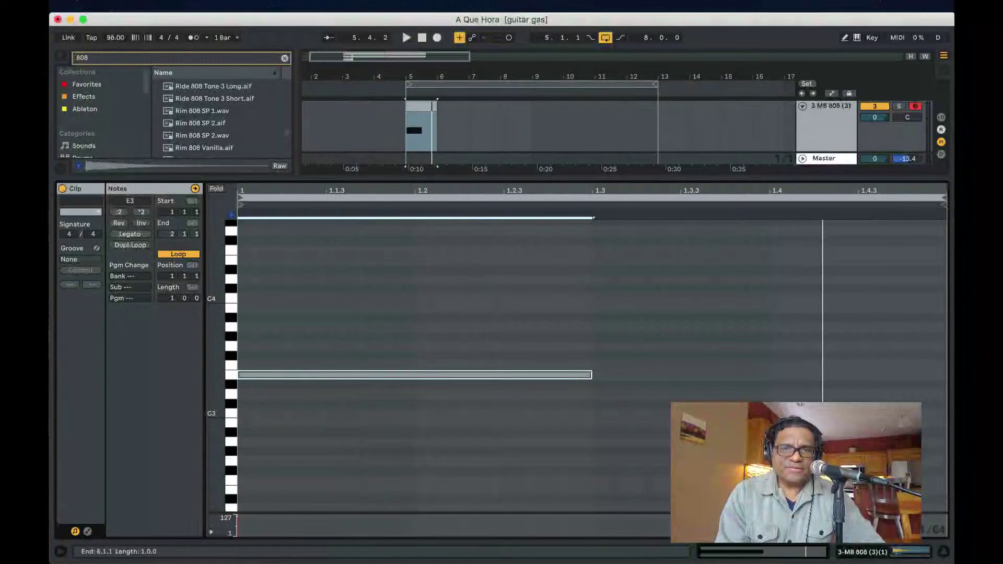
- Try looping the one-bar 808 clip out to bar 8, undo that, and extend it only to bar 7
{"action": "left_click_drag", "start_coordinate": [436, 106], "coordinate": [469, 106]}
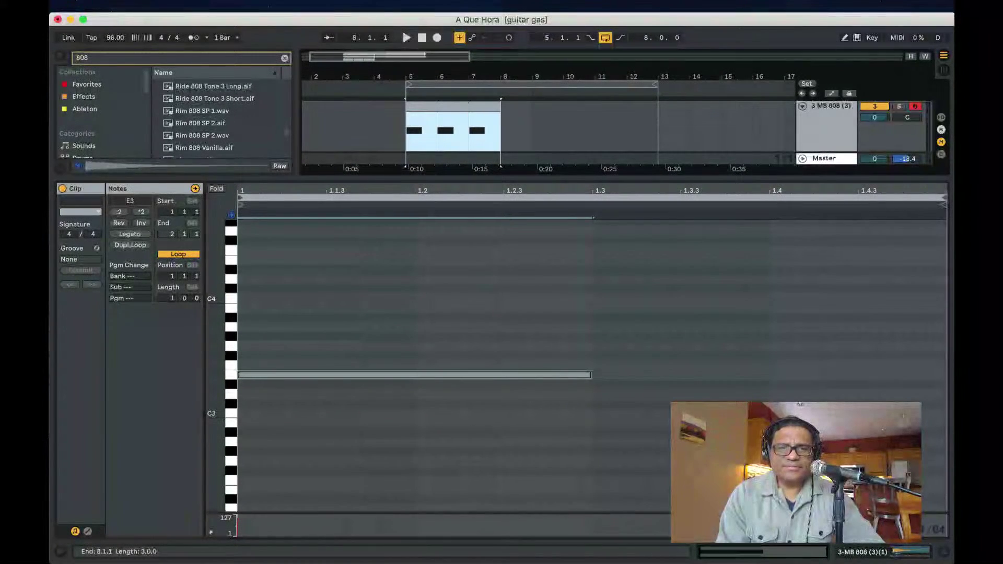
{"action": "key", "text": "super+z"}
{"action": "key", "text": "super+z"}
{"action": "left_click_drag", "start_coordinate": [436, 107], "coordinate": [468, 106]}
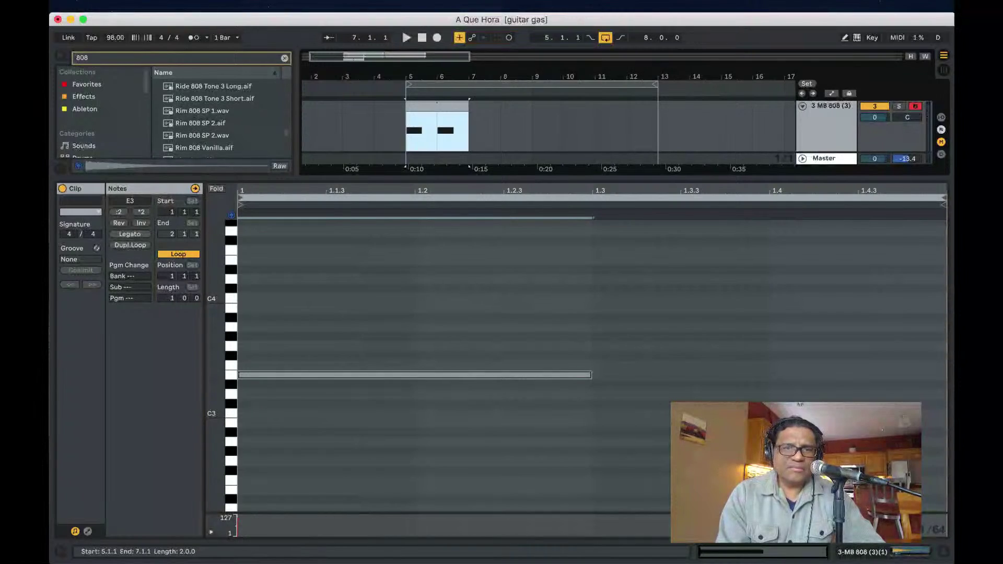
- Delete the 808 clip between bars 5 and 7 on the MB 808 (3) track
{"action": "key", "text": "BackSpace"}
{"action": "key", "text": "plus"}
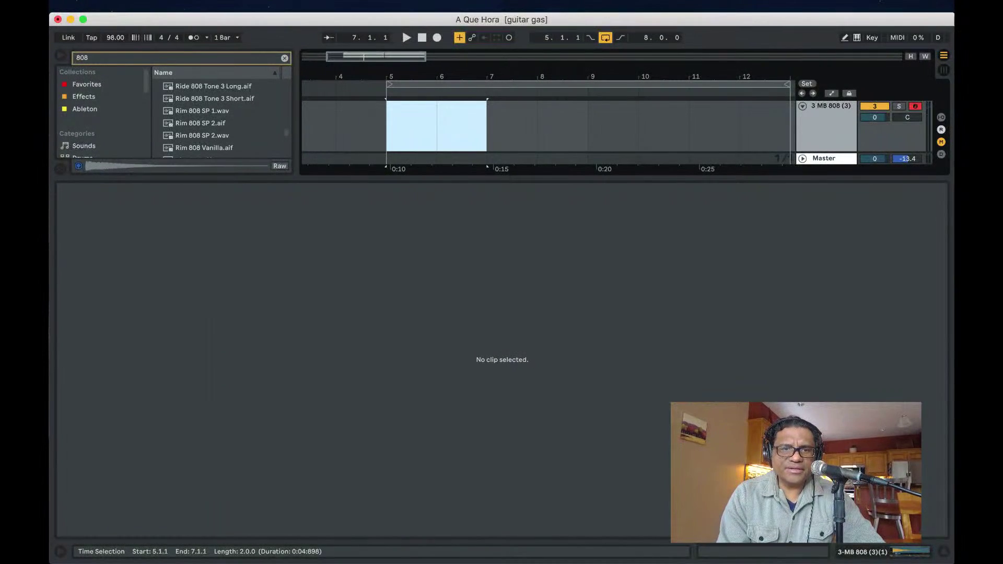
{"action": "key", "text": "Left"}
{"action": "key", "text": "shift+Right"}
{"action": "key", "text": "shift+Right"}
{"action": "key", "text": "shift+Right"}
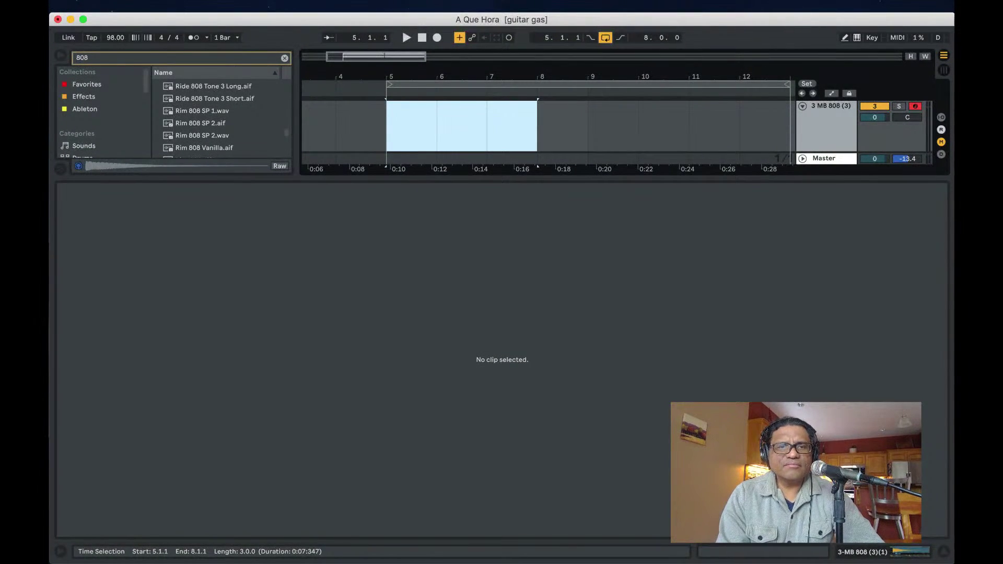
{"action": "key", "text": "super+z"}
{"action": "key", "text": "Delete"}
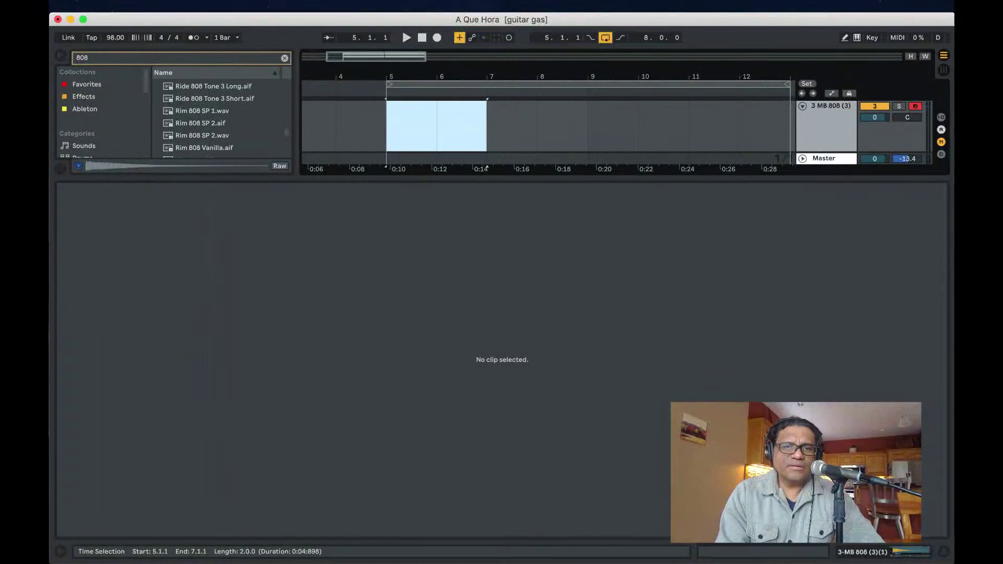
- Create an empty MIDI clip with a four-bar loop length from bar 5 to bar 9 on the MB 808 (3) track
{"action": "left_click_drag", "start_coordinate": [501, 178], "coordinate": [501, 342]}
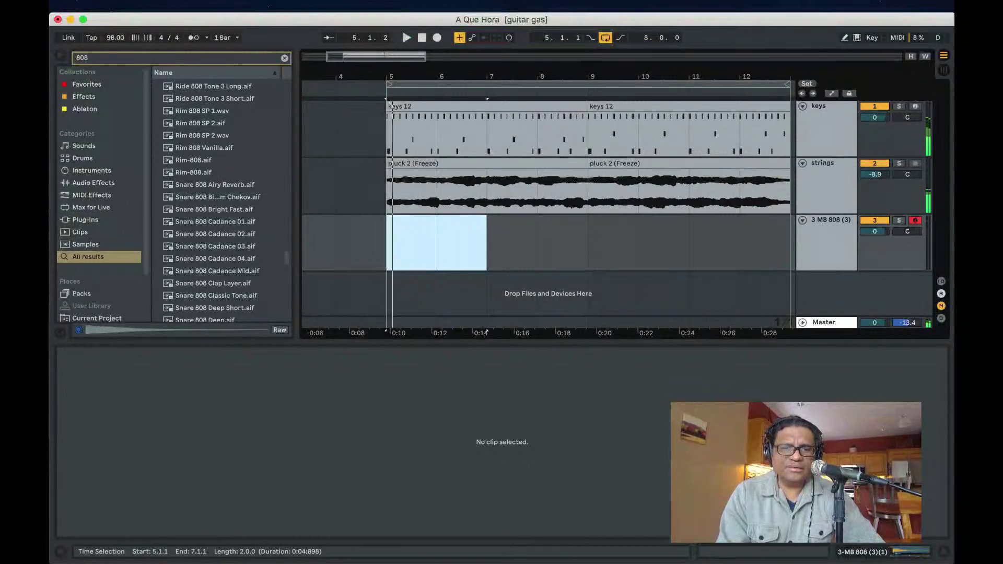
{"action": "left_click_drag", "start_coordinate": [387, 243], "coordinate": [584, 243]}
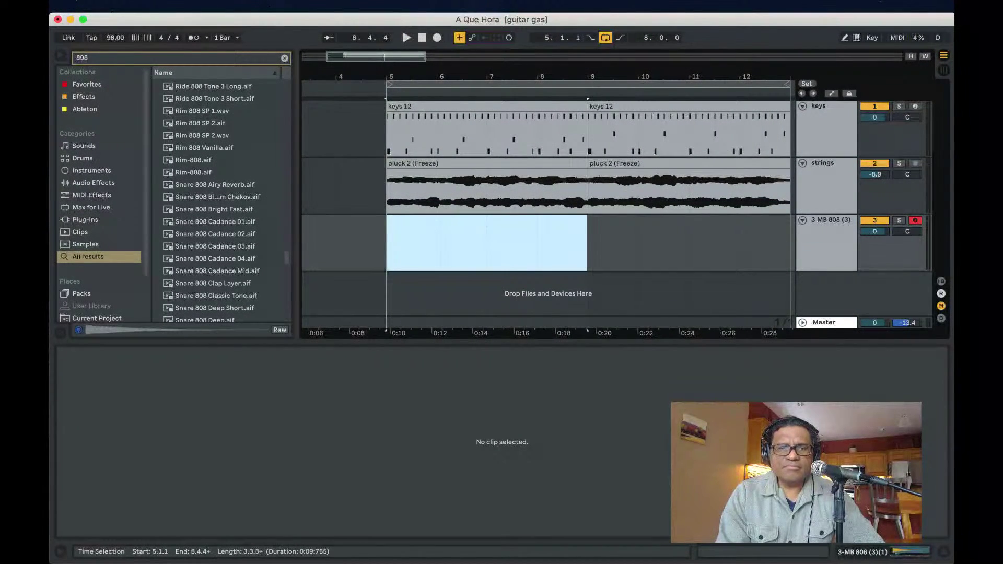
{"action": "double_click", "coordinate": [462, 243]}
{"action": "left_click_drag", "start_coordinate": [462, 220], "coordinate": [436, 243]}
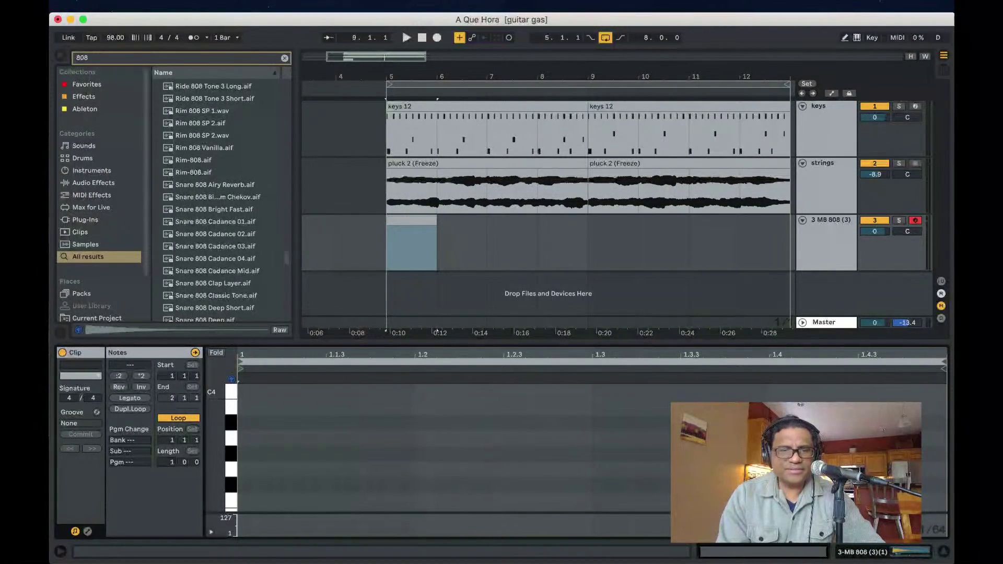
{"action": "key", "text": "Return"}
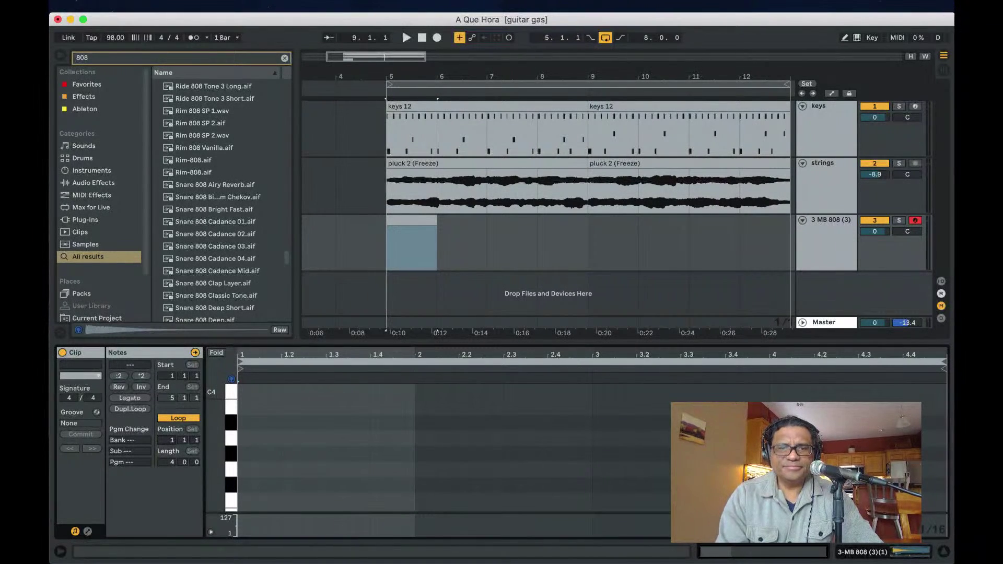
{"action": "left_click_drag", "start_coordinate": [436, 221], "coordinate": [587, 220]}
{"action": "key", "text": "space"}
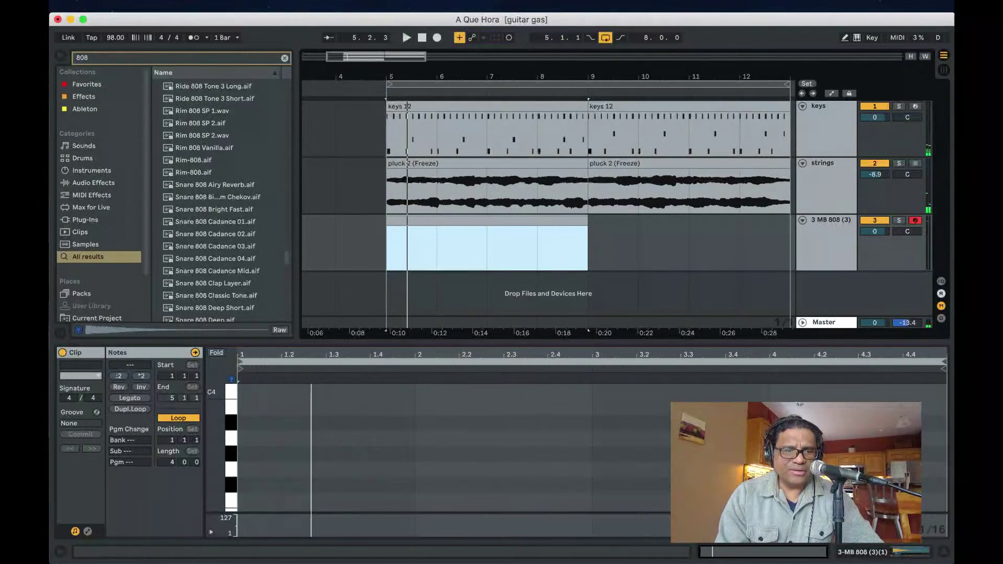
- Add an E3 note from 1.1.1 to 1.3.1 in the four-bar 808 clip and start playback
{"action": "left_click_drag", "start_coordinate": [215, 453], "coordinate": [216, 335]}
{"action": "double_click", "coordinate": [243, 397]}
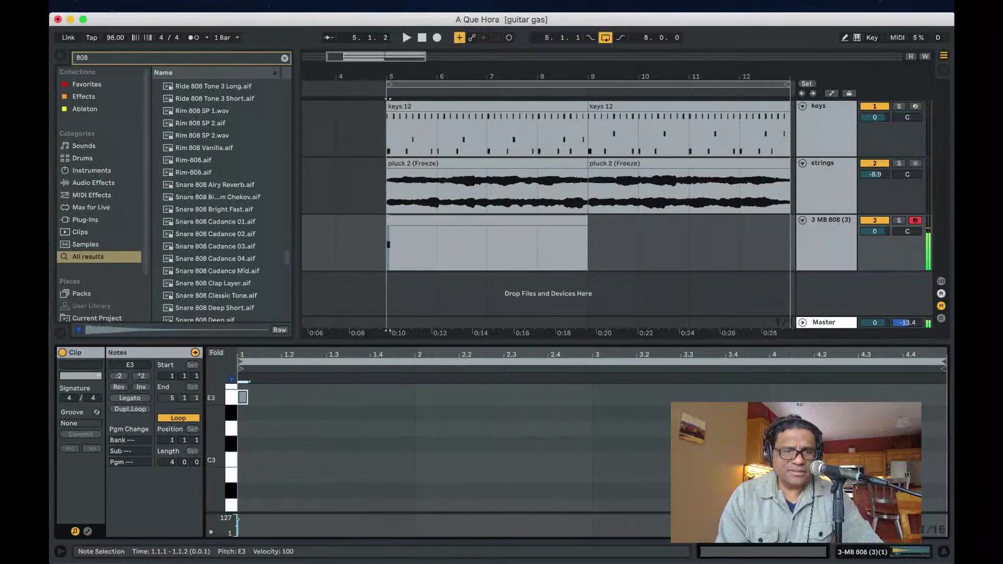
{"action": "left_click_drag", "start_coordinate": [246, 397], "coordinate": [325, 397]}
{"action": "key", "text": "space"}
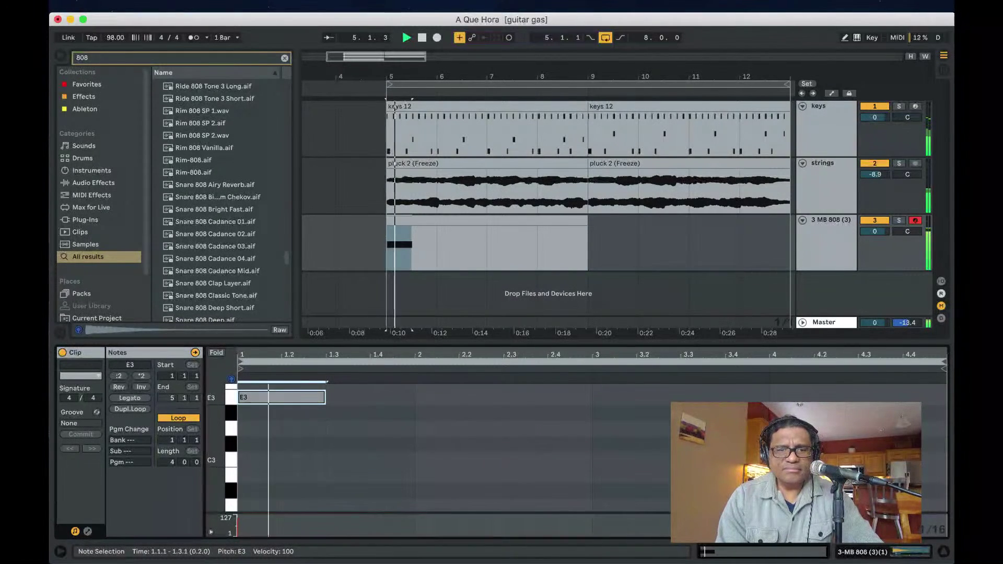
- Add a second E3 note from 2.1.1 to 2.4.2 in the 808 clip
{"action": "scroll", "coordinate": [420, 422], "scroll_direction": "up", "scroll_amount": 1}
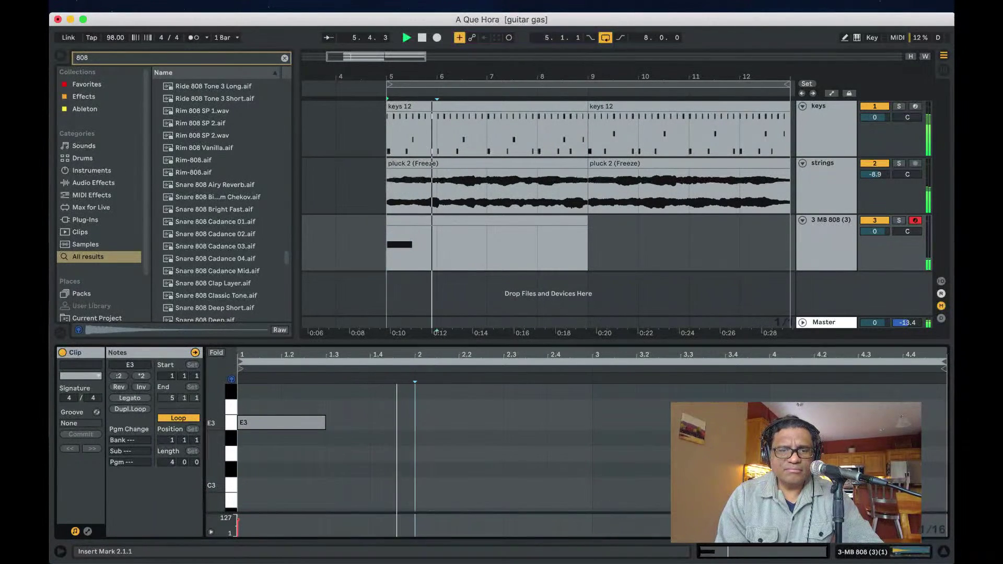
{"action": "double_click", "coordinate": [420, 422]}
{"action": "left_click_drag", "start_coordinate": [424, 422], "coordinate": [557, 422]}
- Add an A3 note from 3.1.1 to 3.3.3 in the 808 clip and play the part from the beginning
{"action": "scroll", "coordinate": [558, 423], "scroll_direction": "up", "scroll_amount": 2}
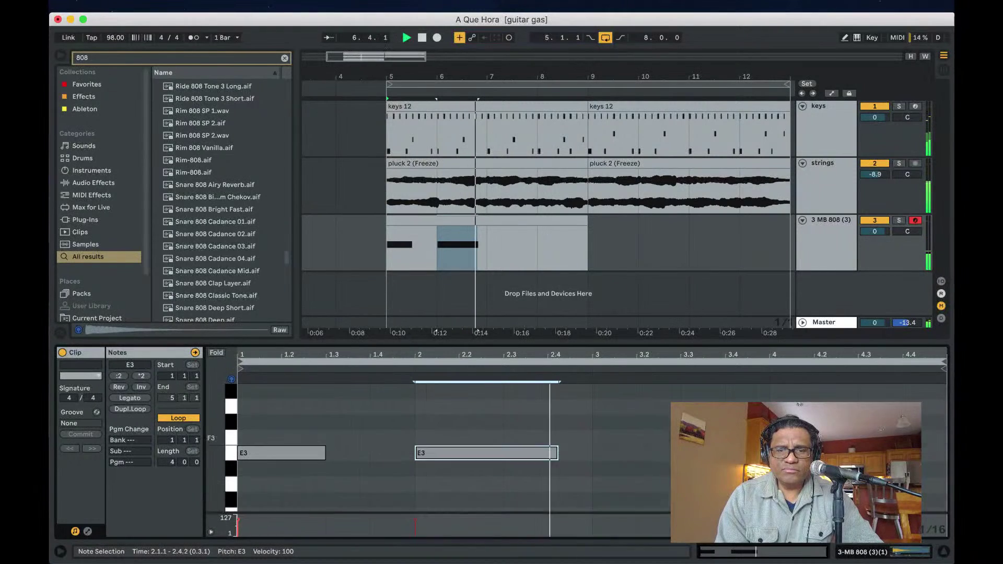
{"action": "scroll", "coordinate": [575, 443], "scroll_direction": "up", "scroll_amount": 1}
{"action": "double_click", "coordinate": [597, 415]}
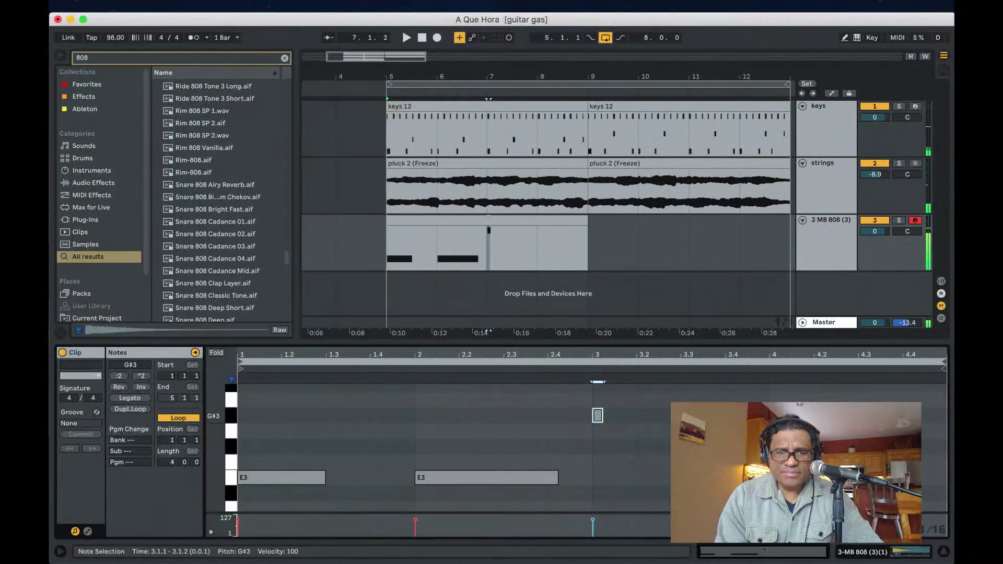
{"action": "left_click_drag", "start_coordinate": [597, 415], "coordinate": [702, 400]}
{"action": "scroll", "coordinate": [454, 444], "scroll_direction": "up", "scroll_amount": 1}
{"action": "key", "text": "space"}
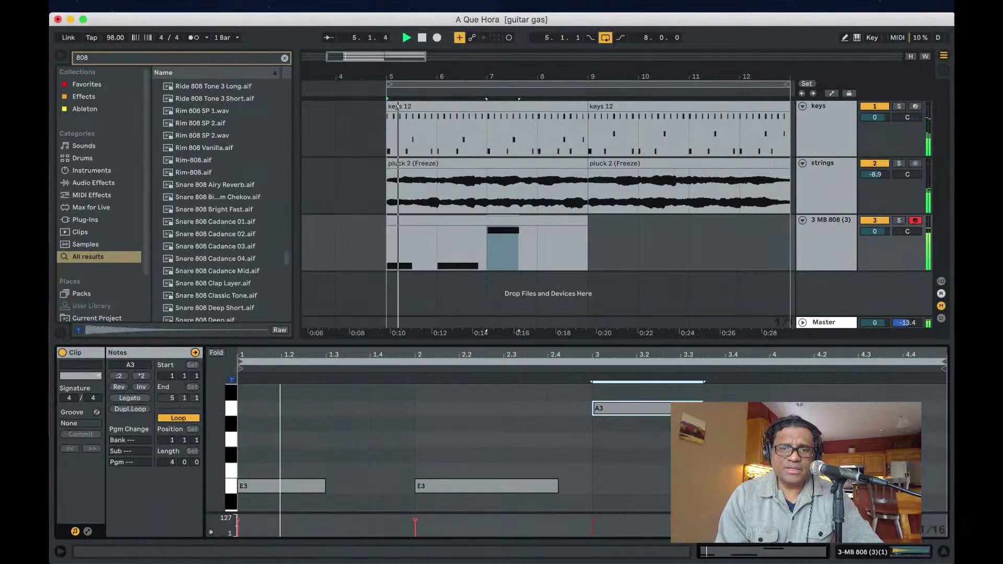
- Enlarge the note editor, add an E3 note from 4.1.1 to 4.4.2, and play the bass part
{"action": "left_click_drag", "start_coordinate": [503, 342], "coordinate": [503, 229]}
{"action": "scroll", "coordinate": [503, 365], "scroll_direction": "up", "scroll_amount": 1}
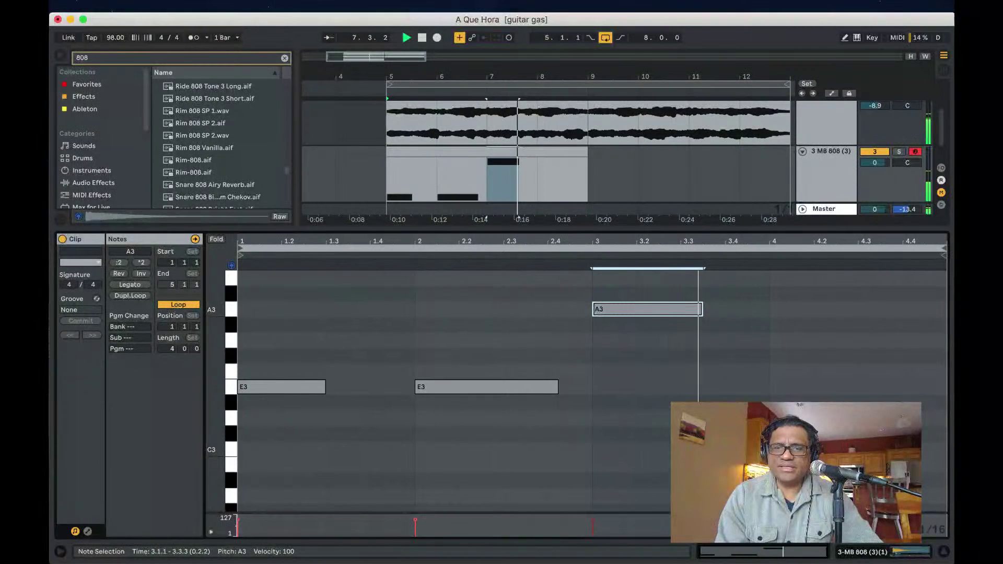
{"action": "double_click", "coordinate": [774, 386]}
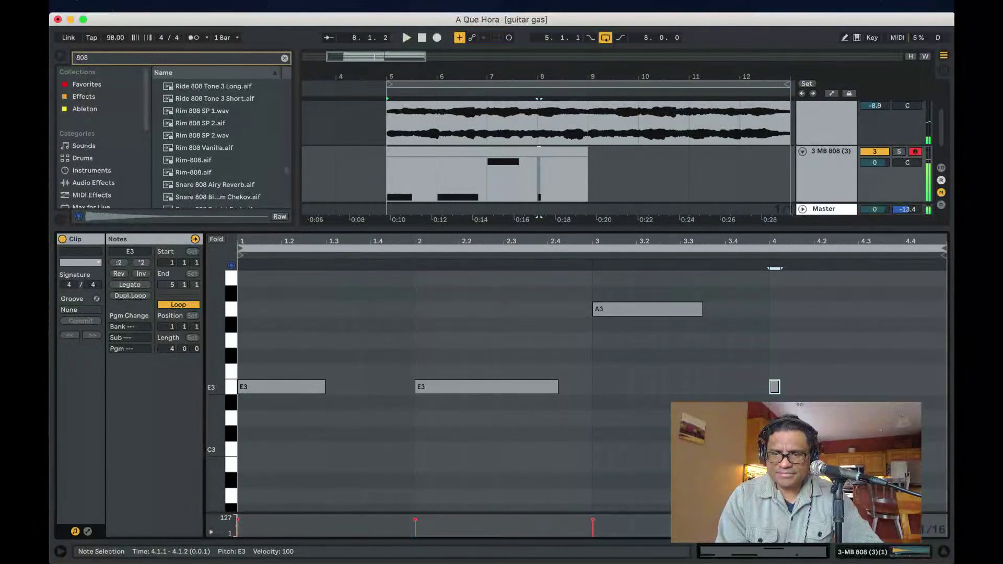
{"action": "left_click_drag", "start_coordinate": [779, 386], "coordinate": [913, 386]}
{"action": "key", "text": "space"}
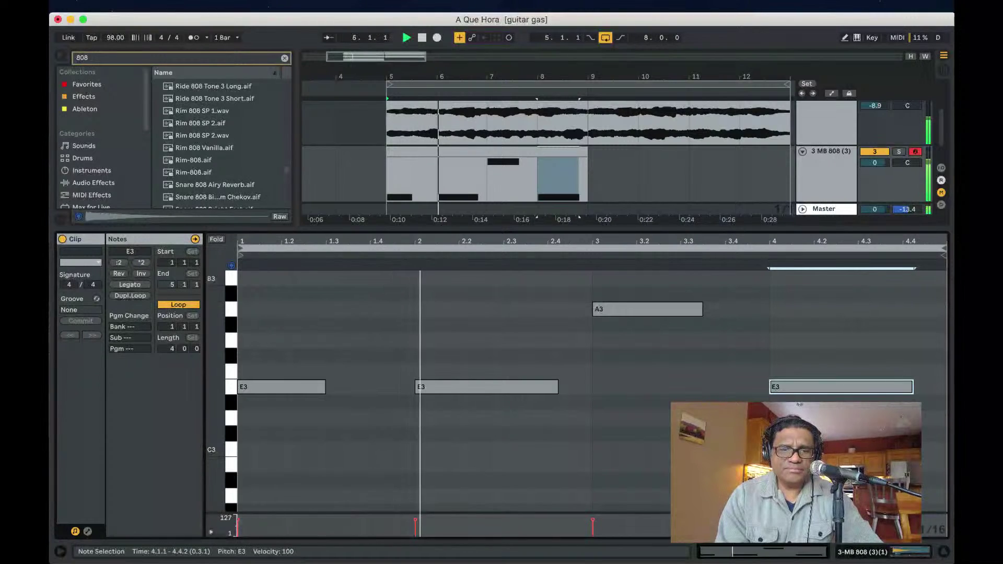
- Add a sixteenth-length E3 pickup note from 1.4.3 to 1.4.4 and play the bass line back
{"action": "double_click", "coordinate": [386, 324]}
{"action": "key", "text": "space"}
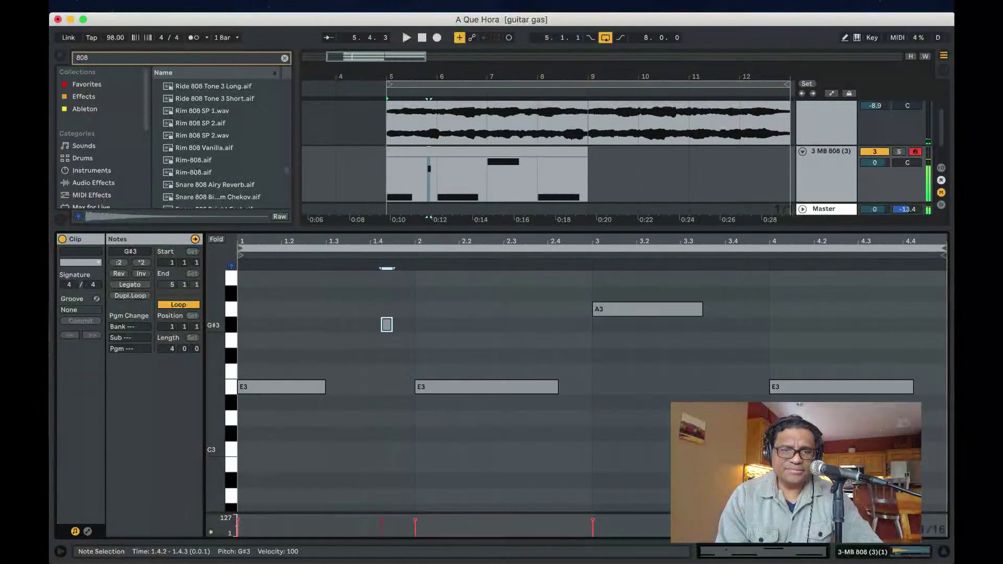
{"action": "left_click_drag", "start_coordinate": [386, 325], "coordinate": [398, 386]}
{"action": "key", "text": "space"}
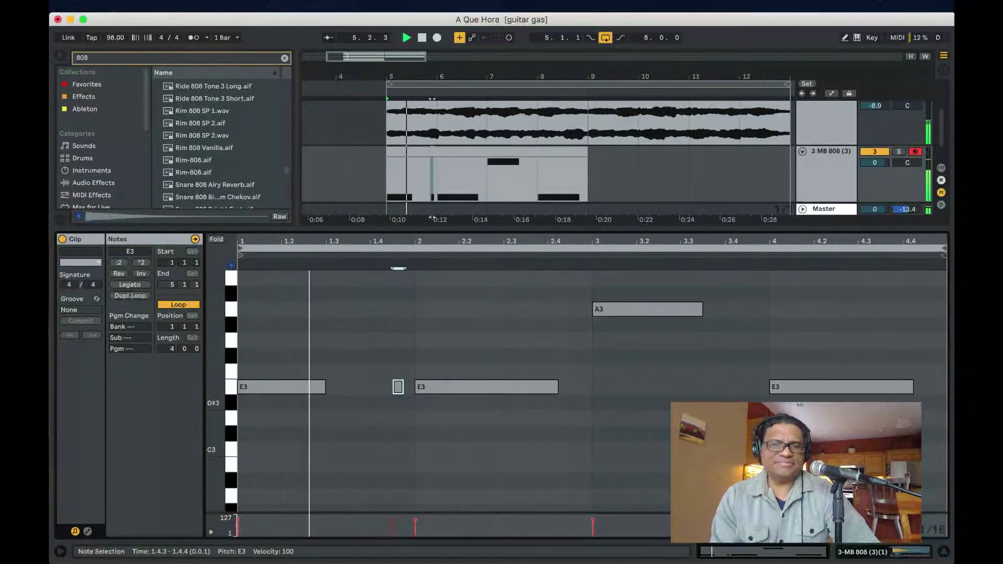
- Save the set, add a sixteenth-length A3 pickup note from 3.4.3 to 3.4.4 in the 808 clip, and play it
{"action": "key", "text": "super+s"}
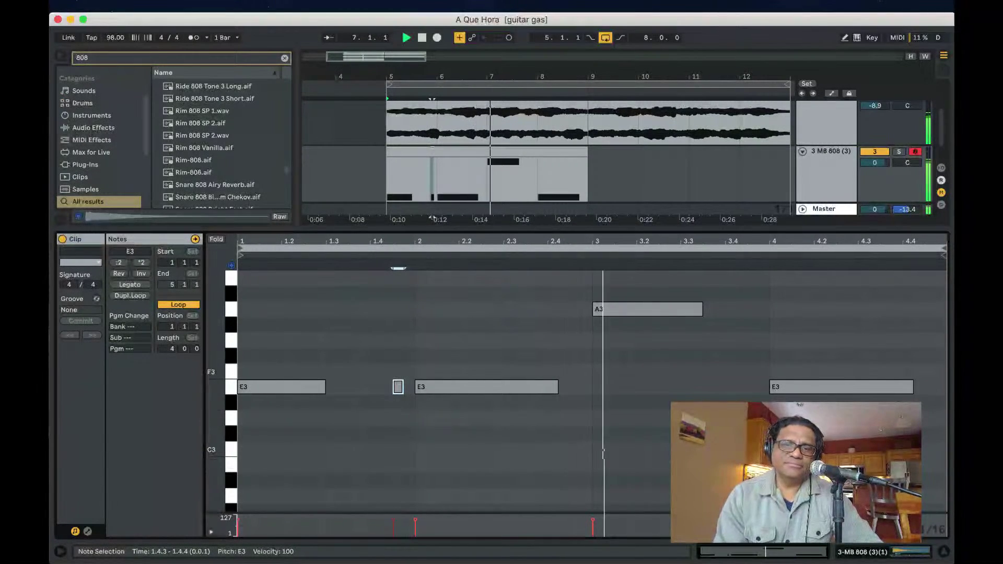
{"action": "scroll", "coordinate": [591, 392], "scroll_direction": "up", "scroll_amount": 2}
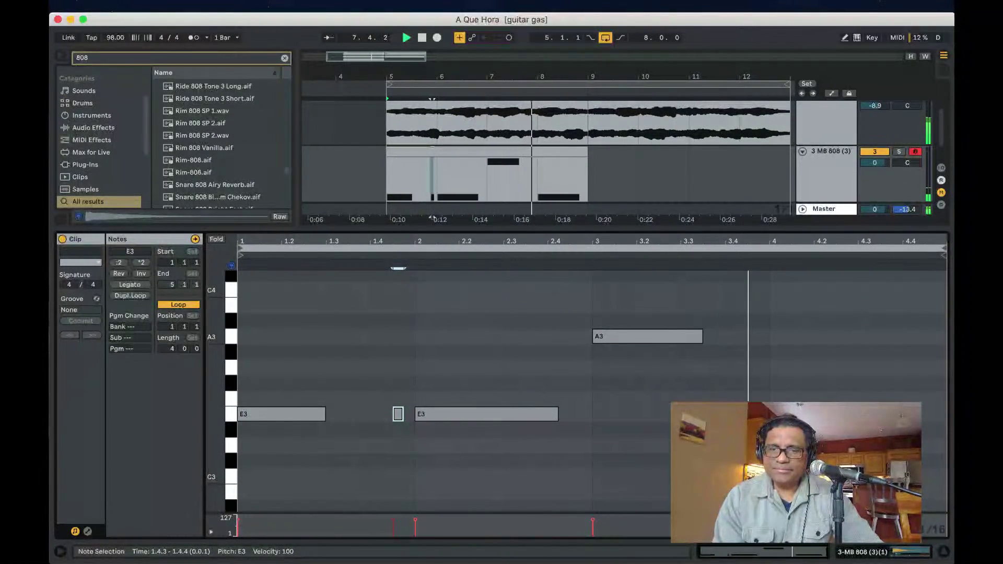
{"action": "key", "text": "space"}
{"action": "left_click", "coordinate": [752, 335]}
{"action": "key", "text": "space"}
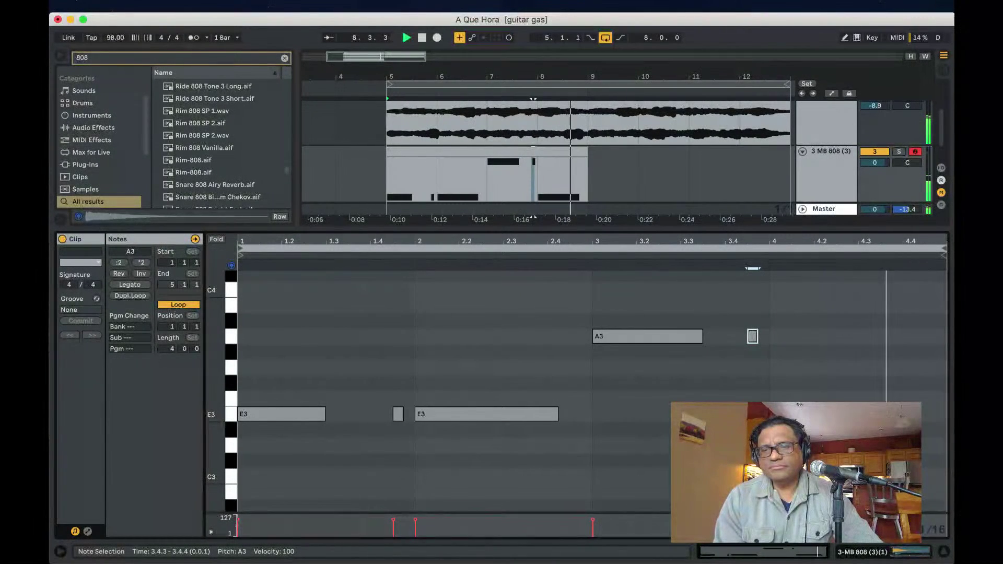
- Duplicate the four-bar 808 clip so that it also covers bars 9 to 12, and play it
{"action": "key", "text": "space"}
{"action": "left_click", "coordinate": [563, 413]}
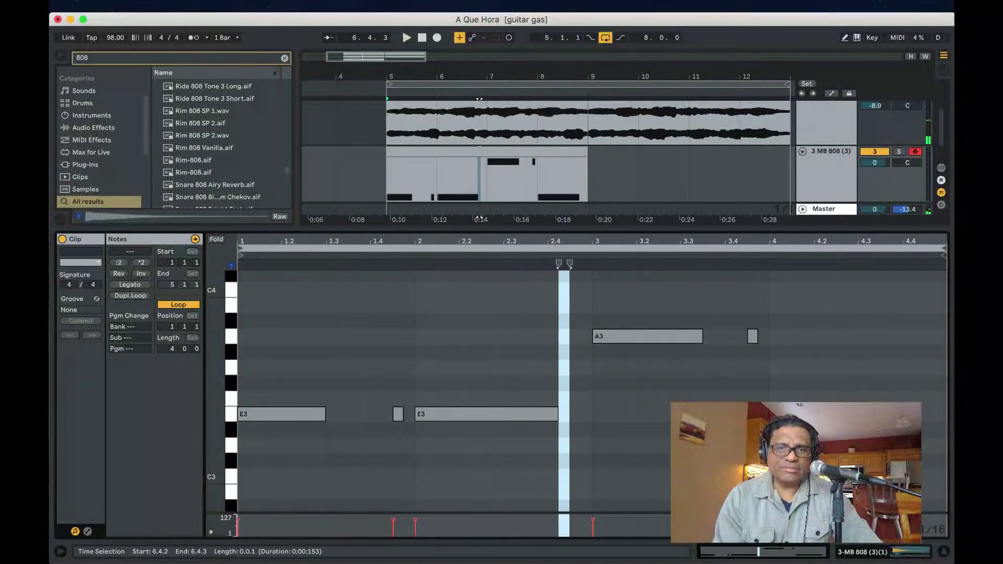
{"action": "left_click", "coordinate": [486, 152]}
{"action": "key", "text": "super+d"}
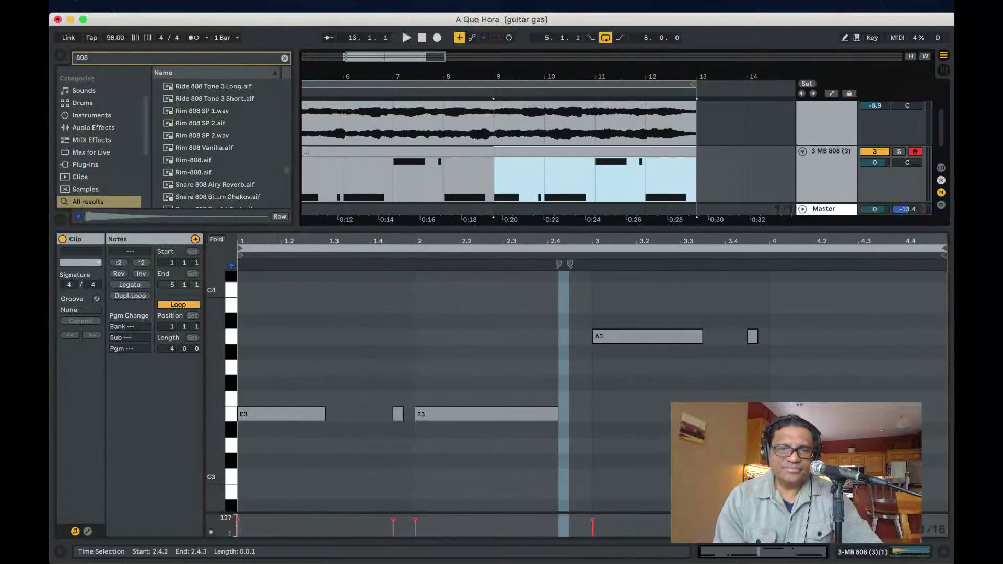
{"action": "key", "text": "space"}
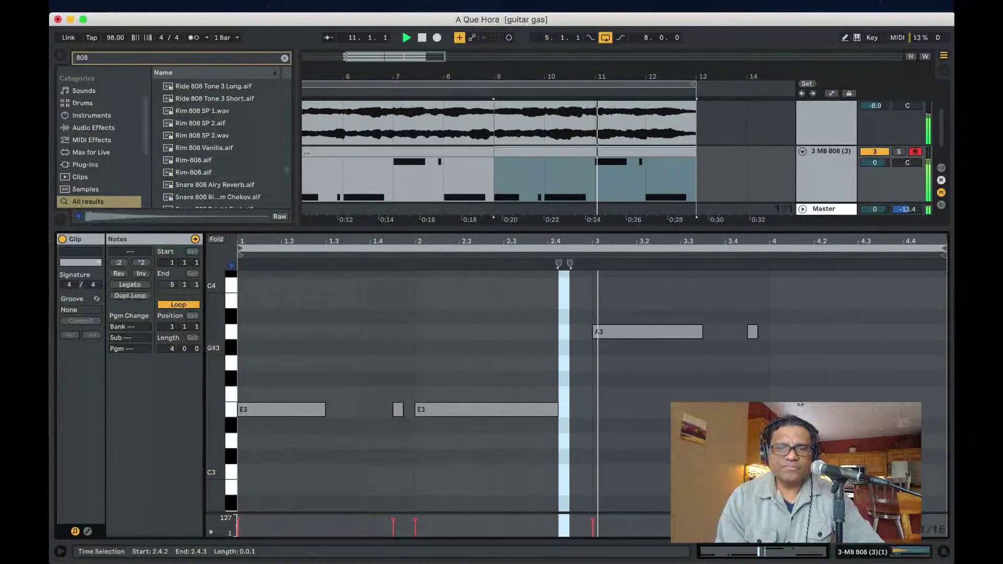
- Transpose all notes of the duplicated 808 clip down one octave and shrink the note editor to show all tracks
{"action": "key", "text": "space"}
{"action": "scroll", "coordinate": [574, 392], "scroll_direction": "down", "scroll_amount": 2}
{"action": "key", "text": "super+a"}
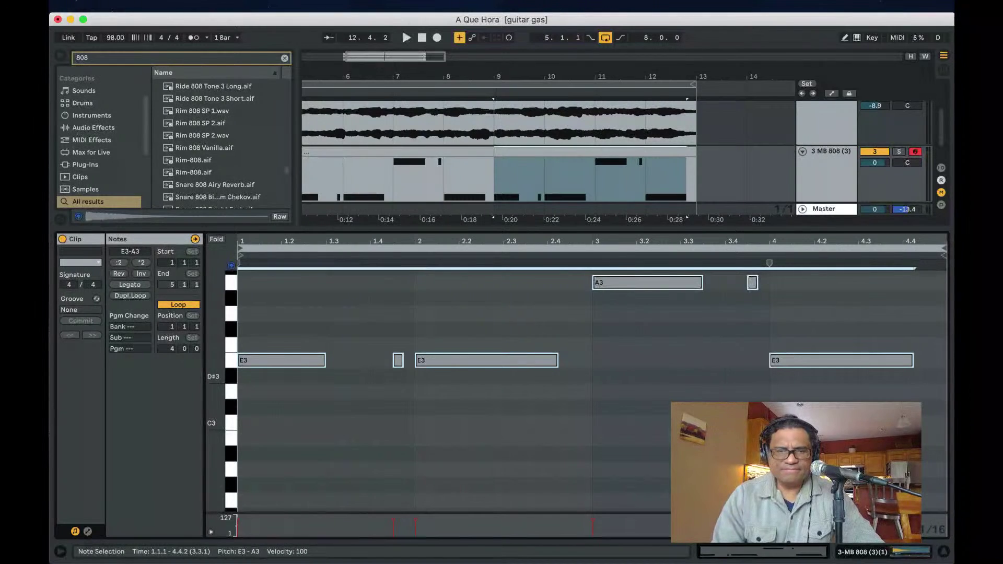
{"action": "key", "text": "shift+Down"}
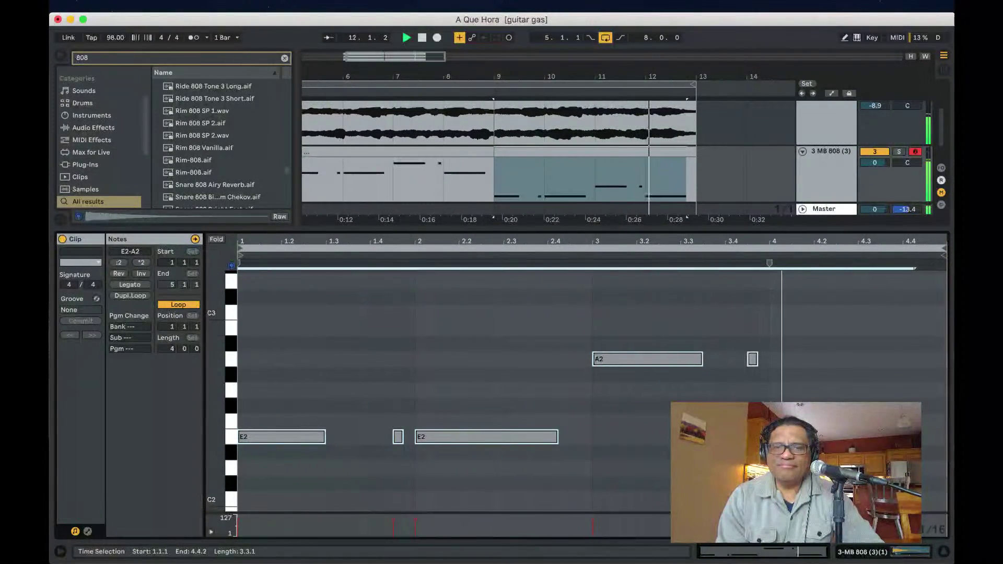
{"action": "left_click_drag", "start_coordinate": [501, 230], "coordinate": [501, 411]}
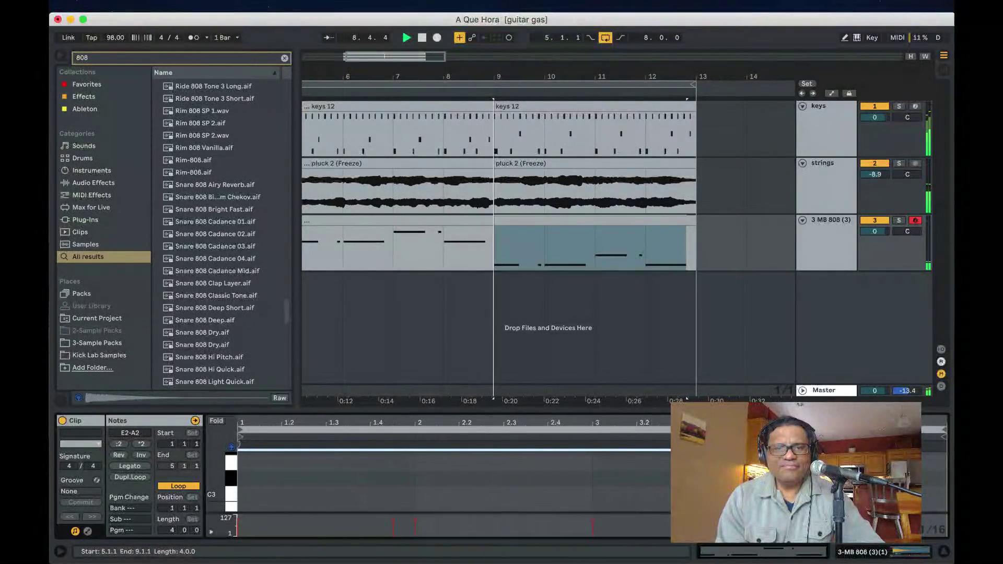
- Replace the first 808 clip with a copy of the octave-lower clip starting at bar 5, and play from there
{"action": "left_click", "coordinate": [398, 220]}
{"action": "key", "text": "space"}
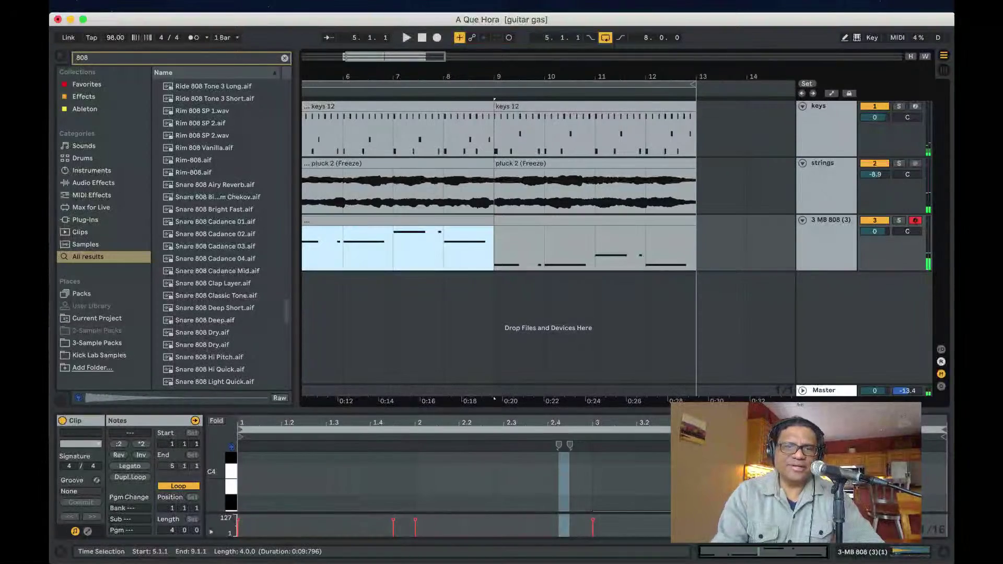
{"action": "key", "text": "Delete"}
{"action": "left_click_drag", "start_coordinate": [543, 220], "coordinate": [342, 221]}
{"action": "scroll", "coordinate": [342, 220], "scroll_direction": "left", "scroll_amount": 3}
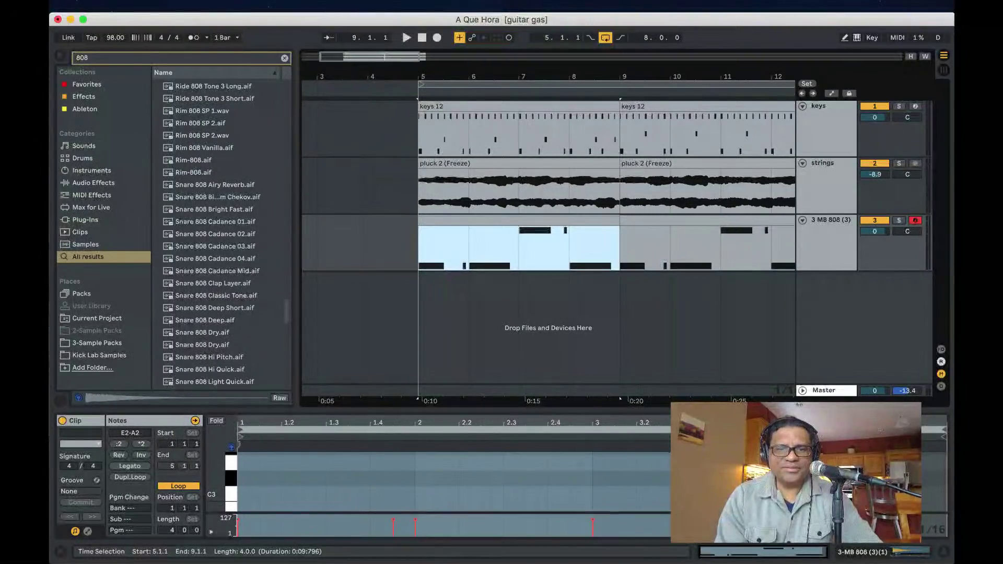
{"action": "left_click", "coordinate": [418, 245]}
{"action": "key", "text": "space"}
{"action": "scroll", "coordinate": [548, 240], "scroll_direction": "right", "scroll_amount": 3}
{"action": "scroll", "coordinate": [548, 240], "scroll_direction": "down", "scroll_amount": 2}
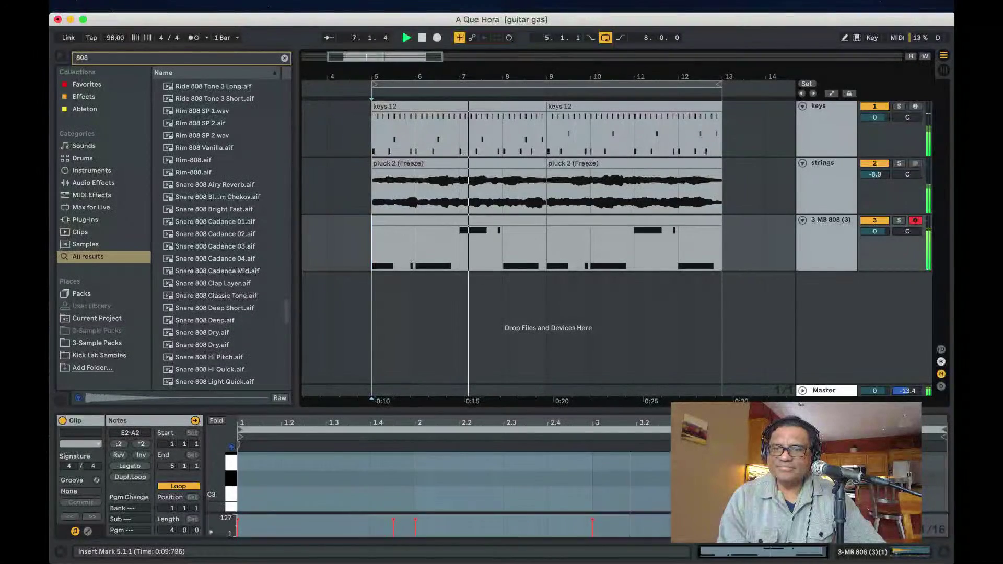
- Rename the MB 808 track as sub
{"action": "left_click", "coordinate": [830, 220]}
{"action": "key", "text": "super+r"}
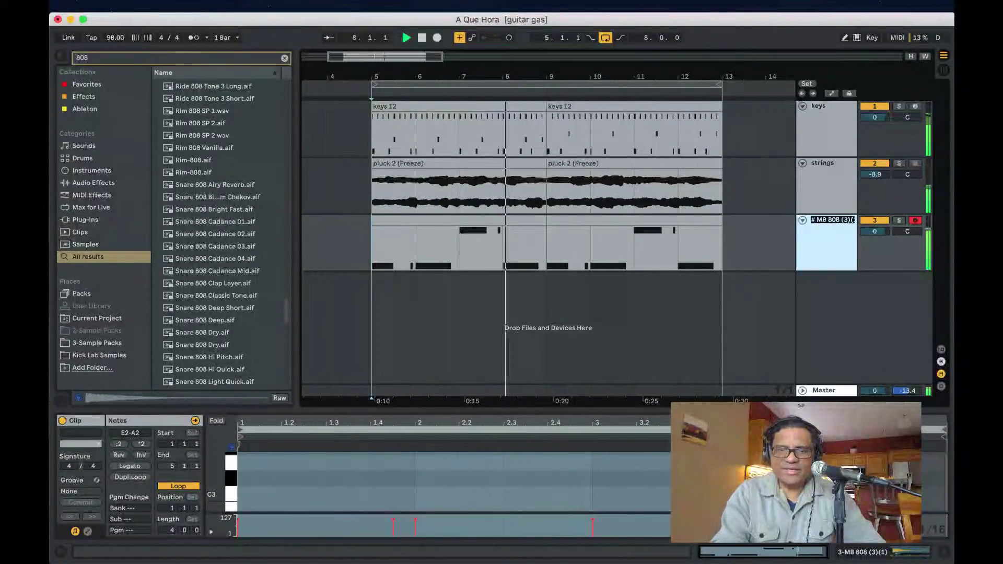
{"action": "type", "text": "sub"}
{"action": "key", "text": "Return"}
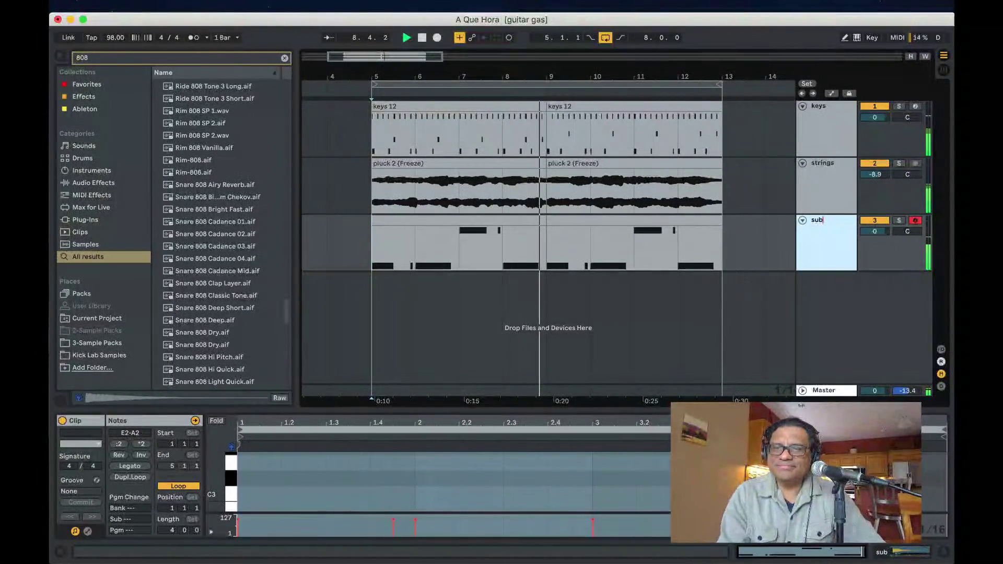
- Rename the keys track as drums and stop playback
{"action": "left_click", "coordinate": [826, 106]}
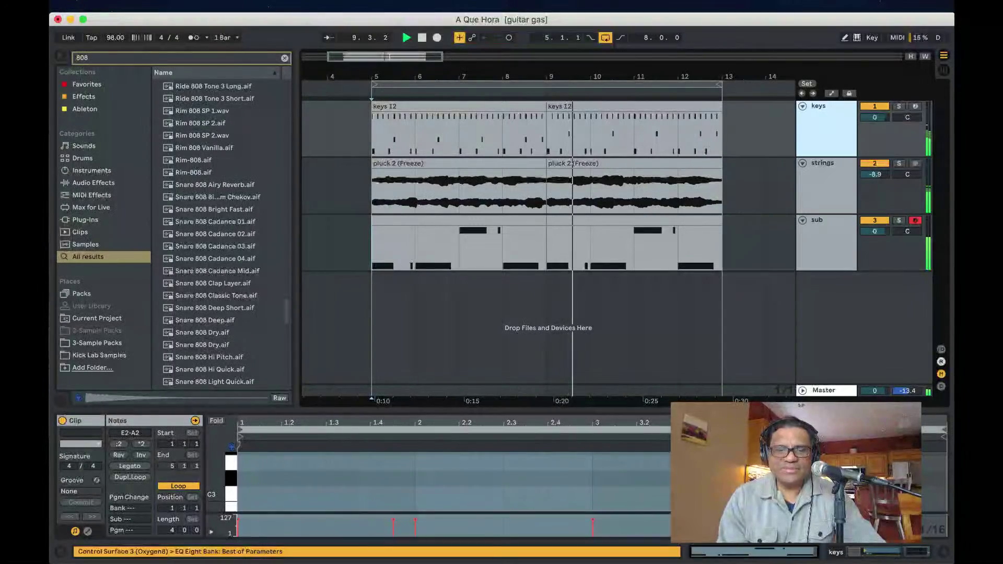
{"action": "key", "text": "super+r"}
{"action": "type", "text": "drums"}
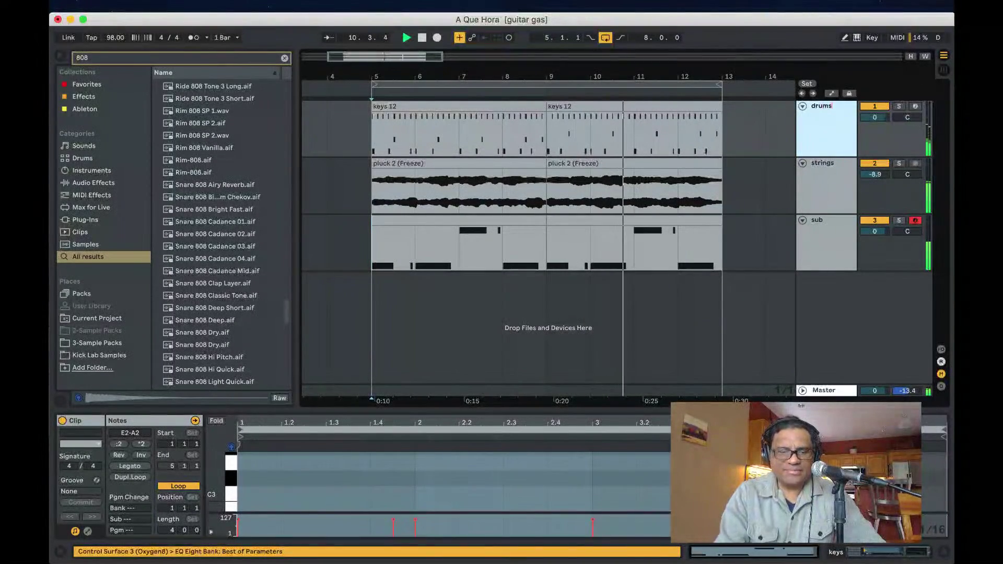
{"action": "key", "text": "Return"}
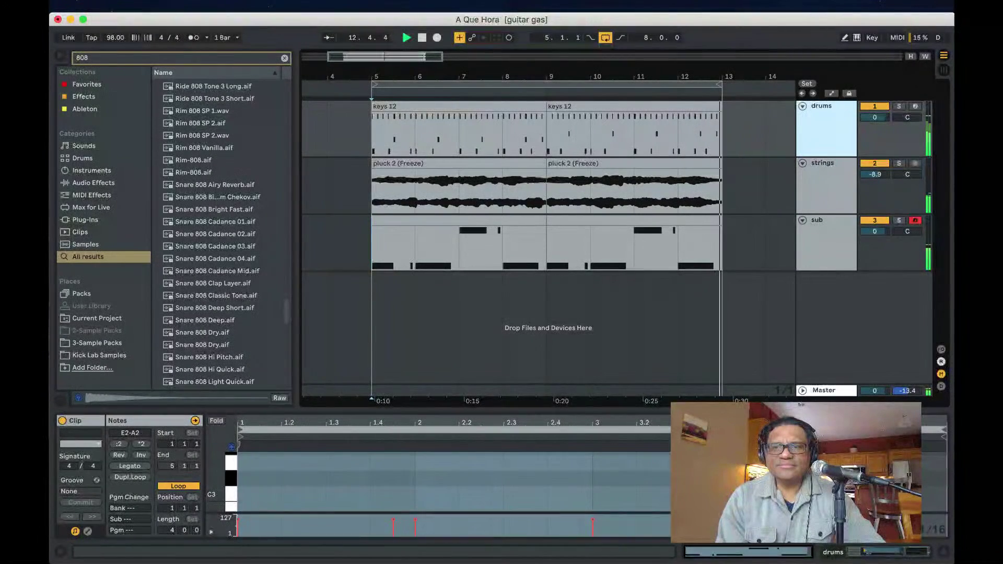
{"action": "key", "text": "space"}
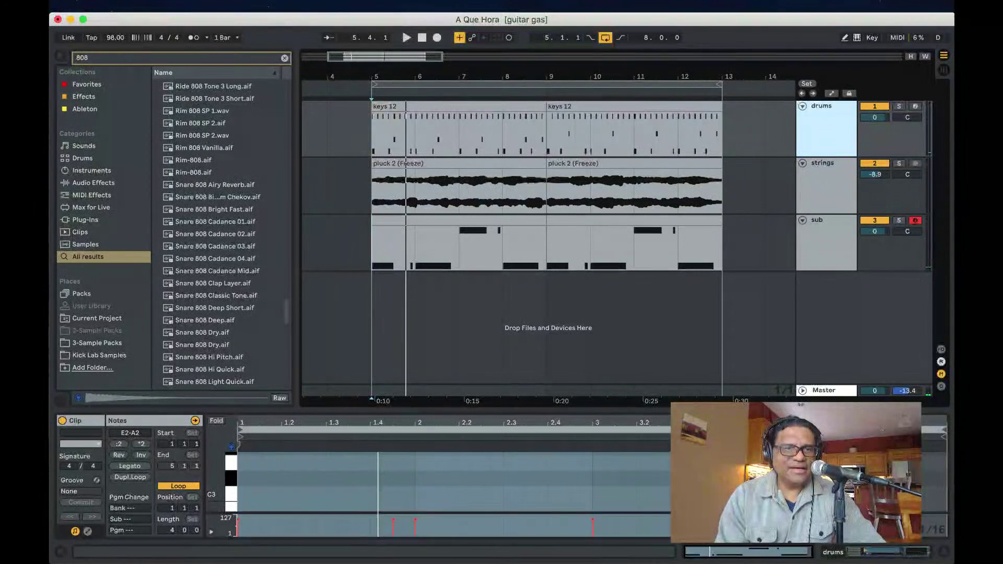
- Clear the browser search and look through the Ableton and Favorites collections for an instrument
{"action": "key", "text": "super+f"}
{"action": "key", "text": "BackSpace"}
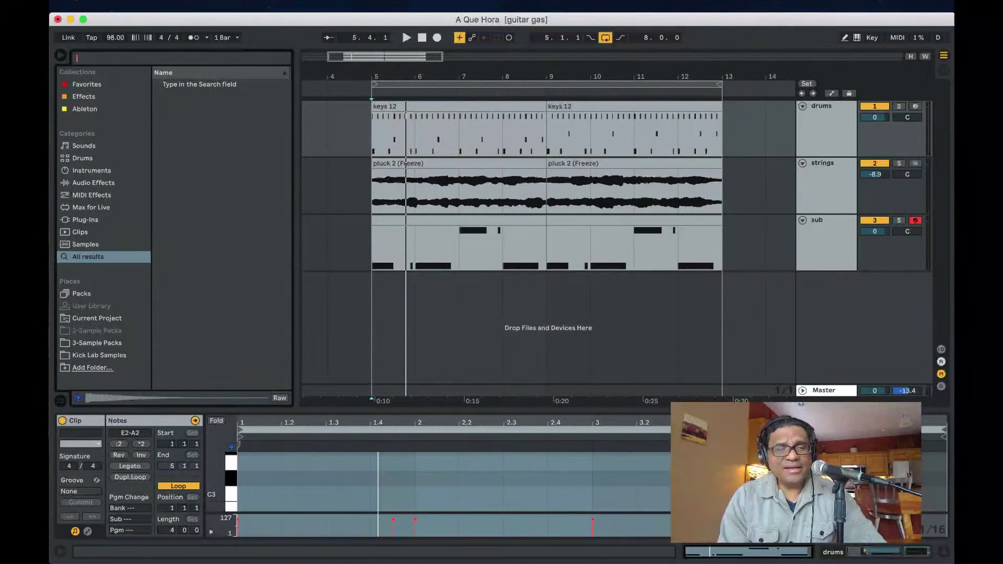
{"action": "left_click", "coordinate": [85, 109]}
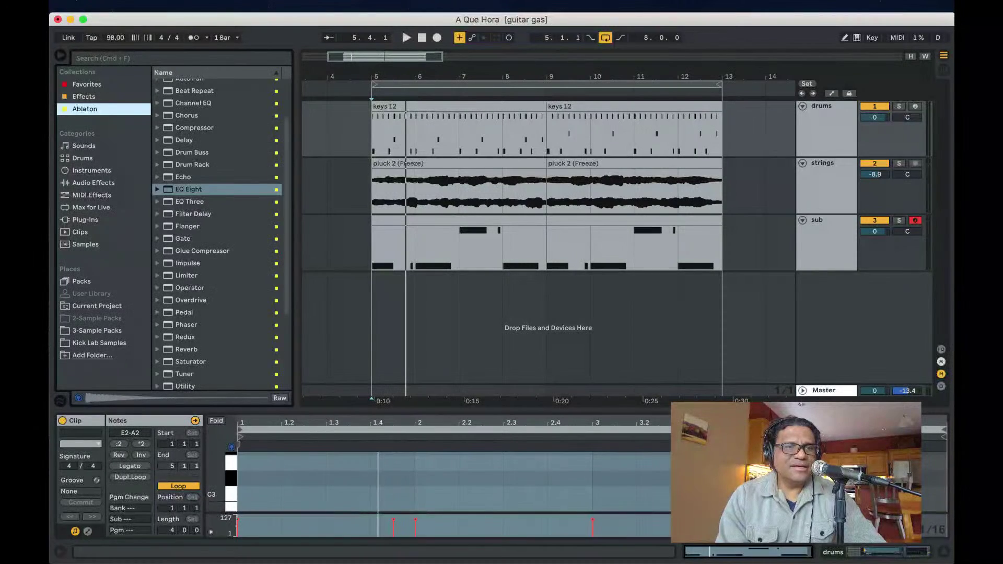
{"action": "left_click", "coordinate": [87, 84]}
{"action": "scroll", "coordinate": [219, 232], "scroll_direction": "down", "scroll_amount": 2}
{"action": "scroll", "coordinate": [219, 232], "scroll_direction": "down", "scroll_amount": 1}
{"action": "scroll", "coordinate": [219, 233], "scroll_direction": "up", "scroll_amount": 2}
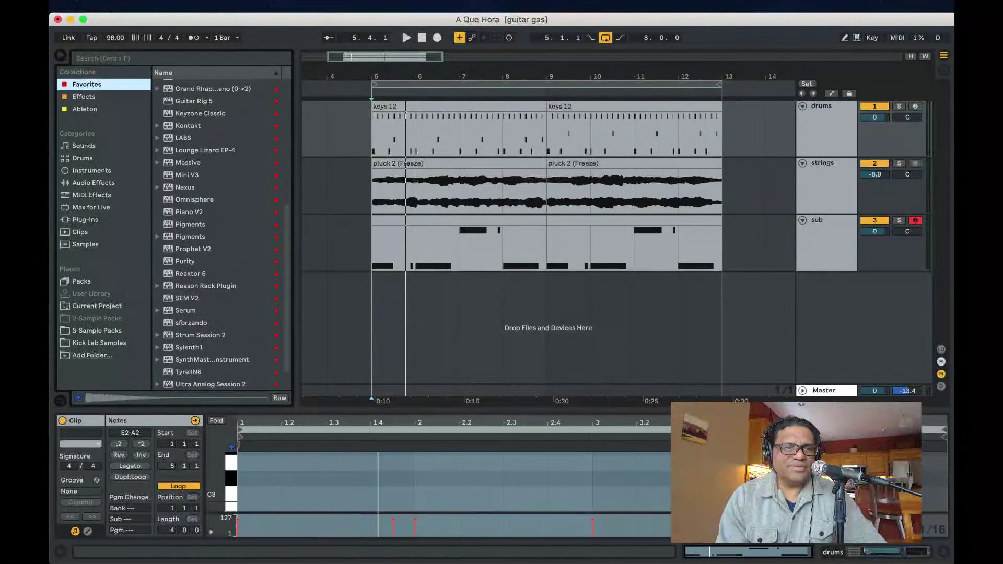
{"action": "left_click", "coordinate": [85, 109]}
{"action": "scroll", "coordinate": [219, 232], "scroll_direction": "up", "scroll_amount": 1}
{"action": "scroll", "coordinate": [219, 232], "scroll_direction": "down", "scroll_amount": 4}
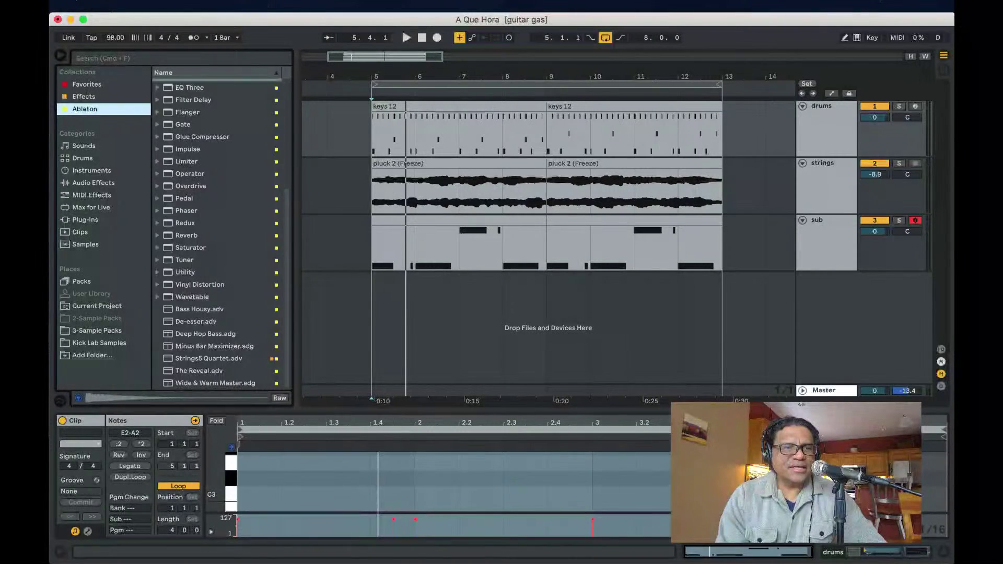
- Add the Analog instrument on a new MIDI track below the sub track and expand that track
{"action": "left_click", "coordinate": [91, 170]}
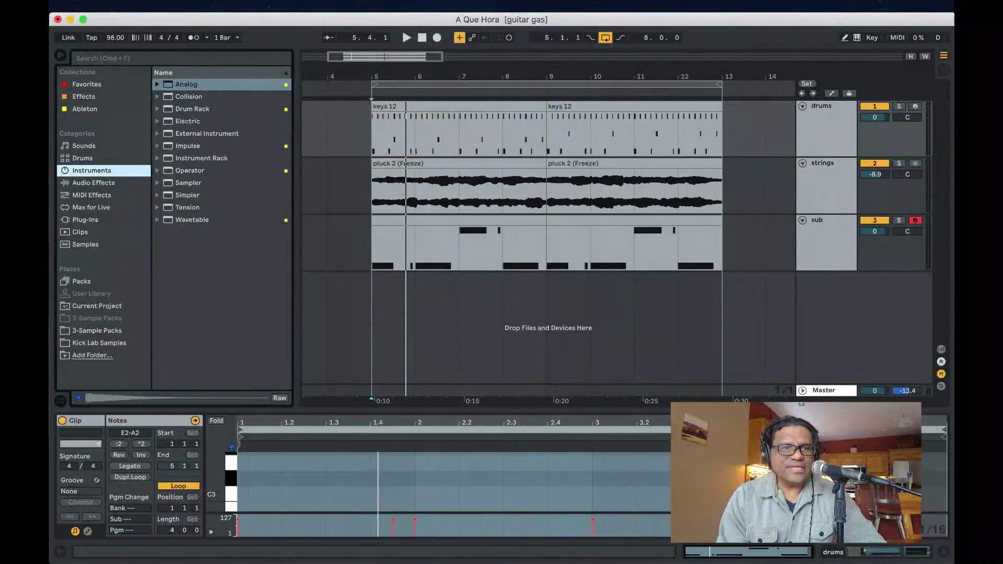
{"action": "left_click_drag", "start_coordinate": [186, 84], "coordinate": [547, 328]}
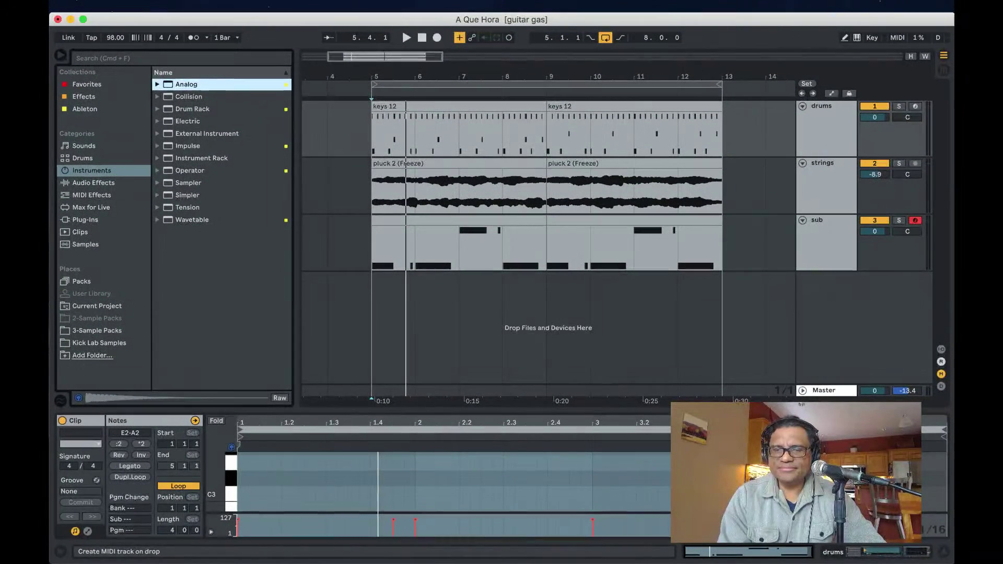
{"action": "key", "text": "Return"}
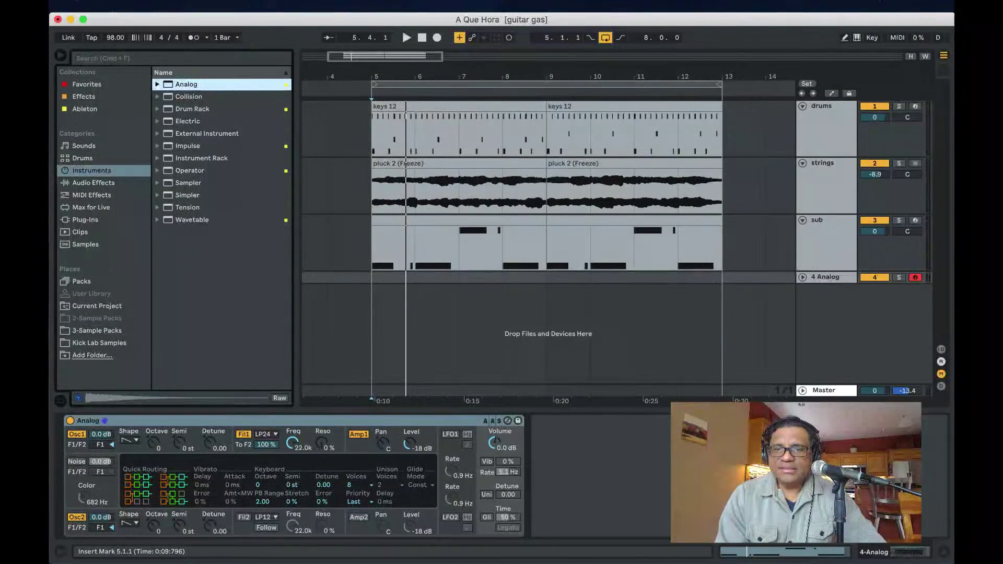
{"action": "key", "text": "u"}
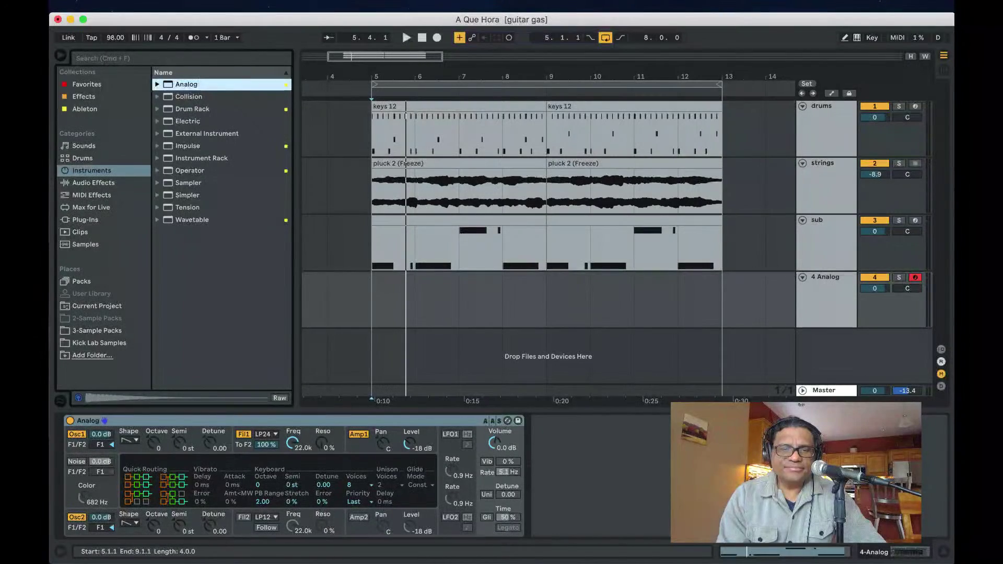
- Copy the sub track's first four-bar clip to the Analog track at bar 5 and play both together
{"action": "left_click_drag", "start_coordinate": [458, 220], "coordinate": [458, 277]}
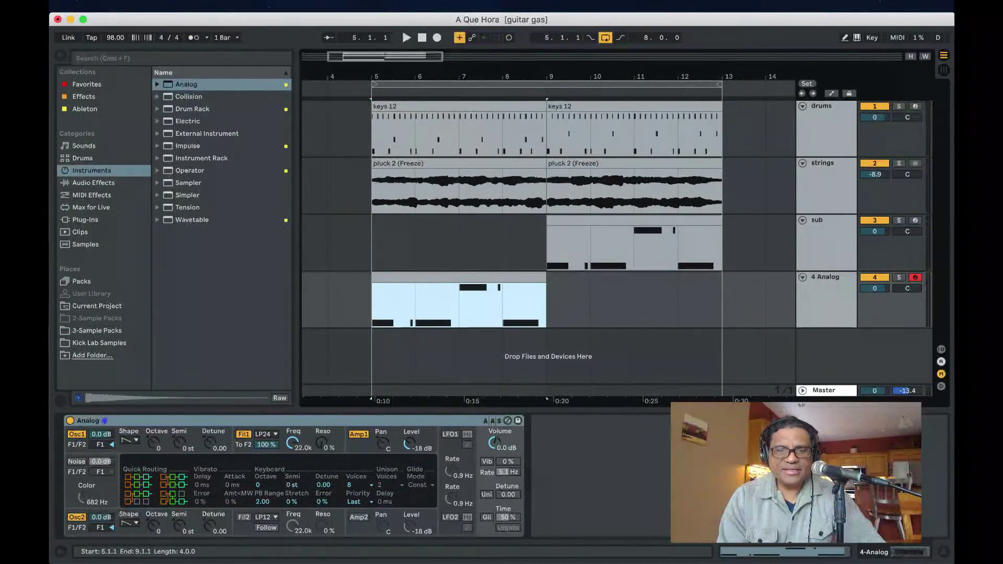
{"action": "key", "text": "super+z"}
{"action": "left_click_drag", "start_coordinate": [458, 220], "coordinate": [458, 276]}
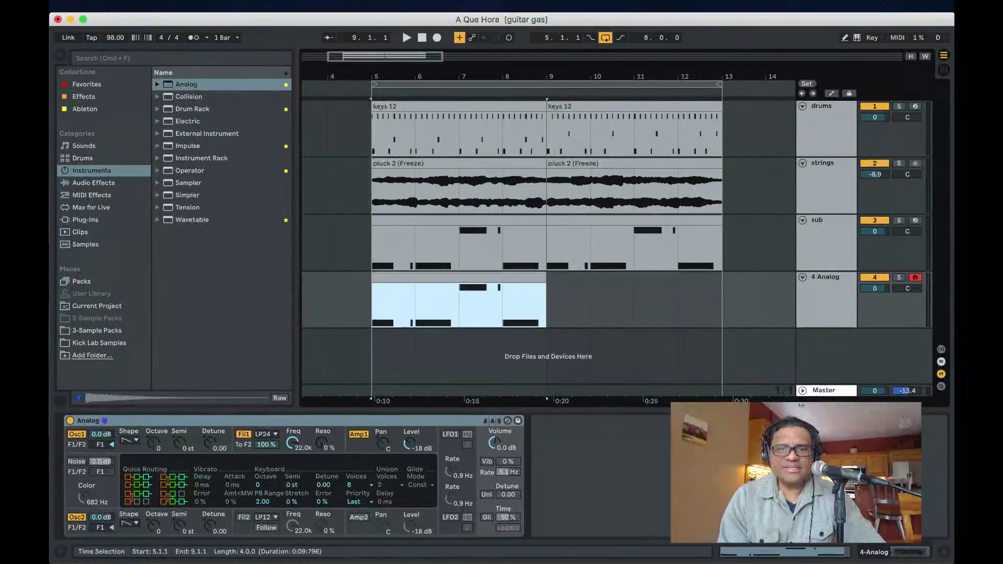
{"action": "key", "text": "space"}
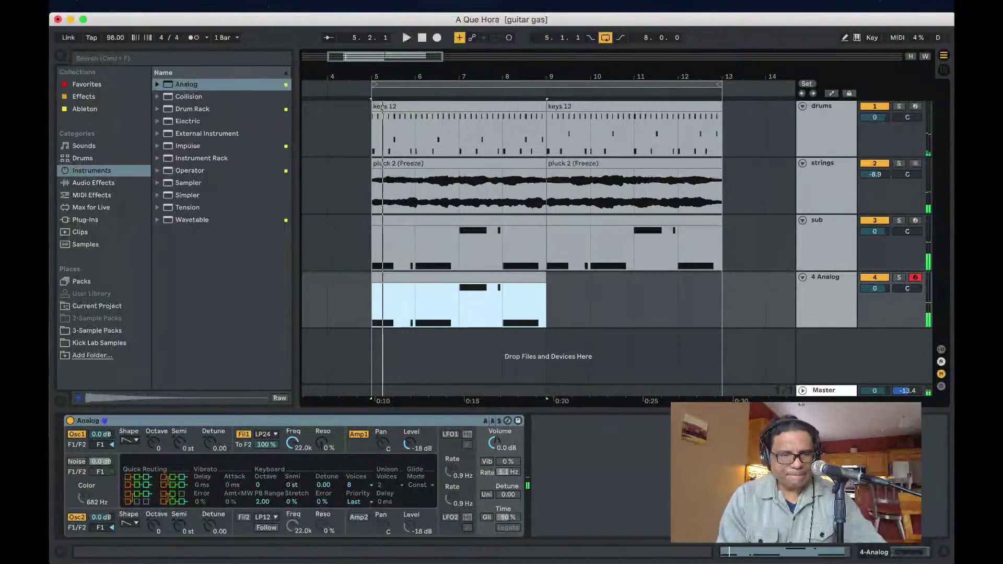
- Set Analog's first oscillator to a sine wave with octave -1 and audition it
{"action": "left_click", "coordinate": [129, 440]}
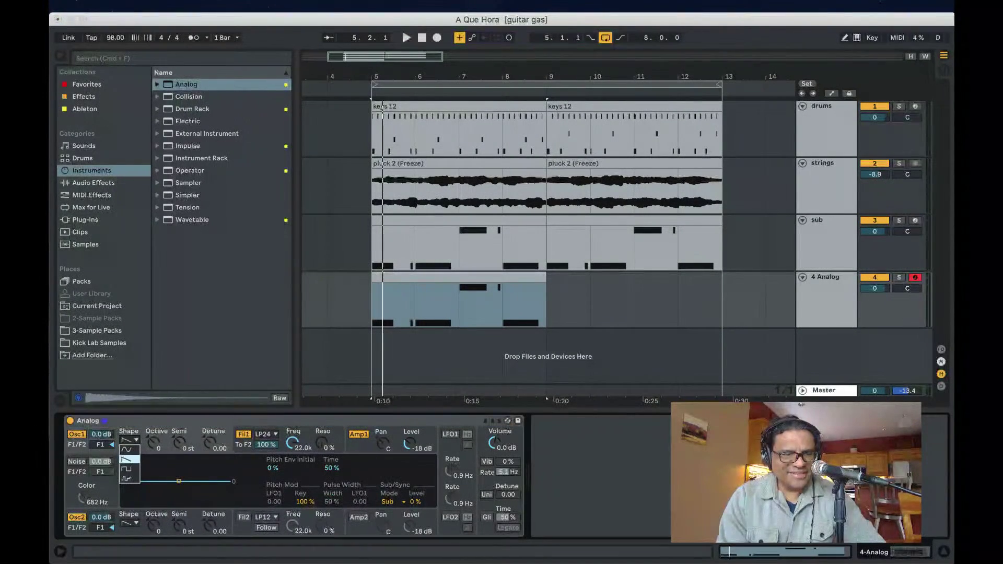
{"action": "left_click", "coordinate": [127, 450]}
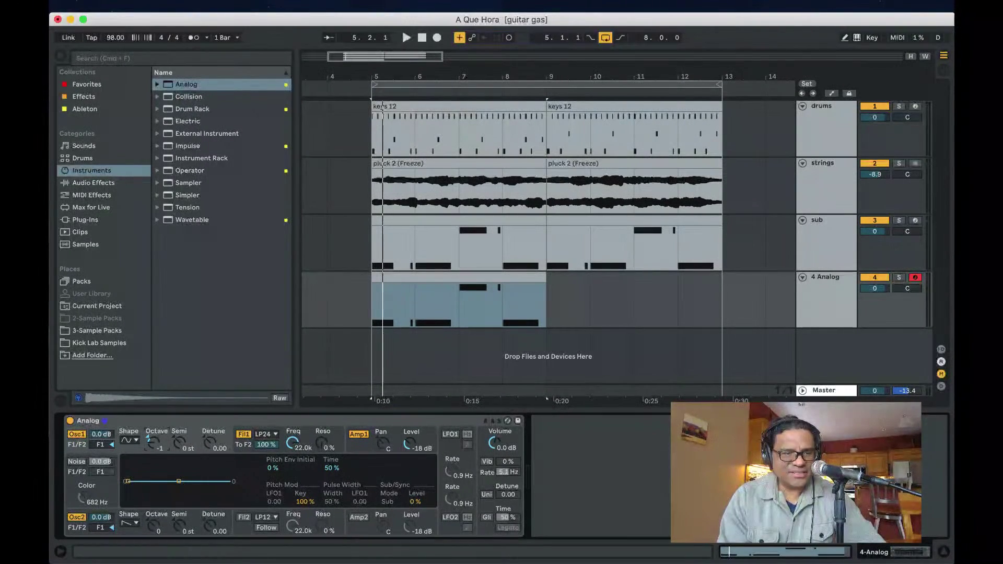
{"action": "key", "text": "space"}
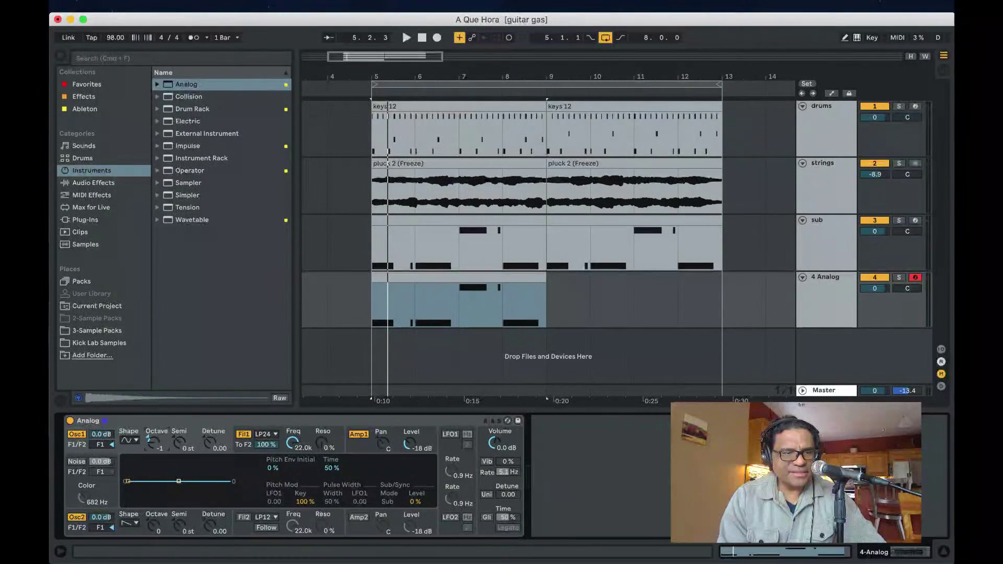
- Set Analog's second oscillator to a sine wave with octave 1 and detune 0.13, auditioning it with the track
{"action": "left_click", "coordinate": [128, 523]}
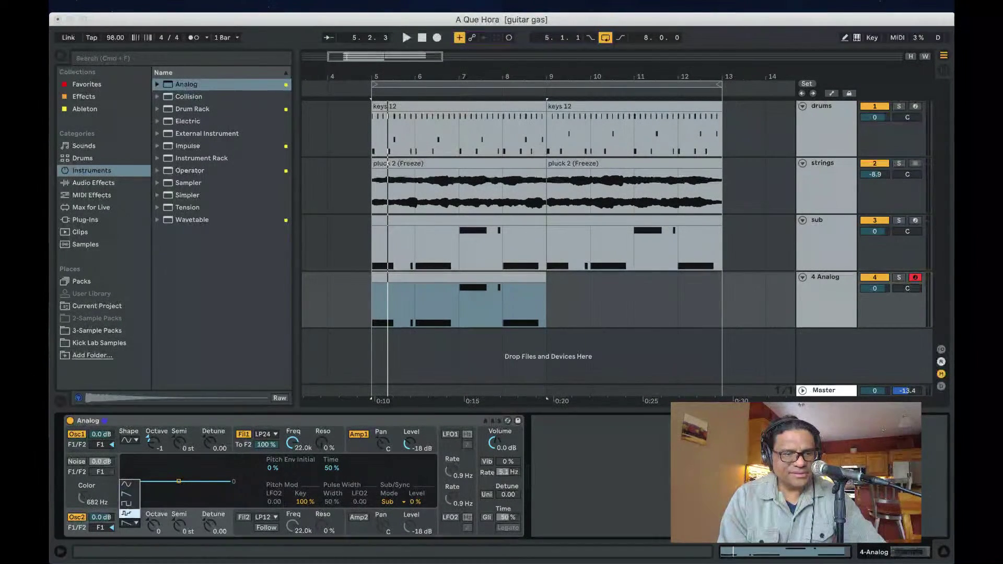
{"action": "key", "text": "space"}
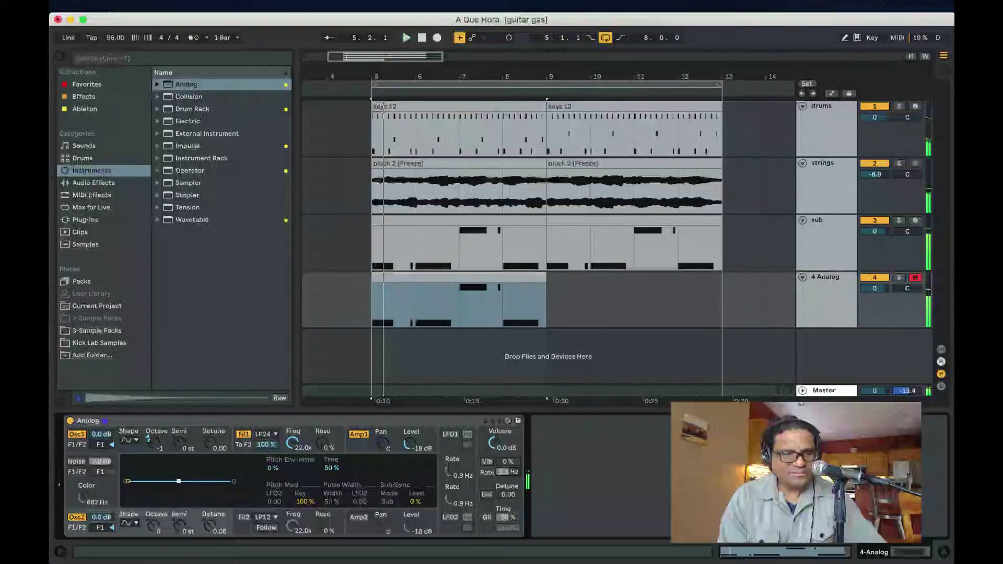
{"action": "left_click_drag", "start_coordinate": [153, 525], "coordinate": [154, 514]}
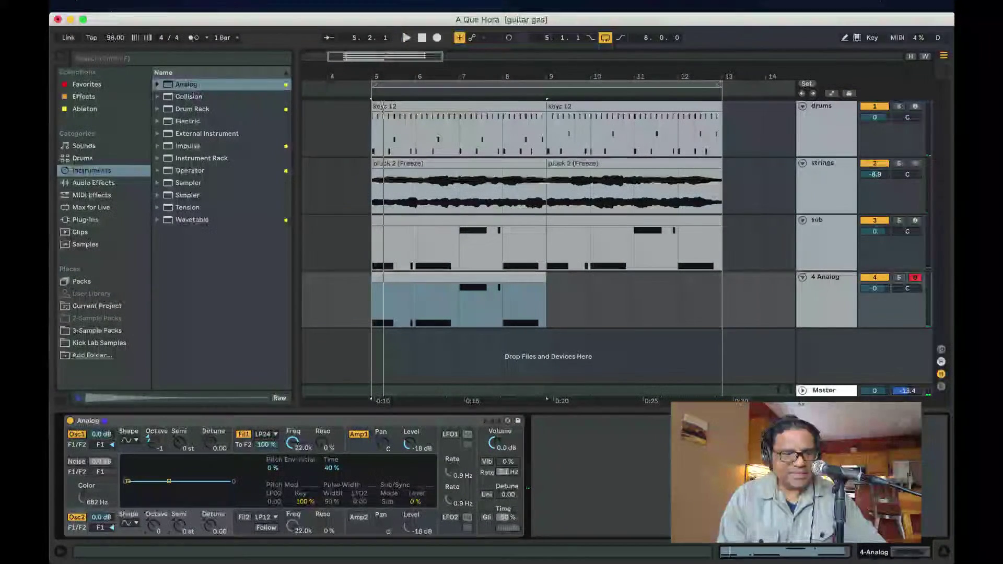
{"action": "key", "text": "space"}
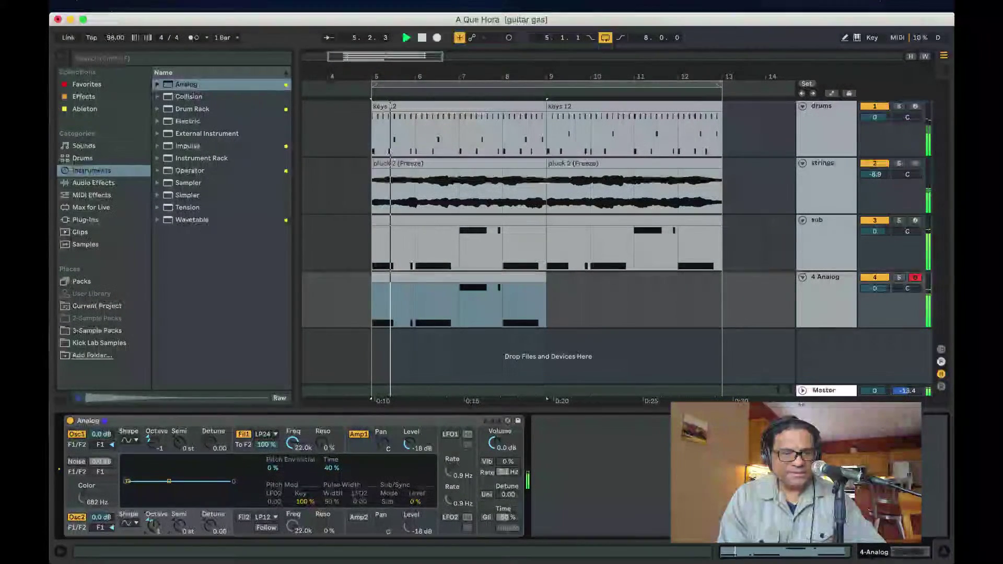
{"action": "key", "text": "space"}
{"action": "key", "text": "space"}
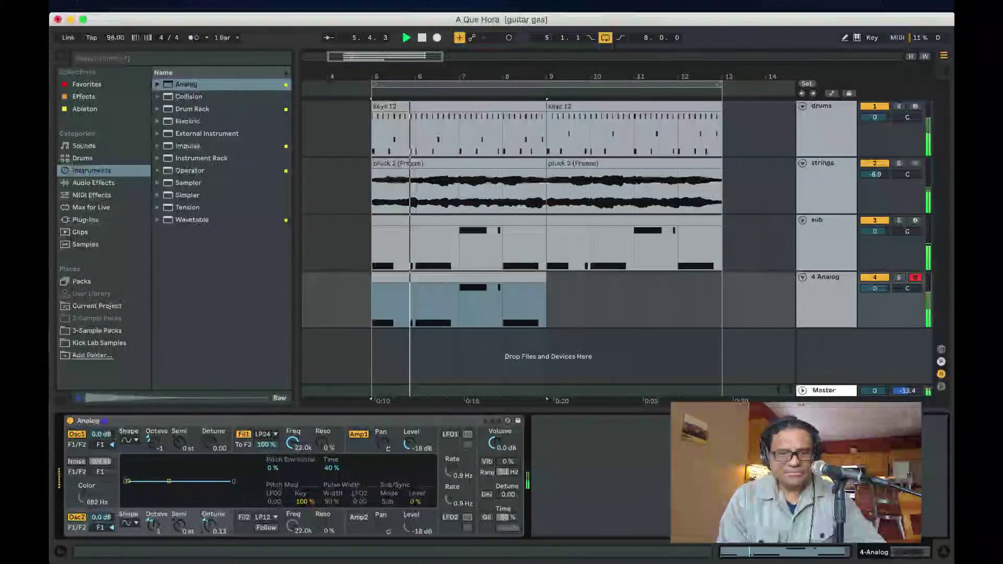
{"action": "key", "text": "space"}
- Raise Analog's filter resonance to 40% on Fil1 and 37% on Fil2
{"action": "left_click_drag", "start_coordinate": [322, 442], "coordinate": [323, 413]}
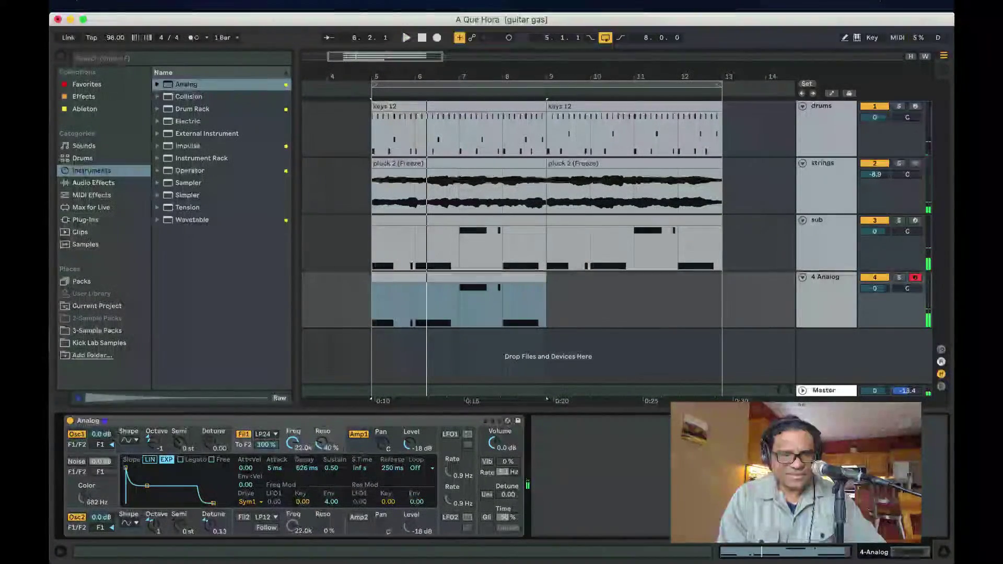
{"action": "key", "text": "space"}
{"action": "left_click_drag", "start_coordinate": [322, 525], "coordinate": [322, 490]}
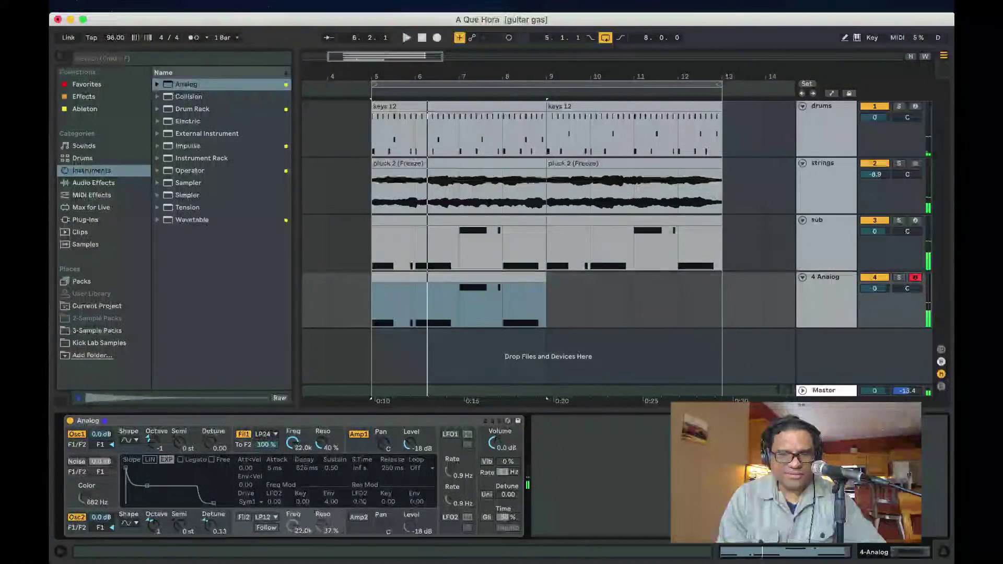
{"action": "key", "text": "space"}
- Turn on Analog's LFO1, lower the instrument's volume to -5.3 dB, and audition it
{"action": "left_click", "coordinate": [450, 434]}
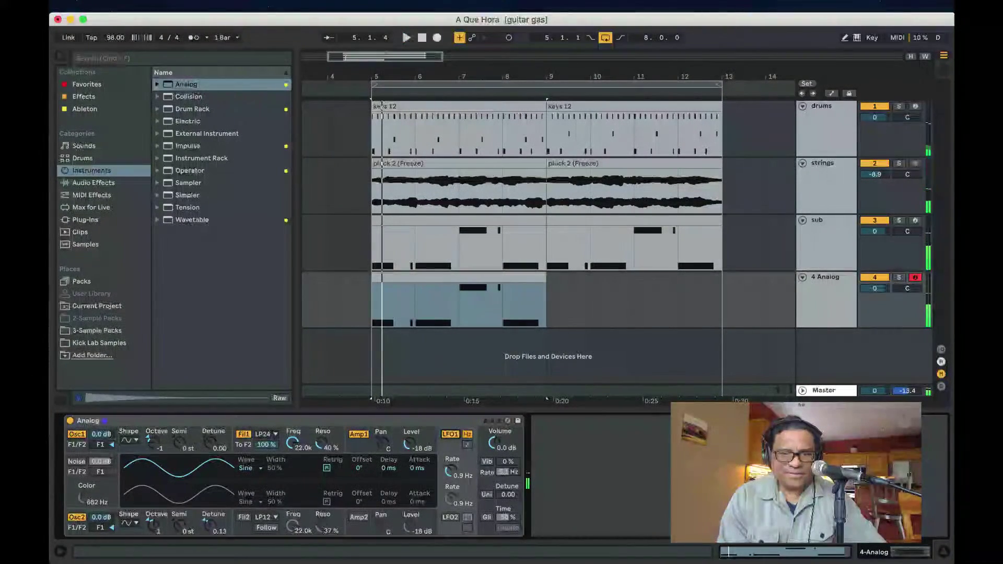
{"action": "left_click_drag", "start_coordinate": [493, 442], "coordinate": [493, 458]}
{"action": "key", "text": "space"}
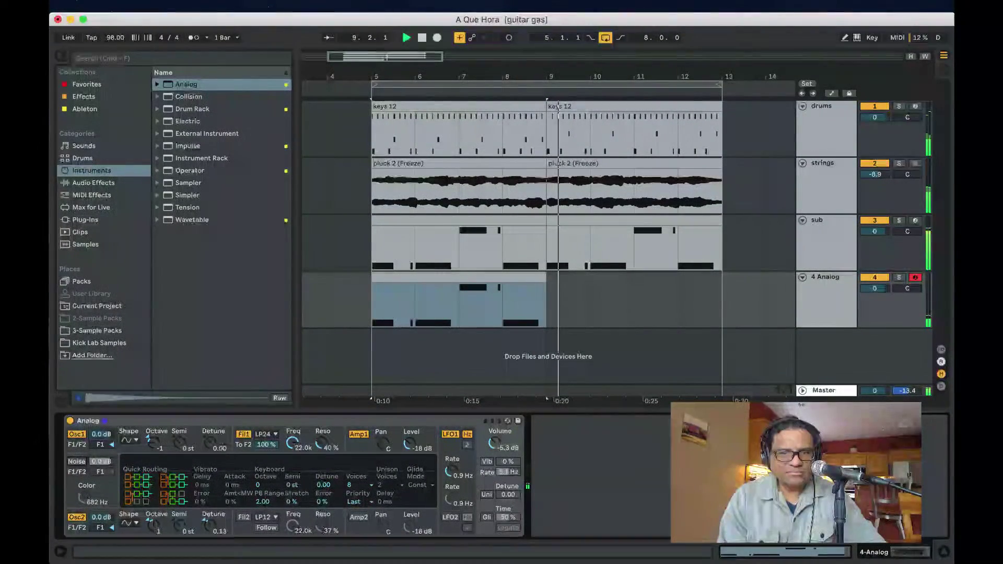
- Duplicate the Analog track's four-bar clip to bar 9 and play the arrangement from bar 5
{"action": "key", "text": "space"}
{"action": "key", "text": "super+d"}
{"action": "key", "text": "space"}
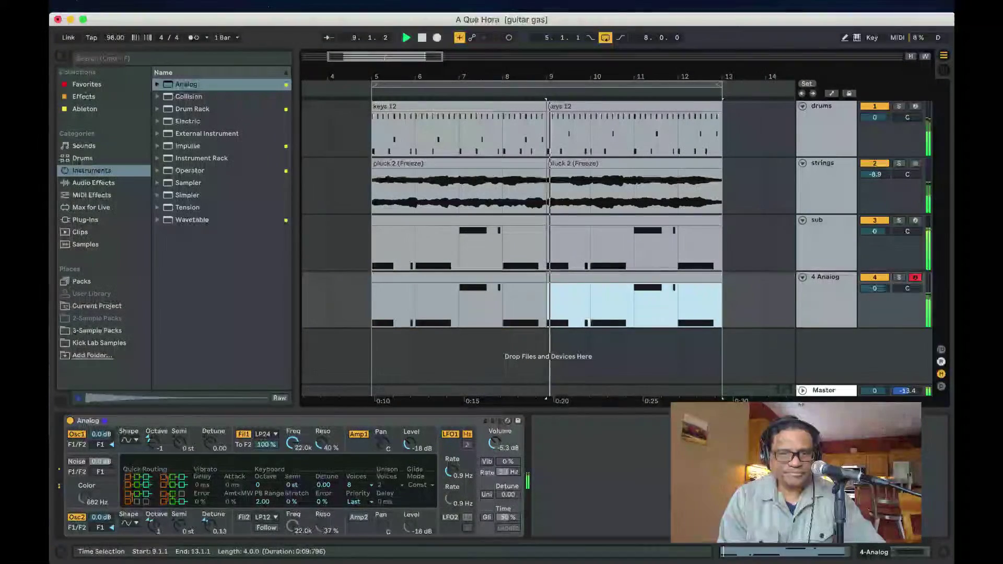
{"action": "key", "text": "space"}
{"action": "left_click", "coordinate": [373, 303]}
{"action": "key", "text": "space"}
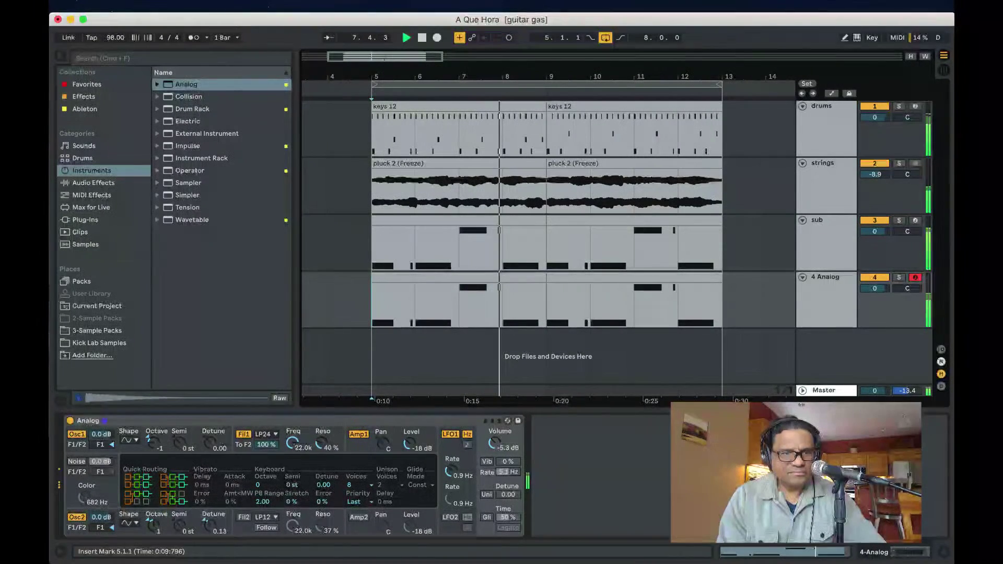
{"action": "key", "text": "space"}
{"action": "key", "text": "space"}
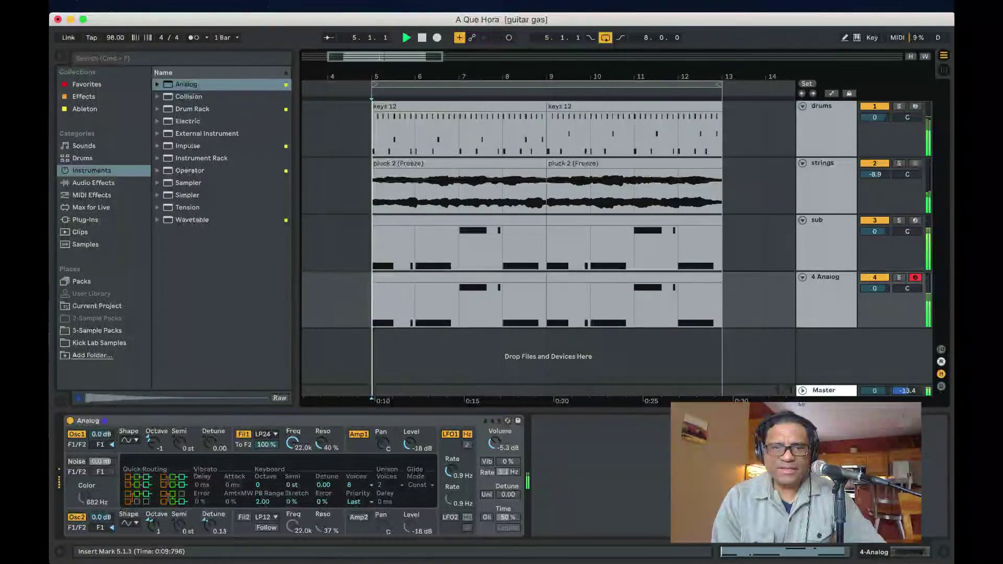
{"action": "key", "text": "space"}
- Open the first Analog clip in an enlarged note editor and delete the short E2 note just before bar 2
{"action": "double_click", "coordinate": [459, 276]}
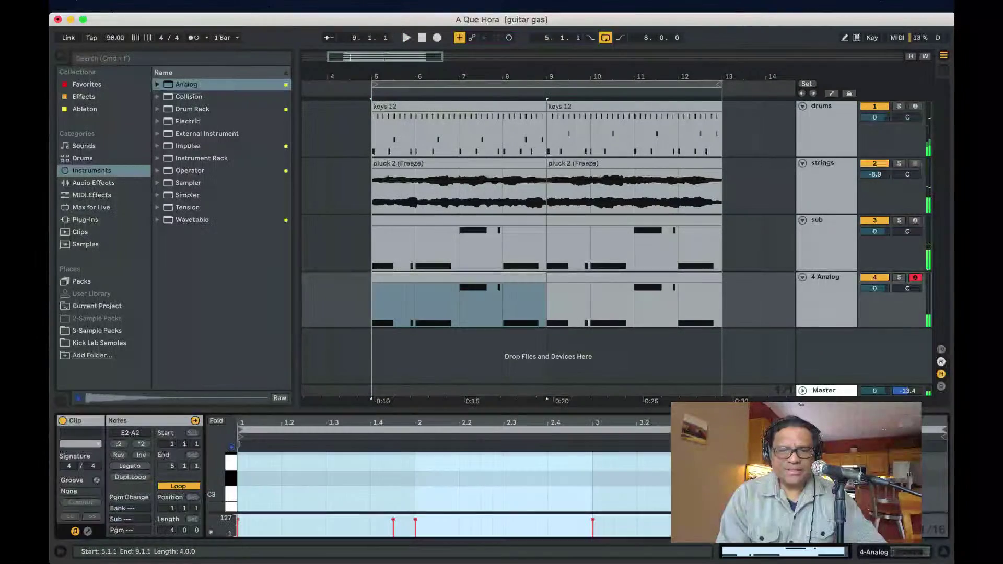
{"action": "left_click_drag", "start_coordinate": [451, 422], "coordinate": [450, 177]}
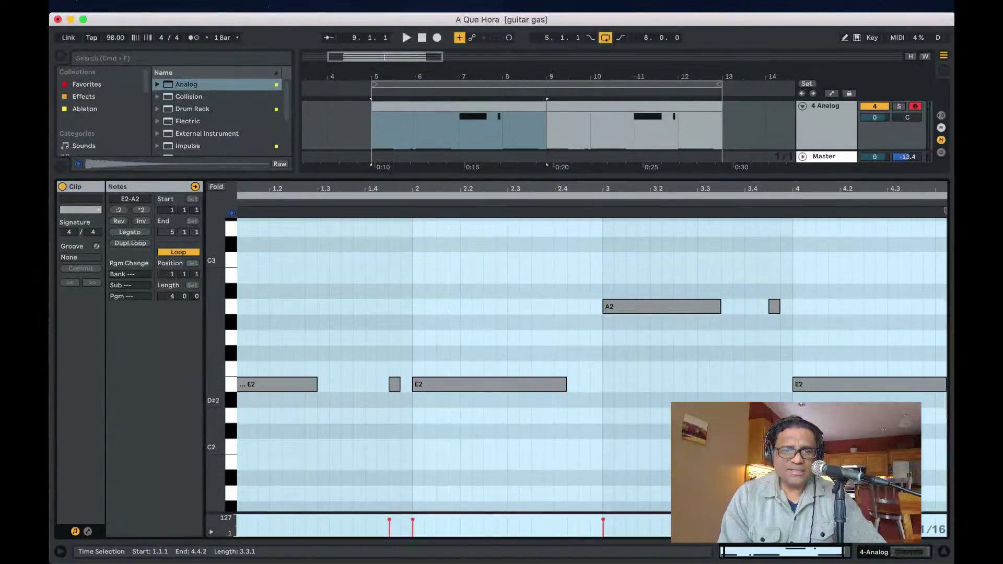
{"action": "left_click", "coordinate": [393, 384]}
{"action": "key", "text": "Delete"}
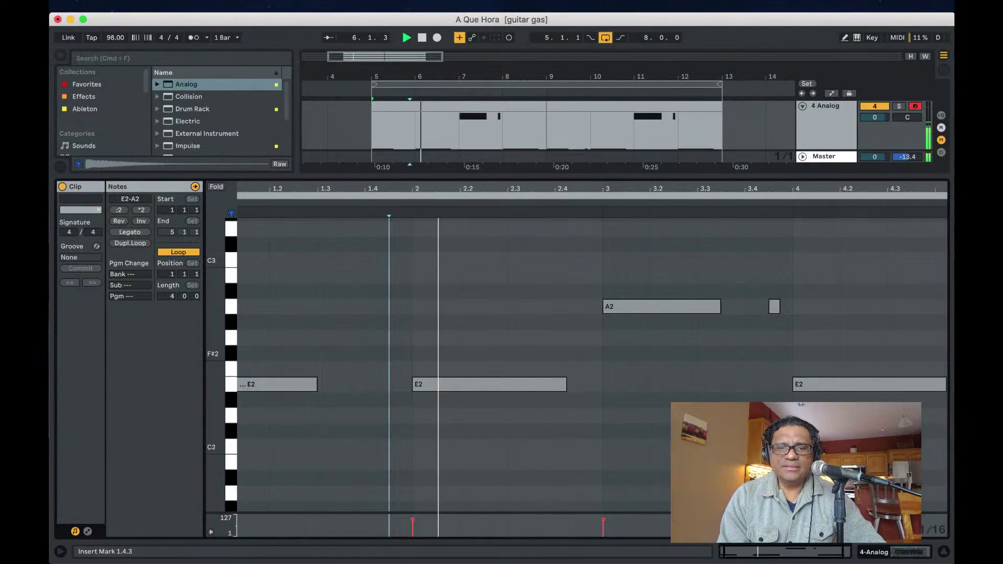
{"action": "key", "text": "space"}
- Add C2 notes below the E2 notes in bars 1 and 2, with the bar 2 note lasting a full bar
{"action": "double_click", "coordinate": [418, 447]}
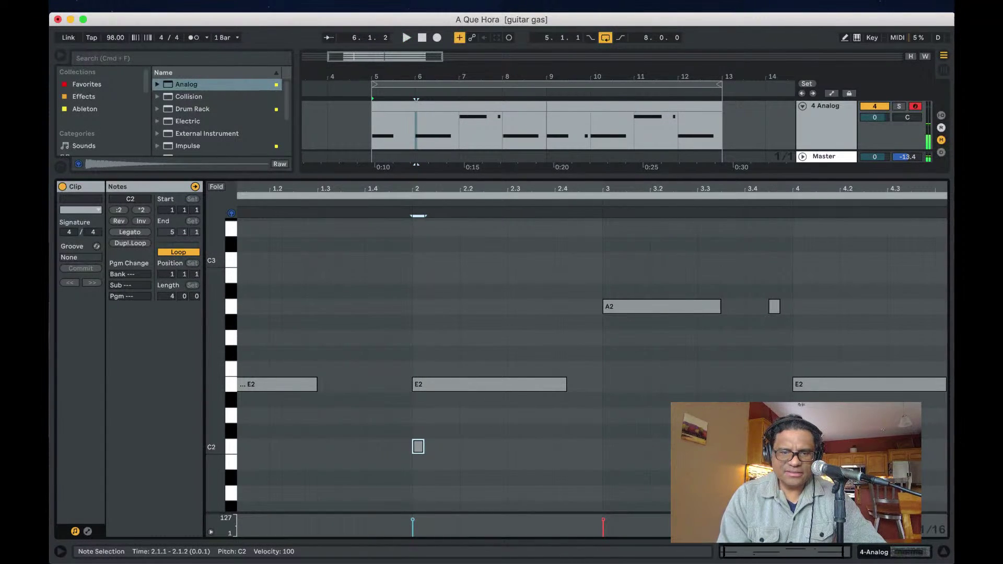
{"action": "left_click_drag", "start_coordinate": [423, 446], "coordinate": [602, 446]}
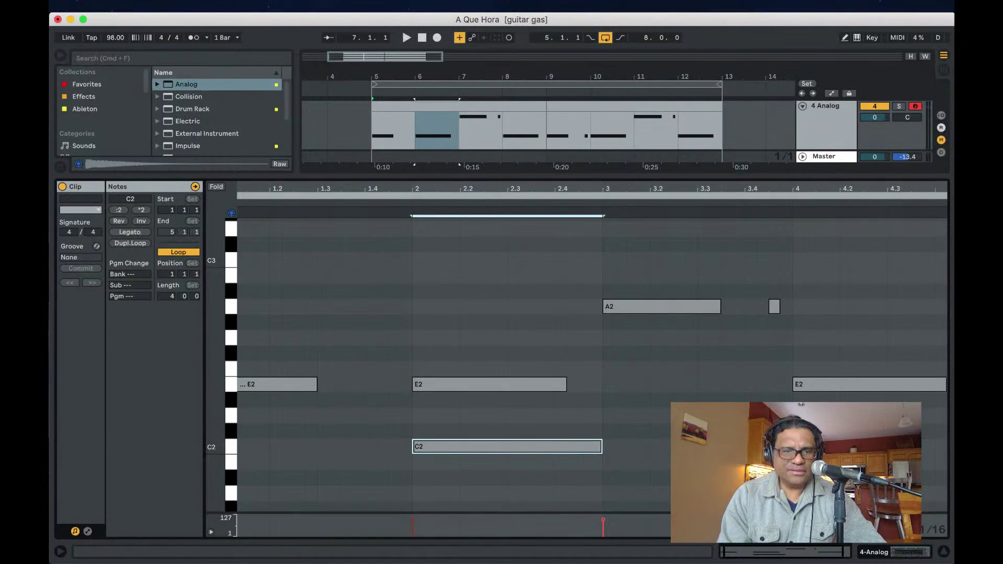
{"action": "left_click", "coordinate": [241, 446]}
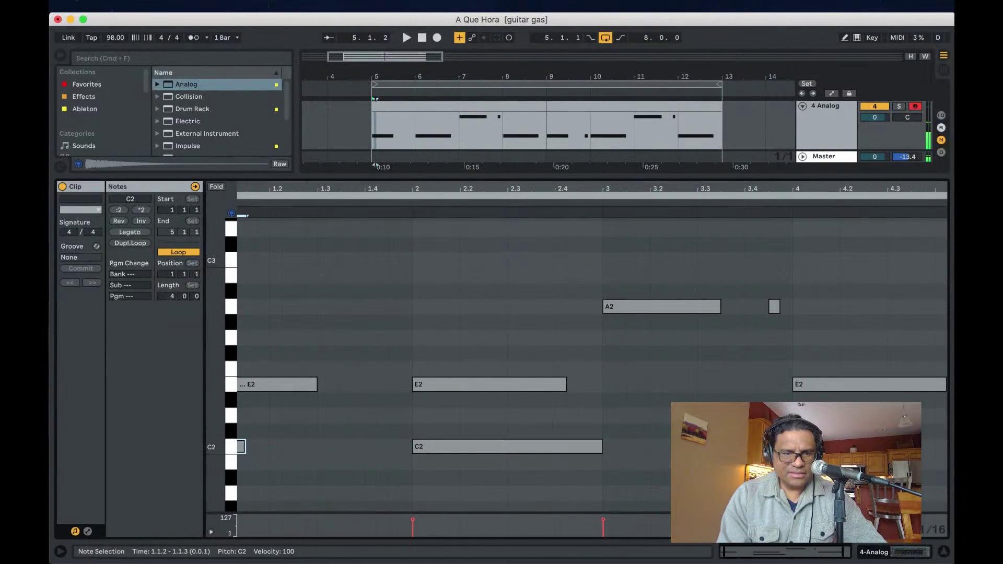
{"action": "left_click_drag", "start_coordinate": [244, 446], "coordinate": [316, 446]}
{"action": "key", "text": "space"}
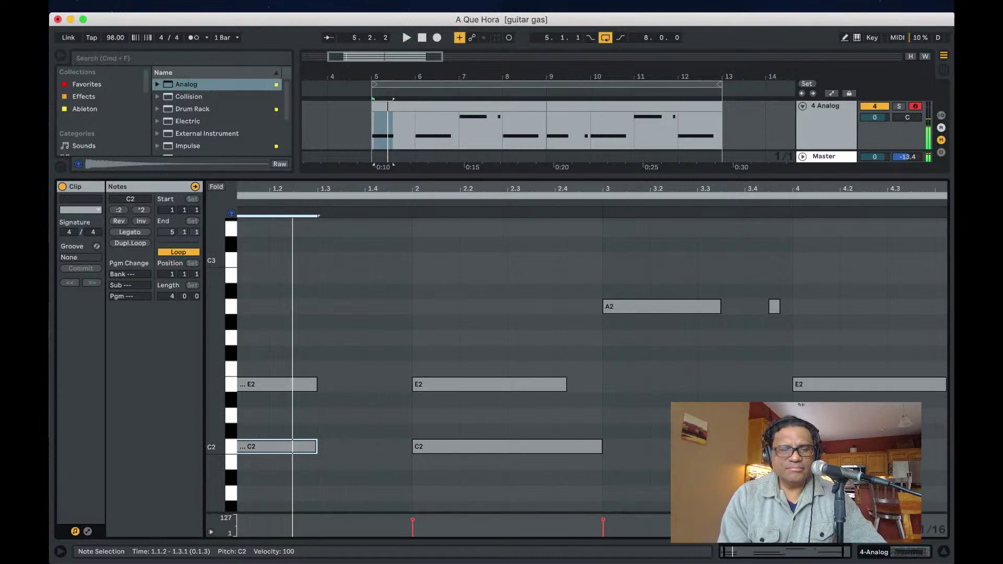
- Move the first C2 note to start at 1.1.1 and audition the two-note harmony
{"action": "scroll", "coordinate": [450, 365], "scroll_direction": "left", "scroll_amount": 1}
{"action": "key", "text": "Left"}
{"action": "key", "text": "Left"}
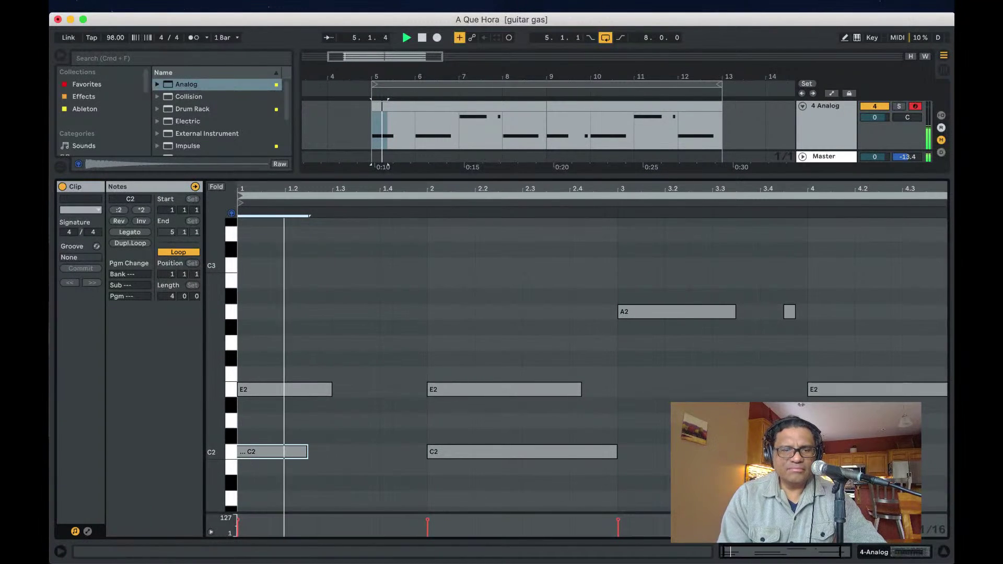
{"action": "key", "text": "Right"}
{"action": "key", "text": "space"}
{"action": "key", "text": "space"}
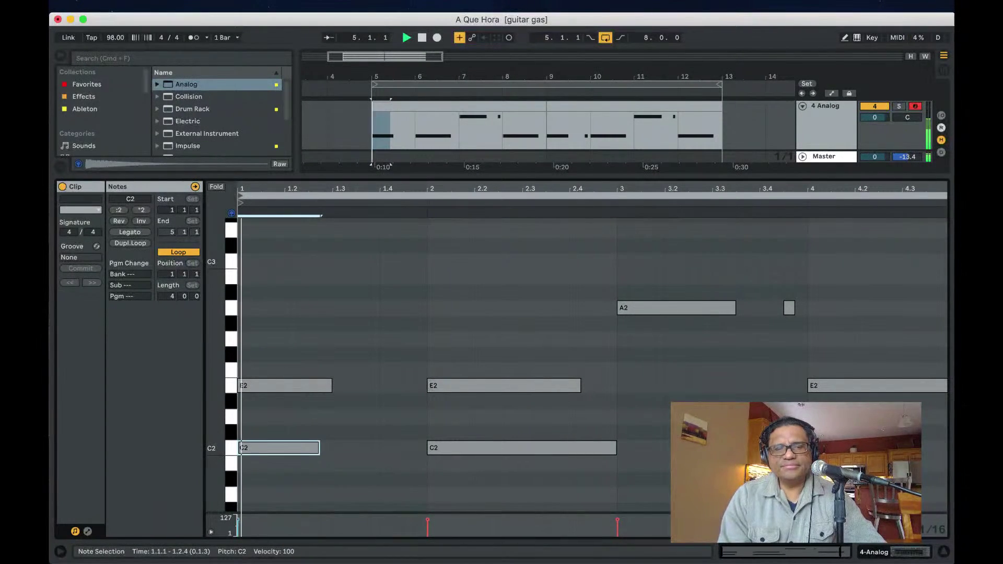
{"action": "key", "text": "space"}
- Add a G2 note from 1.1.1 to 1.2.4 above the first E2 note and audition it
{"action": "double_click", "coordinate": [242, 307]}
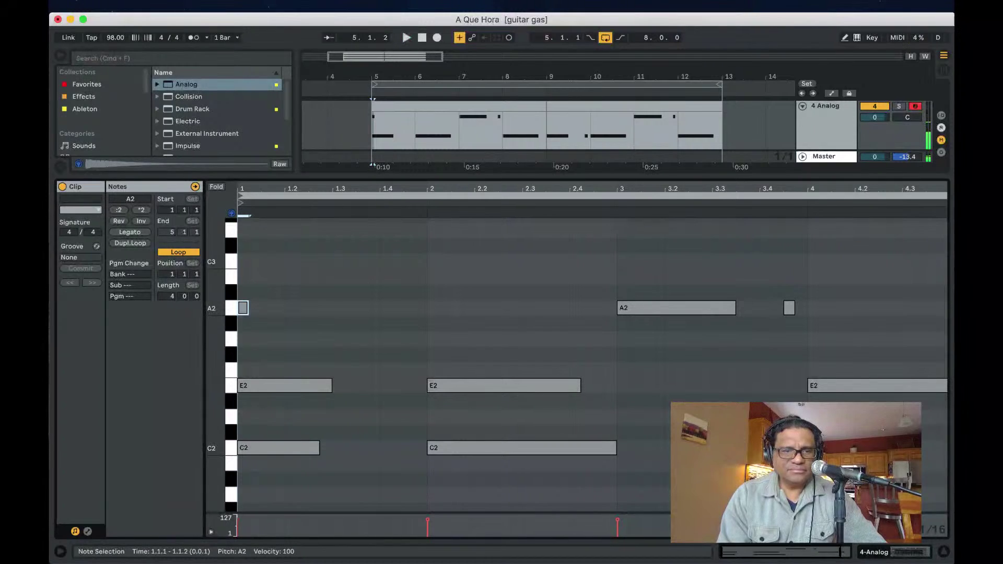
{"action": "key", "text": "Right"}
{"action": "key", "text": "Right"}
{"action": "key", "text": "Right"}
{"action": "key", "text": "Right"}
{"action": "key", "text": "Right"}
{"action": "key", "text": "Right"}
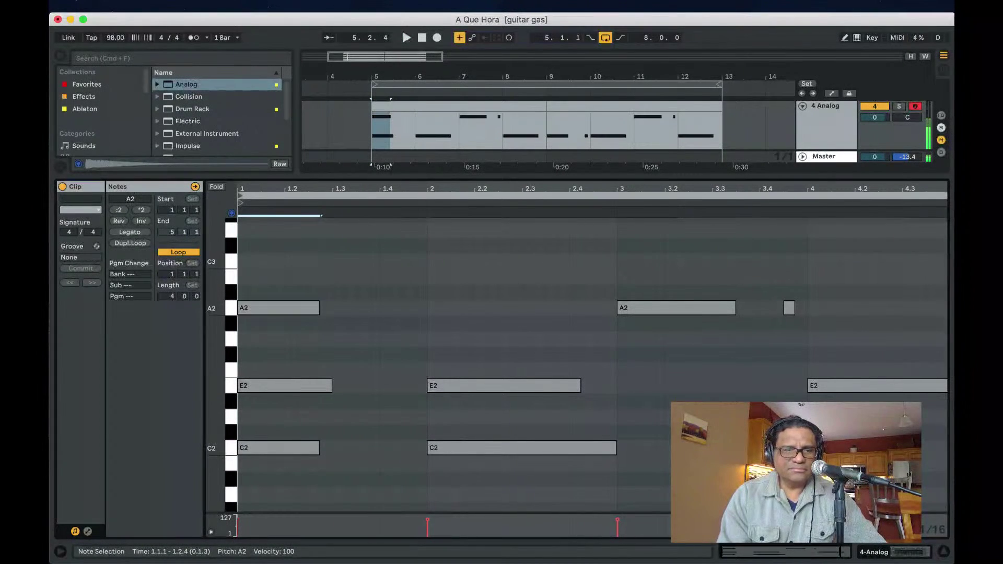
{"action": "key", "text": "Down"}
{"action": "key", "text": "Down"}
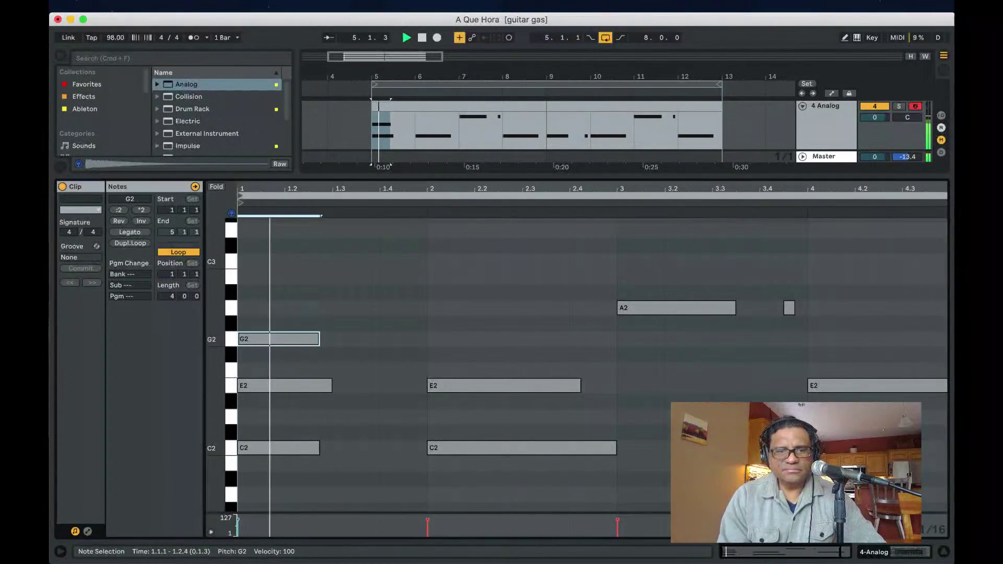
- Try the first E2 note an octave higher at E3, then return it to E2
{"action": "key", "text": "alt+Down"}
{"action": "key", "text": "shift+Up"}
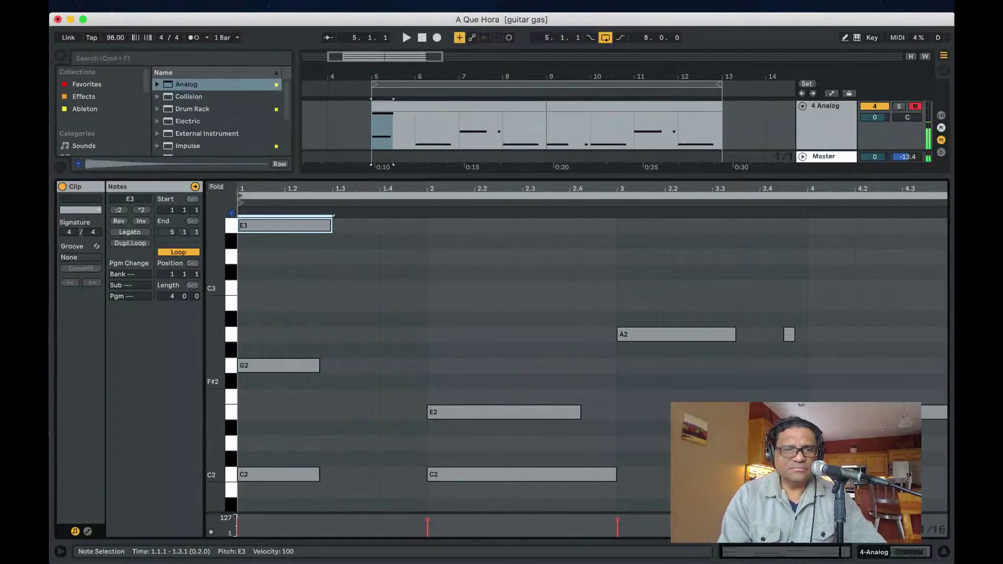
{"action": "key", "text": "space"}
{"action": "key", "text": "shift+Down"}
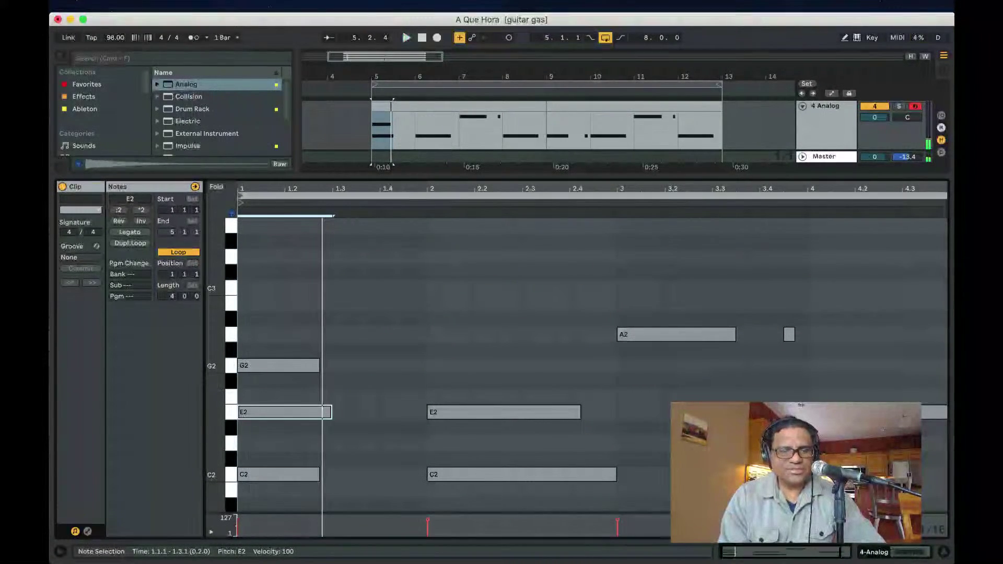
- Delete the added G2 and C2 notes from bar 1, keeping only the E2 note
{"action": "key", "text": "alt+Up"}
{"action": "key", "text": "Up"}
{"action": "key", "text": "Up"}
{"action": "key", "text": "Delete"}
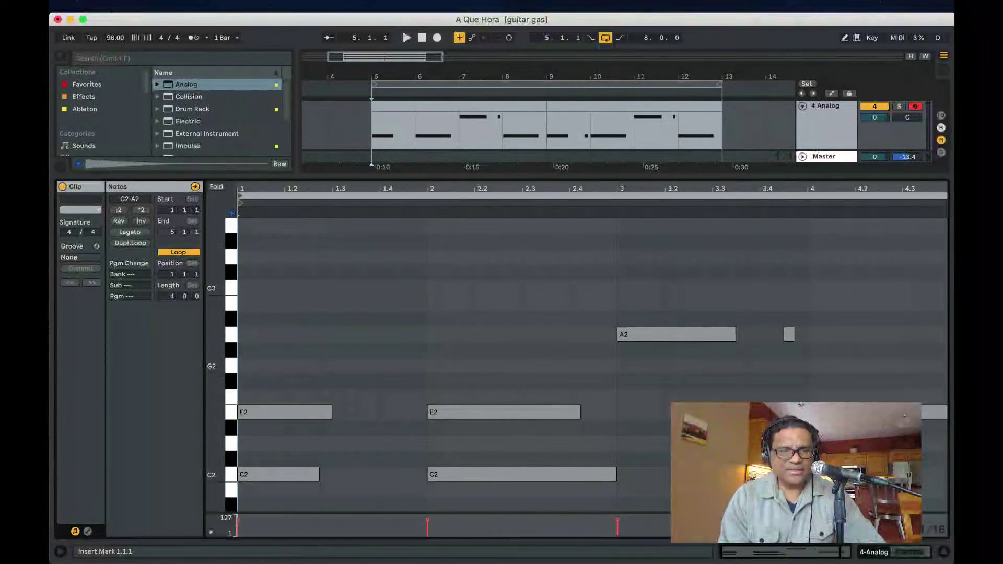
{"action": "key", "text": "alt+Down"}
{"action": "key", "text": "Right"}
{"action": "key", "text": "shift+Left"}
{"action": "key", "text": "shift+Left"}
{"action": "key", "text": "shift+Left"}
{"action": "key", "text": "shift+Left"}
{"action": "key", "text": "shift+Left"}
{"action": "key", "text": "shift+Left"}
{"action": "key", "text": "Delete"}
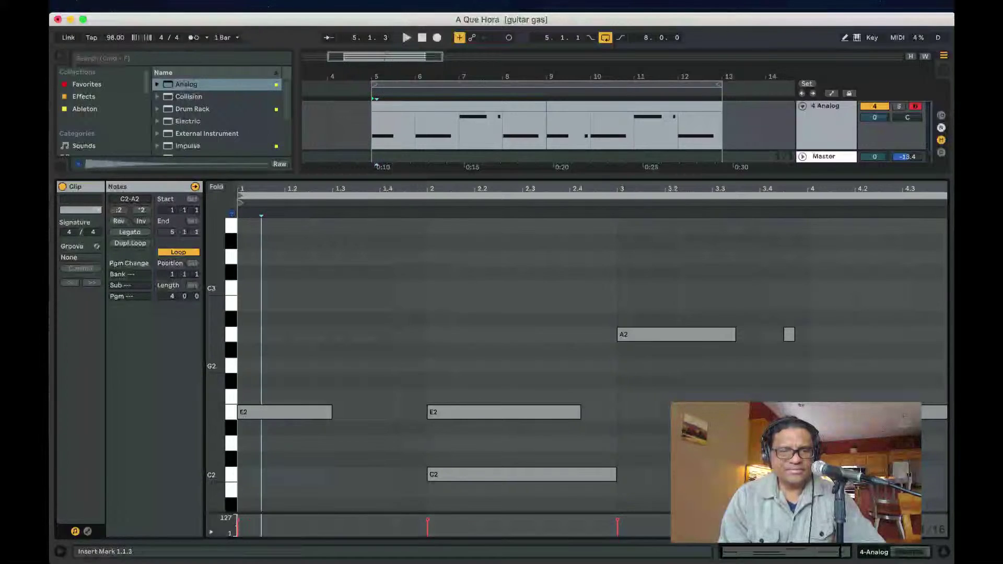
- Play the clip and delete the added C2 note from bar 2
{"action": "key", "text": "space"}
{"action": "scroll", "coordinate": [453, 366], "scroll_direction": "down", "scroll_amount": 1}
{"action": "left_click", "coordinate": [521, 455]}
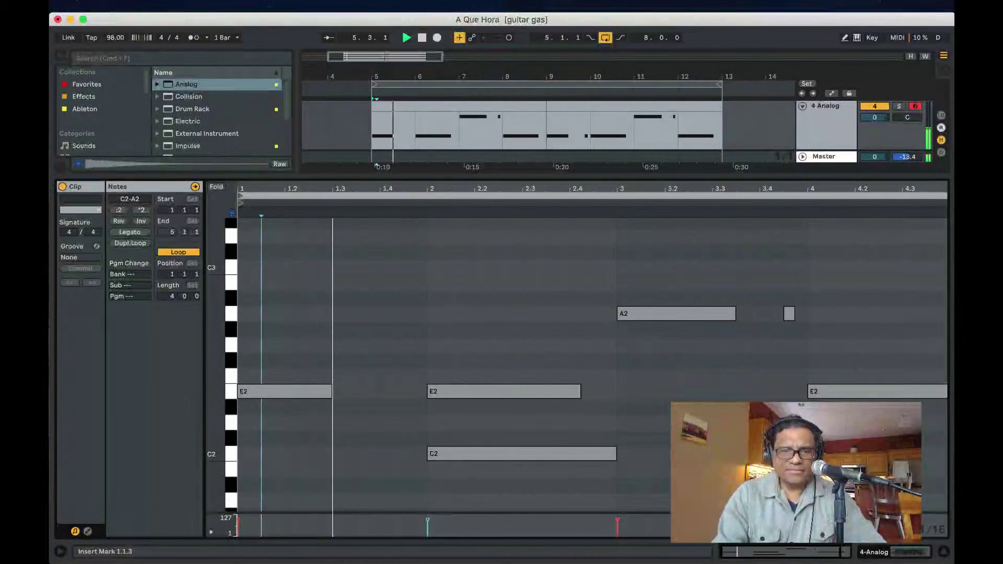
{"action": "key", "text": "Delete"}
{"action": "scroll", "coordinate": [454, 447], "scroll_direction": "right", "scroll_amount": 2}
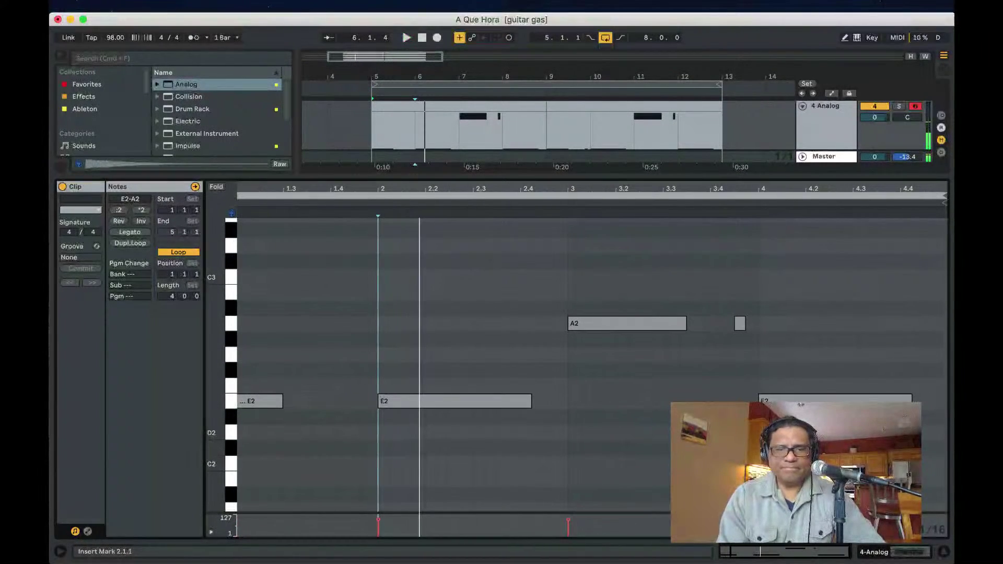
- Lower the E2 note in bar 2 to C2 and audition the changed bass line
{"action": "key", "text": "space"}
{"action": "left_click_drag", "start_coordinate": [454, 401], "coordinate": [454, 431]}
{"action": "key", "text": "Down"}
{"action": "key", "text": "Down"}
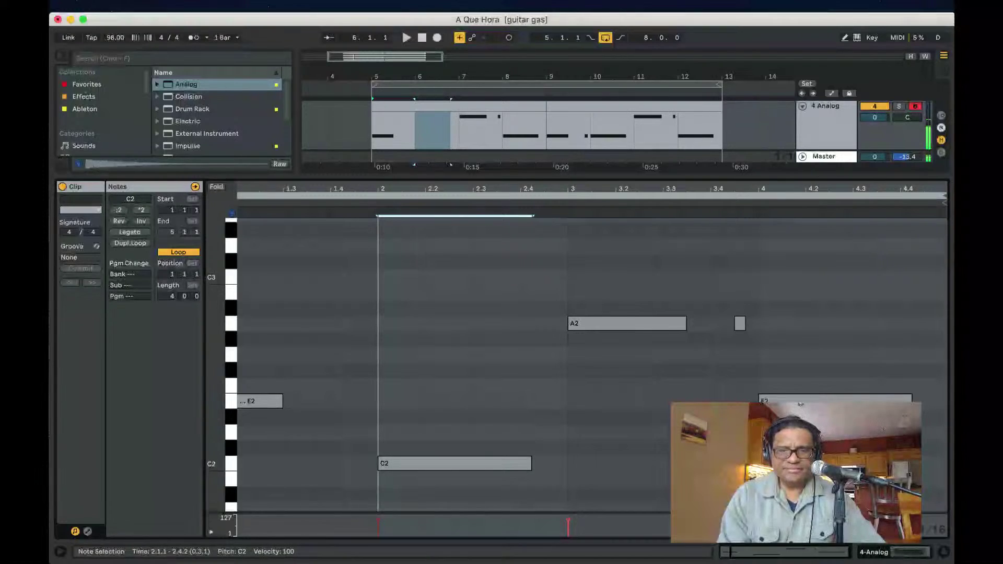
{"action": "key", "text": "space"}
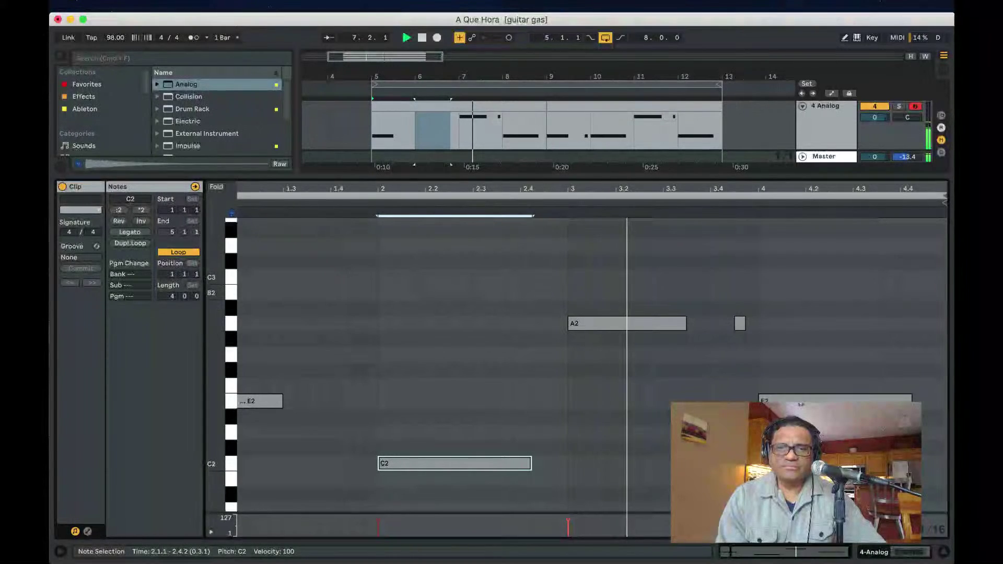
{"action": "key", "text": "space"}
{"action": "key", "text": "space"}
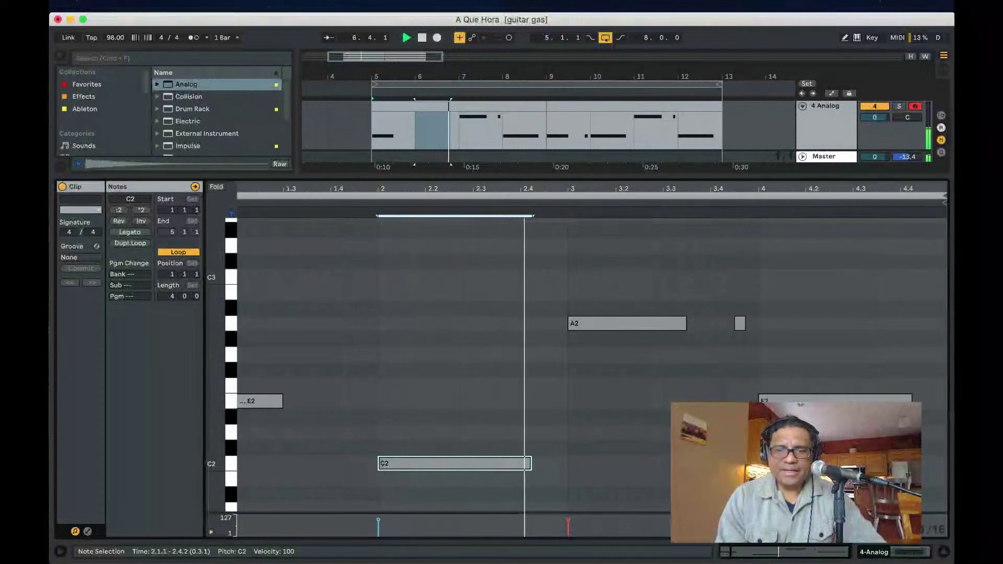
{"action": "key", "text": "space"}
- Shorten bar 2's C2 note to about two and a half beats and lower bar 3's long A2 note to F2
{"action": "left_click_drag", "start_coordinate": [531, 463], "coordinate": [496, 463]}
{"action": "left_click_drag", "start_coordinate": [573, 323], "coordinate": [573, 386]}
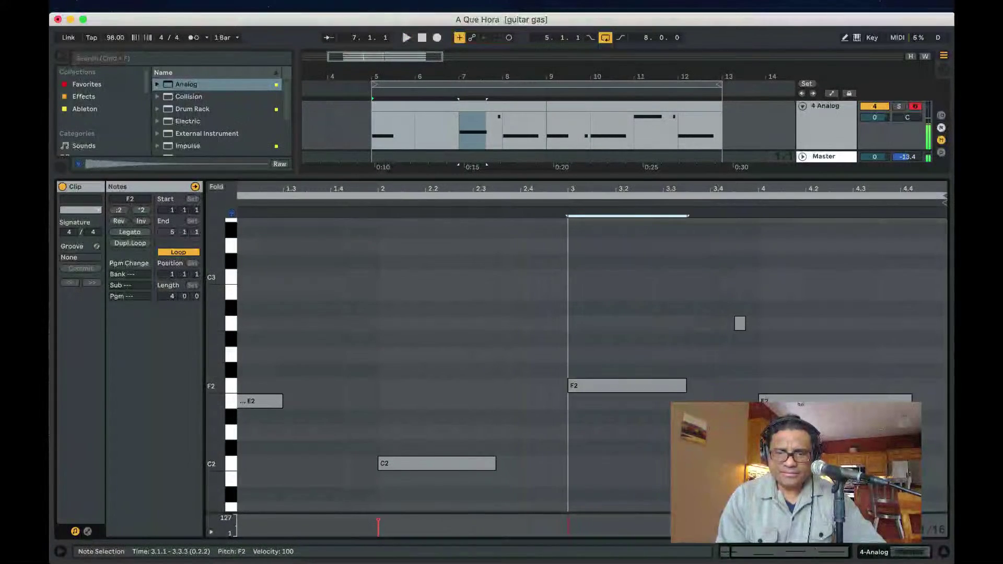
- Add an E2 note at 2.3.4 in bar 2, lengthen it to about one and a half beats, and audition it
{"action": "double_click", "coordinate": [513, 417]}
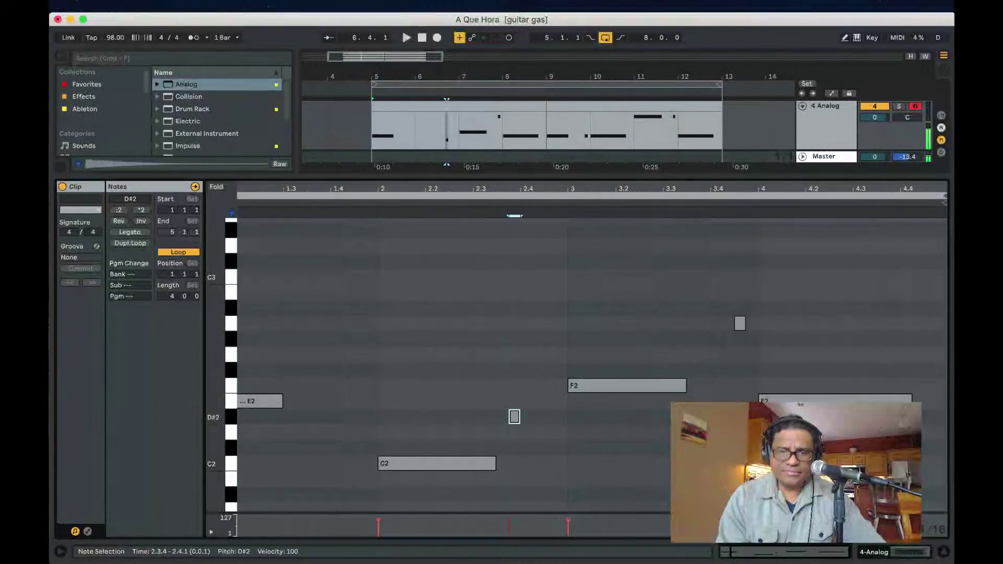
{"action": "left_click_drag", "start_coordinate": [514, 416], "coordinate": [526, 417]}
{"action": "key", "text": "Left"}
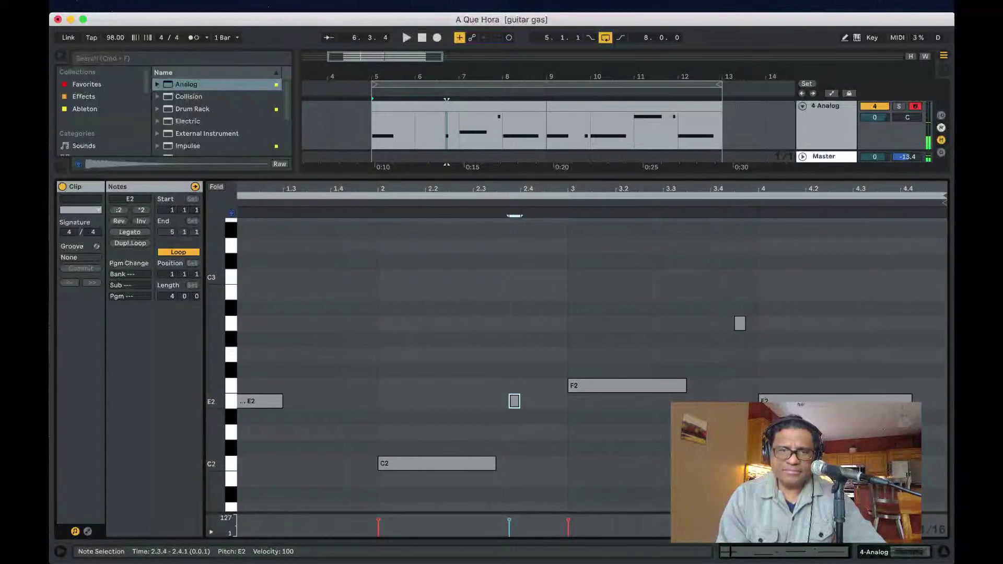
{"action": "key", "text": "super+a"}
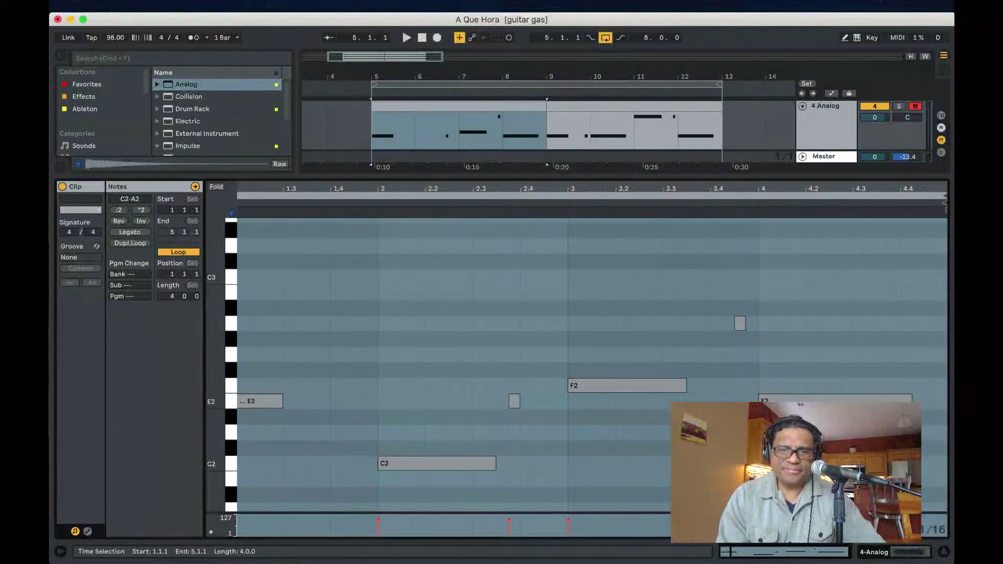
{"action": "left_click_drag", "start_coordinate": [519, 401], "coordinate": [579, 401]}
{"action": "key", "text": "space"}
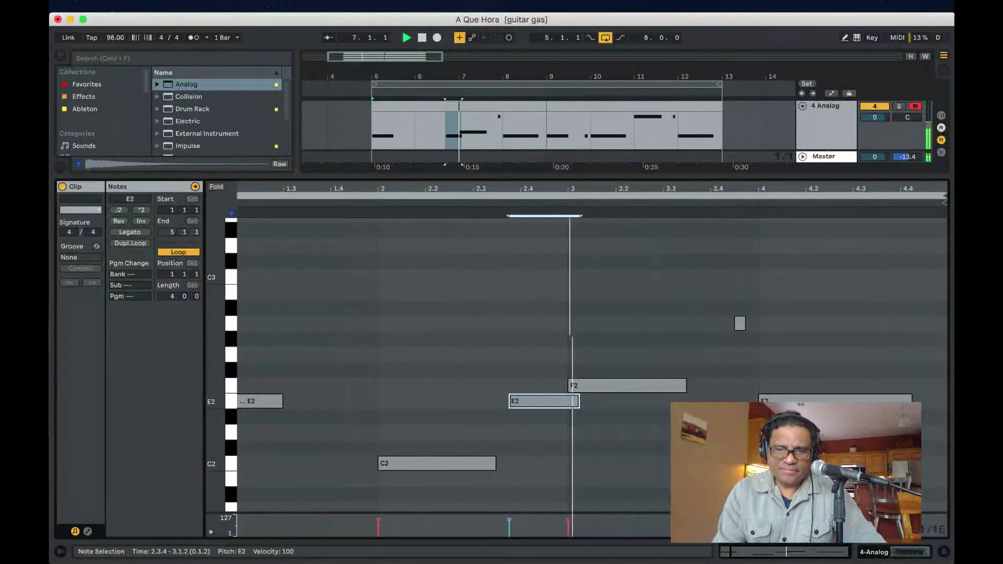
- Move bar 2's short E2 note to 2.4.1, shorten it to three sixteenths, and audition the line
{"action": "key", "text": "space"}
{"action": "key", "text": "Right"}
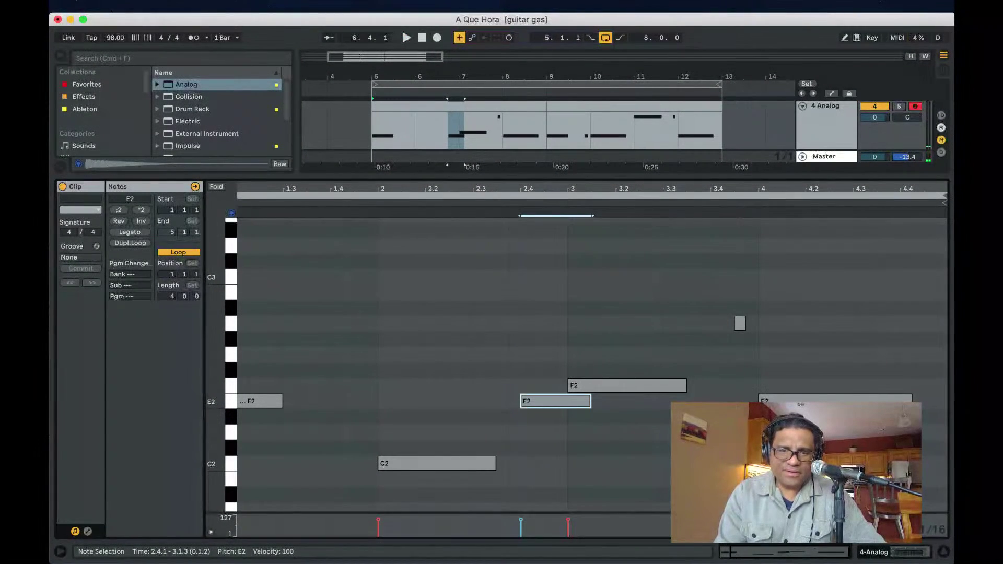
{"action": "key", "text": "shift+Left"}
{"action": "key", "text": "shift+Left"}
{"action": "key", "text": "shift+Left"}
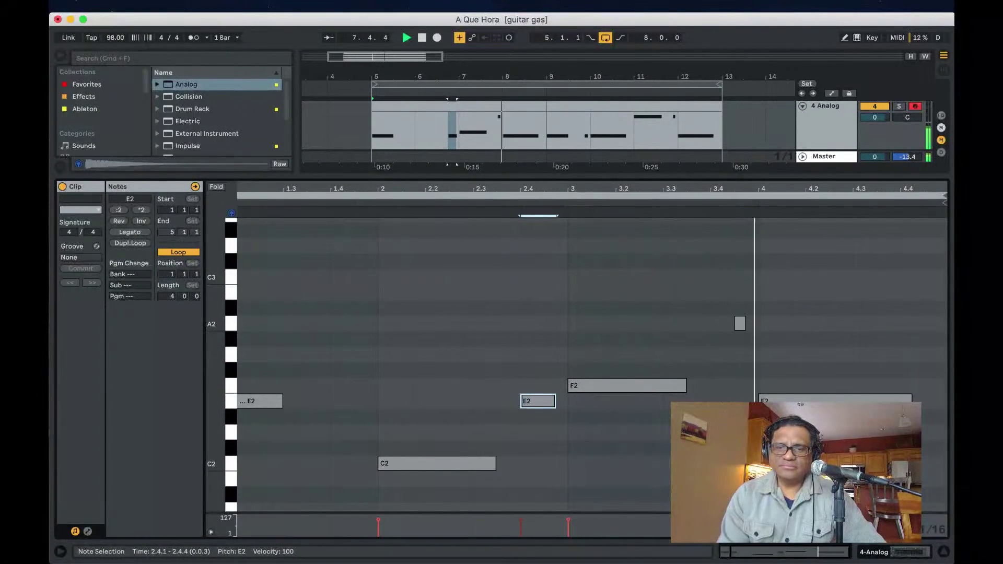
{"action": "key", "text": "space"}
- Move bar 3's short A2 note to 3.4.1, lengthen it to one beat, and audition the line
{"action": "left_click", "coordinate": [740, 323]}
{"action": "key", "text": "Left"}
{"action": "key", "text": "Left"}
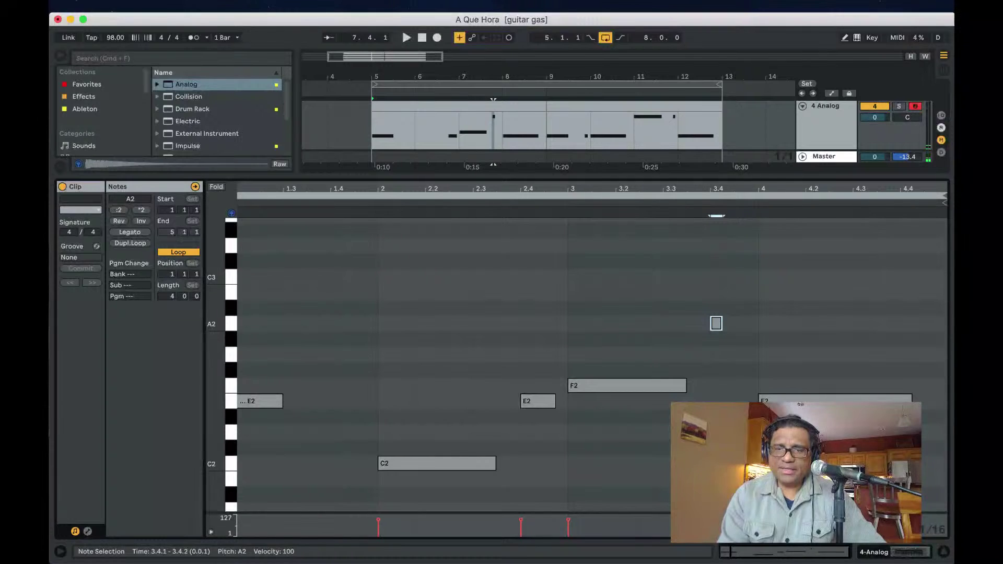
{"action": "left_click_drag", "start_coordinate": [721, 323], "coordinate": [757, 323]}
{"action": "key", "text": "space"}
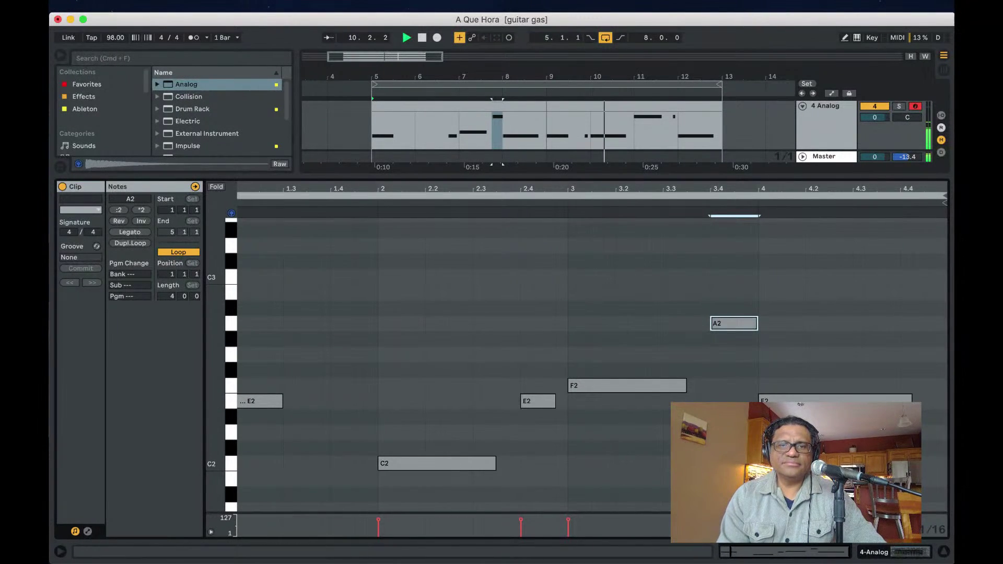
- Duplicate the edited first Analog clip over the second clip at bars 9 to 13
{"action": "left_click_drag", "start_coordinate": [501, 177], "coordinate": [501, 366]}
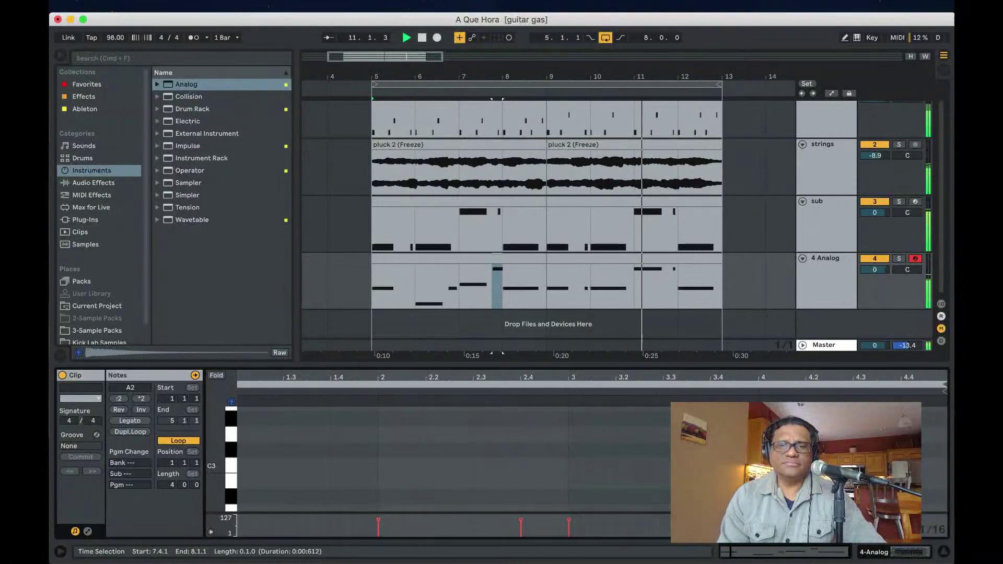
{"action": "key", "text": "space"}
{"action": "left_click", "coordinate": [434, 258]}
{"action": "key", "text": "super+d"}
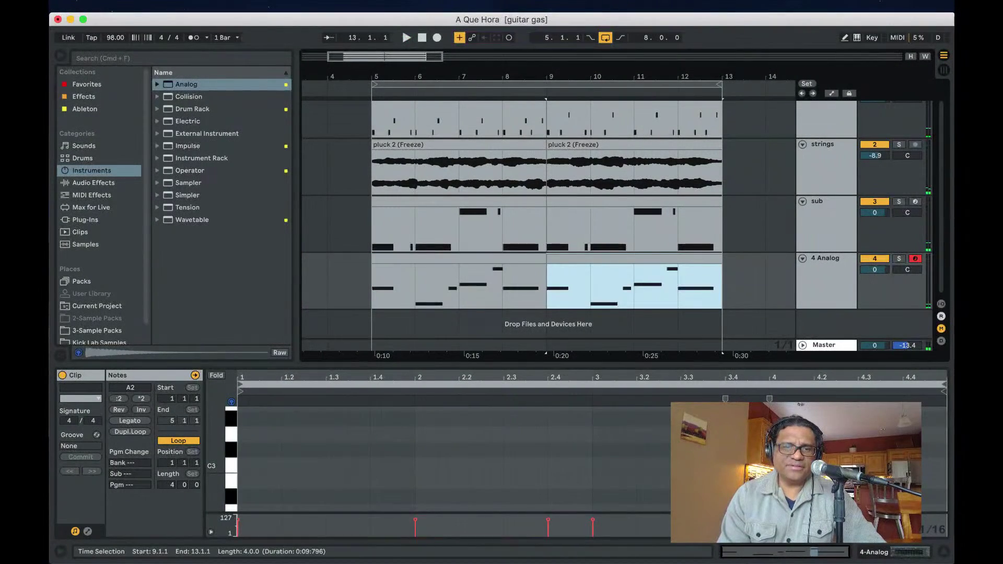
- Play the arrangement from bar 5 to audition the duplicated bass clips, showing the Analog track's instrument
{"action": "left_click", "coordinate": [373, 285]}
{"action": "key", "text": "space"}
{"action": "left_click", "coordinate": [825, 282]}
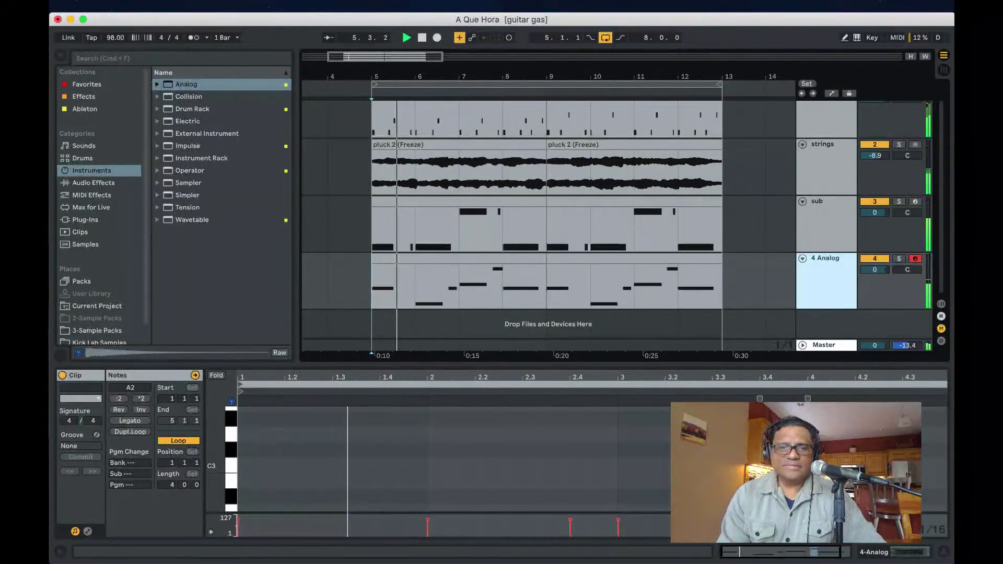
{"action": "key", "text": "shift+Tab"}
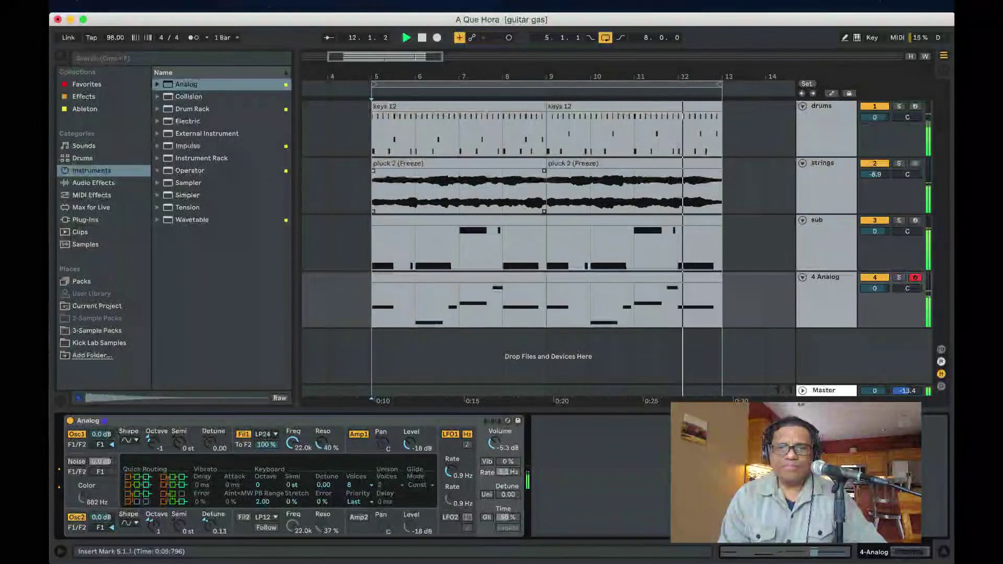
{"action": "key", "text": "space"}
- In the second Analog clip, lower the one-beat A2 note at 3.4.1 to F2 and audition the change
{"action": "double_click", "coordinate": [633, 277]}
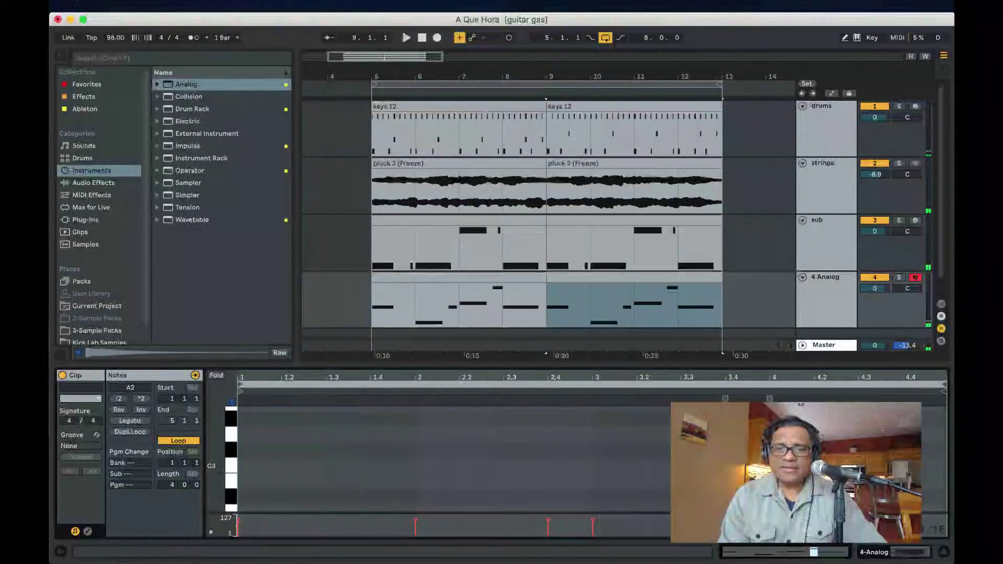
{"action": "left_click_drag", "start_coordinate": [634, 365], "coordinate": [634, 210]}
{"action": "left_click_drag", "start_coordinate": [747, 357], "coordinate": [746, 388]}
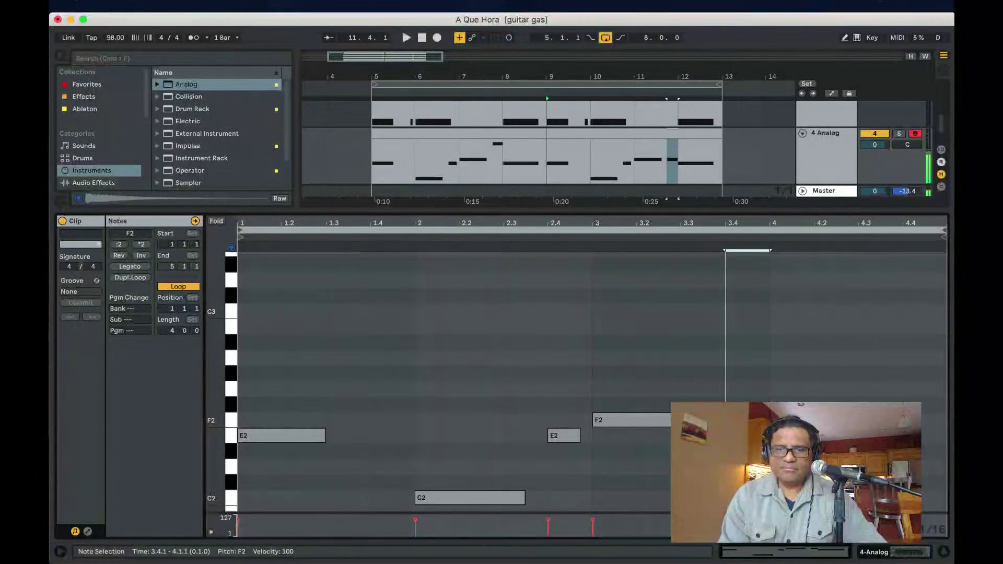
{"action": "left_click", "coordinate": [580, 381]}
{"action": "key", "text": "space"}
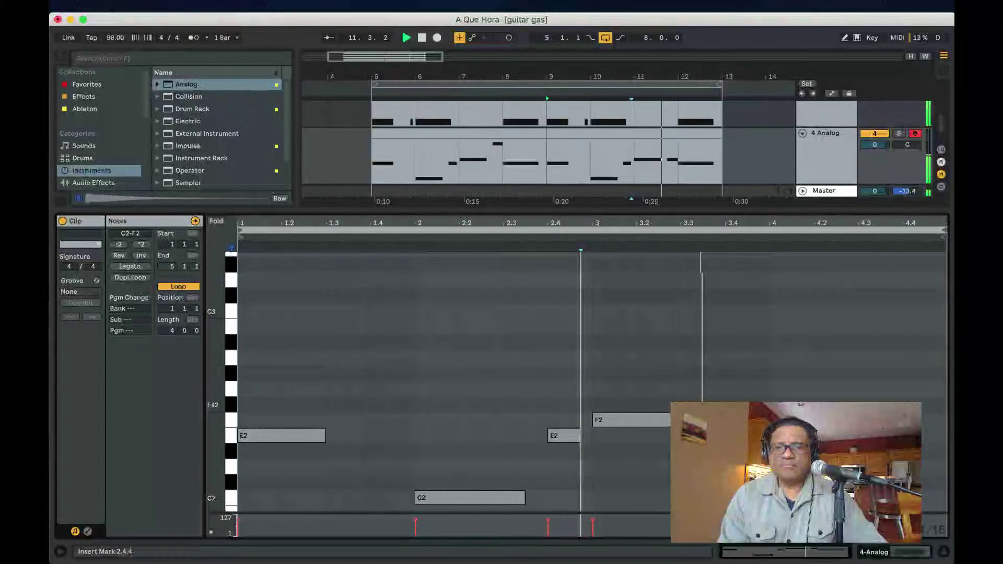
{"action": "key", "text": "space"}
- Lower the second clip's long E2 note in bar 4 to C2 and play the bass line
{"action": "left_click_drag", "start_coordinate": [835, 435], "coordinate": [836, 467]}
{"action": "key", "text": "Down"}
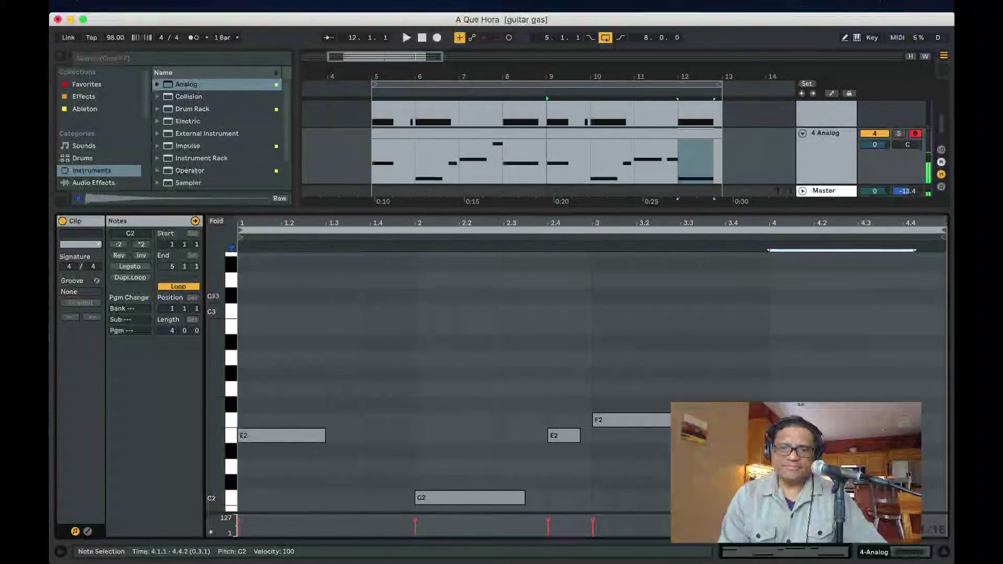
{"action": "key", "text": "space"}
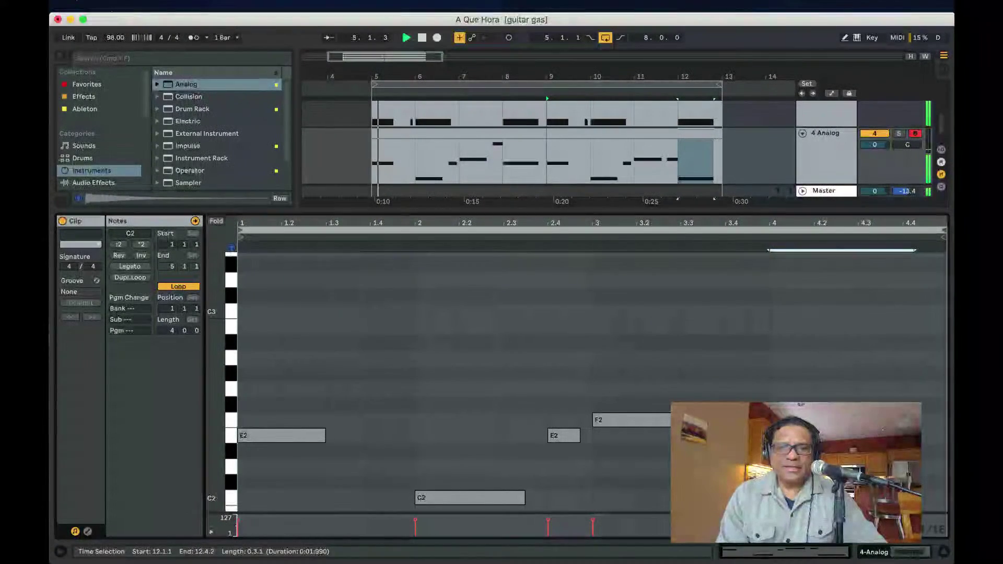
- Duplicate the first drums clip over the second one at bars 9 to 13
{"action": "key", "text": "super+alt+l"}
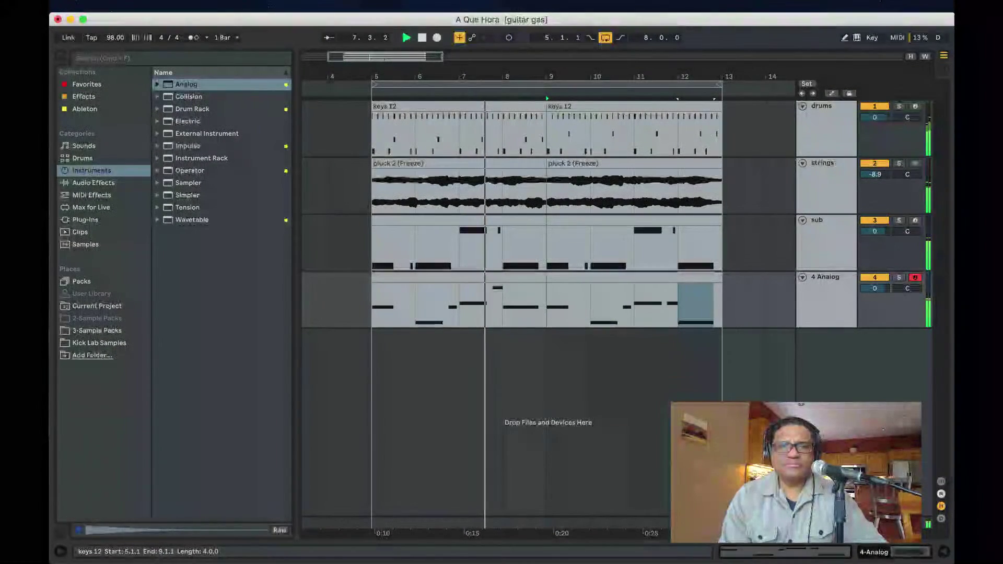
{"action": "left_click", "coordinate": [458, 106]}
{"action": "key", "text": "super+d"}
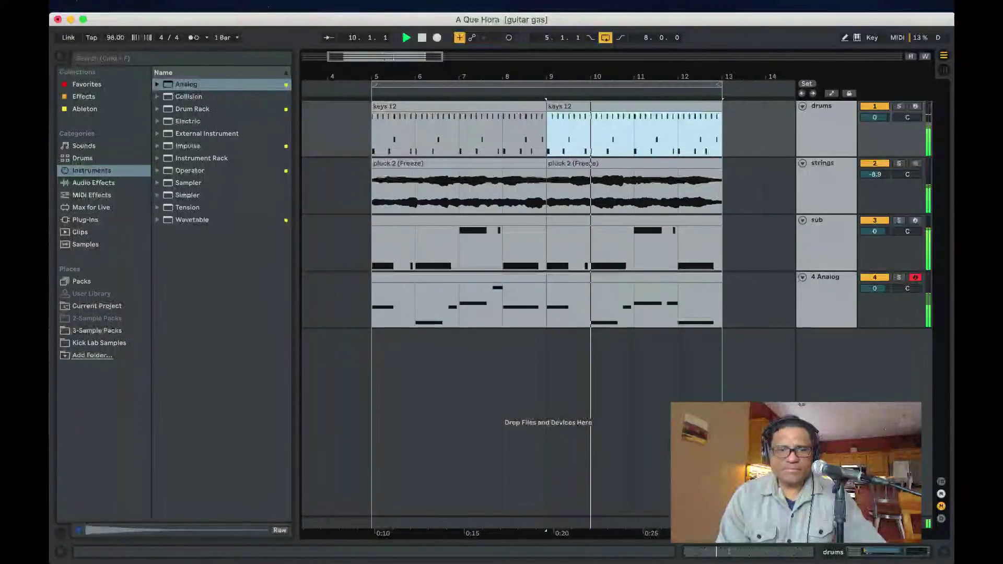
- Add a Chorus audio effect after the instrument on the Analog bass track
{"action": "double_click", "coordinate": [825, 277]}
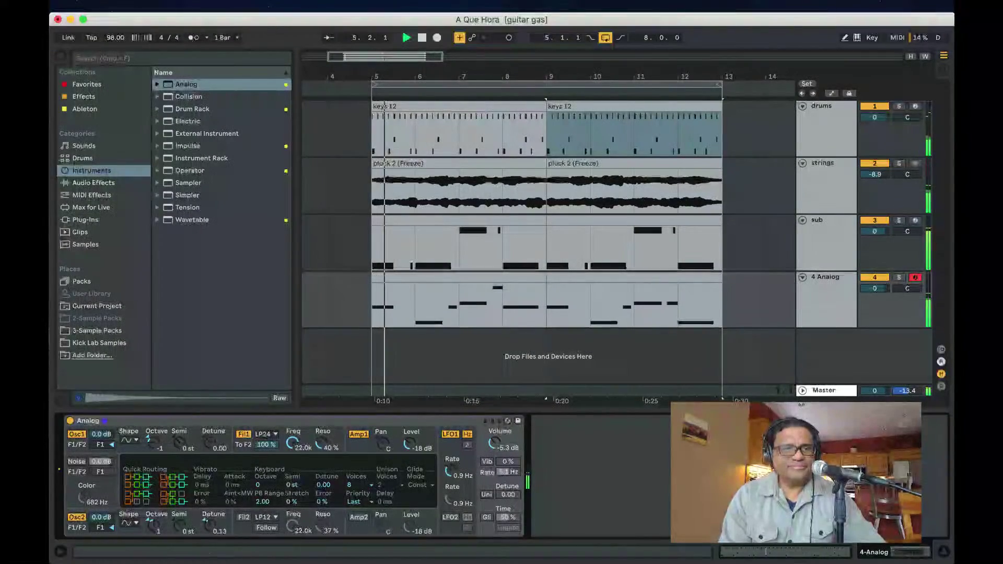
{"action": "left_click", "coordinate": [83, 146]}
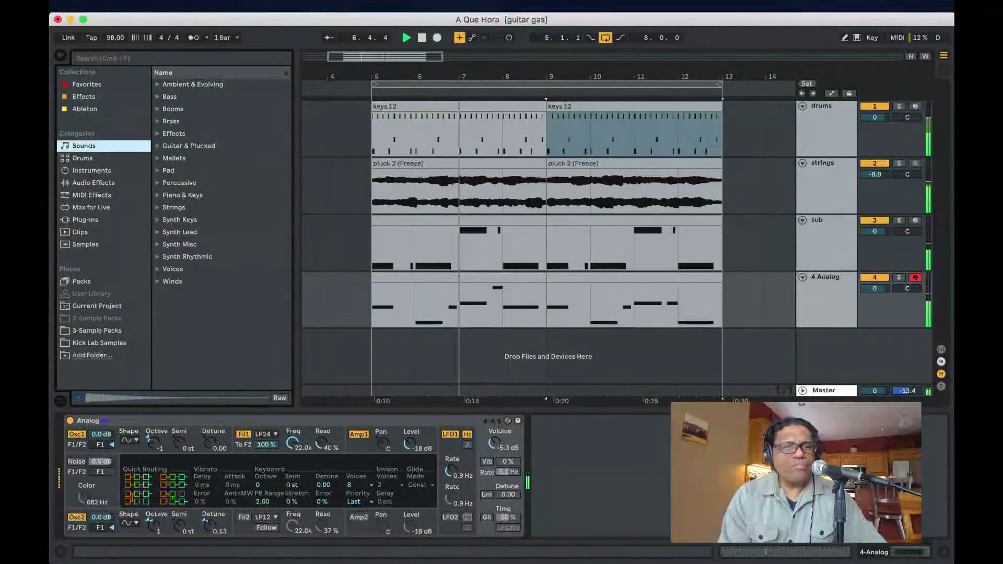
{"action": "left_click", "coordinate": [94, 183]}
{"action": "left_click", "coordinate": [186, 170]}
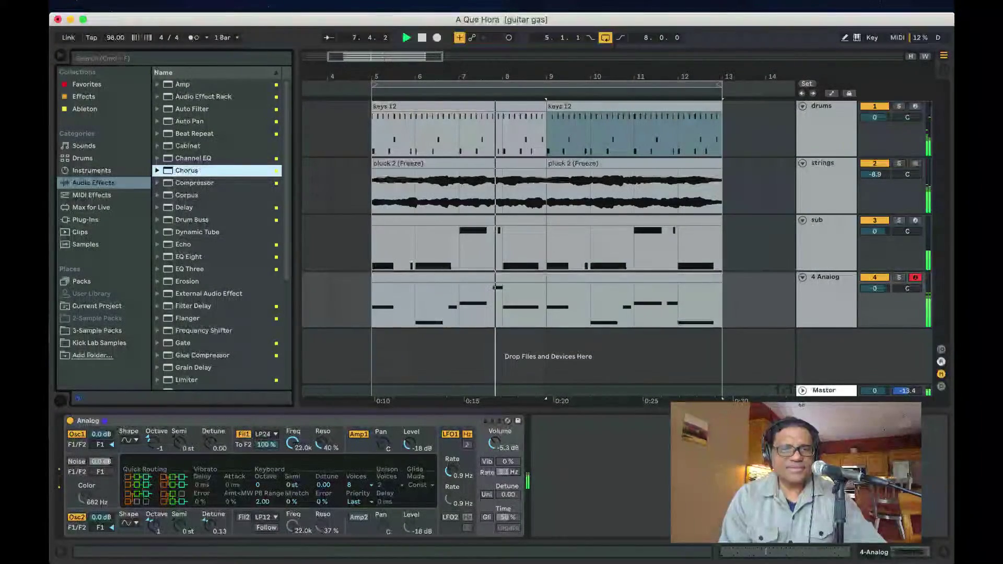
{"action": "key", "text": "Return"}
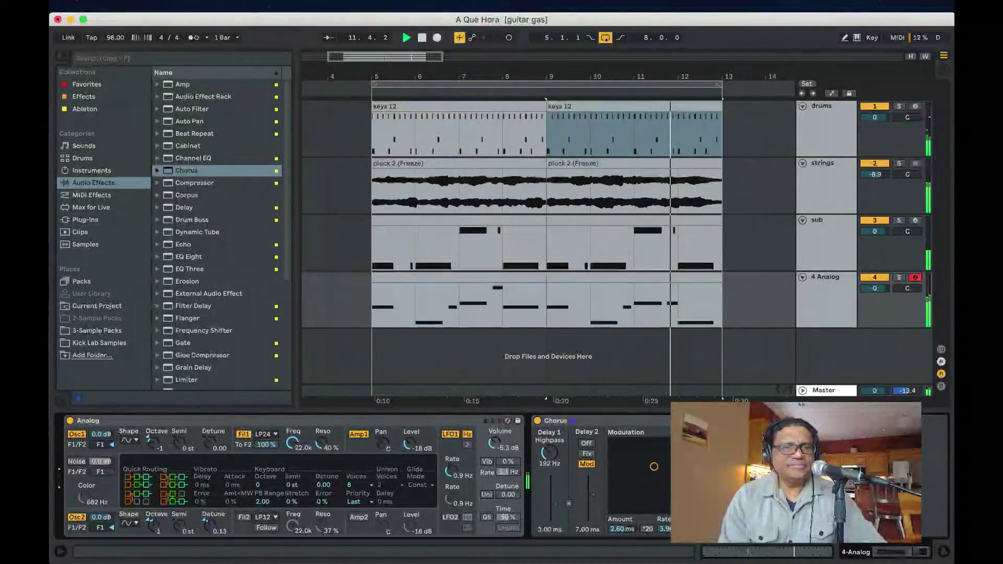
- Add an EQ Eight after the Chorus on the Analog bass track
{"action": "key", "text": "Down"}
{"action": "key", "text": "Down"}
{"action": "key", "text": "Down"}
{"action": "key", "text": "Down"}
{"action": "key", "text": "Down"}
{"action": "key", "text": "Down"}
{"action": "key", "text": "Down"}
{"action": "key", "text": "Return"}
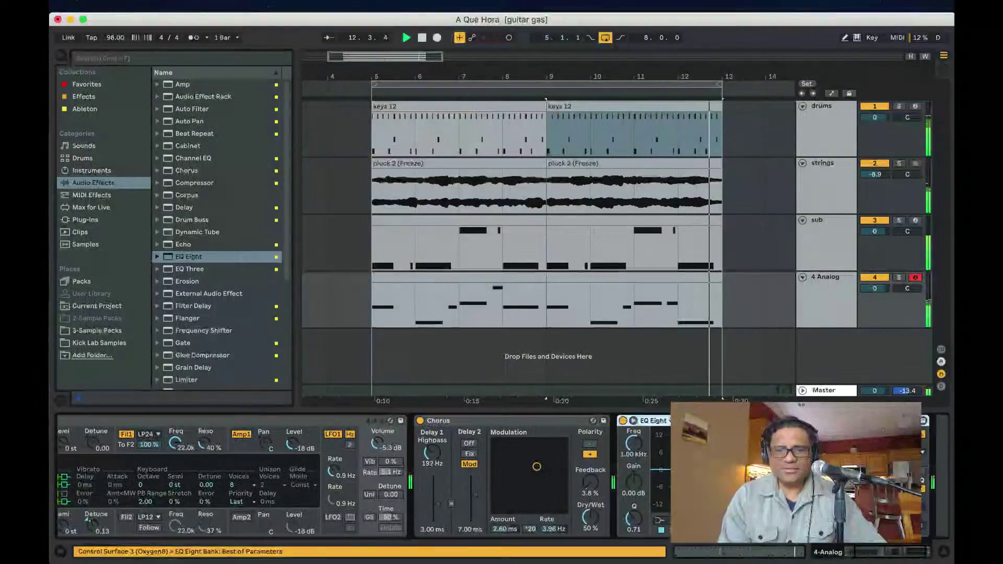
- Solo the Analog track while cutting its low end in EQ Eight with band 1 at 144 Hz, then unsolo it
{"action": "key", "text": "s"}
{"action": "left_click_drag", "start_coordinate": [635, 469], "coordinate": [653, 506]}
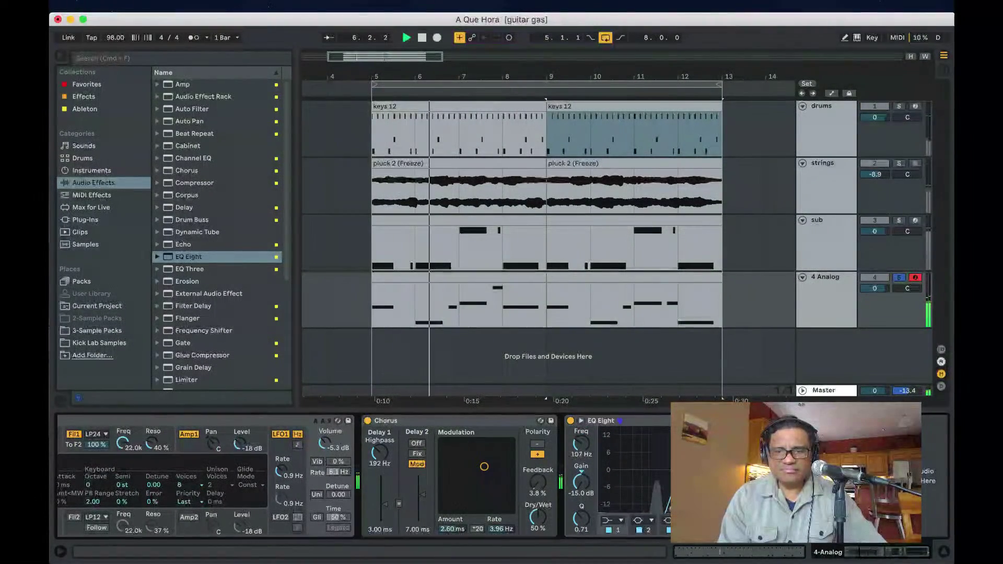
{"action": "key", "text": "s"}
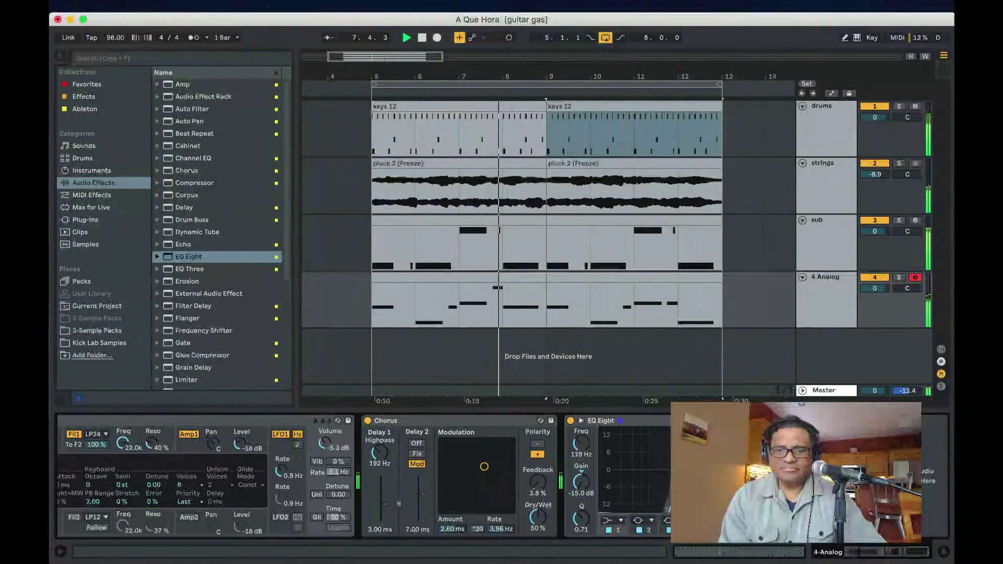
- Add a Saturator audio effect after EQ Eight on the Analog bass track
{"action": "scroll", "coordinate": [217, 234], "scroll_direction": "down", "scroll_amount": 5}
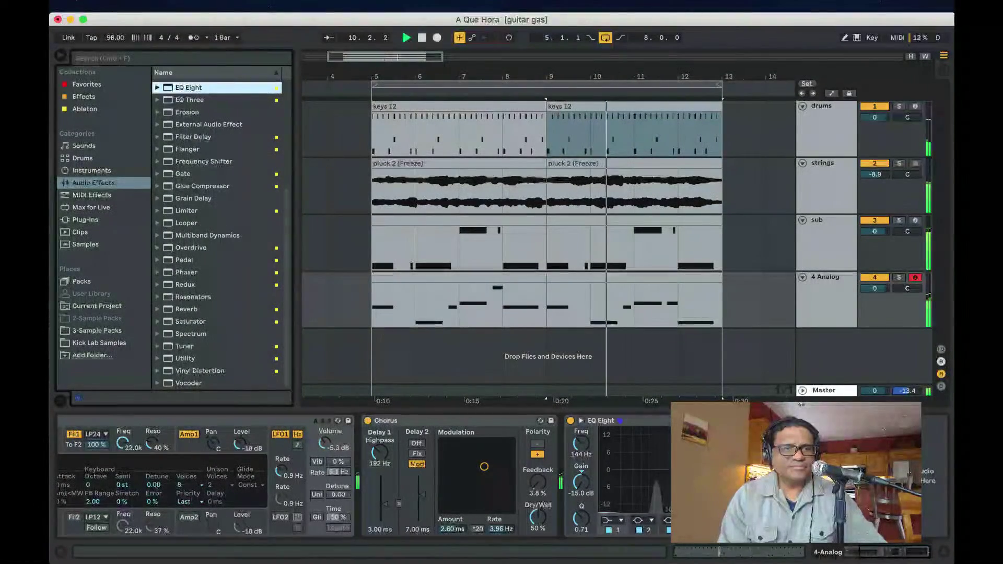
{"action": "left_click", "coordinate": [91, 195]}
{"action": "left_click", "coordinate": [93, 182]}
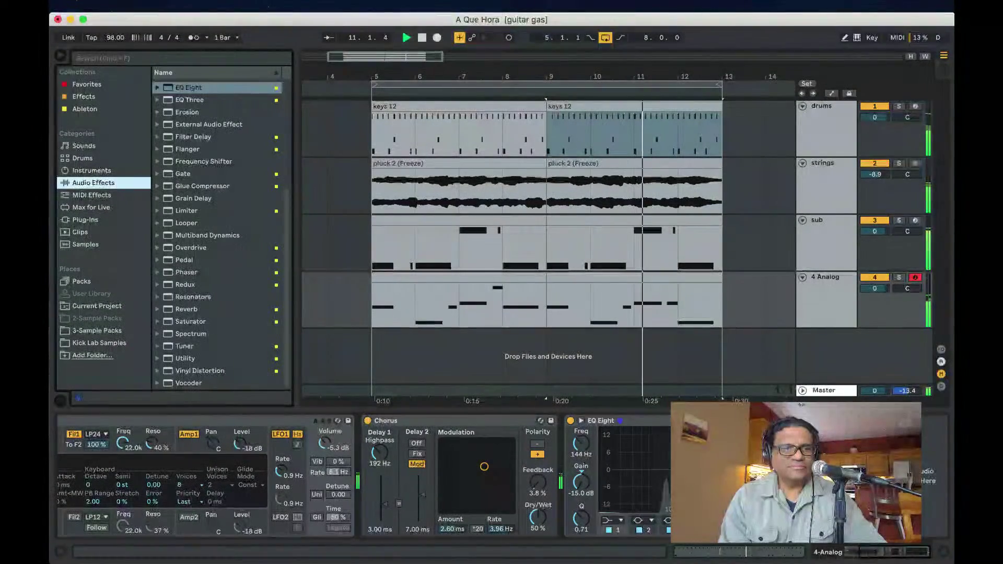
{"action": "scroll", "coordinate": [217, 235], "scroll_direction": "up", "scroll_amount": 1}
{"action": "left_click", "coordinate": [191, 325]}
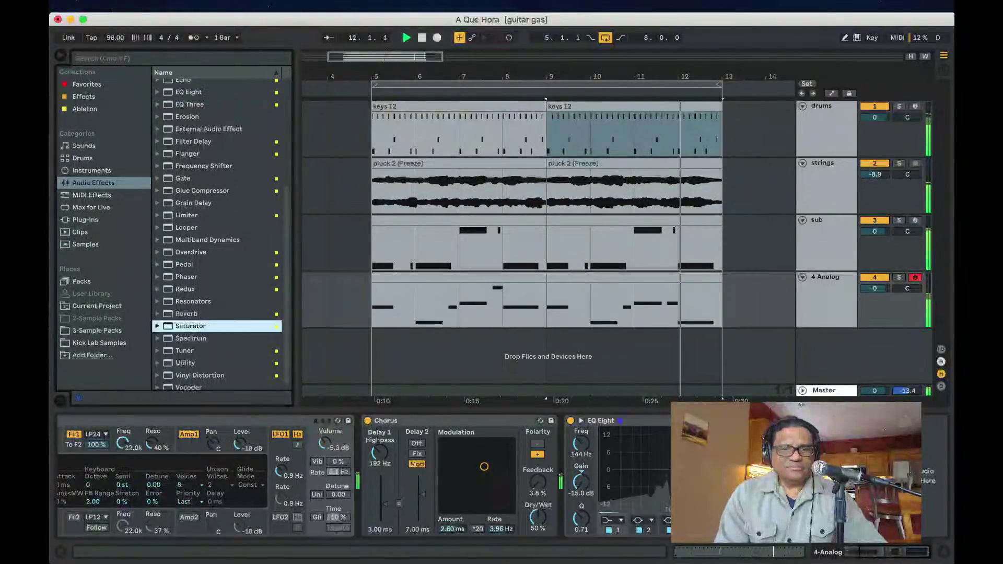
{"action": "key", "text": "Return"}
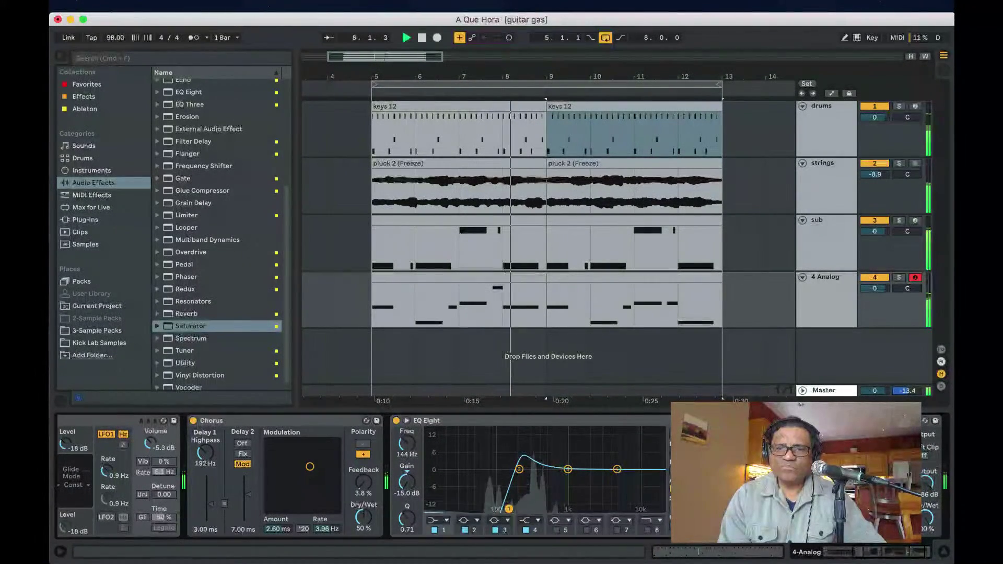
- Lower the Analog track's volume to about -4.6 dB and duplicate the track
{"action": "left_click_drag", "start_coordinate": [874, 289], "coordinate": [874, 306]}
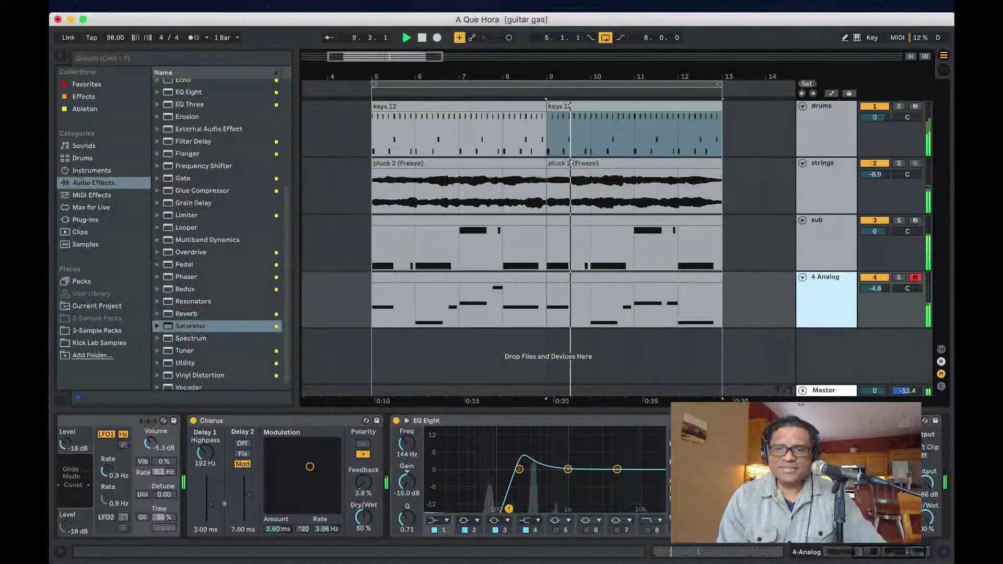
{"action": "key", "text": "super+d"}
- Reset both Analog tracks' volumes to 0 dB, and pan the original left and the duplicate to 27R
{"action": "left_click_drag", "start_coordinate": [873, 287], "coordinate": [874, 311]}
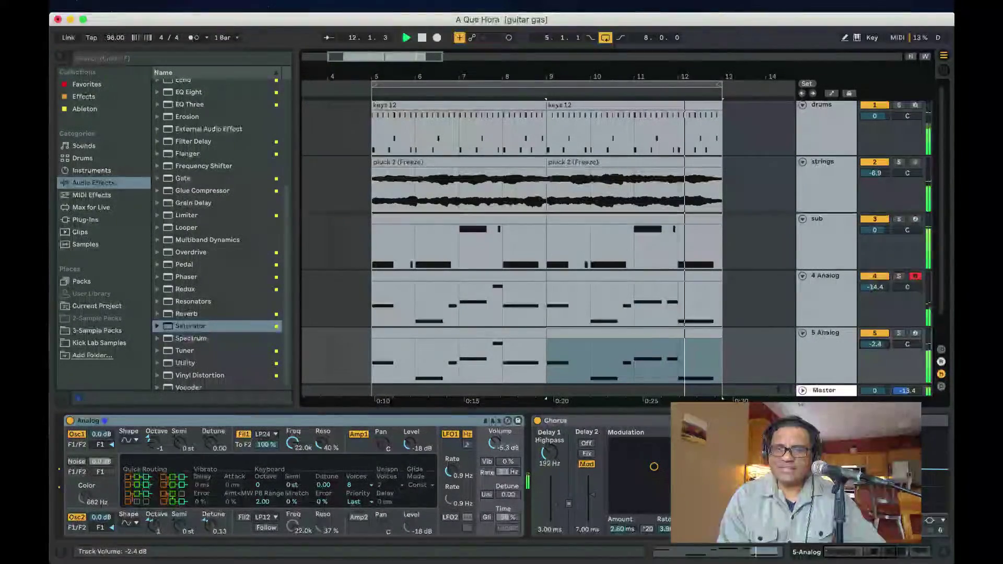
{"action": "double_click", "coordinate": [873, 344]}
{"action": "double_click", "coordinate": [874, 287]}
{"action": "left_click_drag", "start_coordinate": [907, 286], "coordinate": [906, 308]}
{"action": "left_click_drag", "start_coordinate": [907, 344], "coordinate": [907, 326]}
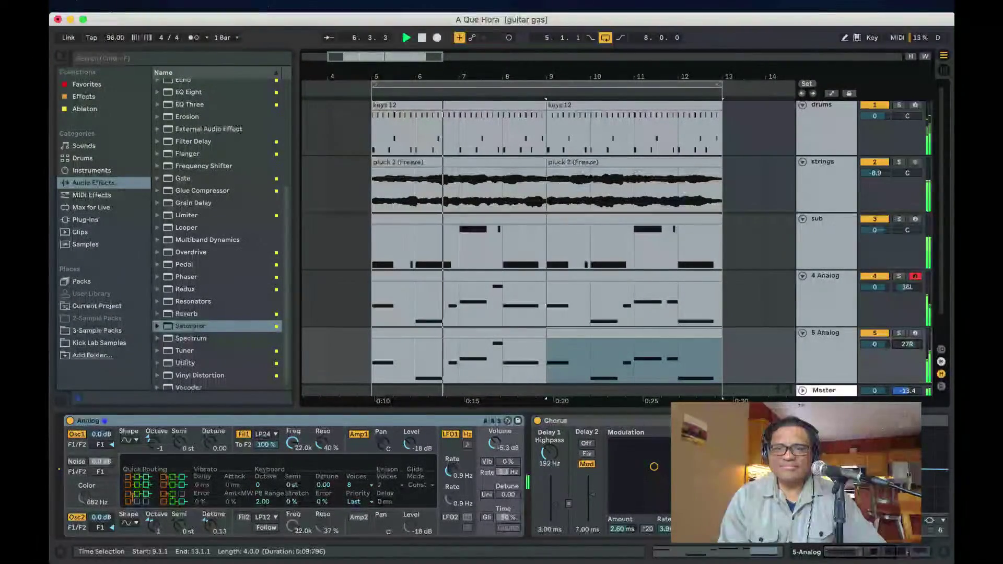
- Toggle solo on the two Analog tracks to audition the panned bass layers
{"action": "left_click", "coordinate": [898, 275]}
{"action": "left_click", "coordinate": [898, 332]}
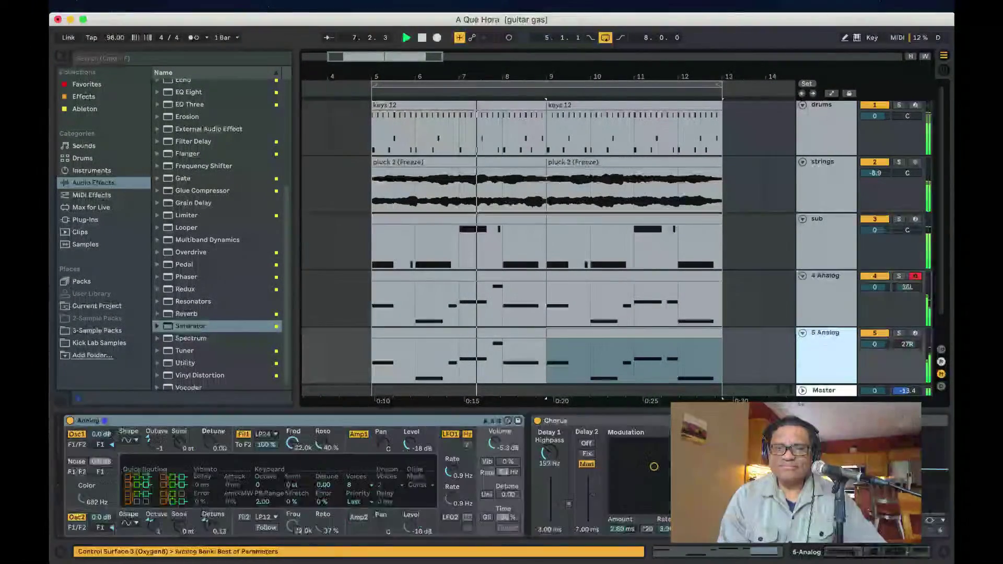
{"action": "key", "text": "s"}
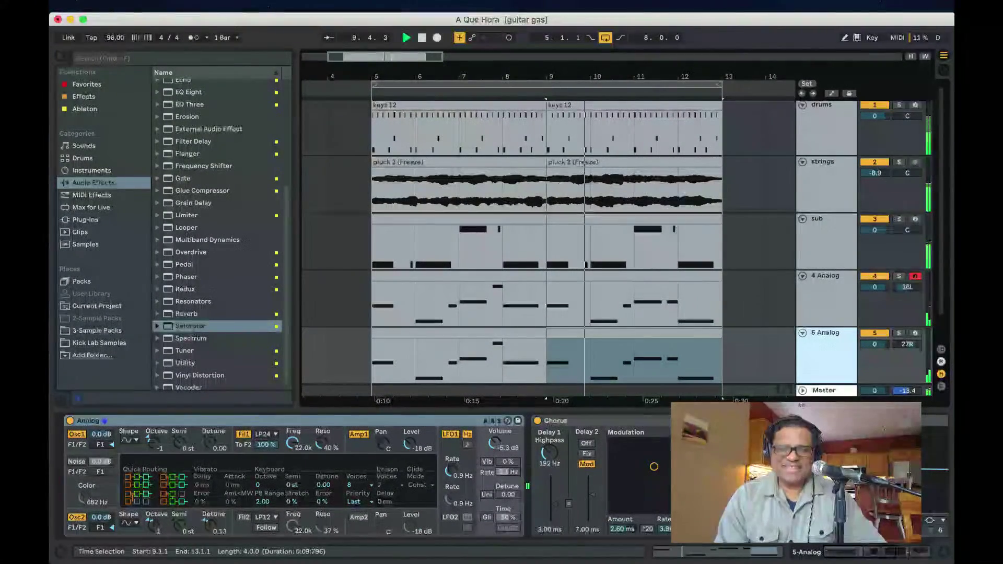
- Select all arrangement content and reduce the track heights so all five tracks fit compactly, then clear the selection
{"action": "scroll", "coordinate": [548, 240], "scroll_direction": "down", "scroll_amount": 1}
{"action": "scroll", "coordinate": [547, 240], "scroll_direction": "down", "scroll_amount": 1}
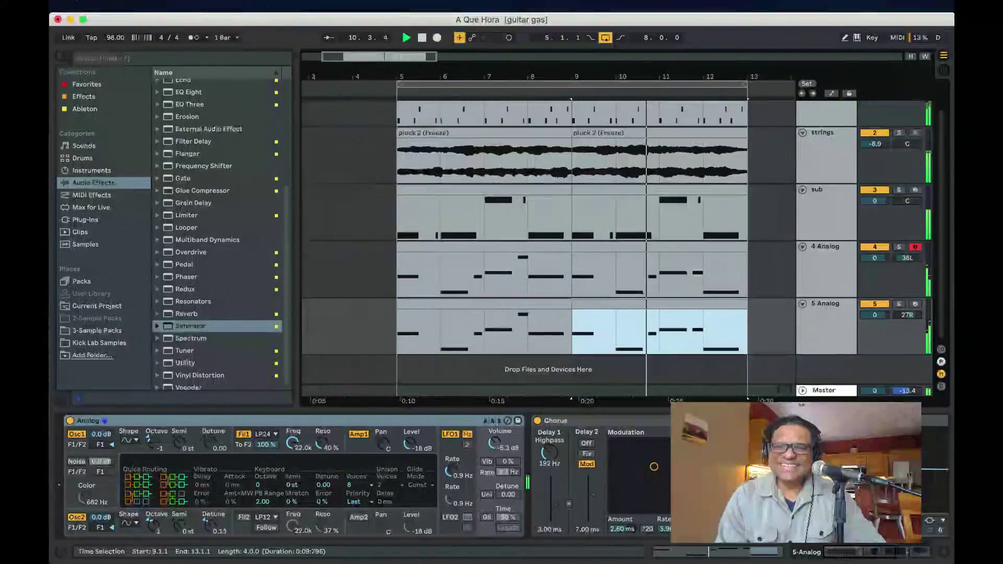
{"action": "scroll", "coordinate": [548, 241], "scroll_direction": "right", "scroll_amount": 1}
{"action": "scroll", "coordinate": [548, 240], "scroll_direction": "down", "scroll_amount": 1}
{"action": "scroll", "coordinate": [548, 240], "scroll_direction": "left", "scroll_amount": 1}
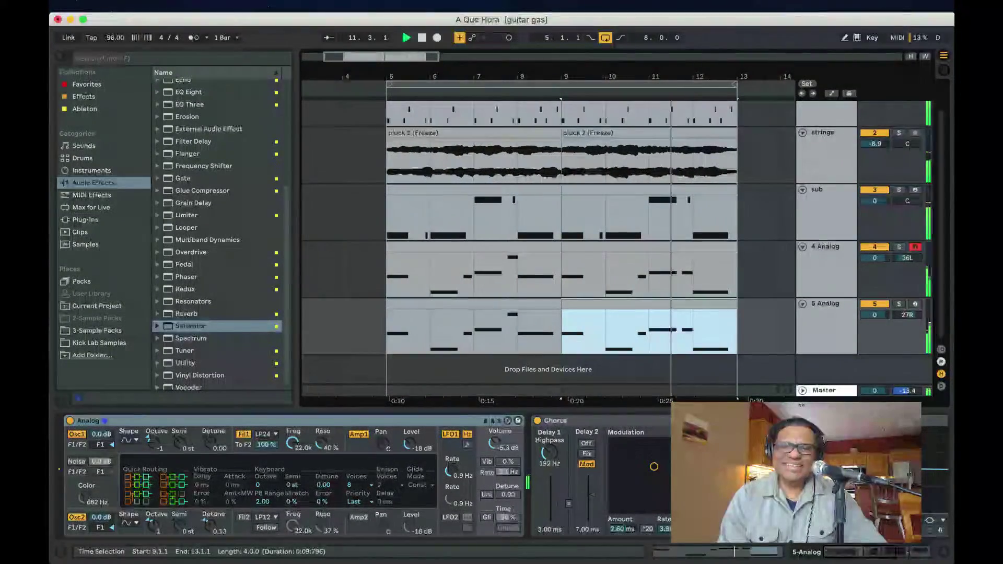
{"action": "scroll", "coordinate": [548, 240], "scroll_direction": "right", "scroll_amount": 1}
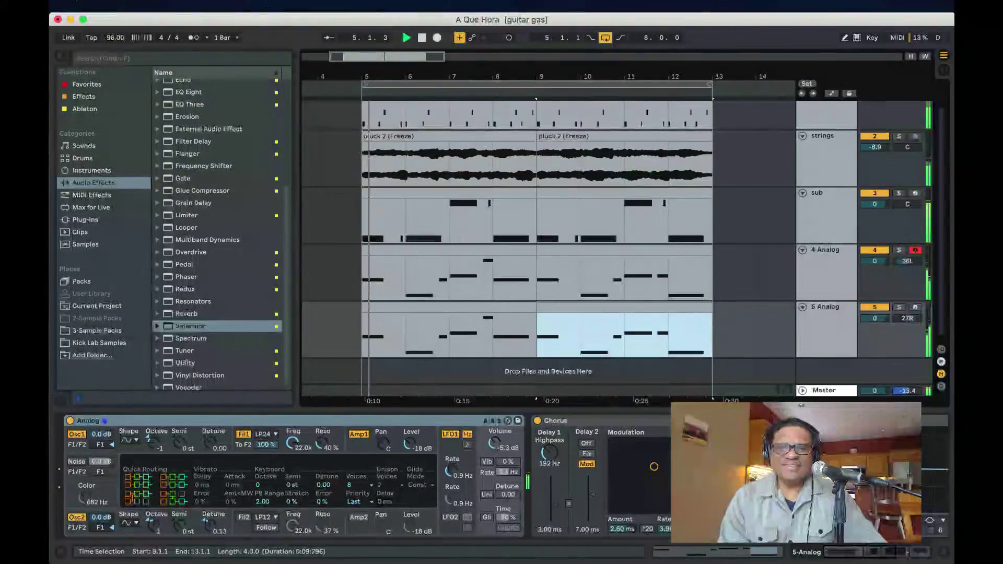
{"action": "key", "text": "super+a"}
{"action": "key", "text": "alt+plus"}
{"action": "key", "text": "alt+plus"}
{"action": "key", "text": "alt+minus"}
{"action": "key", "text": "alt+minus"}
{"action": "key", "text": "alt+minus"}
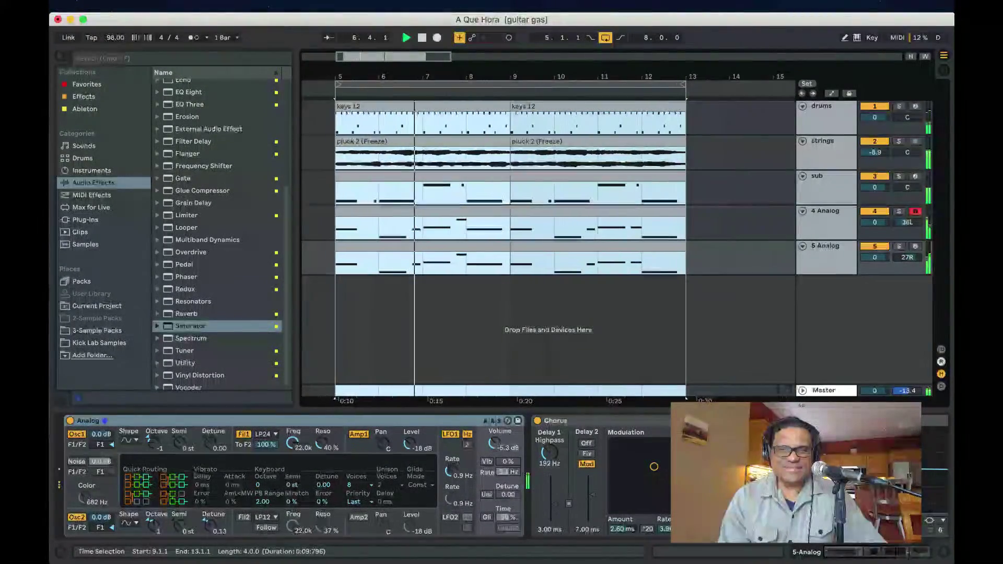
{"action": "scroll", "coordinate": [548, 225], "scroll_direction": "left", "scroll_amount": 1}
{"action": "scroll", "coordinate": [579, 225], "scroll_direction": "down", "scroll_amount": 3}
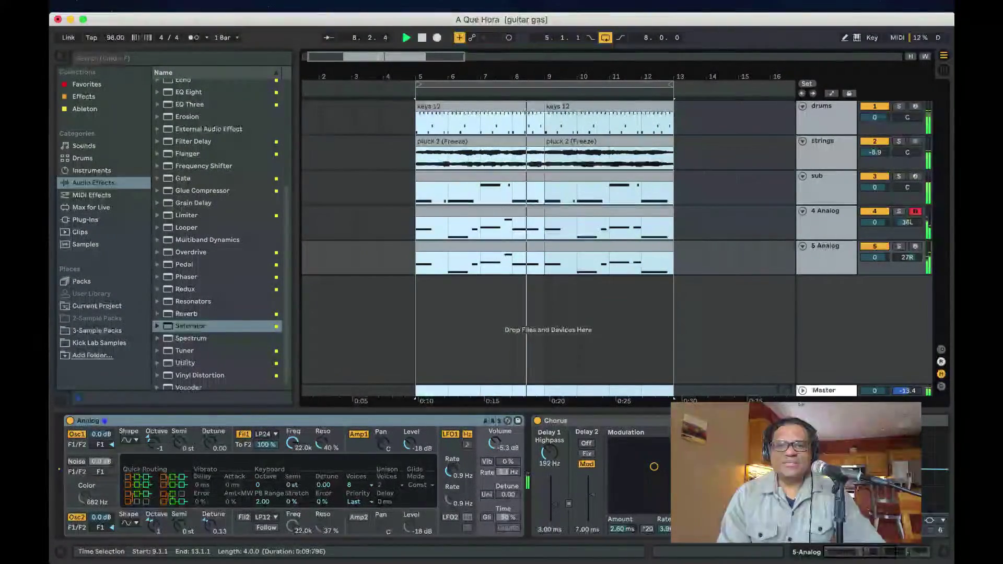
{"action": "key", "text": "Right"}
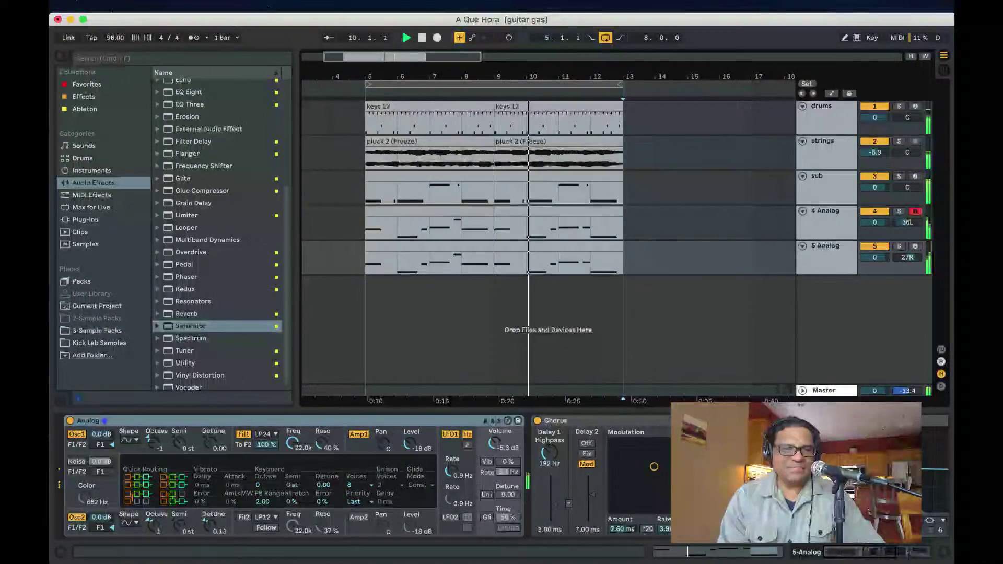
- Add a Saturator to the Master track and play the arrangement from bar 5 through it
{"action": "key", "text": "space"}
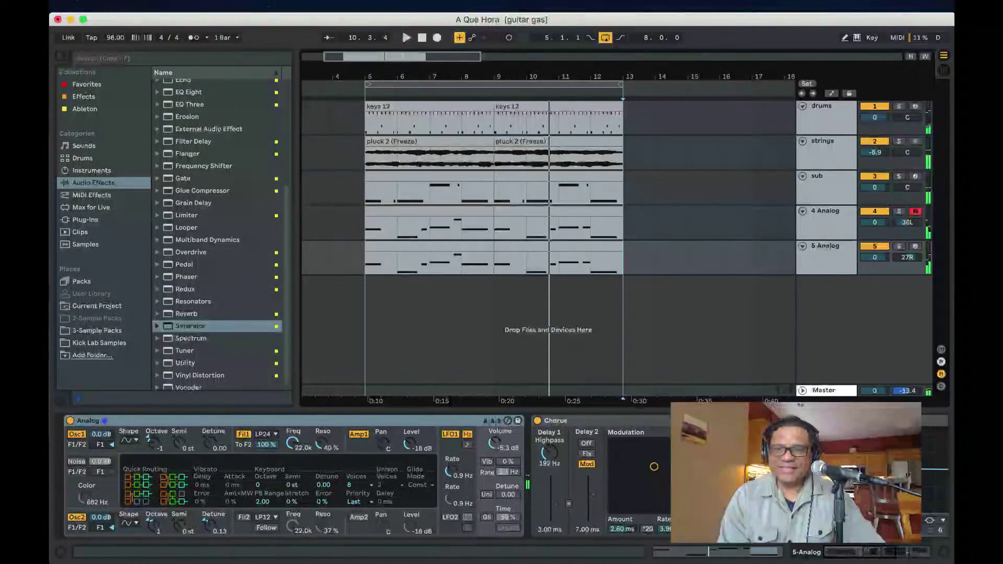
{"action": "key", "text": "Down"}
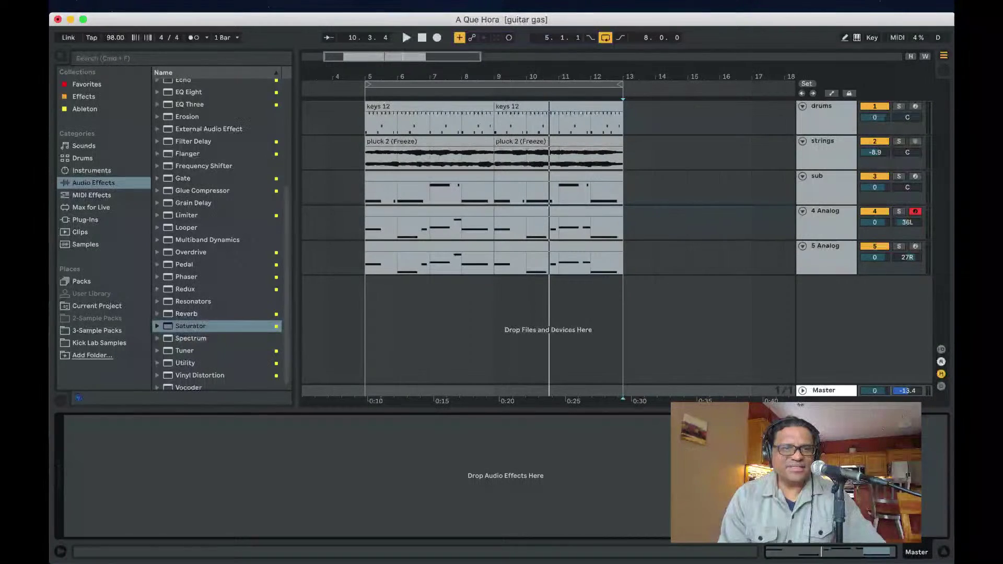
{"action": "double_click", "coordinate": [190, 326]}
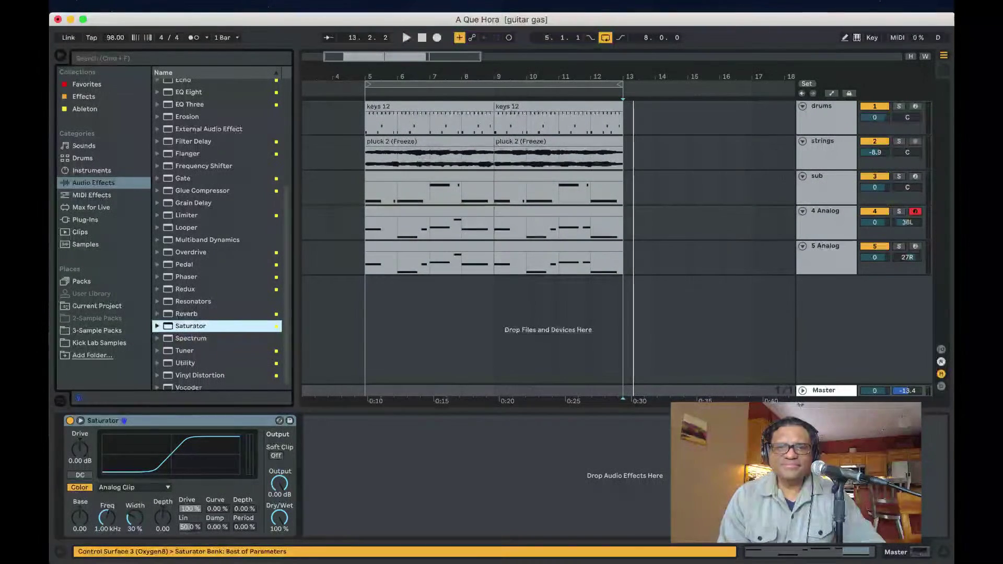
{"action": "left_click", "coordinate": [367, 193]}
{"action": "key", "text": "space"}
{"action": "key", "text": "space"}
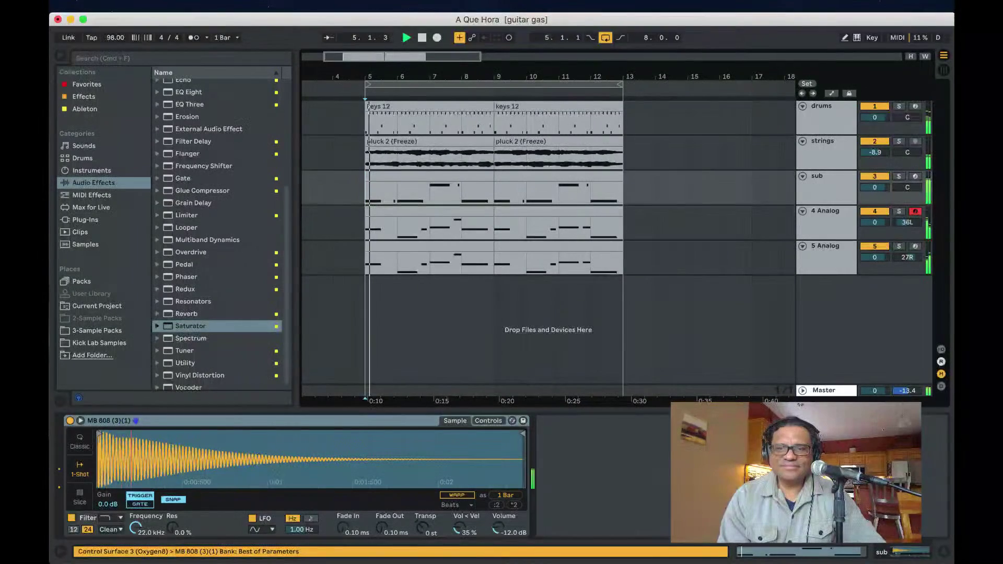
{"action": "left_click", "coordinate": [823, 390]}
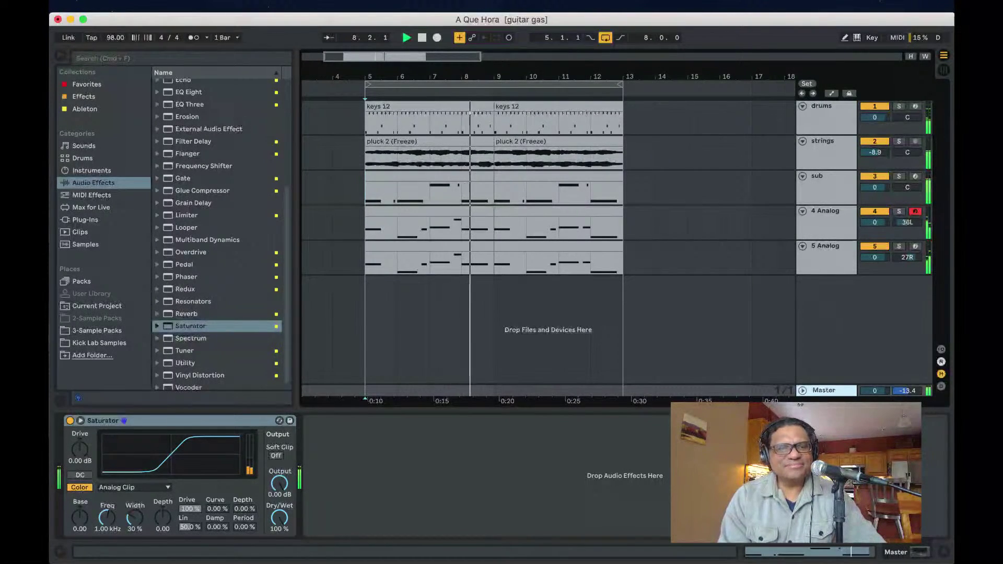
- Add a Compressor before the Saturator on the Master, with threshold -14.2 dB, ratio 2.03:1 and attack 0.08 ms
{"action": "scroll", "coordinate": [220, 230], "scroll_direction": "up", "scroll_amount": 5}
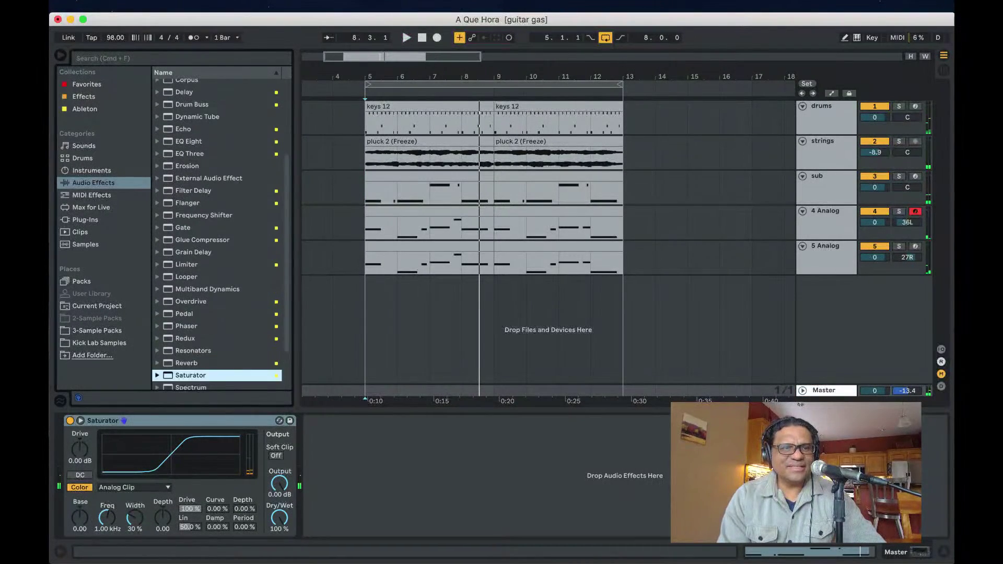
{"action": "double_click", "coordinate": [194, 139]}
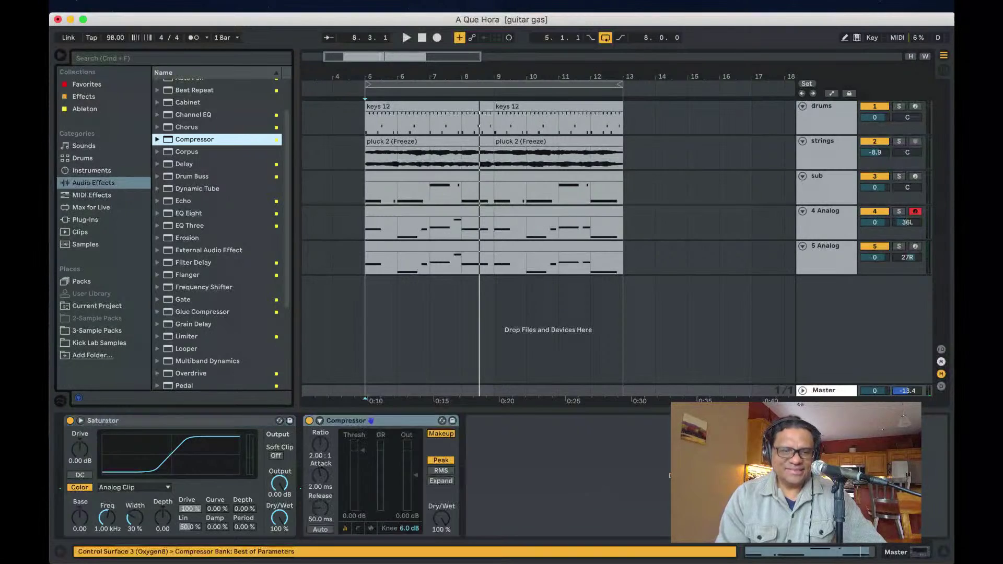
{"action": "key", "text": "space"}
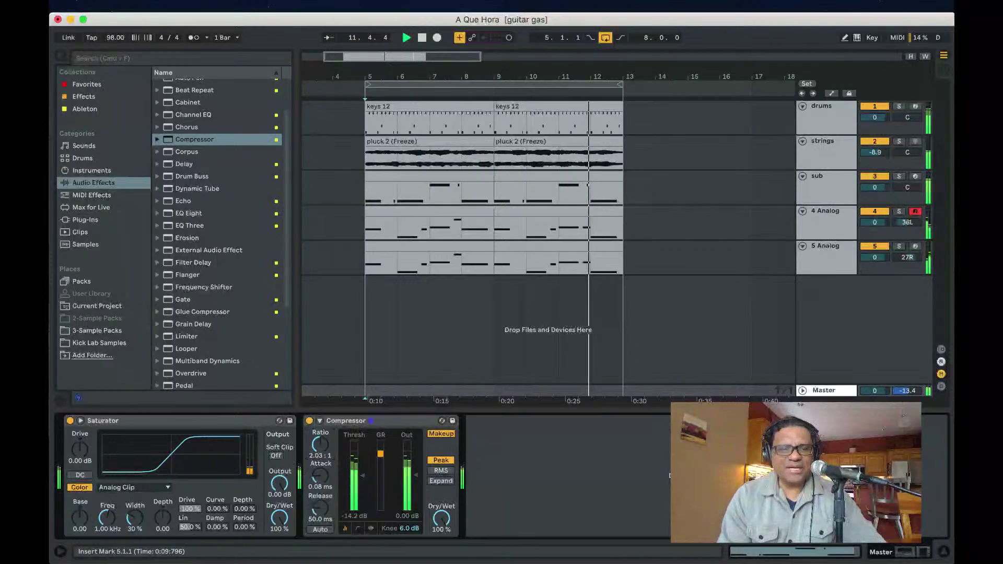
{"action": "left_click", "coordinate": [102, 420]}
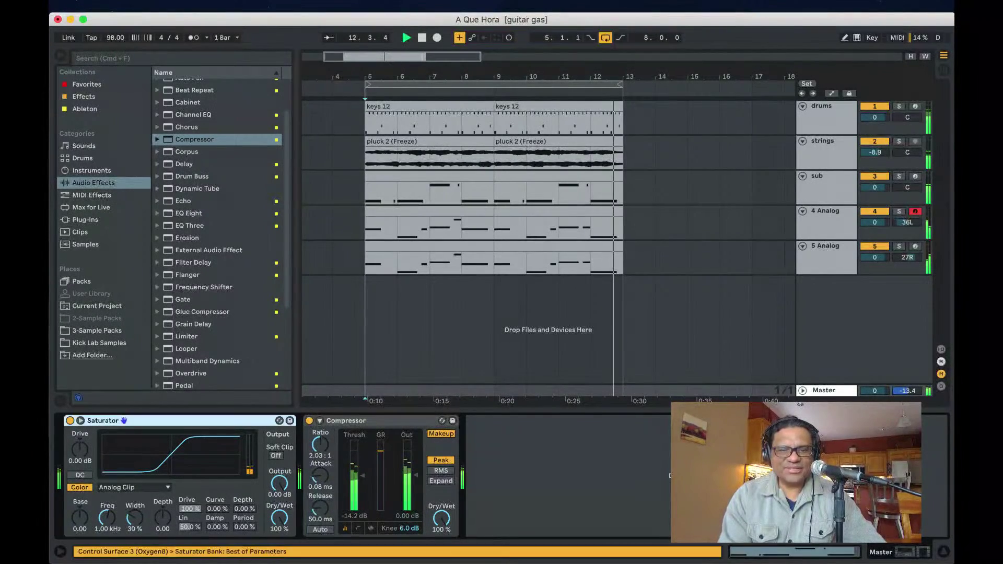
{"action": "left_click_drag", "start_coordinate": [102, 420], "coordinate": [462, 421]}
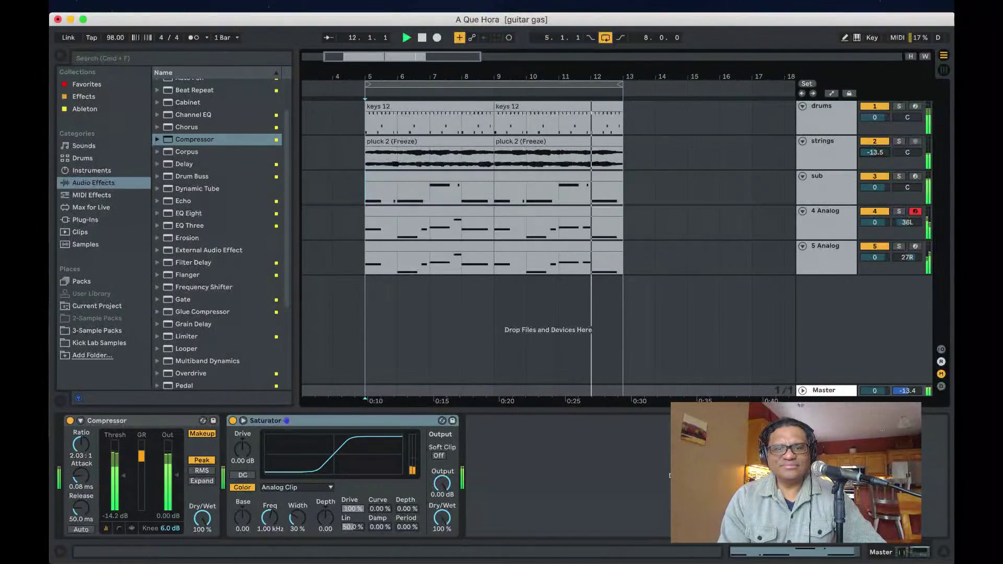
- Lower the strings track's volume to -13.5 dB and save the Live Set
{"action": "key", "text": "super+s"}
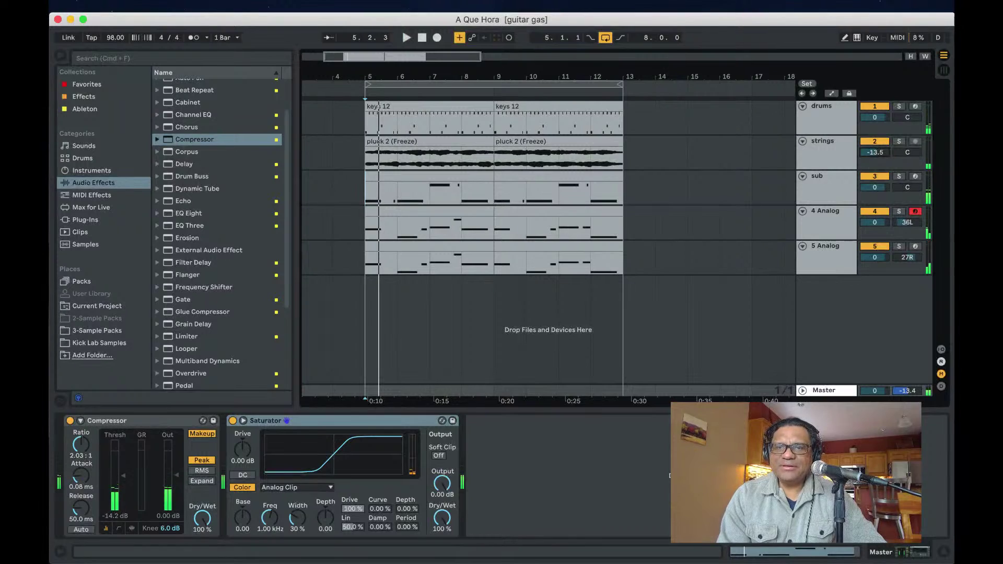
- Freeze the 4 Analog track and flatten it to audio
{"action": "left_click", "coordinate": [825, 211]}
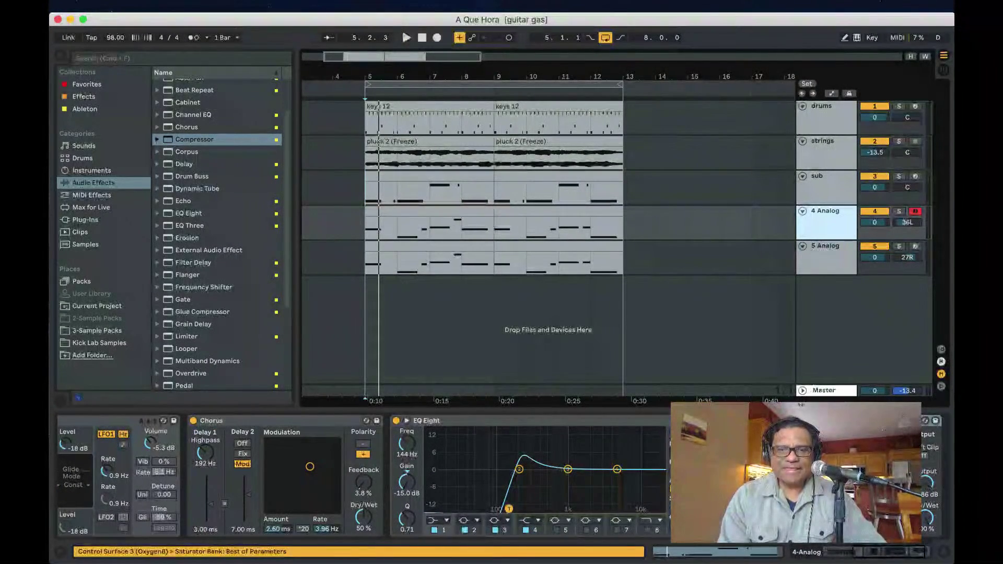
{"action": "left_click", "coordinate": [120, 7]}
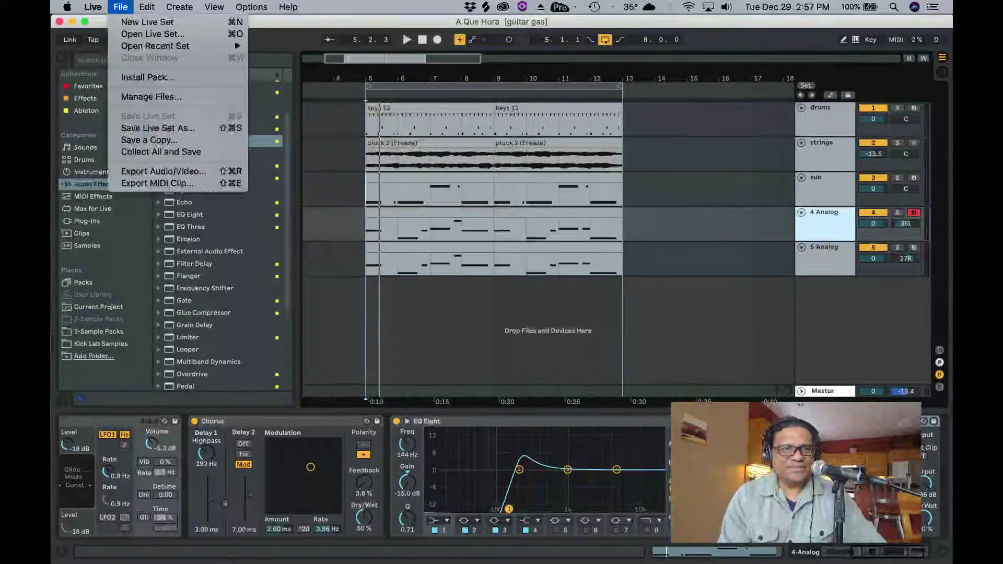
{"action": "mouse_move", "coordinate": [147, 7]}
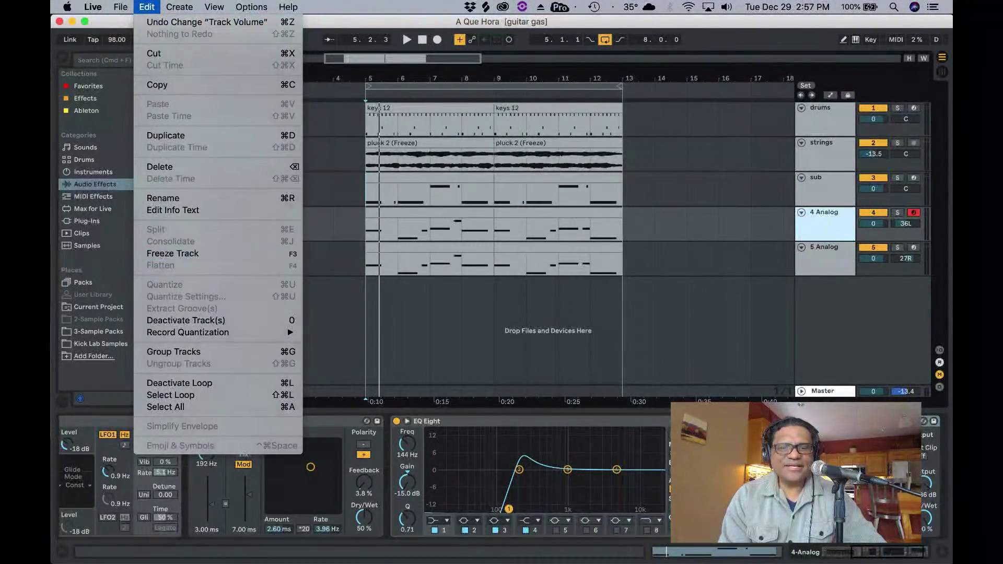
{"action": "left_click", "coordinate": [172, 253]}
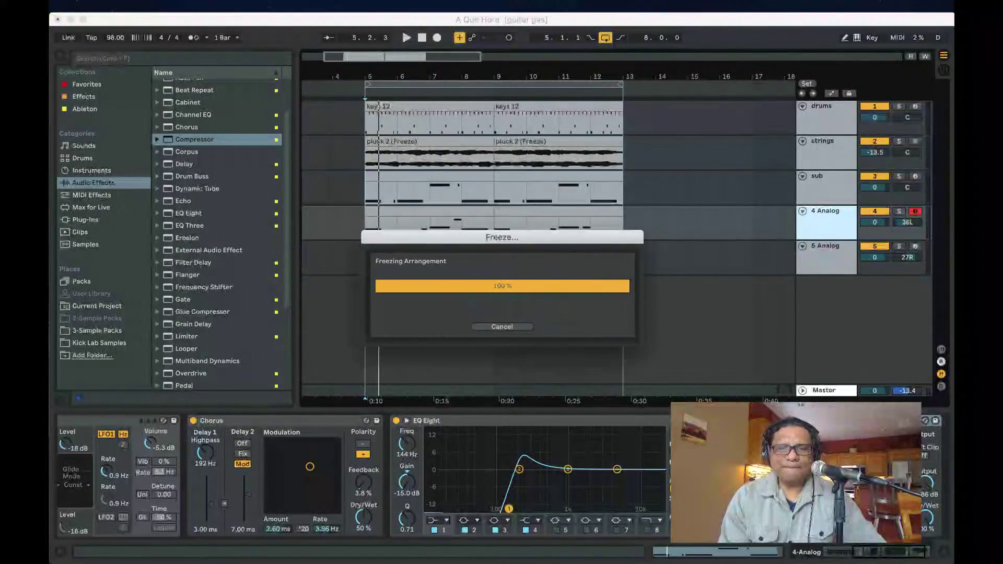
{"action": "left_click", "coordinate": [147, 7]}
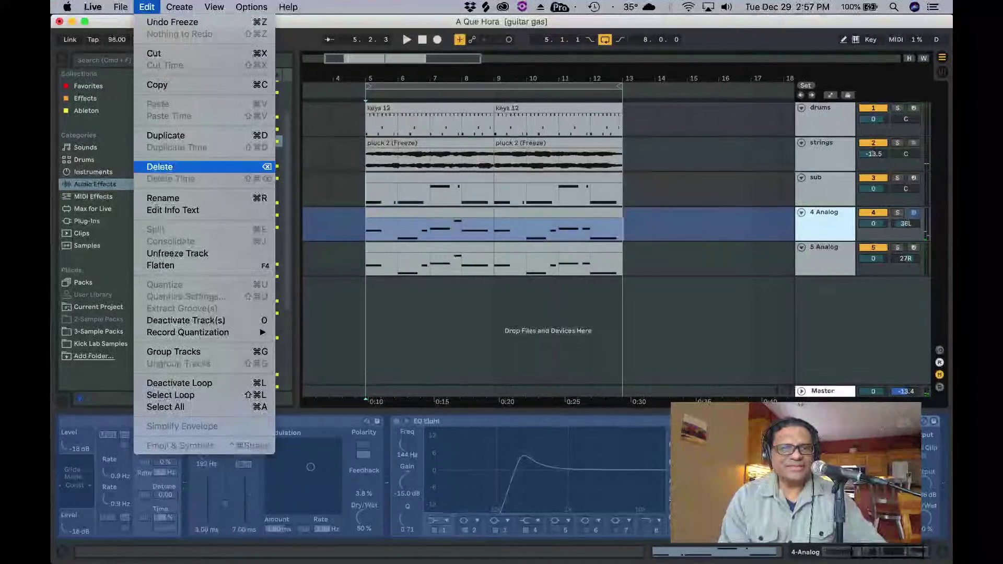
{"action": "left_click", "coordinate": [161, 266]}
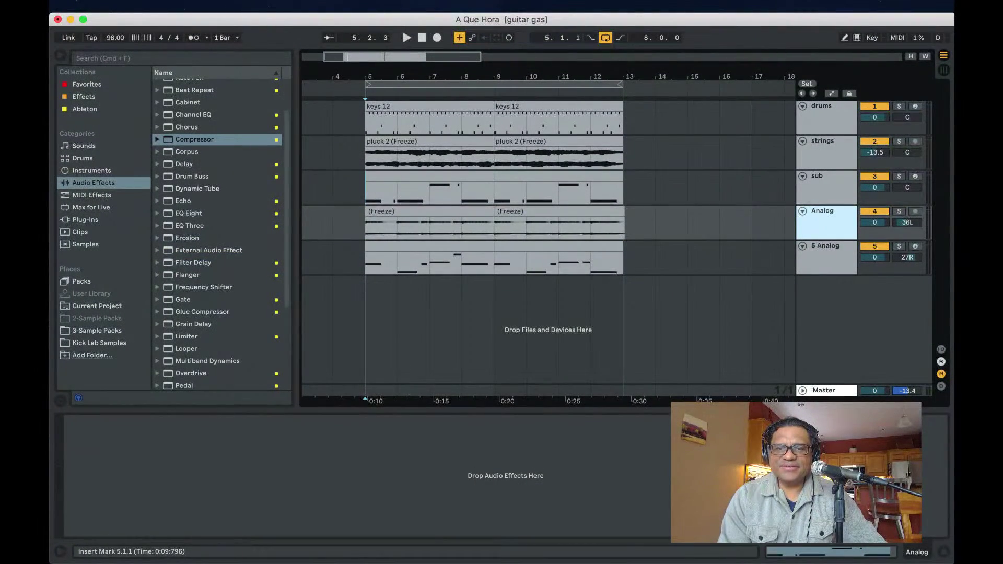
- Freeze the sub track and flatten it to audio
{"action": "left_click", "coordinate": [825, 187]}
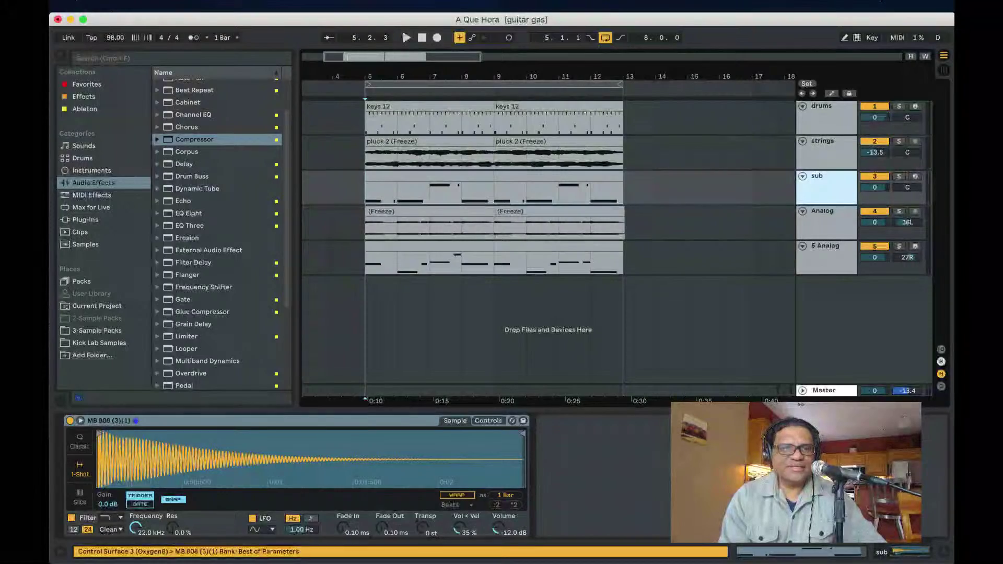
{"action": "left_click", "coordinate": [143, 6]}
{"action": "left_click", "coordinate": [160, 253]}
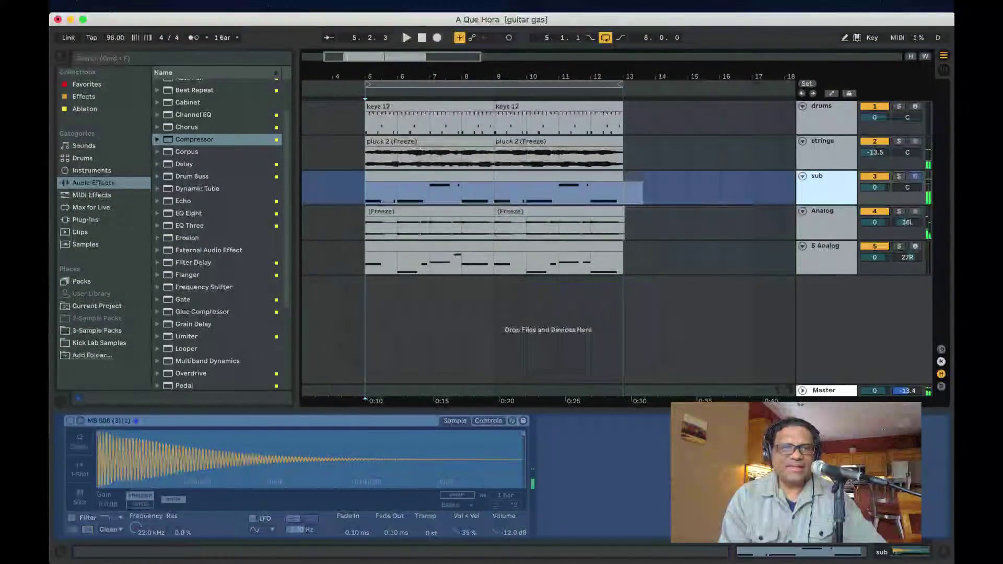
{"action": "left_click", "coordinate": [147, 7]}
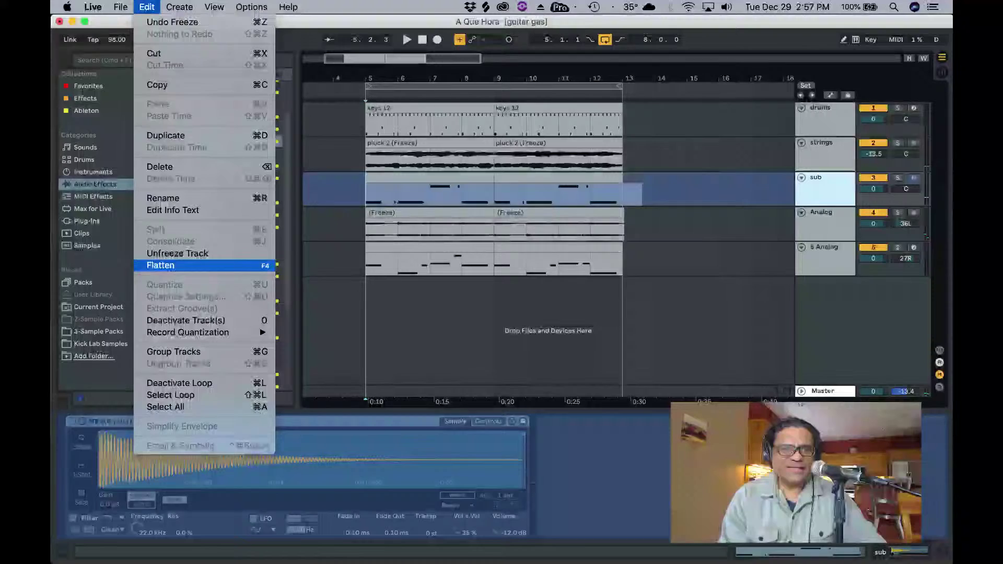
{"action": "left_click", "coordinate": [266, 264]}
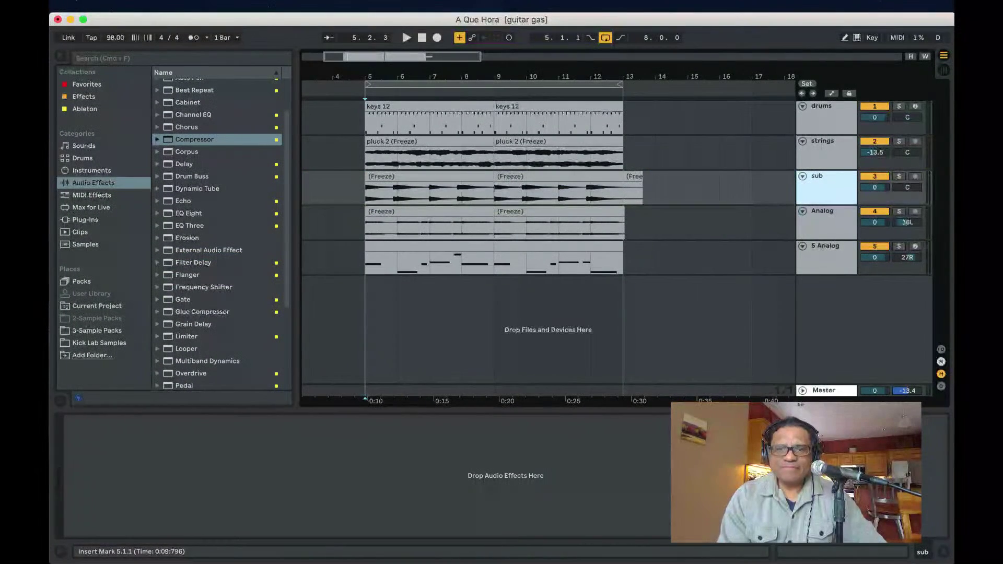
- Delete the leftover freeze tail clips past bar 13 on the sub and flattened Analog tracks
{"action": "left_click", "coordinate": [632, 176]}
{"action": "key", "text": "Delete"}
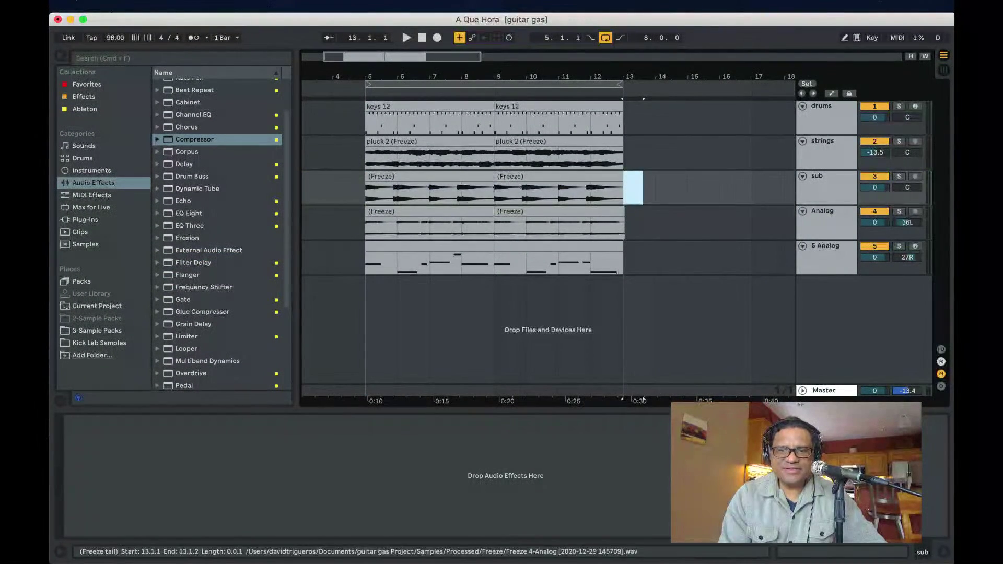
{"action": "left_click", "coordinate": [623, 222]}
{"action": "left_click_drag", "start_coordinate": [633, 77], "coordinate": [641, 120]}
{"action": "left_click", "coordinate": [621, 212]}
{"action": "key", "text": "Delete"}
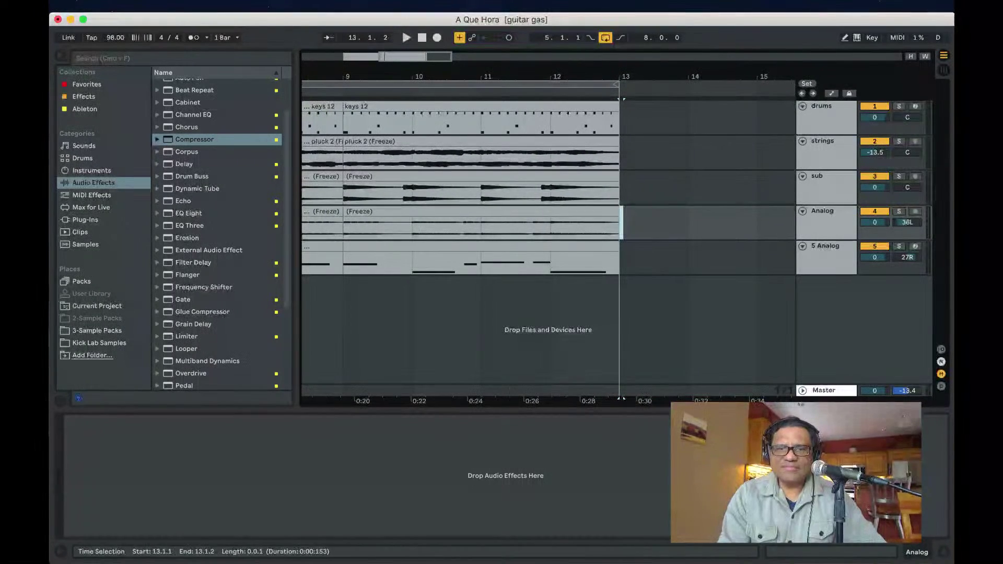
- Play the arrangement from bar 5 to check the flattened sub and Analog tracks
{"action": "scroll", "coordinate": [548, 235], "scroll_direction": "left", "scroll_amount": 4}
{"action": "scroll", "coordinate": [548, 235], "scroll_direction": "left", "scroll_amount": 3}
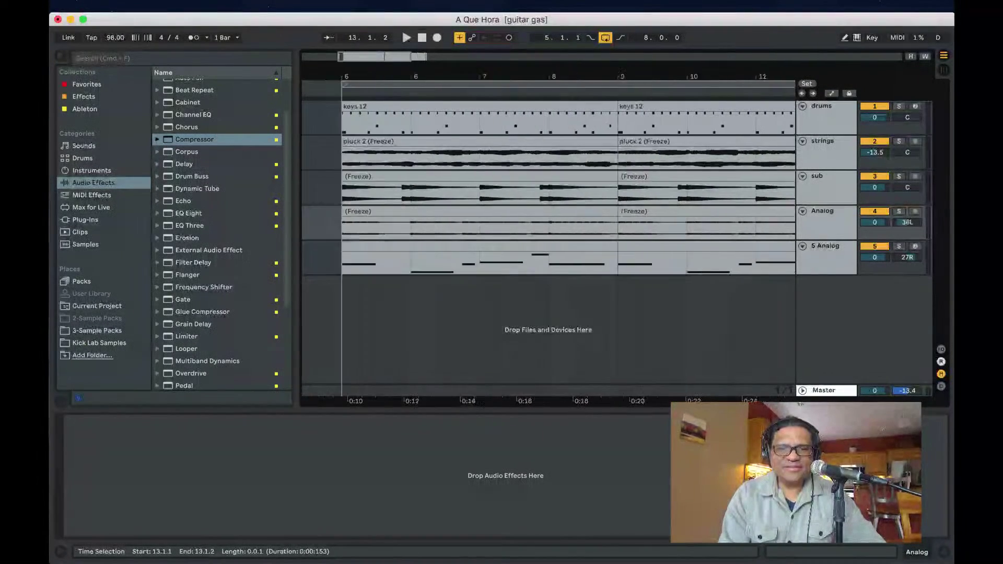
{"action": "left_click", "coordinate": [398, 228]}
{"action": "key", "text": "space"}
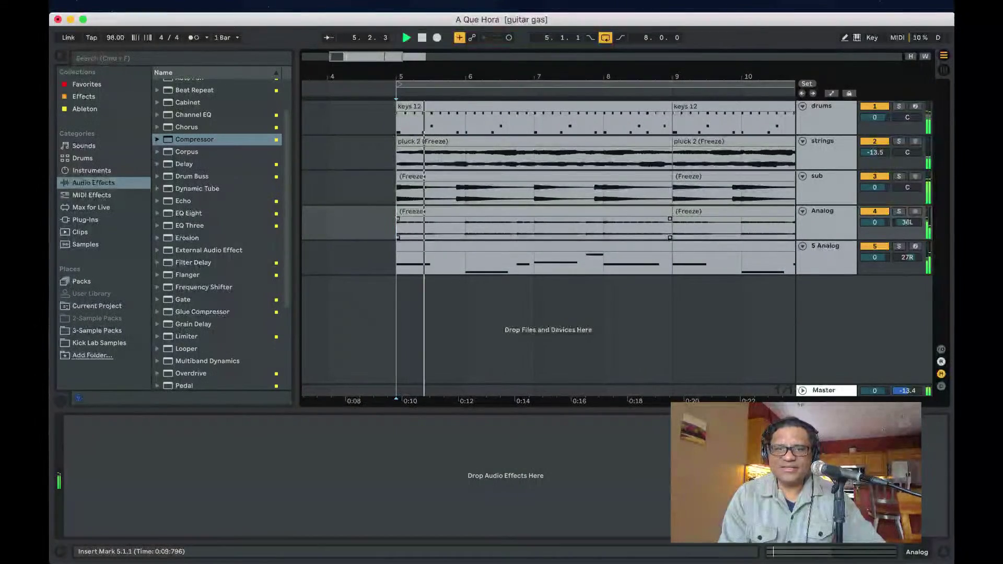
{"action": "scroll", "coordinate": [590, 228], "scroll_direction": "down", "scroll_amount": 4}
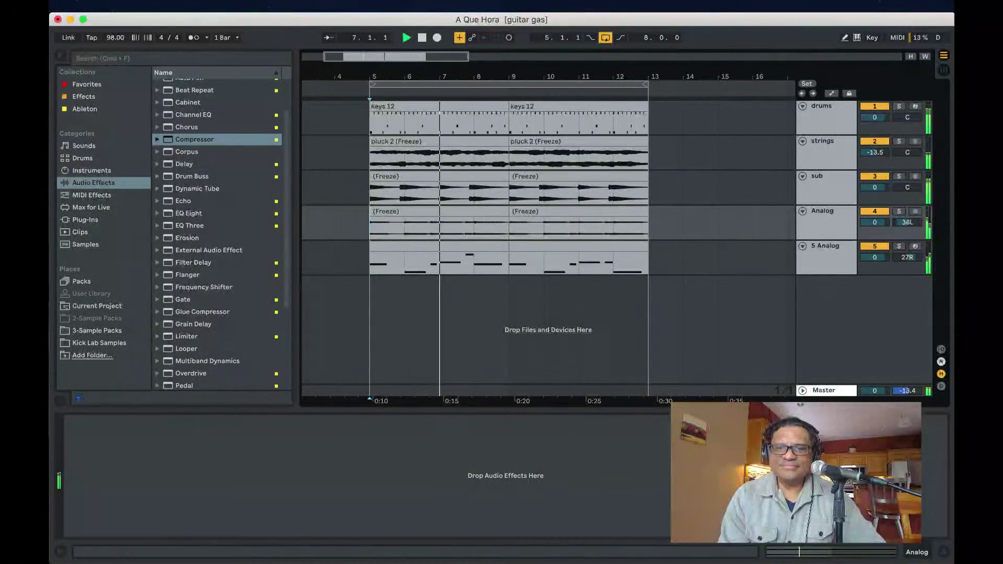
- Freeze the 5 Analog track and flatten it to audio
{"action": "left_click", "coordinate": [825, 246]}
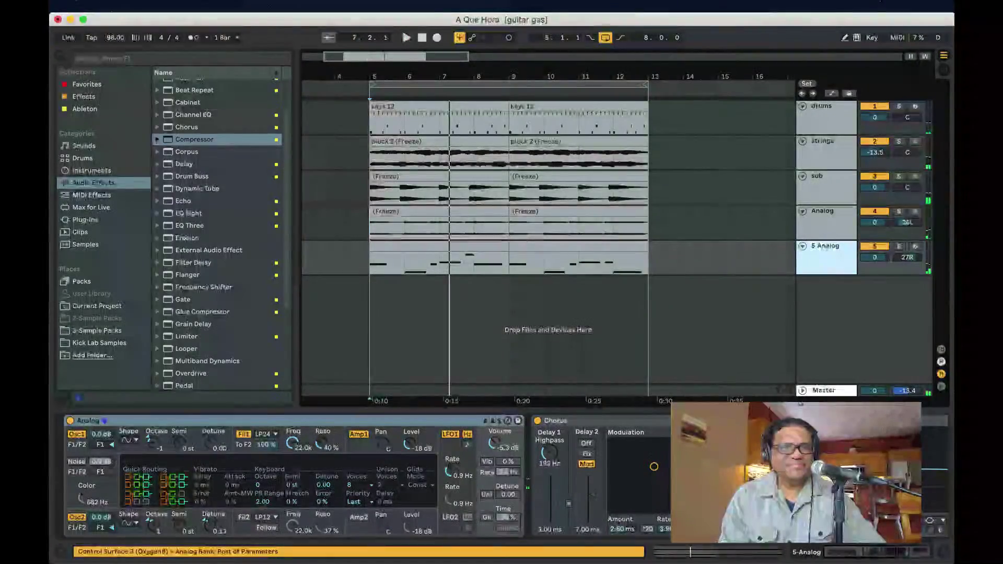
{"action": "left_click", "coordinate": [146, 7]}
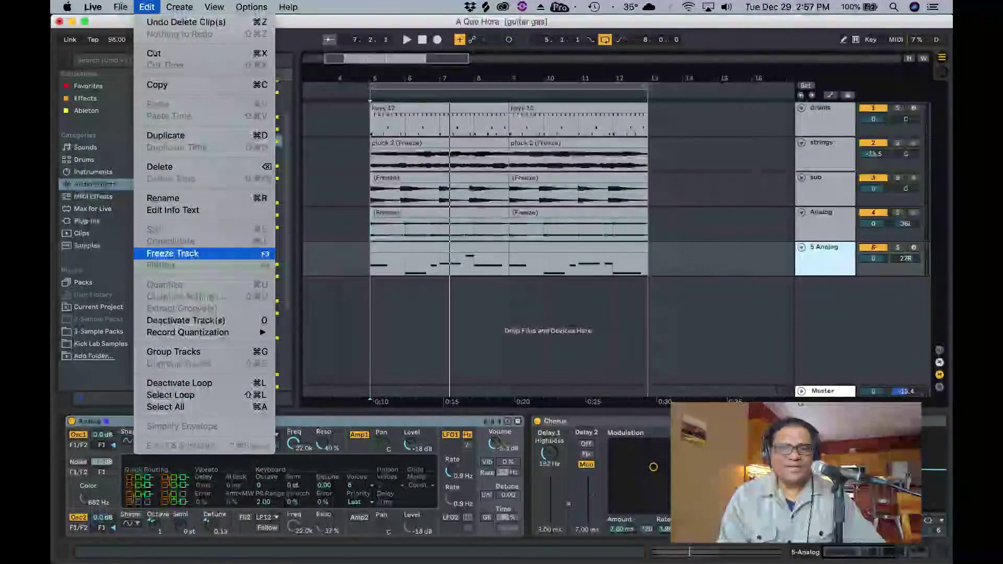
{"action": "left_click", "coordinate": [172, 253]}
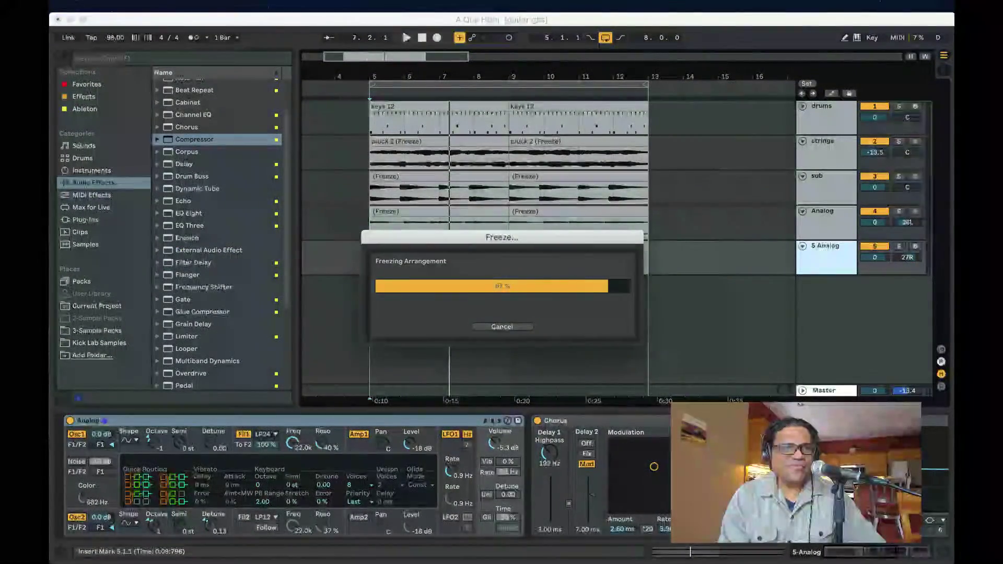
{"action": "left_click", "coordinate": [146, 7]}
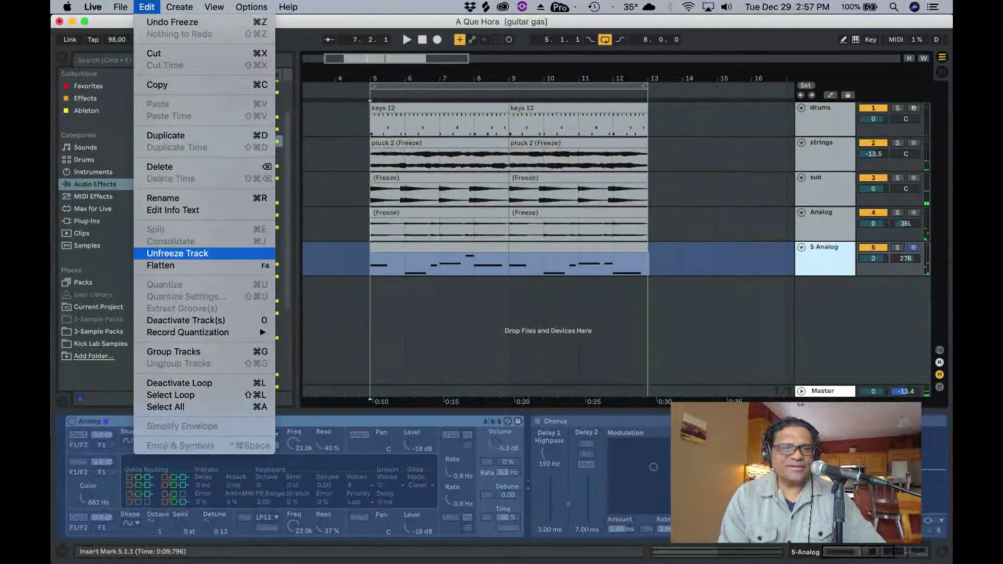
{"action": "left_click", "coordinate": [160, 266]}
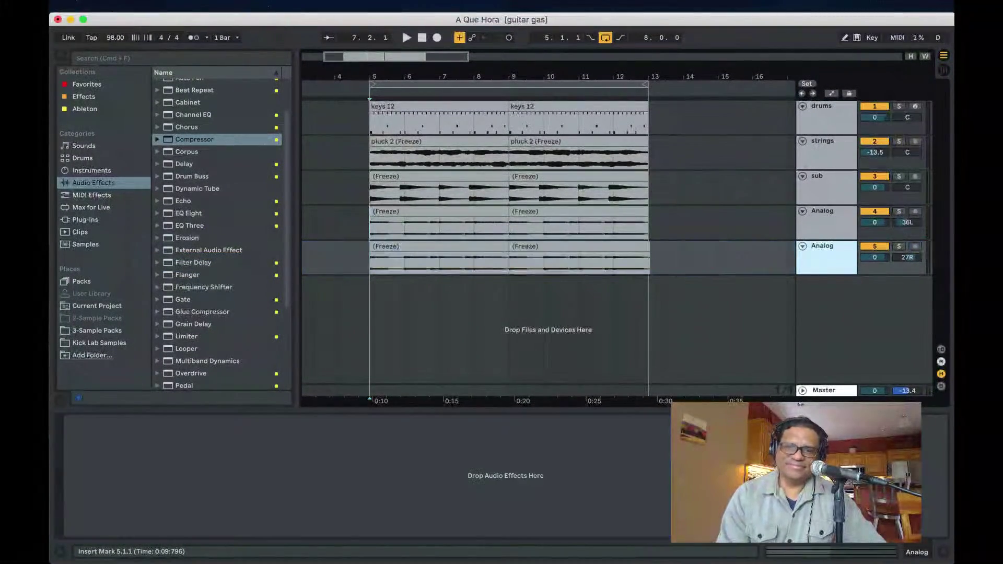
- Play the arrangement and delete the leftover freeze tail past bar 13 on the flattened fifth track
{"action": "key", "text": "space"}
{"action": "scroll", "coordinate": [477, 251], "scroll_direction": "up", "scroll_amount": 1}
{"action": "key", "text": "z"}
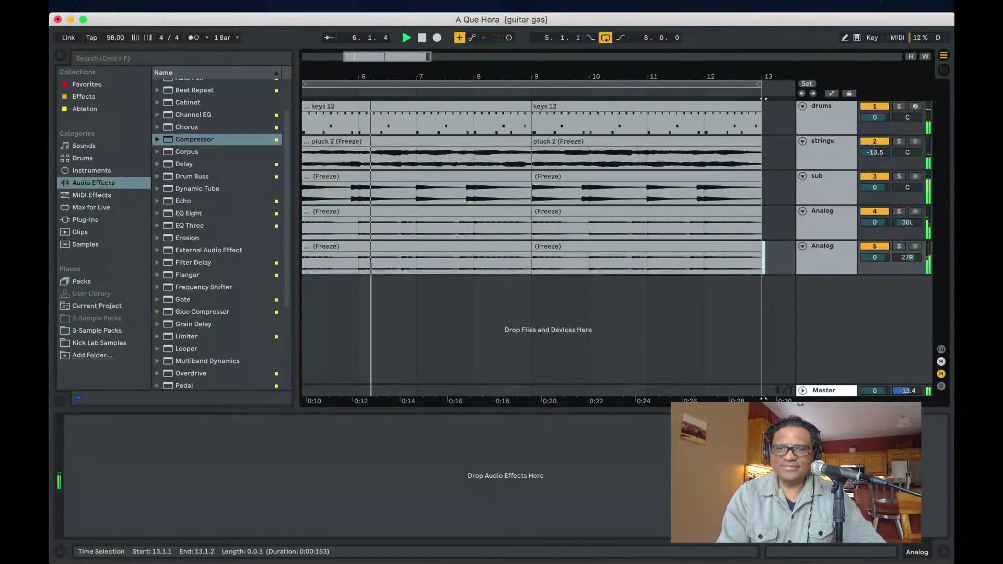
{"action": "key", "text": "x"}
{"action": "scroll", "coordinate": [580, 229], "scroll_direction": "down", "scroll_amount": 2}
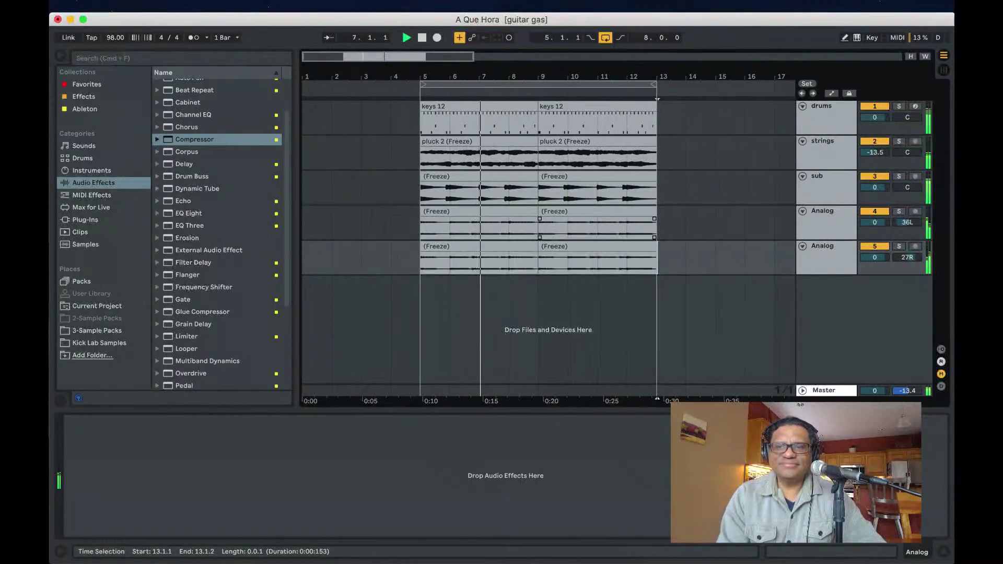
{"action": "scroll", "coordinate": [579, 230], "scroll_direction": "right", "scroll_amount": 2}
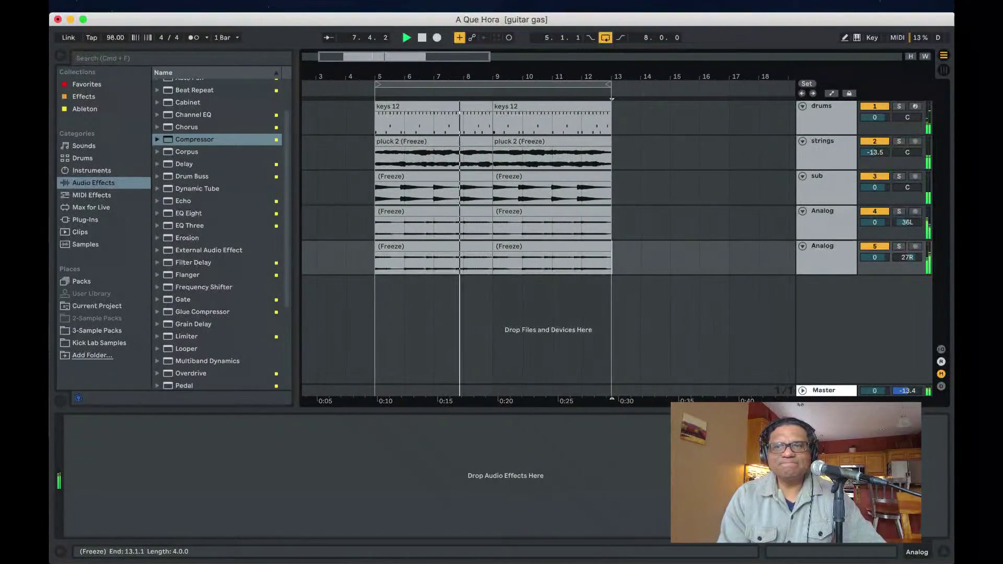
- Save the A Que Hora set and stop playback to switch to another application
{"action": "key", "text": "super+s"}
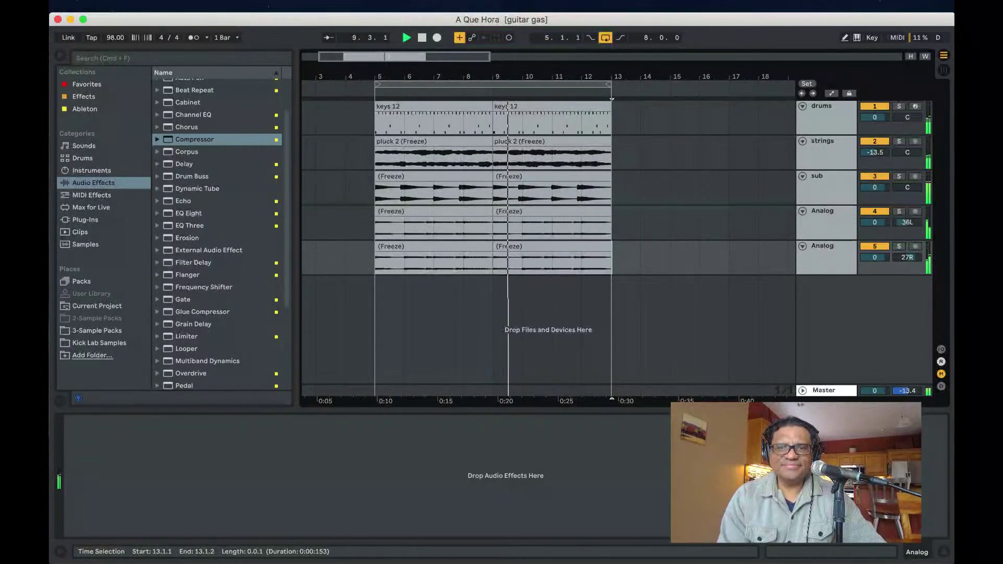
{"action": "key", "text": "space"}
{"action": "key", "text": "super+Tab"}
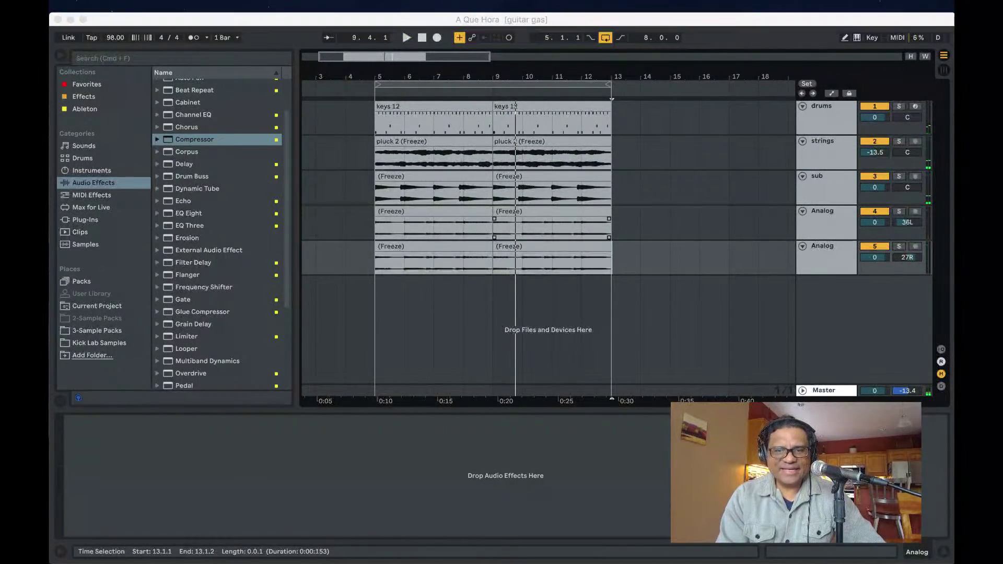